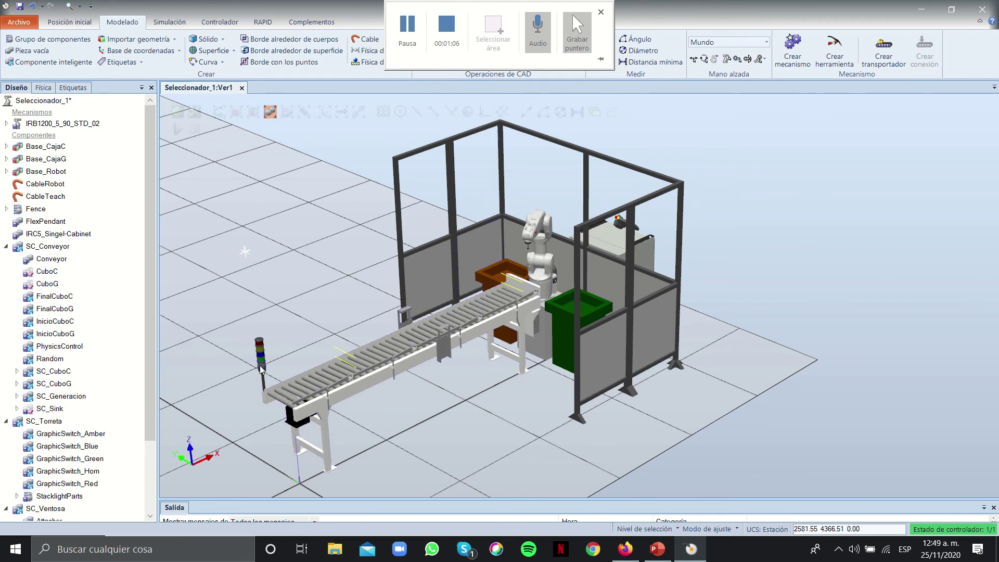
Switch to Firefox and review the ISO 10218-1 document from hazard identification in chapter 4 through operating modes in section 5.7
scroll(260, 365, "up", 5)
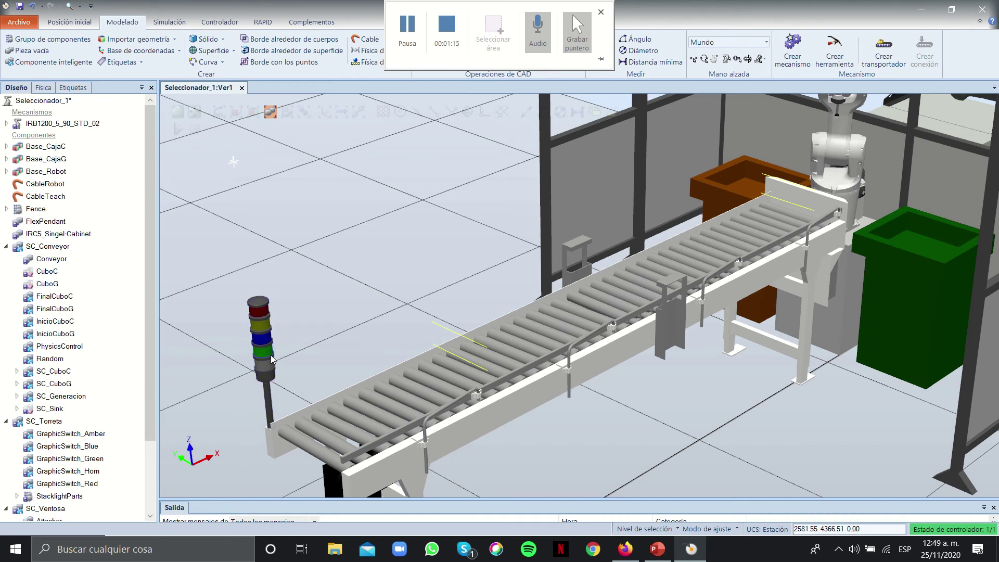
key("alt+Tab")
key("alt+Tab")
key("alt+Tab")
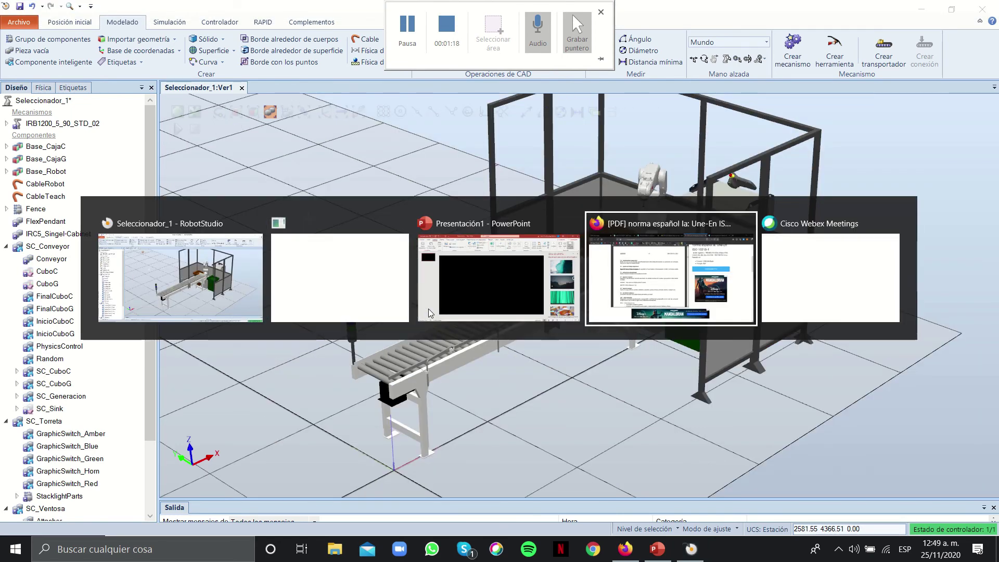
scroll(292, 264, "down", 20)
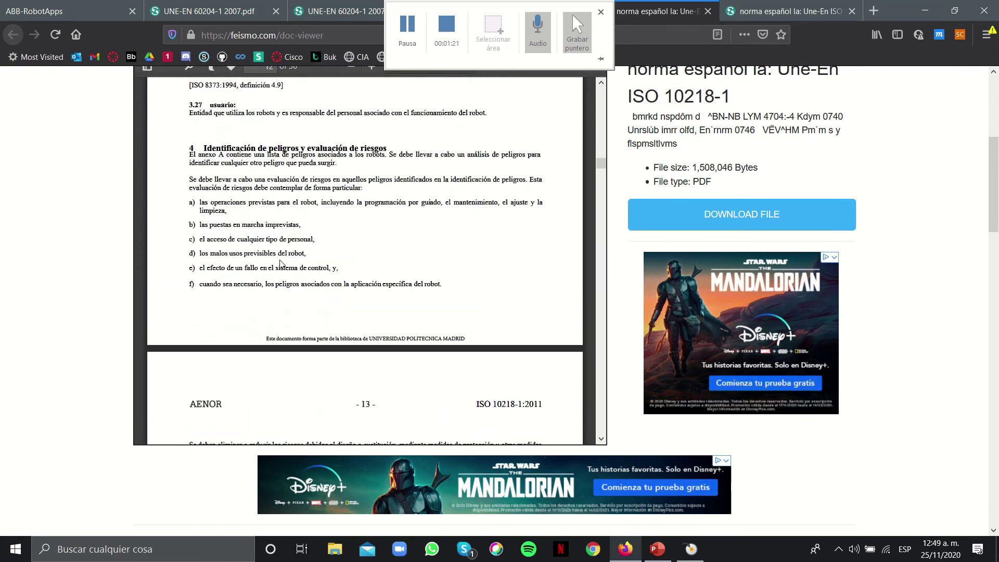
scroll(282, 264, "down", 5)
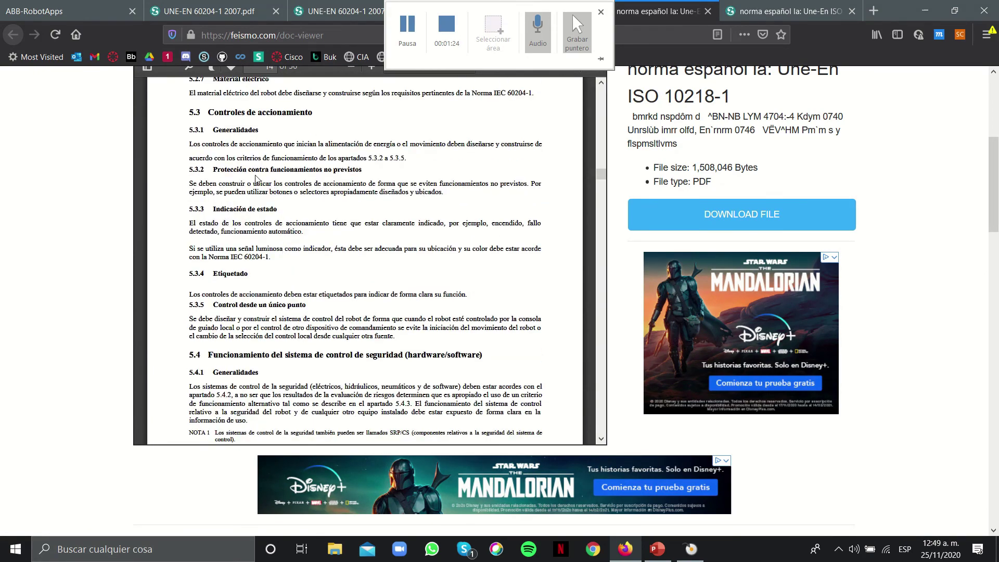
scroll(275, 321, "down", 20)
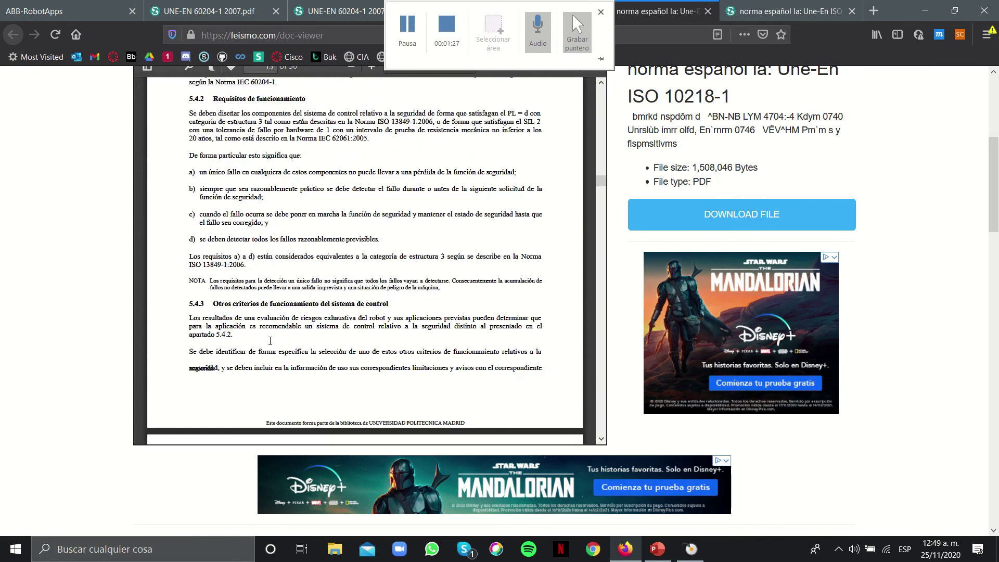
scroll(274, 248, "down", 10)
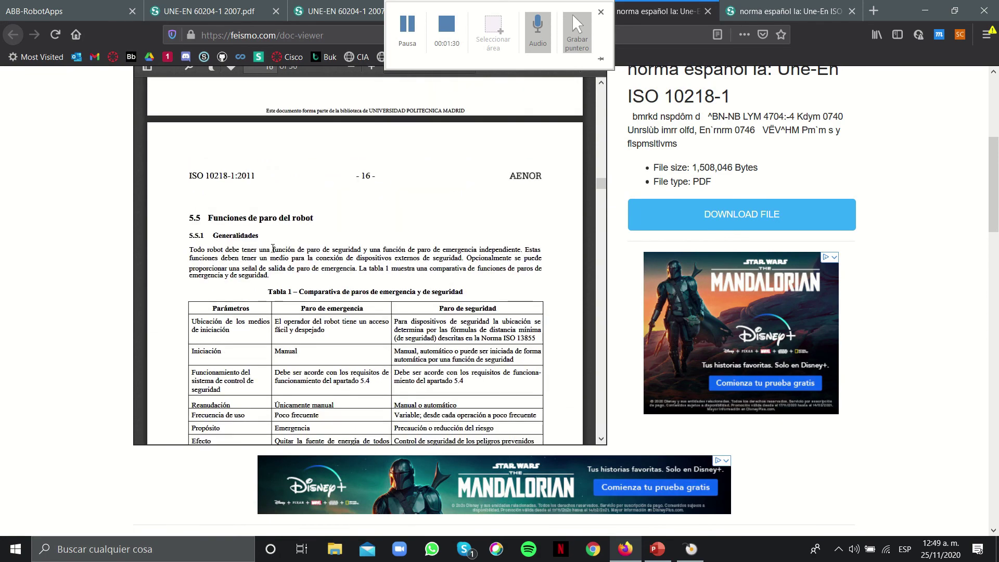
scroll(273, 249, "down", 12)
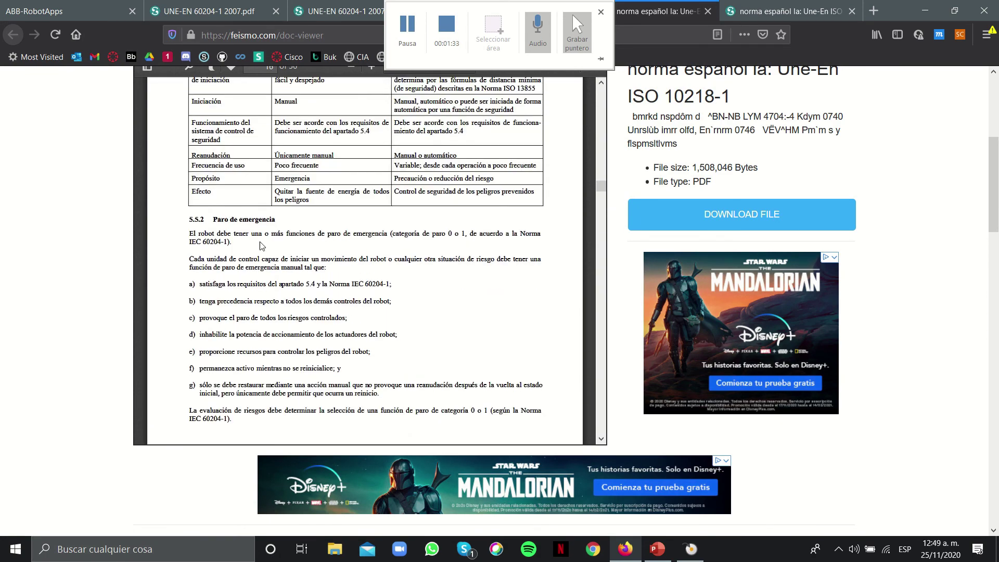
scroll(262, 246, "down", 10)
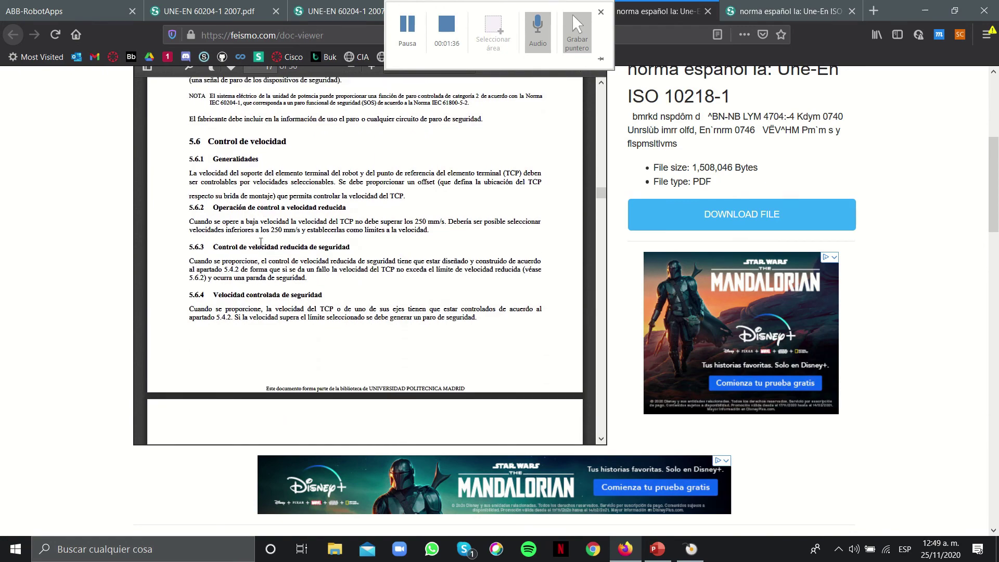
scroll(233, 174, "down", 5)
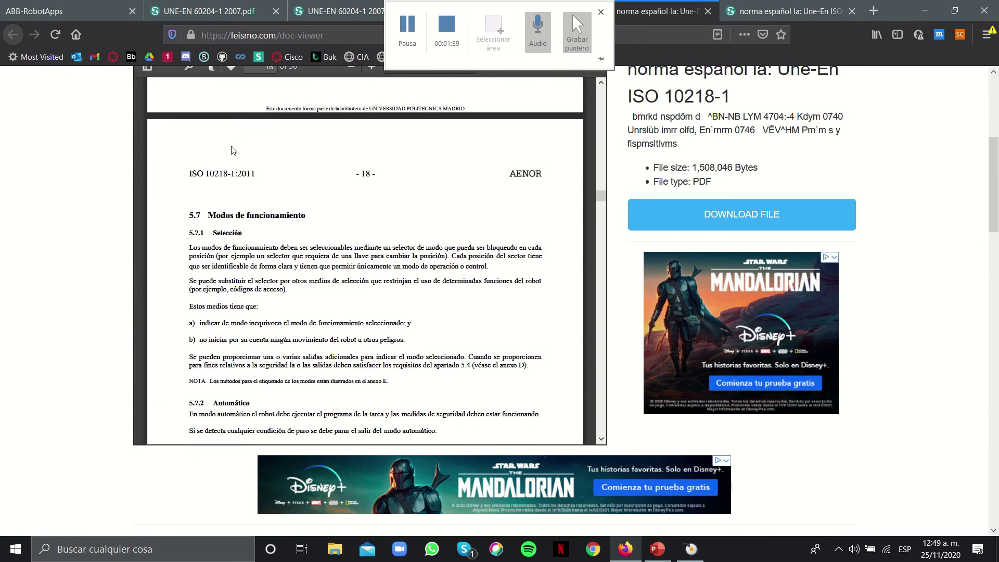
scroll(232, 151, "down", 10)
scroll(243, 141, "down", 2)
Go back to page 13 of the ISO 10218-1 document and highlight passages under 5.1 Generalidades and 5.2.4 Fuentes de energía
scroll(253, 173, "up", 20)
scroll(254, 173, "up", 20)
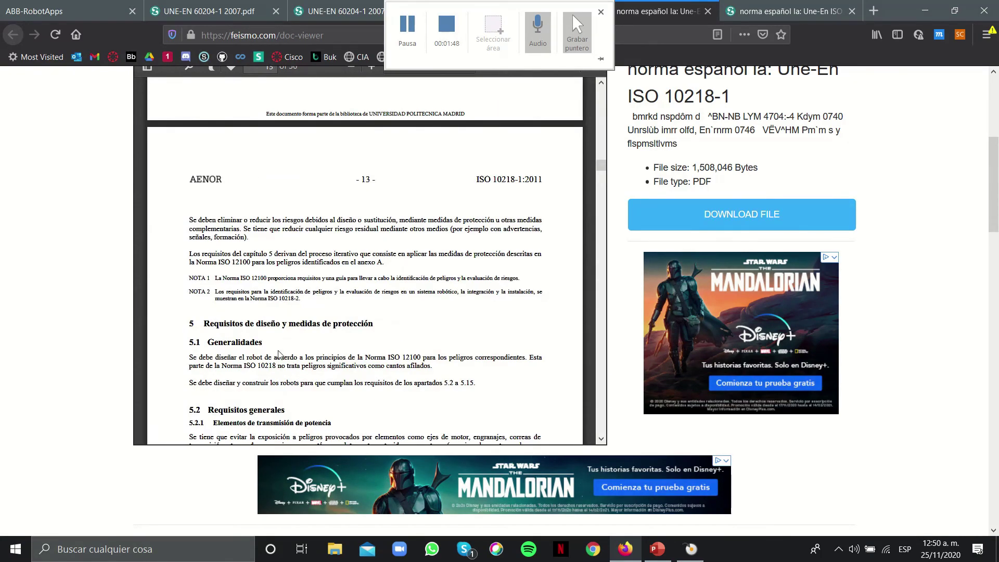
left_click_drag(269, 358, 428, 365)
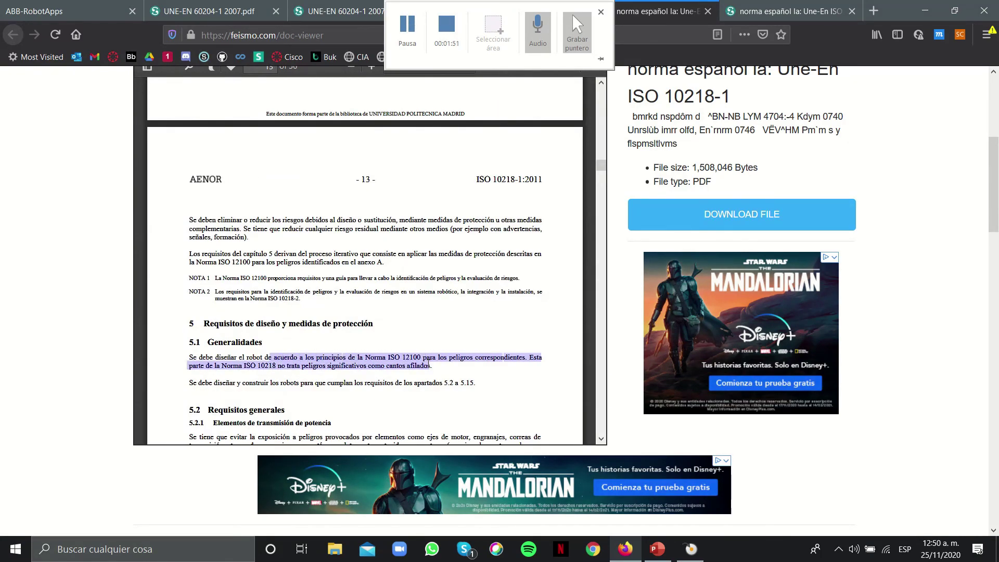
left_click(318, 364)
scroll(300, 363, "down", 10)
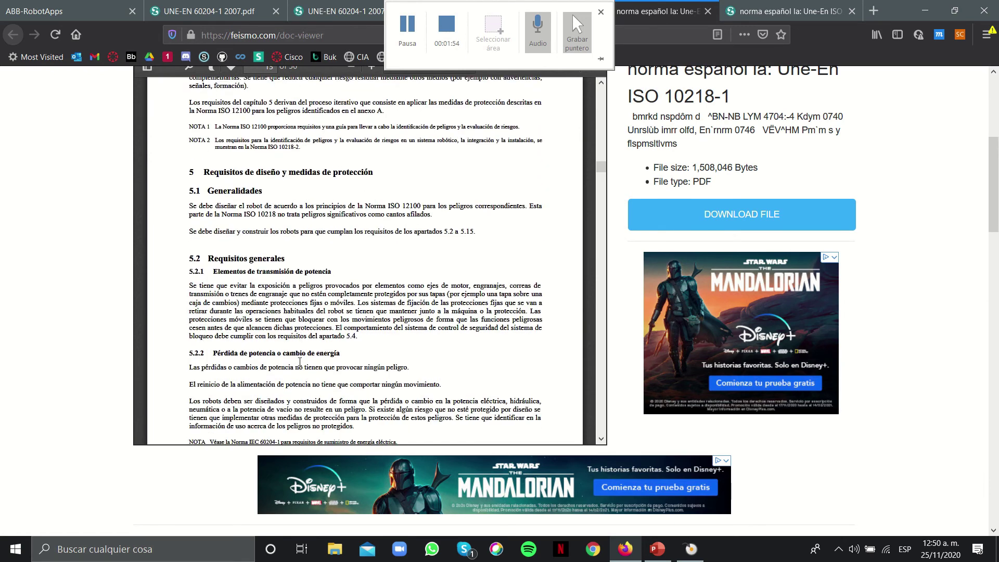
left_click_drag(203, 351, 514, 362)
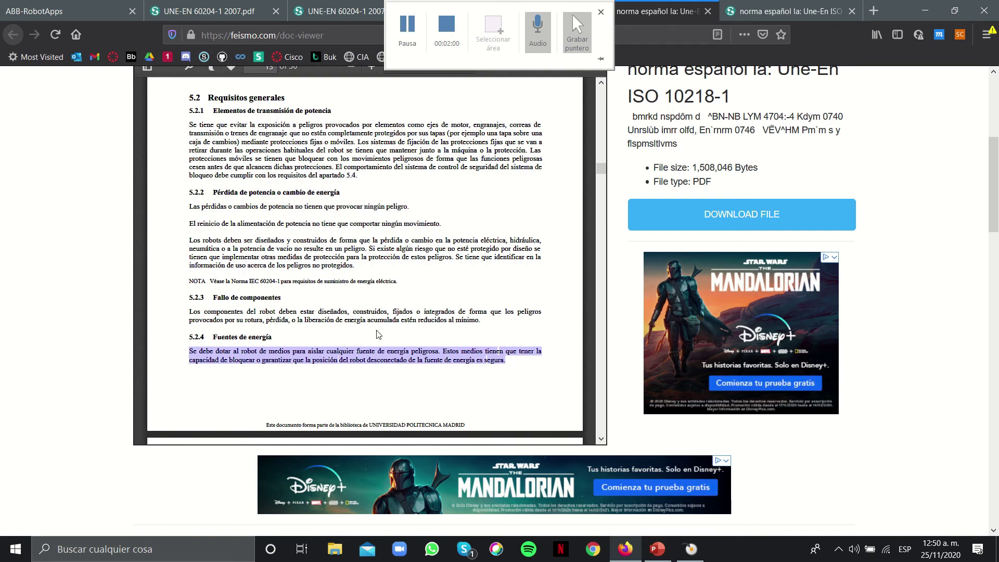
Switch to RobotStudio to inspect the robot cell from another angle, and return to the norm in Firefox
key("alt+Tab")
left_click_drag(697, 311, 441, 257, "ctrl+shift")
key("alt+Tab")
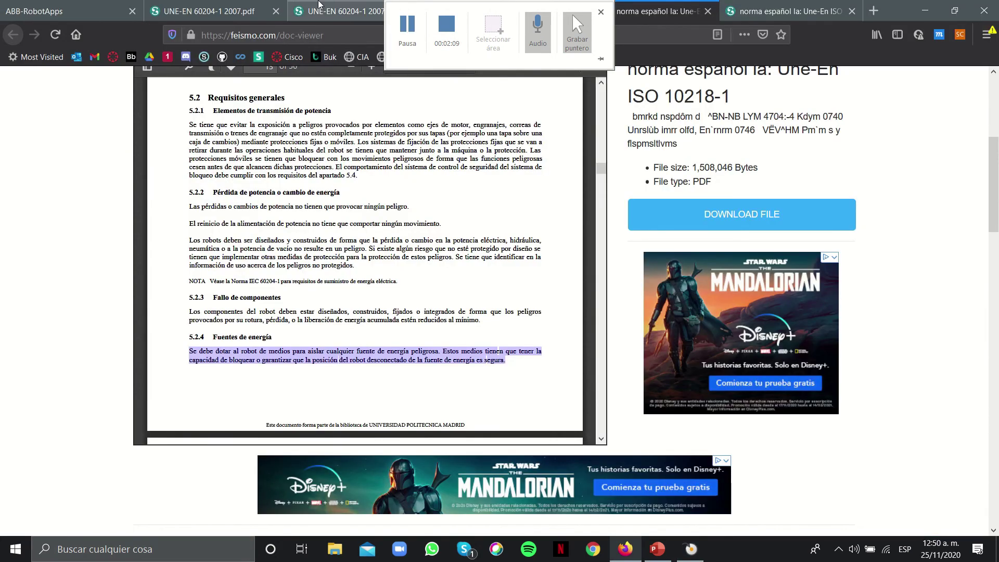
Open the Satech EN ISO 10218-2 page and examine its perimeter guard distances and space definitions, highlighting "safeguarded space"
left_click(379, 7)
left_click(653, 11)
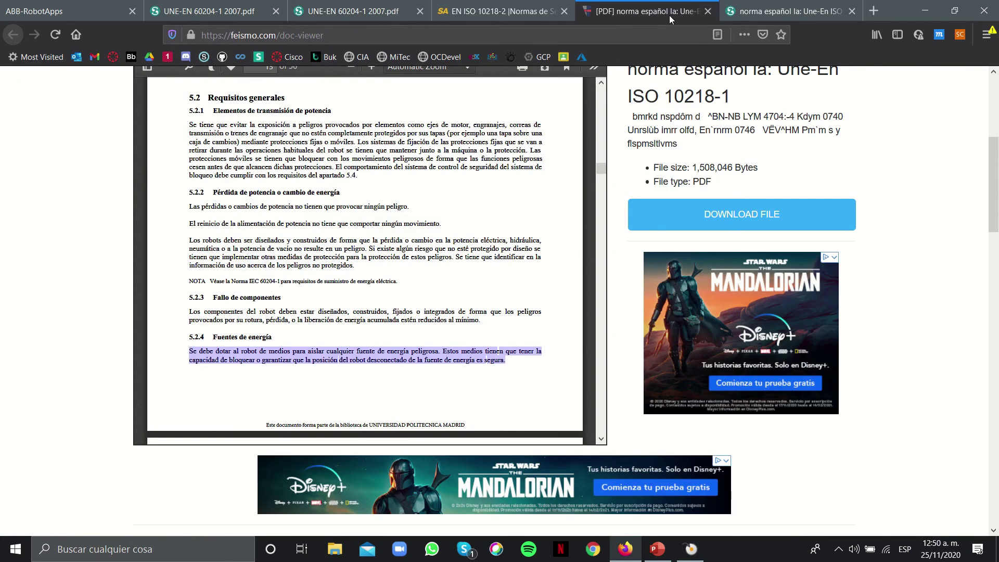
left_click(539, 19)
scroll(525, 209, "down", 4)
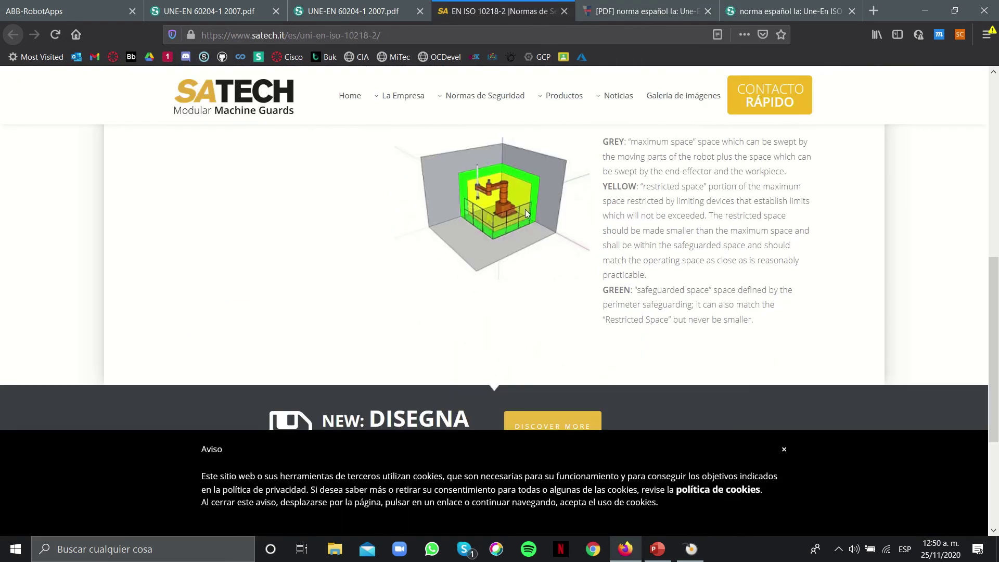
scroll(467, 224, "up", 2)
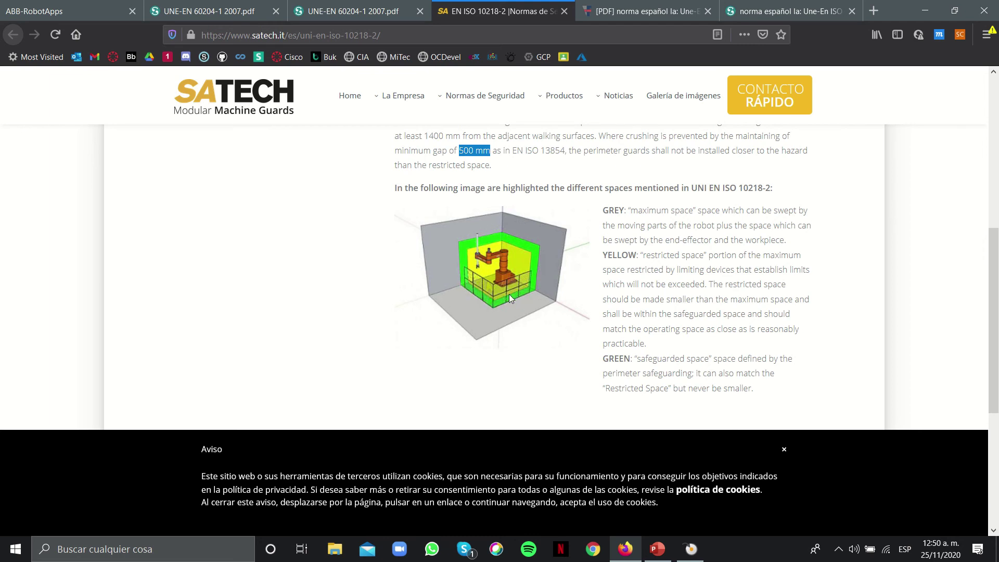
left_click_drag(637, 358, 709, 363)
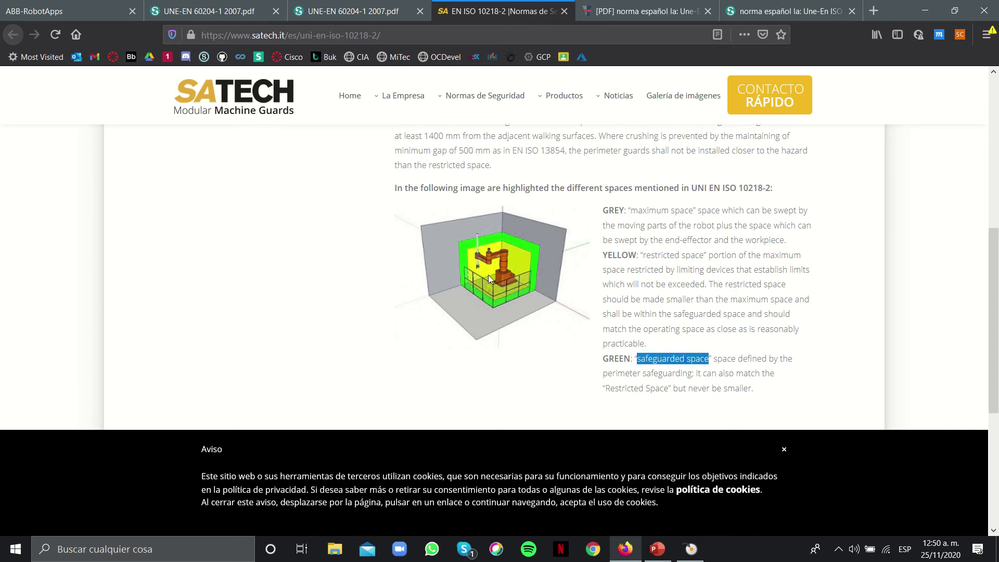
scroll(505, 258, "up", 3)
left_click_drag(424, 273, 496, 290)
scroll(495, 289, "down", 1)
Switch to RobotStudio and show the targets and paths of the controller task T_ROB1 in the station view
key("alt+Tab")
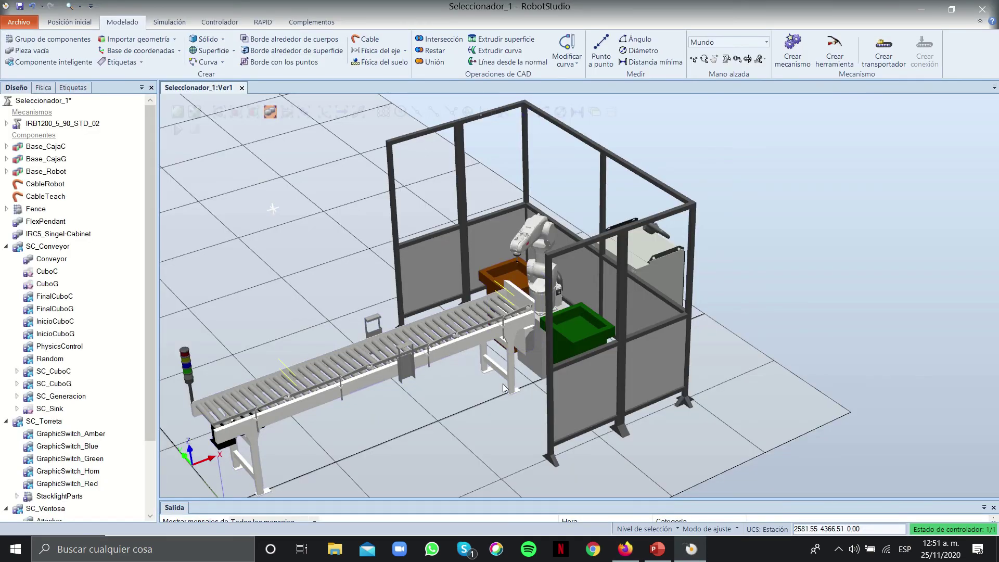
left_click(417, 371)
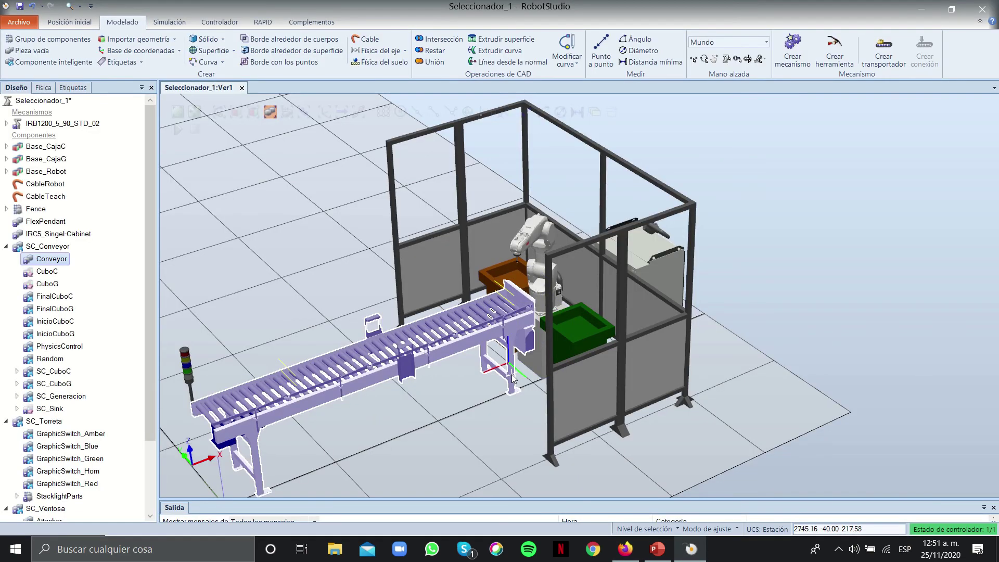
left_click(263, 258)
scroll(31, 208, "down", 2)
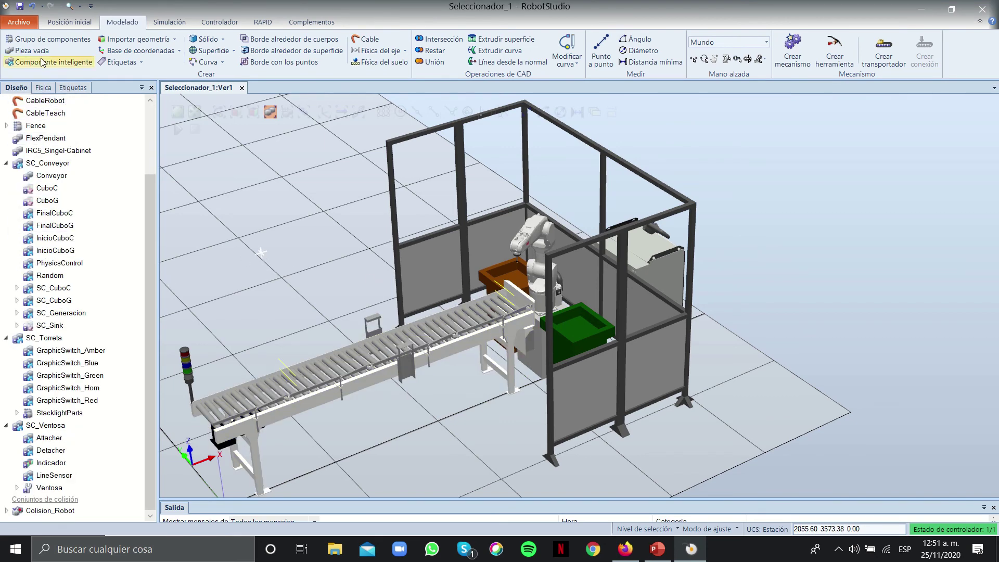
left_click(62, 21)
left_click(48, 90)
left_click(7, 126)
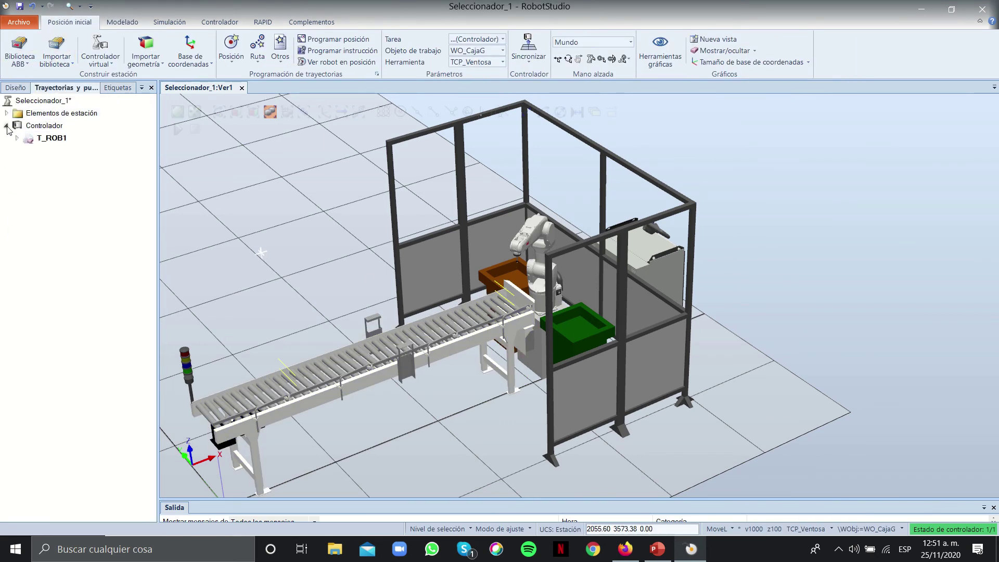
right_click(45, 137)
left_click(72, 175)
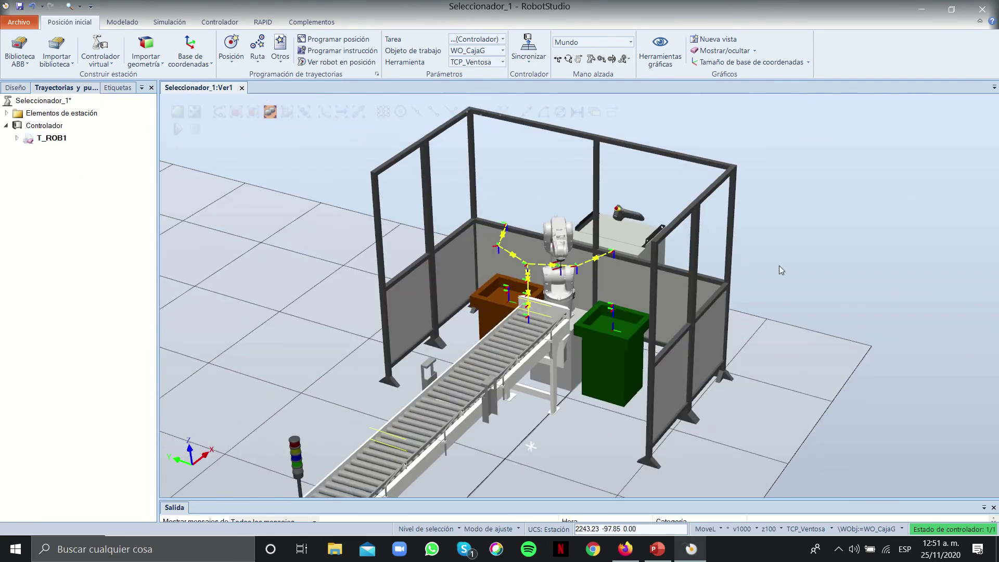
Measure the point-to-point distance from the green box to the nearby side fence panel Lat_DerB
left_click(122, 22)
left_click(601, 52)
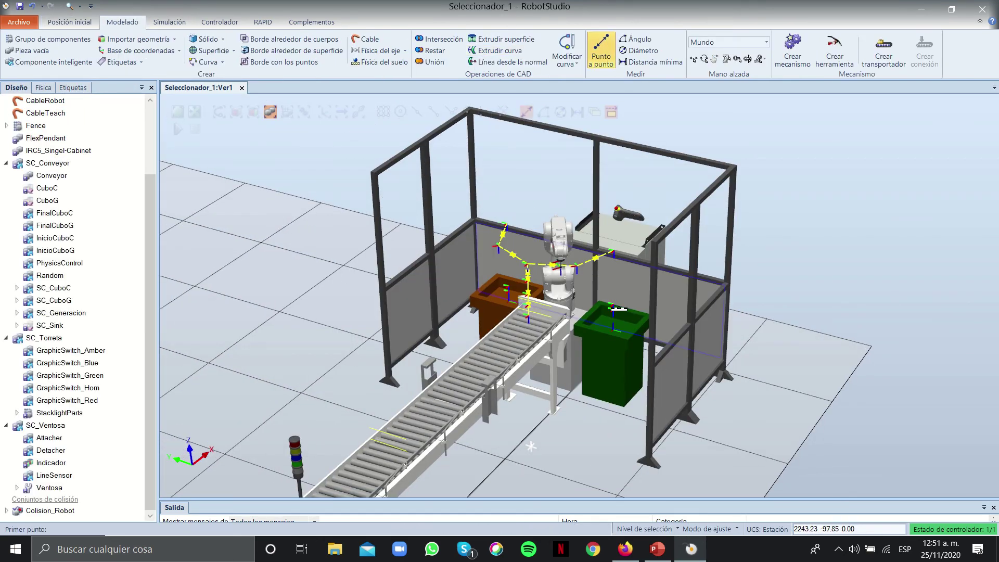
left_click(612, 330)
left_click(686, 330)
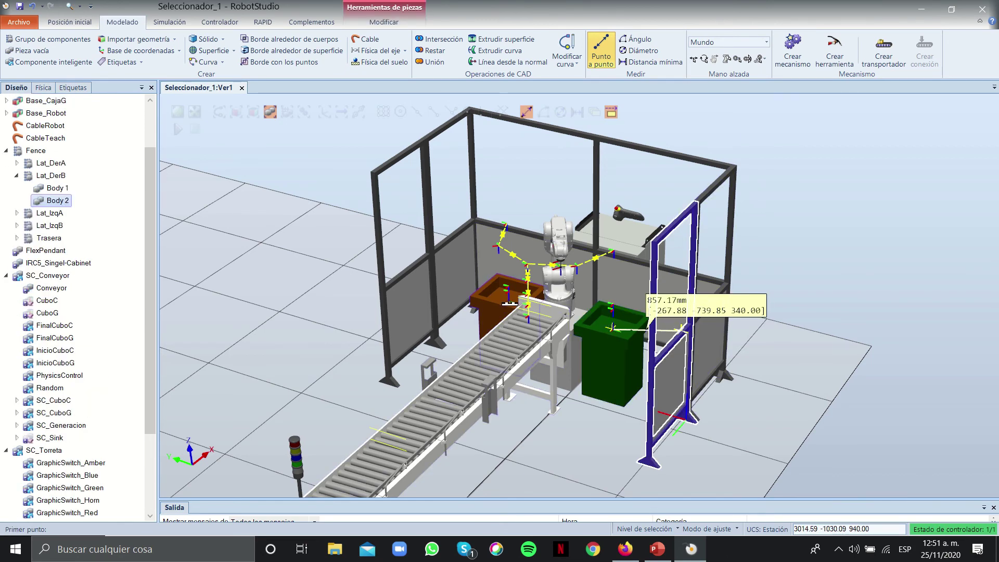
Measure the distances from the orange box to side fence Lat_IzqA and from the green box to the rear fence
left_click(510, 303)
left_click(426, 256)
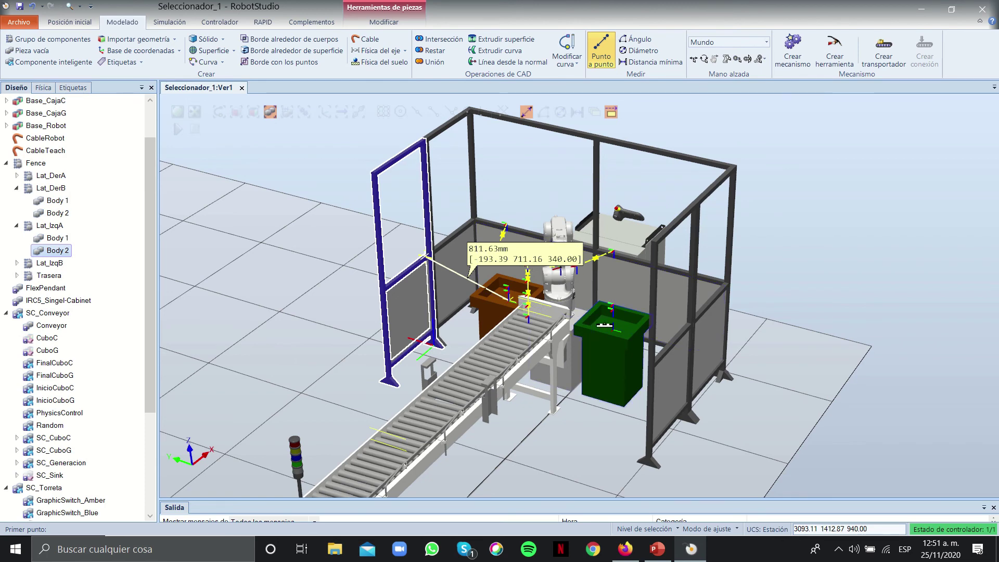
left_click(615, 327)
left_click(646, 268)
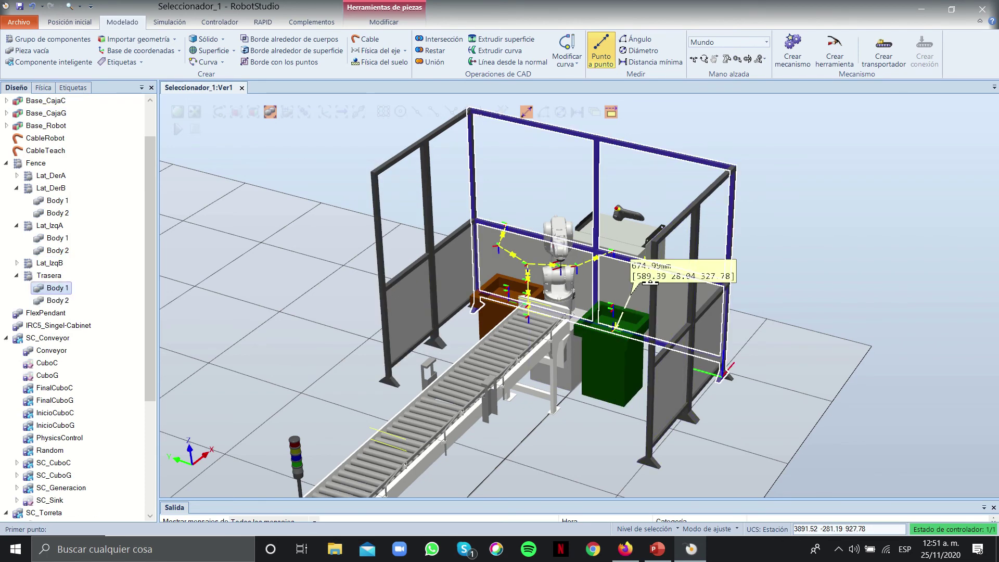
left_click(601, 52)
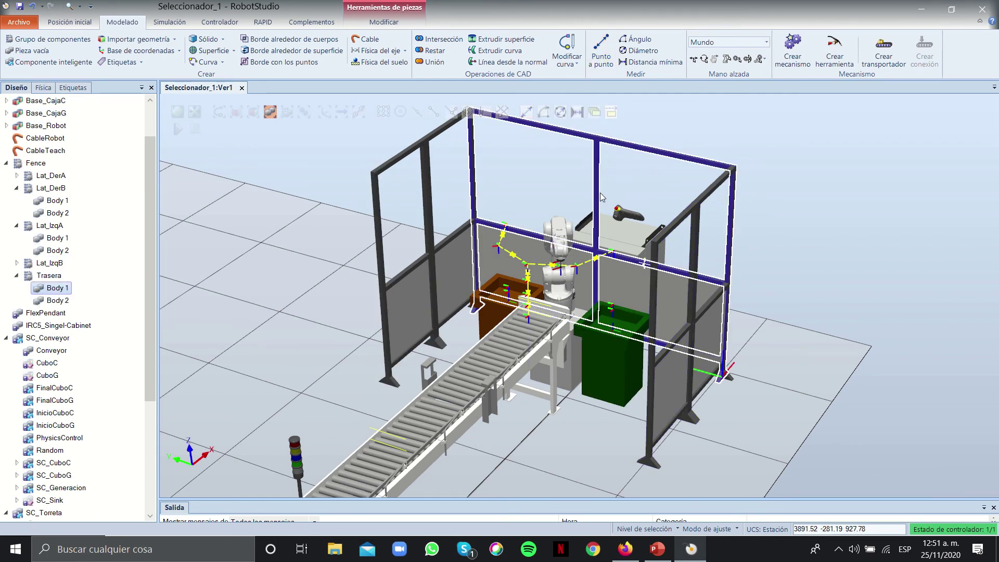
Measure point to point from the foot of fence panel Lat_DerB up to its middle rail
left_click_drag(758, 238, 686, 343, "ctrl+shift")
scroll(686, 343, "down", 3)
right_click(692, 332)
left_click(682, 456)
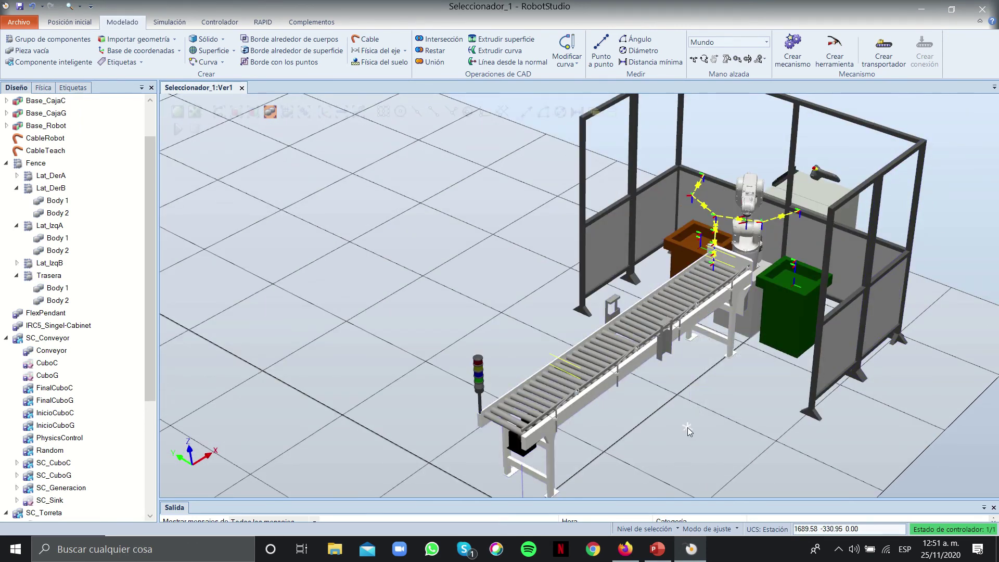
left_click(602, 52)
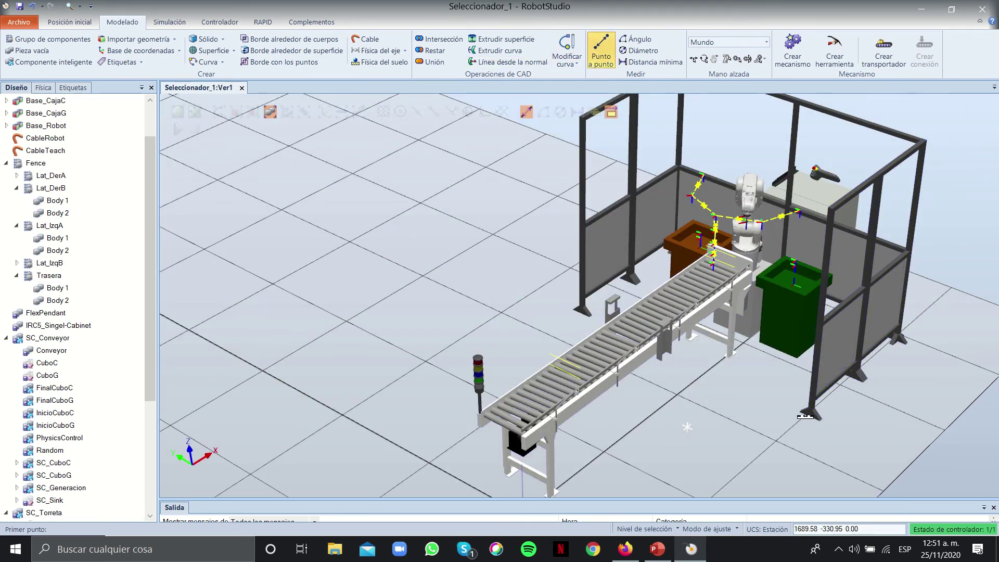
left_click(825, 323)
left_click(824, 323)
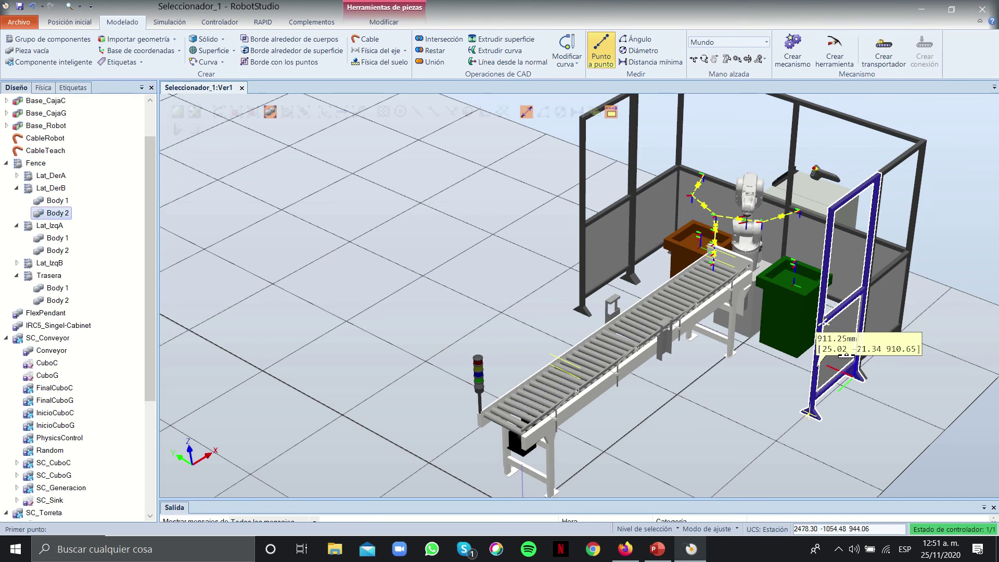
Measure the lower section of fence panel Lat_DerB and the panel's full height from foot to top rail
left_click(828, 390)
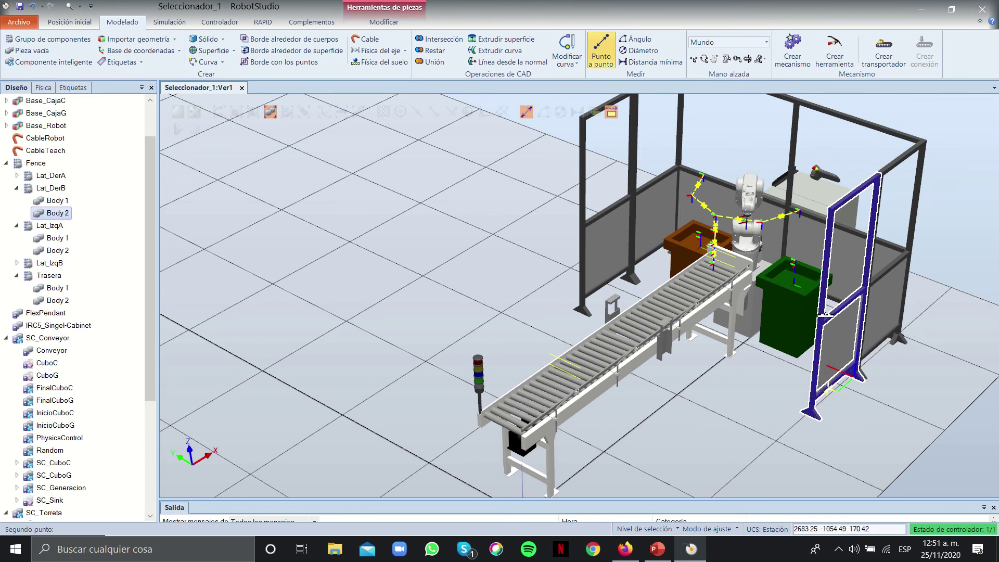
left_click(825, 314)
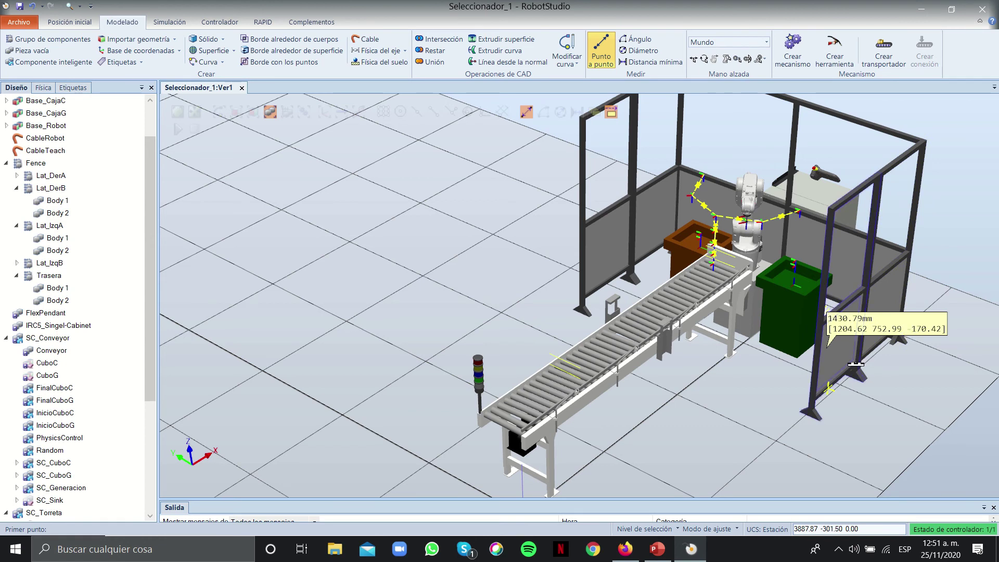
left_click(813, 417)
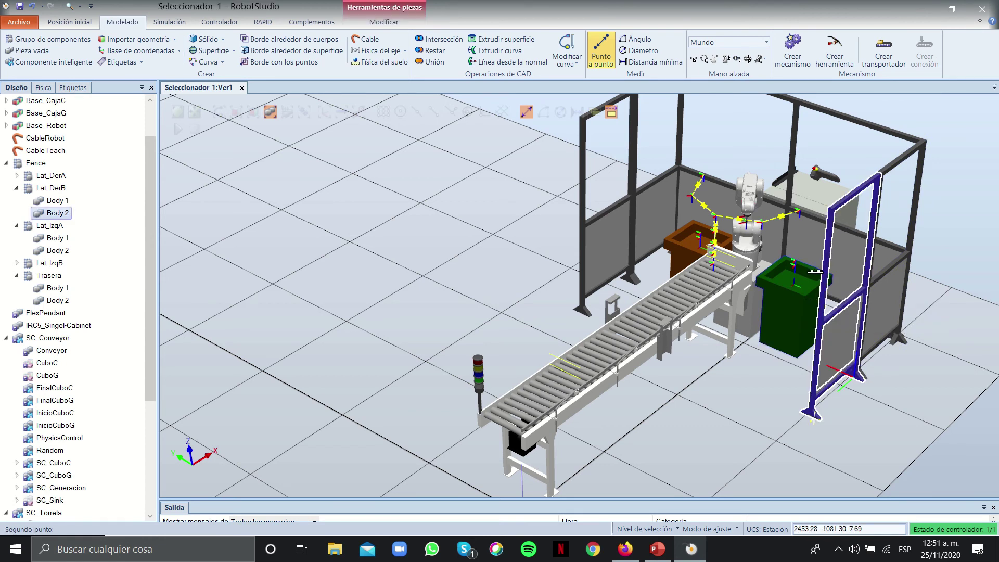
left_click(831, 209)
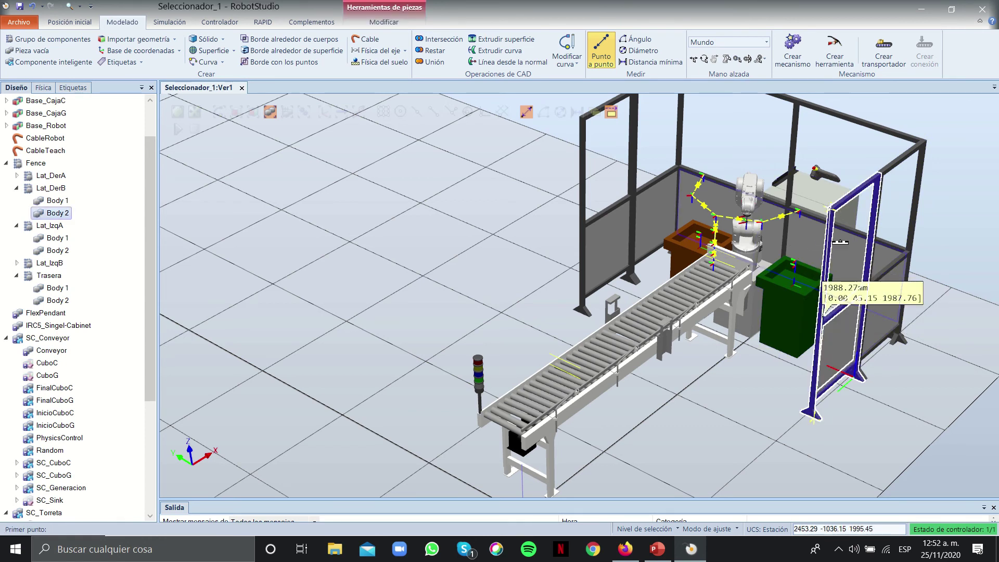
End the point-to-point measurement and select the robot's cable running towards the controller cabinet
left_click(602, 48)
scroll(601, 259, "down", 2)
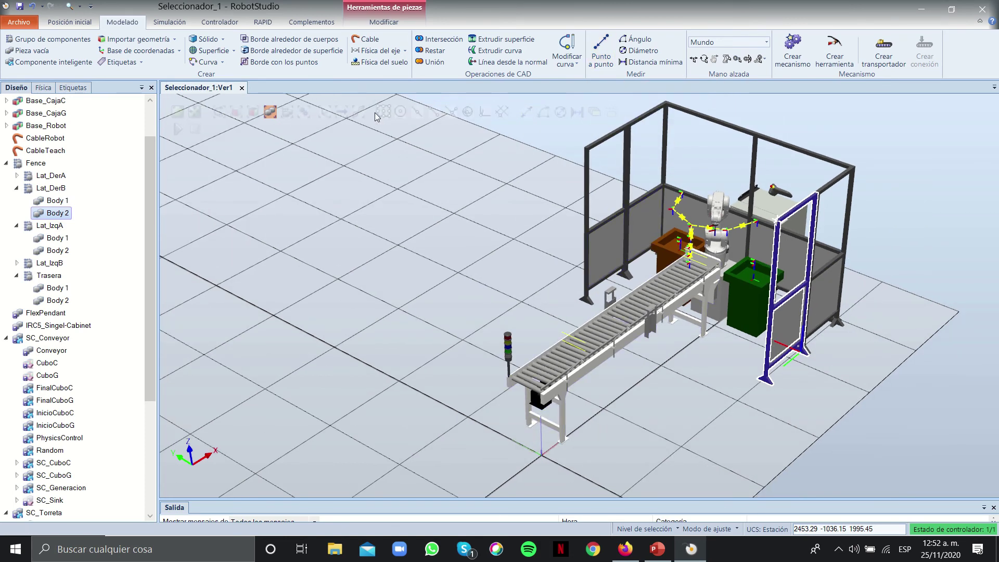
left_click(70, 22)
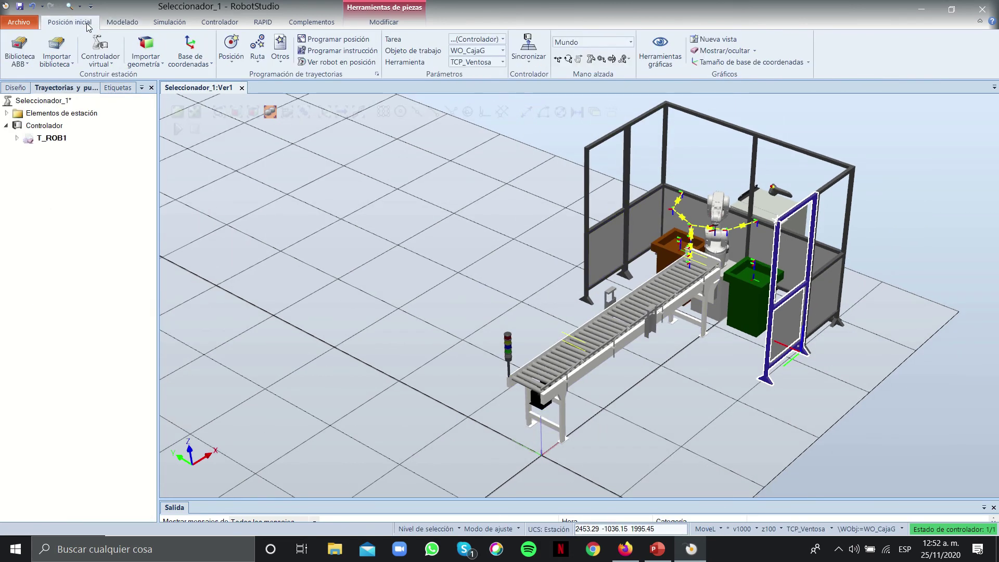
right_click(55, 136)
left_click(84, 156)
left_click_drag(676, 243, 417, 318, "ctrl")
scroll(513, 324, "up", 5)
left_click_drag(619, 350, 573, 350, "ctrl+shift")
right_click(573, 350)
left_click(649, 337, "ctrl")
left_click_drag(730, 203, 33, 157, "ctrl")
left_click(357, 369)
Compare the conveyor's signal tower in RobotStudio with the indicator light colours in Table 4 of the UNE-EN 60204-1 document in the browser
key("alt+Tab")
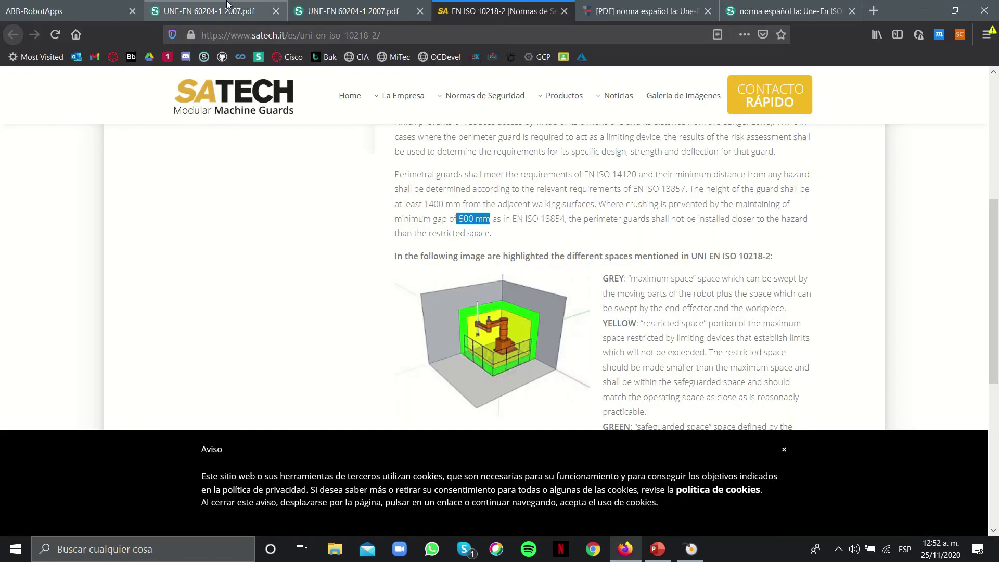
left_click(227, 6)
scroll(499, 281, "down", 3)
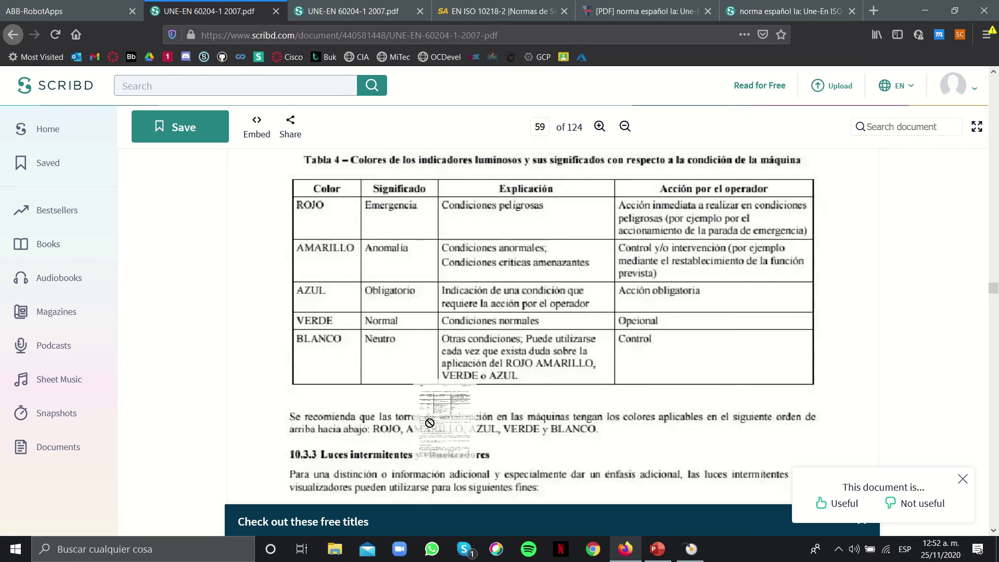
key("alt+Tab")
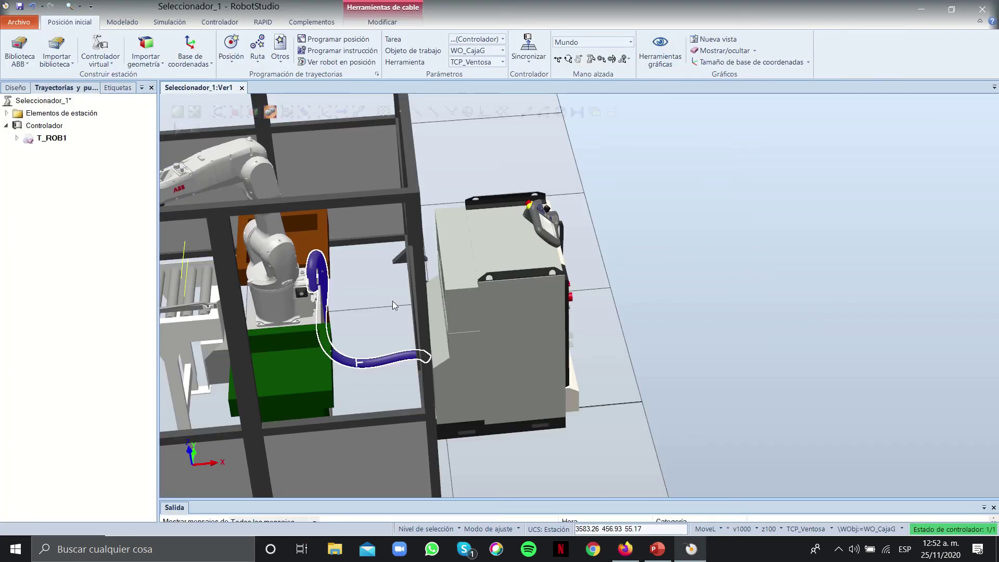
left_click_drag(394, 302, 853, 251, "ctrl")
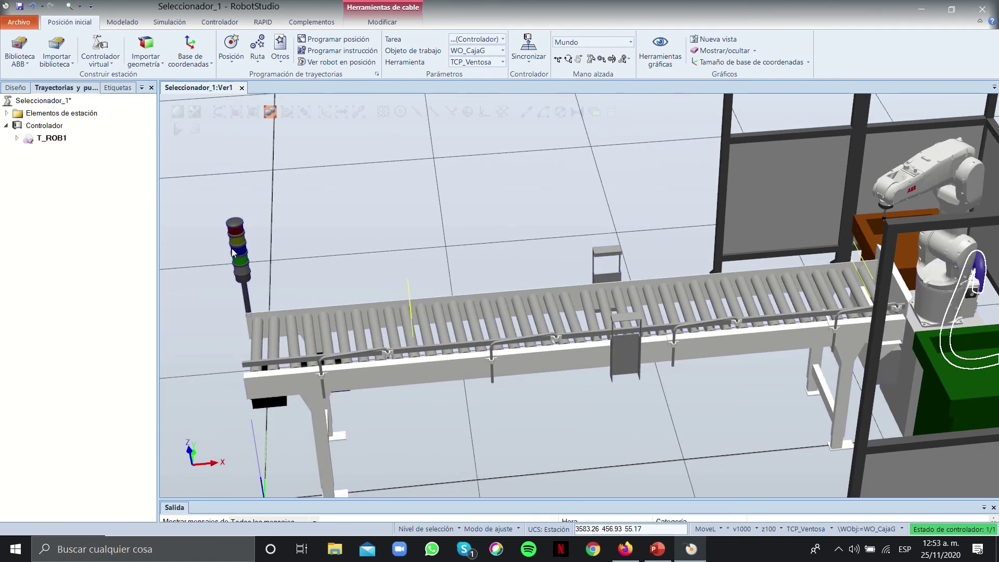
key("alt+Tab")
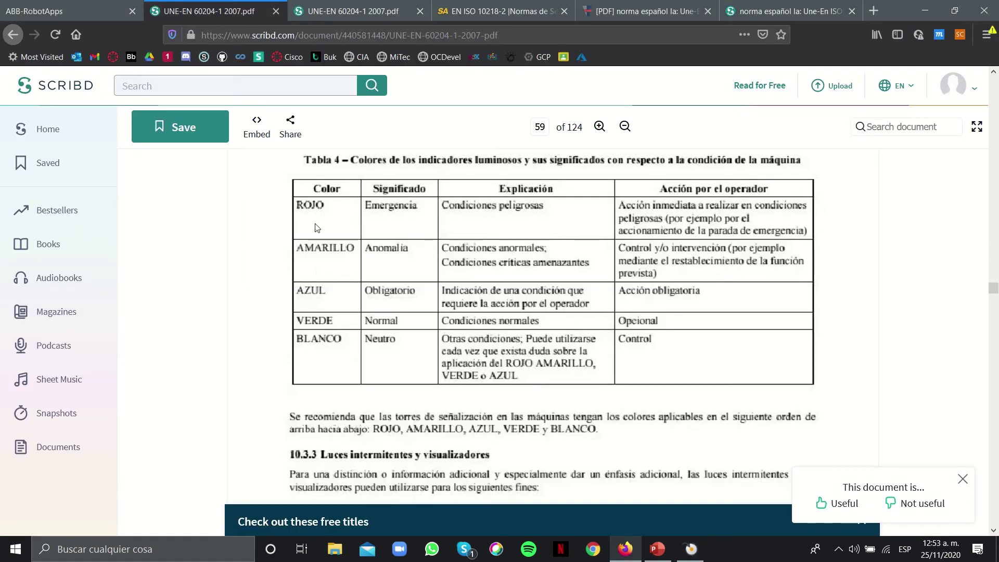
key("alt+Tab")
View the robot cable inside the cell, and read Table 1 on minimum protective conductor sections in the UNE-EN 60204-1 document in the browser
left_click_drag(401, 321, 255, 270, "ctrl")
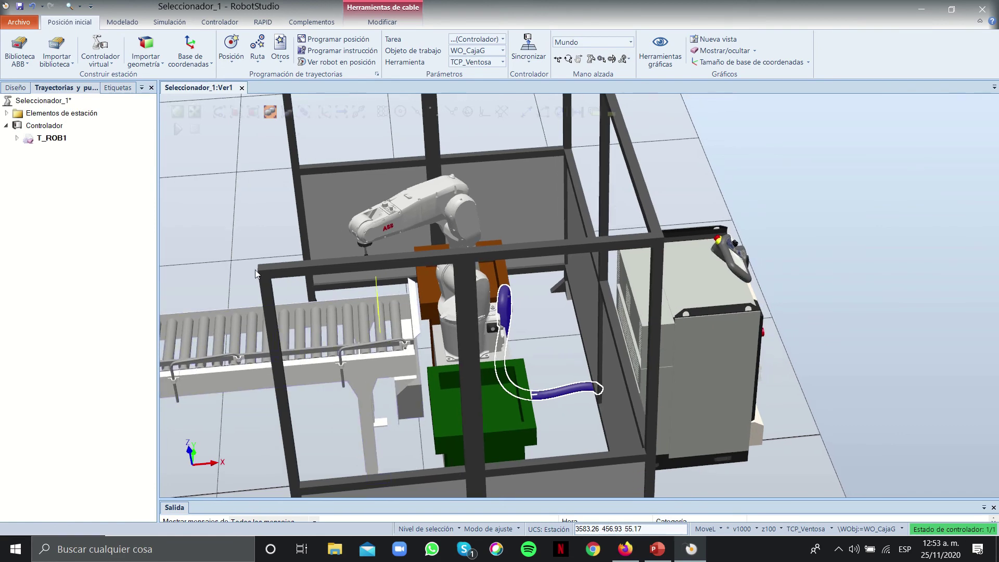
key("alt+Tab")
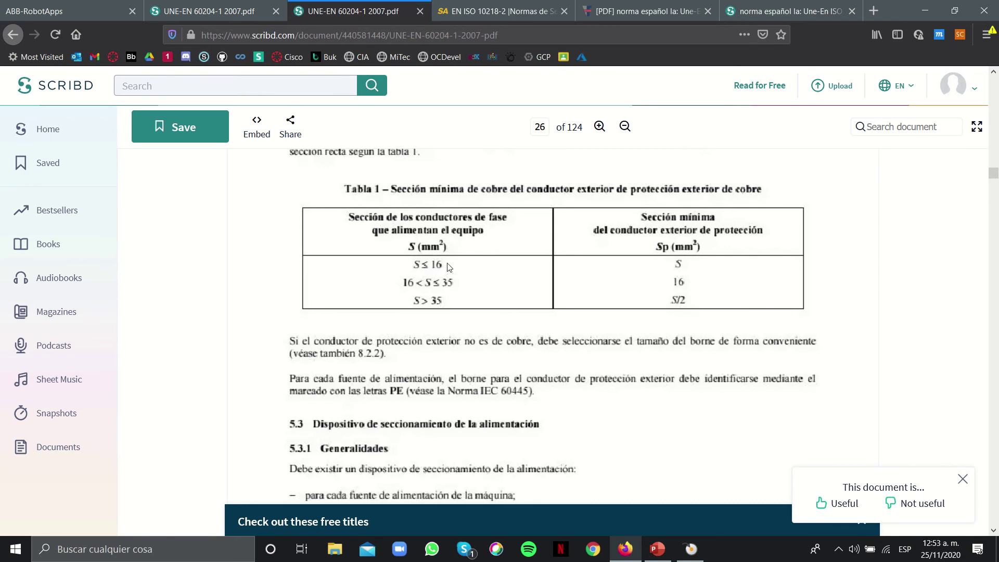
scroll(460, 256, "down", 6)
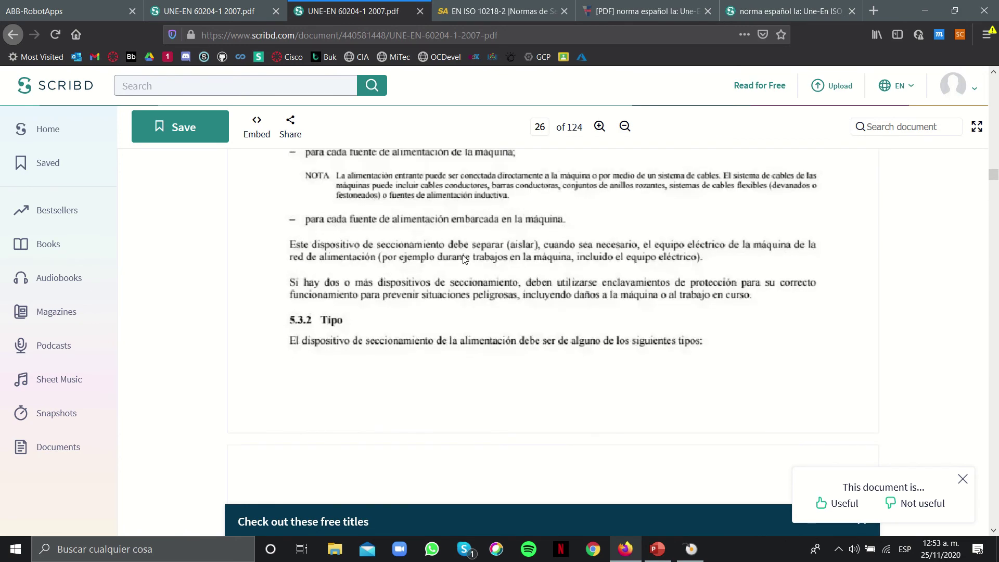
scroll(464, 259, "up", 5)
Return to RobotStudio and inspect the CableRobot cable's modification settings, closing them without changes
key("alt+Tab")
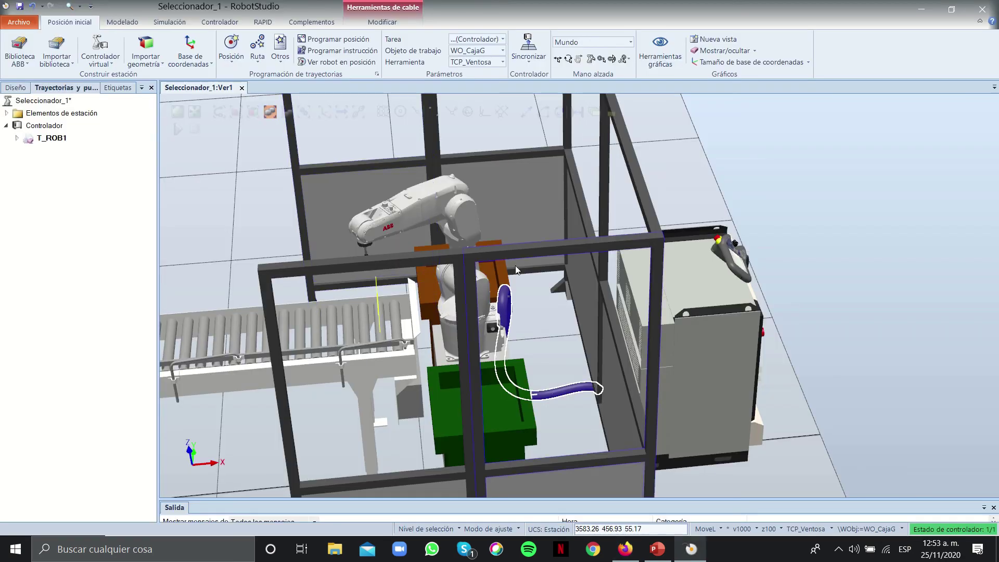
right_click(577, 392)
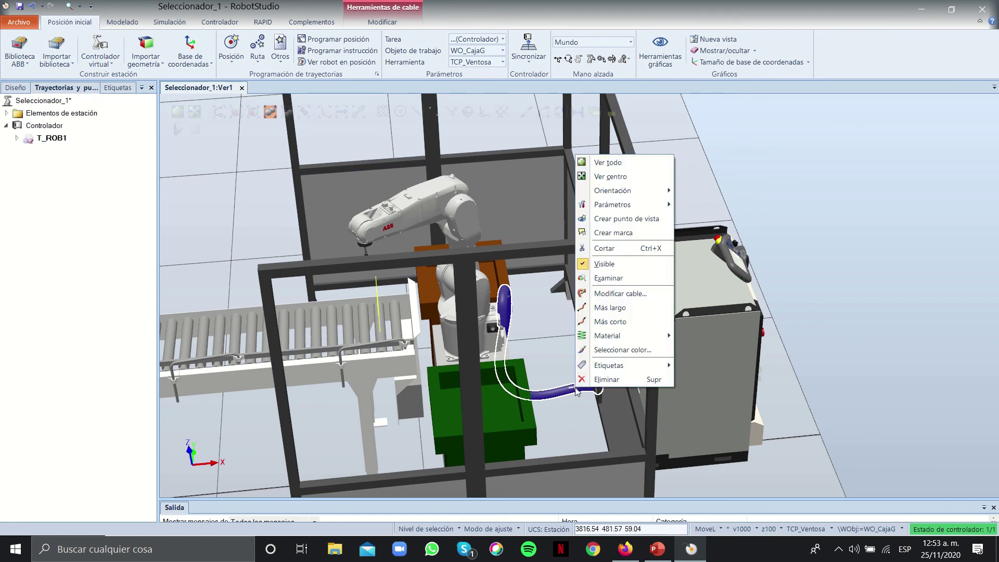
key("Escape")
left_click(6, 89)
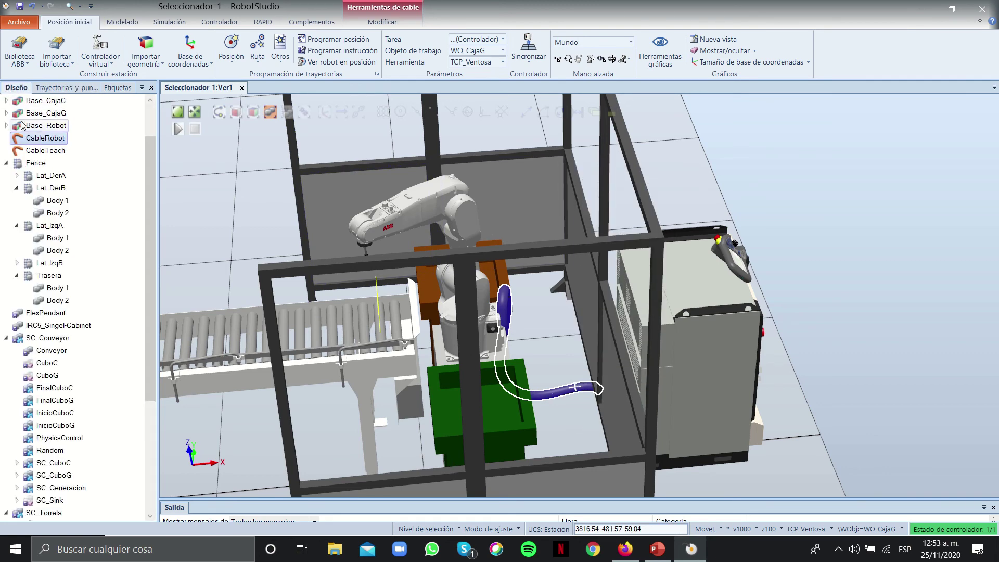
right_click(45, 139)
left_click(67, 217)
left_click(34, 111)
left_click(135, 235)
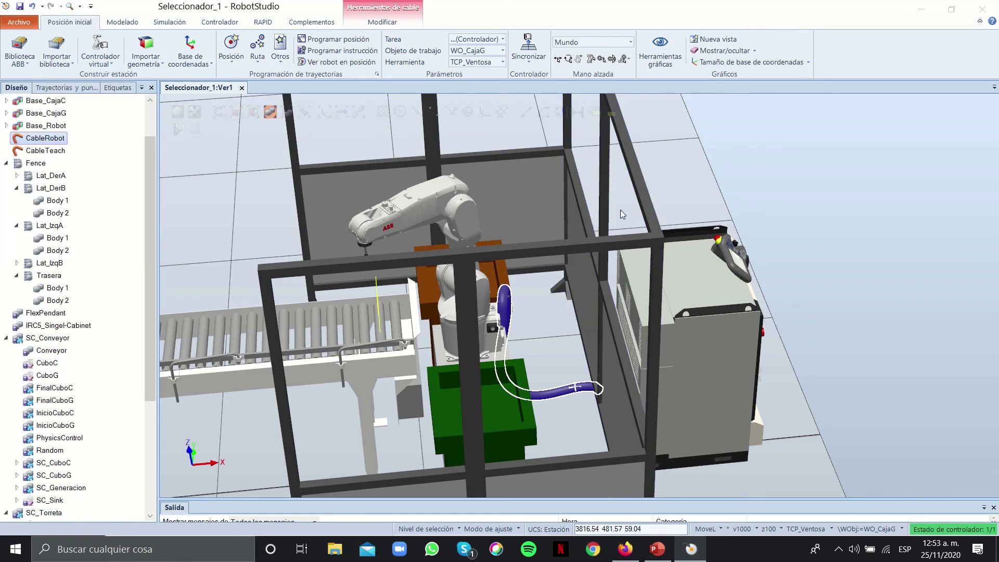
Inspect the radius, length and material settings of the teach pendant cable CableTeach, closing them without changes
left_click_drag(759, 366, 278, 383, "ctrl")
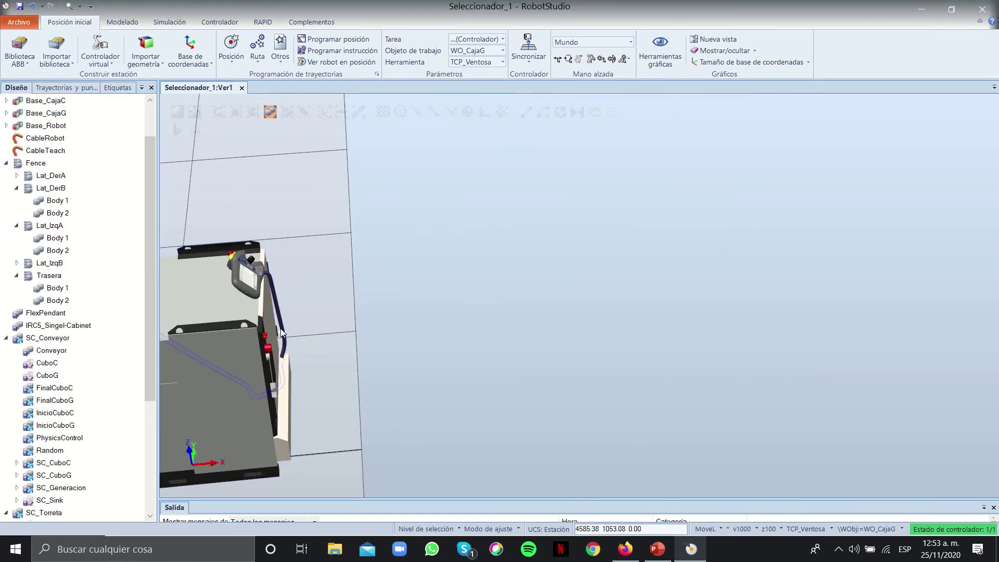
left_click(45, 150)
right_click(46, 154)
left_click(86, 237)
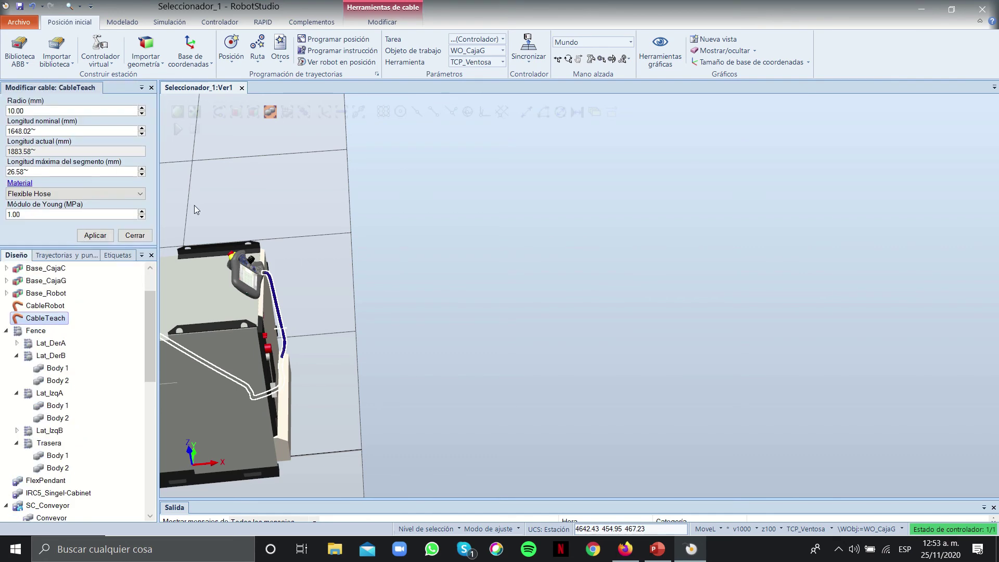
left_click(135, 236)
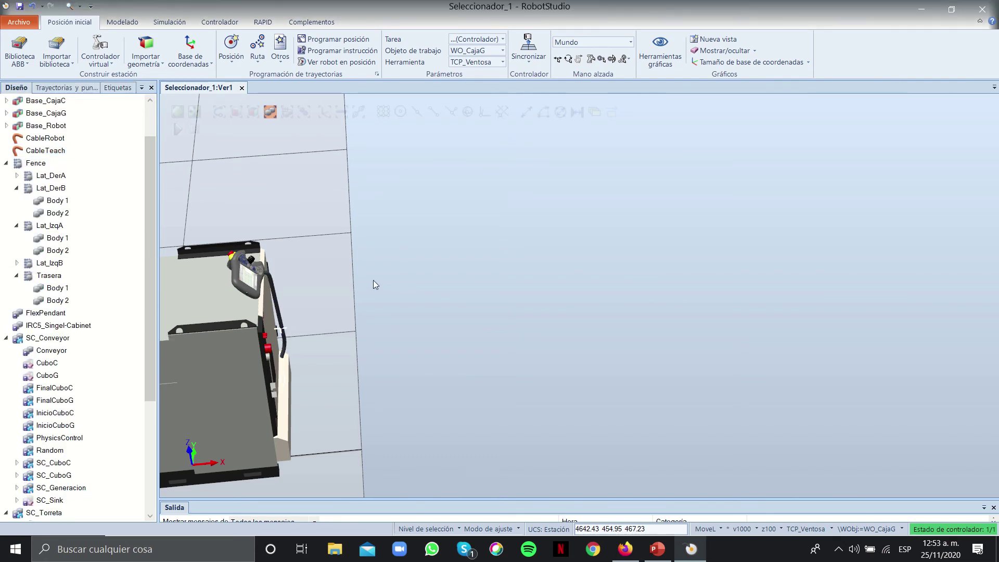
scroll(374, 281, "down", 5)
Switch to the browser and review section 5.2 and Table 1 on the external protective conductor in UNE-EN 60204-1
key("alt+Tab")
scroll(305, 112, "up", 5)
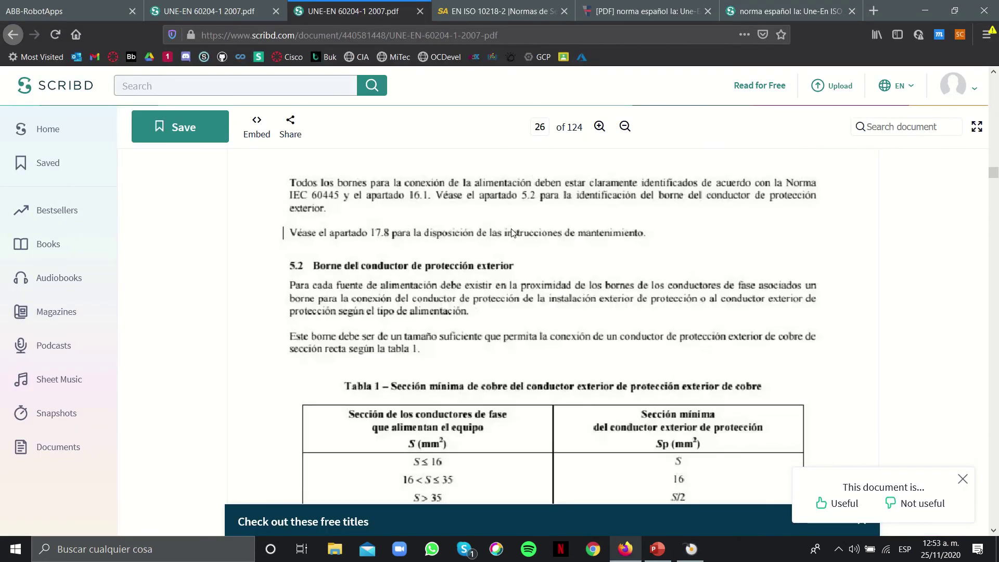
scroll(306, 112, "down", 3)
Review the UNE-EN 60204-1 pages on indicator light colours, enabling control devices and enclosure protection degrees
key("ctrl+Tab")
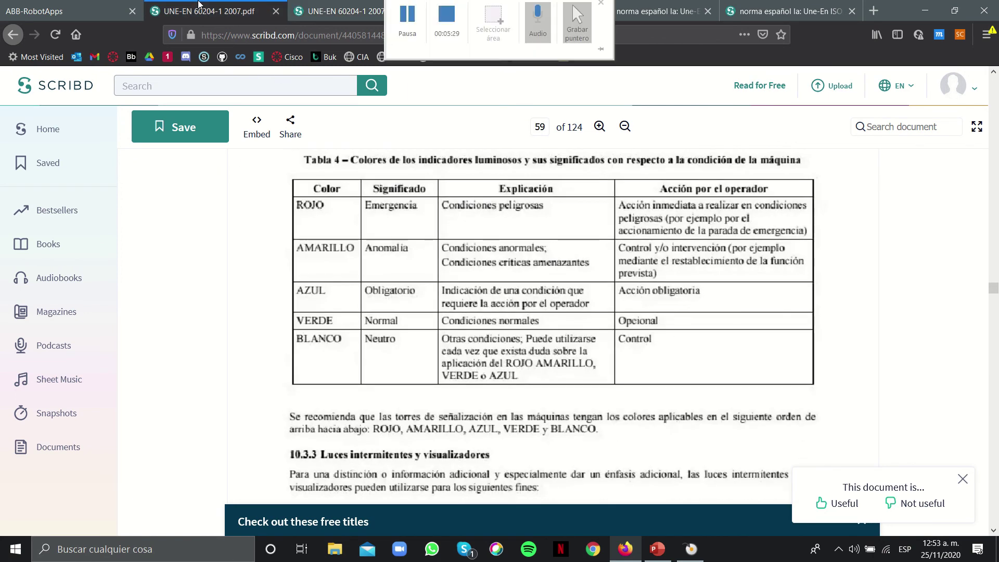
scroll(372, 338, "up", 8)
scroll(372, 337, "down", 10)
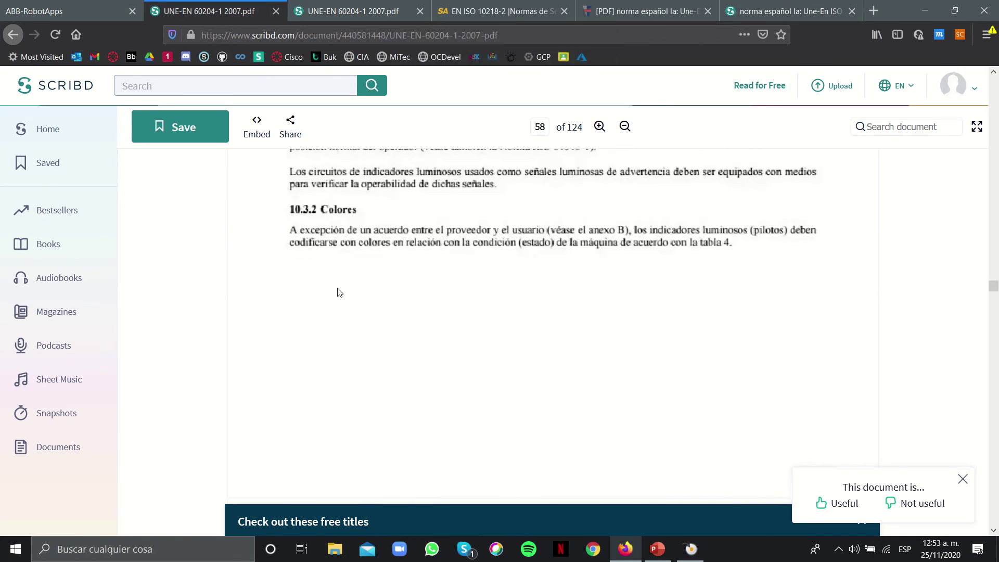
scroll(367, 283, "down", 12)
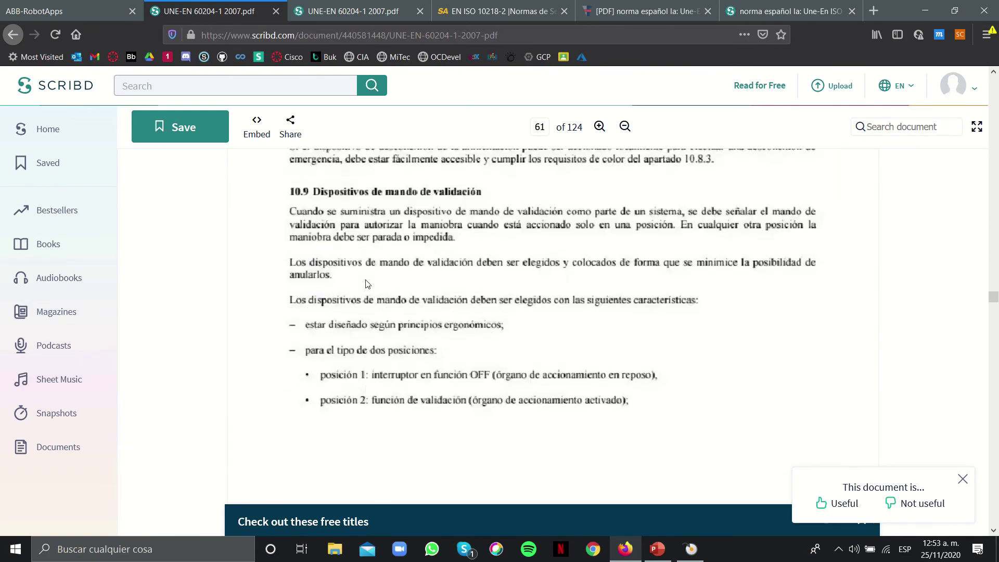
scroll(368, 283, "up", 6)
scroll(367, 282, "down", 6)
scroll(367, 283, "down", 15)
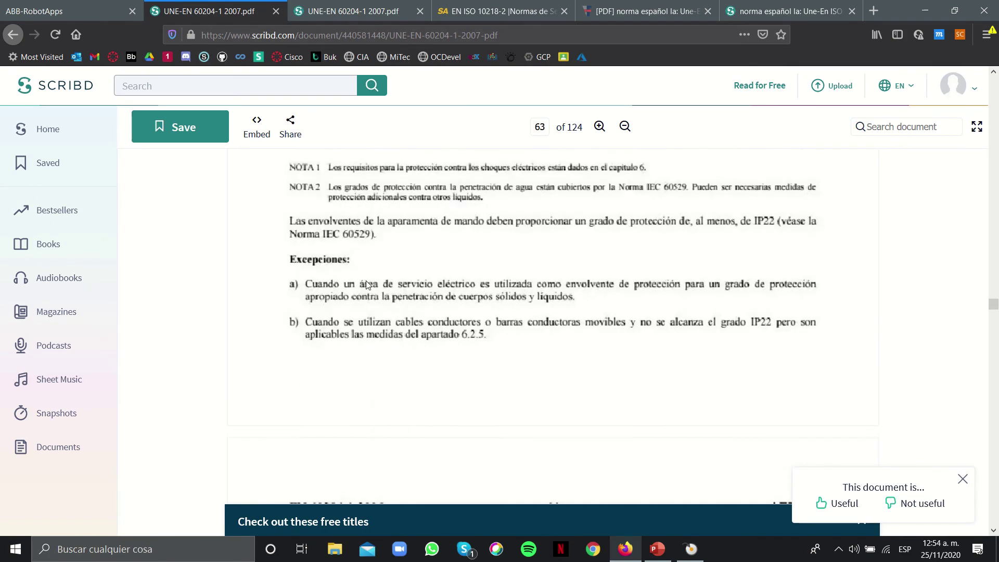
Examine sections 12 and 13 of UNE-EN 60204-1 on conductor sections, insulation, flexible cables and wiring connections
scroll(366, 285, "down", 10)
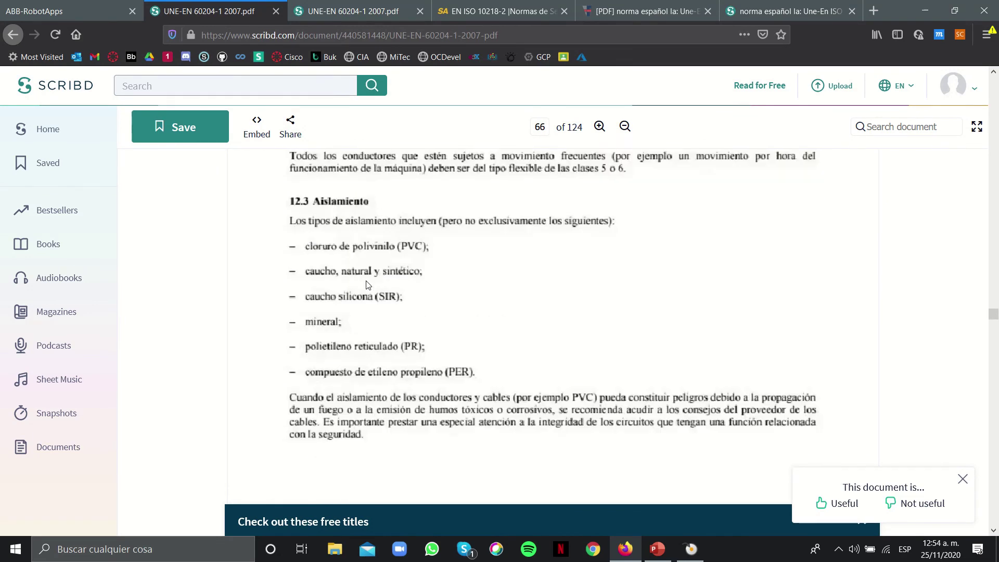
scroll(370, 285, "up", 4)
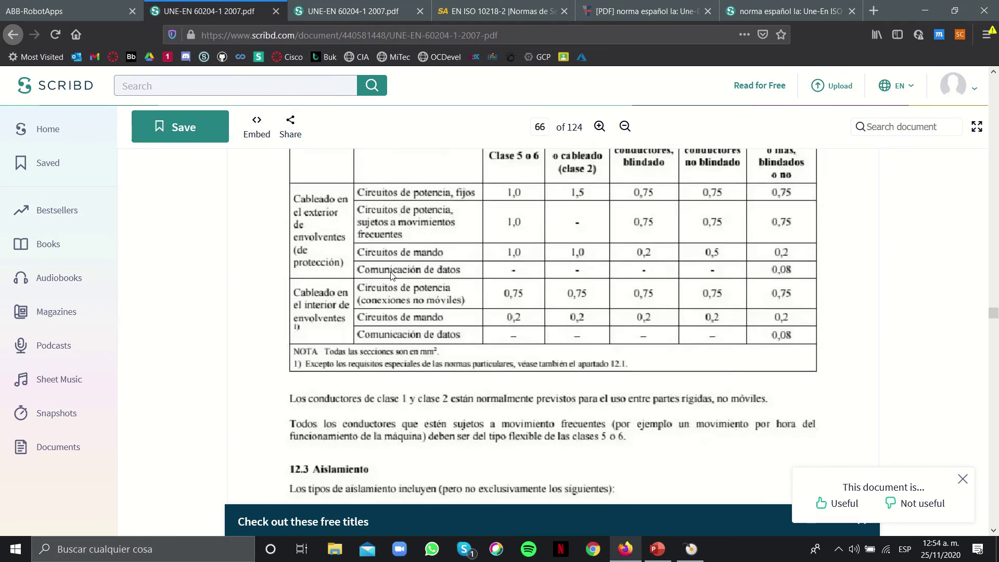
scroll(383, 276, "down", 15)
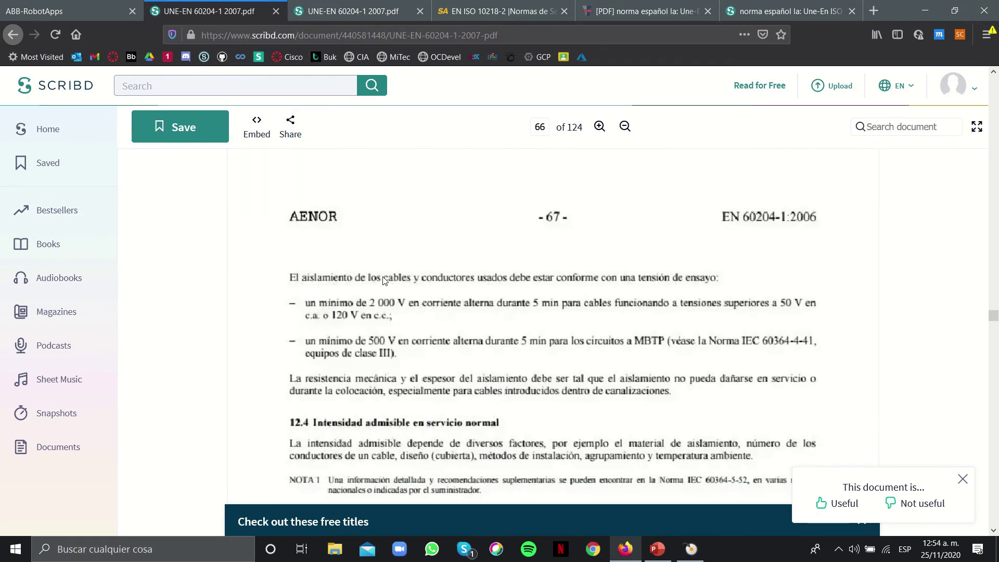
scroll(385, 281, "down", 13)
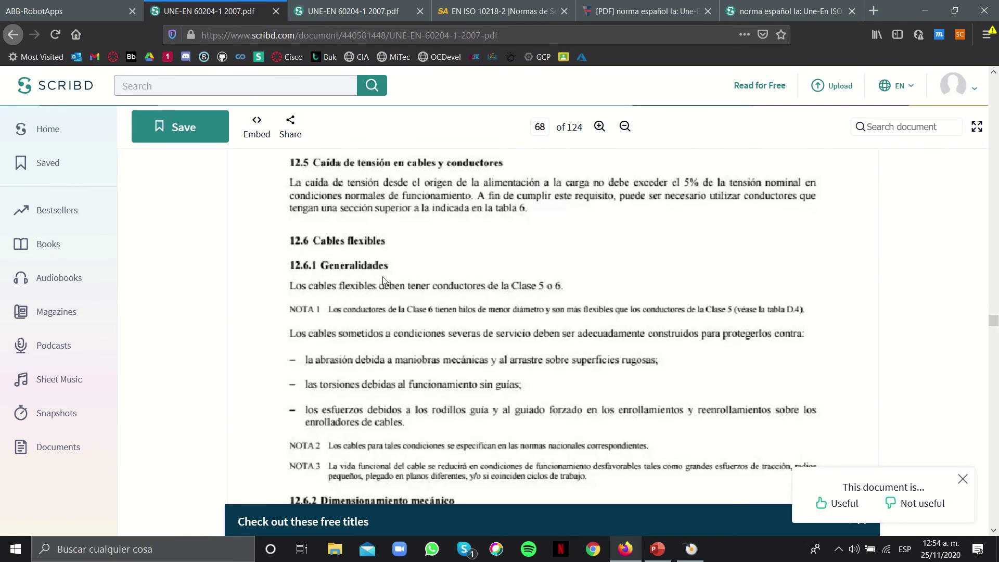
scroll(498, 230, "down", 13)
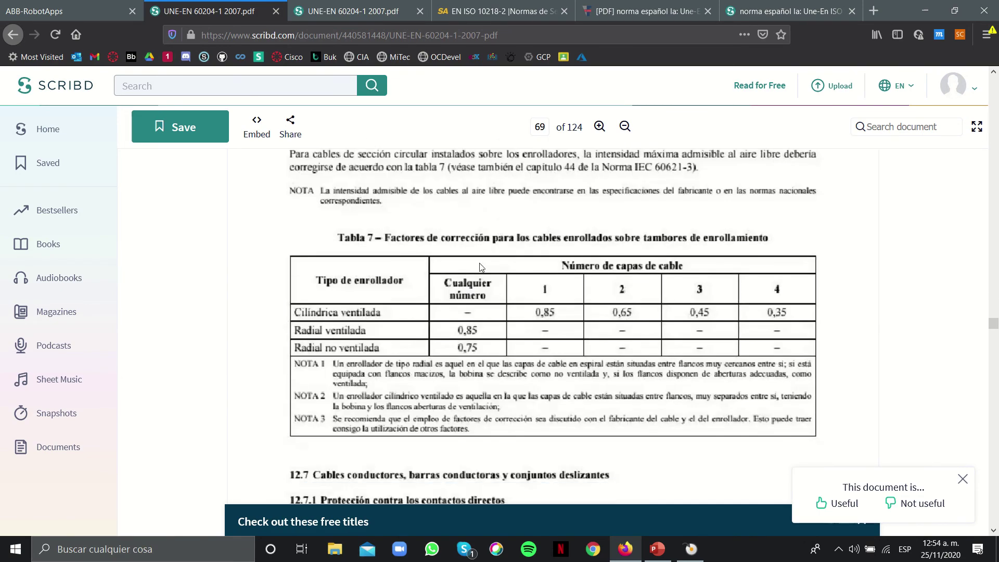
scroll(516, 286, "down", 7)
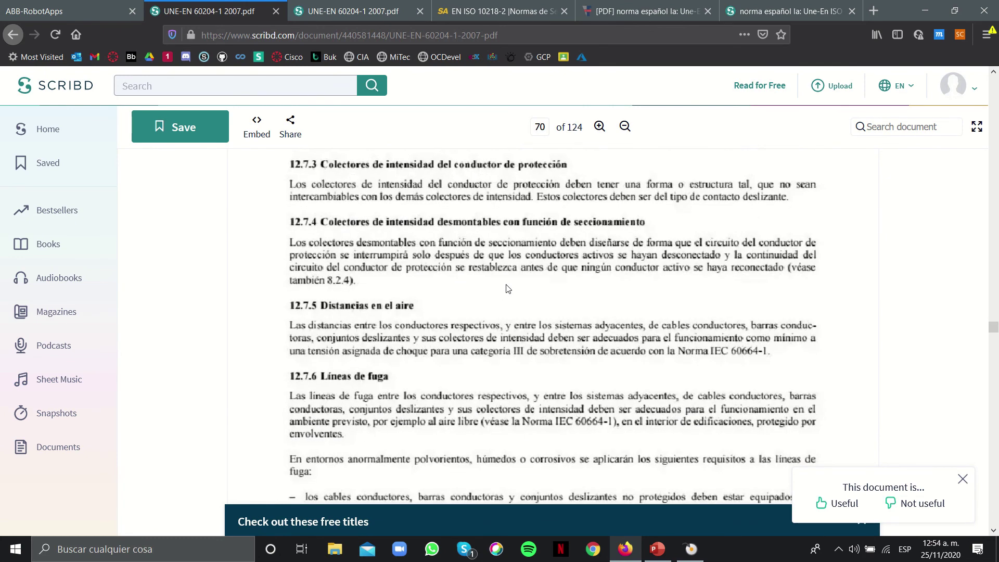
scroll(508, 288, "up", 4)
scroll(583, 361, "down", 12)
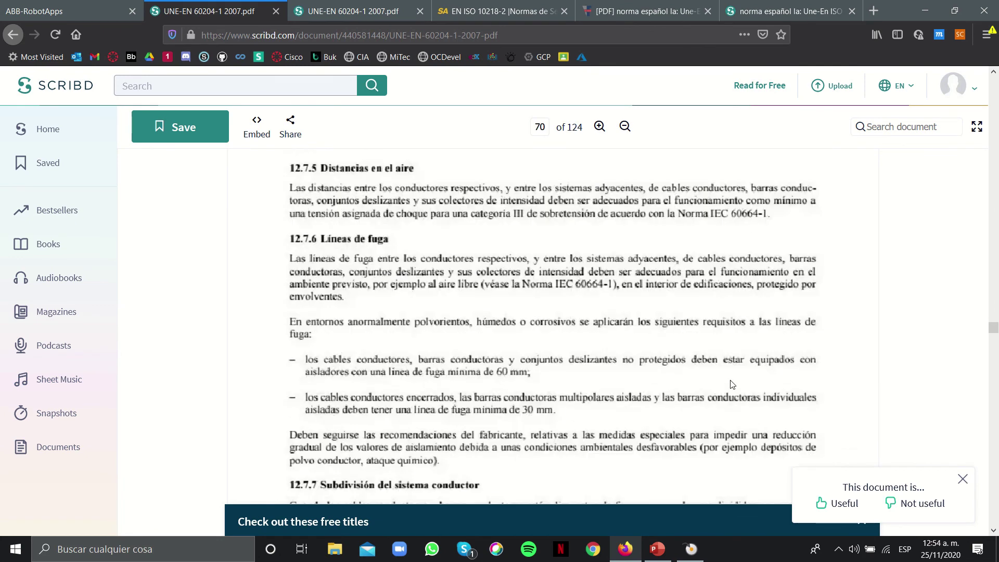
scroll(363, 219, "down", 15)
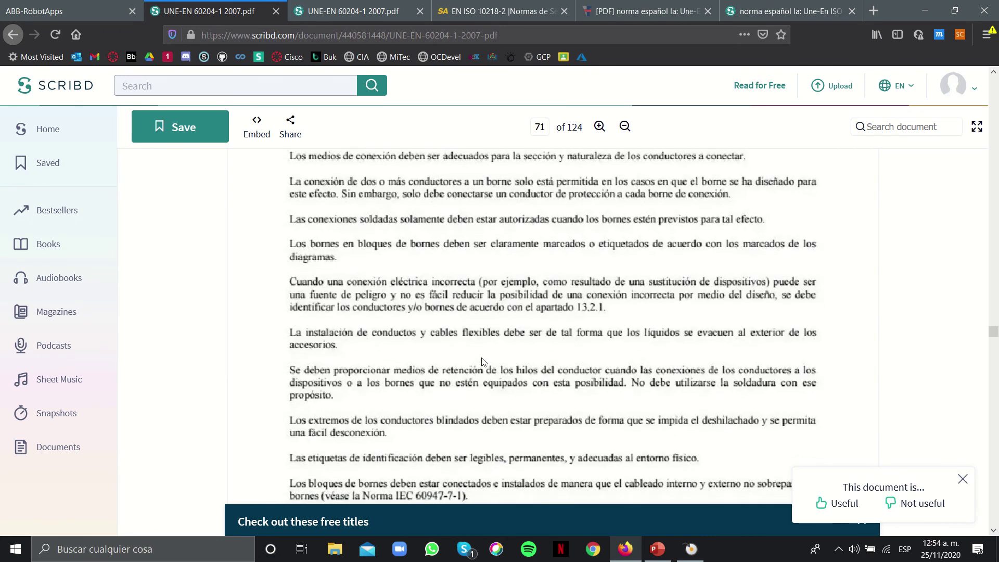
Open the ISO 10218-1 document and read sections 5.2.7 to 5.5 on electrical material, actuating controls, safety control system and robot stop functions
key("ctrl+Tab")
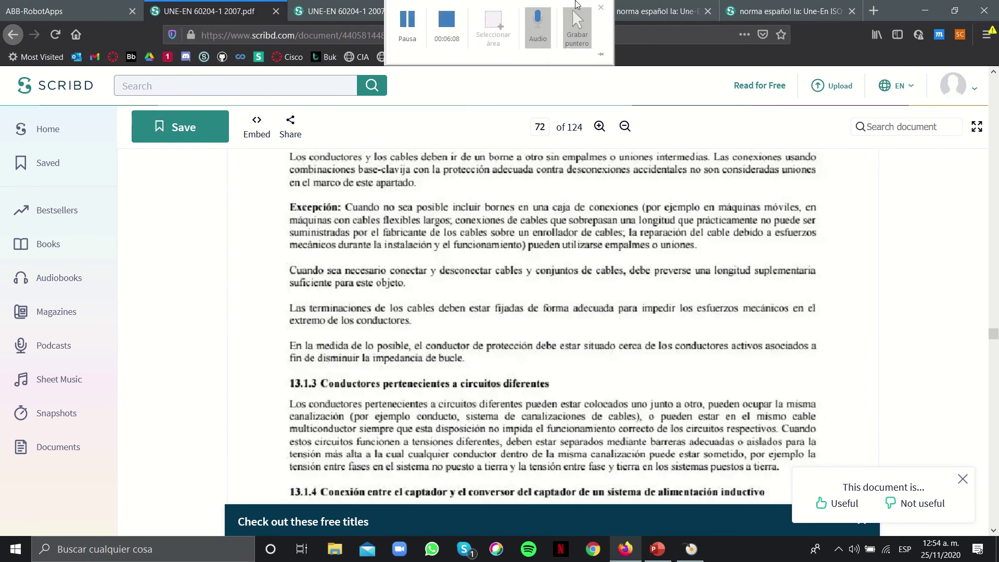
key("ctrl+Tab")
scroll(202, 411, "up", 2)
scroll(203, 412, "down", 5)
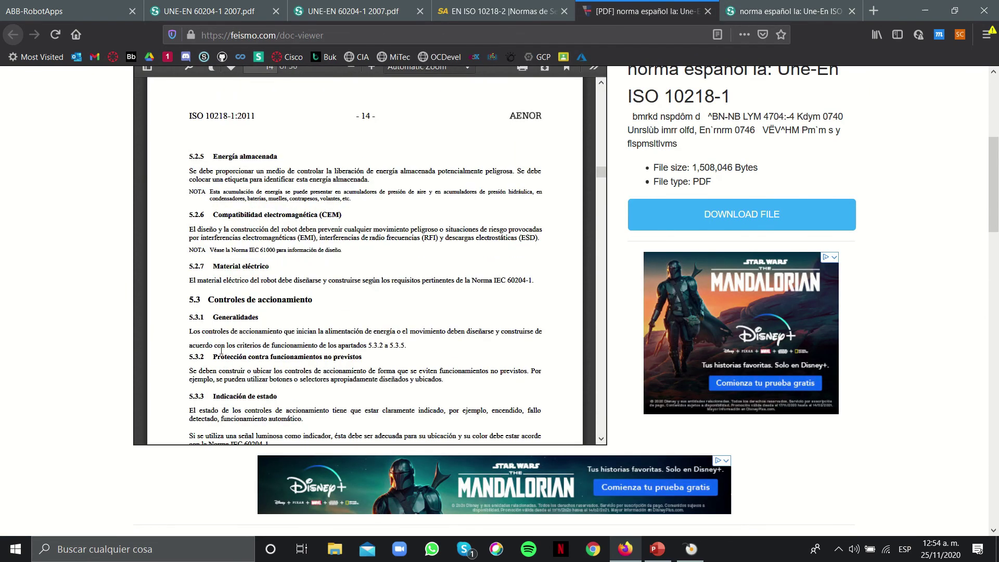
scroll(242, 279, "down", 1)
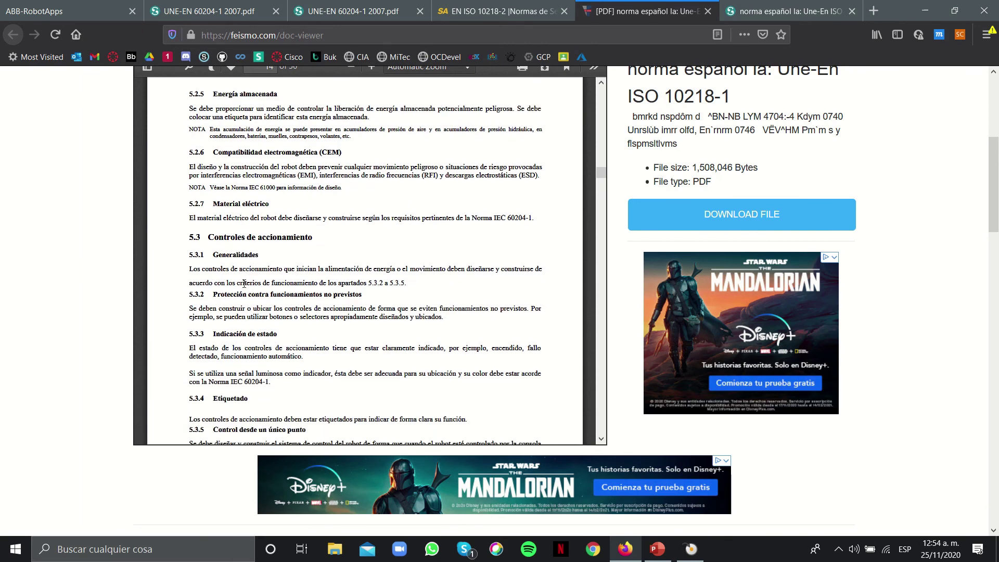
scroll(265, 218, "down", 1)
scroll(255, 203, "down", 8)
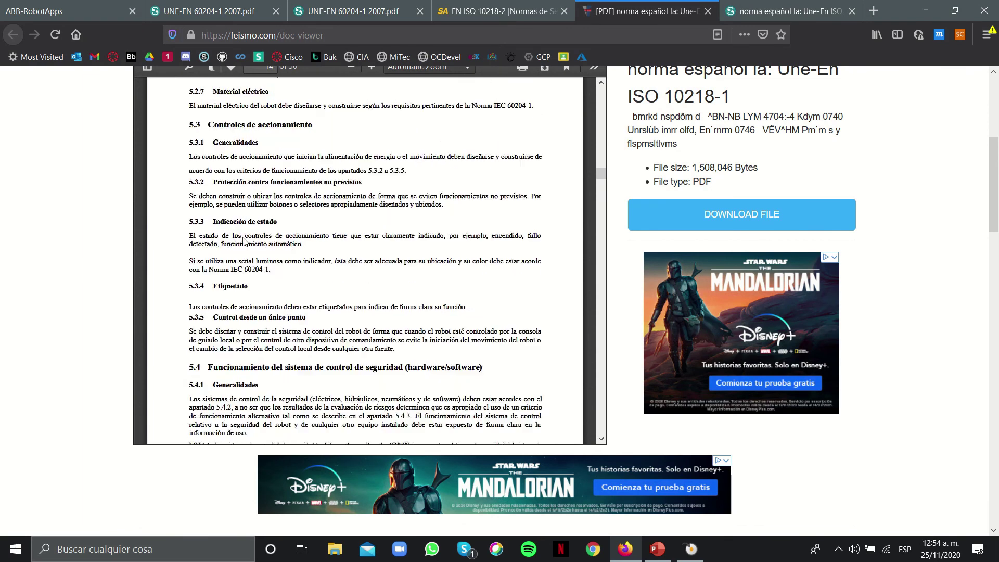
scroll(245, 240, "down", 4)
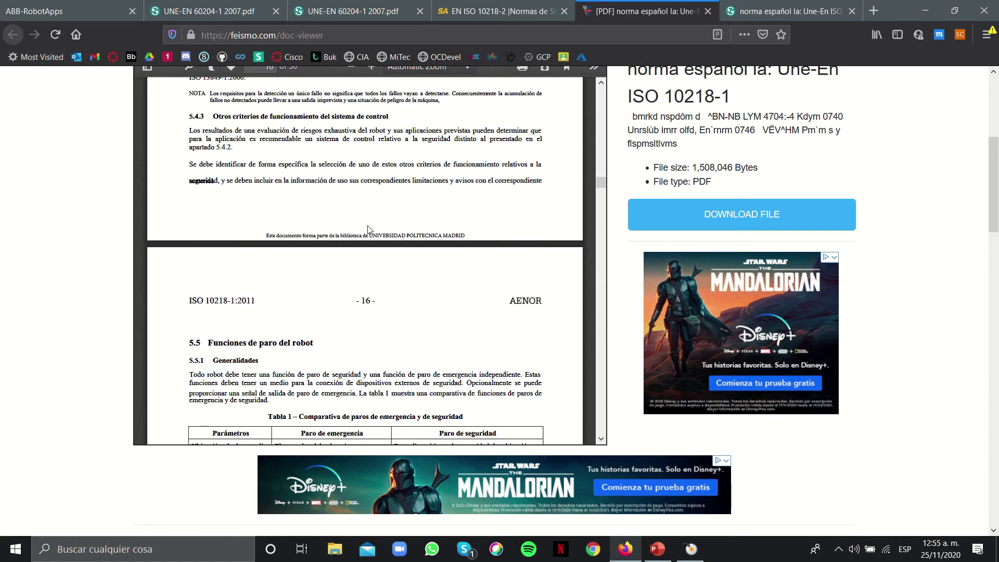
Browse the Smart Component category of ABB RobotApps for the stack light and parametric fence components
left_click(67, 11)
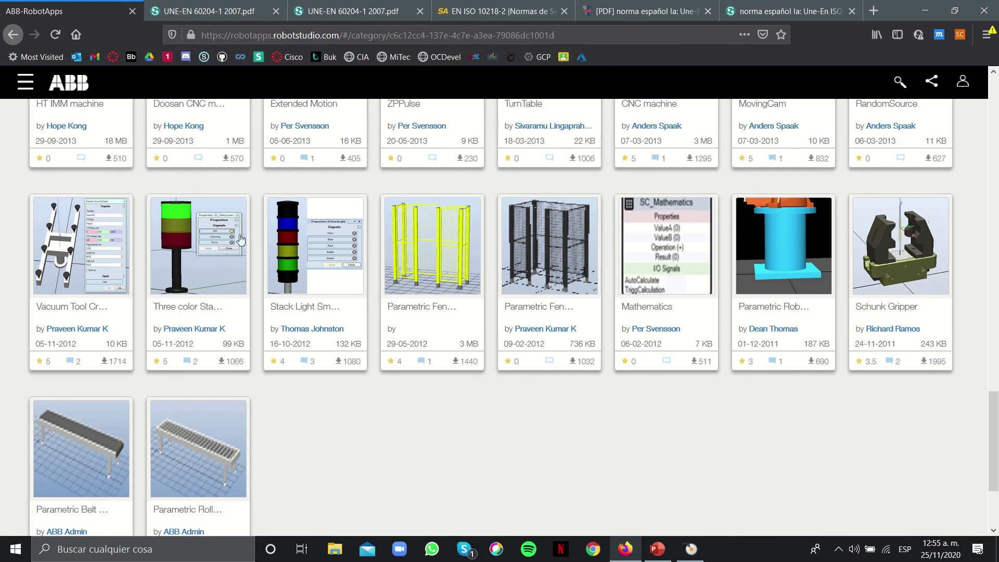
scroll(300, 280, "up", 20)
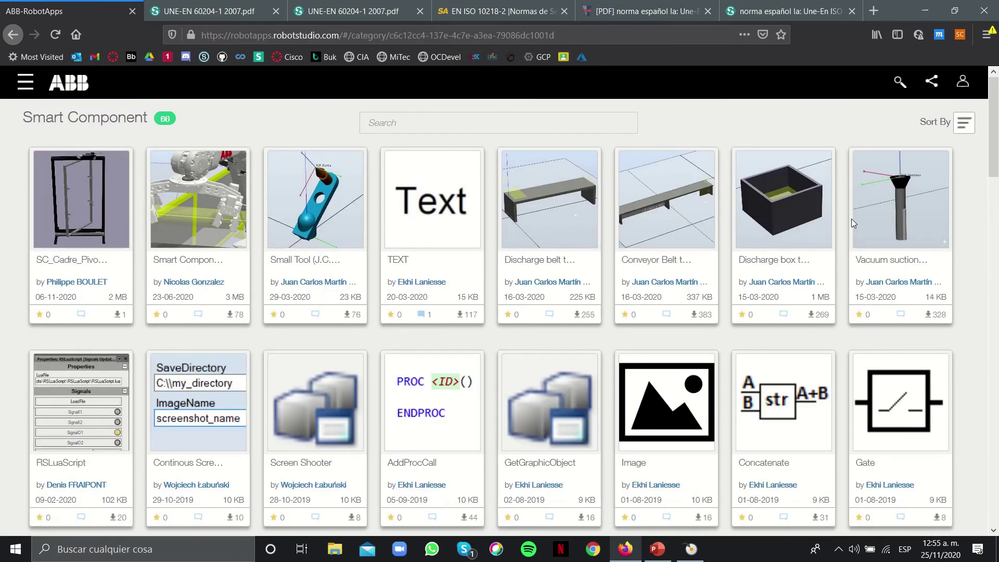
key("ctrl+l")
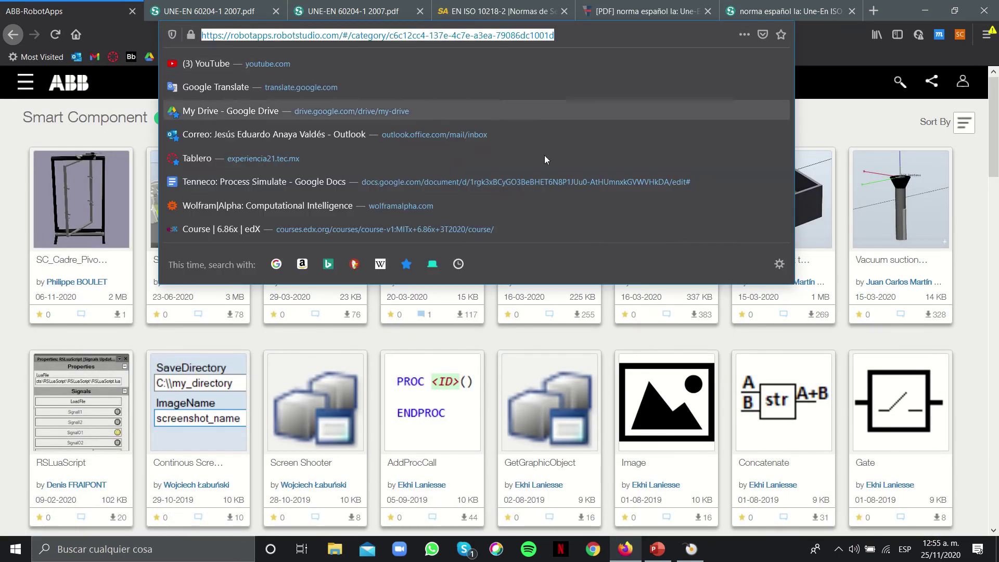
key("Escape")
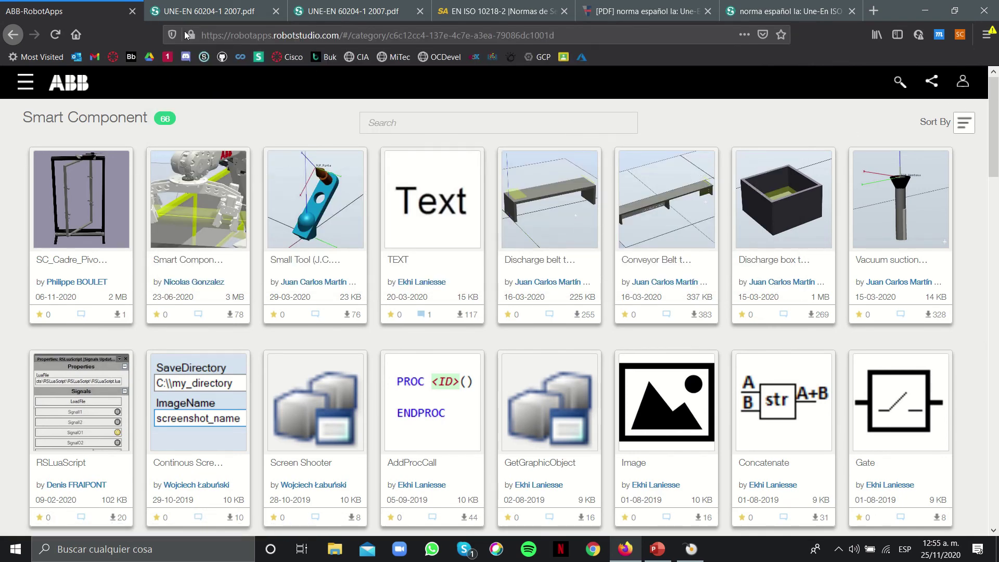
left_click(25, 82)
left_click(25, 82)
left_click(962, 81)
left_click(797, 115)
scroll(875, 286, "down", 20)
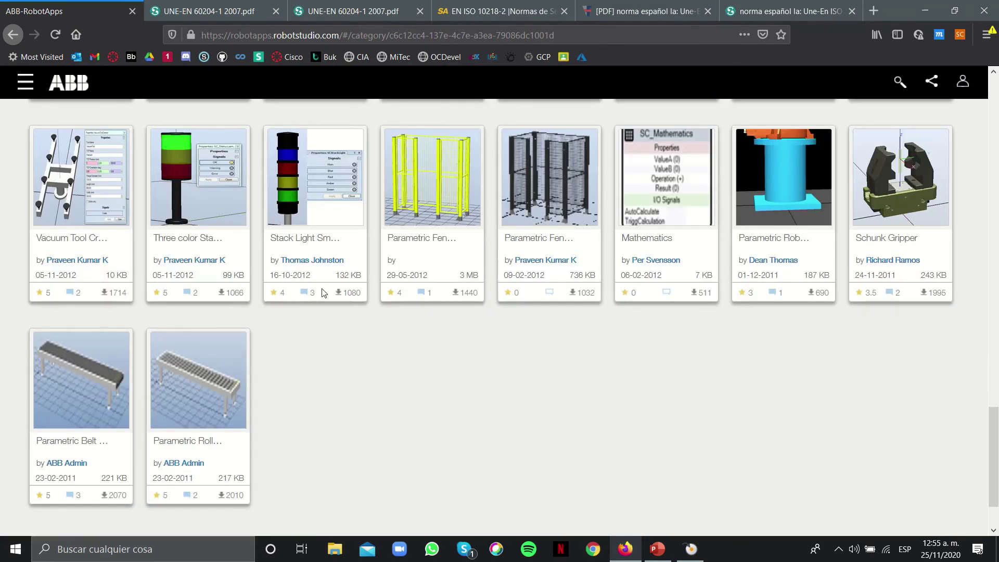
Switch to RobotStudio and compare the station's signal tower with the RobotApps stack light, examining the conveyor and fence as well
key("alt+Tab")
middle_click_drag(340, 333, 470, 307)
left_click_drag(470, 308, 352, 261, "ctrl+shift")
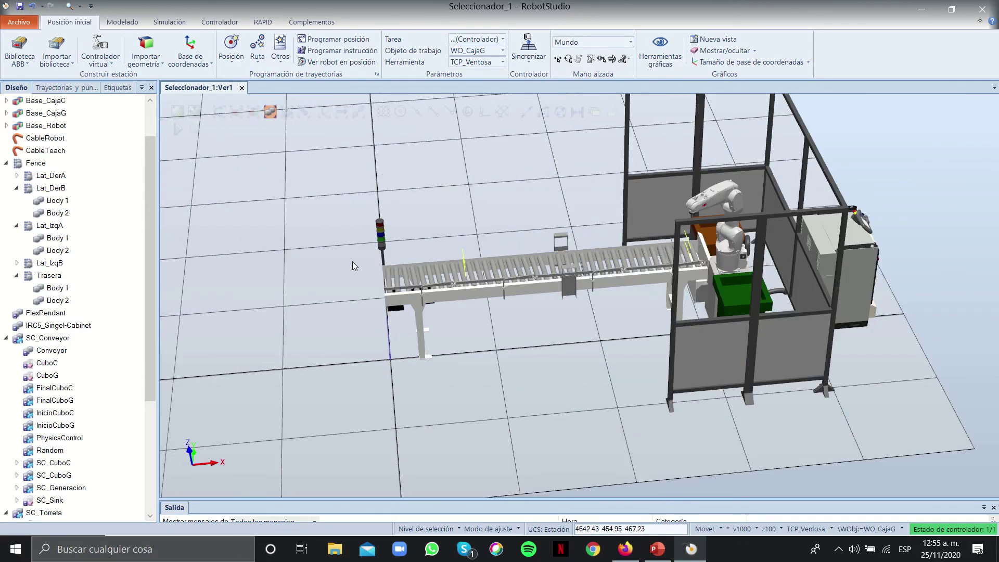
key("alt+Tab")
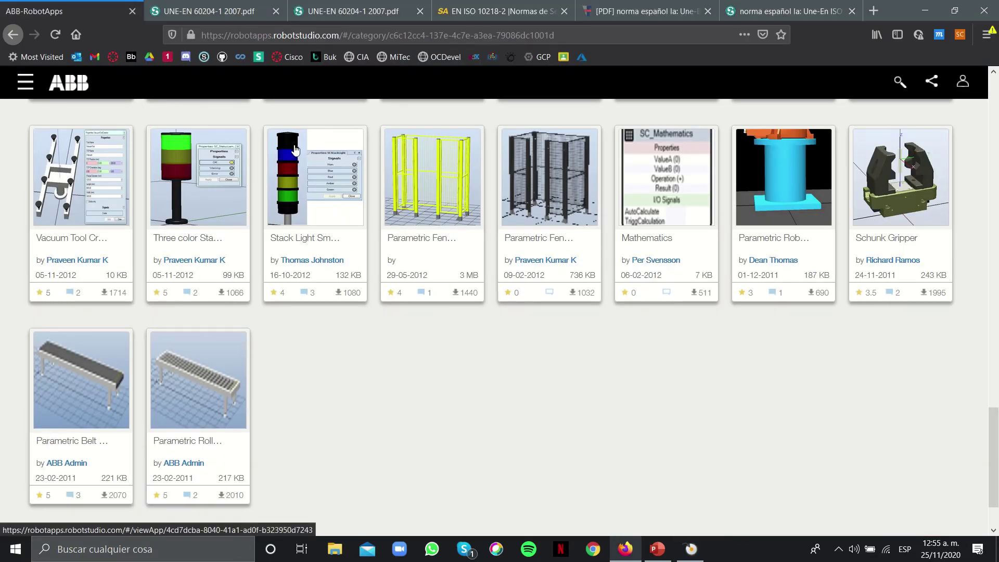
key("alt+Tab")
scroll(376, 238, "up", 5)
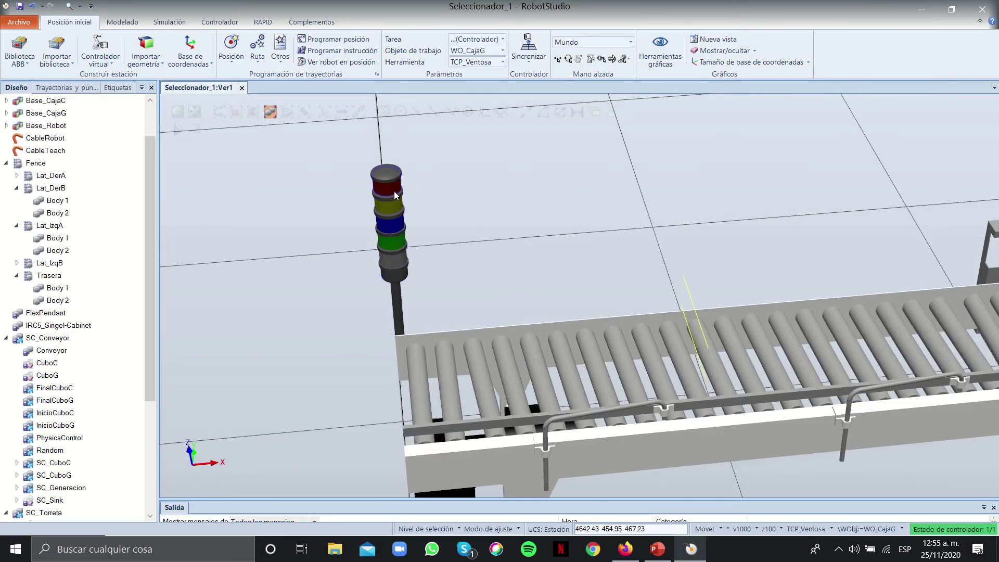
left_click_drag(582, 268, 347, 289, "ctrl")
left_click(572, 240)
scroll(532, 231, "down", 5)
left_click_drag(531, 231, 612, 350, "ctrl+shift")
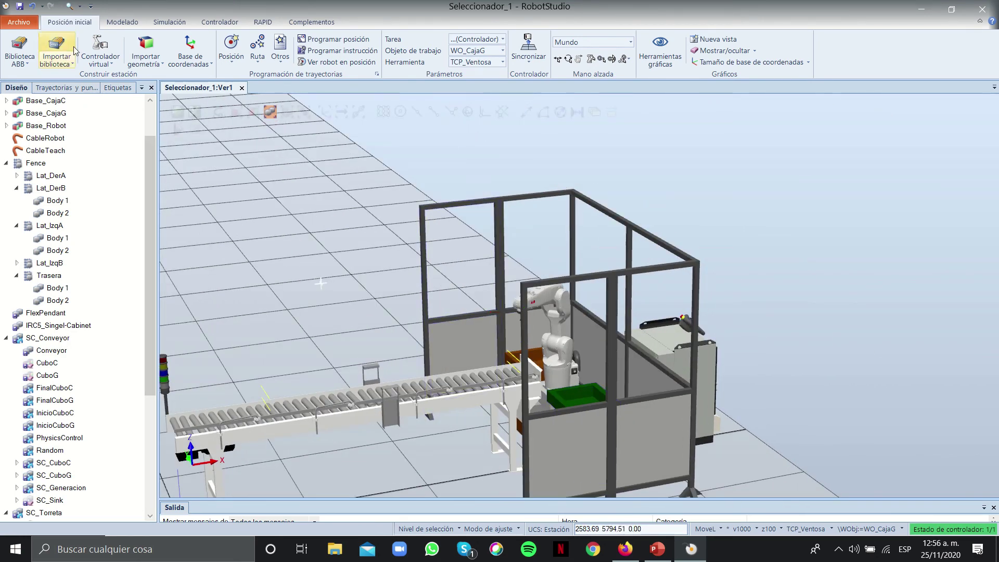
Run the station simulation and show the station signals (Señales de estación) in the I/O simulator
left_click(123, 22)
left_click(170, 22)
left_click(183, 42)
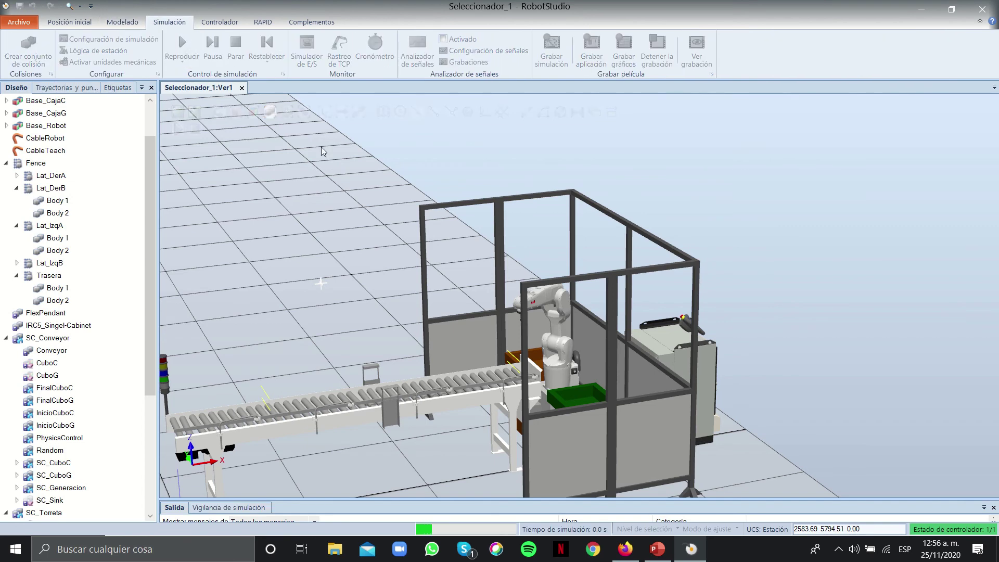
left_click_drag(351, 287, 366, 275, "ctrl")
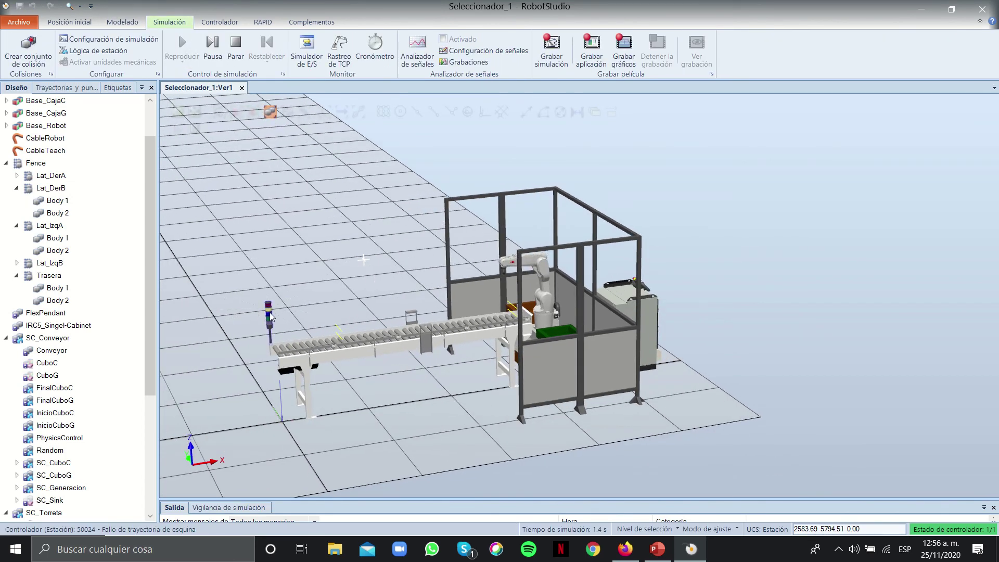
left_click(307, 50)
left_click(782, 113)
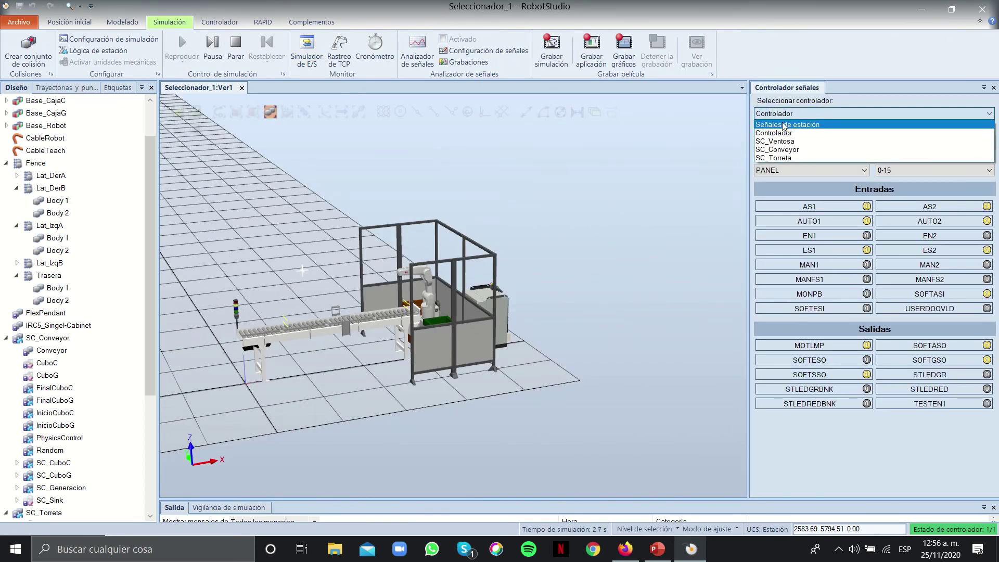
left_click(780, 123)
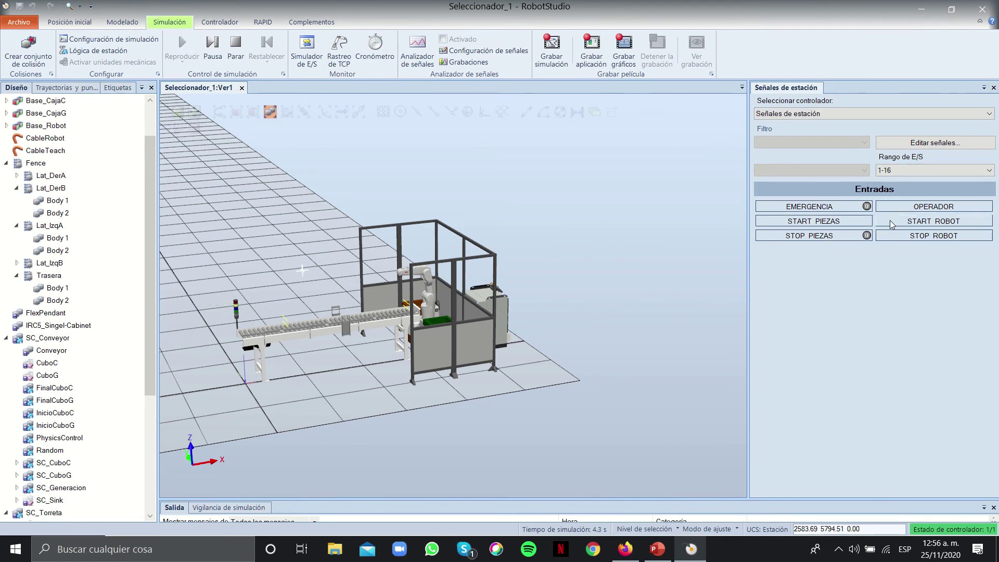
Feed parts onto the conveyor by activating STOP_PIEZAS and triggering START_PIEZAS, and halt the feed by switching STOP_PIEZAS off
left_click(797, 233)
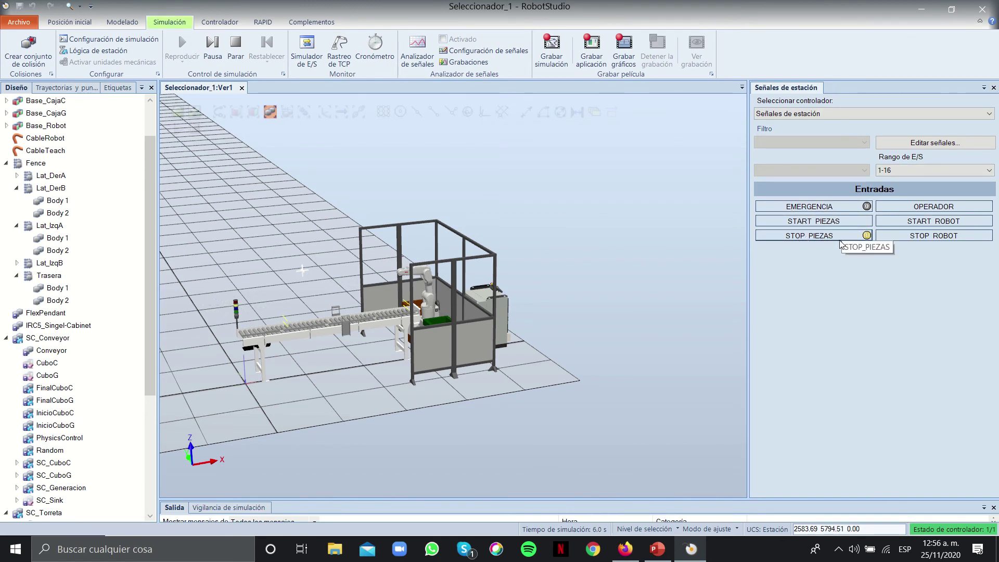
left_click(843, 224)
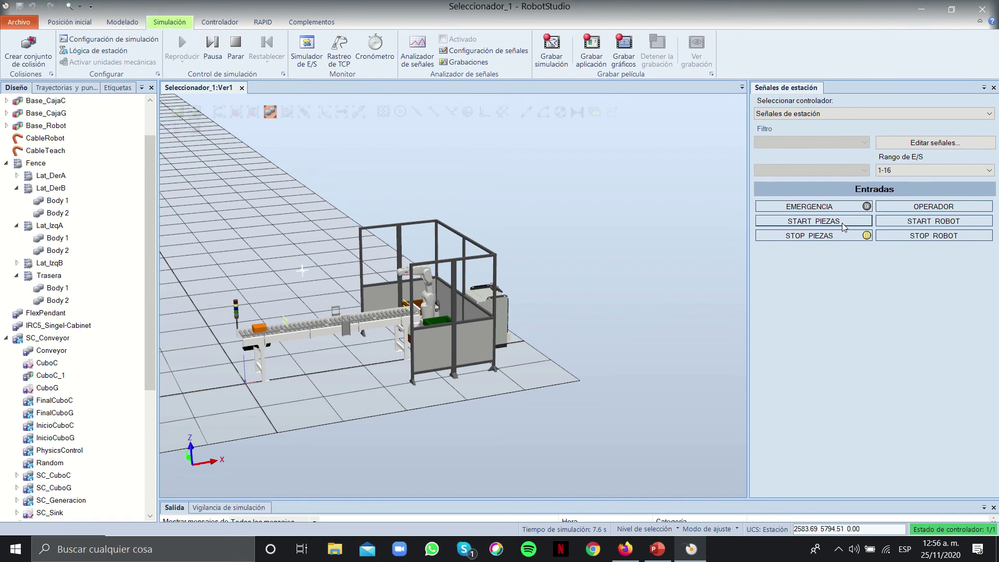
left_click(832, 224)
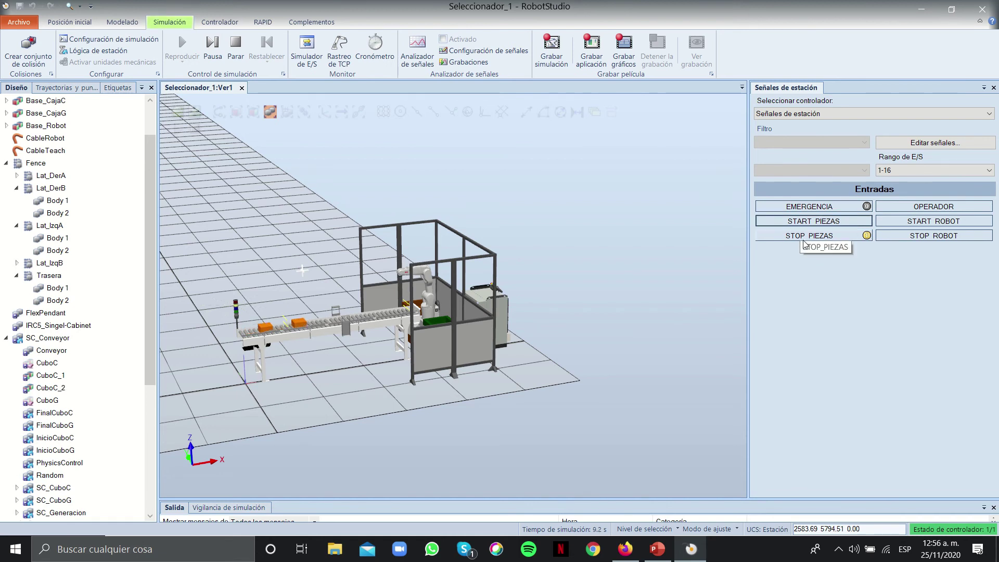
left_click(808, 238)
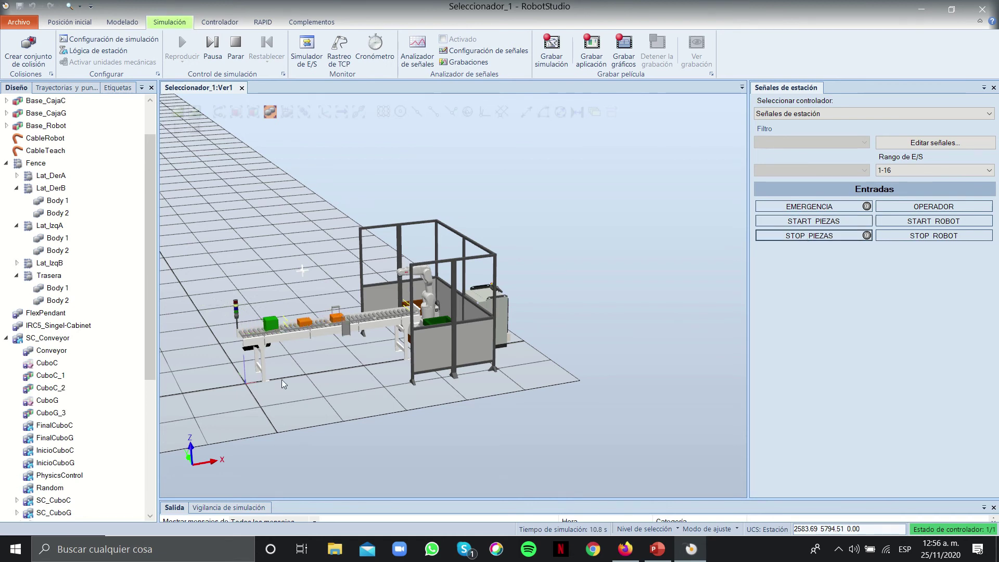
scroll(238, 309, "up", 3)
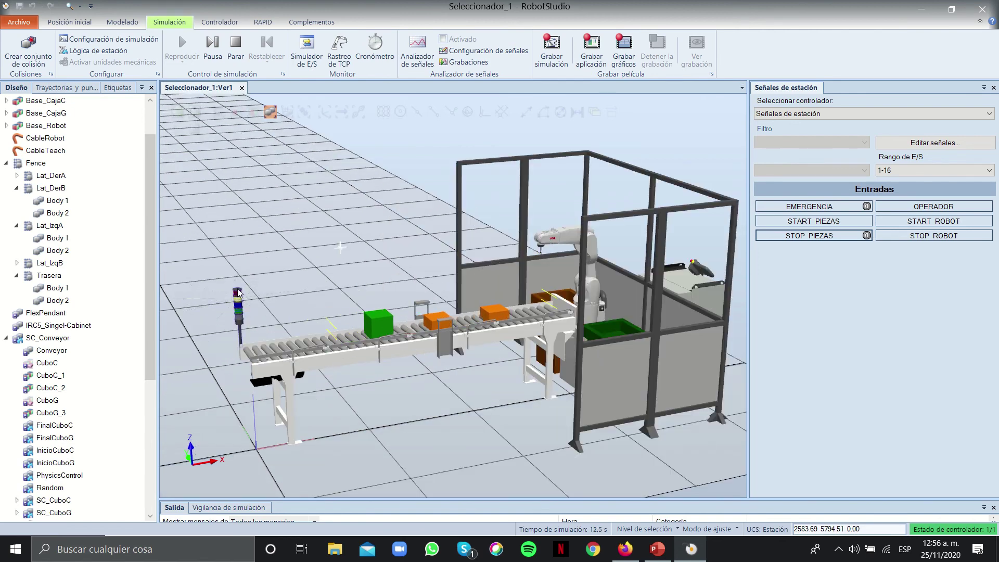
left_click_drag(560, 295, 486, 352, "ctrl+shift")
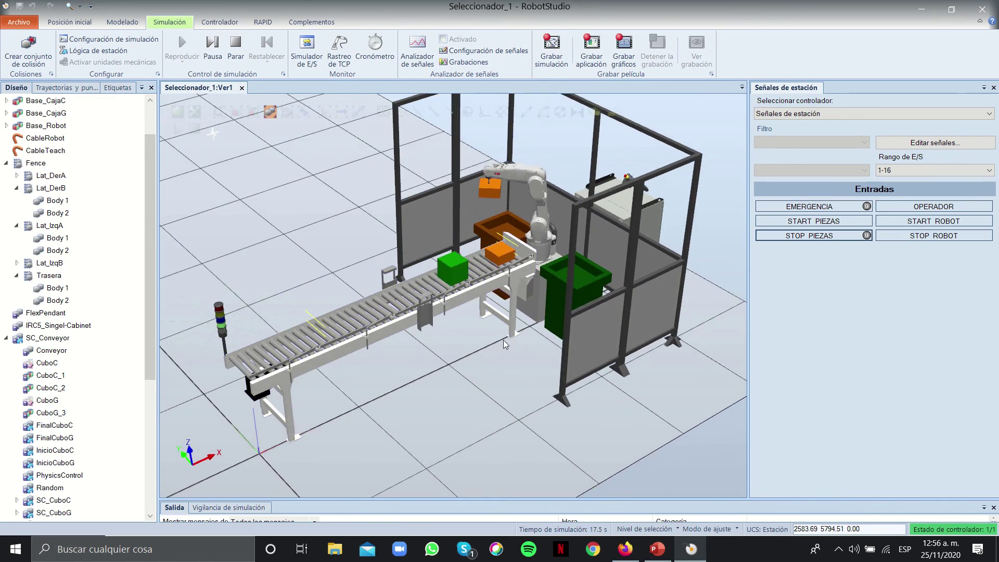
Resume the part feed by switching STOP_PIEZAS back on and triggering START_PIEZAS, and watch the robot sort the cubes
left_click(835, 236)
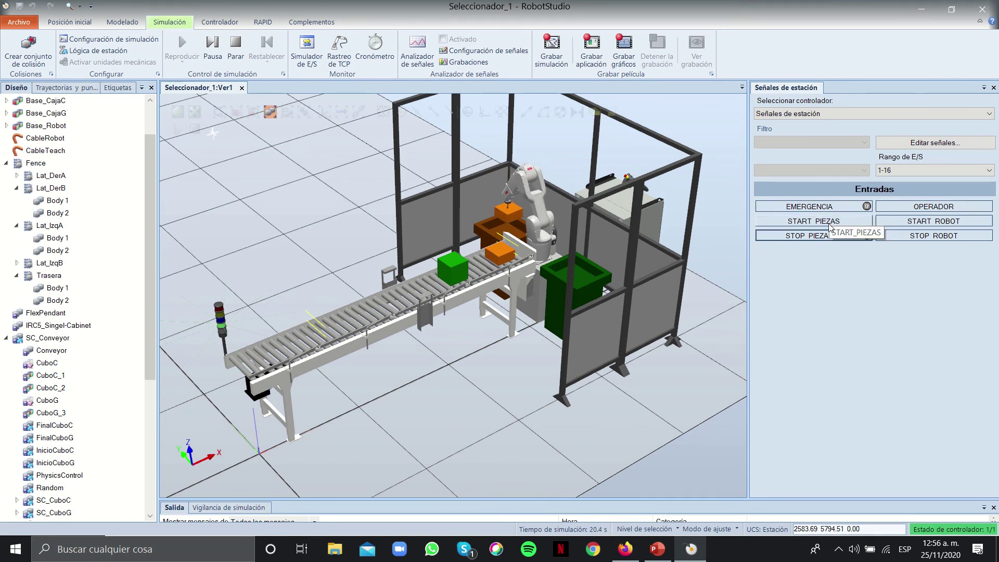
left_click(829, 224)
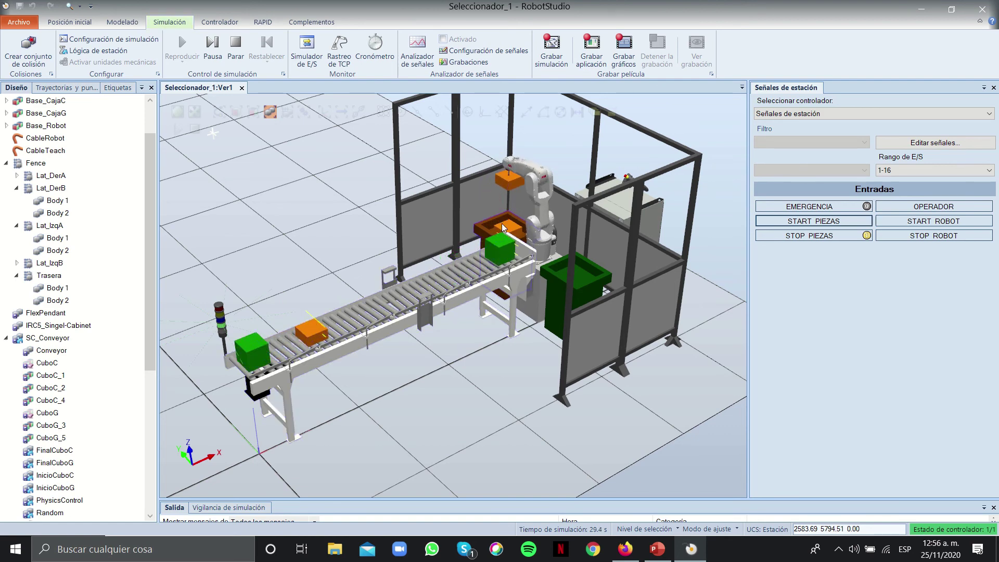
scroll(199, 333, "up", 2)
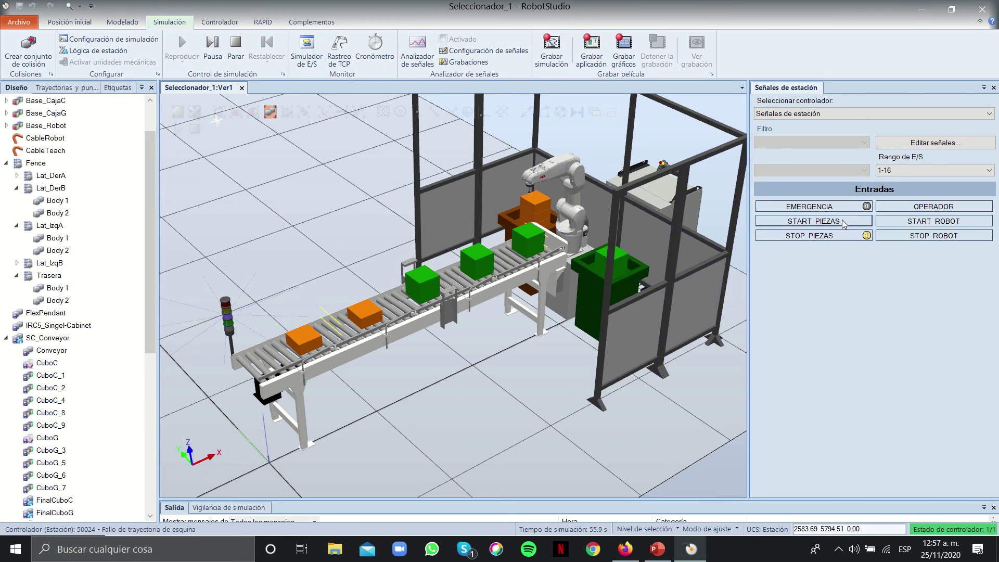
Trigger the OPERADOR signal, activate the EMERGENCIA signal to stop the cell, and inspect the signal tower
left_click(903, 208)
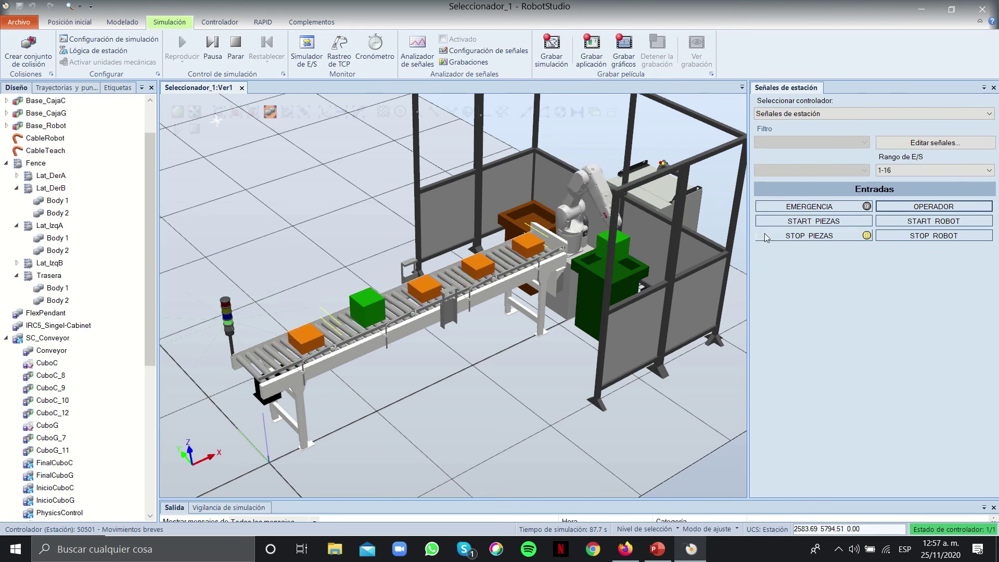
left_click(801, 208)
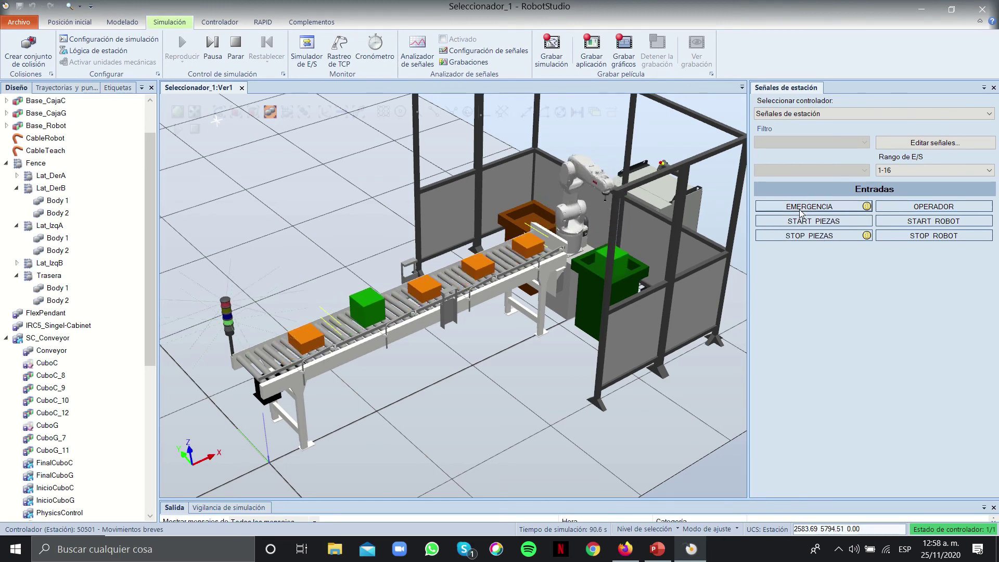
scroll(224, 318, "up", 5)
scroll(231, 281, "down", 6)
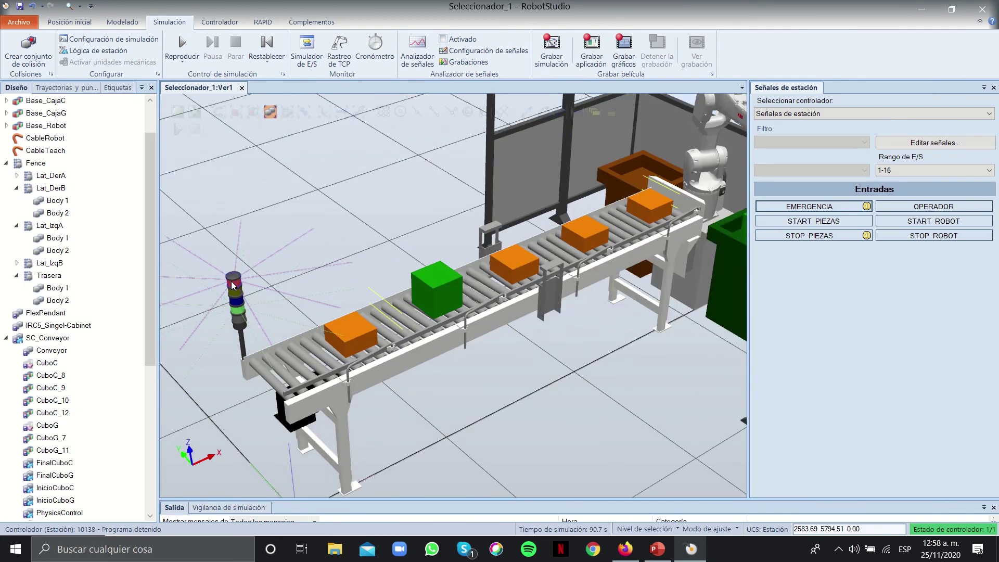
middle_click_drag(490, 312, 512, 271)
scroll(441, 329, "down", 5)
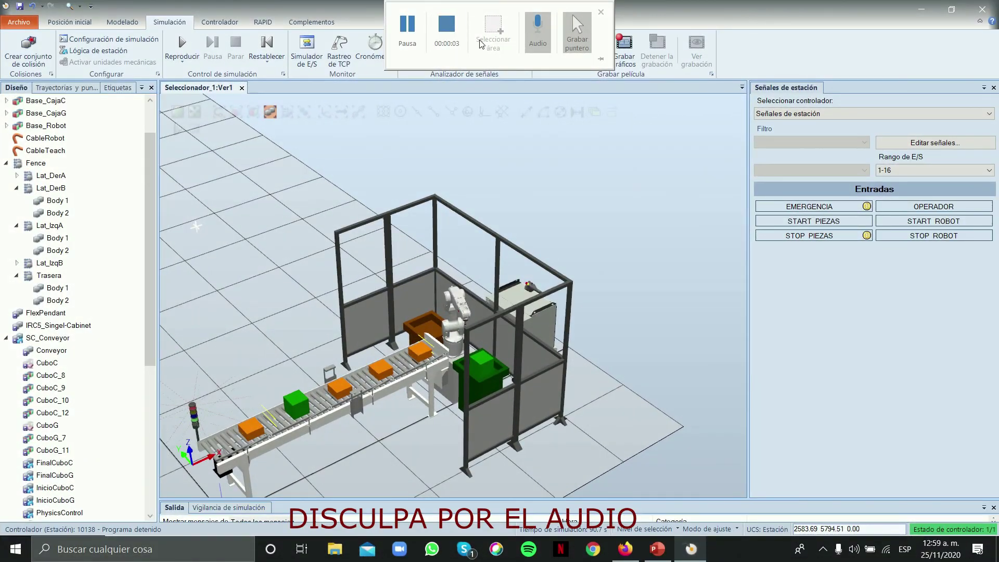
Collapse the SC_Conveyor, SC_Torreta and SC_Ventosa branches in the station's component tree
left_click(24, 21)
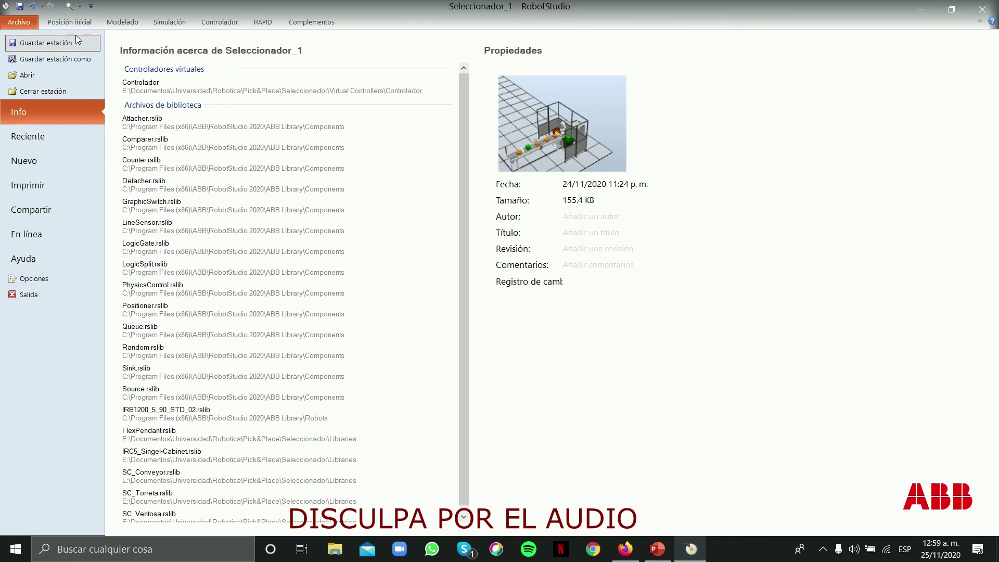
left_click(75, 38)
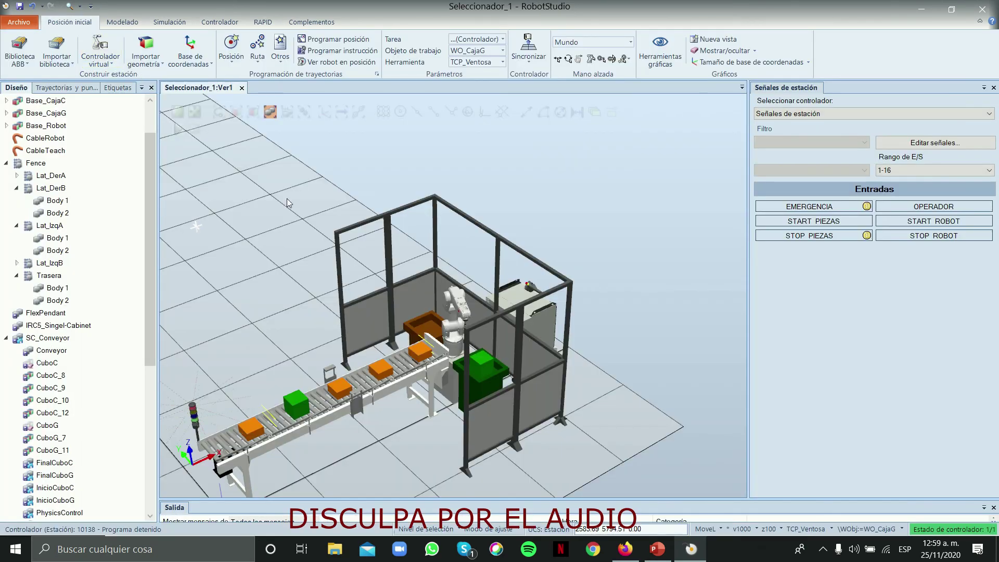
left_click(47, 338)
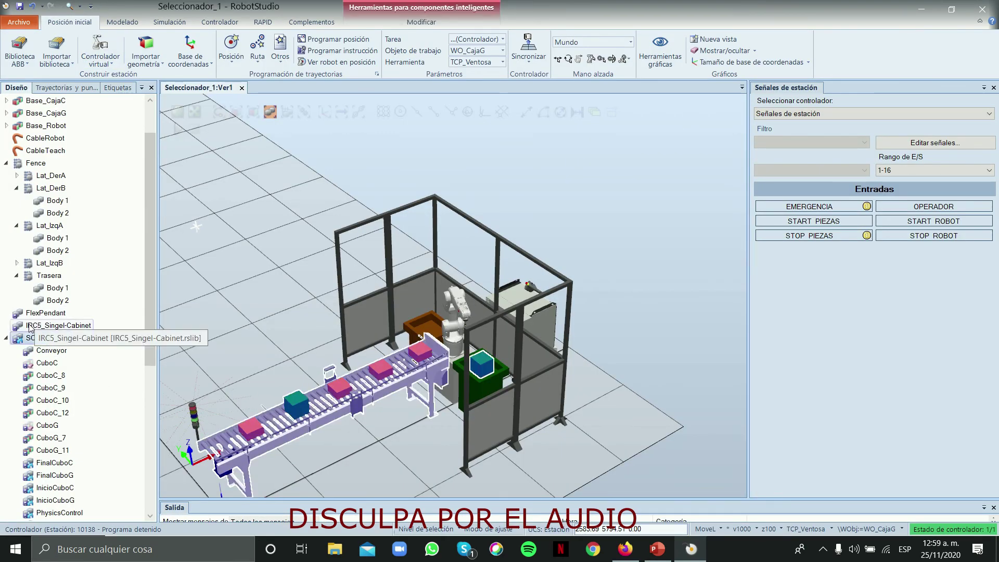
left_click(7, 339)
left_click(6, 353)
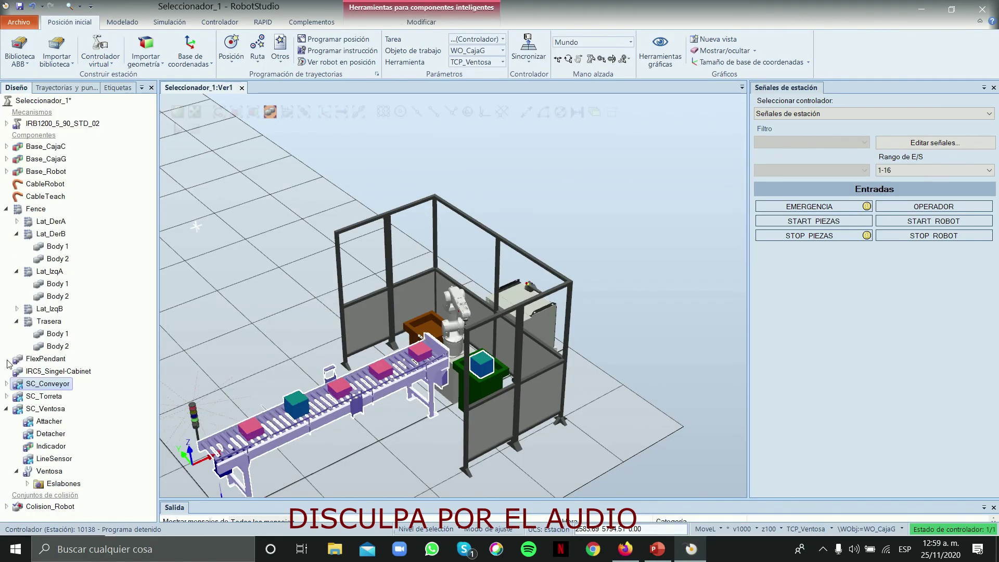
left_click(6, 409)
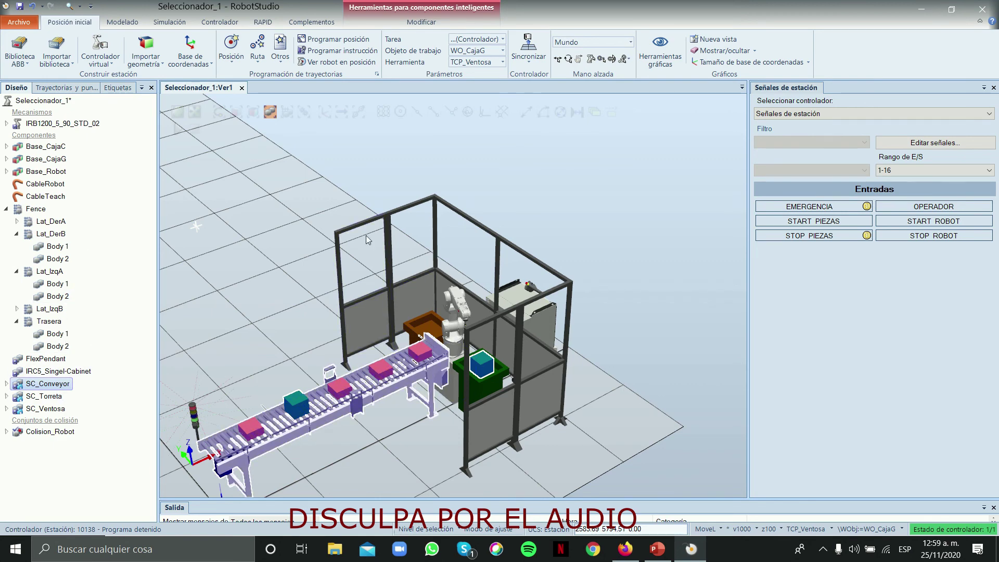
Begin a new solution with an empty station and set its location to the Robotica\Pick&Place\NuevaSolucion folder
left_click(18, 22)
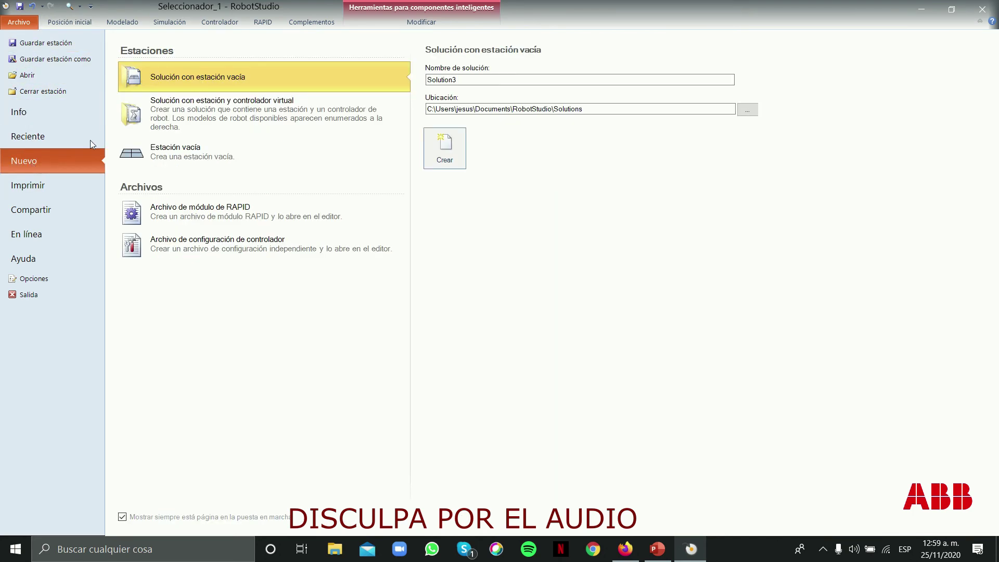
left_click(747, 110)
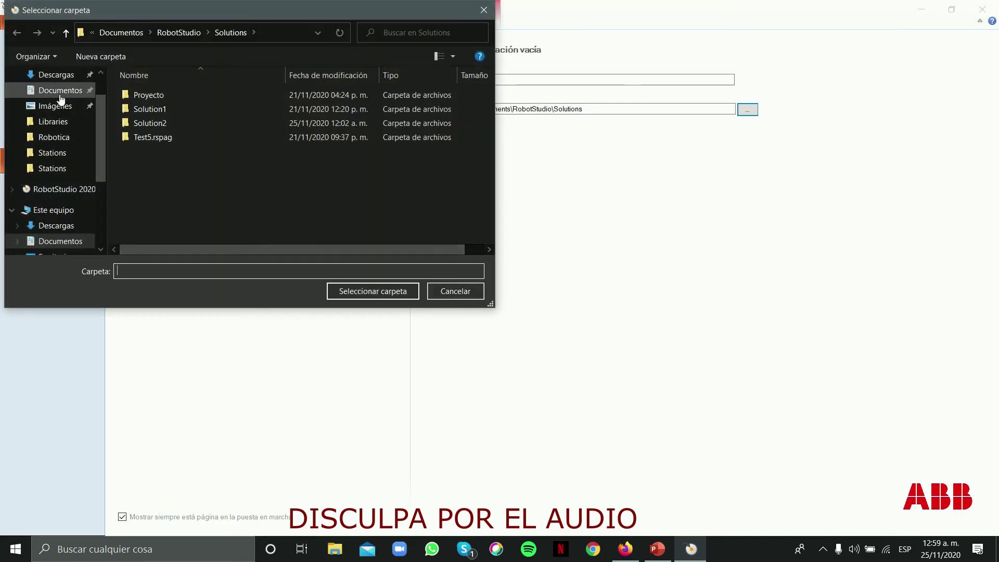
left_click(58, 138)
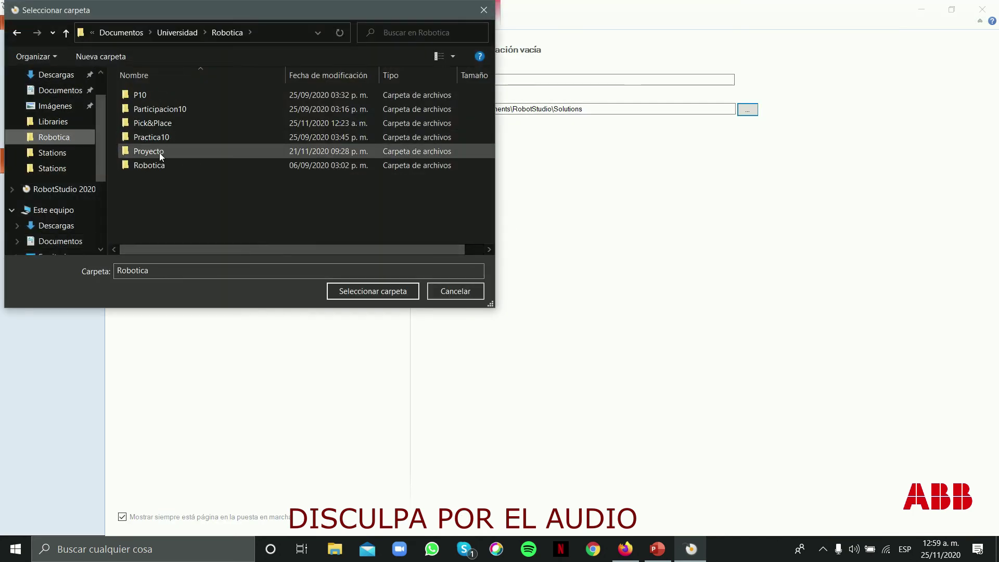
double_click(158, 123)
left_click(173, 96)
left_click(336, 286)
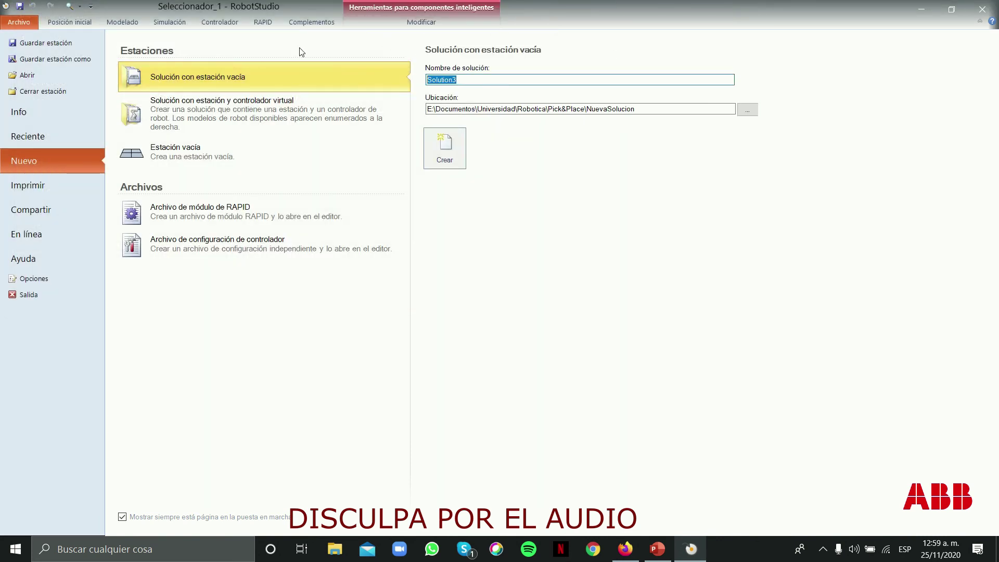
Name the new solution Tutorial and create it, discarding the open station's unsaved changes
type("Tutorial")
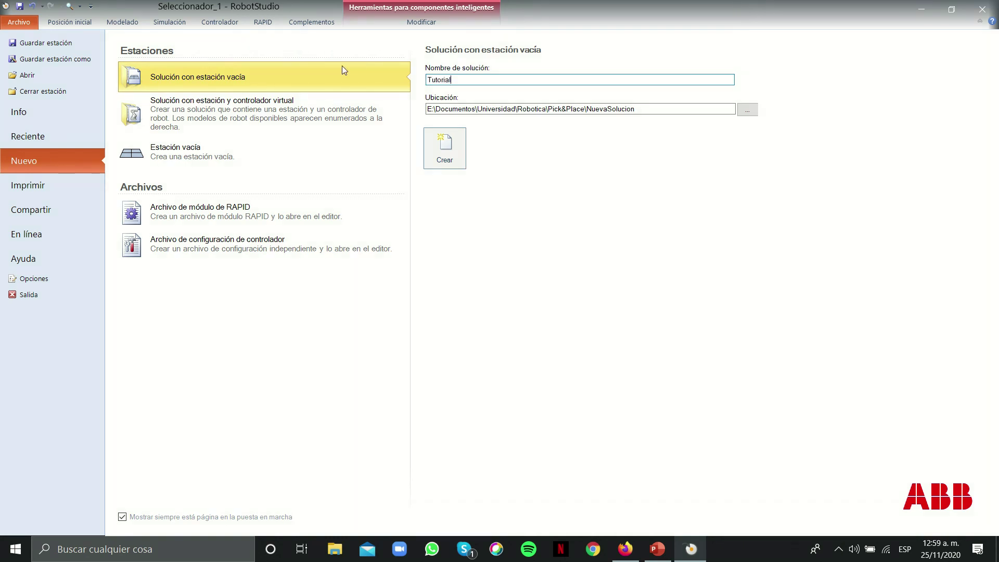
left_click(449, 148)
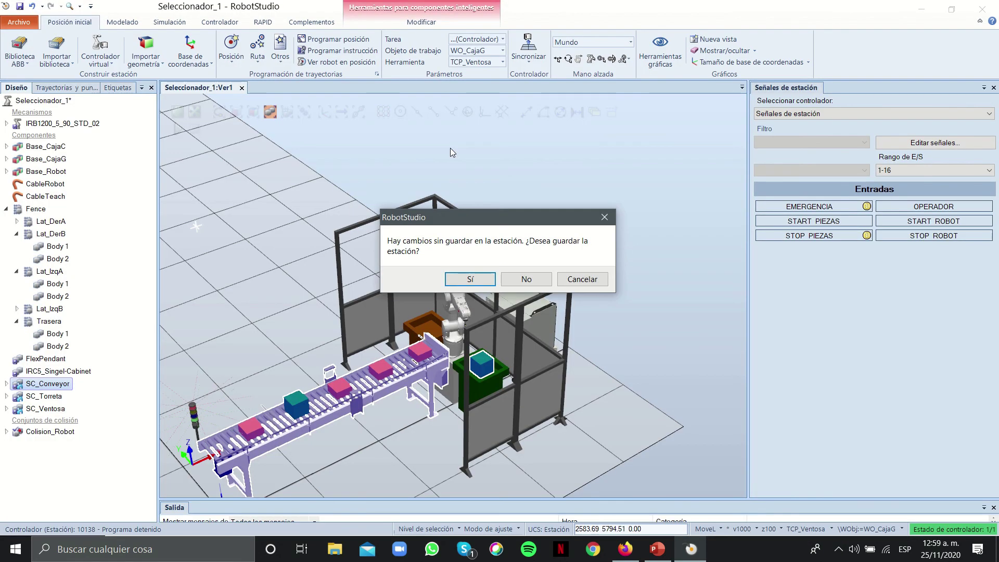
left_click(550, 281)
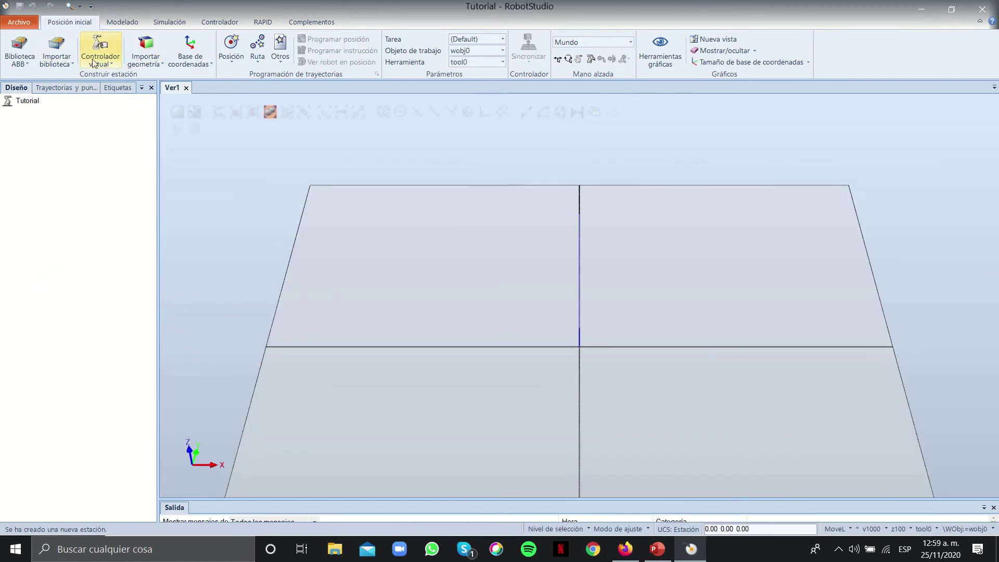
left_click(62, 62)
left_click(502, 197)
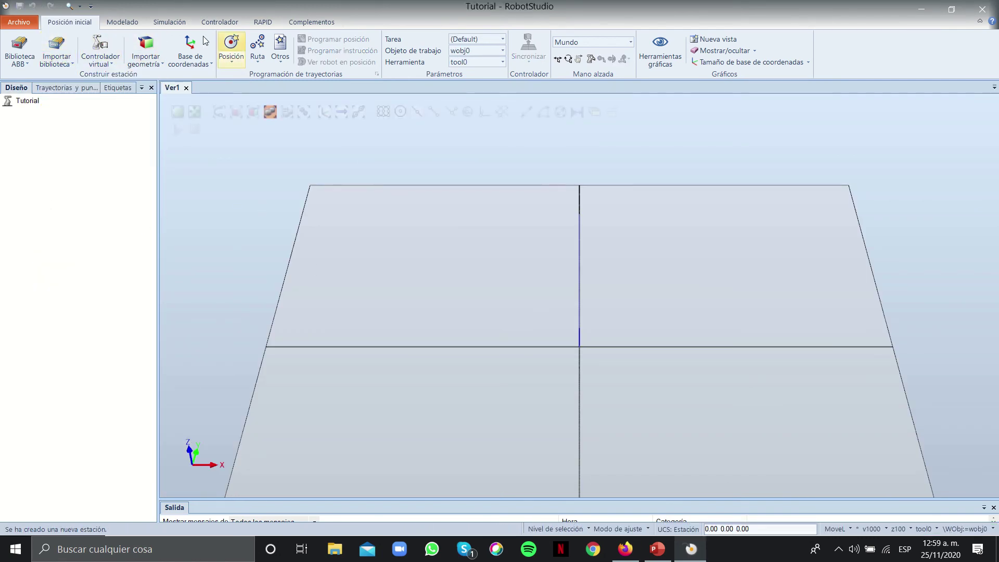
left_click(123, 22)
left_click(216, 39)
left_click(223, 54)
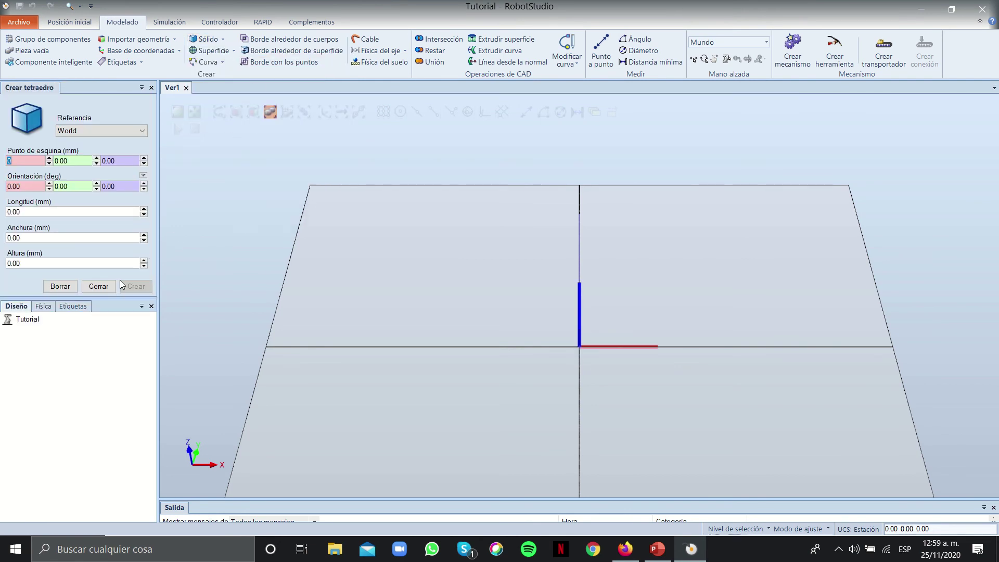
left_click(98, 287)
Import the Base_CajaC, Base_CajaG and Base_Robot library components from Seleccionador\Libraries into the station
left_click(59, 22)
left_click(65, 62)
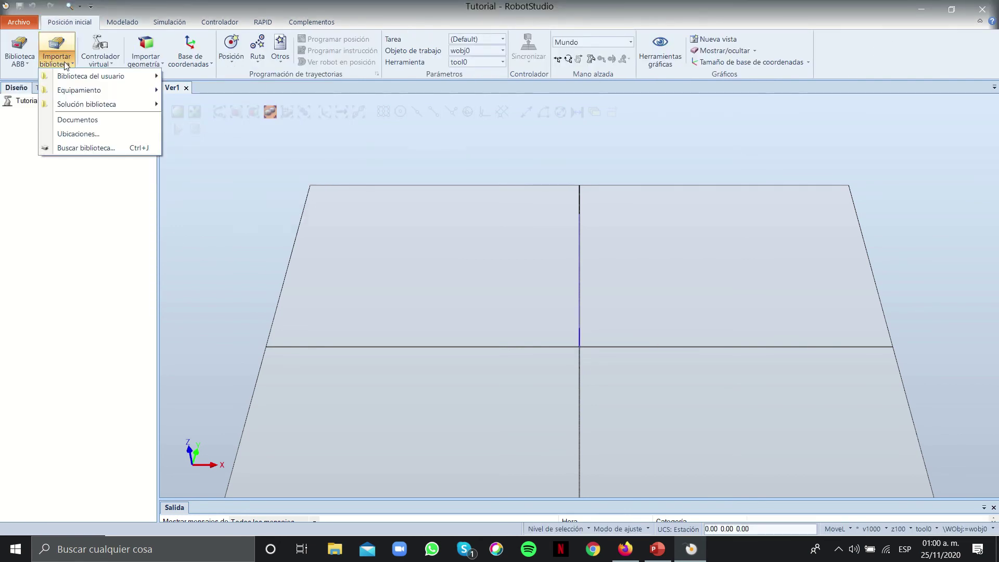
left_click(81, 148)
left_click(153, 94)
left_click(153, 109, "ctrl")
left_click(154, 123, "ctrl")
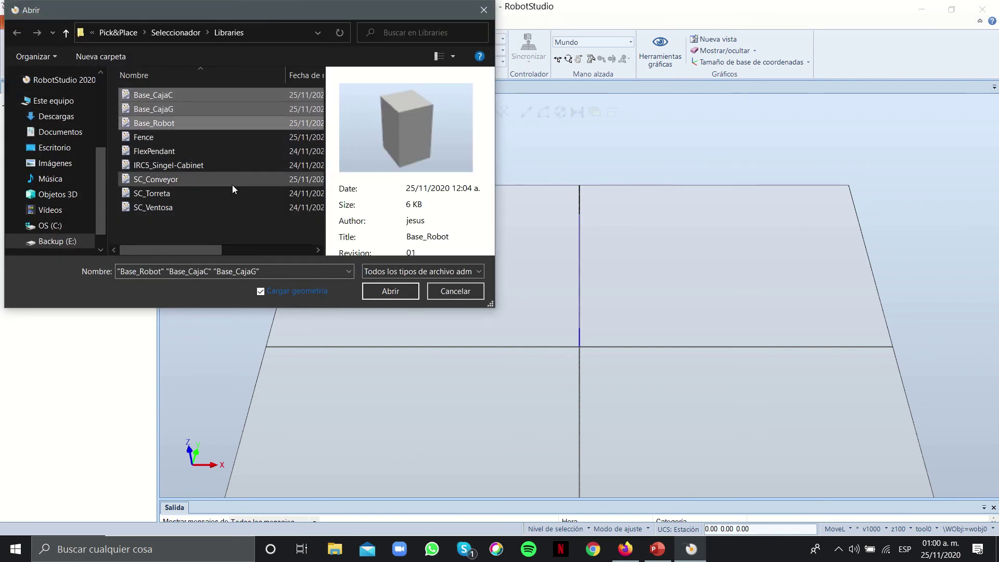
left_click(391, 291)
left_click_drag(384, 298, 506, 312, "ctrl+shift")
left_click(432, 447)
left_click_drag(430, 467, 414, 420, "ctrl")
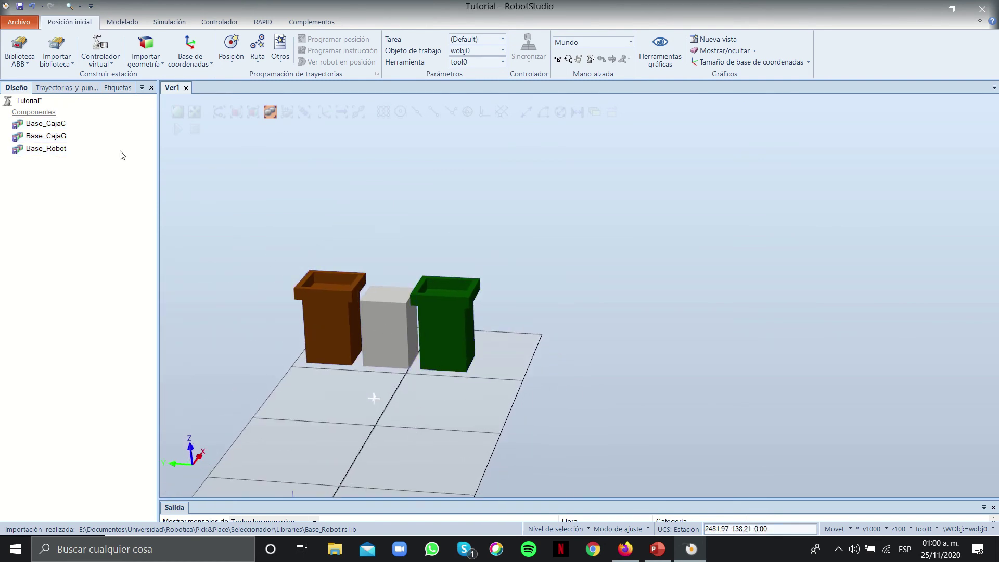
left_click(123, 22)
left_click(208, 39)
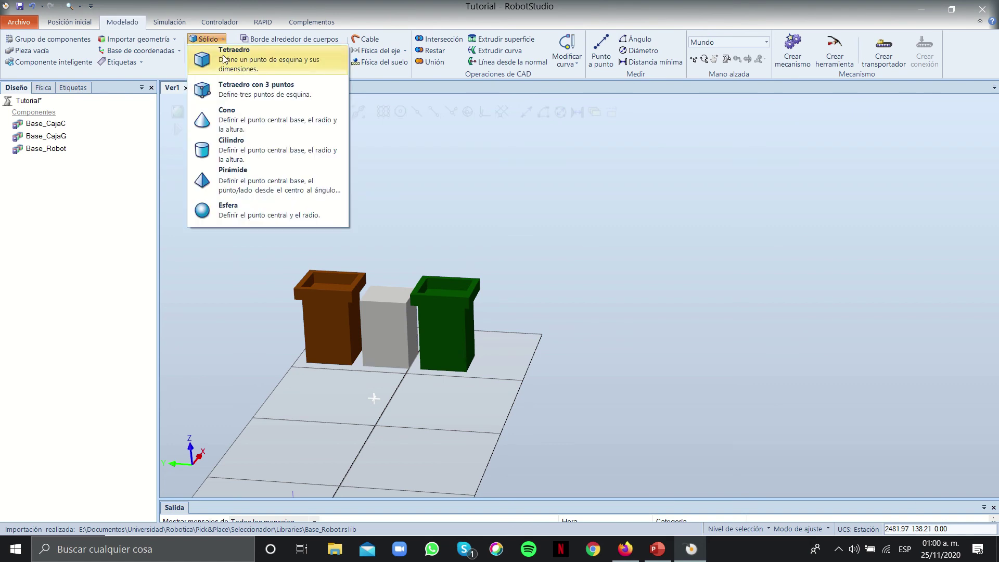
left_click(223, 52)
left_click(350, 404)
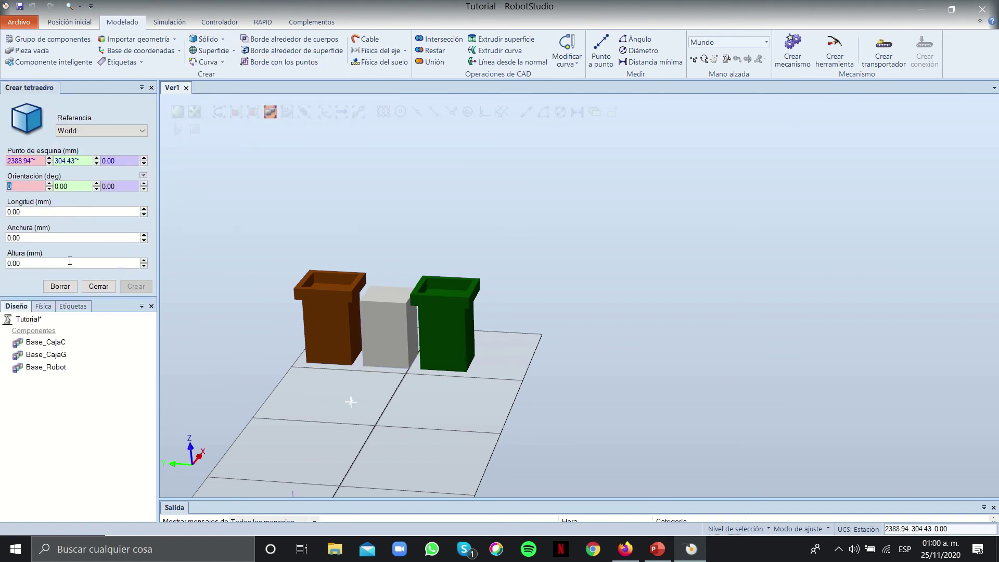
left_click(98, 286)
Create a box solid at the world origin with length 400 mm, width 350 mm and height 600 mm
left_click(208, 39)
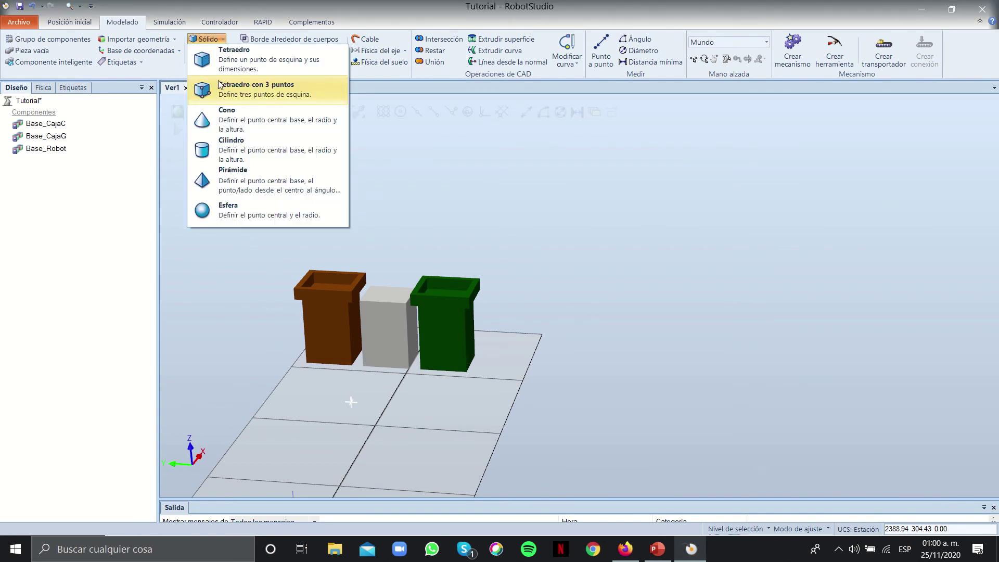
left_click(223, 53)
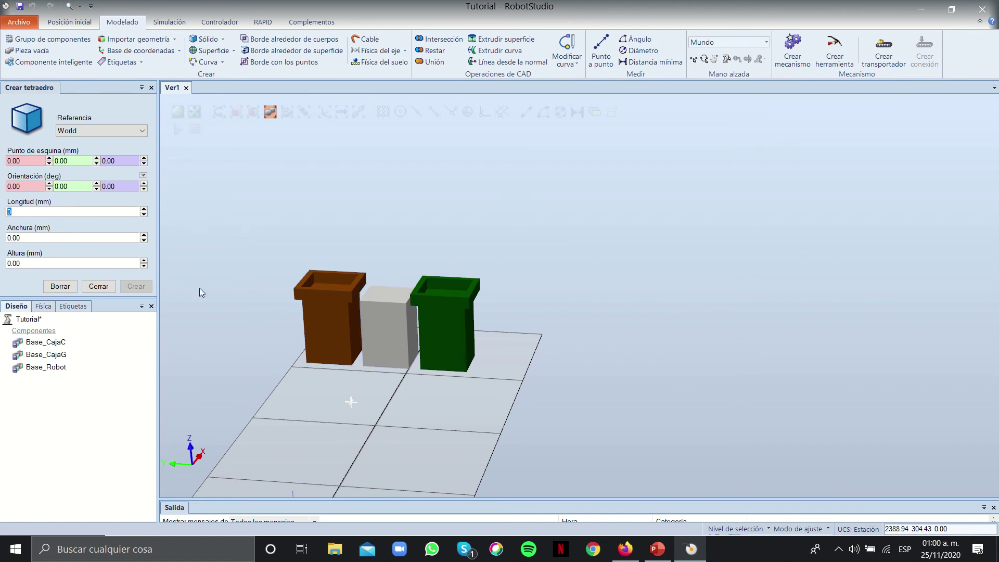
type("350")
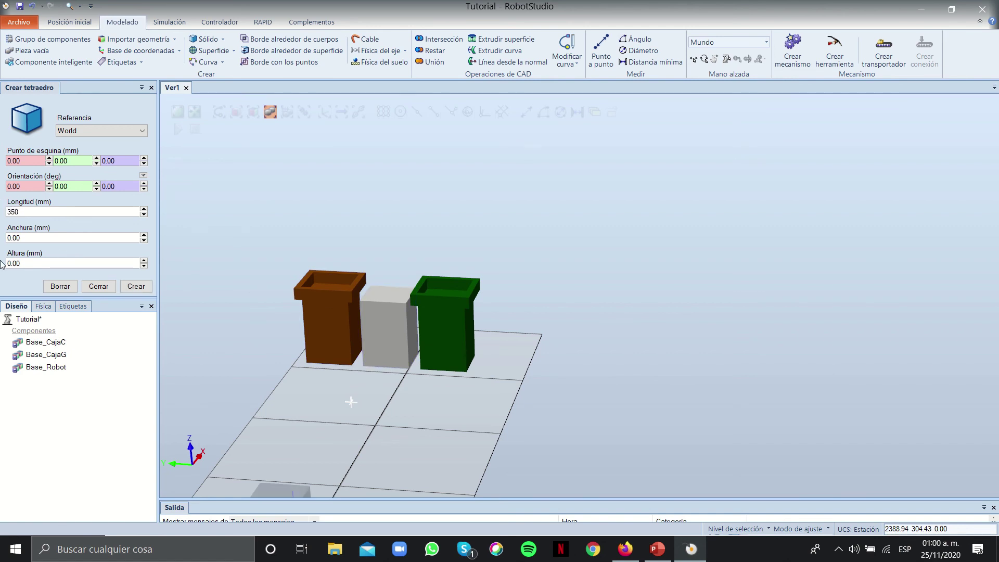
key("Tab")
type("400600")
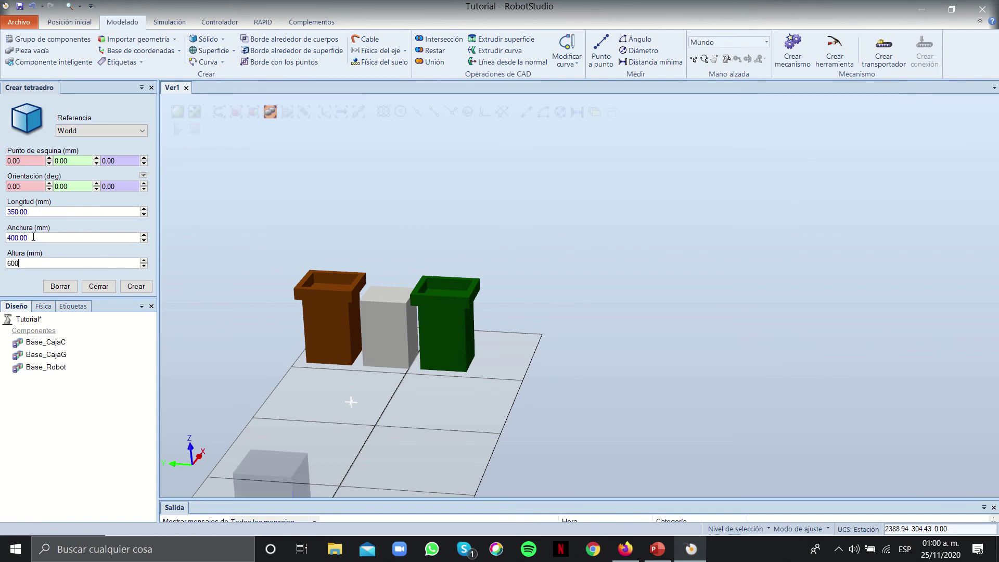
double_click(7, 239)
type("350")
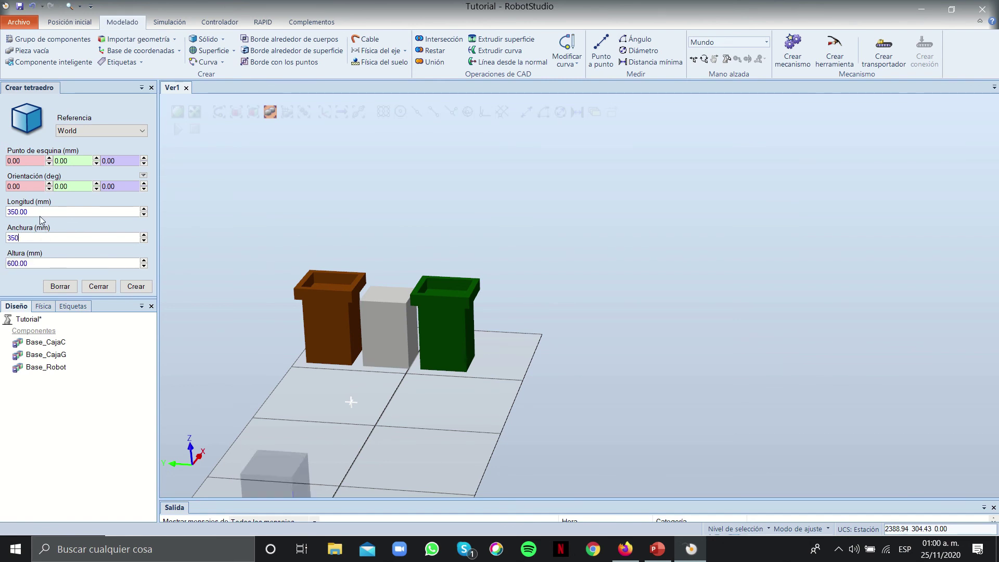
type("400")
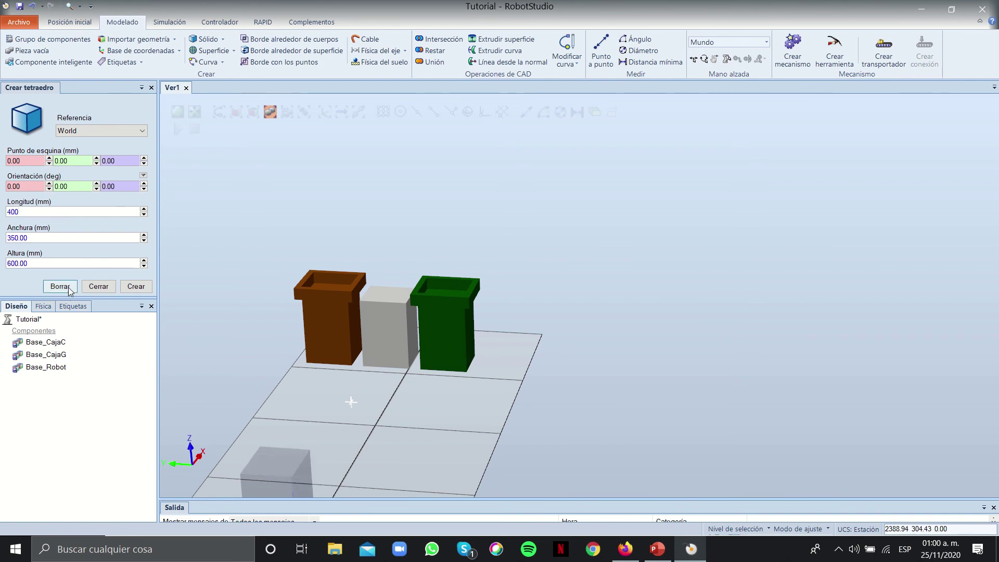
left_click(128, 288)
left_click(397, 395)
scroll(326, 419, "down", 3)
left_click_drag(328, 471, 352, 422, "ctrl")
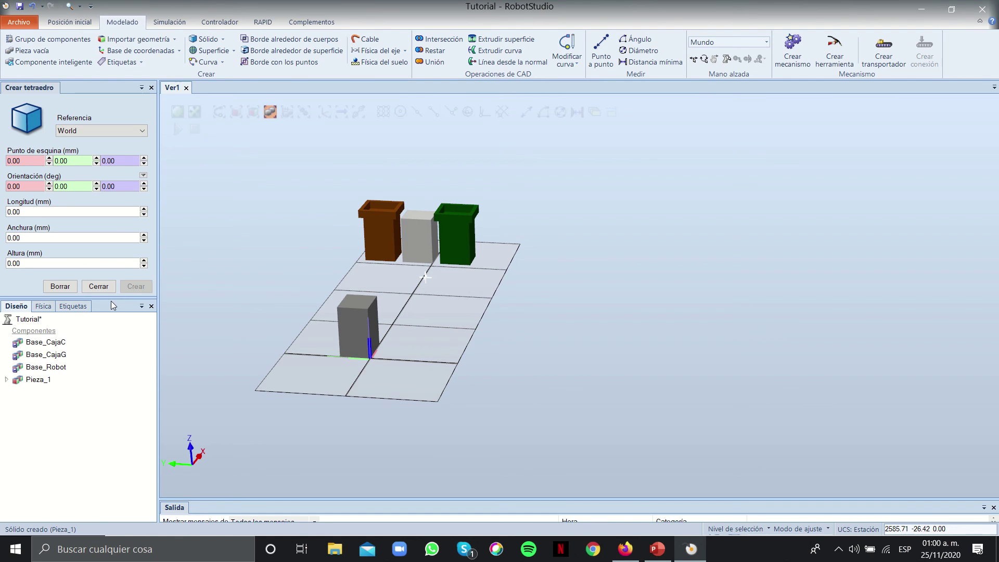
left_click(98, 287)
Change the color of the new box, Pieza_1, to blue
right_click(348, 331)
mouse_move(401, 259)
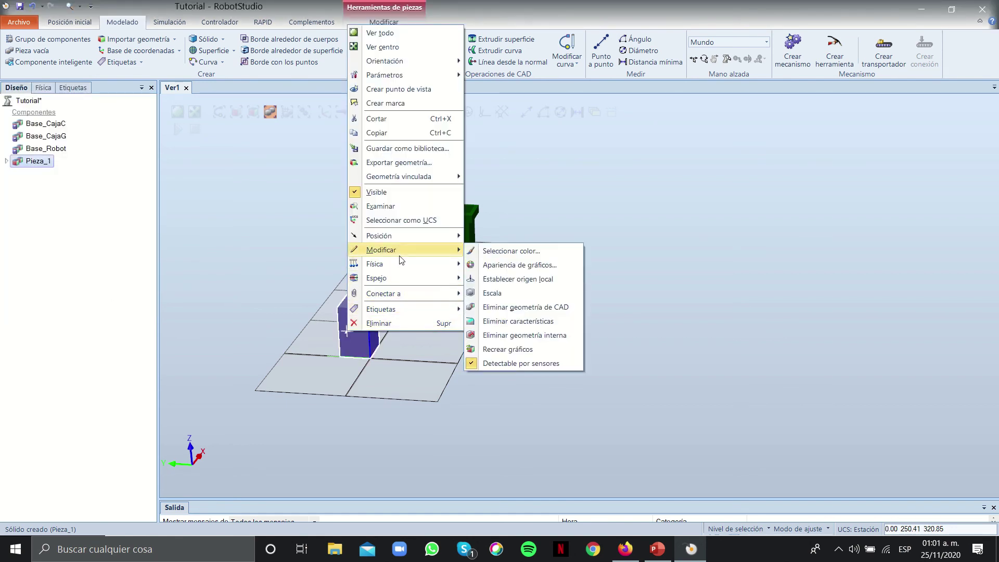
left_click(513, 252)
left_click(449, 148)
left_click(371, 306)
Rotate the blue box 90 degrees about the world Z axis
right_click(365, 331)
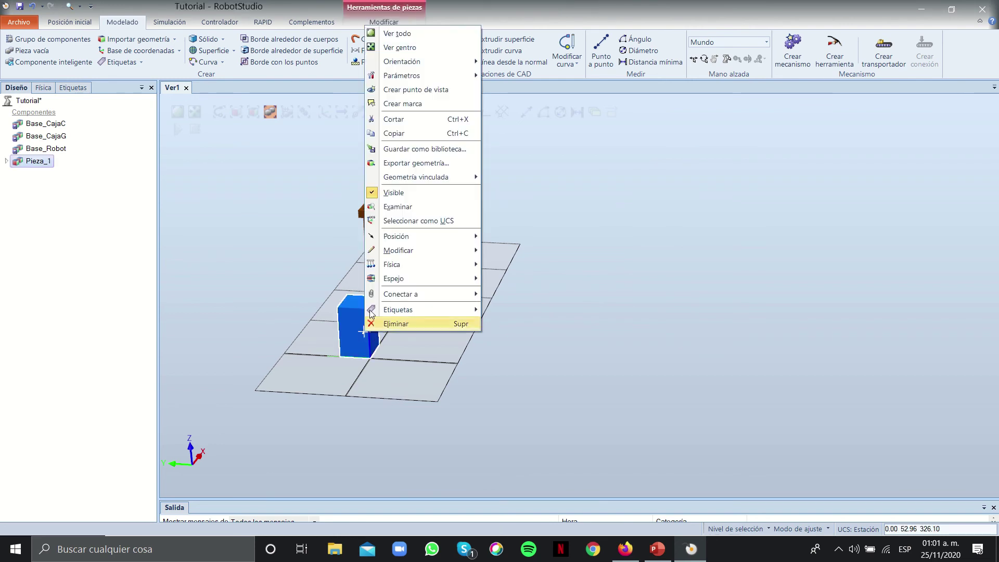
mouse_move(464, 237)
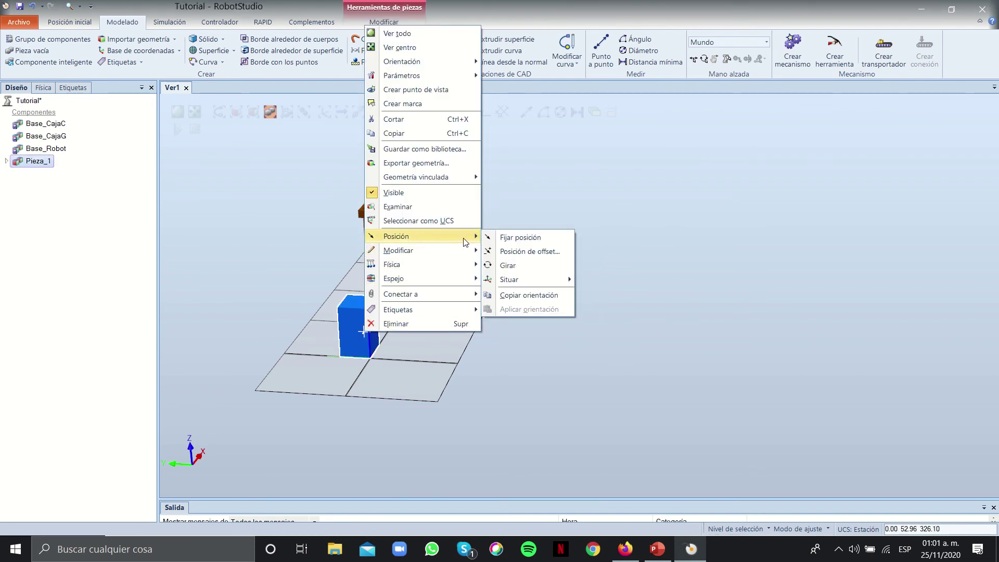
left_click(508, 266)
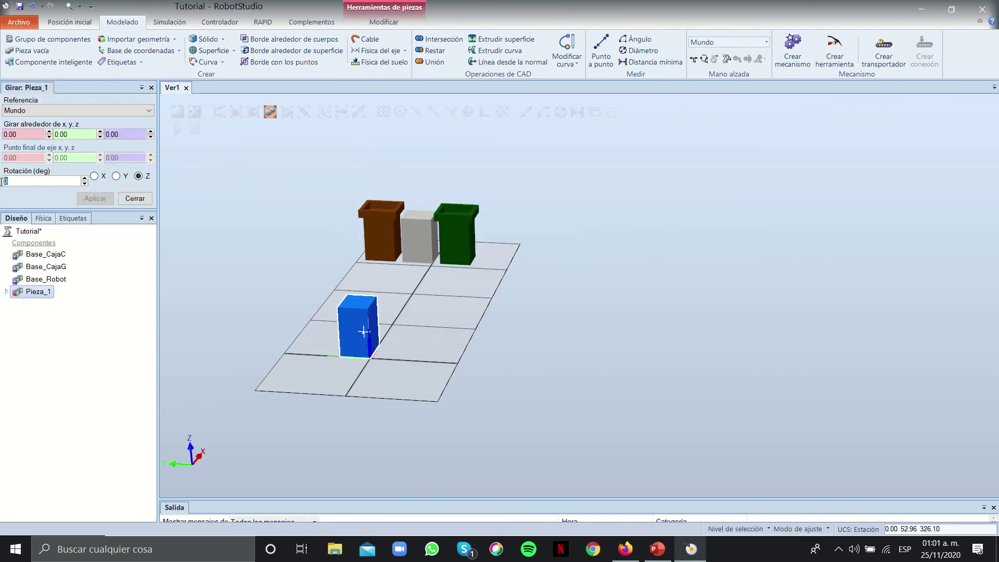
type("90")
key("Return")
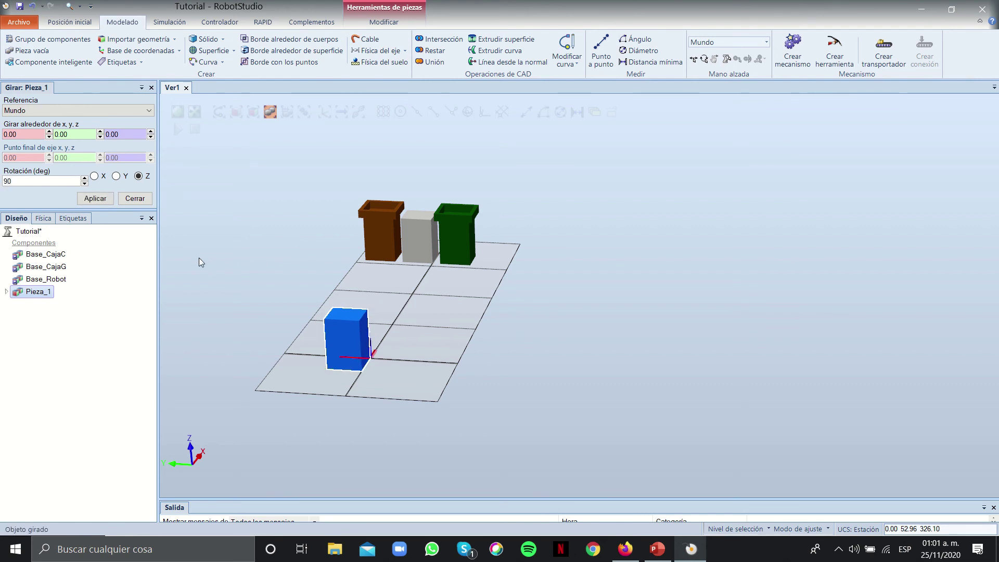
Repeat the 90-degree Z rotation until the box turns back to its first rotated orientation, and end the rotation command
left_click(101, 200)
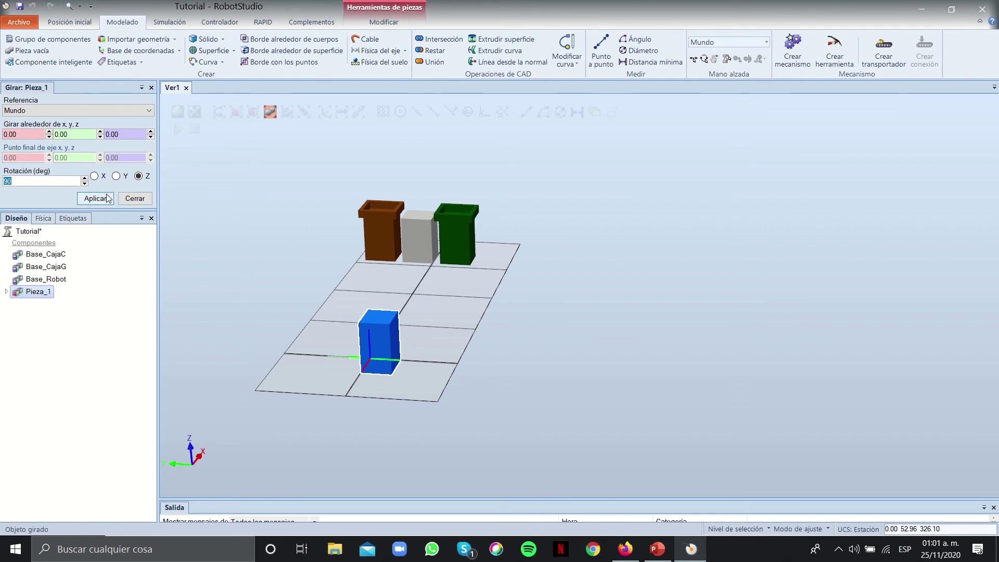
left_click(107, 199)
left_click(108, 201)
left_click(109, 202)
left_click(109, 202)
left_click(109, 202)
left_click(109, 202)
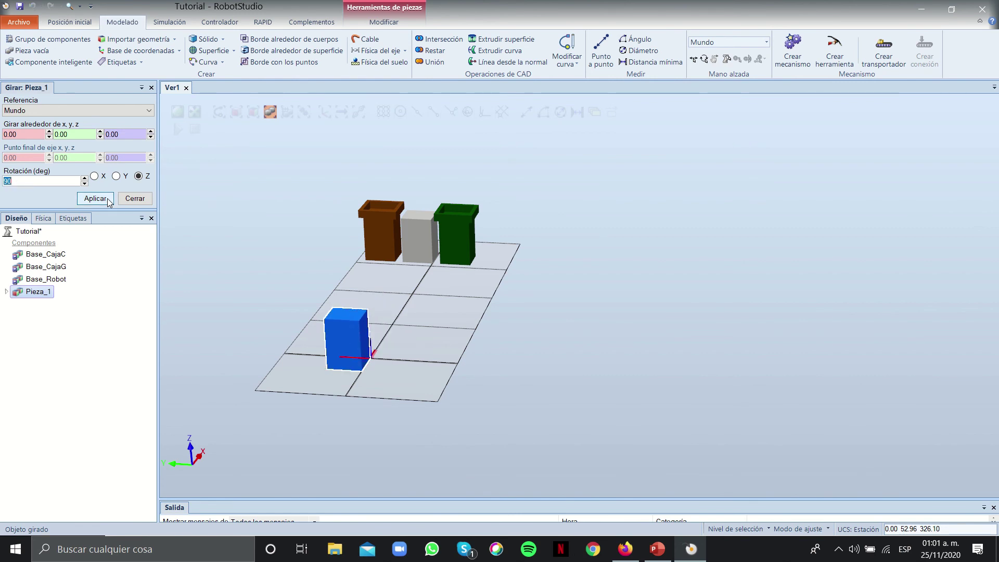
left_click(135, 198)
Start offsetting the blue box's position along world X, previewing translations of 500 mm and 2500 mm
right_click(348, 341)
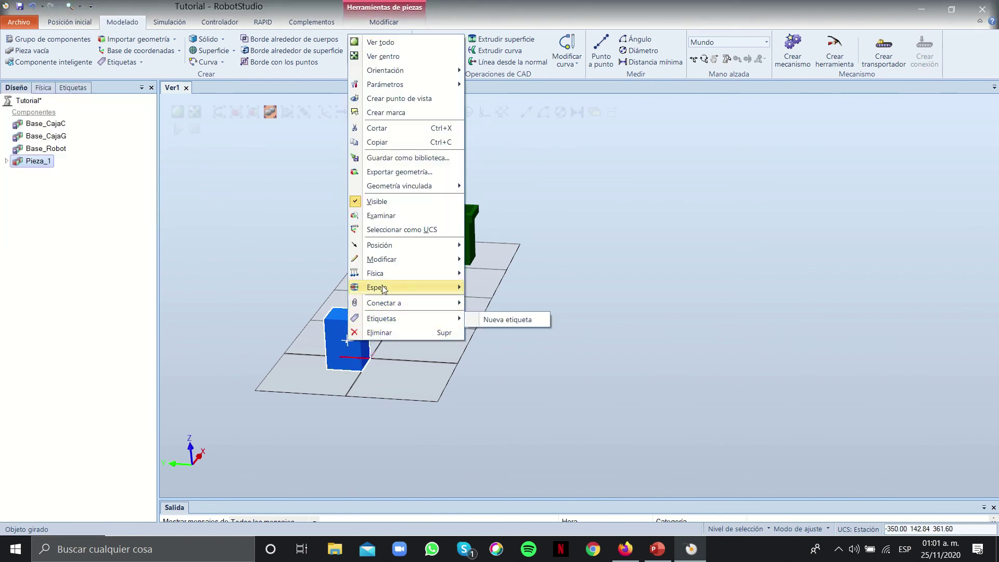
mouse_move(416, 245)
left_click(514, 259)
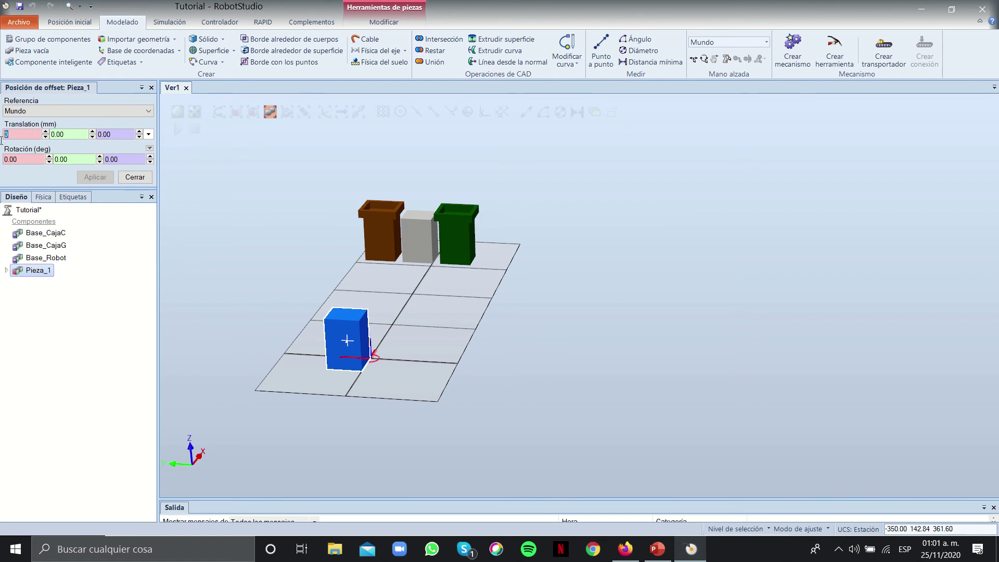
scroll(372, 363, "up", 3)
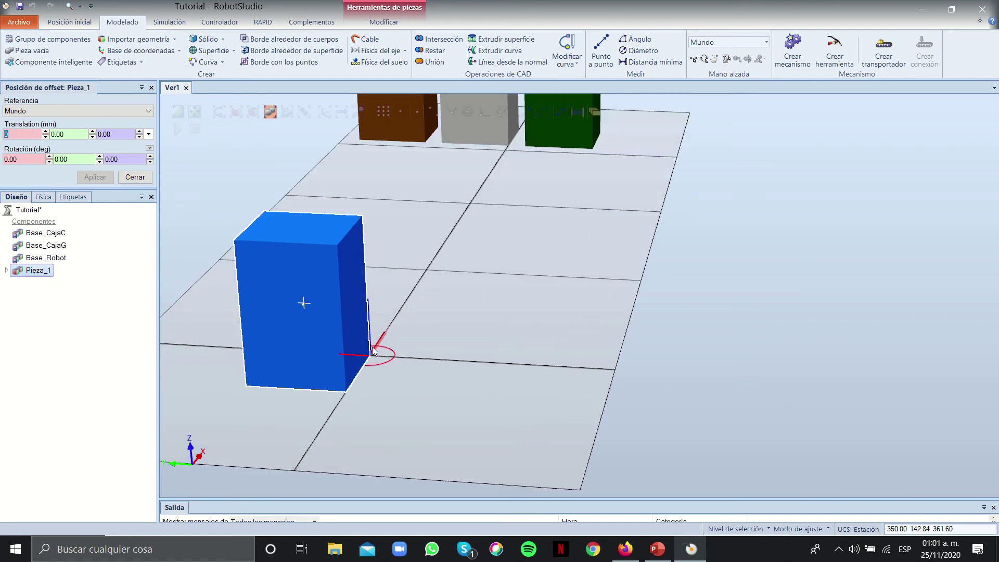
type("00")
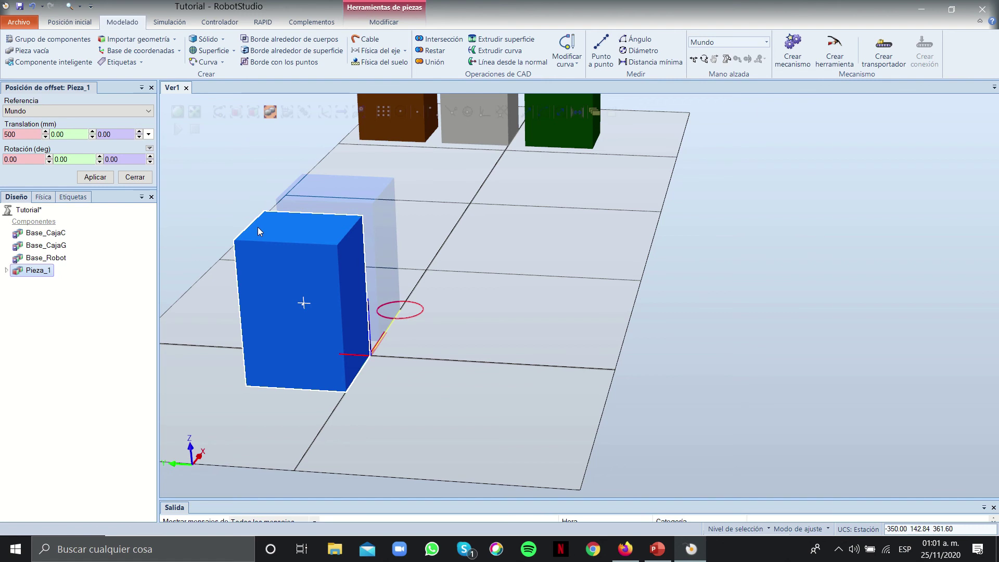
key("BackSpace")
key("BackSpace")
key("BackSpace")
type("2500")
scroll(476, 233, "down", 3)
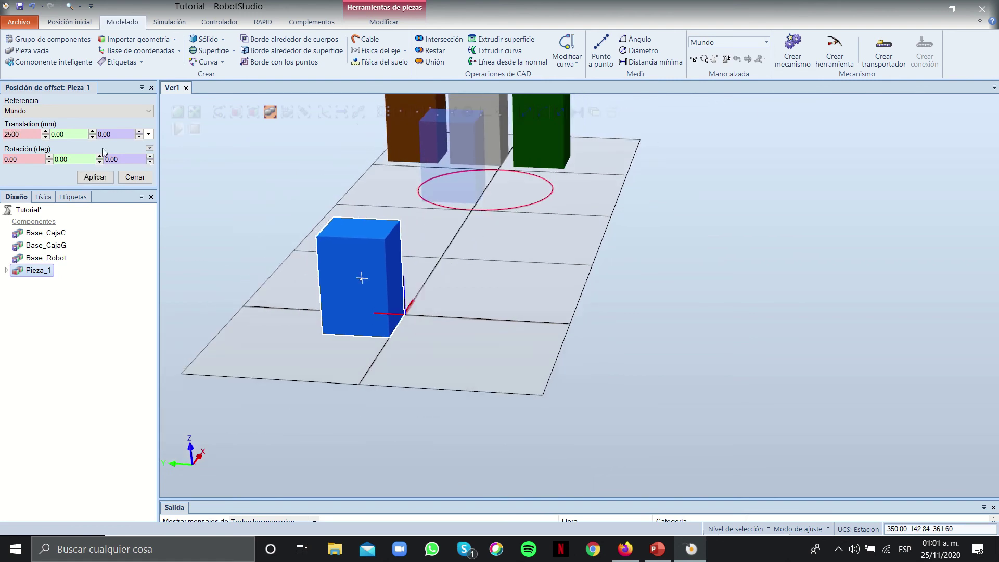
Try an X translation of 3000 mm for the blue box in the offset preview
key("BackSpace")
key("BackSpace")
key("BackSpace")
key("BackSpace")
type("3000")
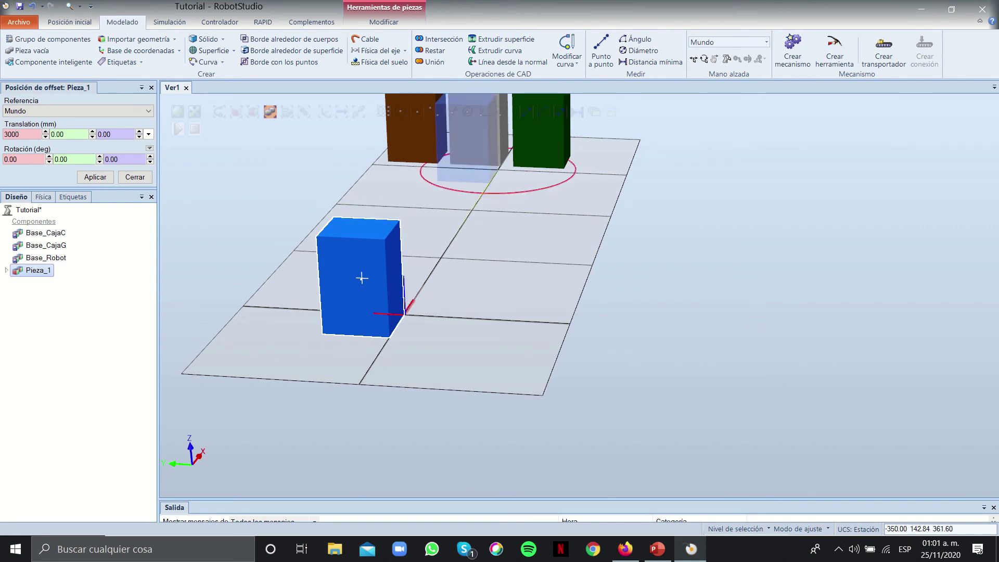
scroll(414, 152, "up", 2)
scroll(414, 152, "down", 2)
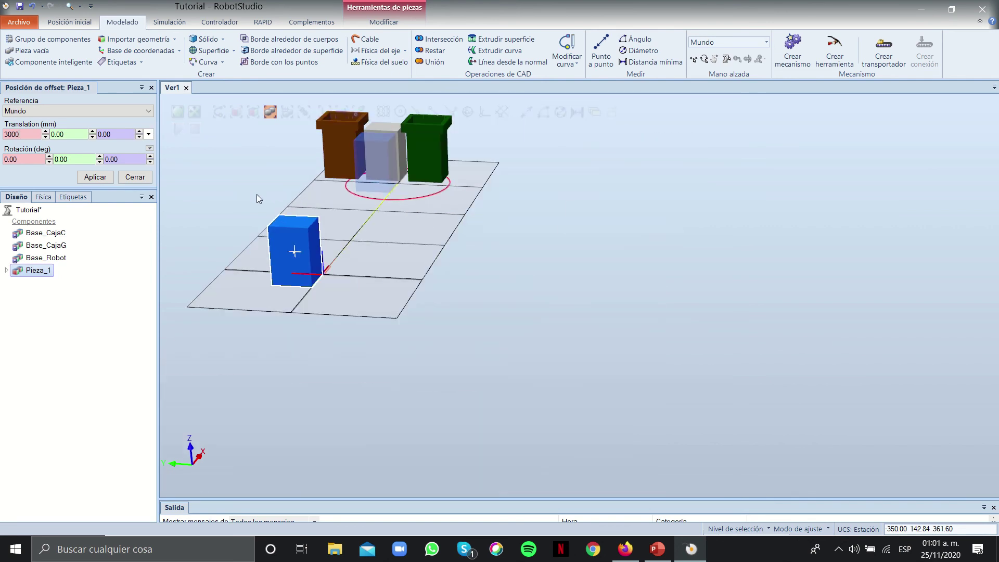
Set the blue box's X translation to 2500 mm and apply the offset
key("BackSpace")
key("BackSpace")
key("BackSpace")
key("BackSpace")
type("2500")
left_click(95, 177)
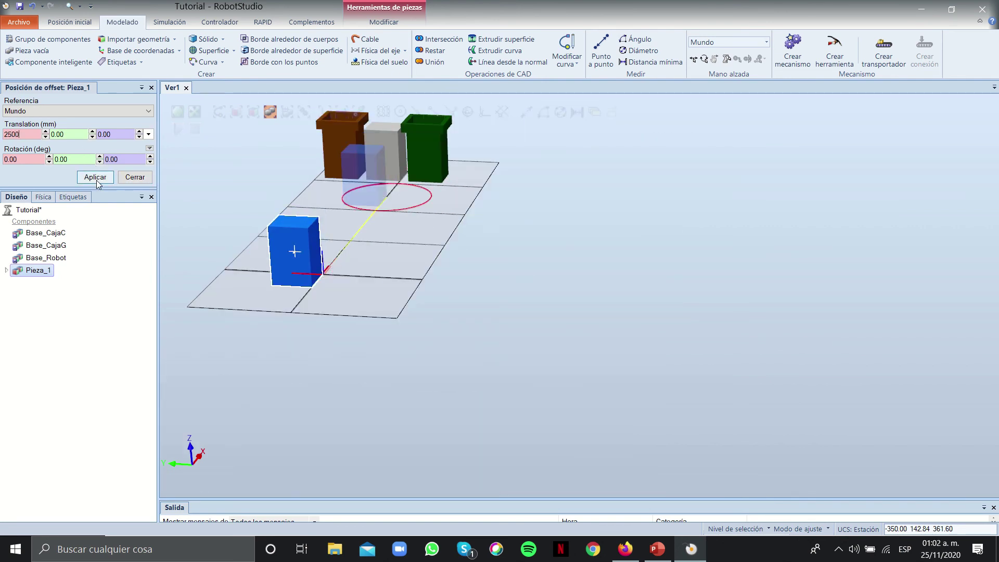
left_click(135, 177)
Start a new box solid with its corner point snapped to the blue box's upper corner at 2150, 0, 600 mm
scroll(507, 223, "up", 3)
left_click_drag(507, 223, 396, 311, "ctrl")
left_click(451, 333)
left_click(395, 373)
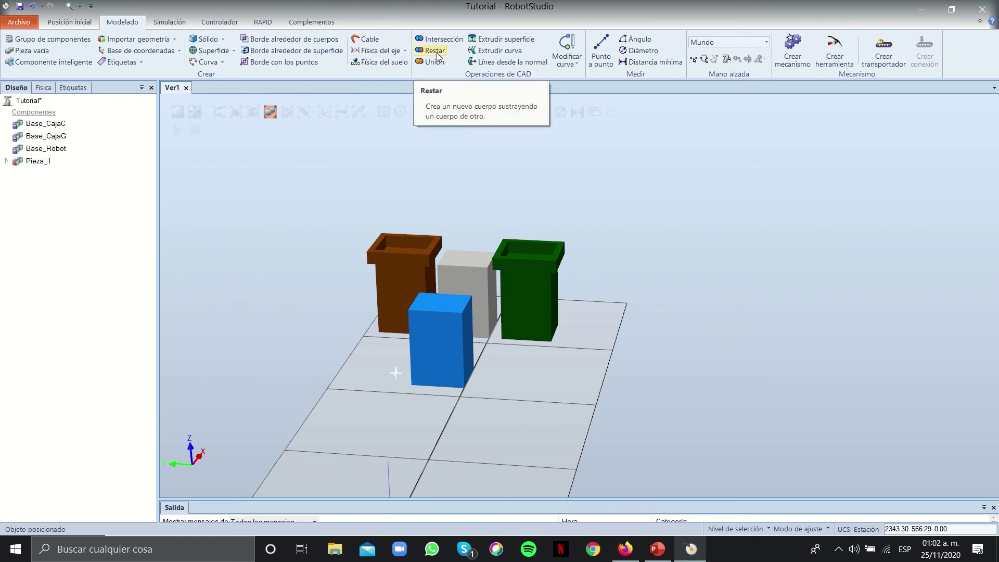
left_click(217, 43)
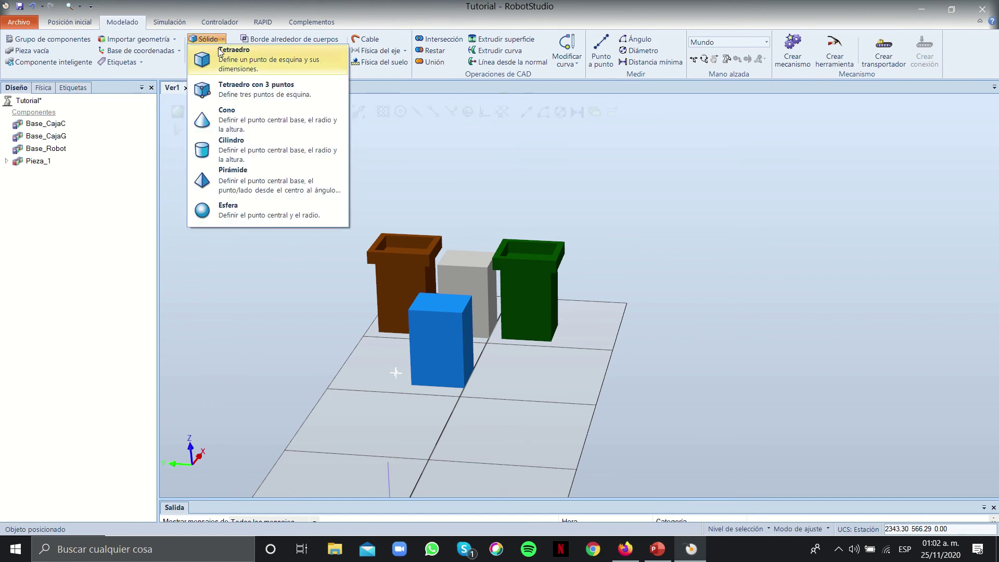
left_click(222, 50)
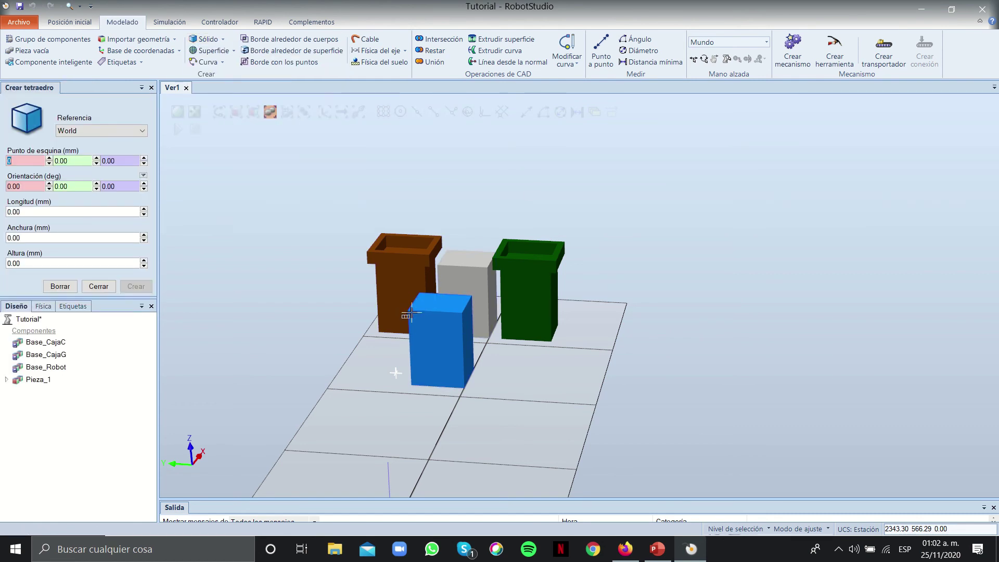
scroll(389, 267, "up", 3)
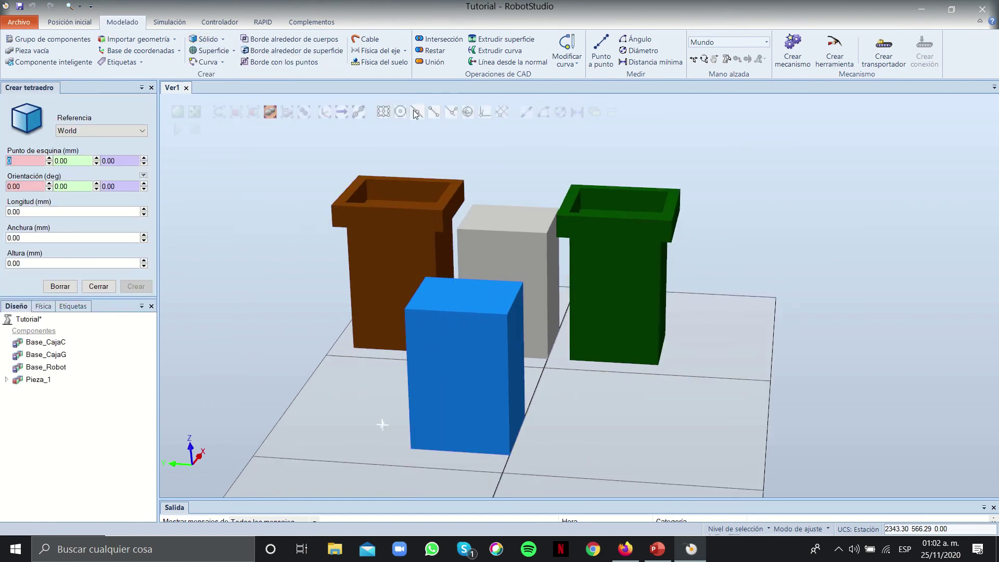
left_click(387, 114)
left_click(507, 316)
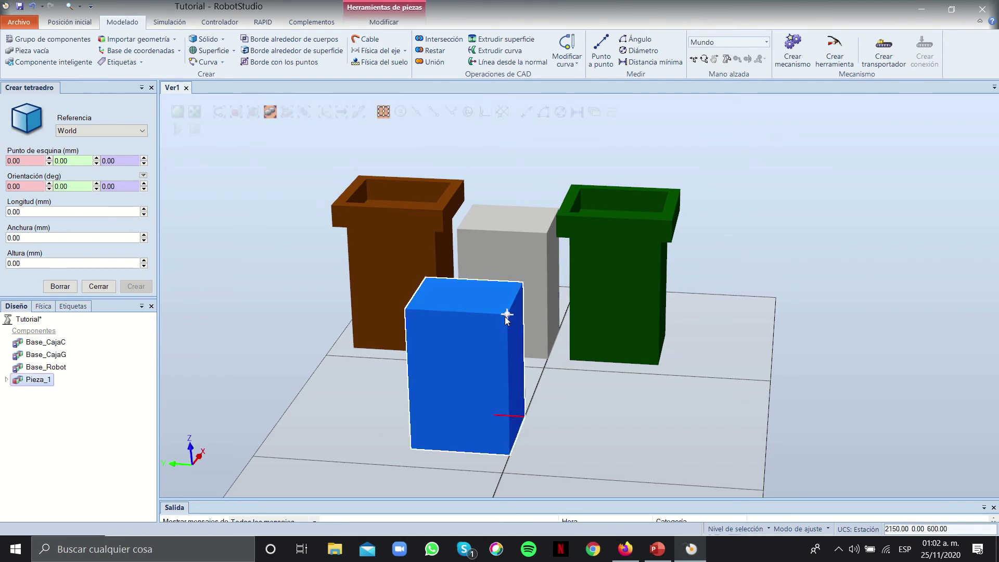
left_click(26, 161)
left_click(507, 316)
Set the new box's length to 450 mm and width to 500 mm, and its corner point's Y to -50 mm
type("450")
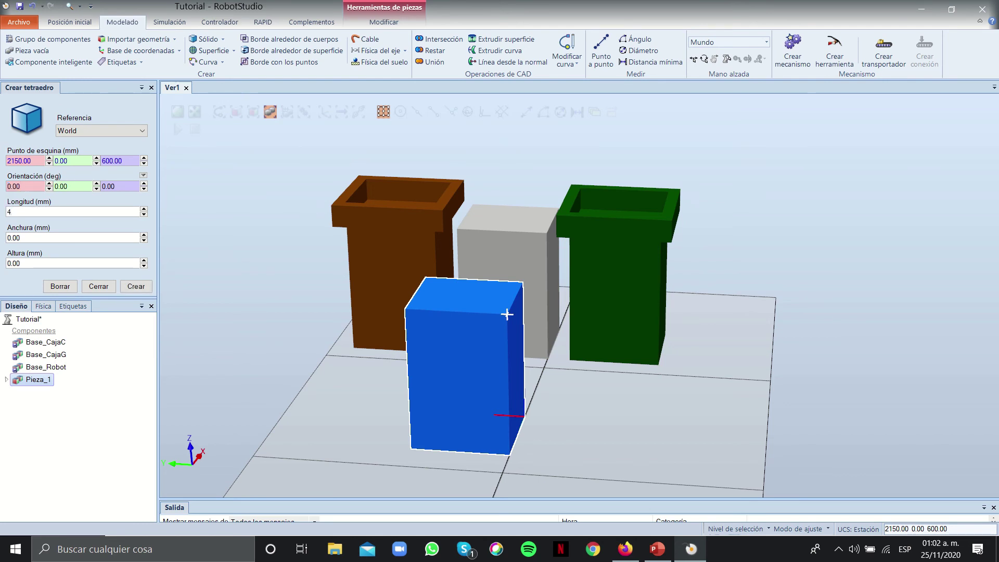
type("500")
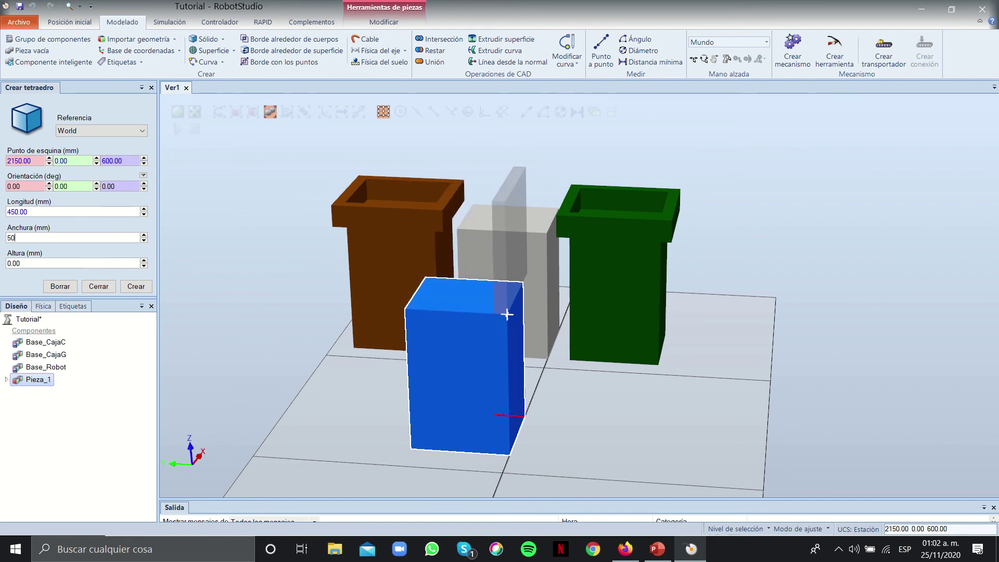
type("-50")
left_click_drag(283, 219, 639, 402, "ctrl+shift")
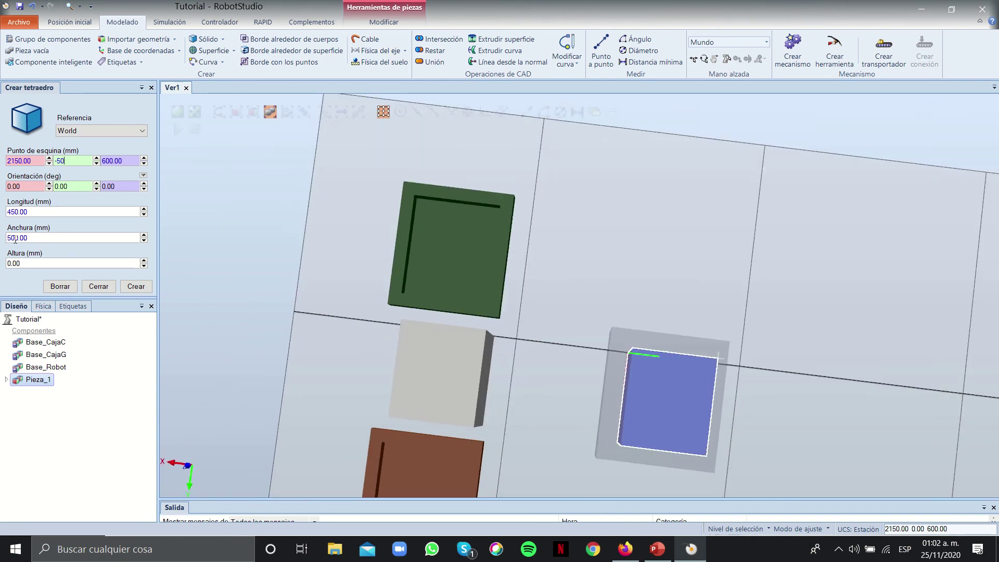
Try a different width for the previewed box and set it back to 500 mm
type("450")
key("BackSpace")
key("BackSpace")
key("BackSpace")
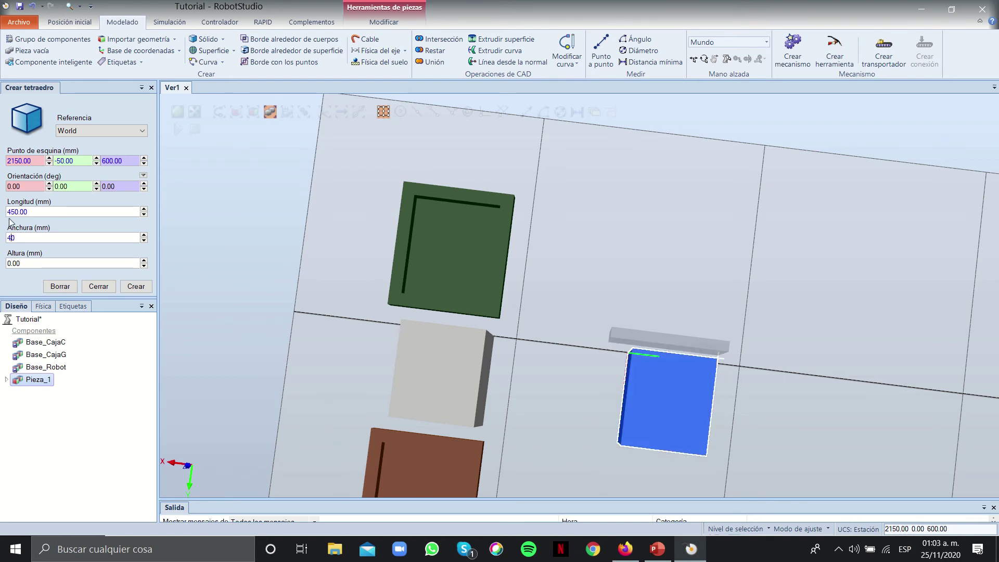
type("500")
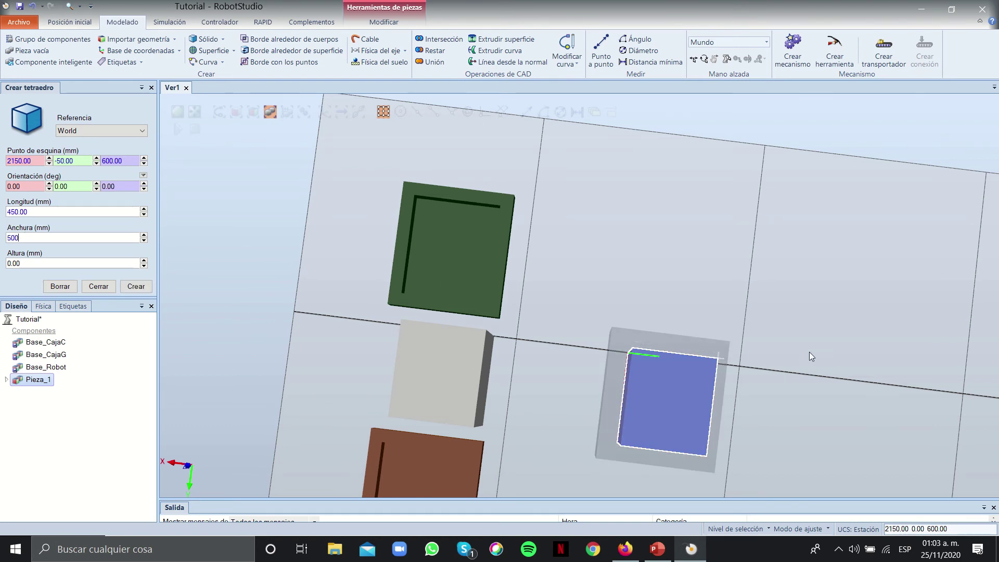
Set the corner point's X to 2100 mm and the height to 100 mm, and create the lid block
left_click_drag(811, 356, 738, 369, "ctrl+shift")
right_click(738, 369)
left_click(38, 159)
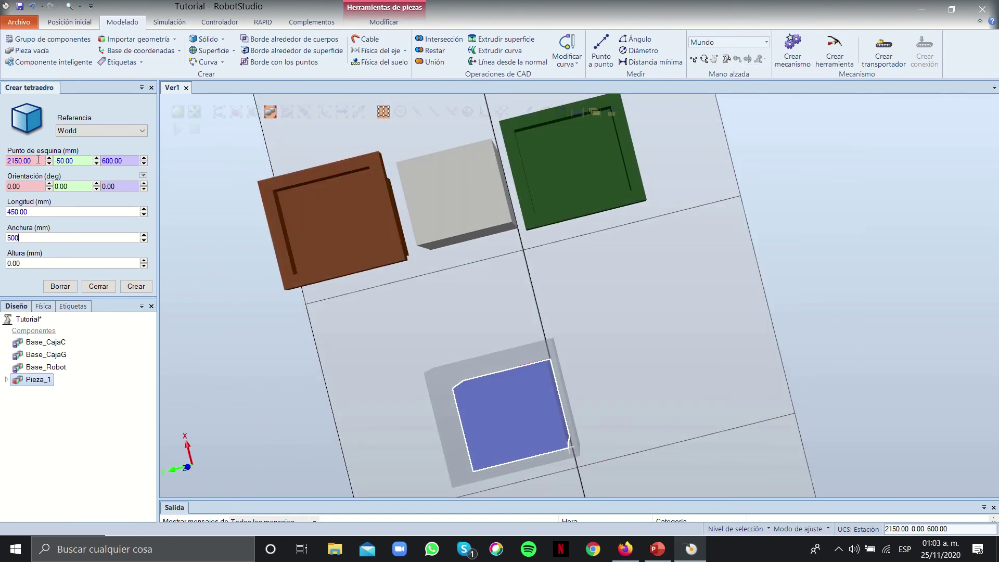
key("BackSpace")
type("00")
left_click_drag(462, 257, 415, 261, "ctrl+shift")
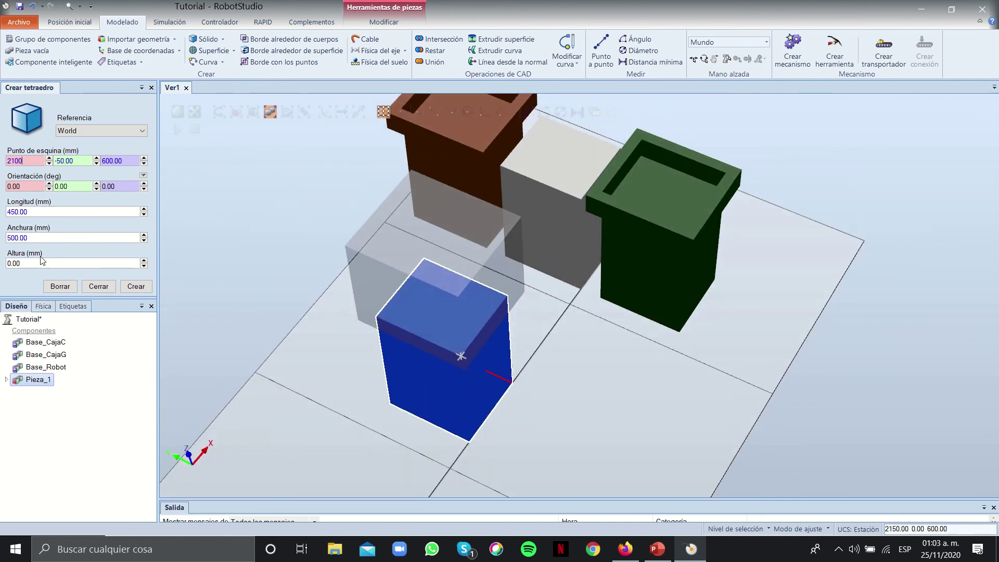
type("100")
left_click(135, 286)
Color the new lid block with the basic bright blue (RGB 0, 128, 255) to match the box below
left_click_drag(220, 392, 450, 354, "ctrl+shift")
right_click(404, 354)
right_click(39, 392)
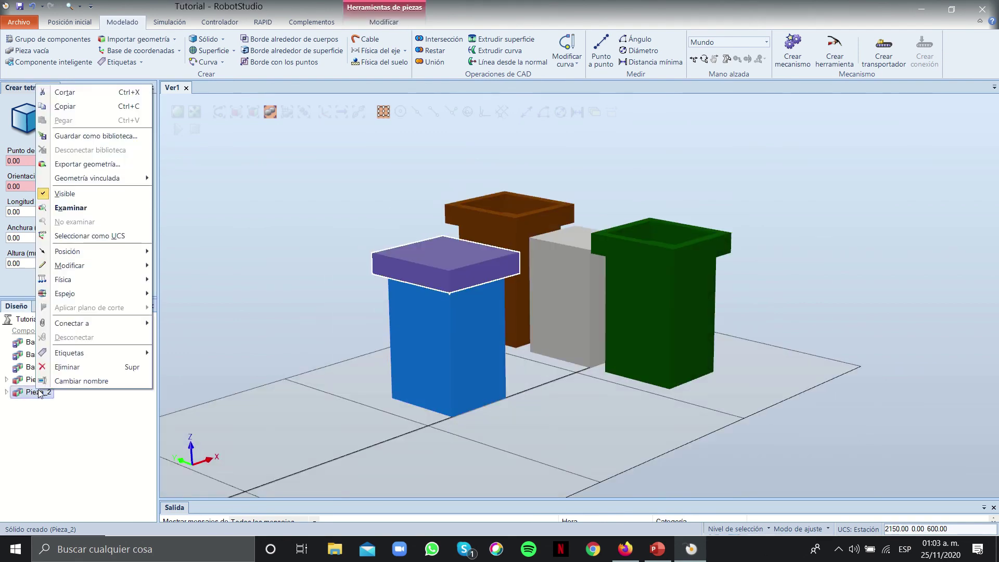
mouse_move(83, 268)
left_click(197, 265)
left_click(447, 149)
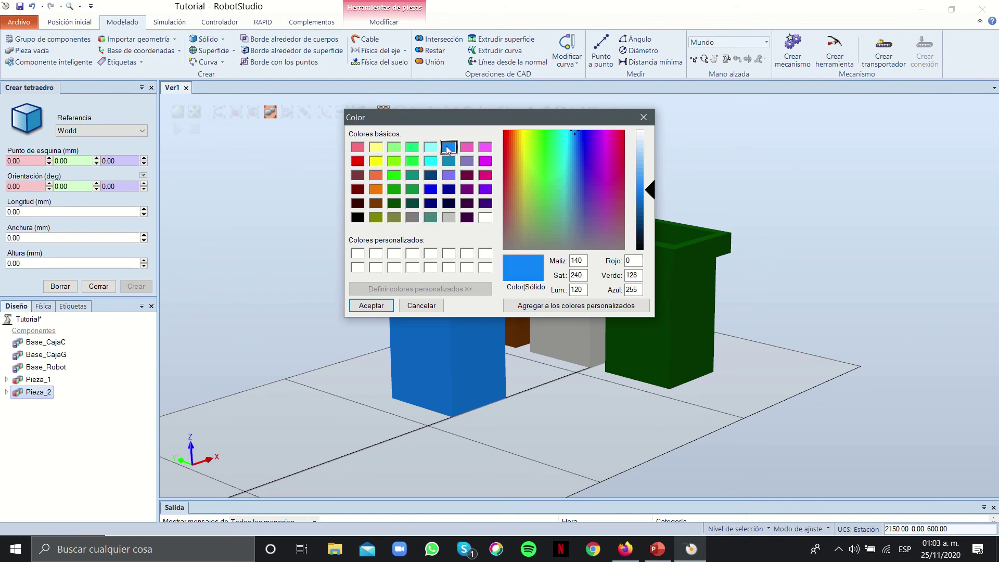
left_click(372, 305)
left_click_drag(351, 332, 351, 374, "ctrl+shift")
right_click(352, 375)
left_click(257, 306)
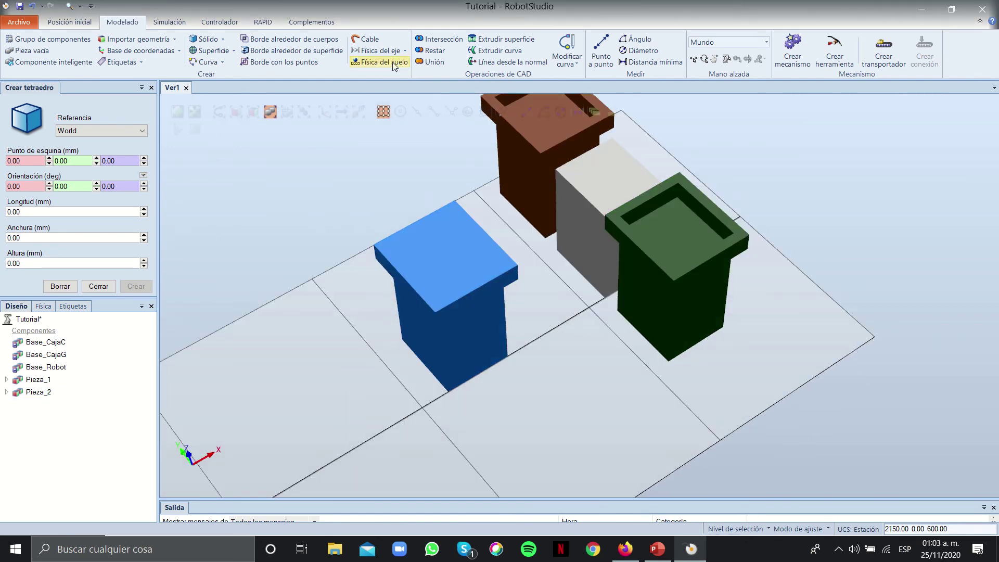
left_click(437, 52)
left_click(126, 208)
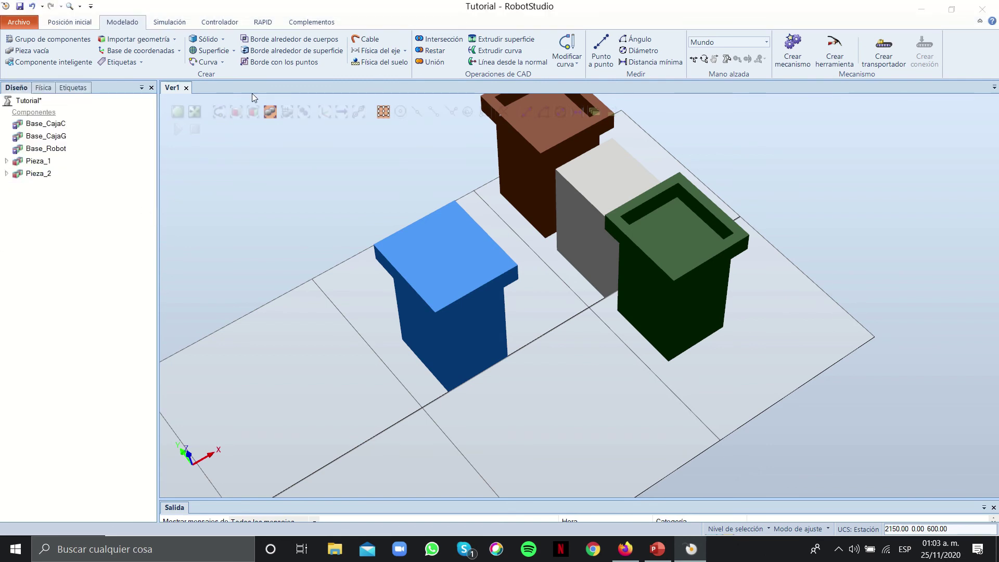
Start another box solid, hide the lid block, and snap the corner point to the blue box's upper corner at 2150, 0, 600 mm
left_click(229, 47)
left_click(224, 62)
left_click_drag(468, 290, 263, 287, "ctrl+shift")
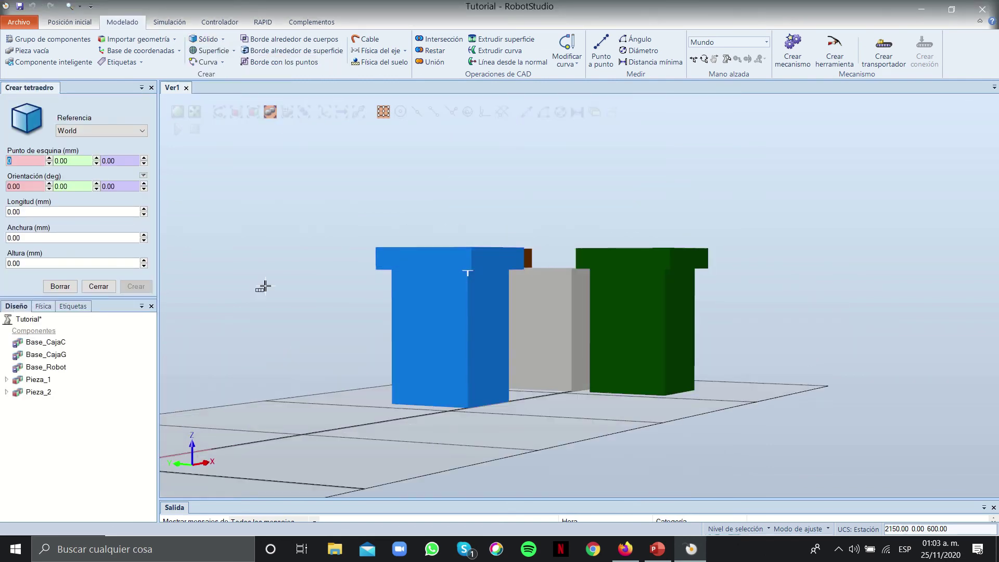
right_click(43, 392)
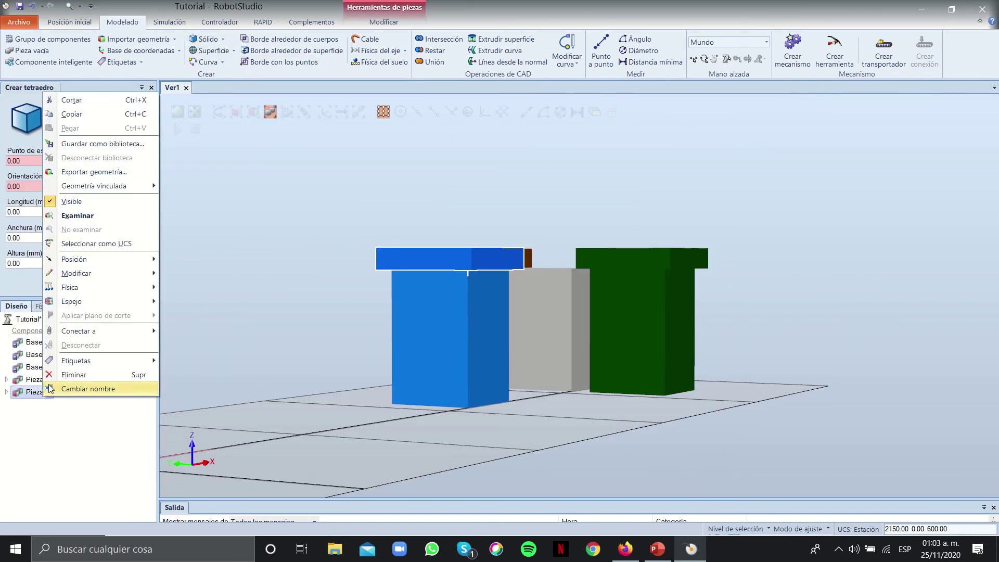
left_click(88, 205)
left_click_drag(302, 286, 302, 376, "ctrl+shift")
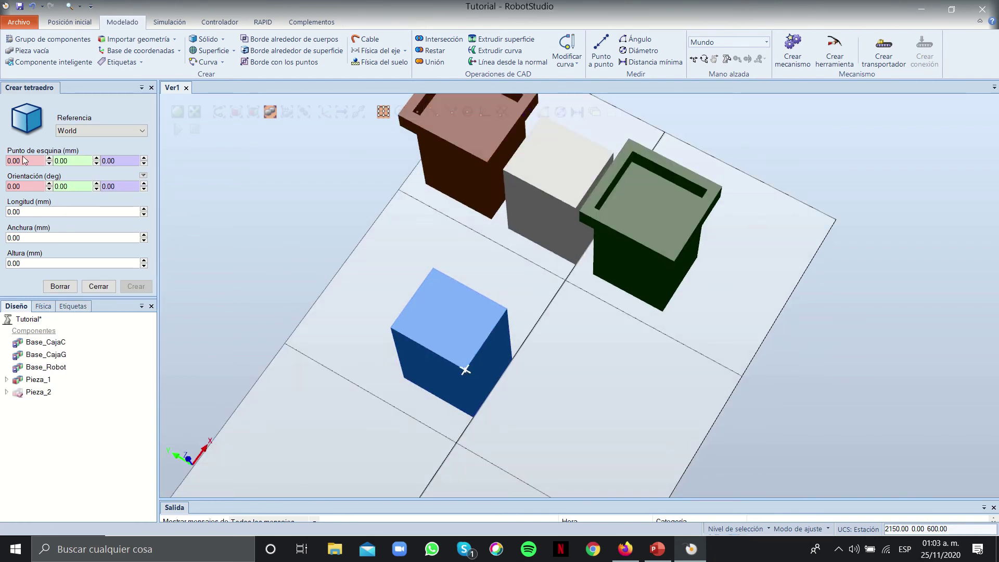
left_click(467, 369)
Create the cutting box with length 350 mm, width 400 mm and height 400 mm
type("350")
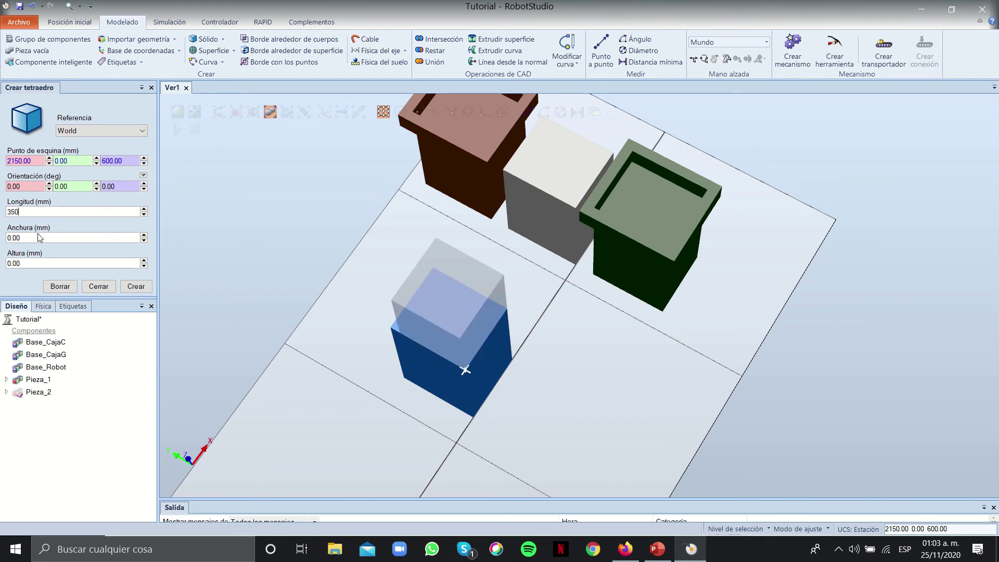
type("100")
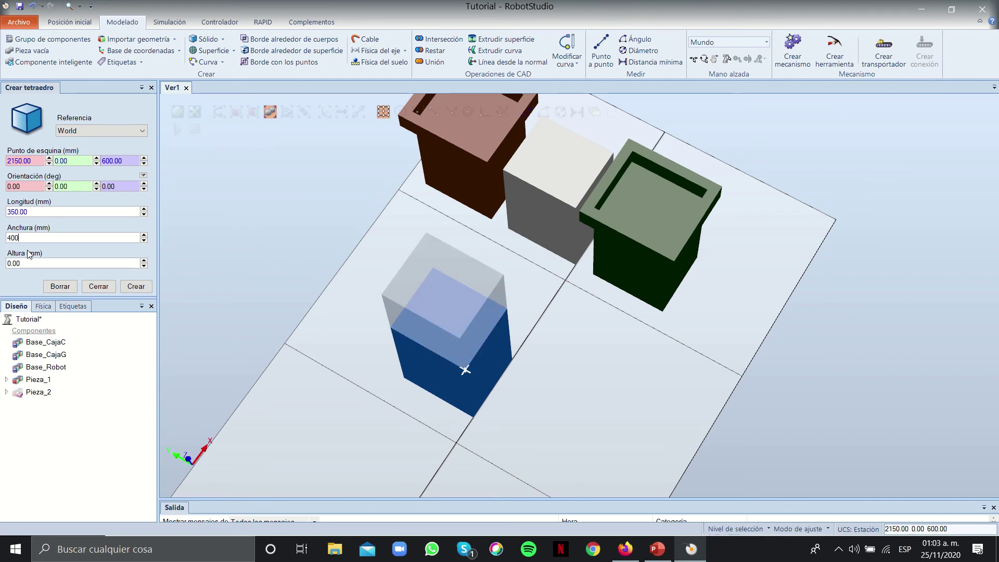
type("400")
left_click(137, 286)
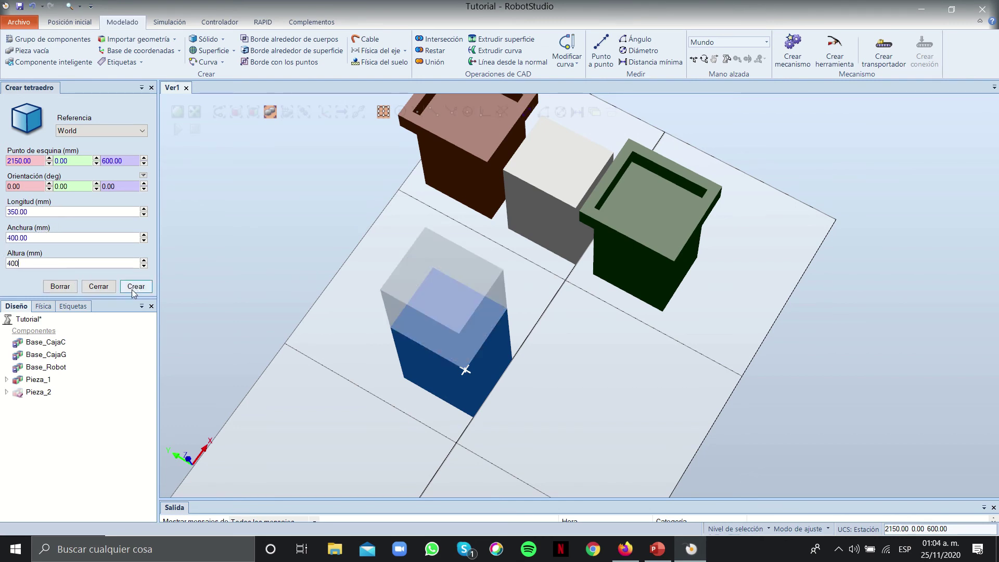
Make the hidden blue lid block visible again around the gray cutting box
right_click_drag(283, 363, 306, 337)
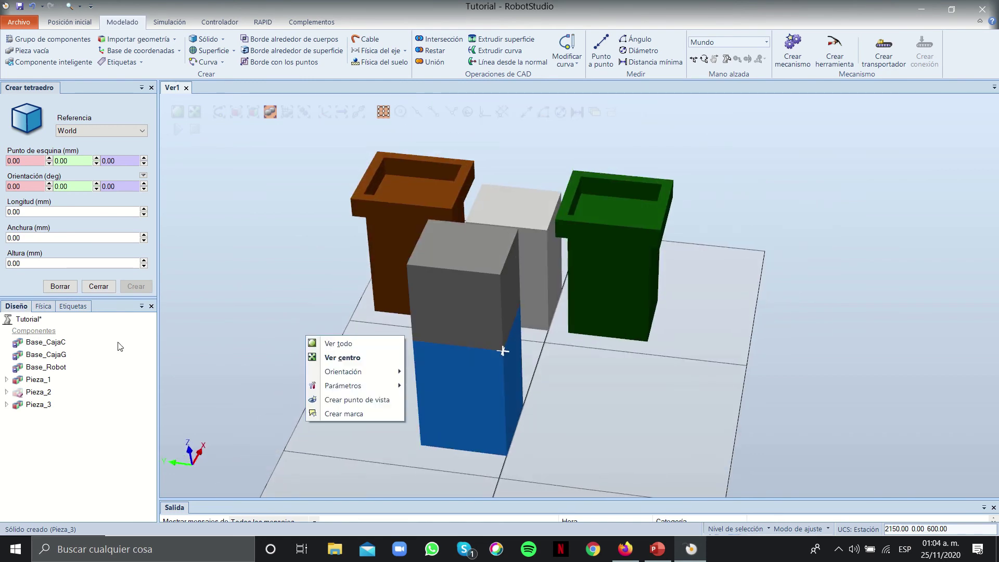
left_click(45, 406)
right_click(52, 391)
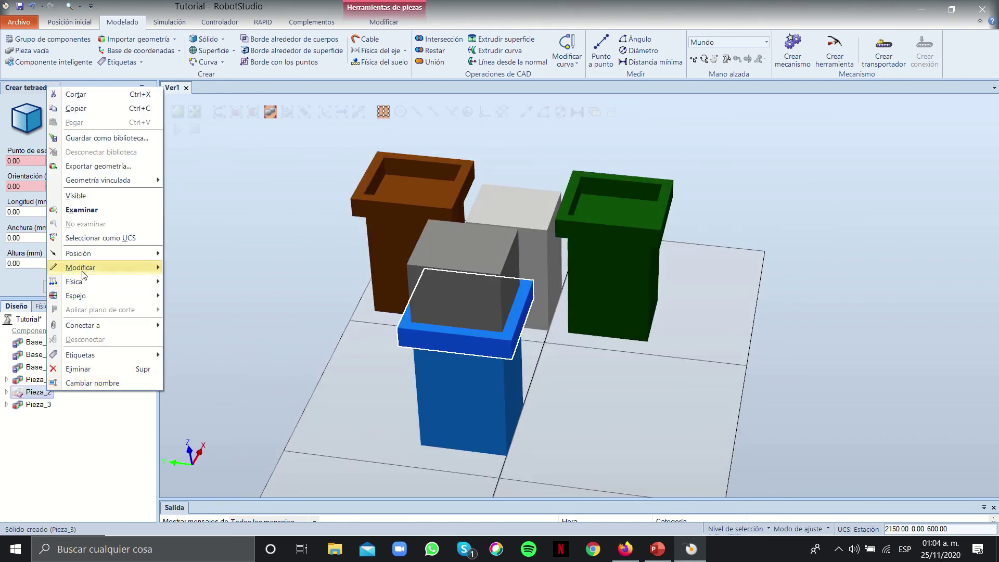
mouse_move(79, 257)
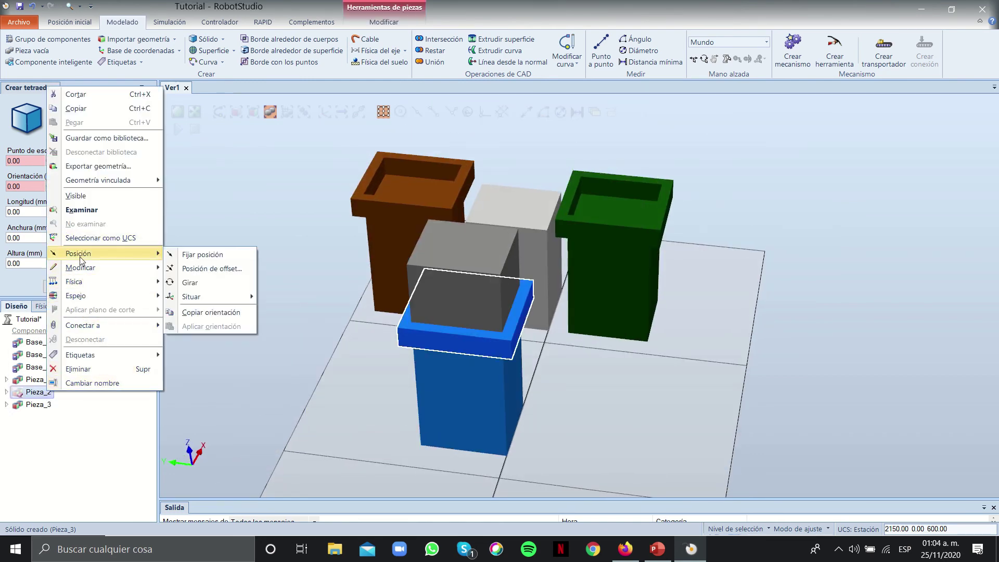
left_click(82, 210)
left_click(208, 403)
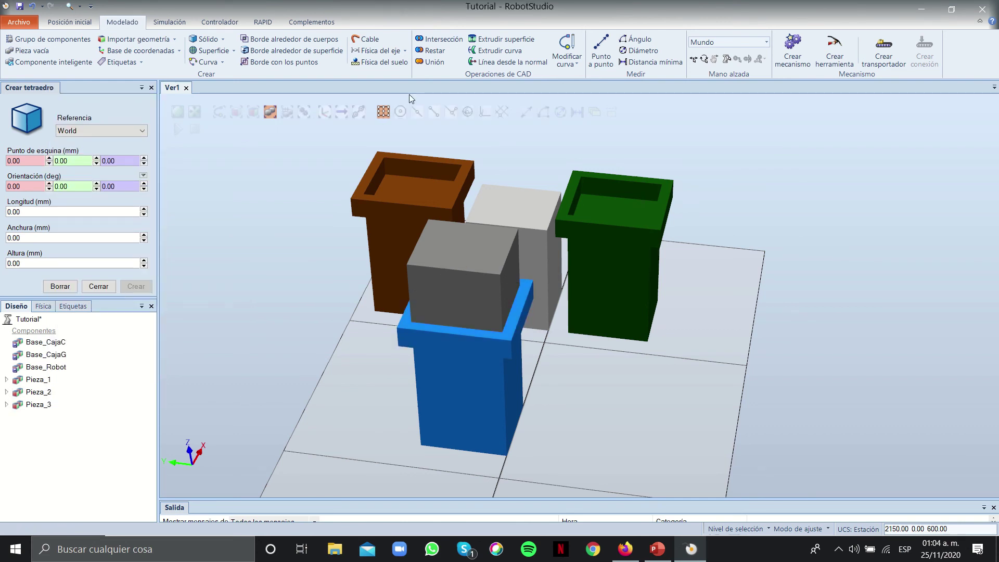
Subtract the gray cutting box from the blue lid block without keeping the original bodies, and select the resulting part
left_click(431, 50)
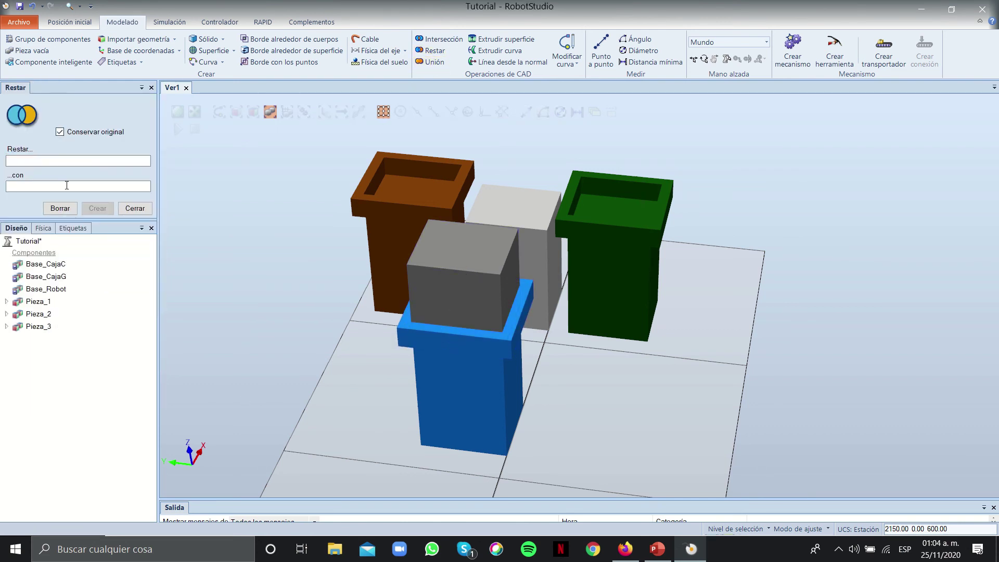
left_click(454, 336)
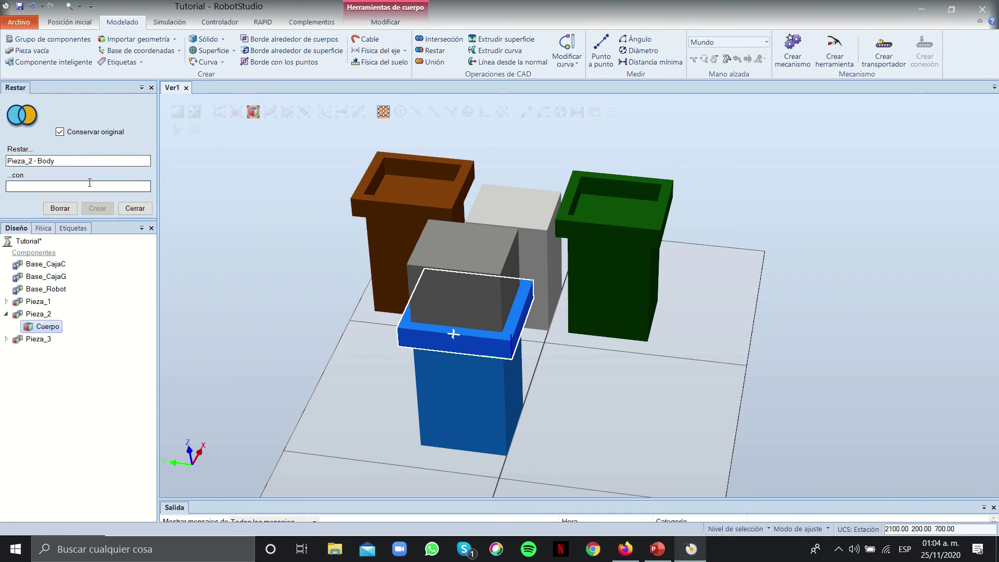
left_click(500, 275)
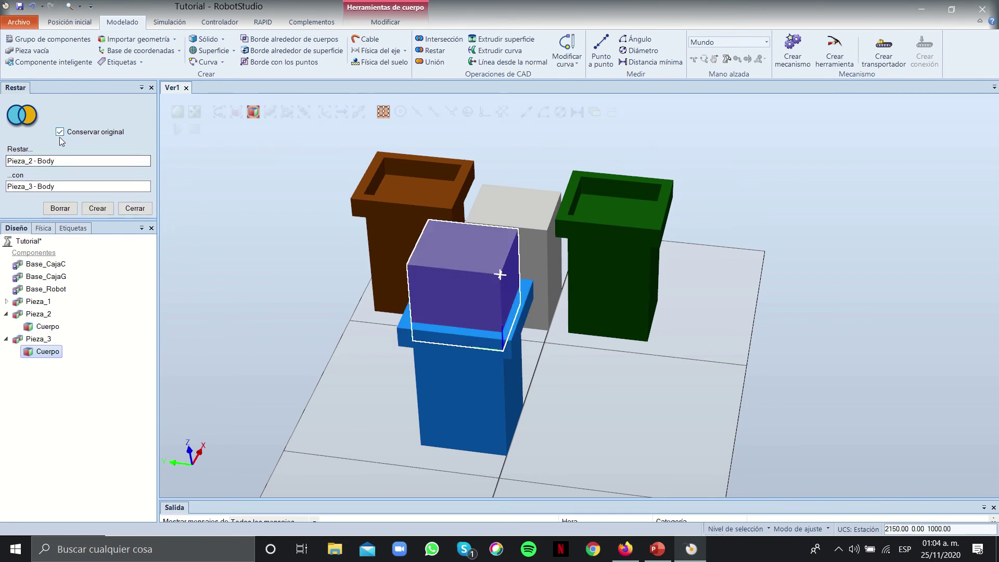
left_click(109, 209)
left_click(55, 312)
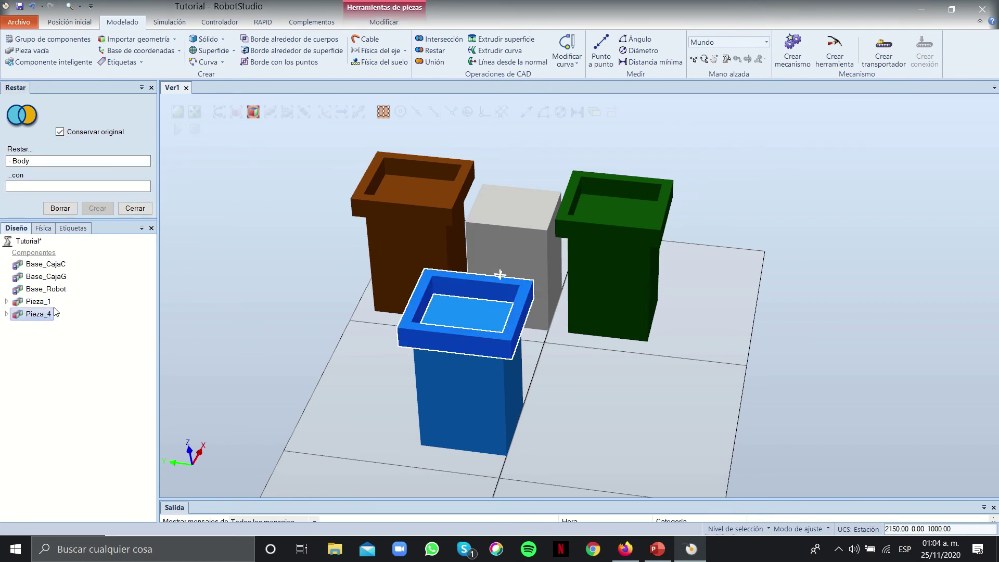
Unite the hollowed blue lid with the blue box below into one body, without keeping the originals
left_click(434, 62)
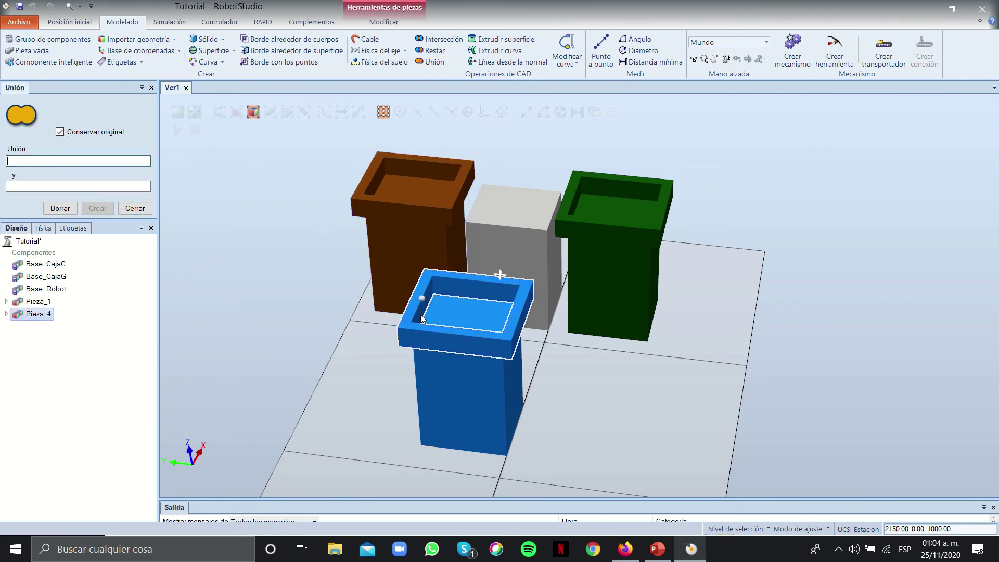
left_click(398, 327)
left_click(461, 400)
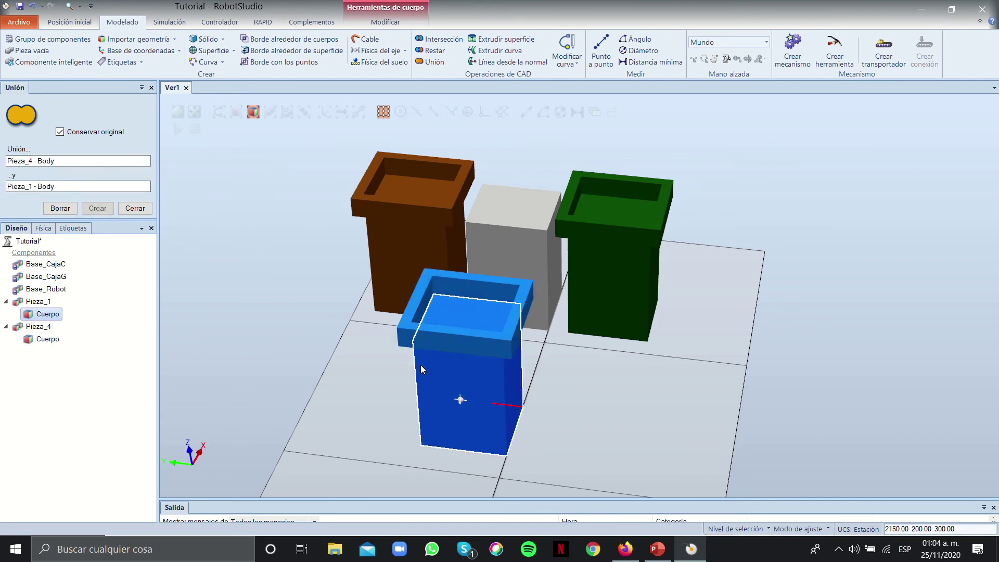
left_click(97, 208)
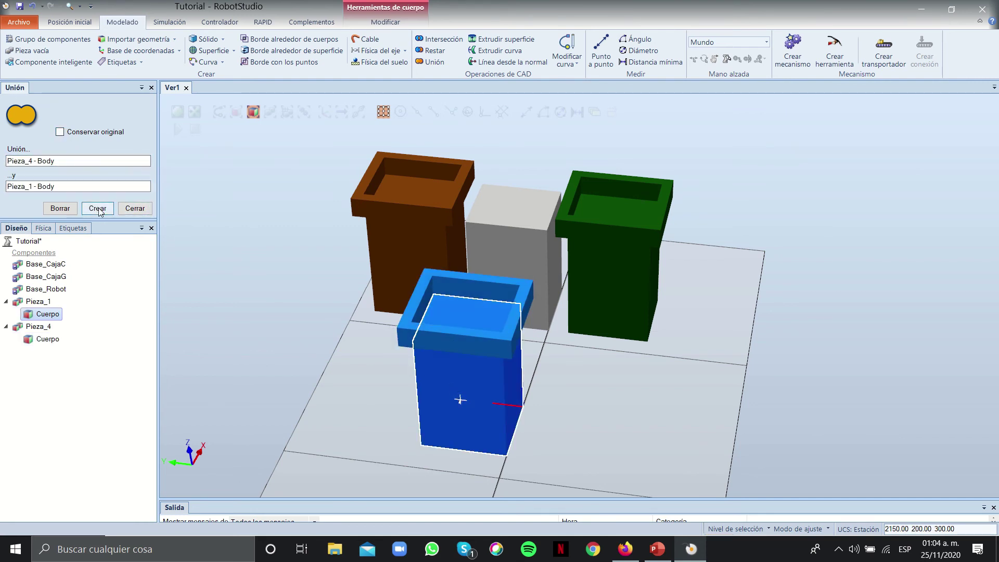
Set the physics behavior of the united blue bin to Cinemática
left_click_drag(240, 266, 665, 281, "ctrl+shift")
right_click(261, 292)
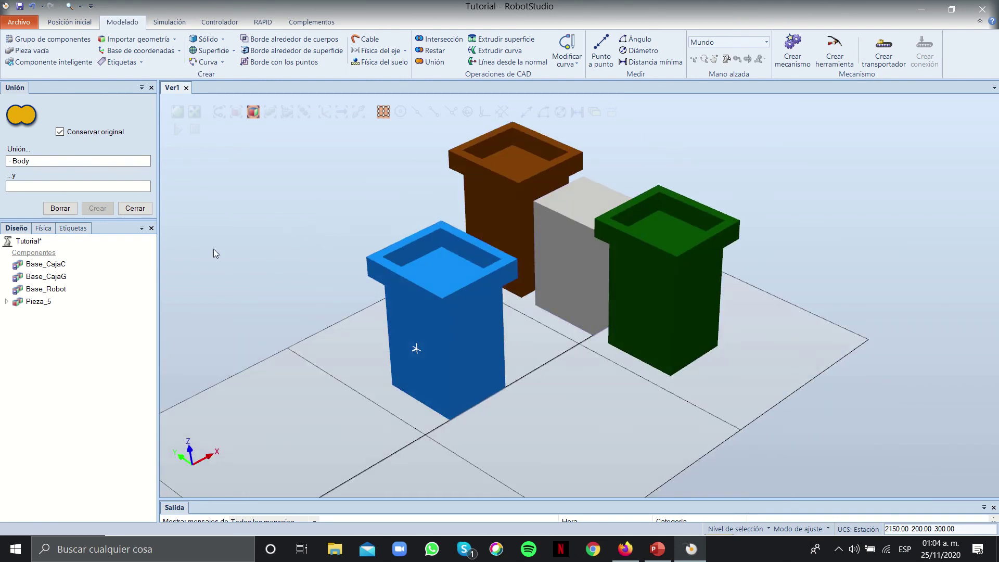
left_click(44, 301)
right_click(44, 300)
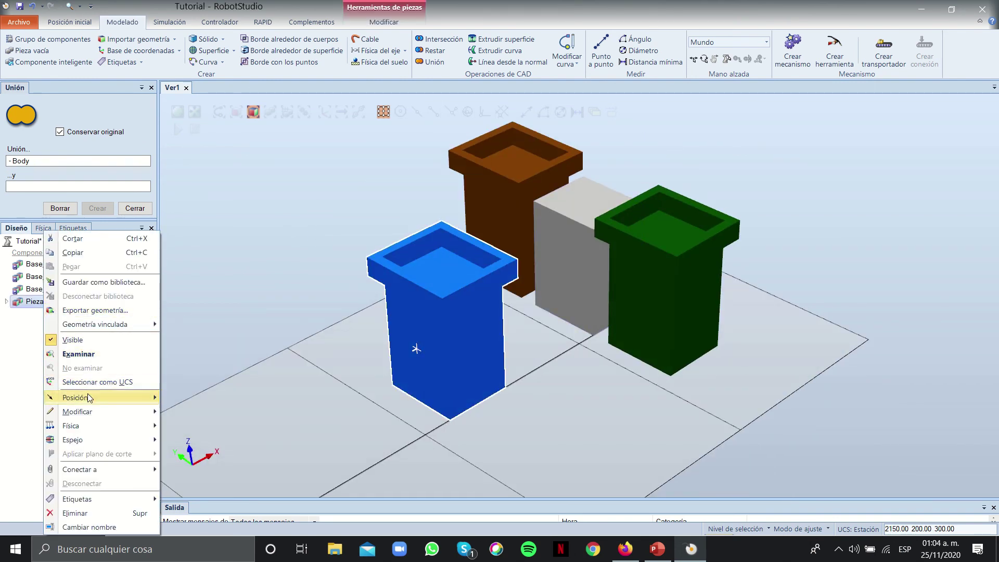
mouse_move(89, 399)
mouse_move(78, 426)
mouse_move(194, 431)
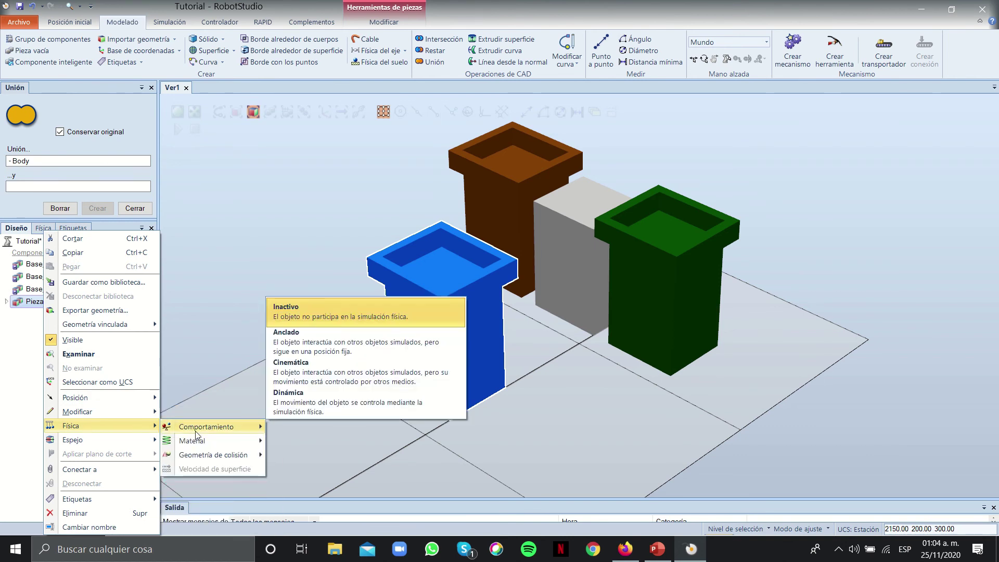
left_click(308, 364)
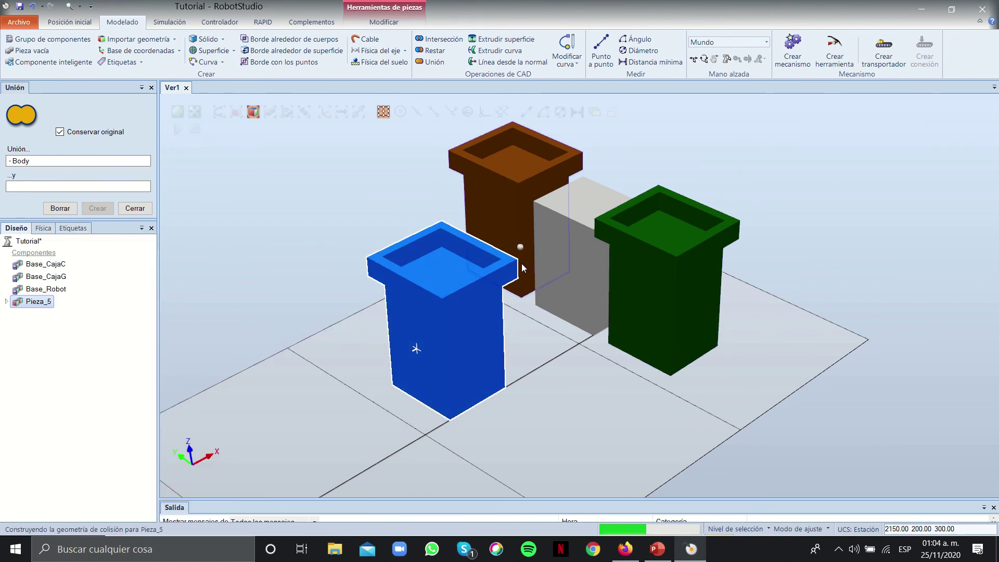
left_click_drag(506, 359, 479, 387, "ctrl+shift")
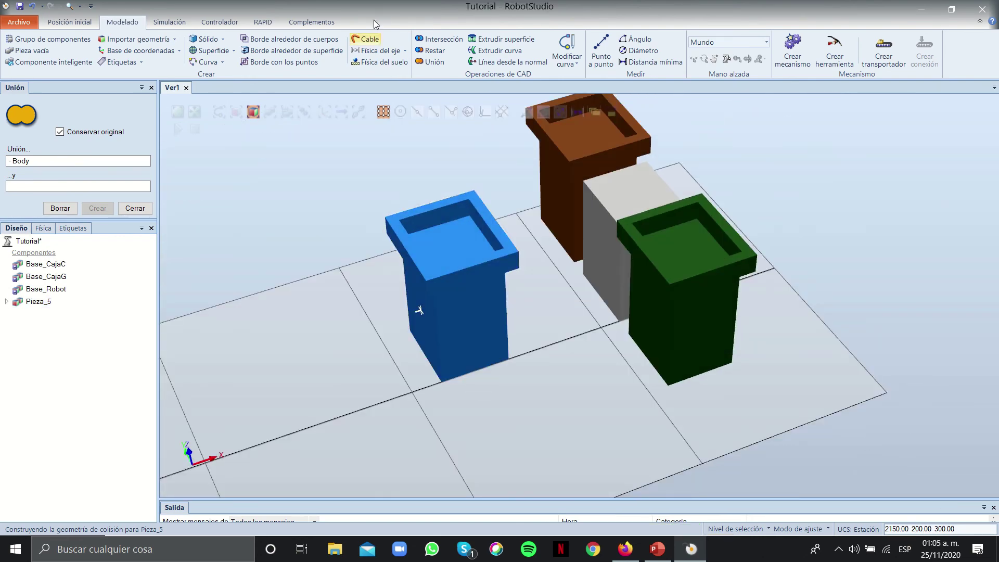
left_click(373, 20)
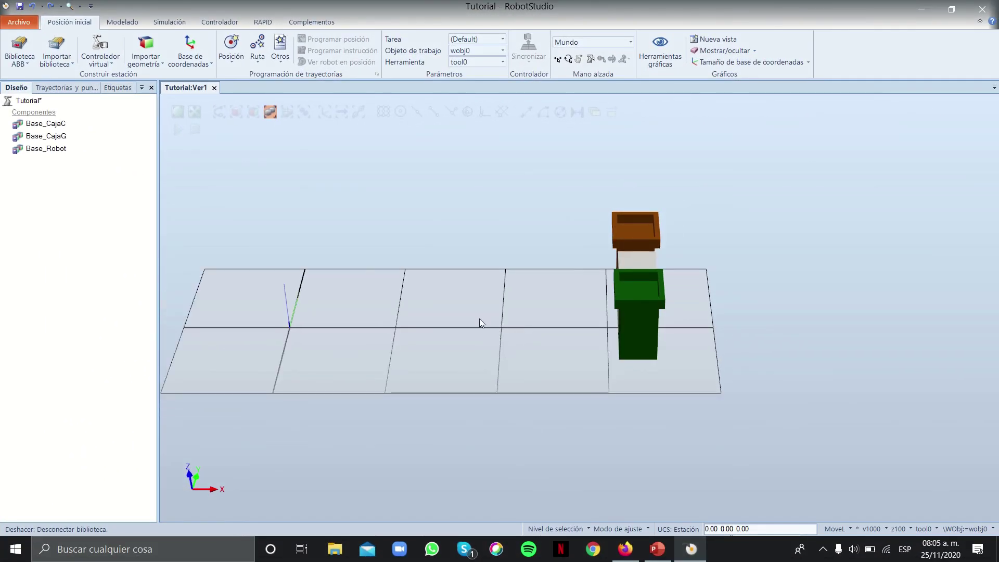
left_click(116, 114)
left_click(39, 149)
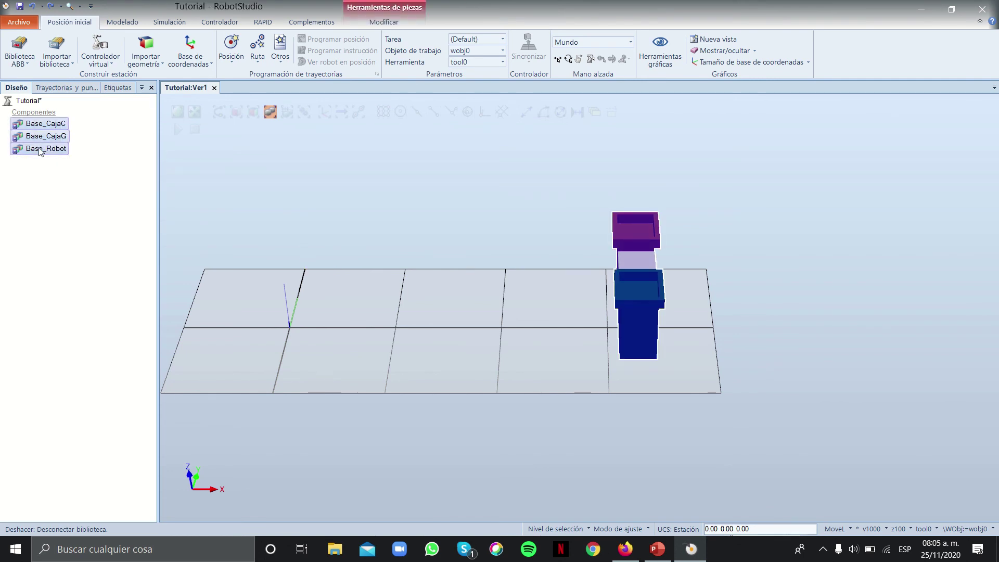
right_click(37, 151)
left_click(37, 155)
left_click(56, 50)
left_click(72, 151)
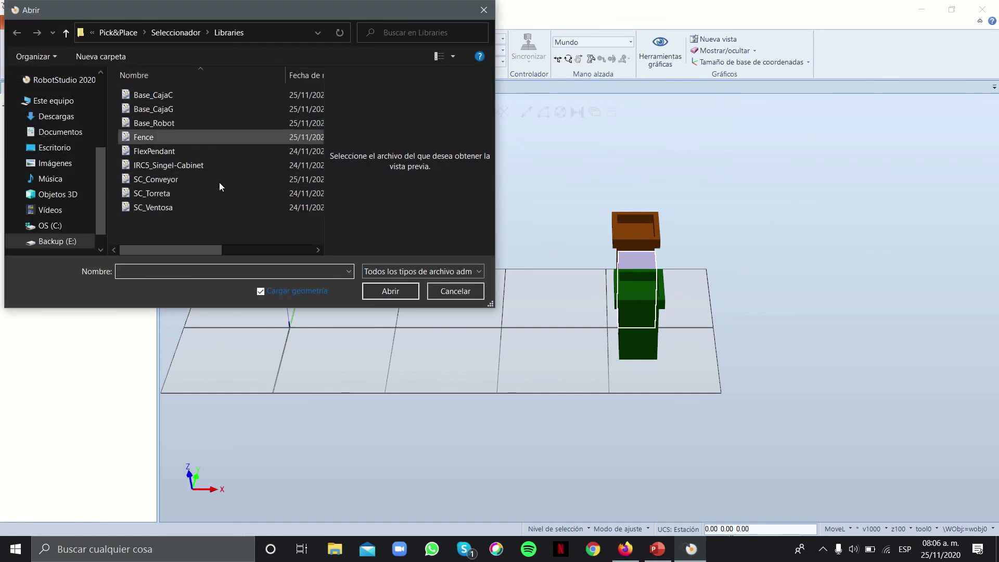
key("Escape")
Disconnect Base_Robot, Base_CajaG and Base_CajaC from their libraries
right_click(47, 156)
left_click(67, 227)
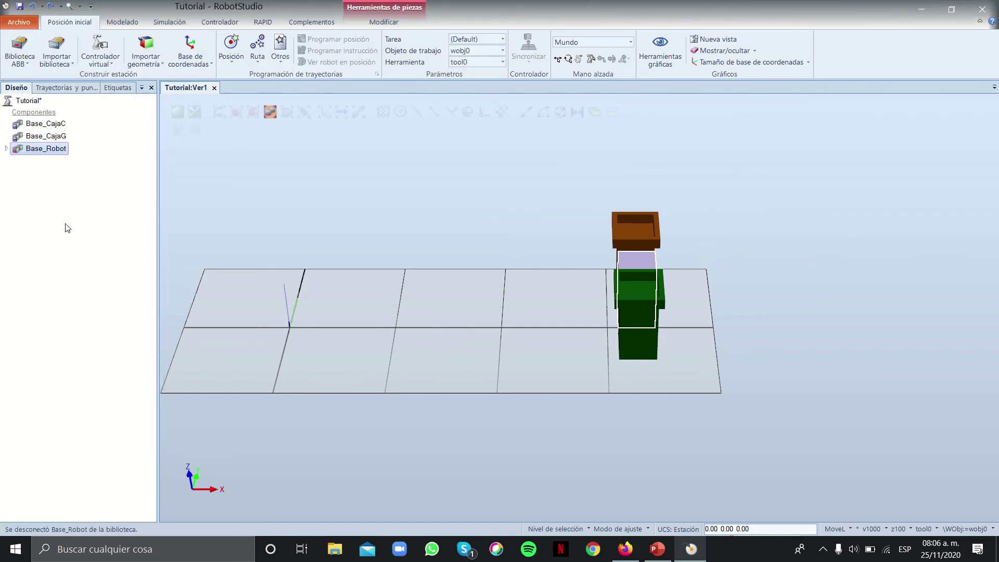
left_click(45, 137)
left_click(52, 125, "shift")
right_click(56, 126)
key("Escape")
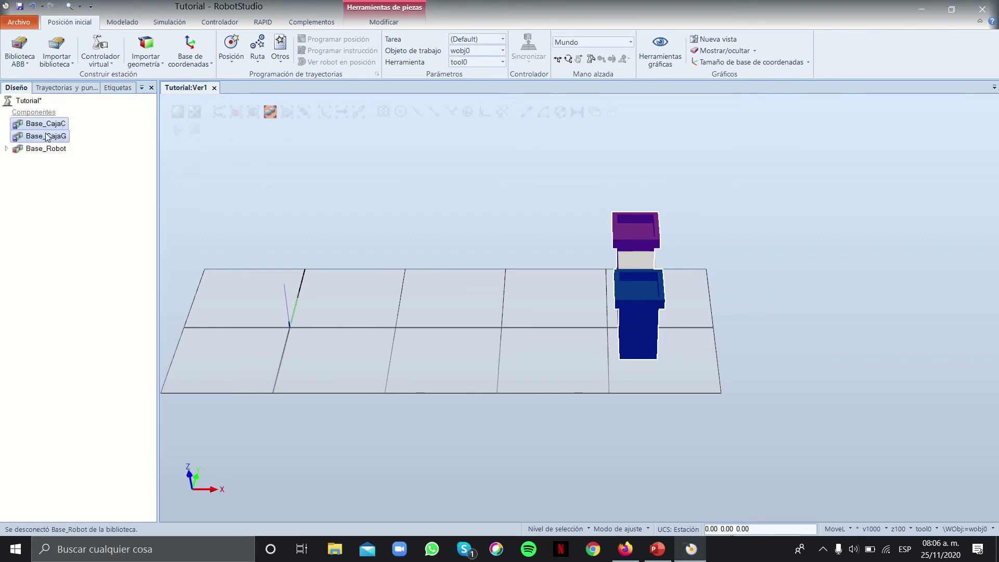
left_click(43, 136)
right_click(43, 136)
left_click(56, 202)
right_click(48, 124)
left_click(68, 187)
right_click(46, 149)
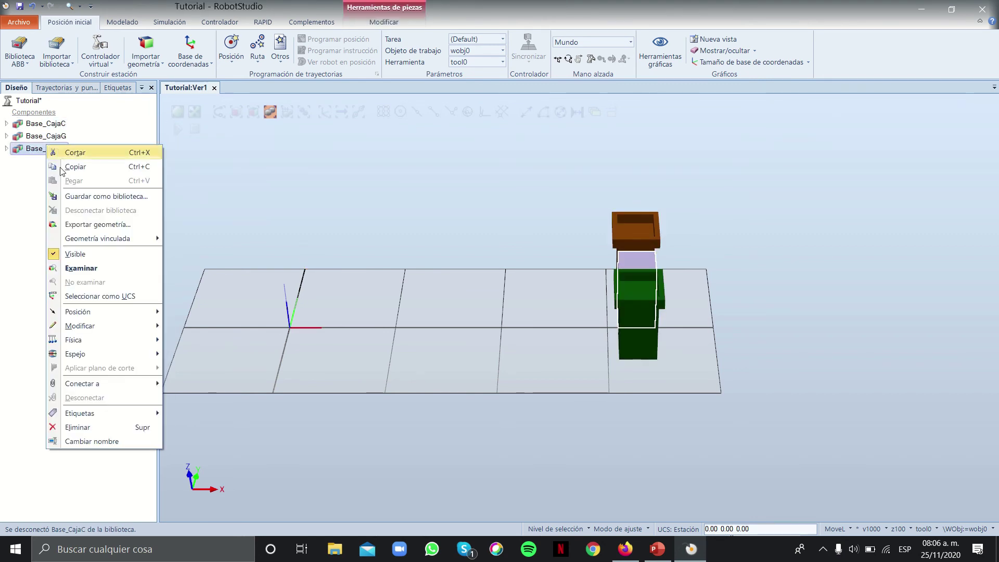
left_click(84, 197)
scroll(77, 124, "up", 3)
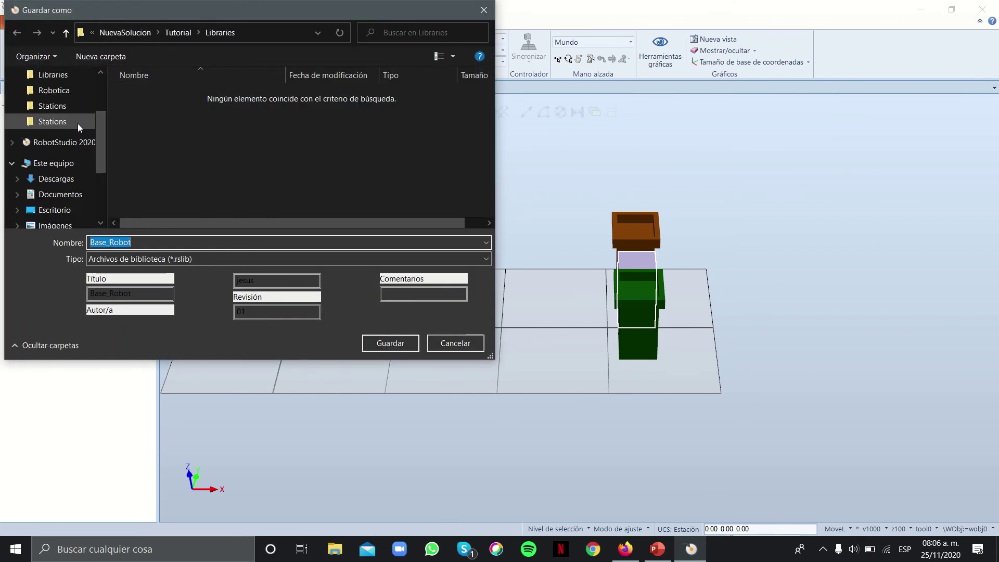
left_click(55, 154)
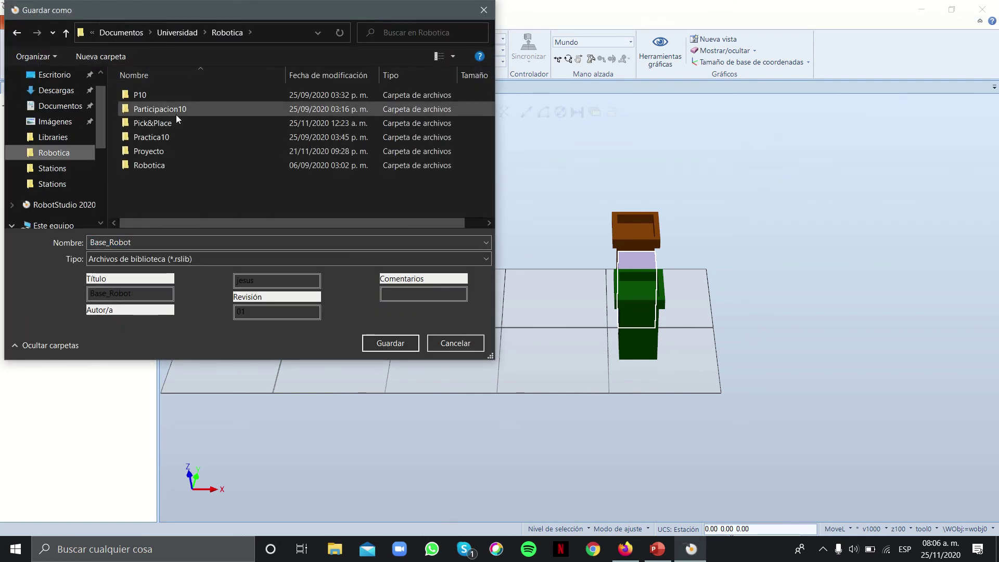
double_click(174, 121)
double_click(158, 110)
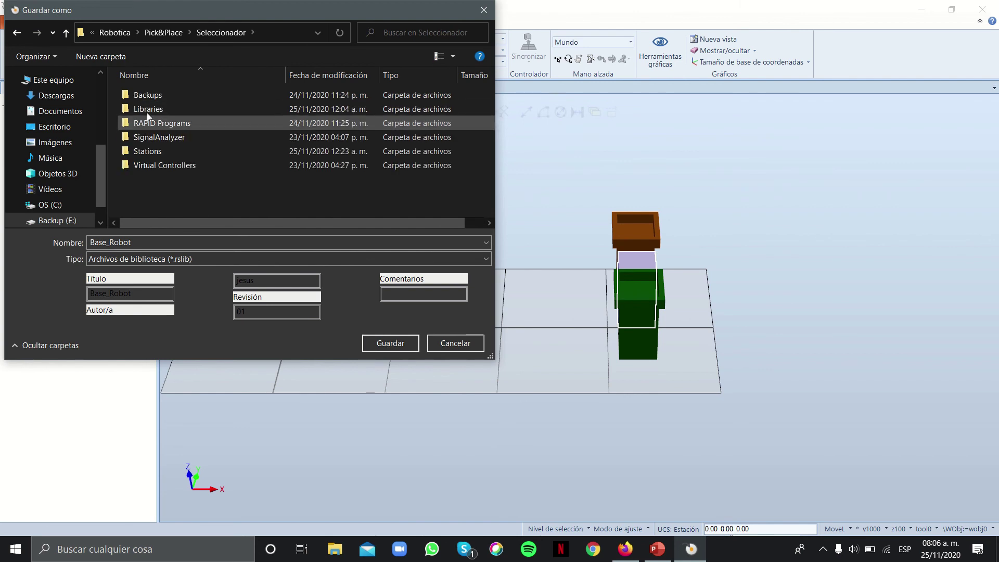
double_click(147, 112)
left_click(454, 344)
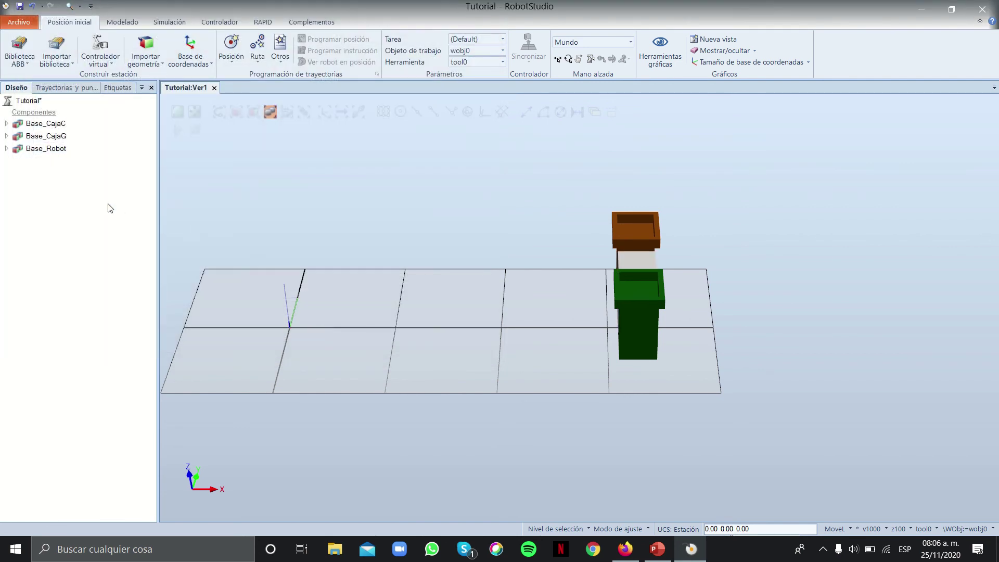
left_click_drag(365, 285, 423, 283, "ctrl+shift")
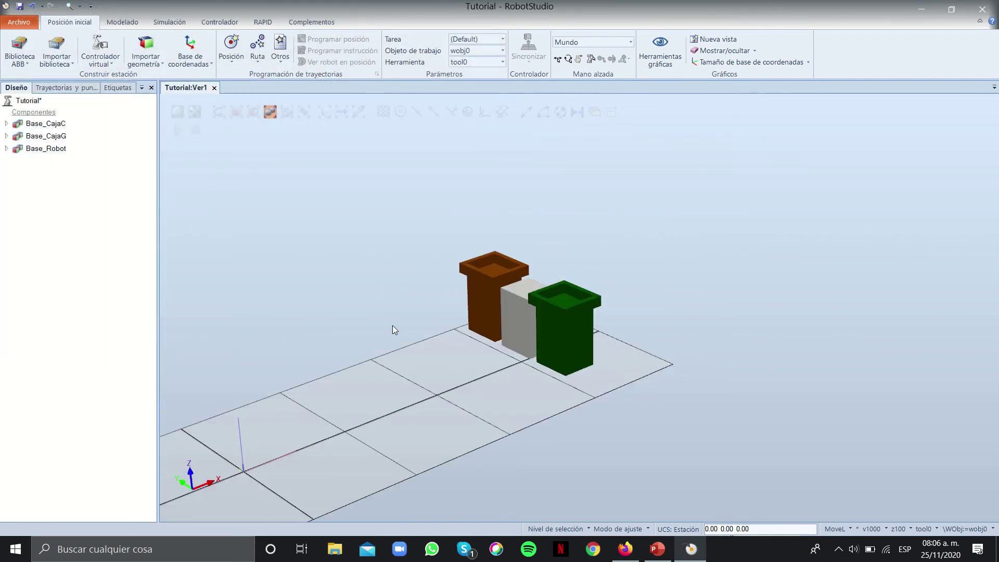
left_click(37, 149)
right_click(37, 149)
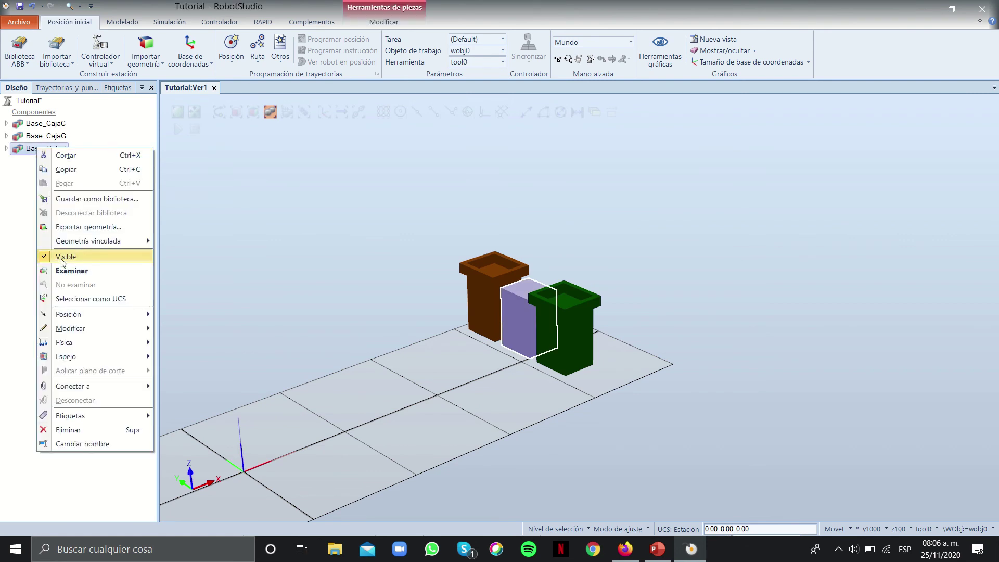
mouse_move(91, 329)
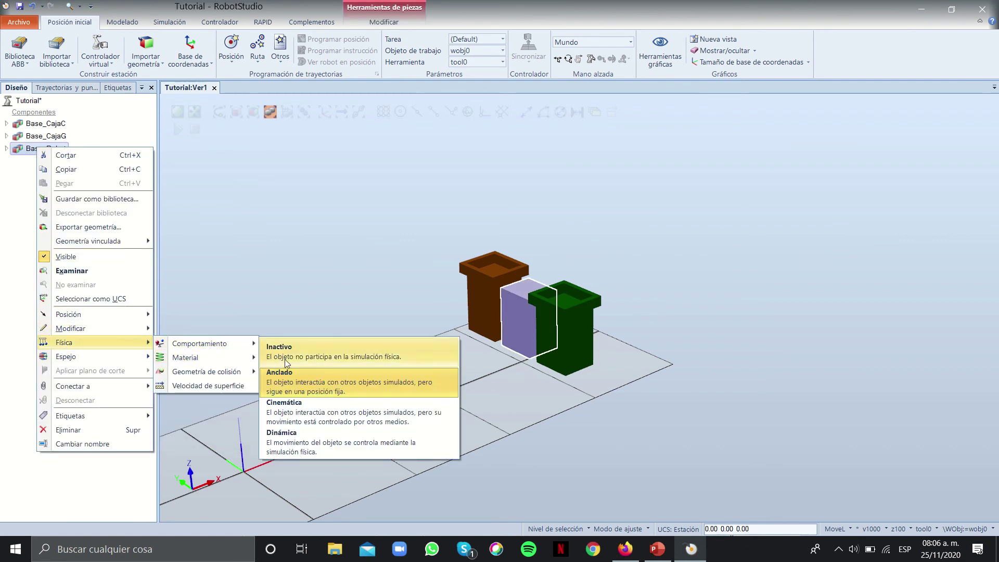
left_click(210, 267)
left_click_drag(210, 267, 279, 274, "ctrl+shift")
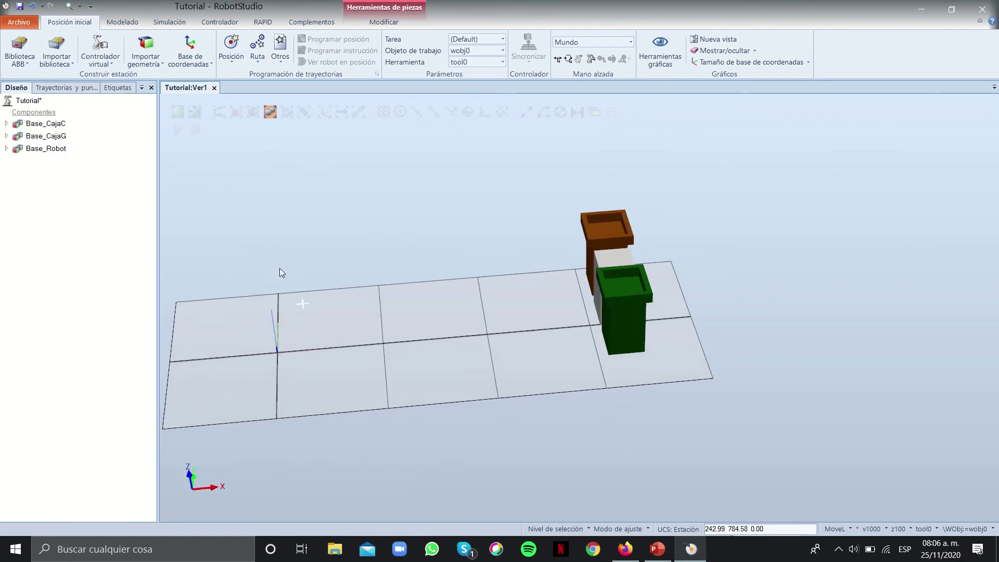
Import the SC_Conveyor library component from the Pick&Place, Seleccionador, Libraries folder into the station
left_click(56, 56)
mouse_move(90, 78)
left_click(83, 148)
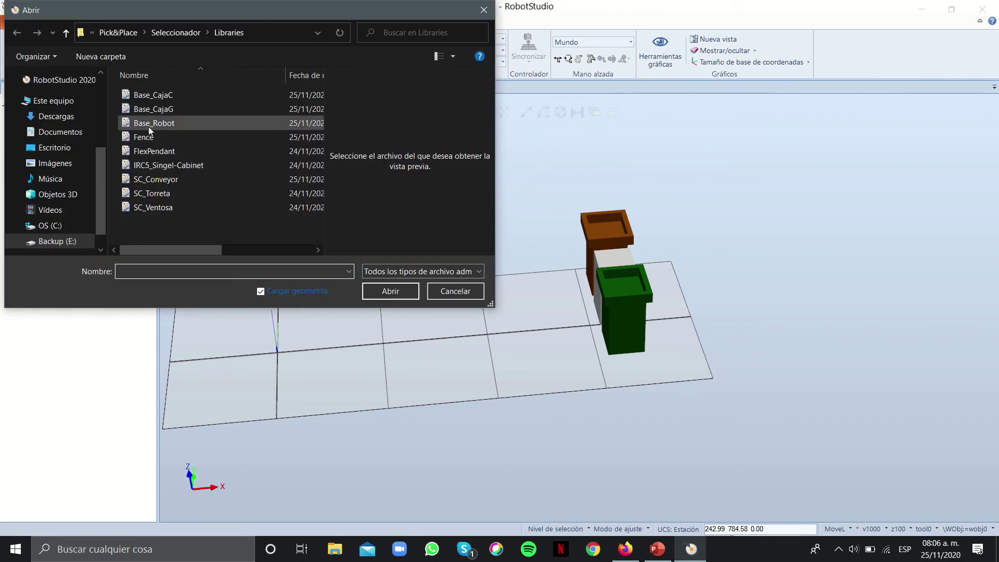
left_click(150, 179)
left_click(402, 292)
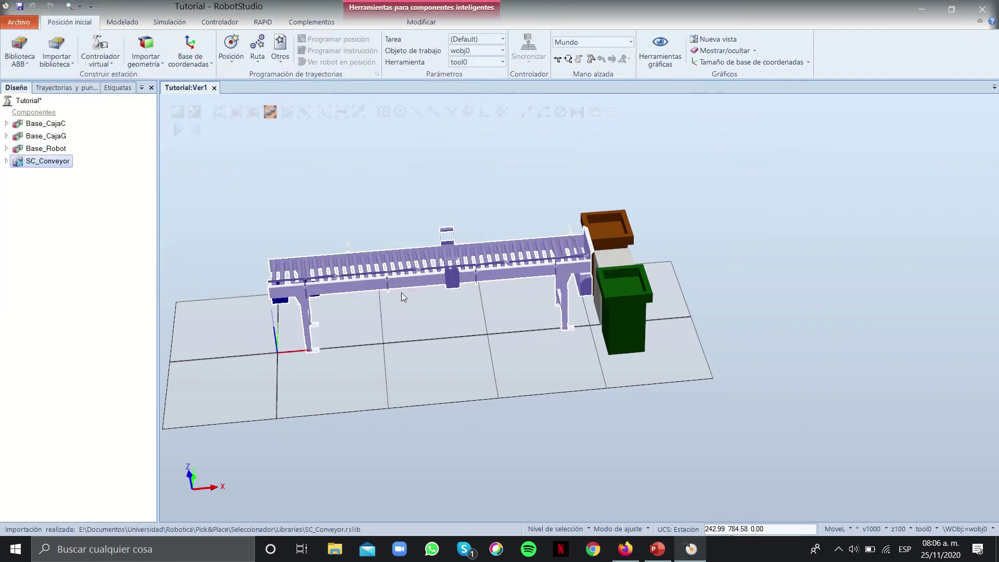
left_click(377, 296)
left_click_drag(345, 367, 450, 364, "ctrl+shift")
right_click(427, 364)
left_click(383, 336)
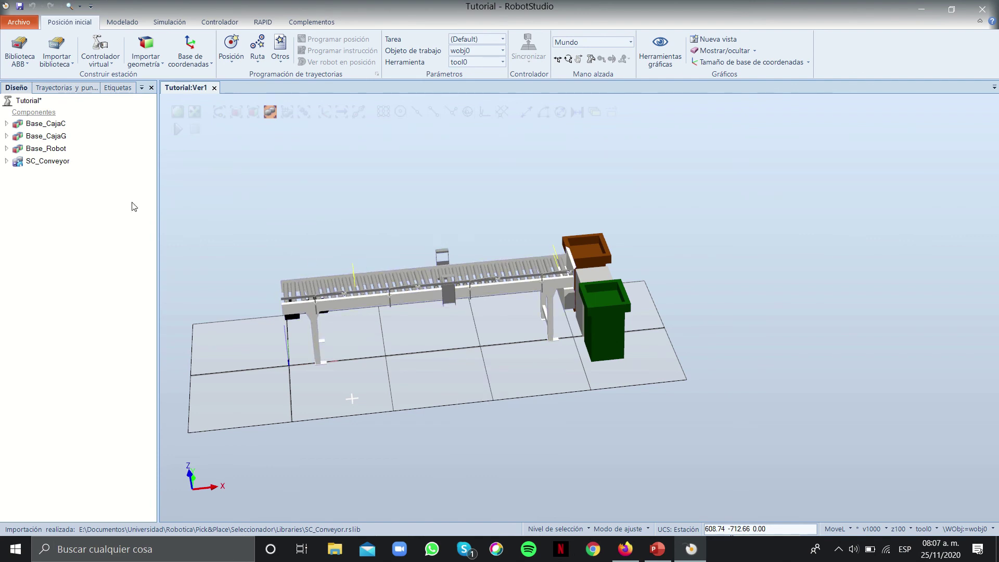
Disconnect SC_Conveyor from its library and expand it to list its subcomponents
right_click(60, 165)
left_click(80, 229)
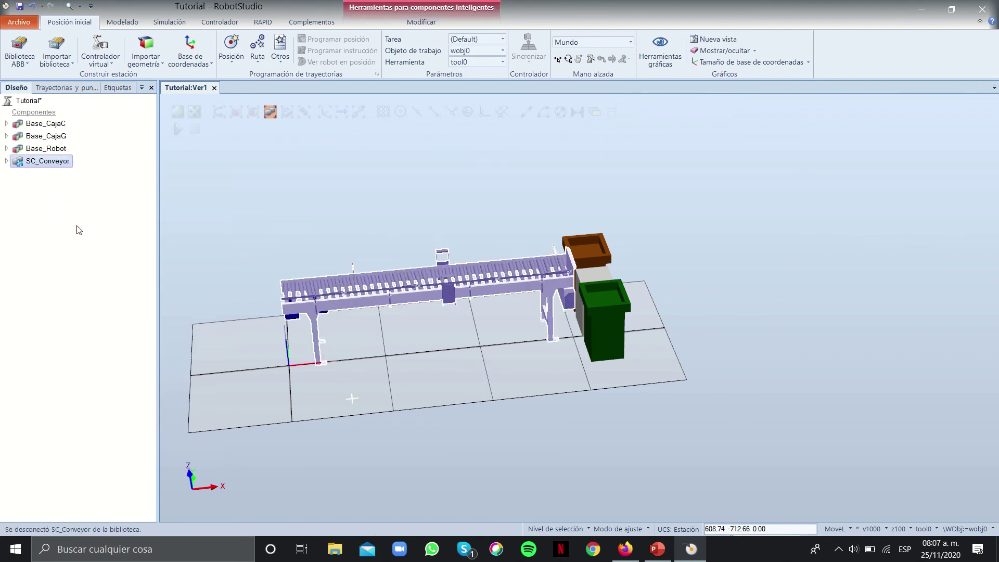
left_click(7, 162)
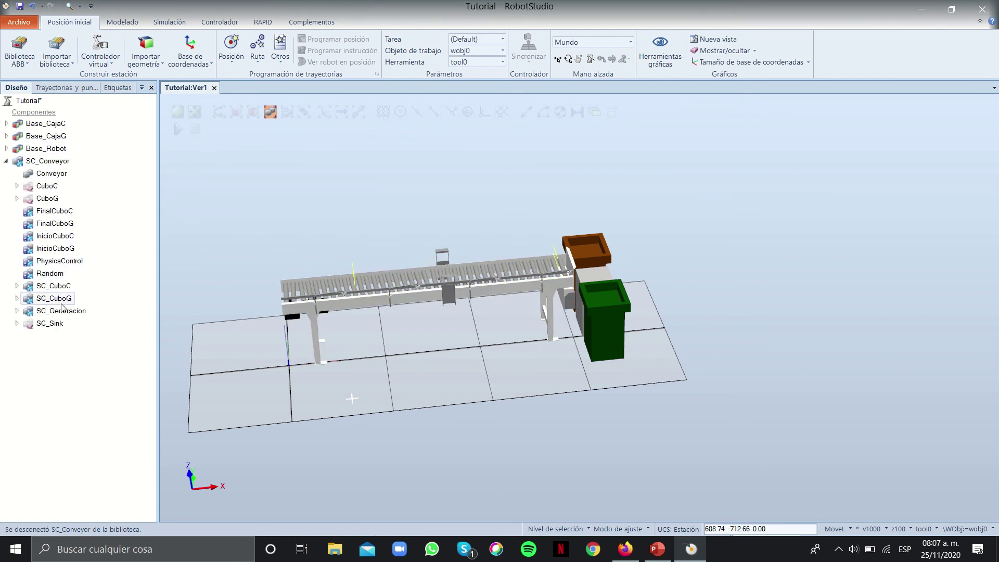
Examine the design diagram of the SC_Conveyor smart component, return to the 3D view and close its properties
right_click(56, 161)
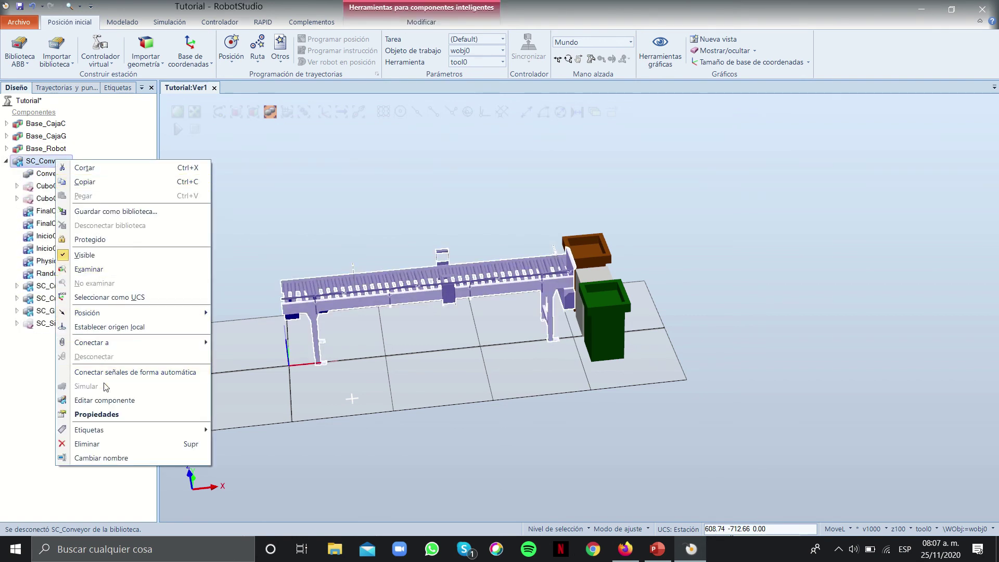
left_click(105, 400)
left_click(214, 125)
mouse_move(377, 495)
left_mouse_down()
mouse_move(688, 494)
mouse_move(363, 493)
left_mouse_up()
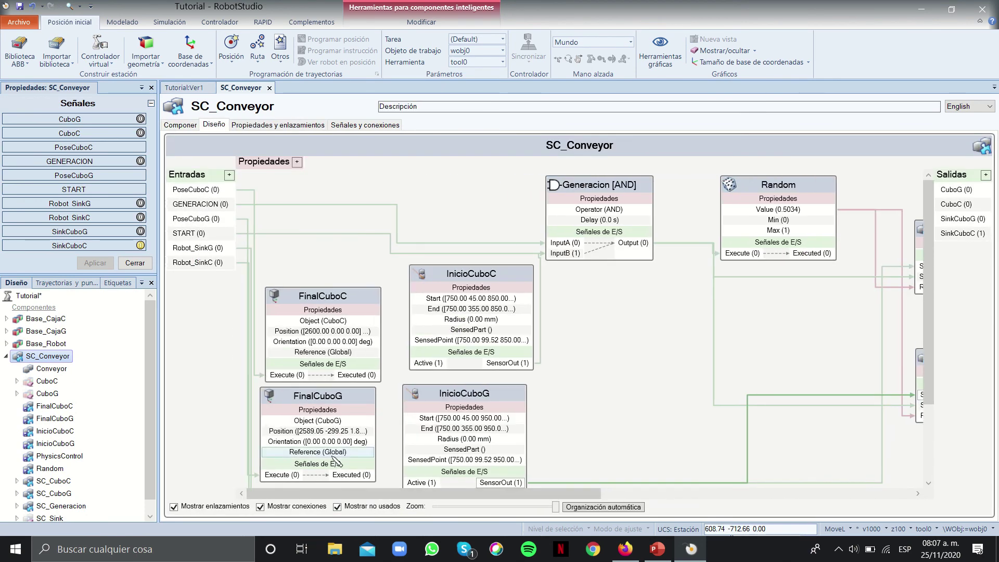
left_click(182, 87)
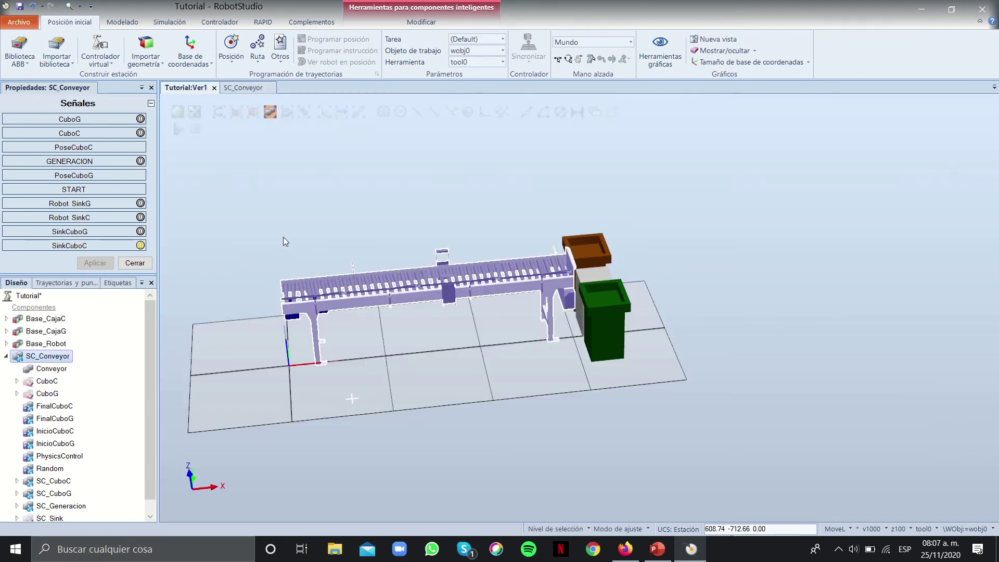
left_click(151, 88)
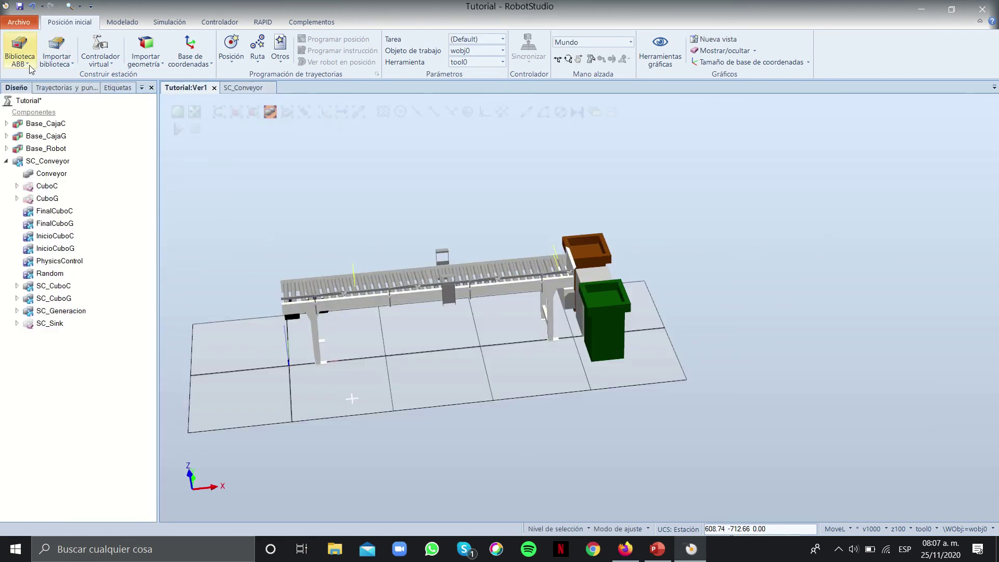
Import the Conveyor Guide equipment with a width of 400 mm
left_click(56, 57)
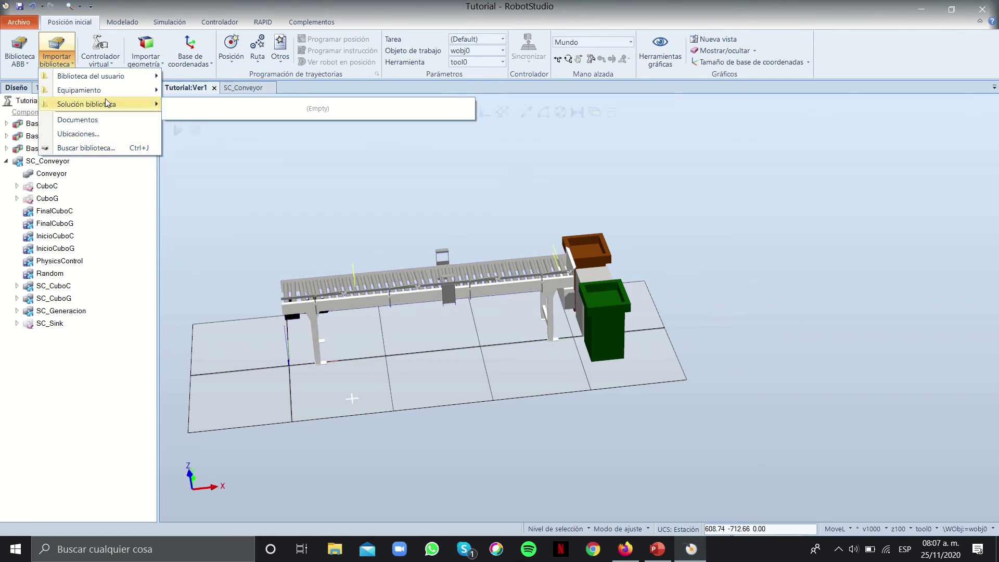
mouse_move(118, 93)
scroll(318, 240, "down", 3)
left_click(319, 239)
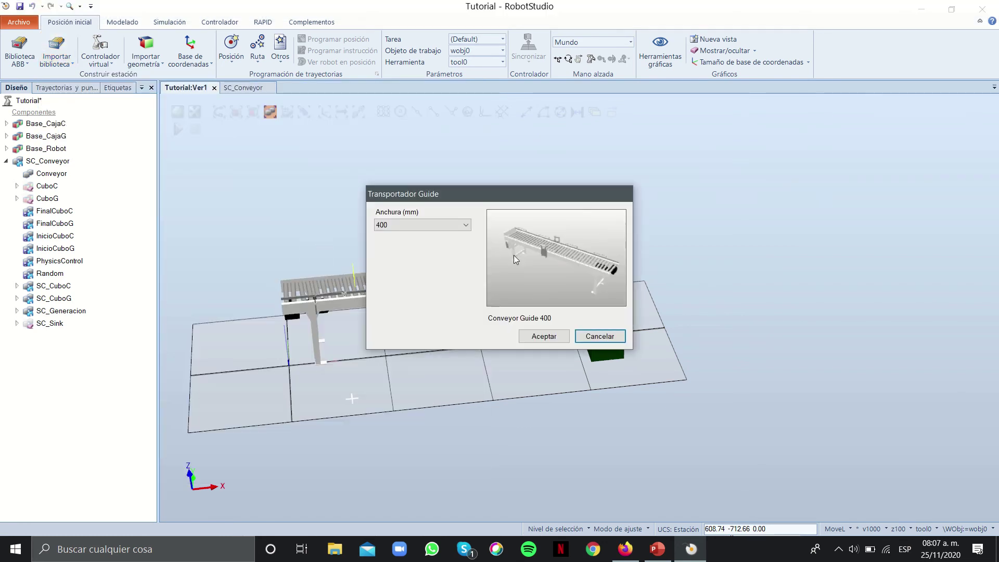
left_click(544, 337)
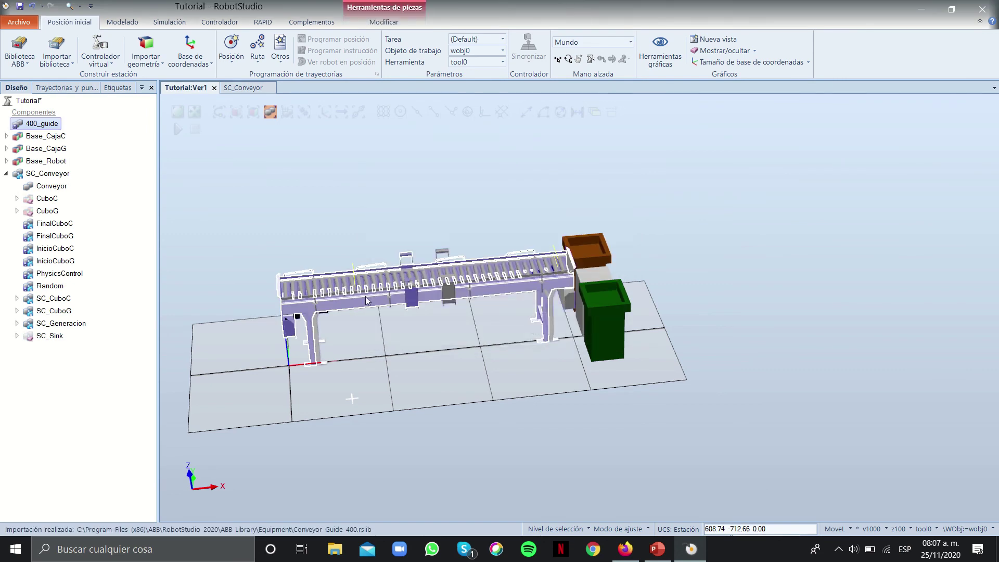
Rename the imported 400_guide conveyor as Conveyor2
right_click(45, 131)
left_click(37, 237)
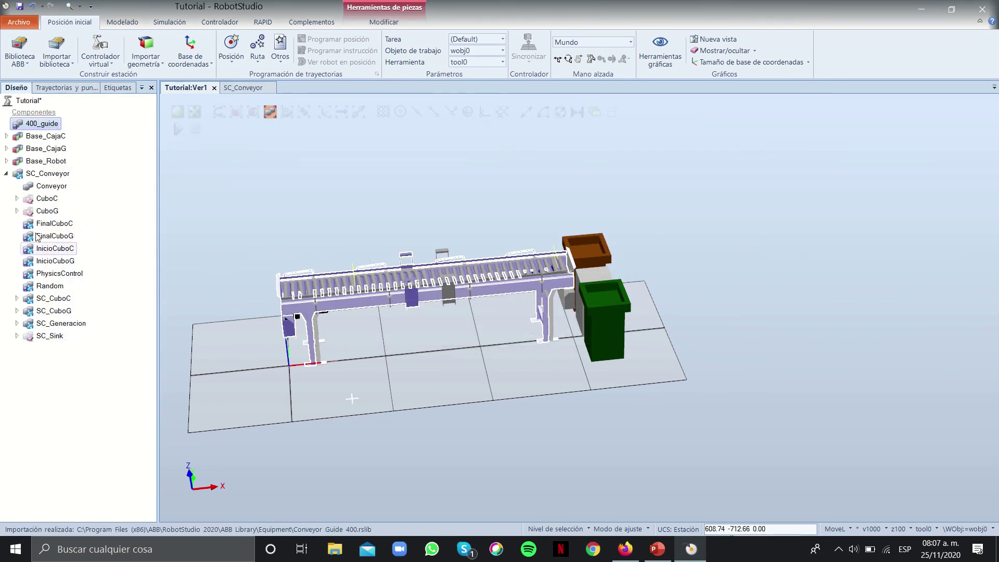
left_click(51, 125)
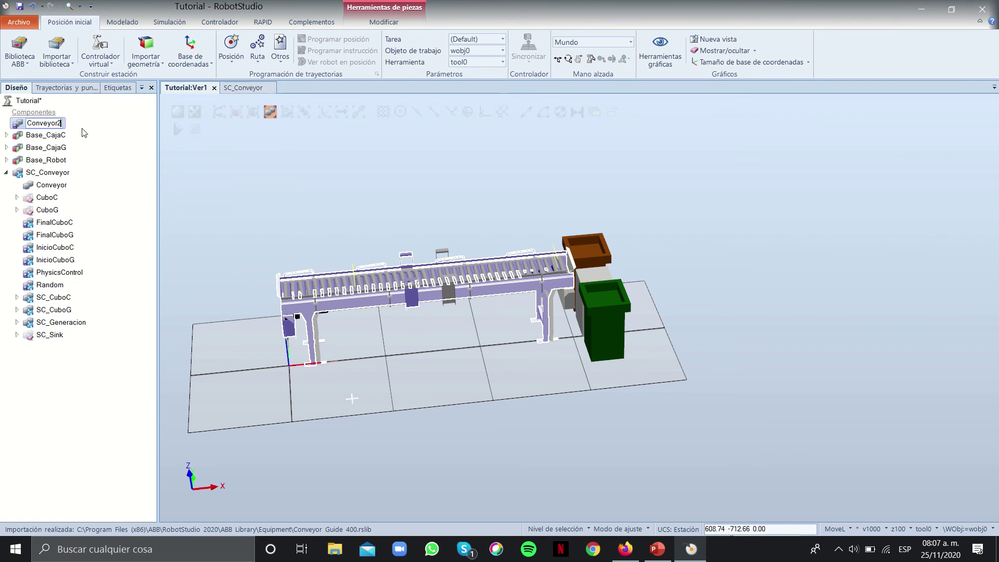
key("Return")
left_click(240, 366)
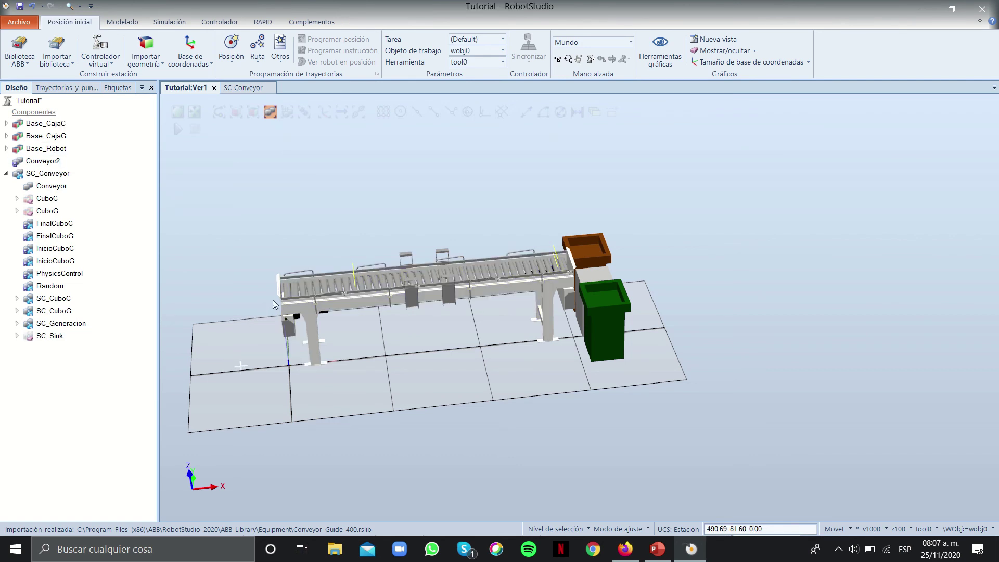
Move Conveyor2 freehand along the negative X axis until it stands clear of the SC_Conveyor conveyor
left_click(43, 160)
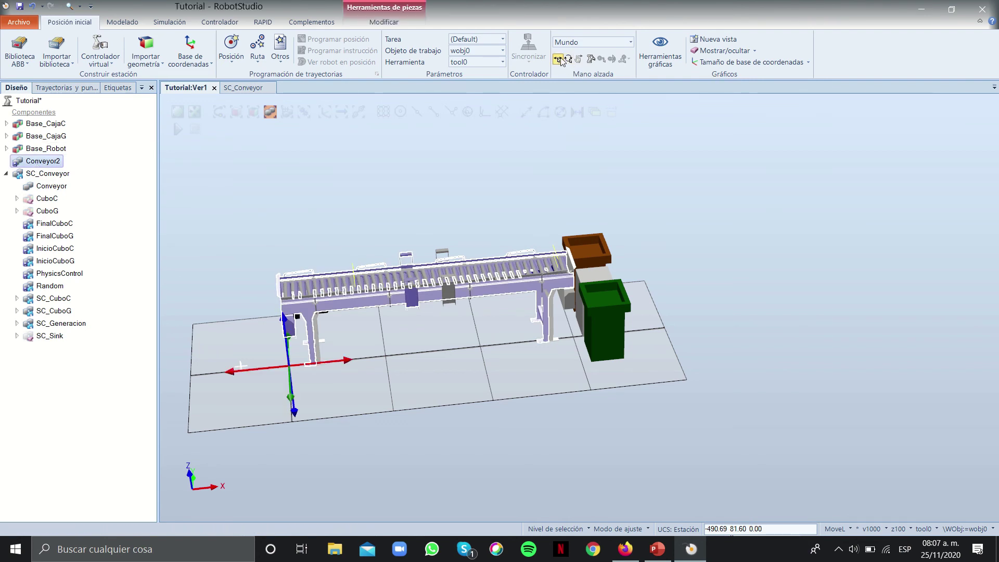
left_click(359, 364)
left_click(43, 161)
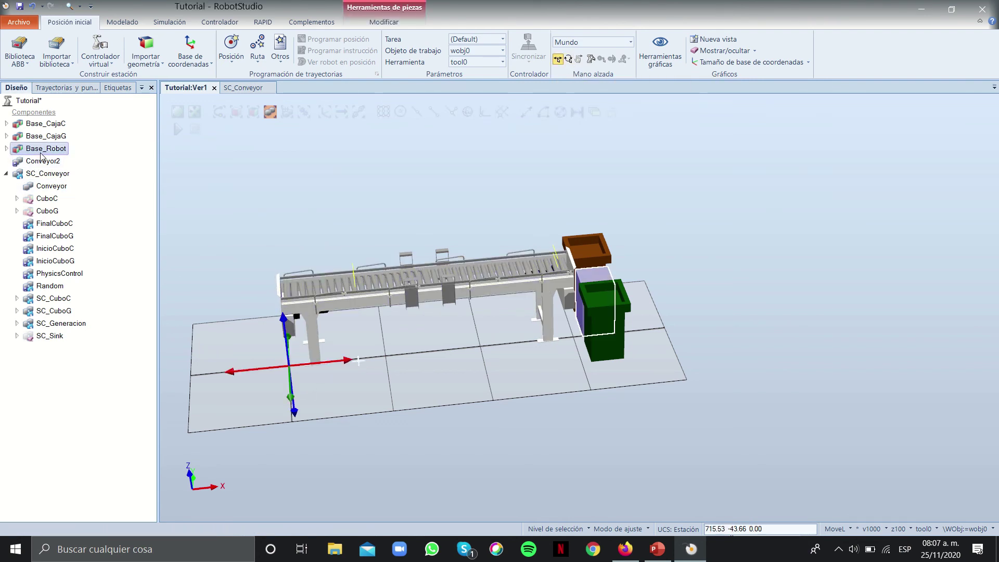
left_click_drag(335, 370, 19, 381)
left_click_drag(224, 388, 412, 370, "ctrl")
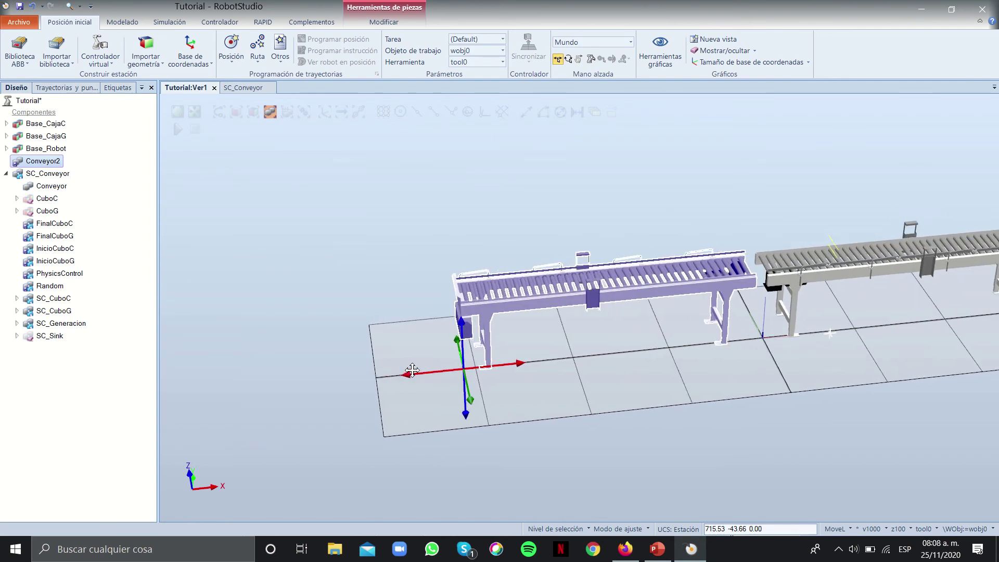
left_click(529, 336)
right_click(523, 299)
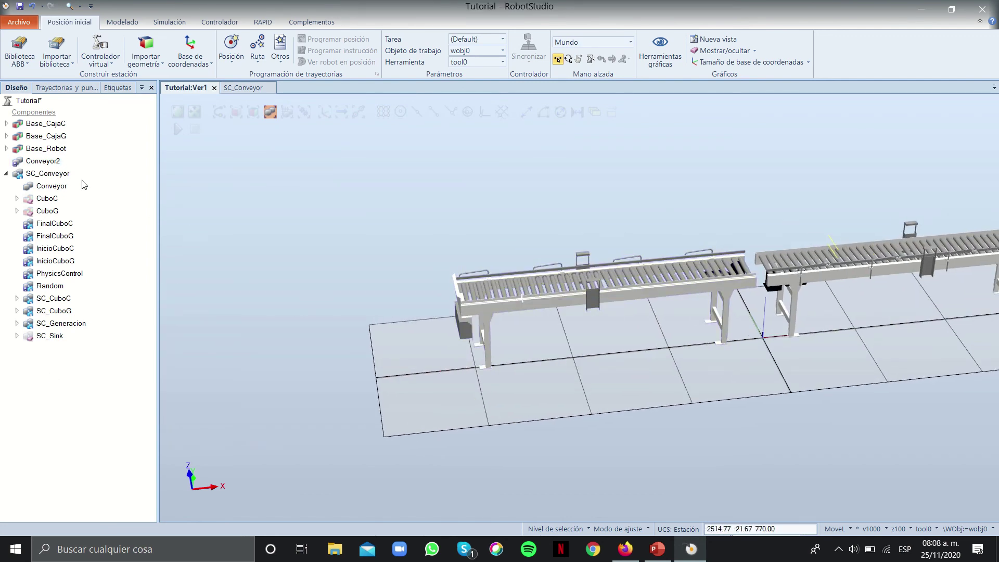
Rotate Conveyor2 by 180 degrees about its local Z axis
right_click(59, 164)
mouse_move(90, 332)
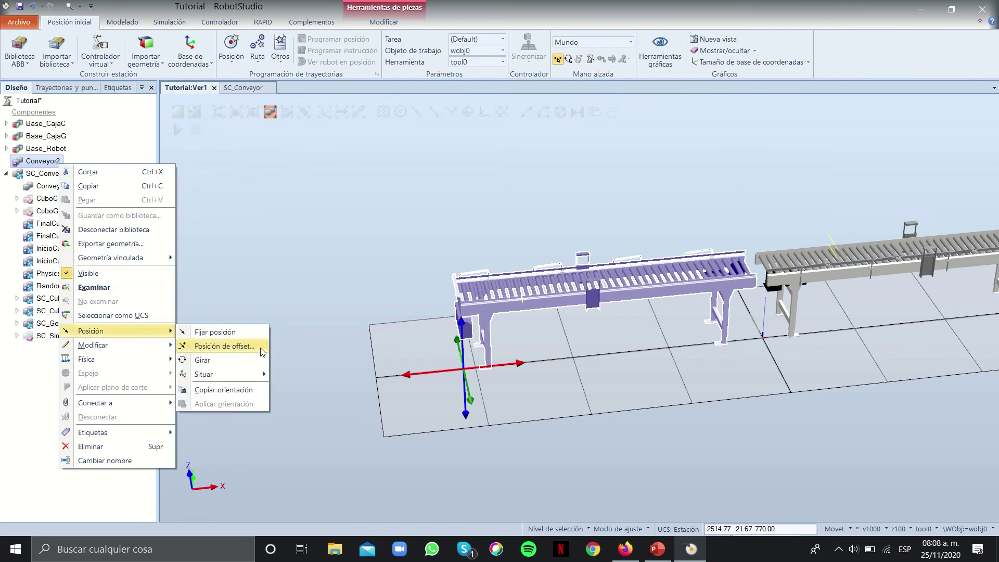
left_click(229, 360)
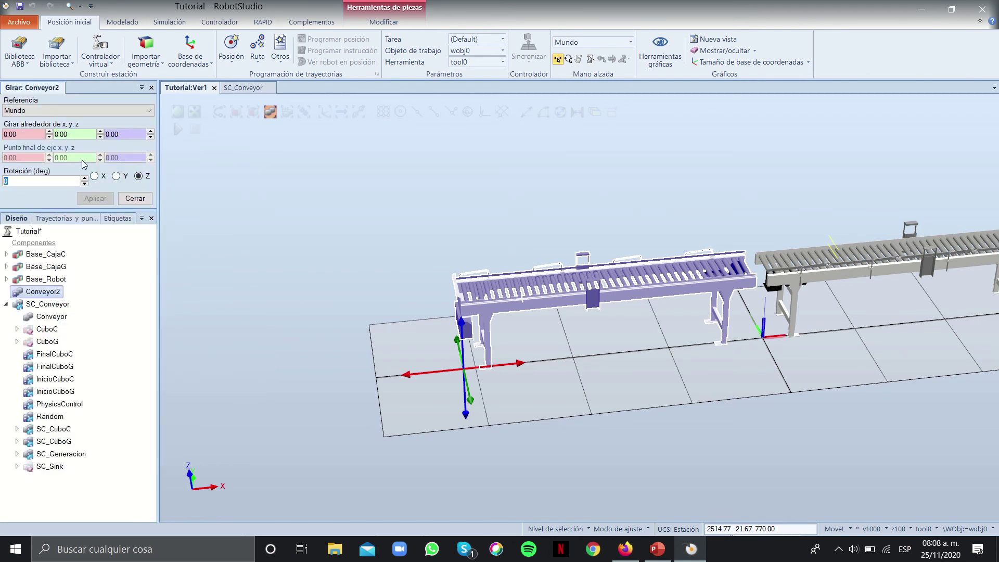
left_click(80, 111)
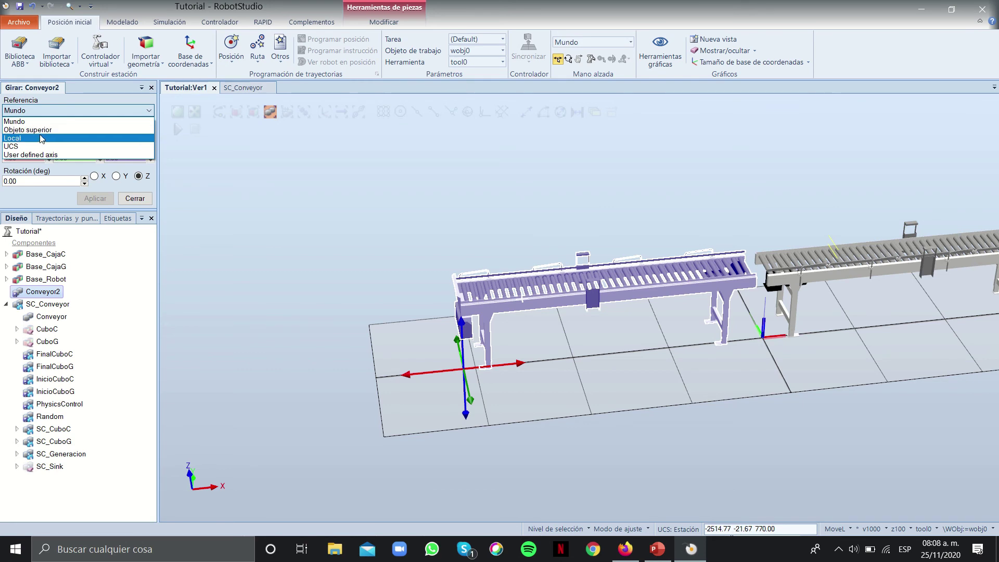
left_click(15, 134)
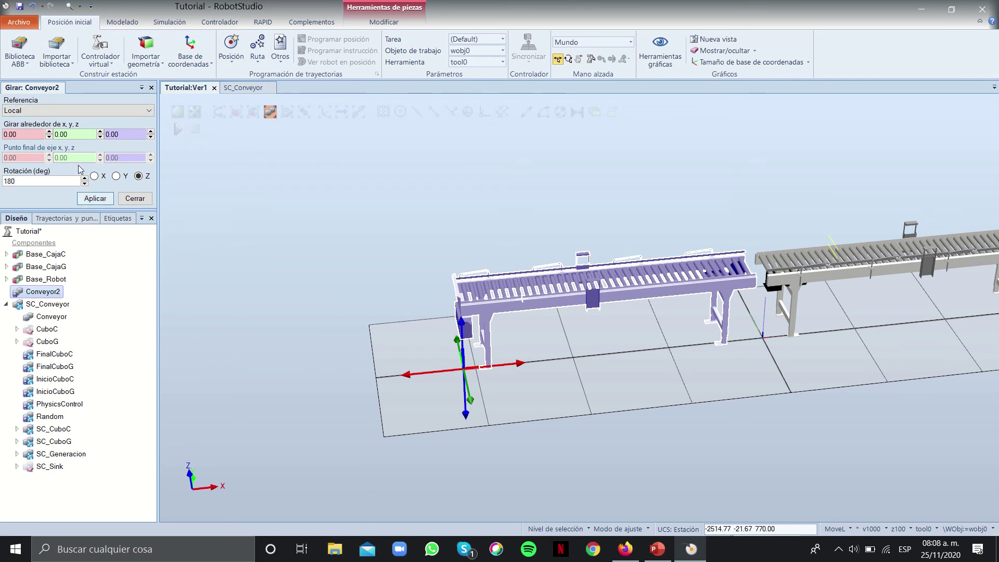
left_click(103, 200)
left_click(134, 198)
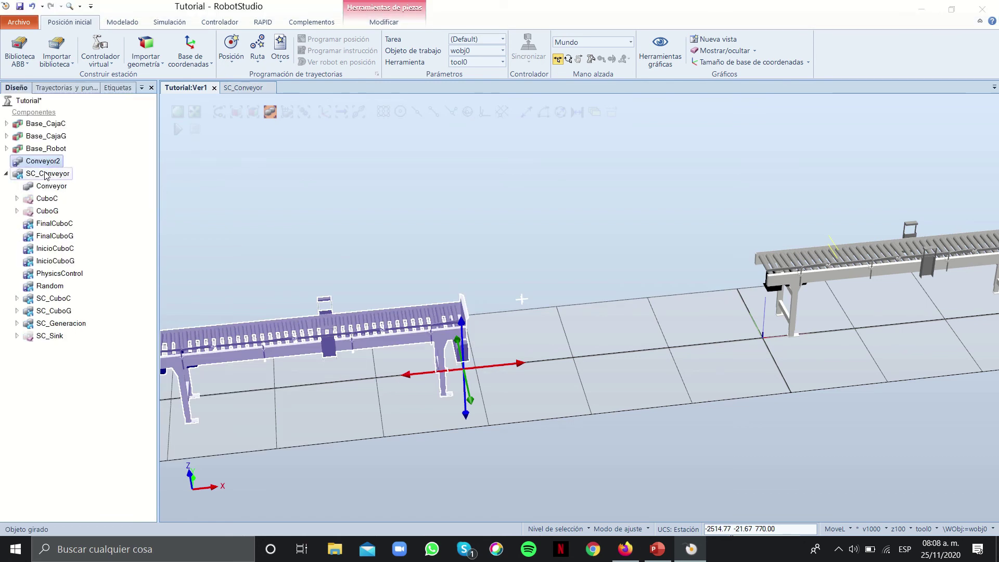
Try to place Conveyor2 by one point, translating only along Y from 0, 0, 0 to a point near the station origin
right_click(51, 163)
mouse_move(83, 334)
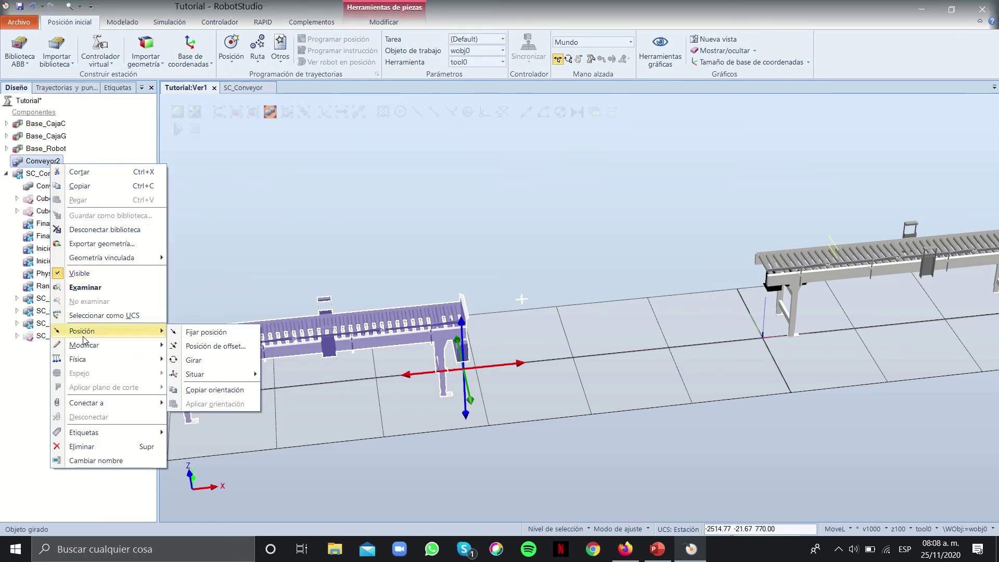
mouse_move(208, 374)
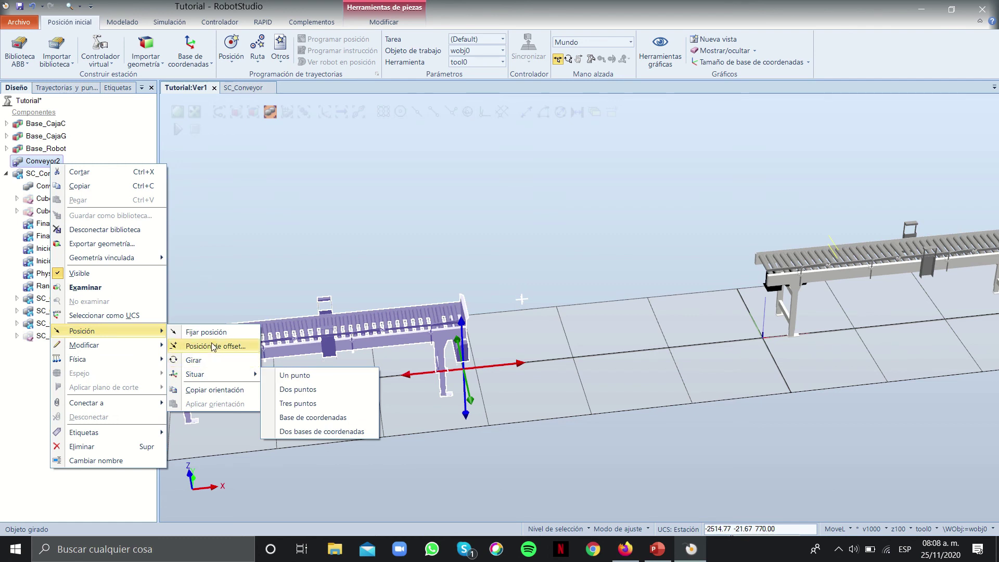
left_click(297, 374)
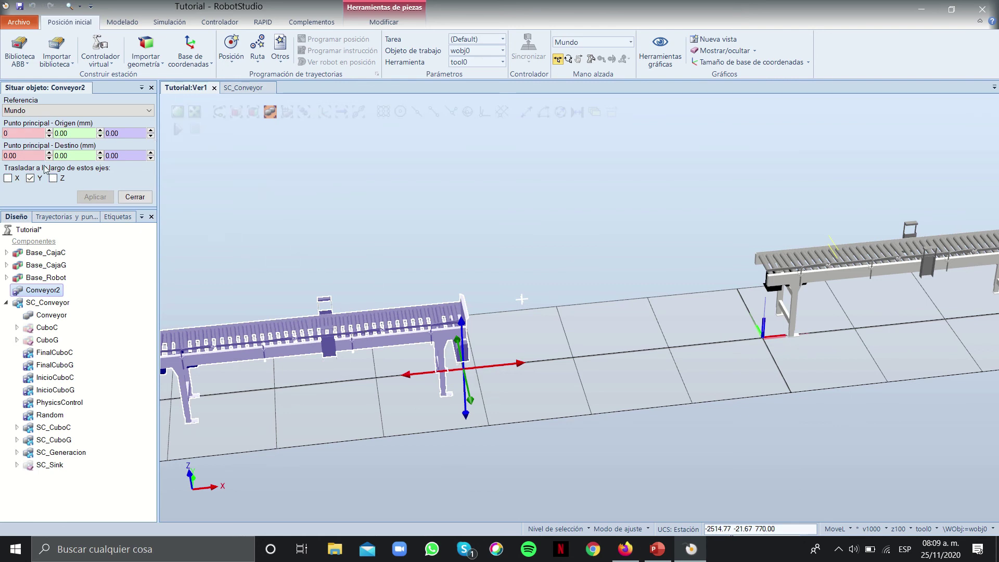
scroll(505, 393, "up", 3)
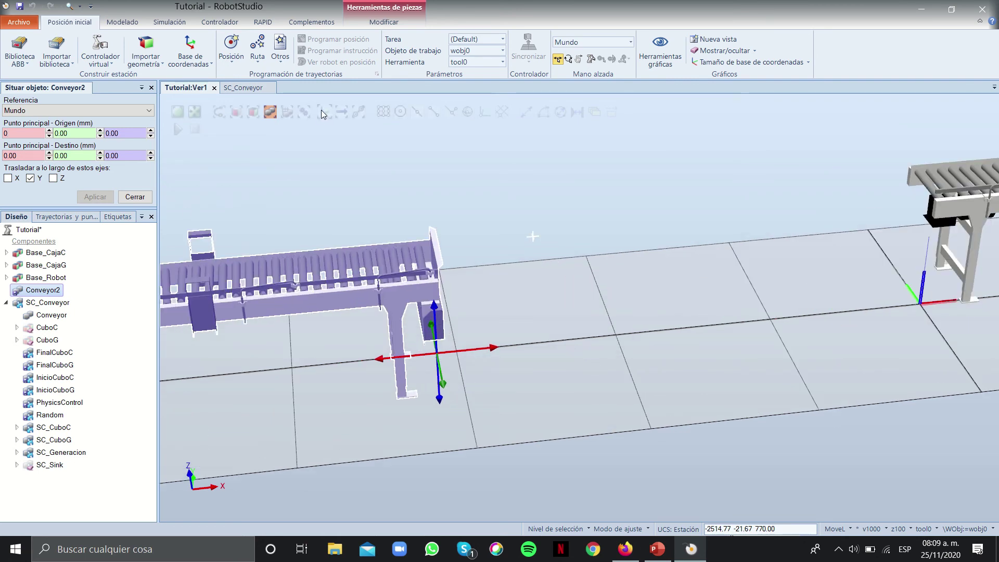
left_click(382, 112)
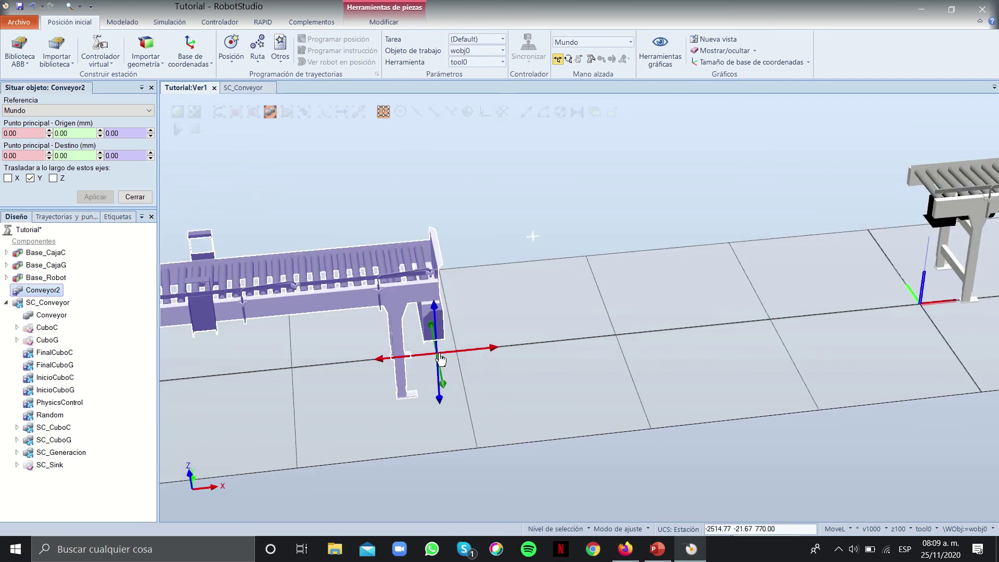
left_click(24, 155)
type("0")
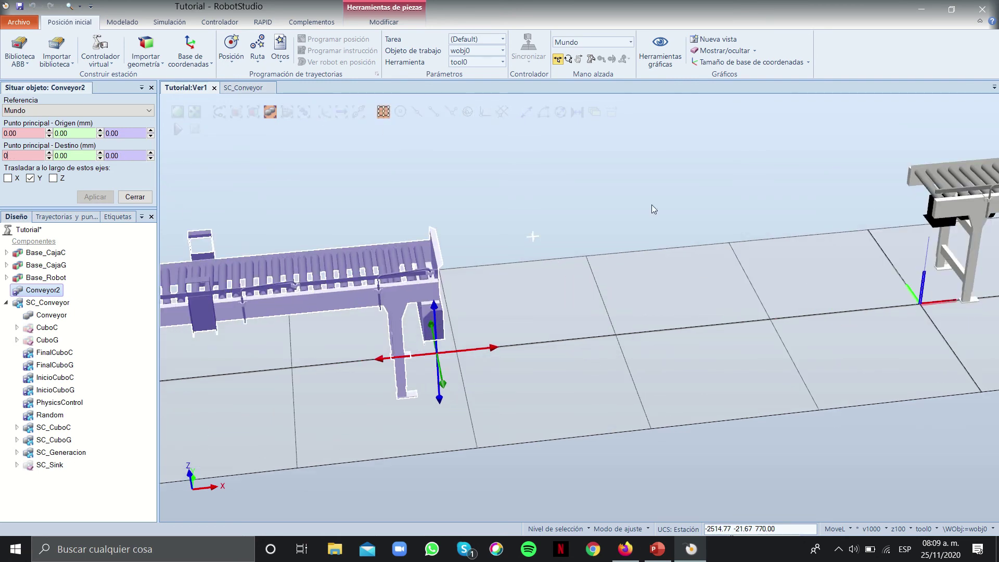
left_click(919, 306)
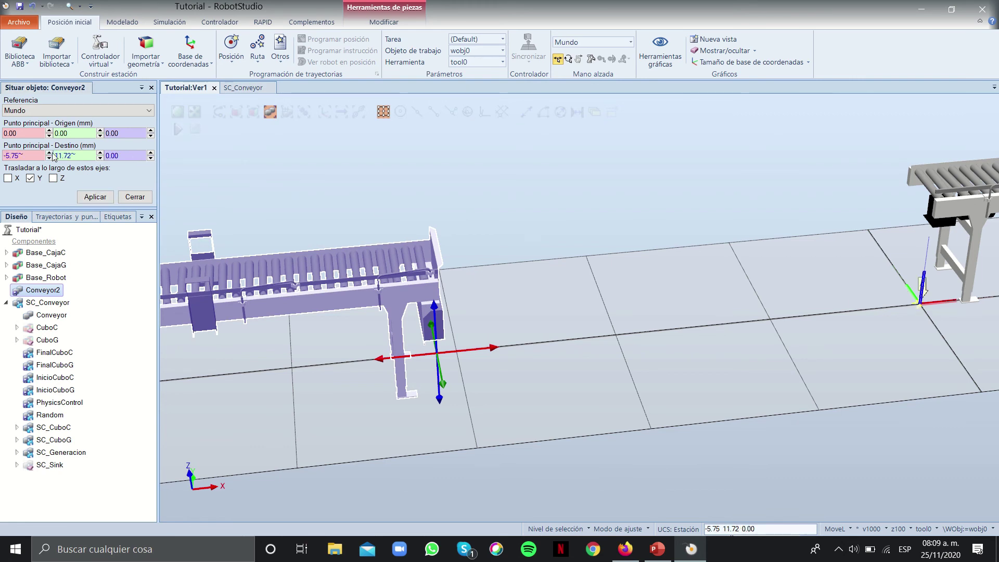
left_click(99, 197)
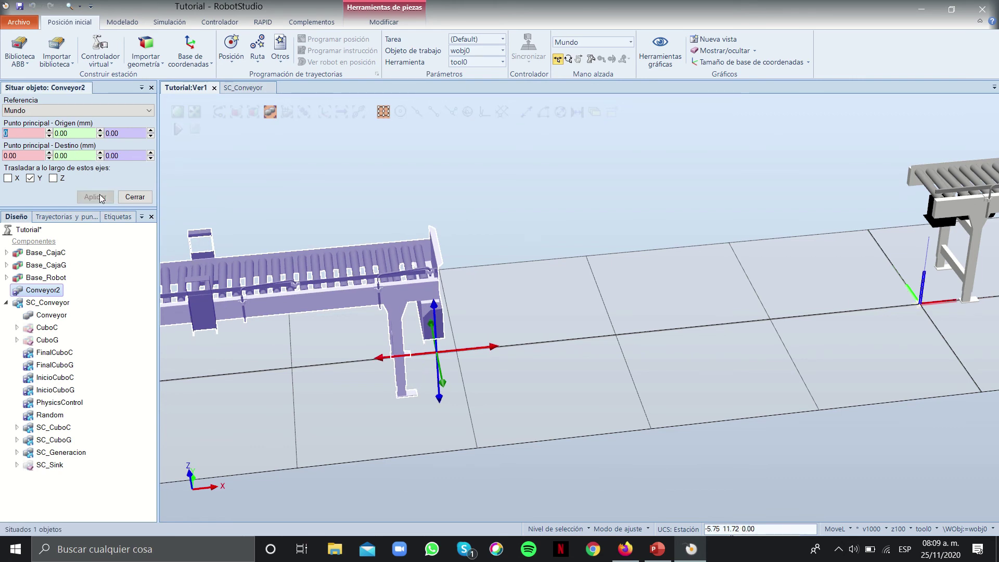
left_click(134, 197)
Try to place Conveyor2 by one point along X, Y and Z, from 0, 0, 0 to 0, -40, 770 mm
left_click(41, 160)
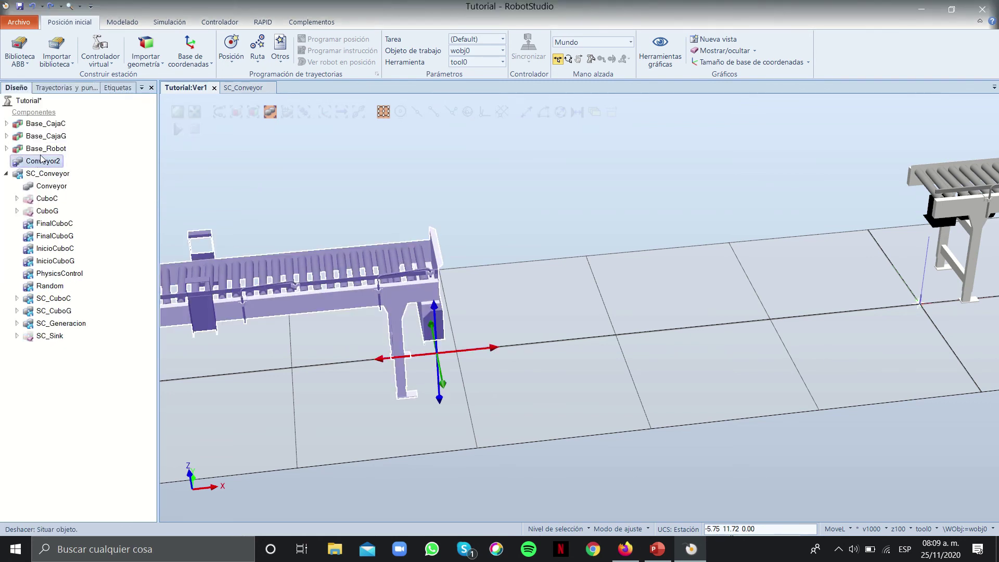
right_click(35, 151)
left_click(24, 161)
right_click(34, 162)
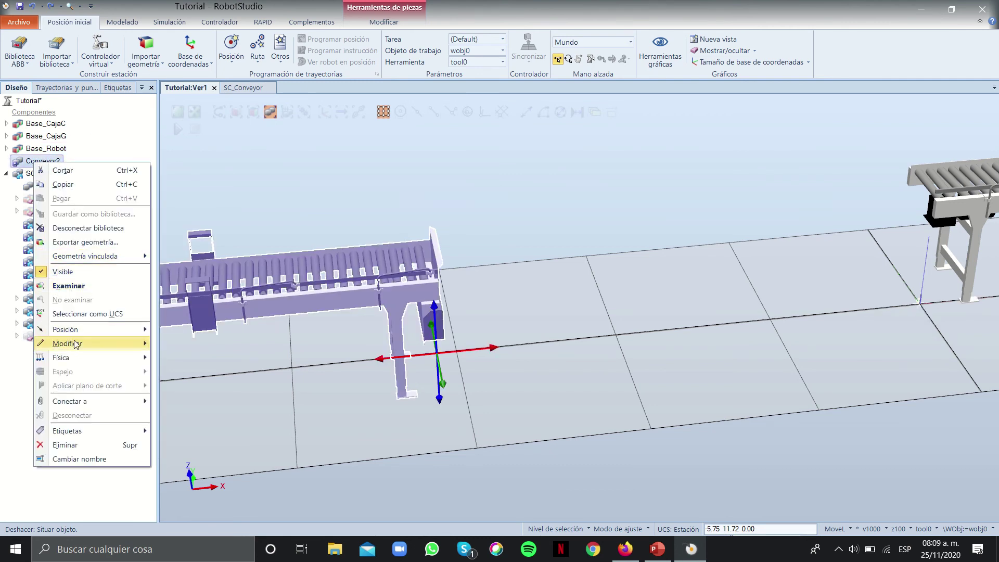
mouse_move(73, 330)
mouse_move(198, 374)
left_click(263, 375)
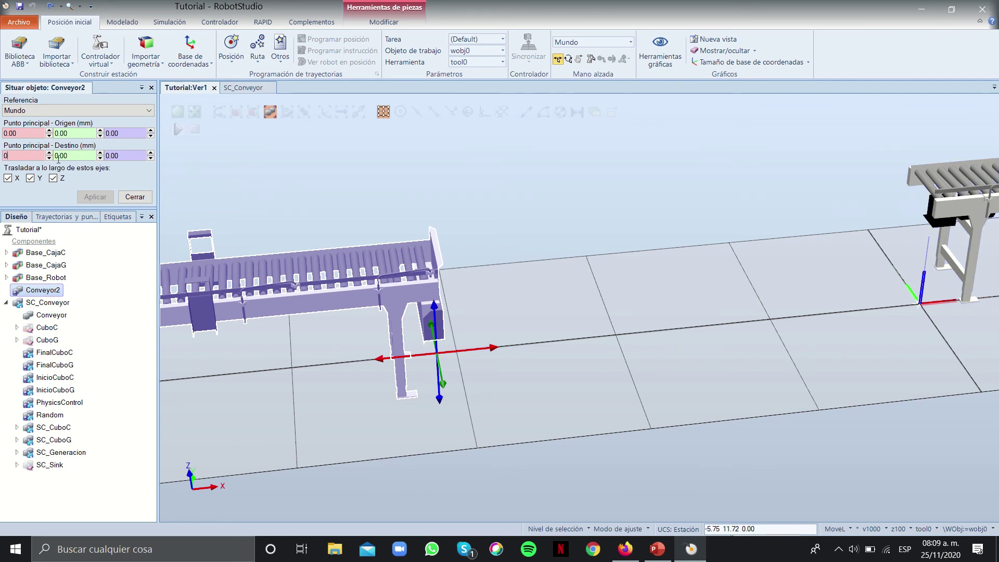
left_click(937, 201)
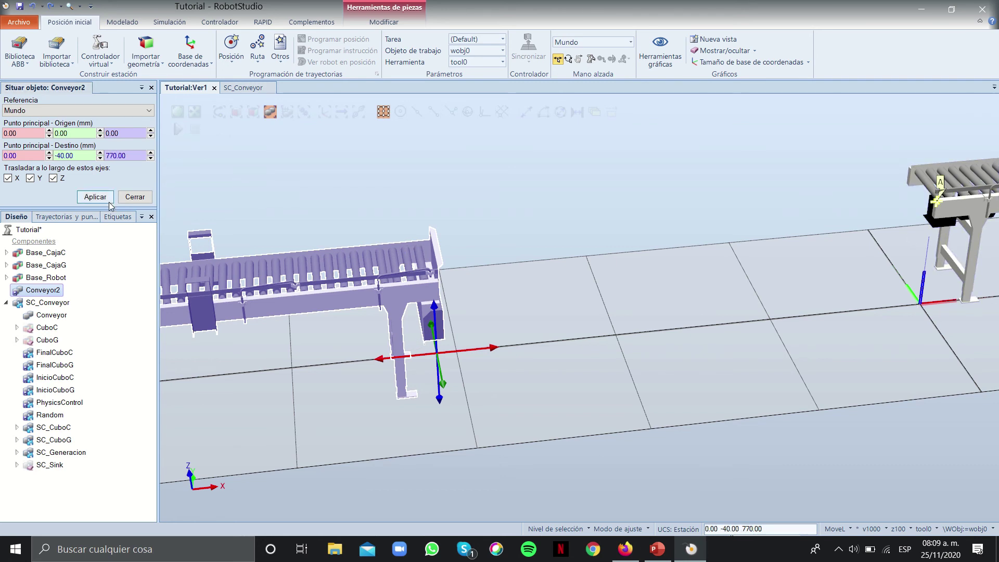
left_click(108, 200)
left_click_drag(509, 326, 600, 347, "ctrl+shift")
right_click(600, 346)
key("Escape")
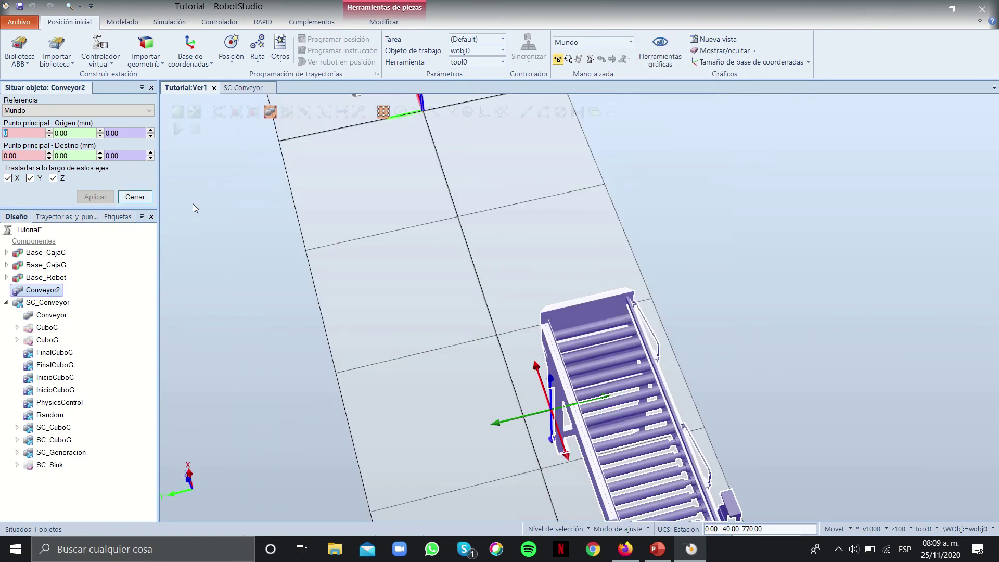
left_click(135, 196)
left_click(424, 307)
left_click_drag(423, 308, 344, 316, "ctrl+shift")
Offset the position of Conveyor2 by 400 mm along the world Y axis
left_click(345, 315)
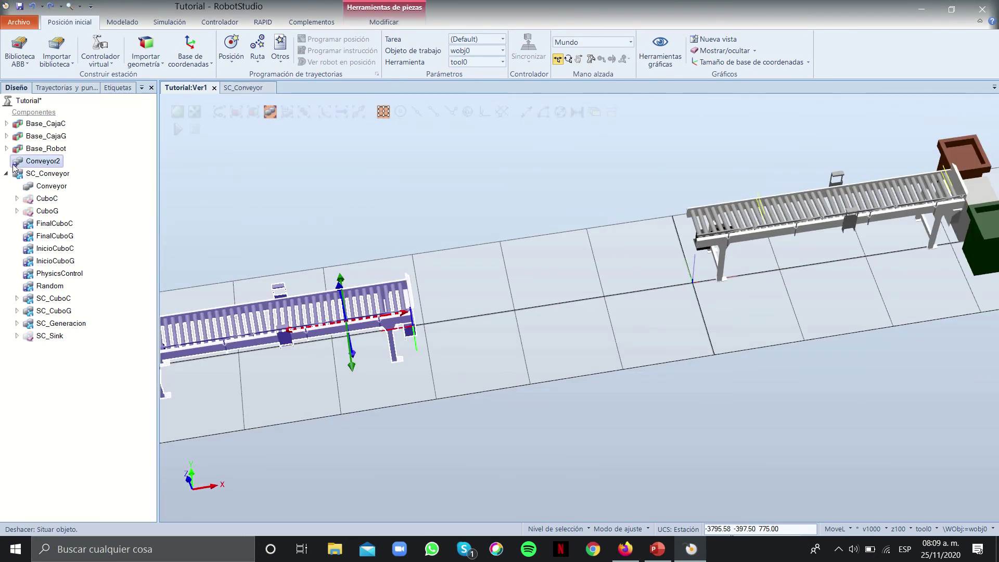
right_click(38, 166)
mouse_move(79, 330)
left_click(267, 345)
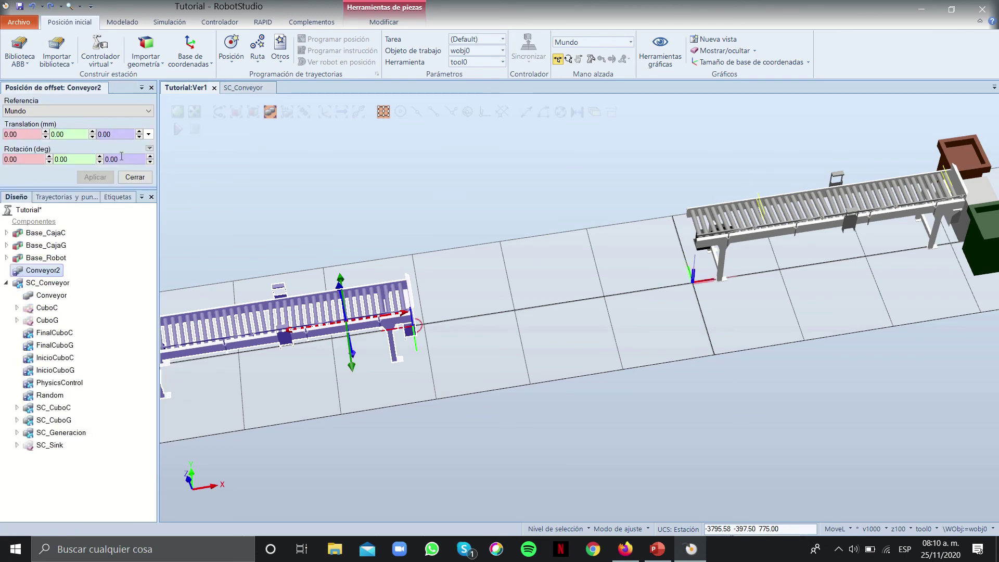
type("400")
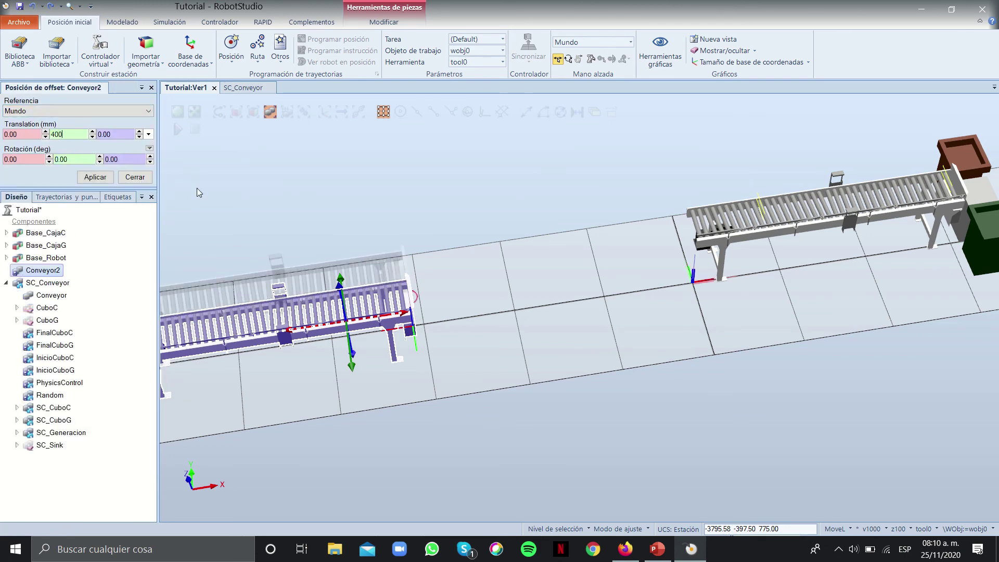
left_click(95, 177)
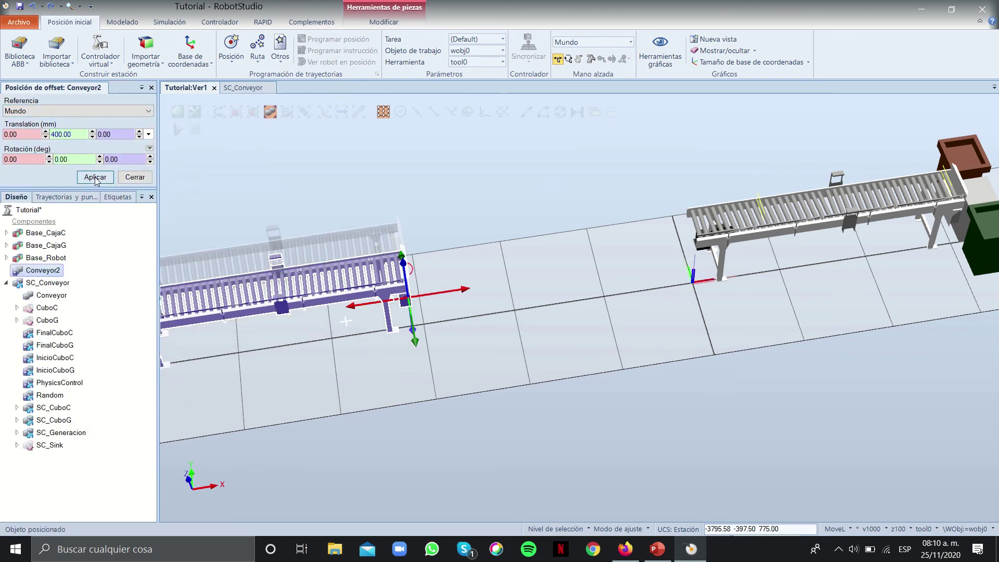
left_click(134, 177)
scroll(591, 336, "down", 2)
left_click_drag(623, 307, 598, 329, "ctrl+shift")
right_click(599, 329)
left_click(563, 353)
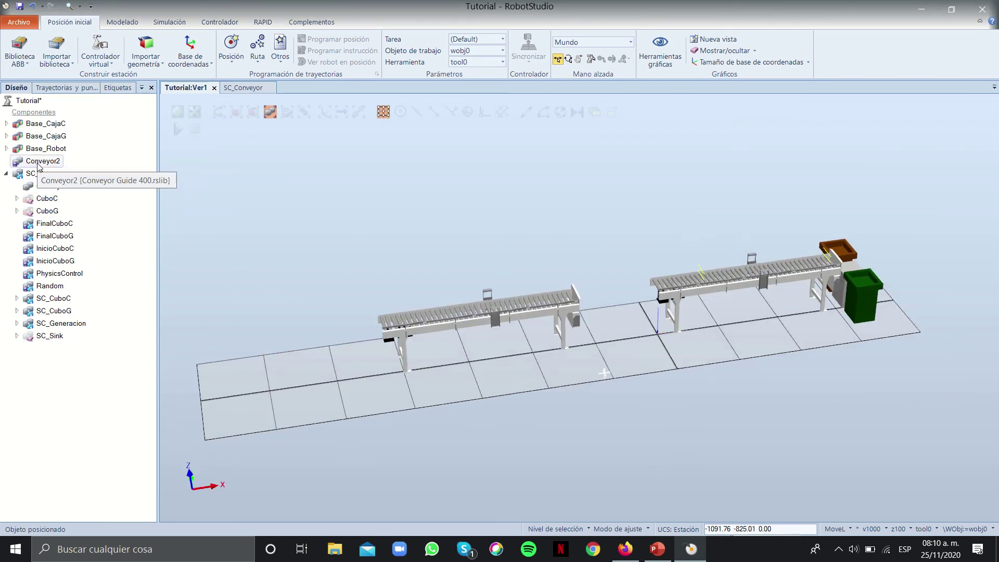
Create an empty smart component and rename it SC_Conveyor2
left_click(124, 23)
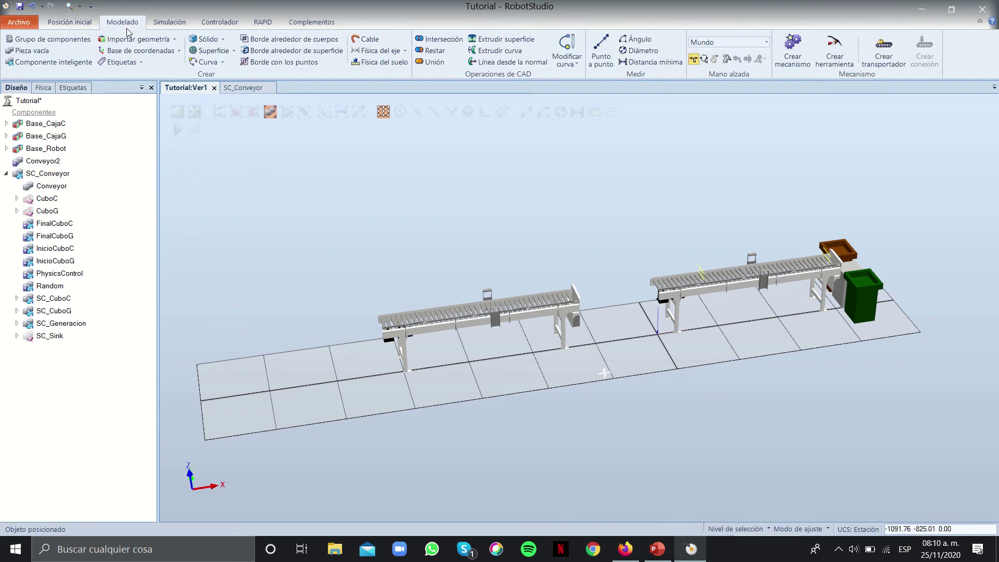
left_click(55, 62)
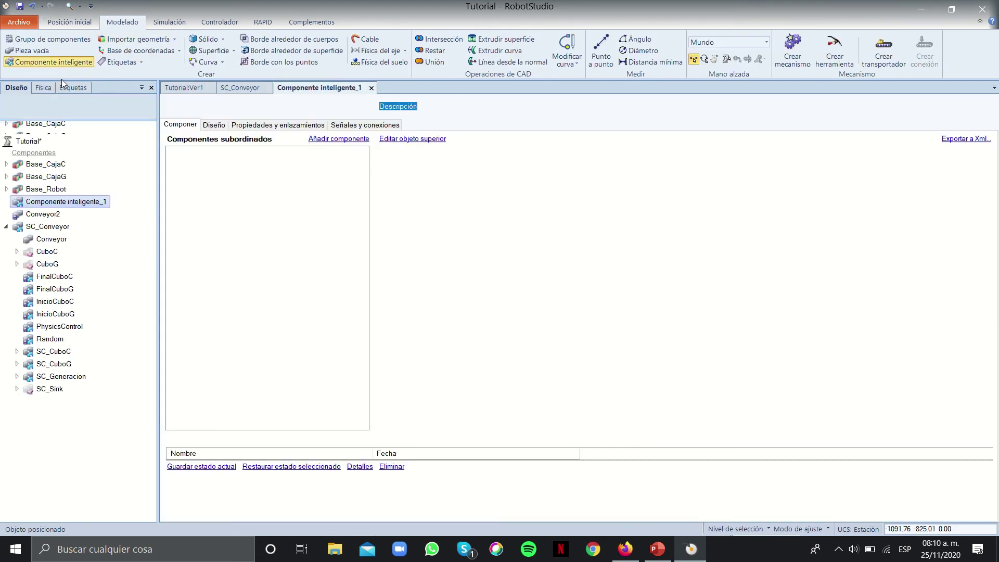
right_click(60, 203)
left_click(112, 486)
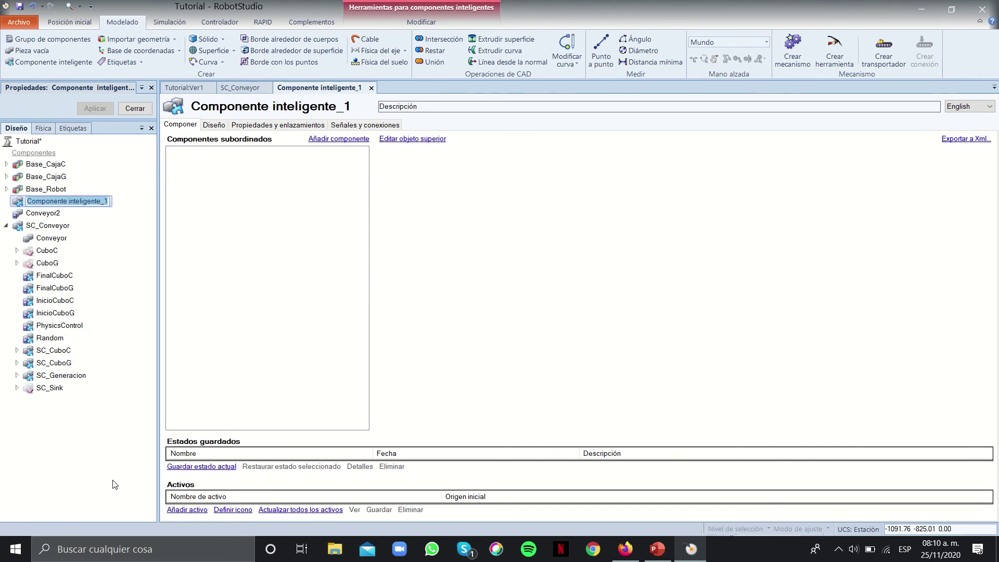
type("SC")
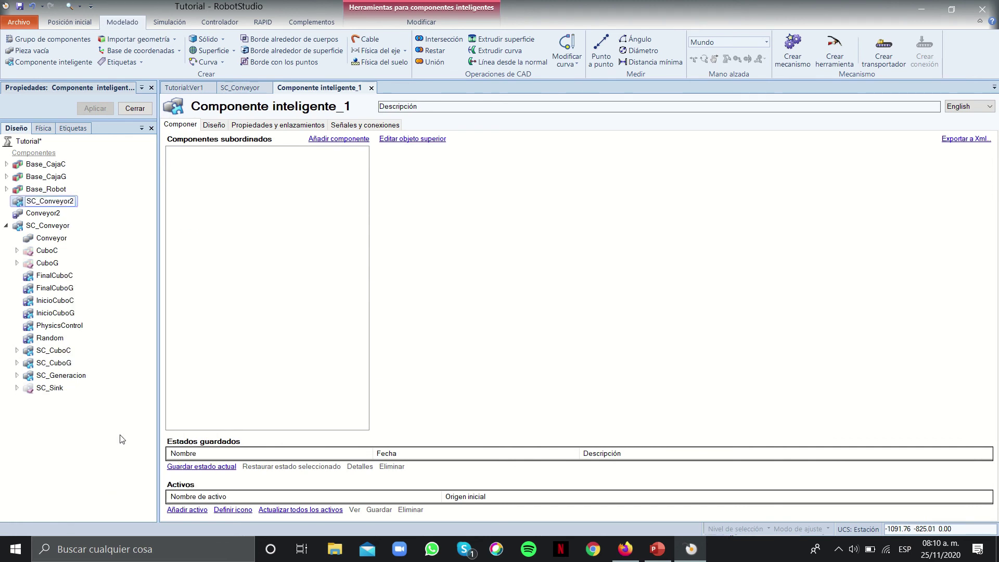
type("_Conveyor2")
key("Return")
Move Conveyor2 into the SC_Conveyor2 smart component and return to the station's 3D view
left_click_drag(42, 202, 54, 397)
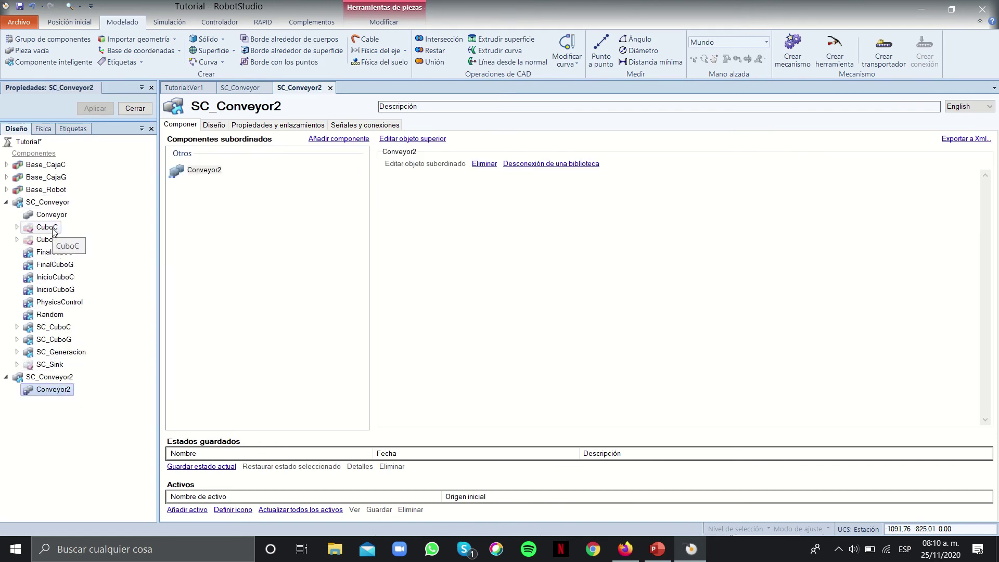
left_click(172, 88)
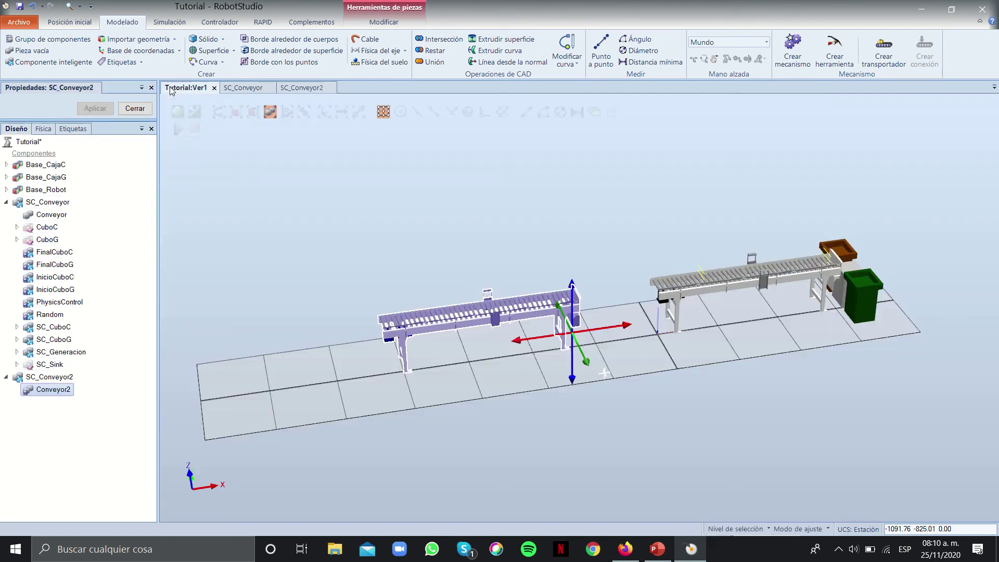
left_click(270, 150)
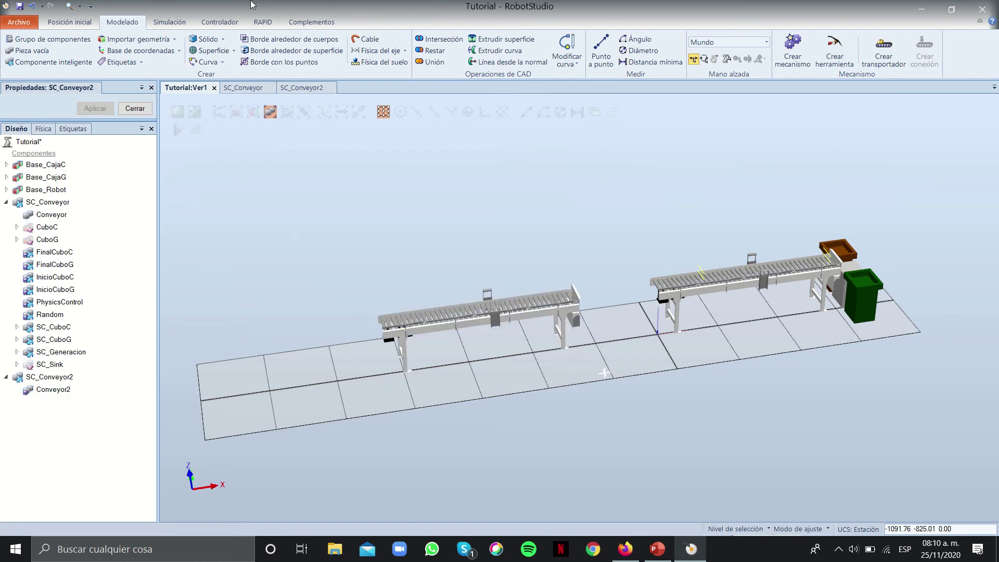
Make the hidden CuboC part of SC_Conveyor visible
right_click(58, 224)
left_click(95, 339)
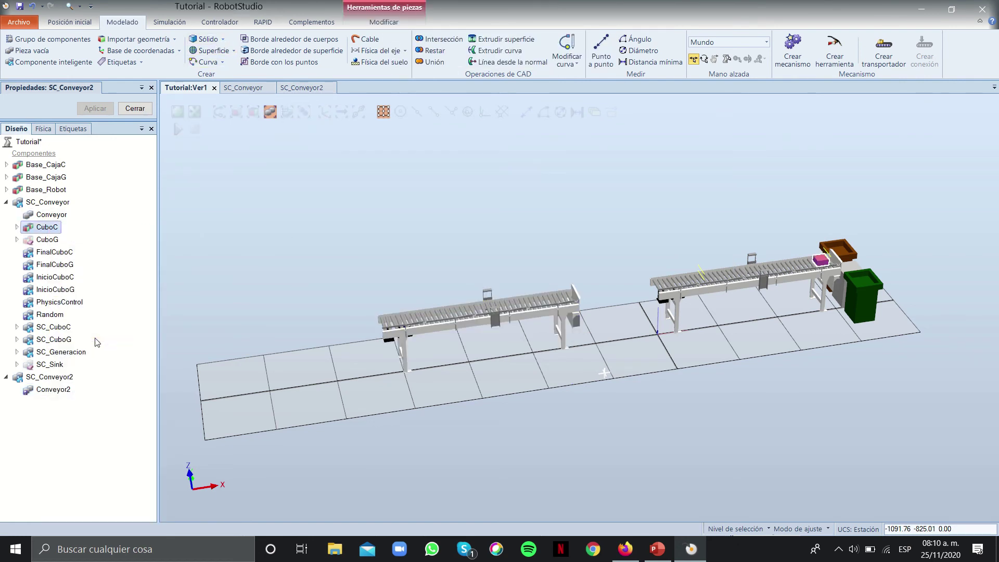
Show the CuboG part of SC_Conveyor briefly and hide both CuboG and CuboC again
right_click(42, 240)
left_click(81, 339)
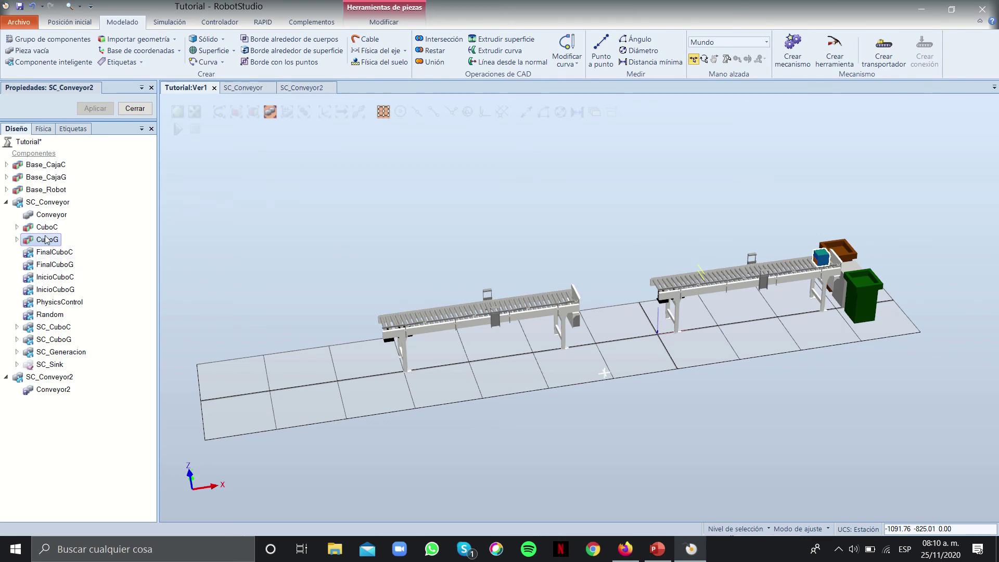
right_click(45, 239)
left_click(67, 339)
right_click(44, 239)
left_click(68, 340)
Expand SC_Conveyor's CuboC part and review its physics behavior options
left_click(47, 227)
left_click(16, 227)
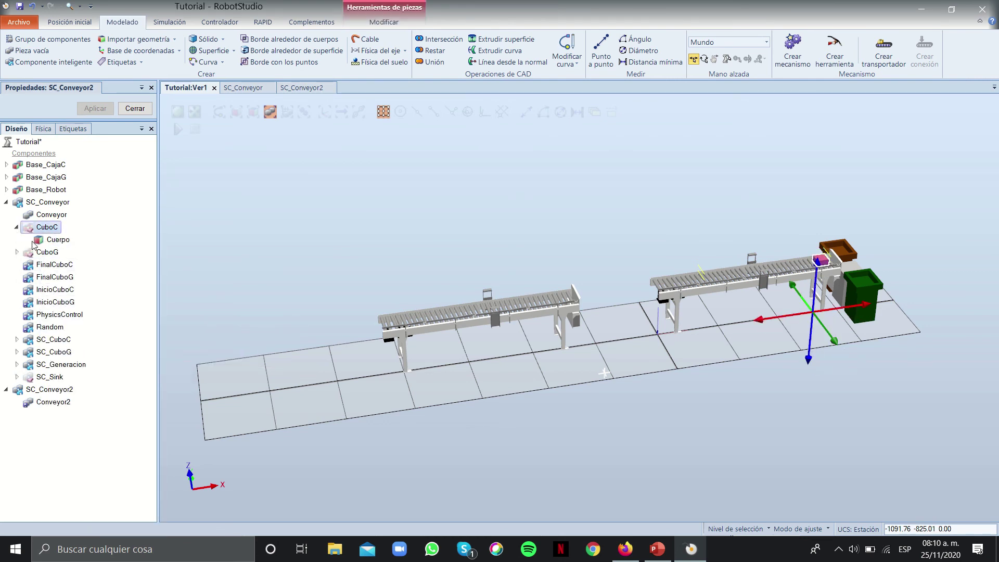
right_click(53, 241)
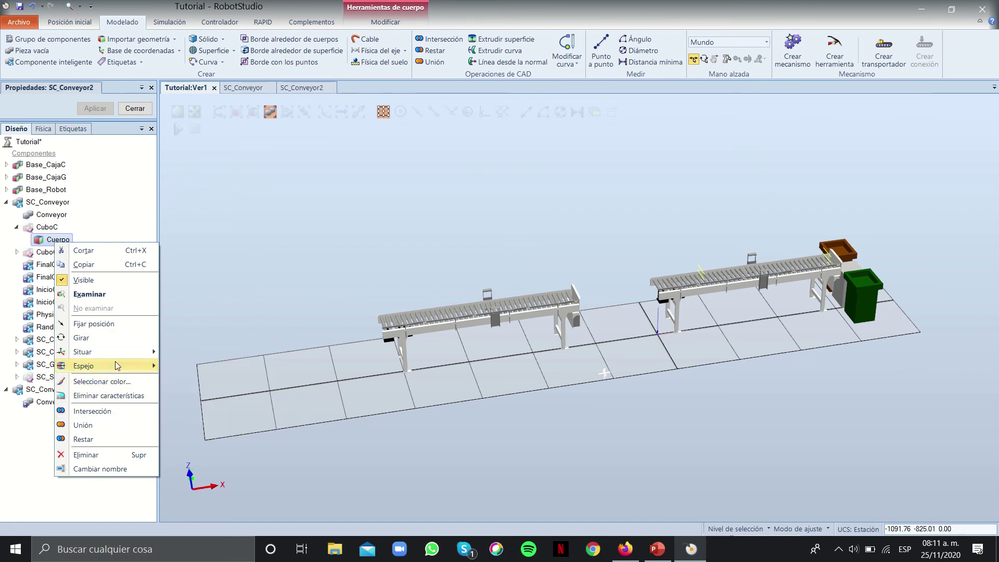
key("Escape")
right_click(52, 231)
mouse_move(104, 426)
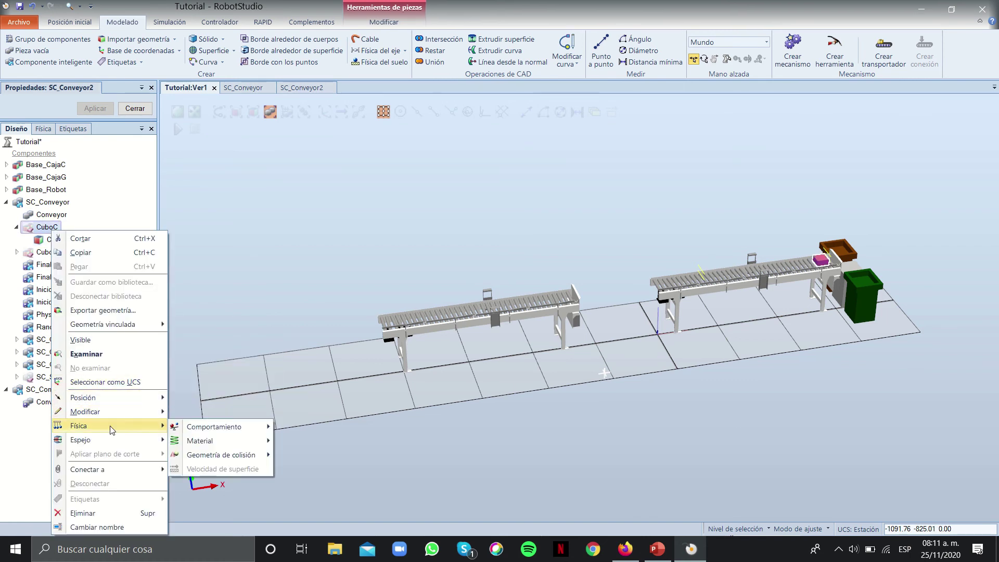
mouse_move(203, 430)
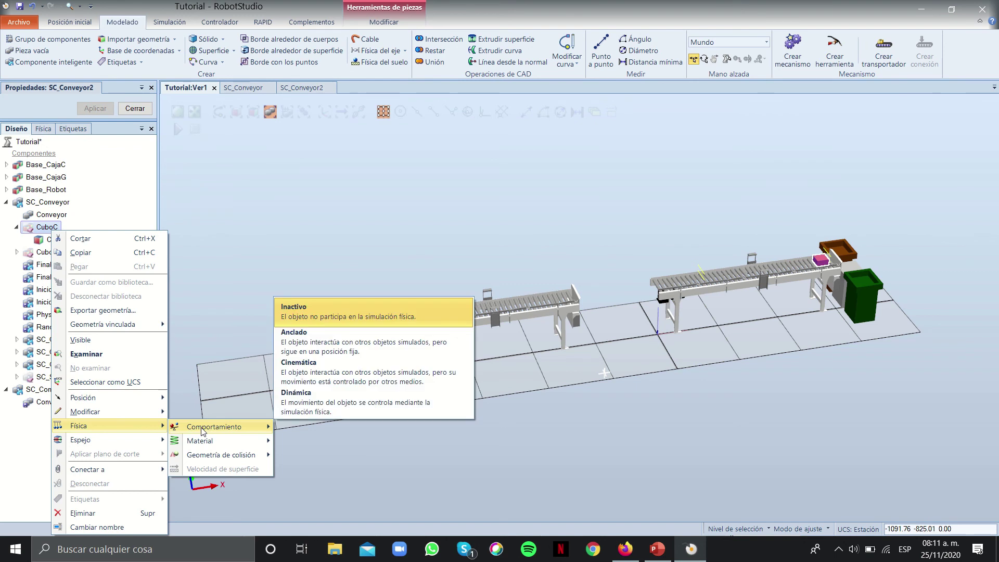
left_click(350, 344)
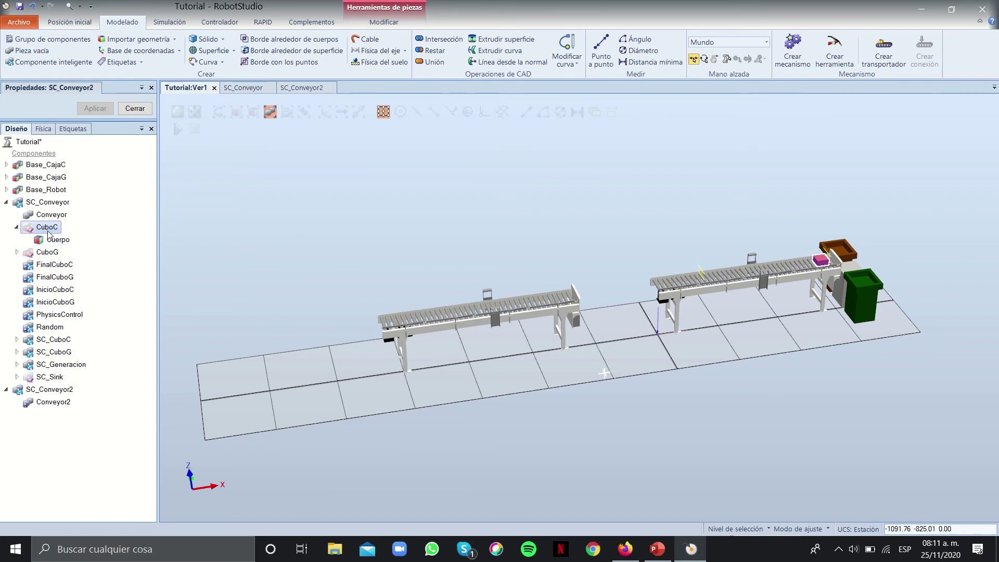
Copy the CuboC and CuboG parts of SC_Conveyor into the SC_Conveyor2 smart component
left_click(40, 252)
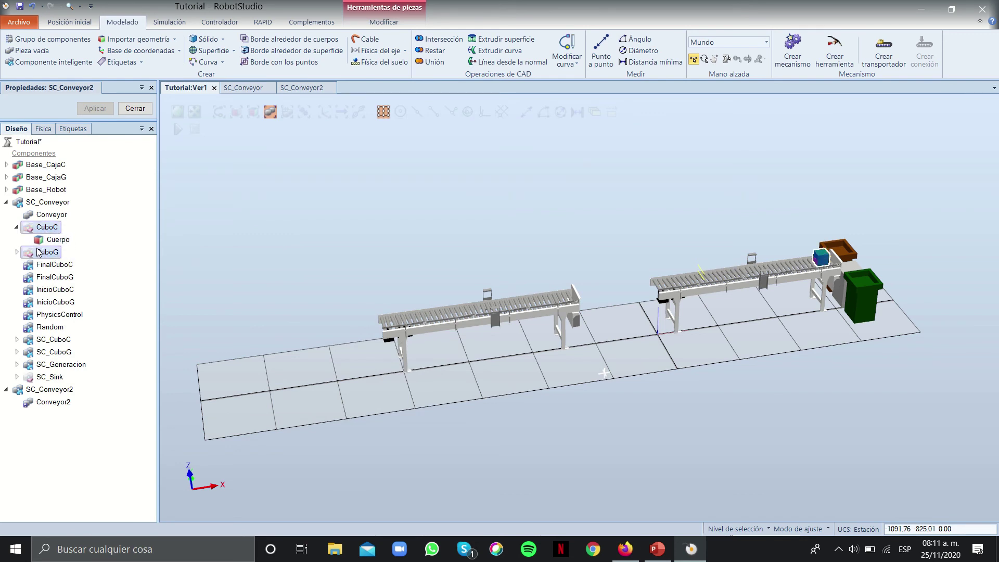
left_click(50, 389)
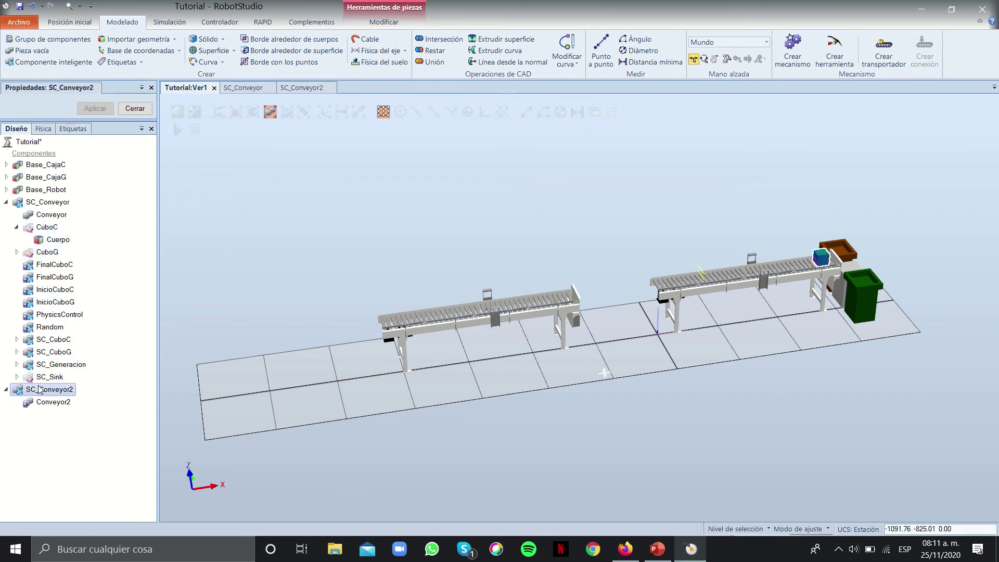
left_click(48, 416)
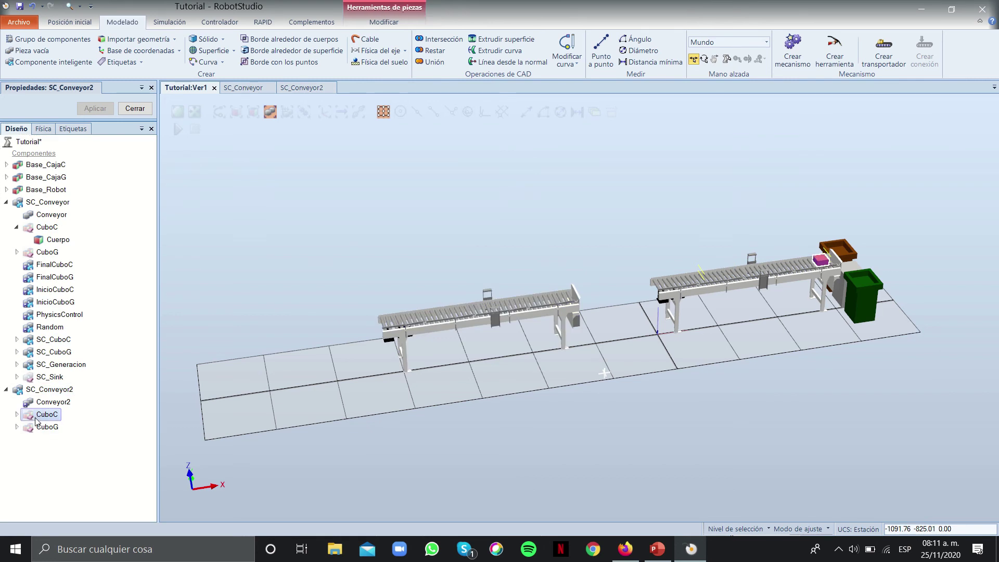
Move SC_Conveyor2's CuboC freehand along the X axis onto the end of Conveyor2 nearest the first conveyor
right_click(51, 418)
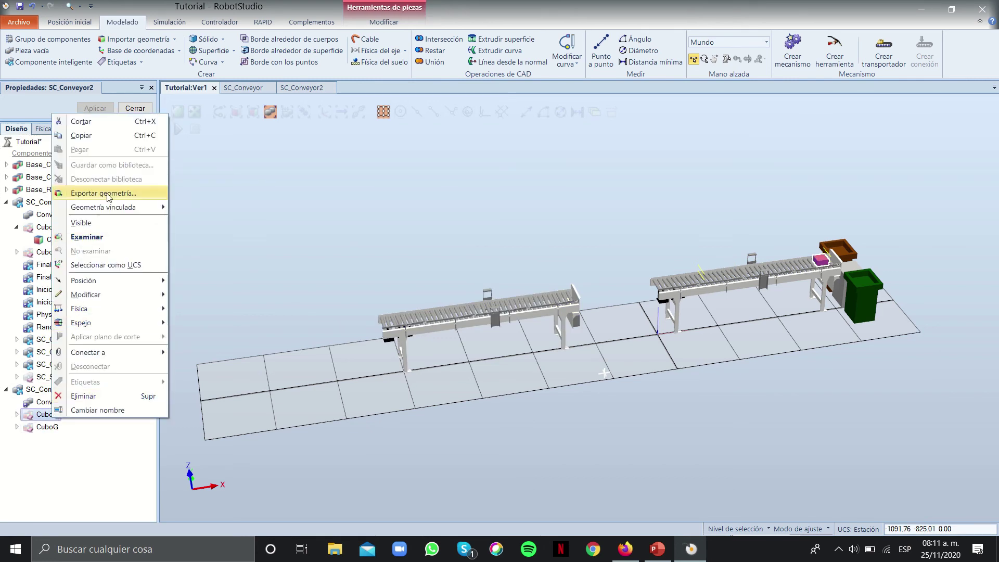
left_click(250, 286)
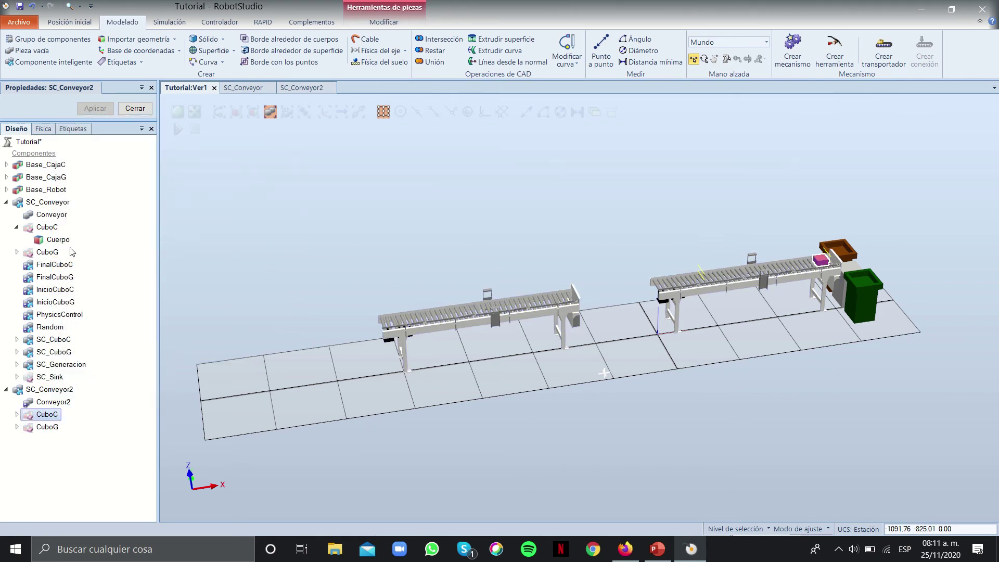
left_click(17, 227)
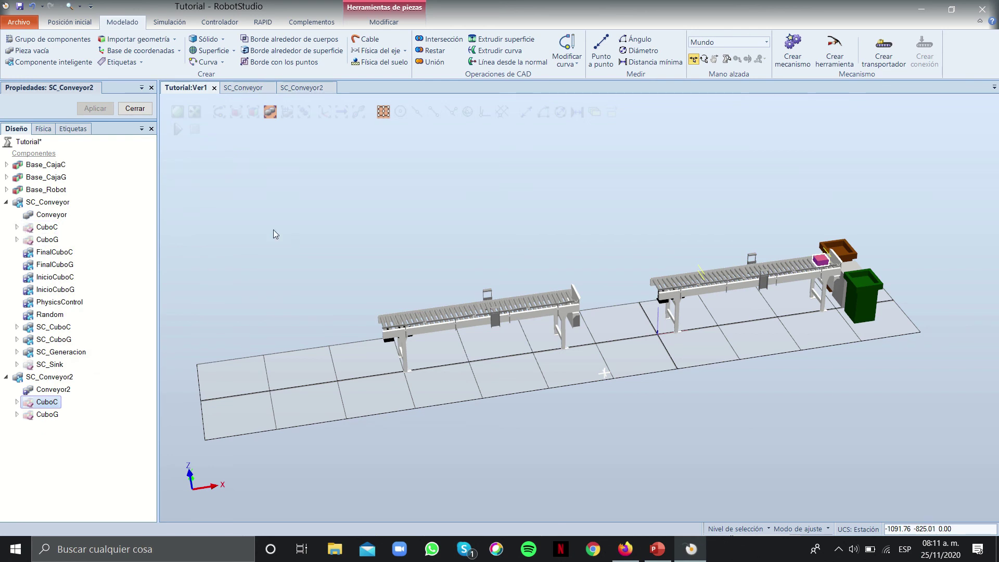
right_click(52, 401)
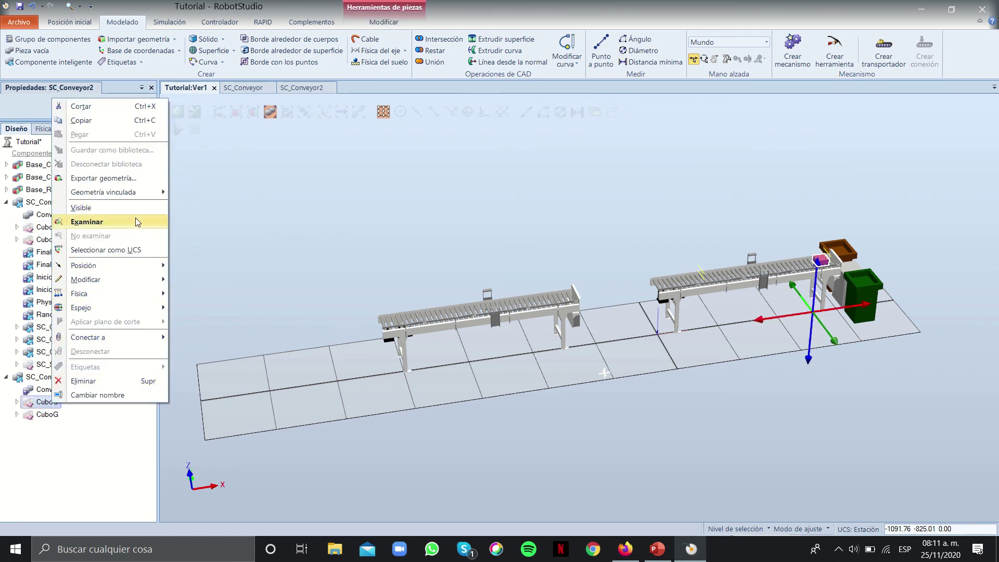
left_click(861, 312)
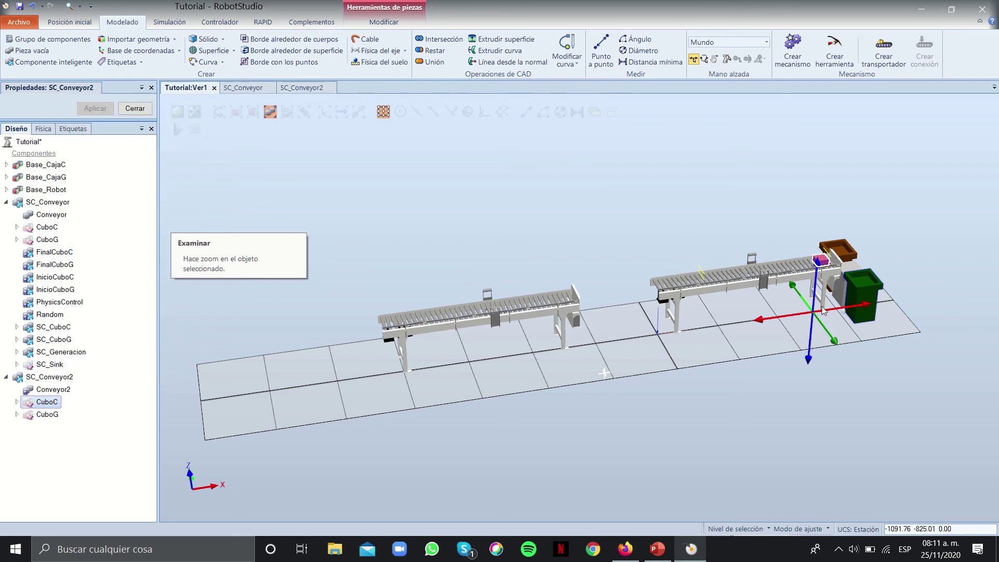
left_click_drag(860, 312, 508, 346)
Turn off freehand moving and open one-point placement for SC_Conveyor2's CuboG with the world as reference
left_click(47, 414)
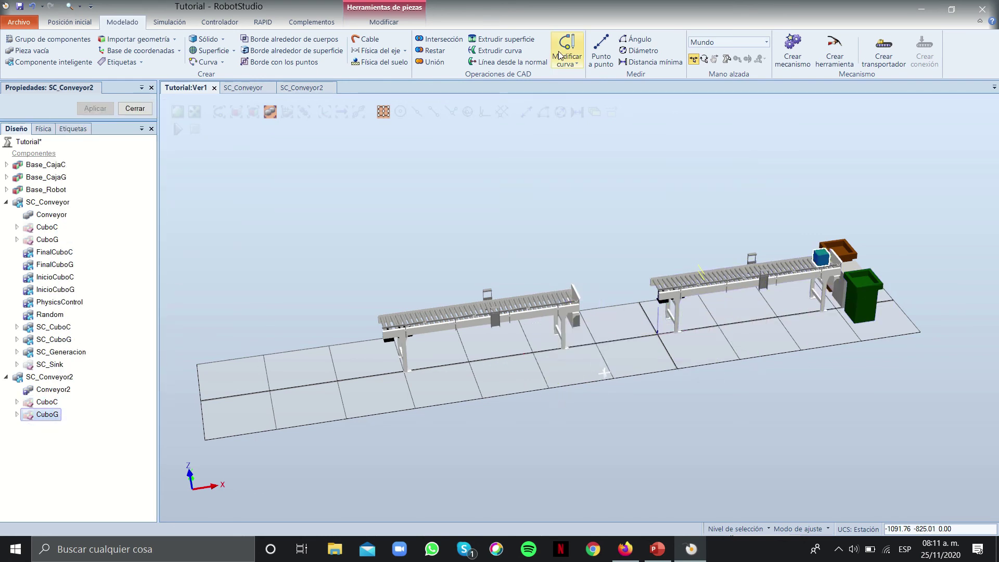
left_click(694, 59)
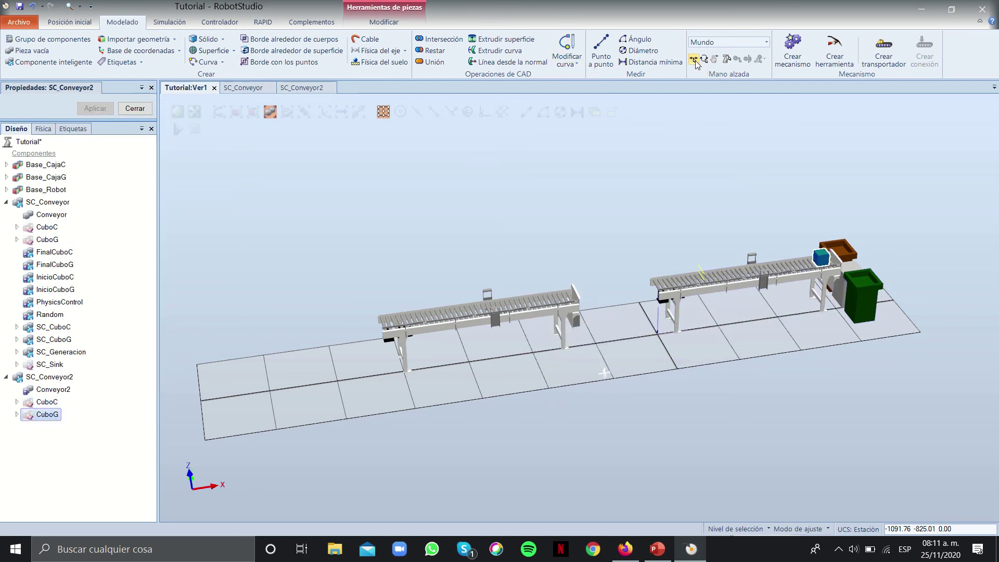
right_click(49, 416)
mouse_move(130, 276)
mouse_move(180, 323)
left_click(289, 314)
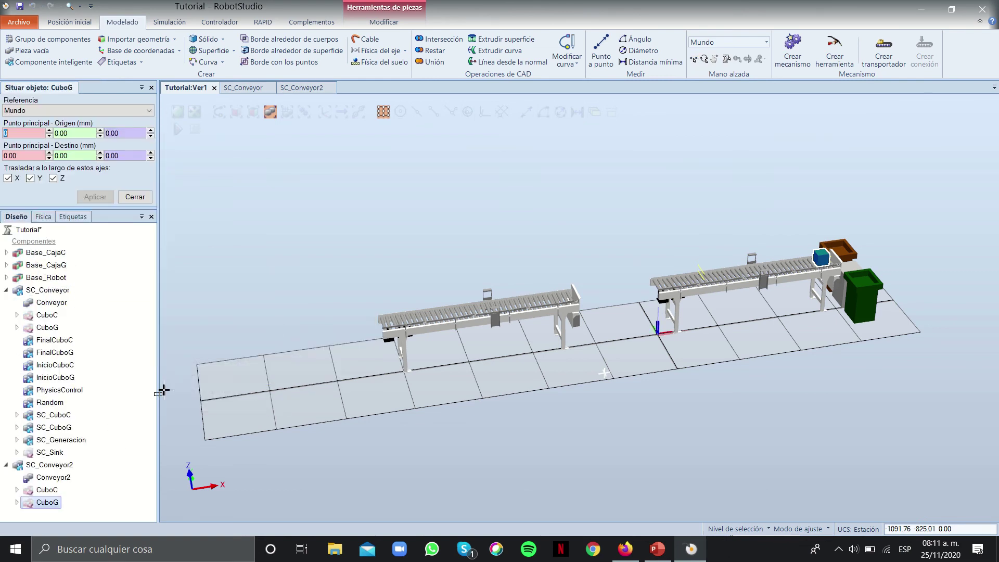
Make SC_Conveyor2's CuboC visible and reselect its CuboG as the part to place
right_click(52, 492)
left_click(93, 301)
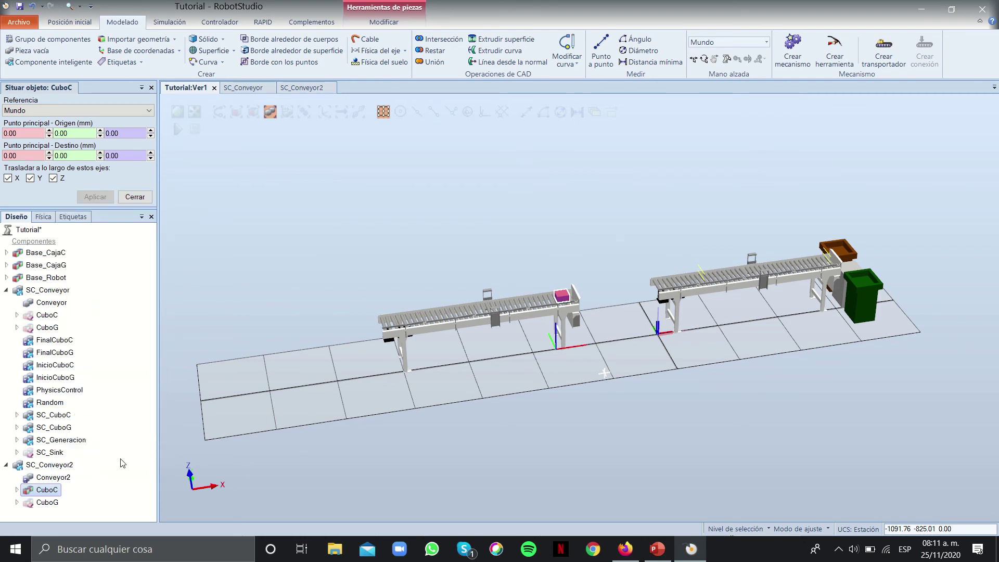
left_click(54, 503)
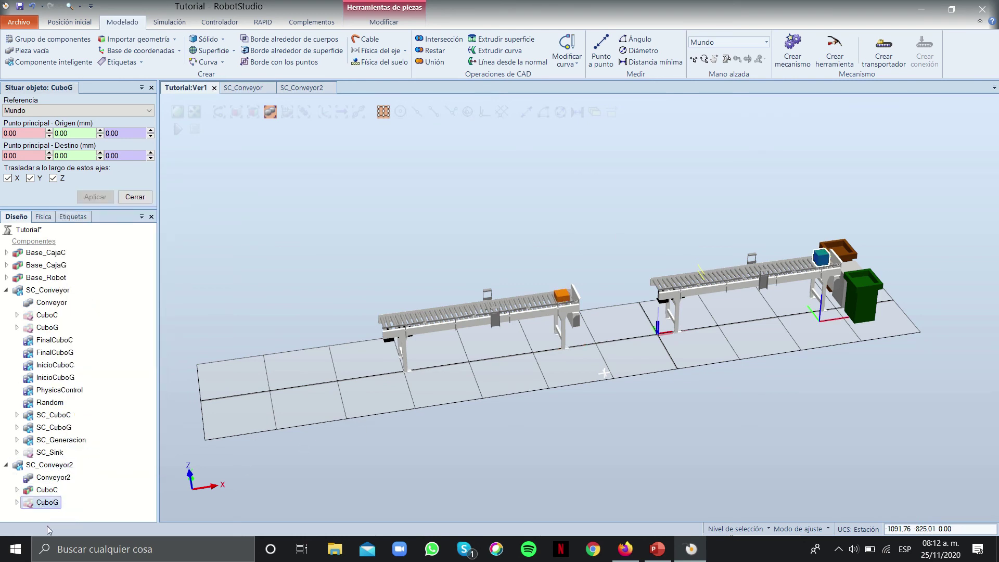
Inspect how CuboC sits at the end of Conveyor2 compared with CuboG on the first conveyor
left_click(47, 492)
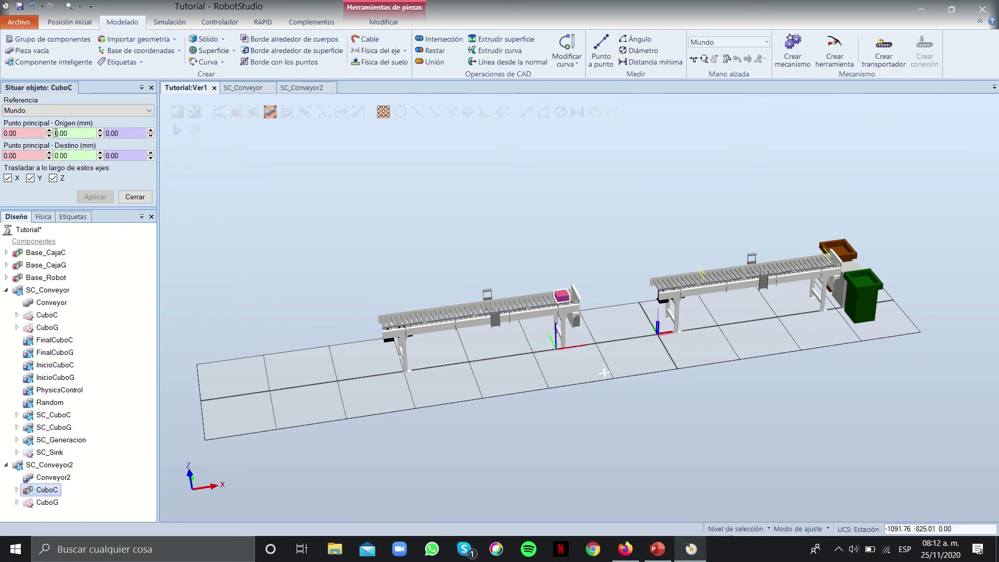
left_click(47, 502)
scroll(792, 279, "up", 5)
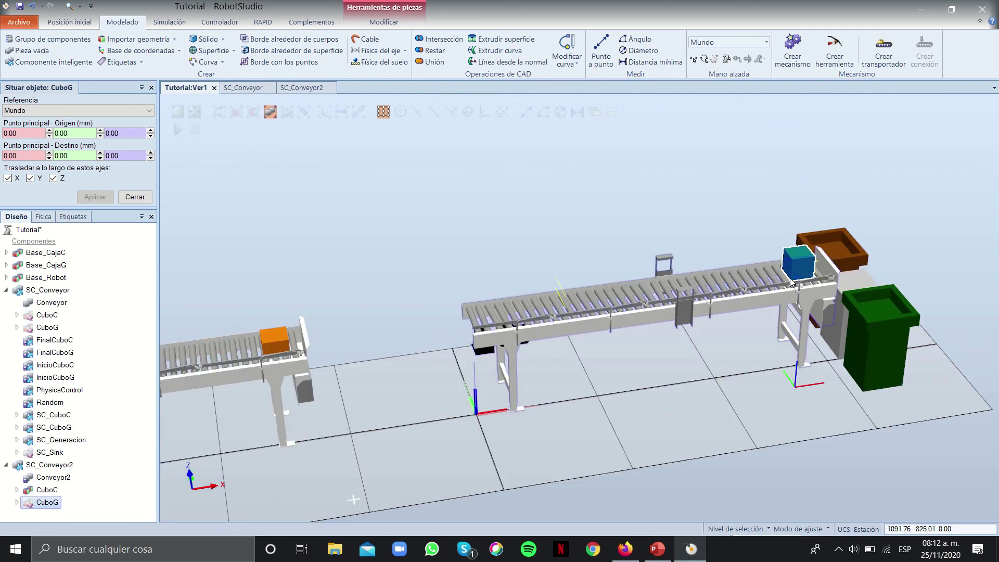
scroll(266, 398, "down", 3)
scroll(266, 399, "down", 1)
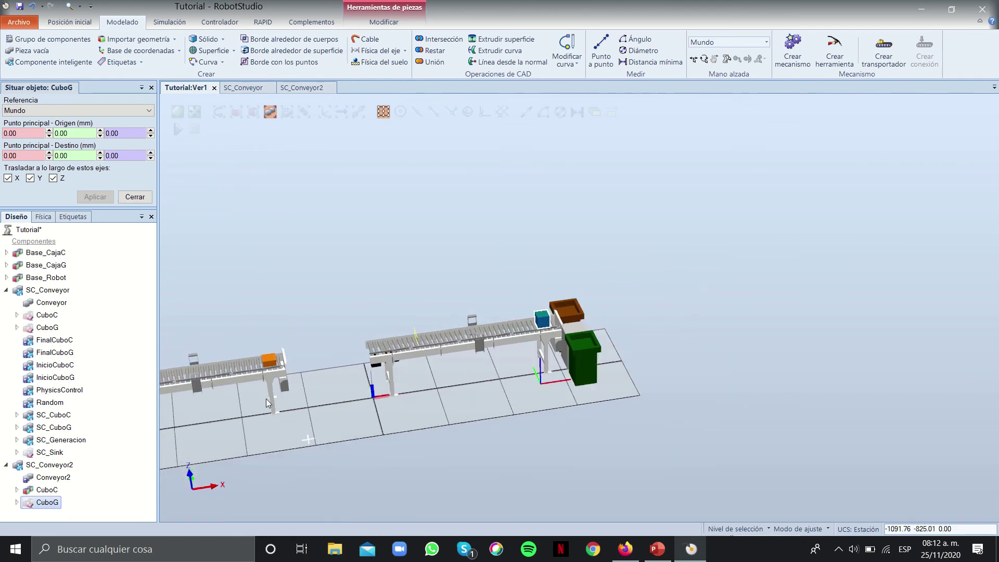
left_click(218, 380, "ctrl")
left_click_drag(208, 383, 489, 329, "ctrl")
left_click(464, 363)
scroll(489, 333, "up", 5)
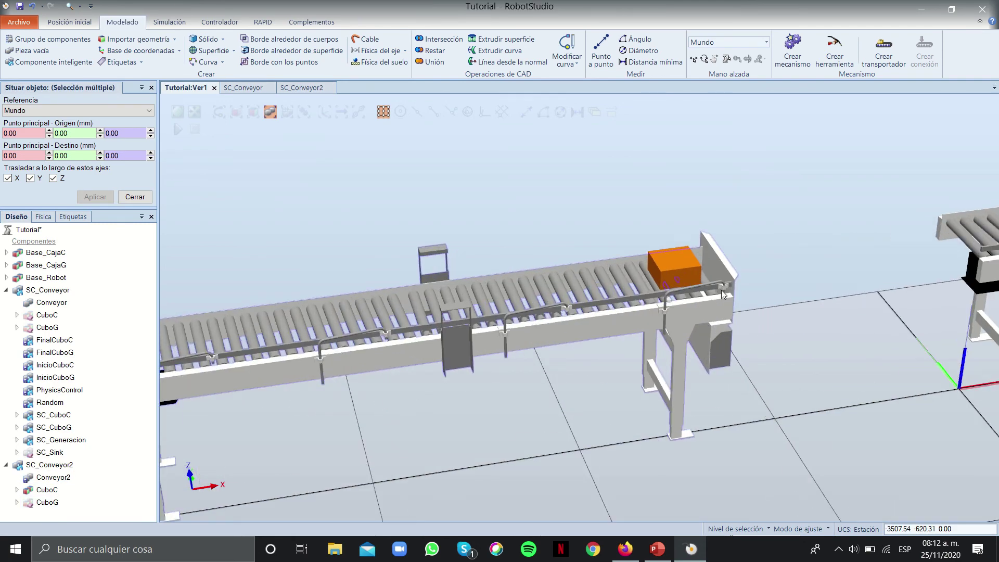
left_click(661, 289)
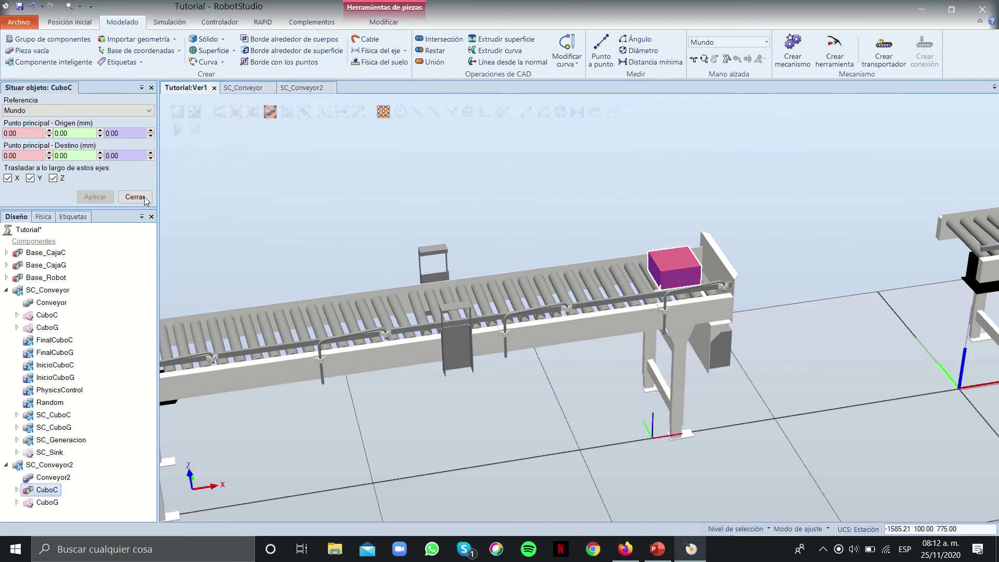
scroll(520, 311, "down", 3)
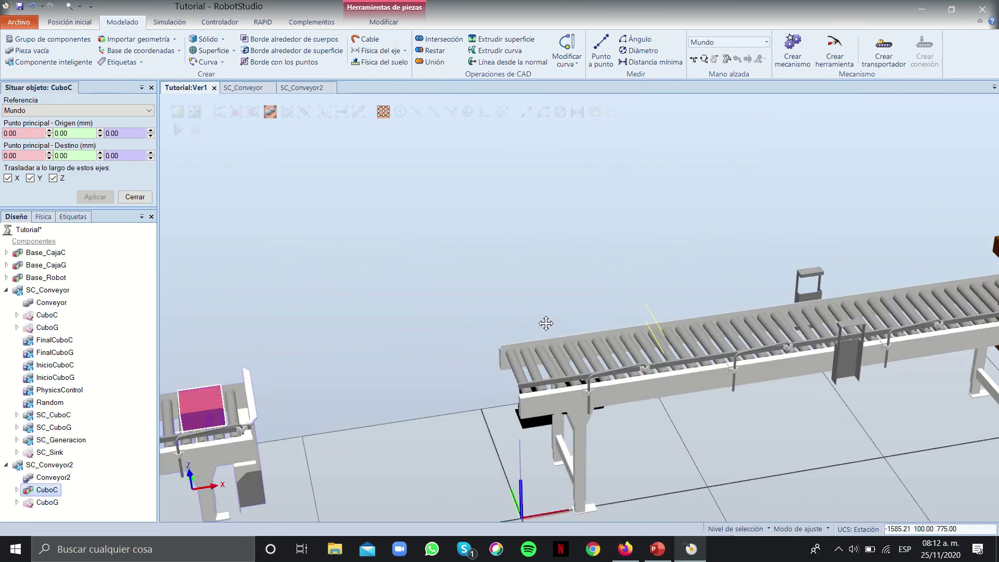
scroll(520, 311, "up", 4)
Place SC_Conveyor2's CuboG by one point from the world origin to CuboC's lower corner at -1585.21, 100, 775 mm
left_click(47, 502)
scroll(572, 260, "down", 3)
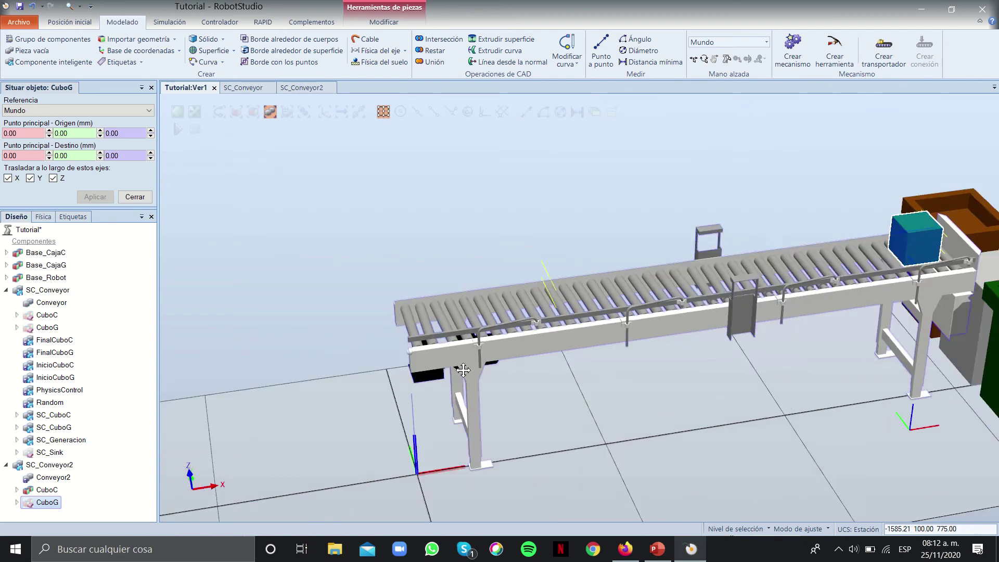
scroll(672, 198, "up", 4)
left_click(29, 155)
type("0")
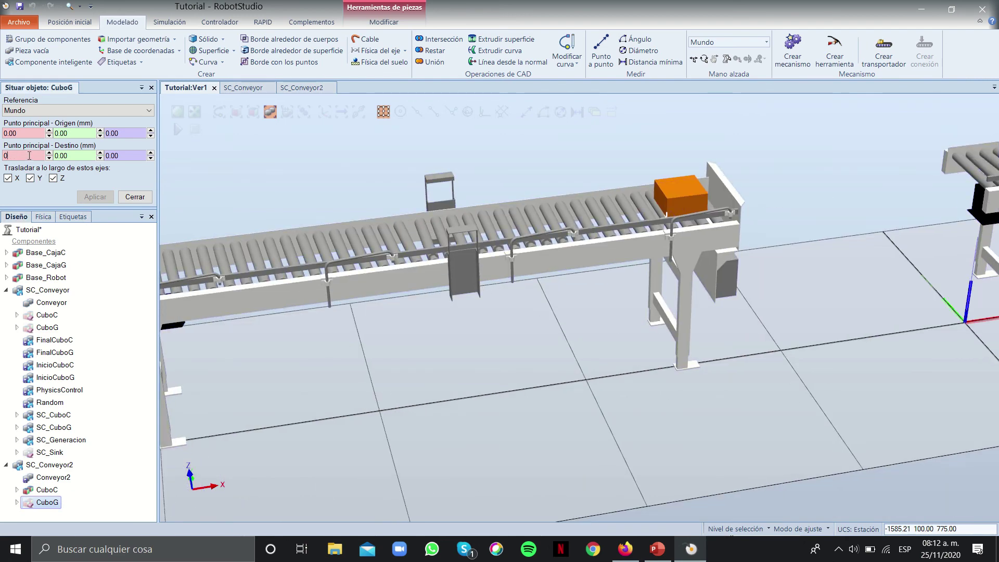
scroll(668, 216, "up", 4)
left_click(668, 216)
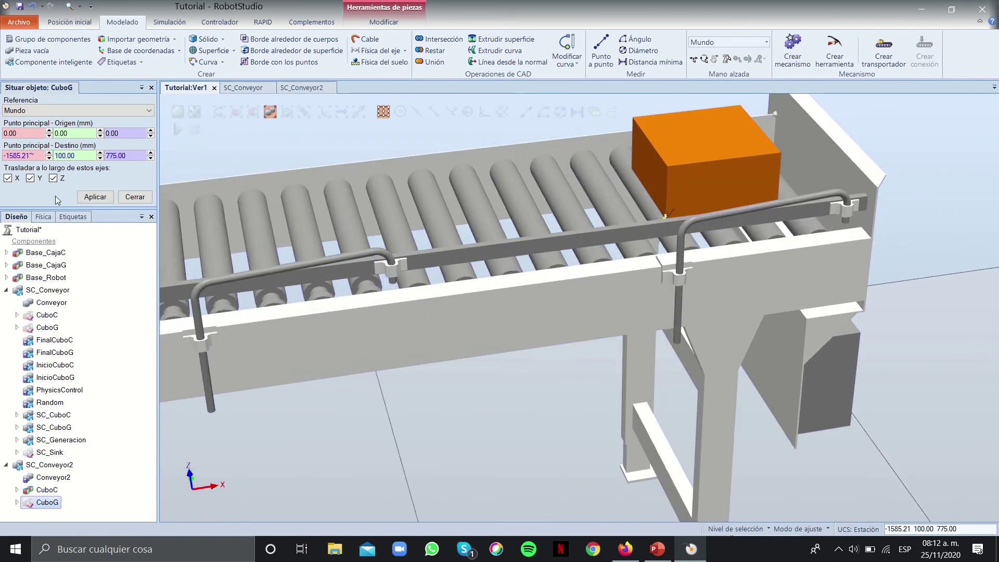
left_click(95, 198)
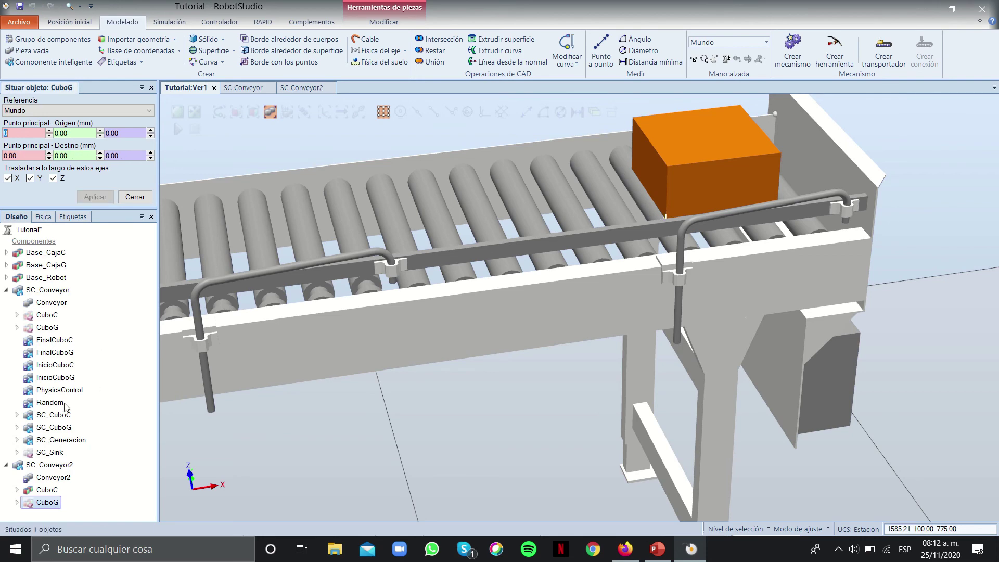
Make SC_Conveyor2's CuboG visible to check its placement, and close the placement settings
right_click(46, 502)
left_click(83, 315)
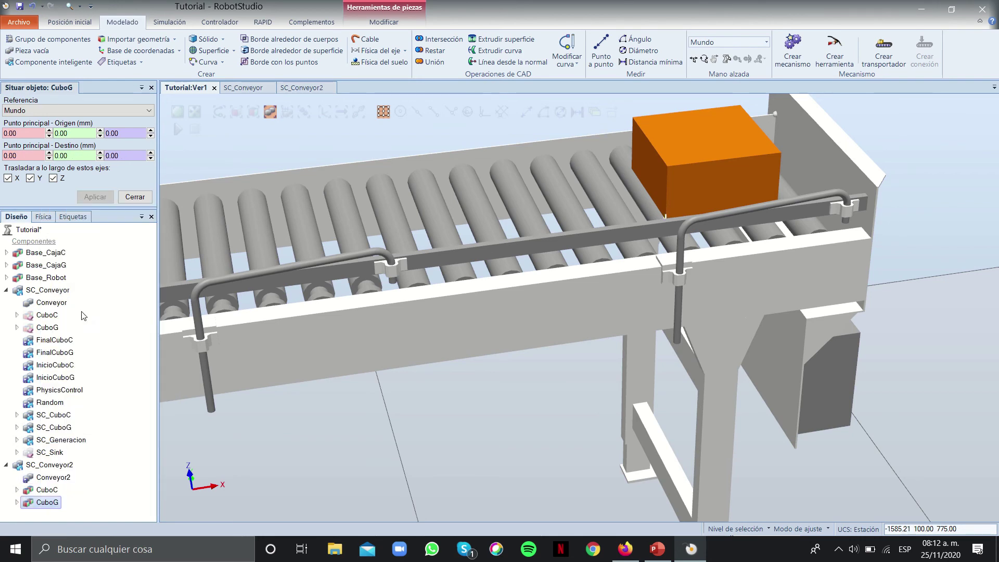
scroll(467, 348, "down", 6)
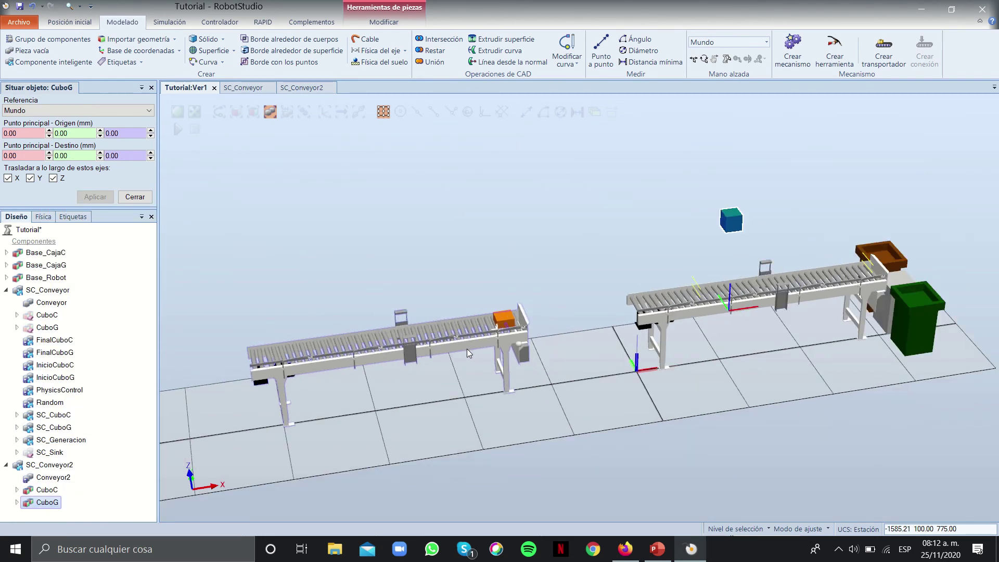
left_click(135, 197)
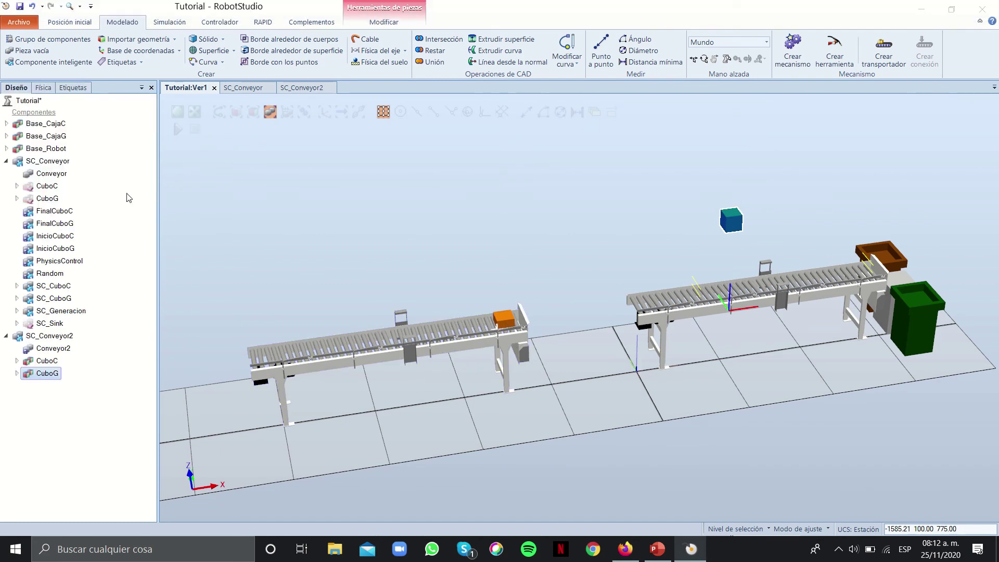
Undo the visibility change and the one-point placement of SC_Conveyor2's CuboG
right_click(45, 373)
mouse_move(98, 259)
left_click(300, 231)
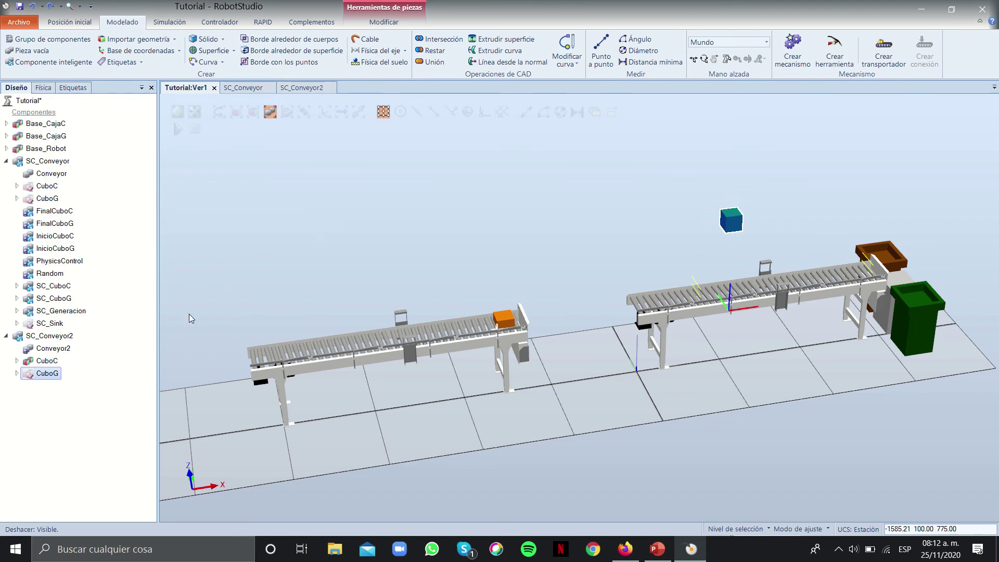
left_click(241, 249)
left_click(59, 378)
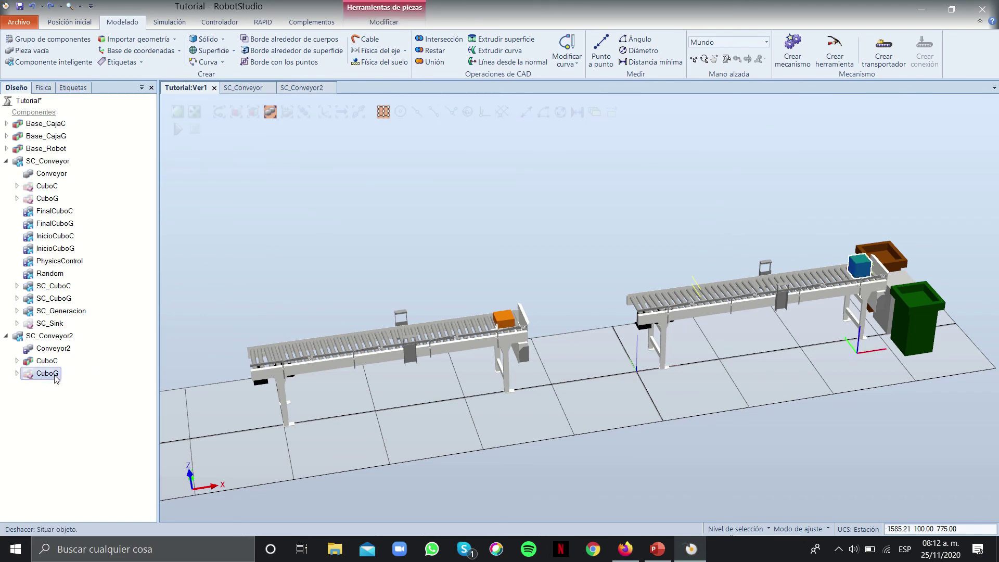
right_click(49, 374)
mouse_move(130, 237)
left_click(219, 252)
scroll(180, 199, "up", 2)
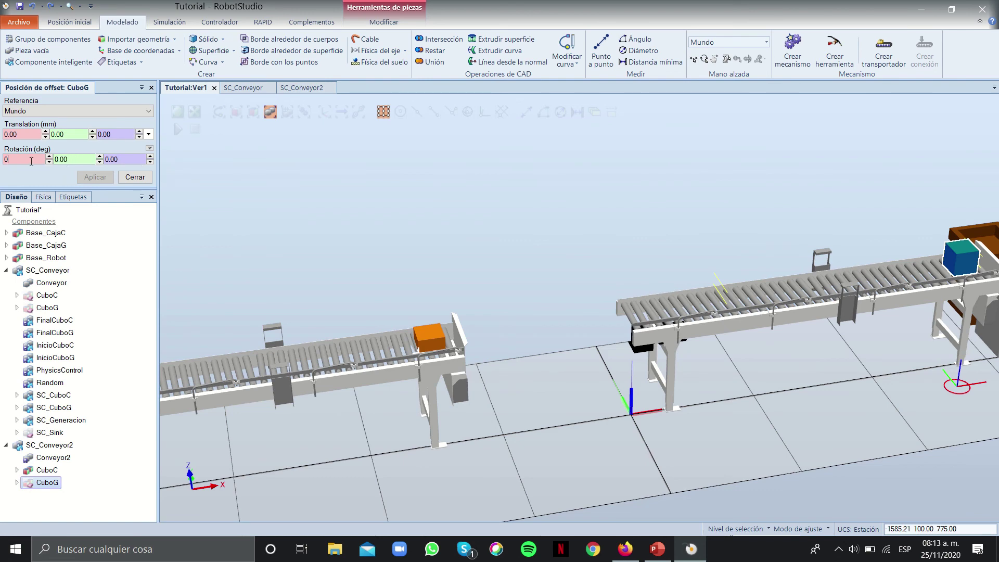
right_click(54, 487)
mouse_move(86, 348)
left_click(270, 363)
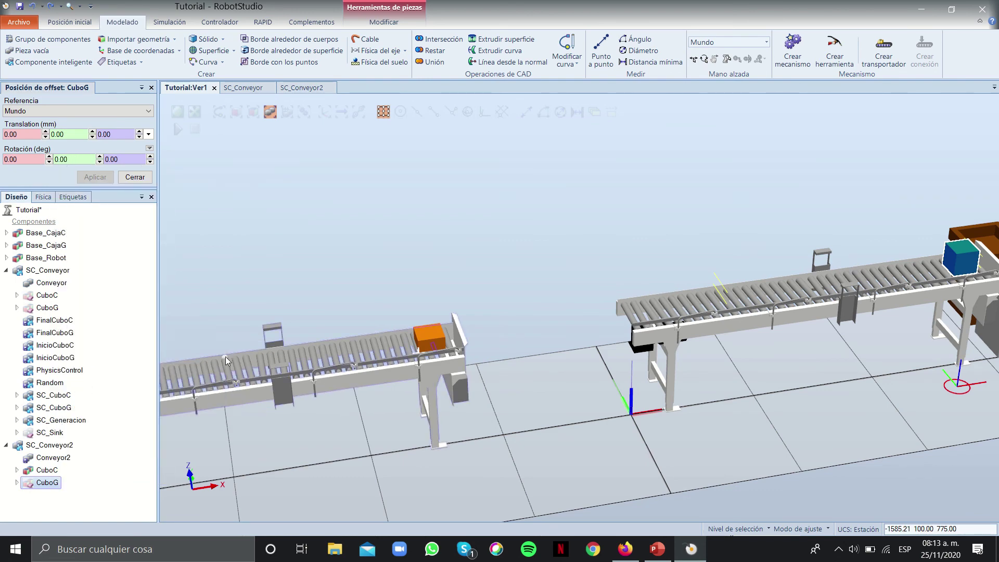
left_click(76, 158)
scroll(395, 345, "up", 5)
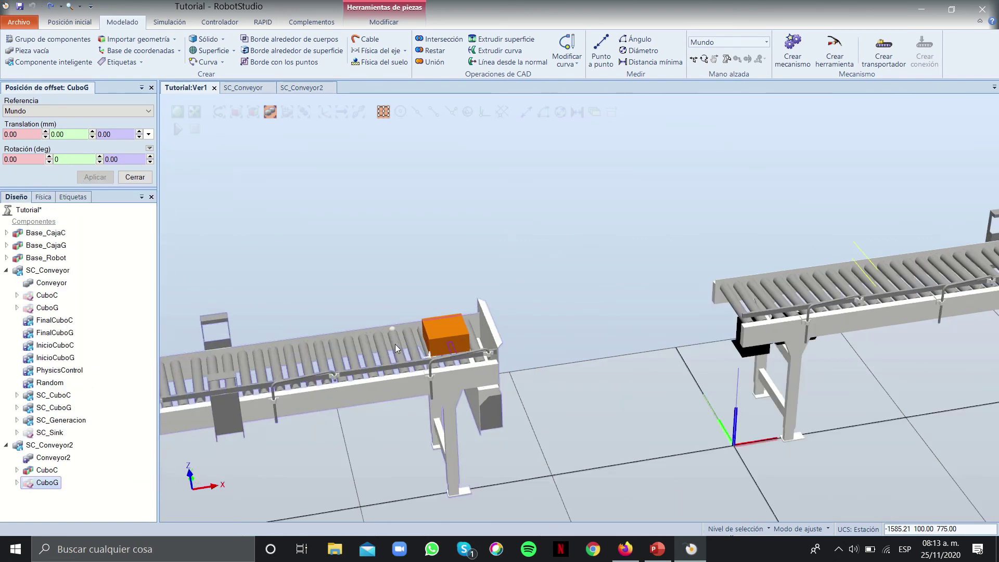
left_click(465, 364)
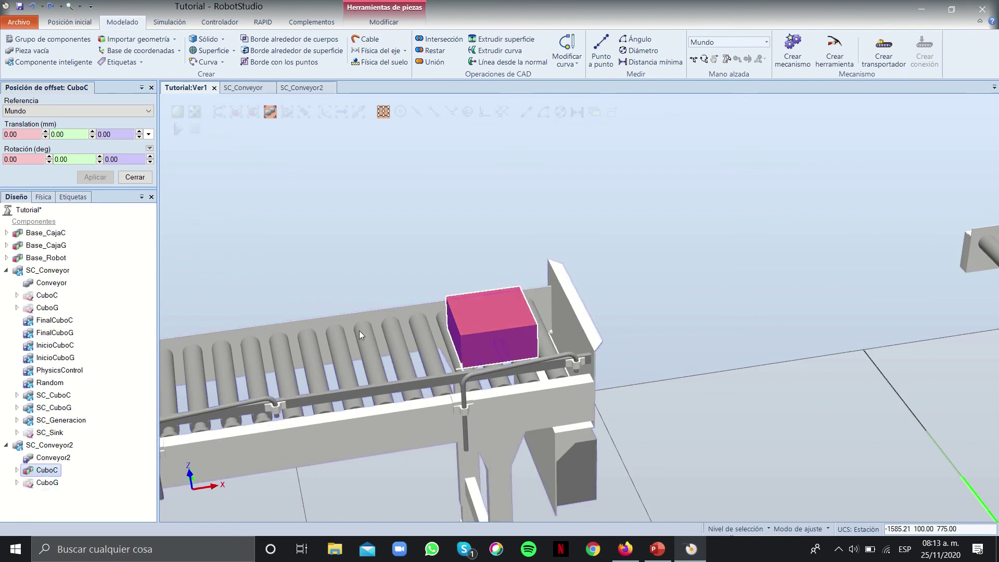
left_click(47, 482)
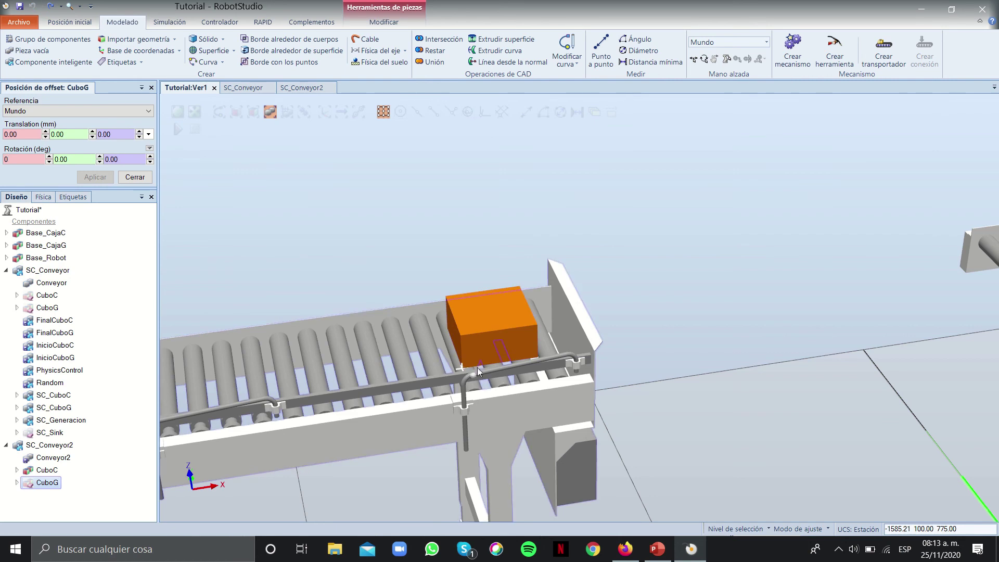
left_click(47, 470)
left_click(47, 482)
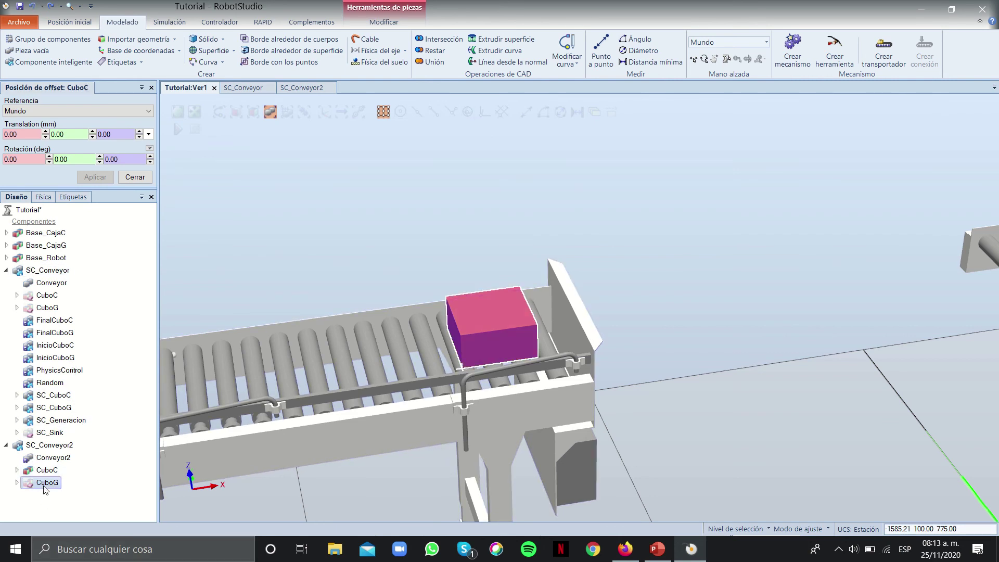
left_click(136, 178)
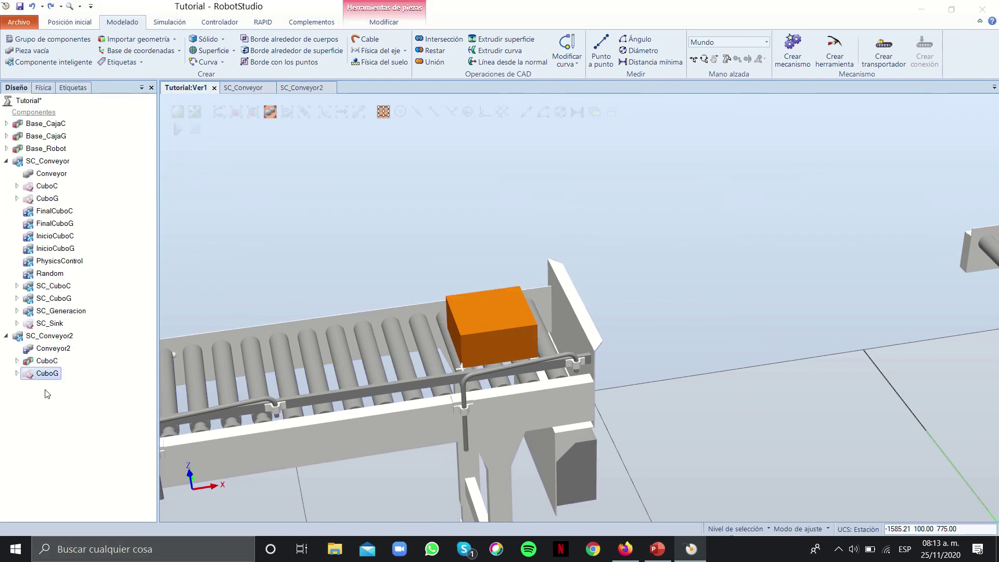
Place SC_Conveyor2's CuboG by one point in the Local reference, from 0, 0, 0 to -1585.21, 100, 775 mm
right_click(51, 376)
mouse_move(83, 241)
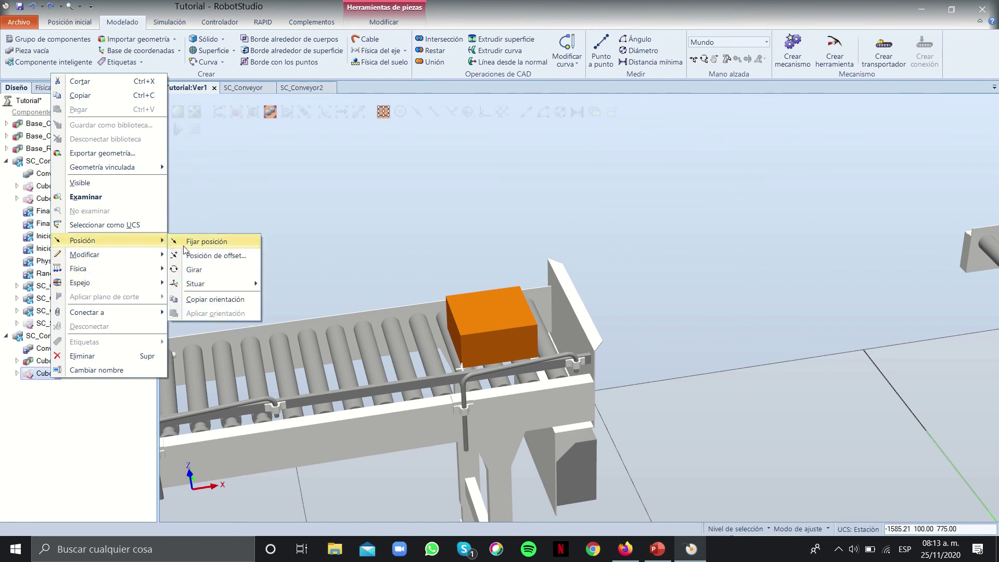
mouse_move(198, 283)
left_click(291, 284)
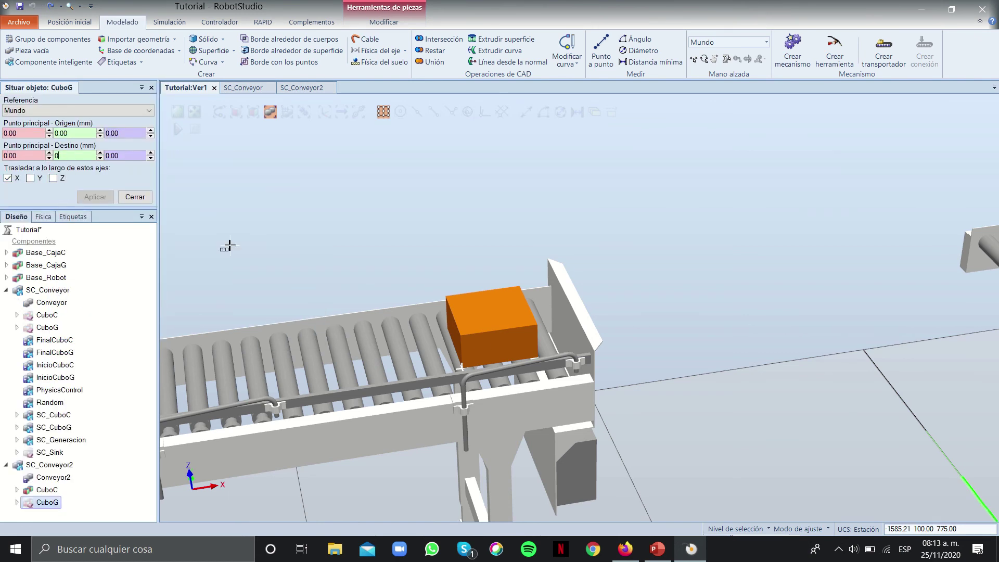
scroll(463, 366, "up", 2)
left_click(460, 371)
scroll(689, 248, "down", 4)
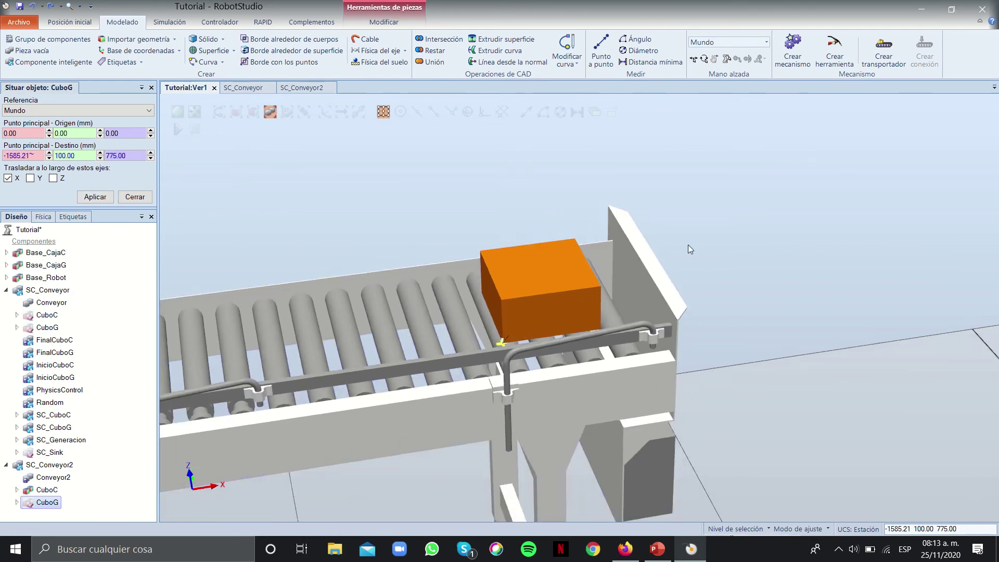
left_click(109, 106)
left_click(57, 139)
scroll(617, 270, "down", 5)
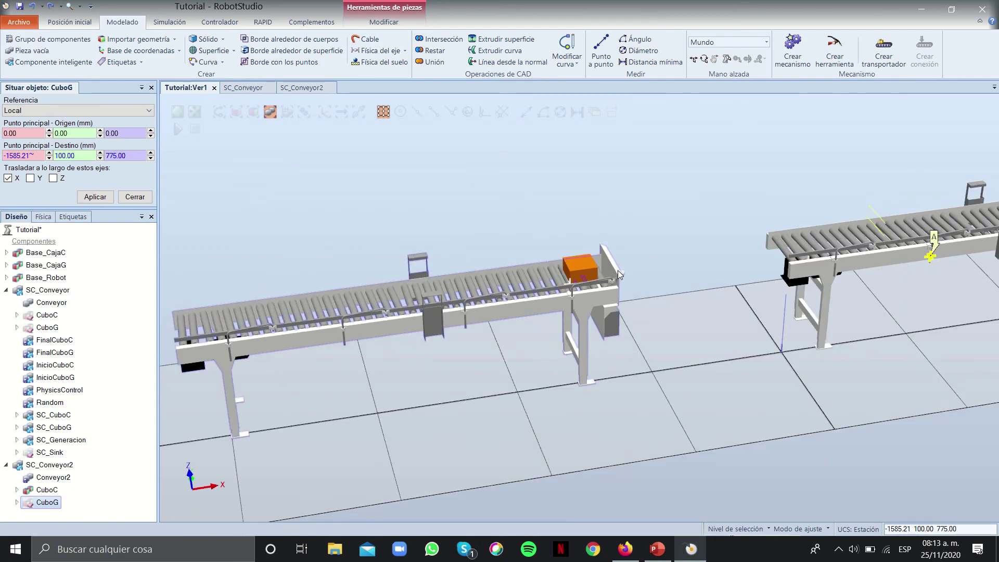
scroll(647, 268, "up", 1)
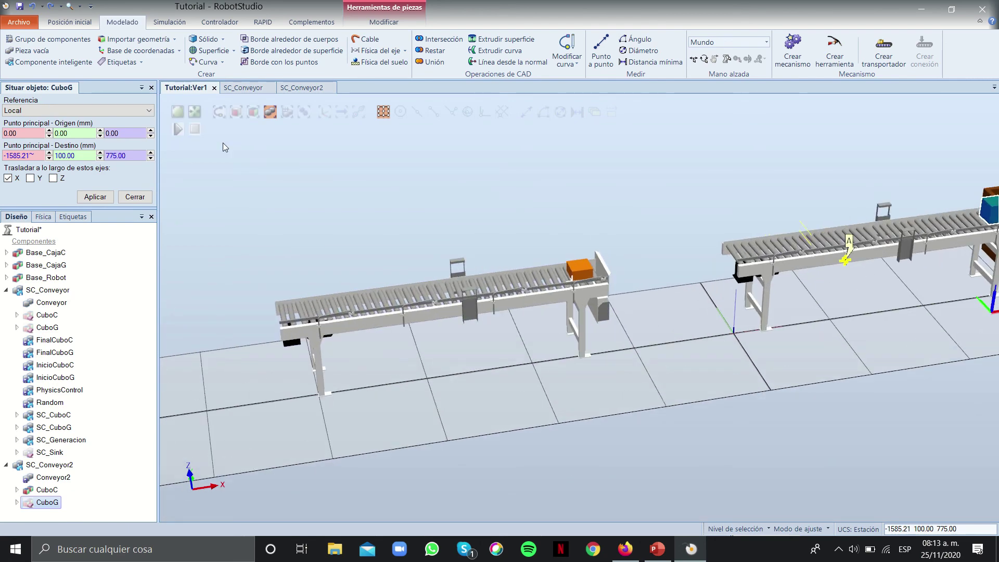
left_click(108, 110)
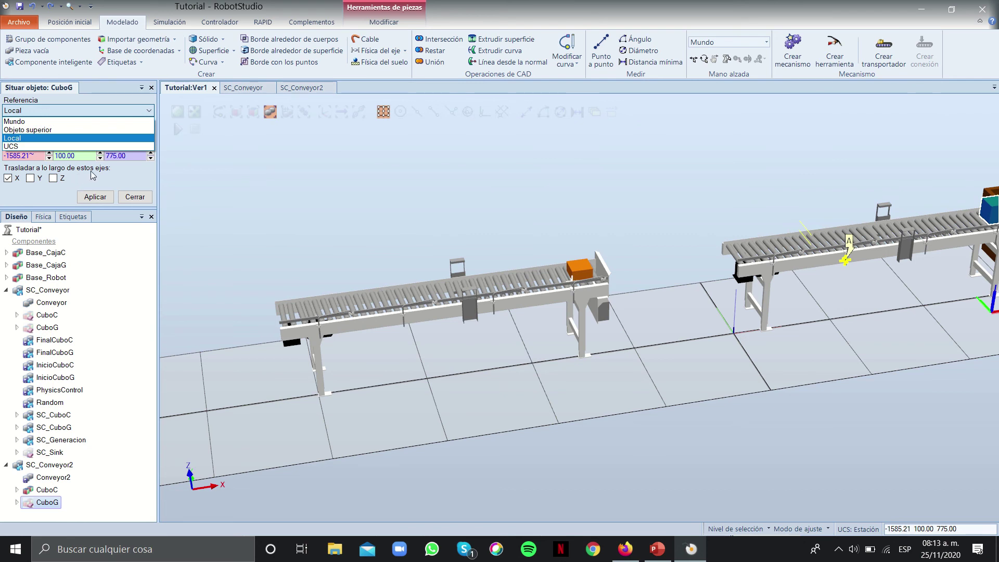
left_click(102, 197)
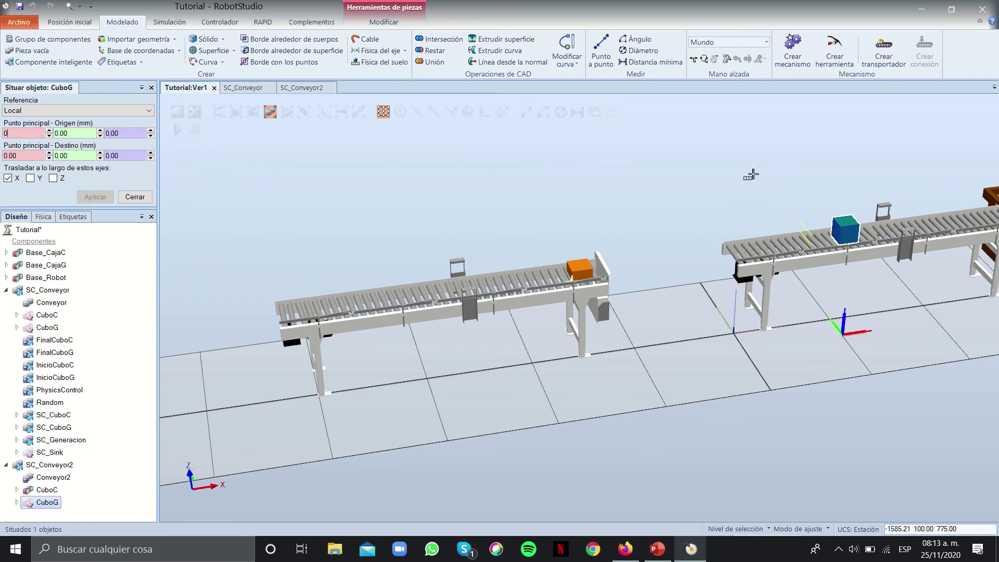
Place CuboG again by one point in the Local reference, from 0, 0, 0 to CuboC's lower corner at -2589.05, 399.25, 773.11 mm
scroll(818, 239, "up", 4)
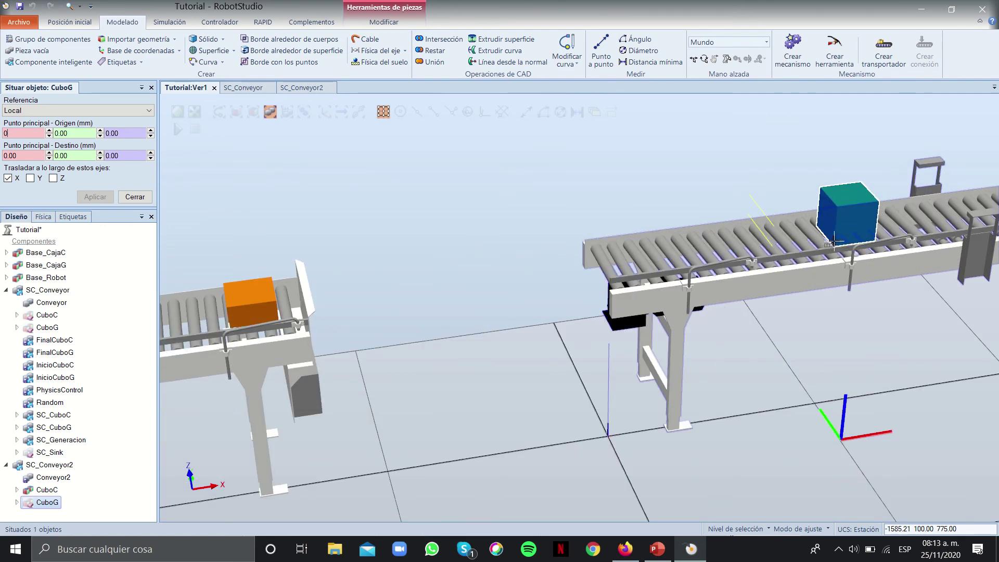
scroll(831, 240, "up", 2)
scroll(853, 242, "up", 3)
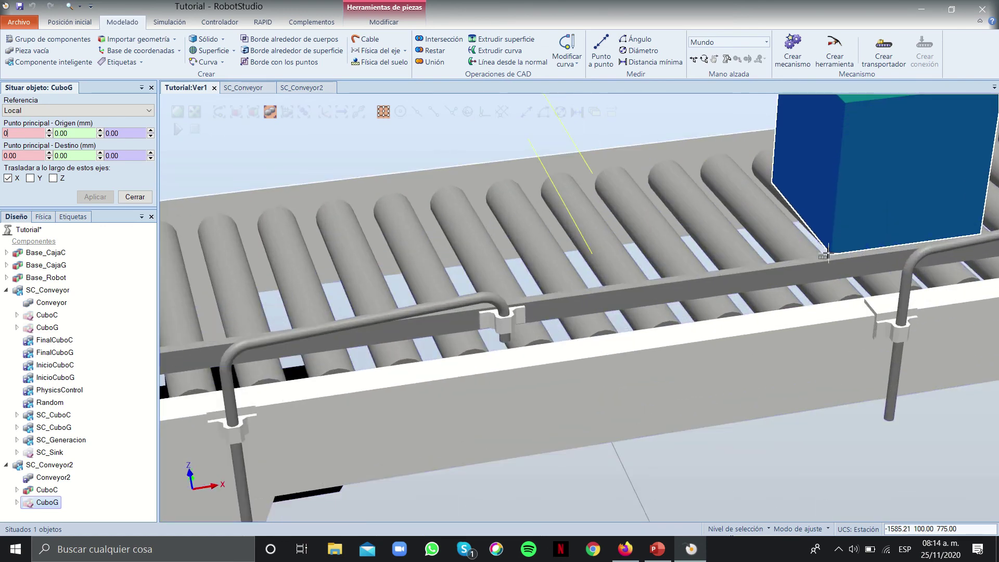
scroll(830, 255, "down", 5)
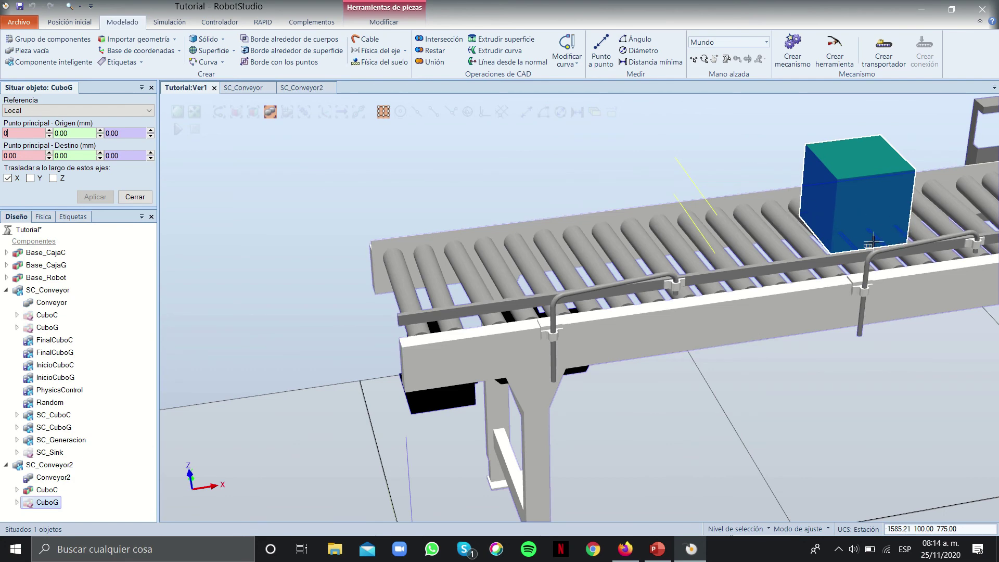
scroll(797, 214, "up", 2)
scroll(415, 241, "down", 6)
left_click_drag(411, 257, 541, 317, "ctrl")
scroll(541, 317, "up", 3)
key("BackSpace")
key("BackSpace")
key("BackSpace")
left_click(591, 328)
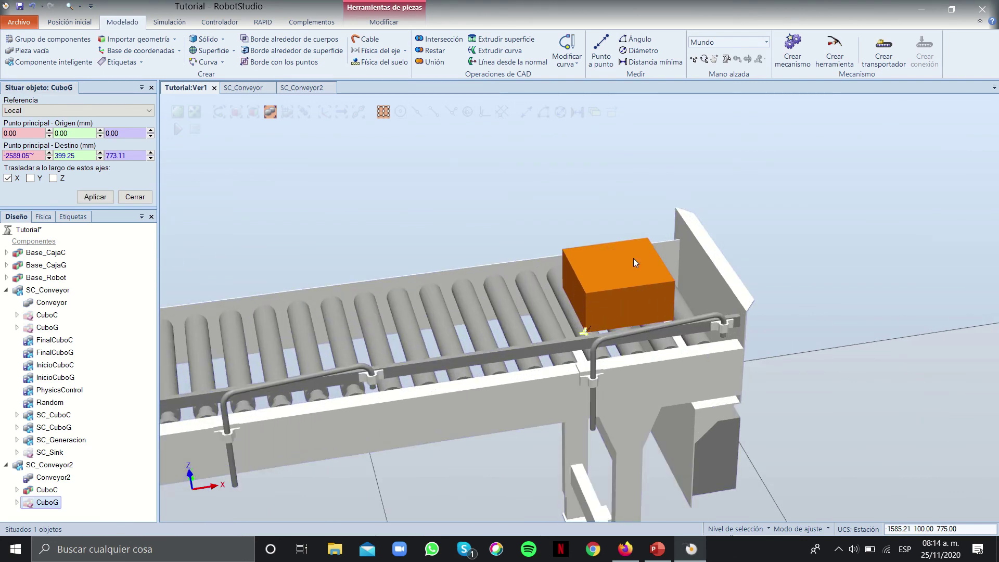
scroll(638, 258, "down", 5)
left_click(97, 197)
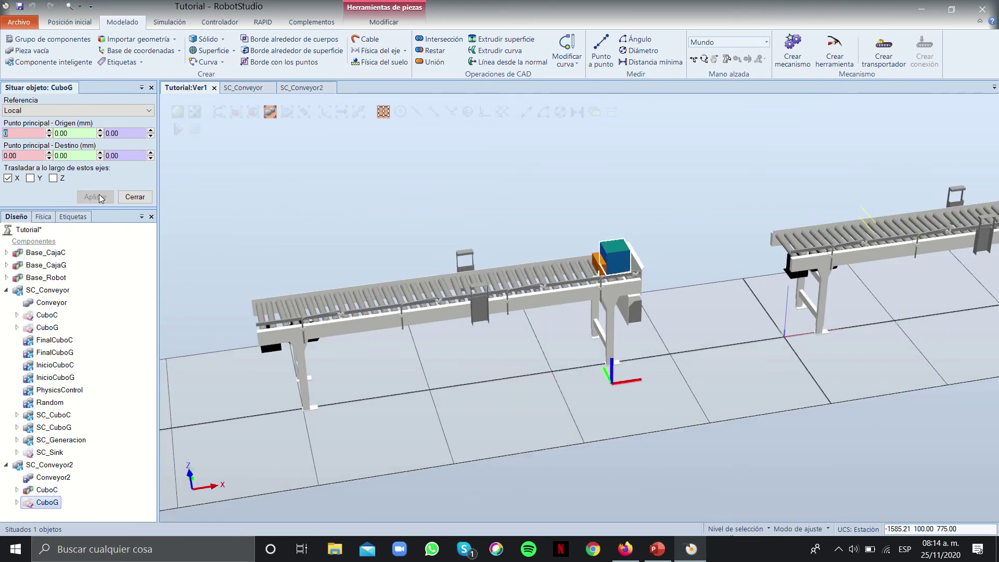
Make SC_Conveyor2's CuboG visible beside CuboC at the end of the second conveyor
scroll(650, 250, "up", 5)
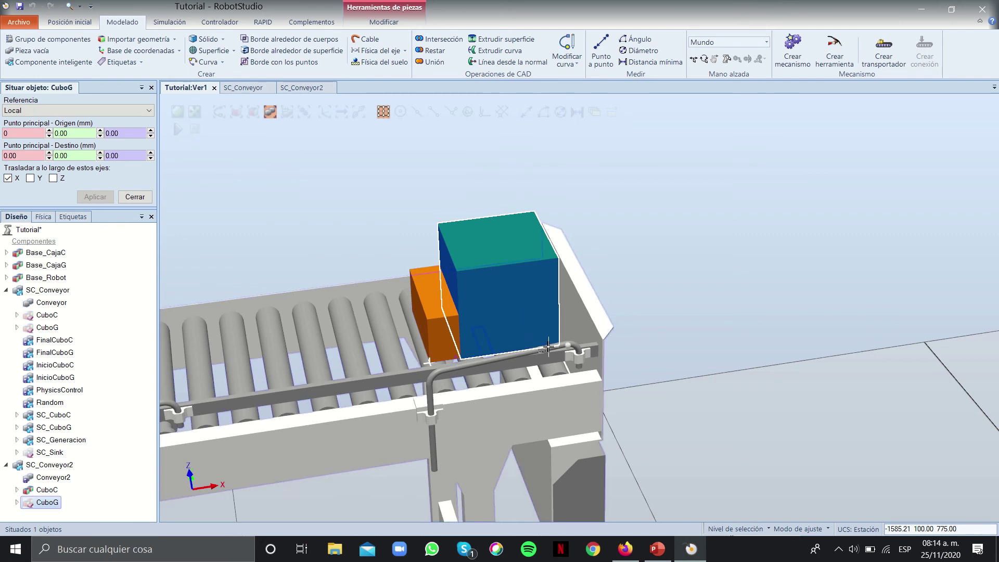
scroll(458, 274, "up", 2)
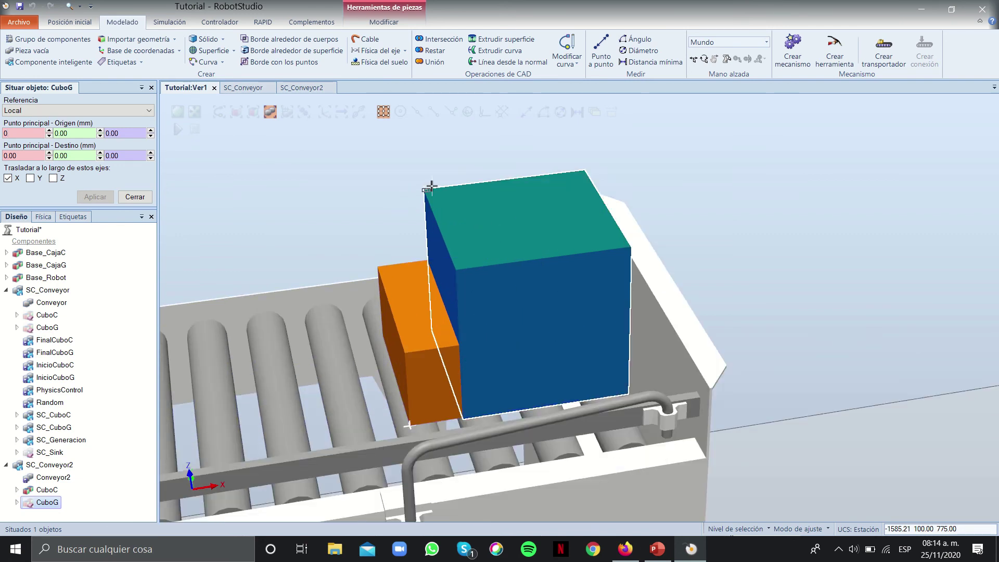
right_click(63, 503)
left_click(86, 317)
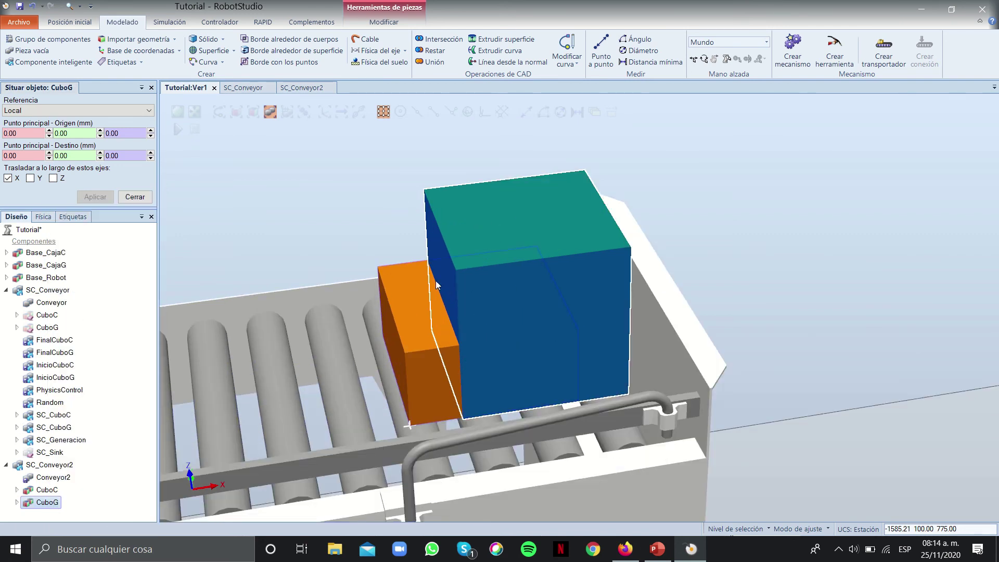
Place CuboG by one point from its upper front corner (61.76, 397.50, 972.06 mm) to CuboC's (0.00, 399.25, 873.11 mm), and close the placement settings
left_click(21, 133)
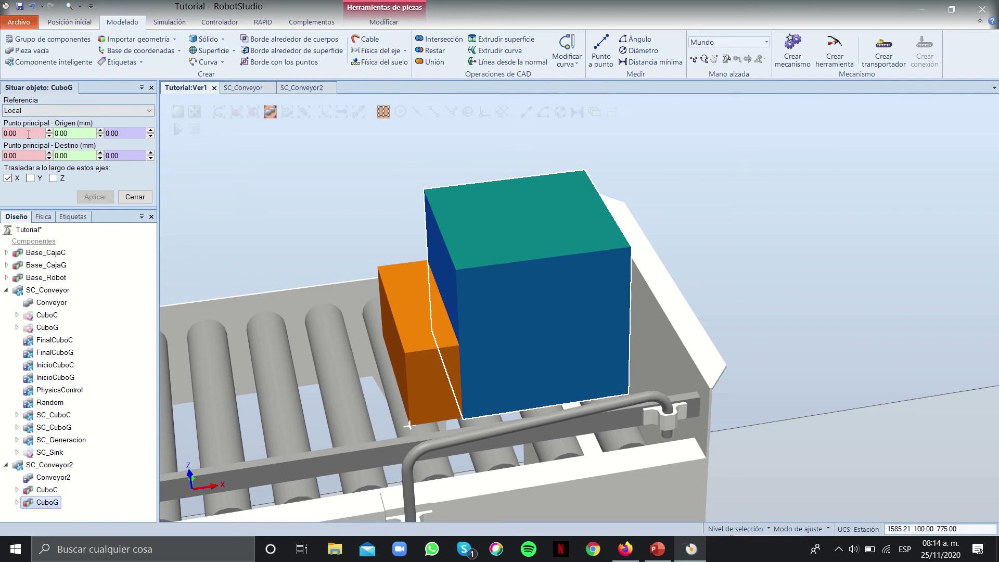
left_click(456, 268)
left_click(406, 352)
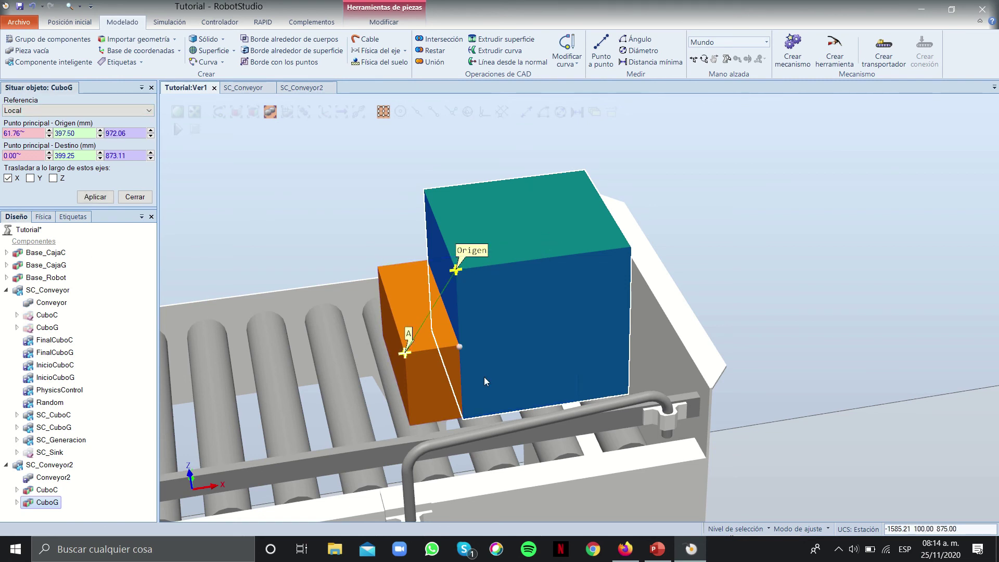
left_click(98, 199)
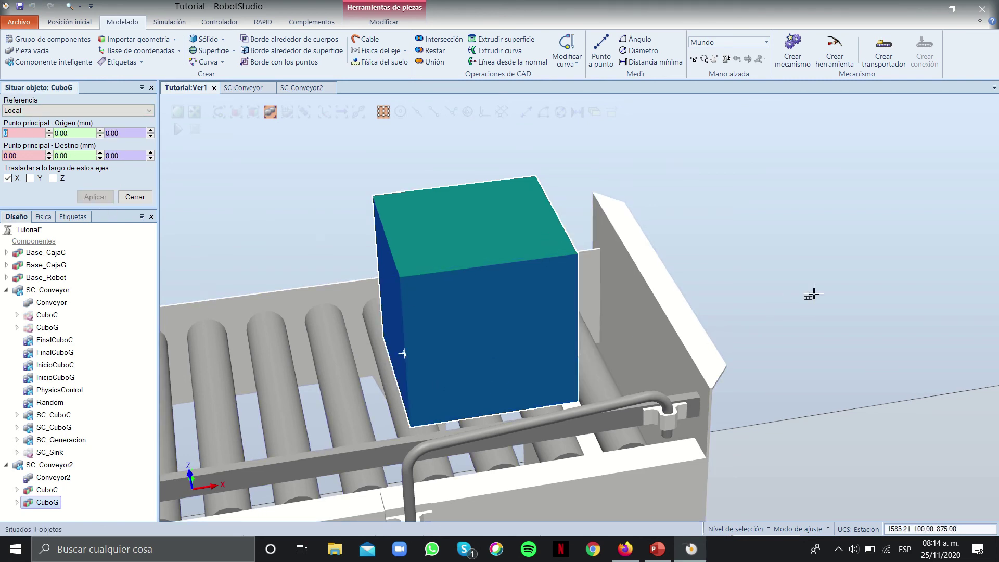
scroll(812, 295, "down", 5)
left_click(134, 197)
left_click(585, 259)
left_click_drag(586, 259, 423, 363, "ctrl+shift")
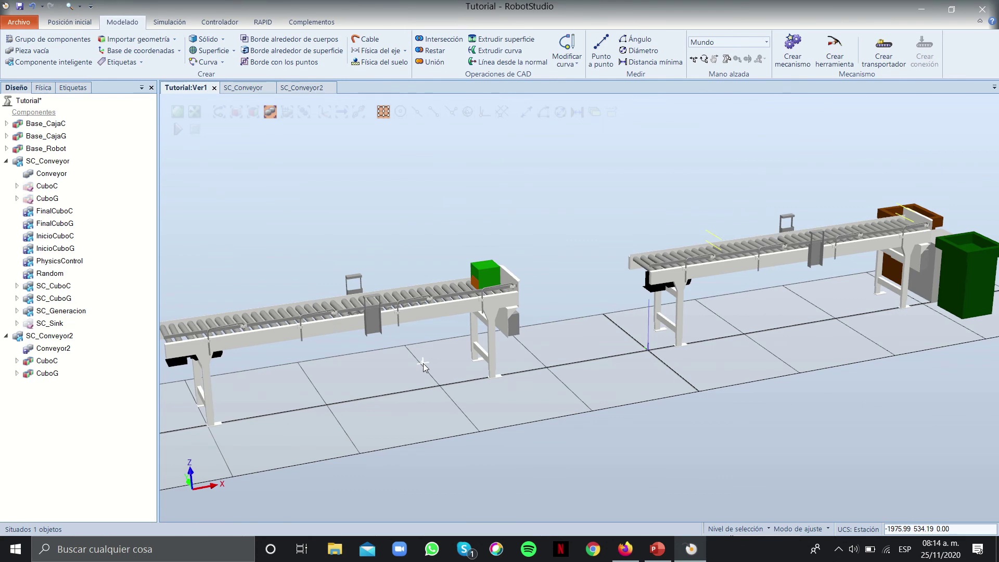
scroll(423, 363, "down", 2)
Examine the position properties of the FinalCuboC and FinalCuboG blocks in SC_Conveyor's design diagram, and return to the station view
left_click(55, 210)
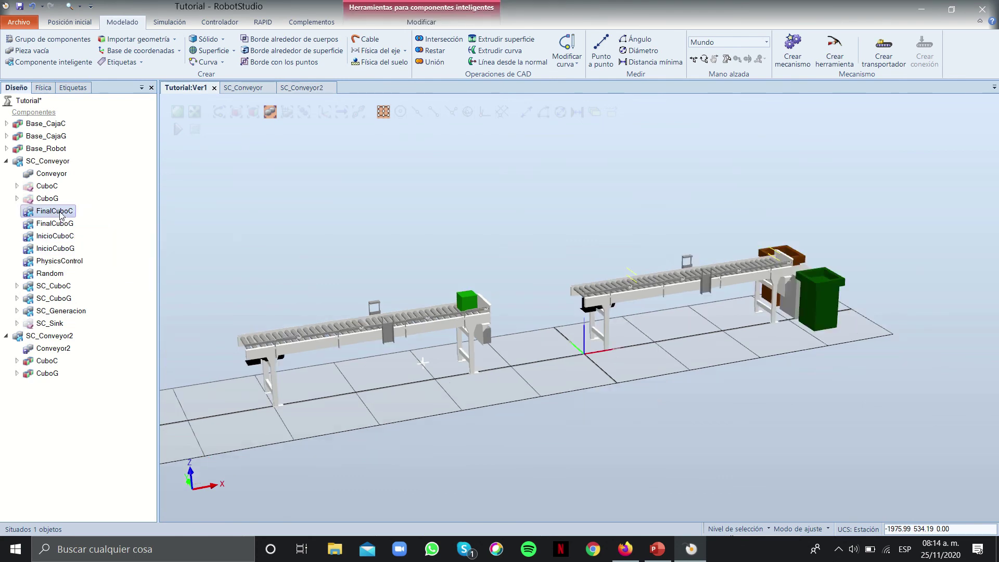
left_click(243, 87)
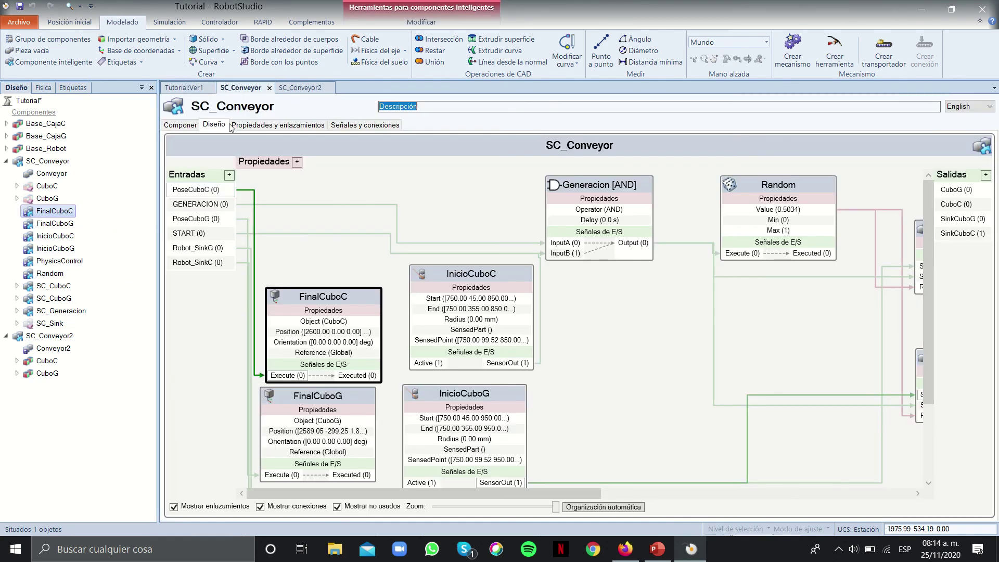
left_click(307, 409)
left_click(301, 399)
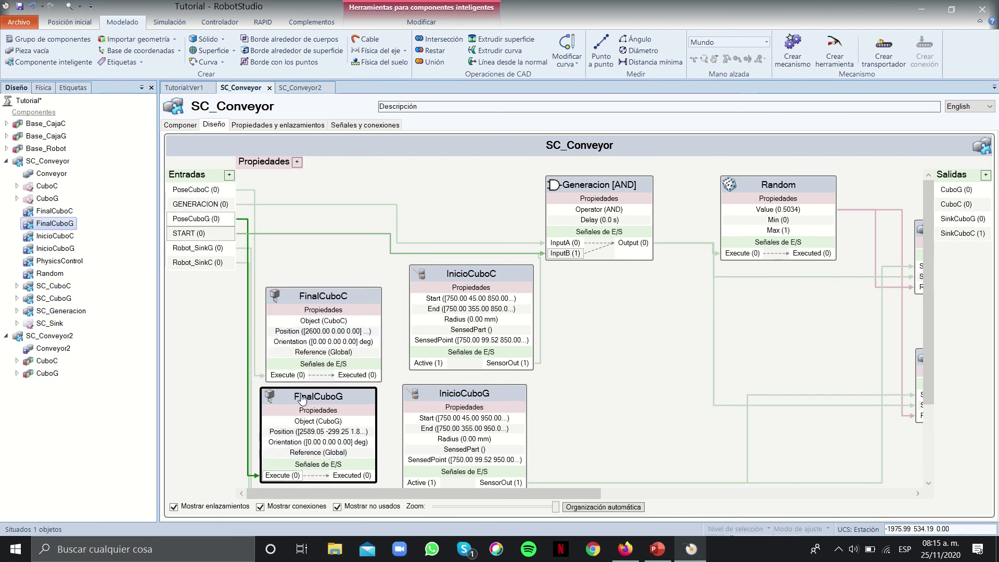
left_click(293, 307)
left_click_drag(283, 404, 281, 404)
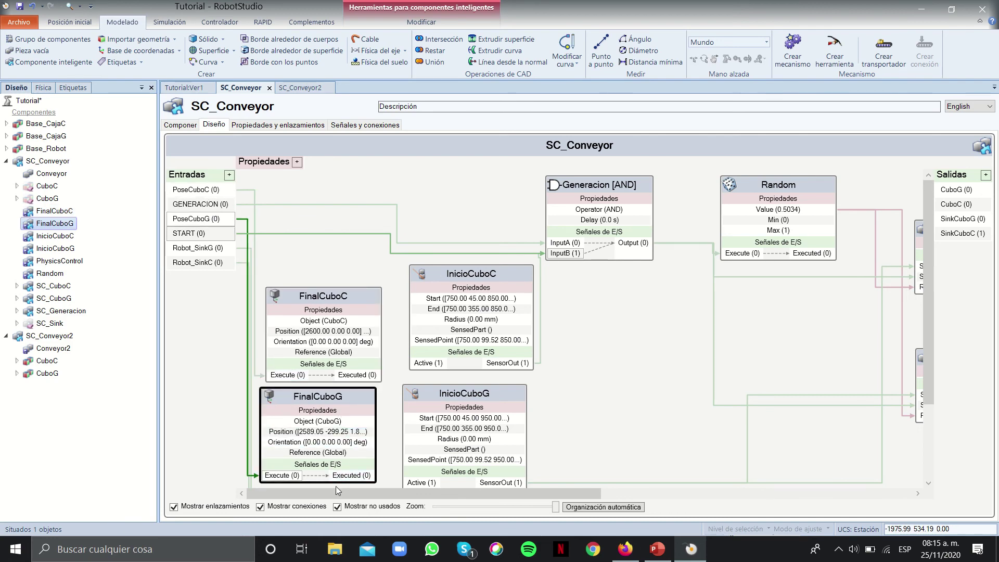
left_click(185, 88)
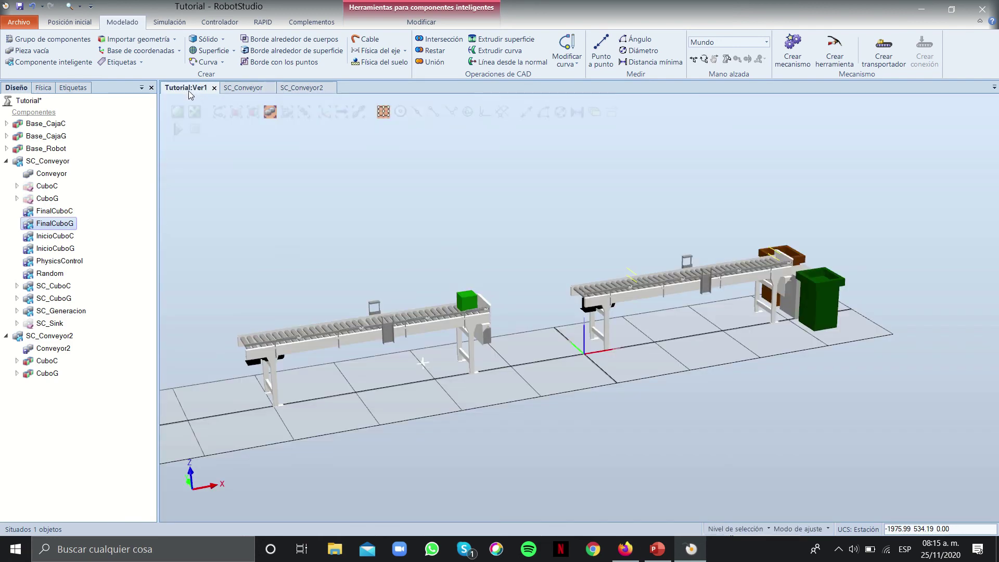
Examine the InicioCuboC and InicioCuboG sensors in the station view and the Generacion [AND] gate's connections in the SC_Conveyor design
scroll(459, 305, "up", 2)
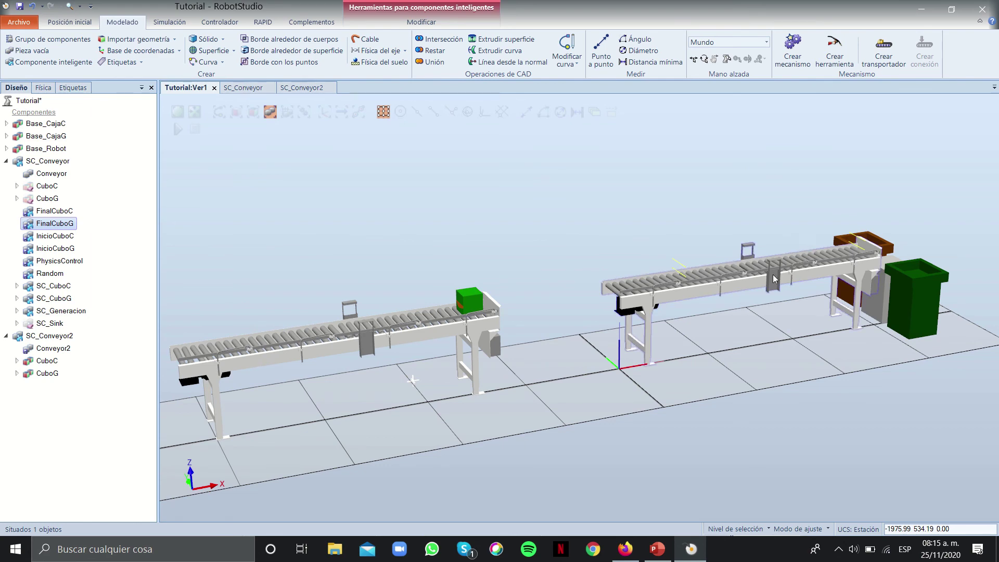
left_click(244, 88)
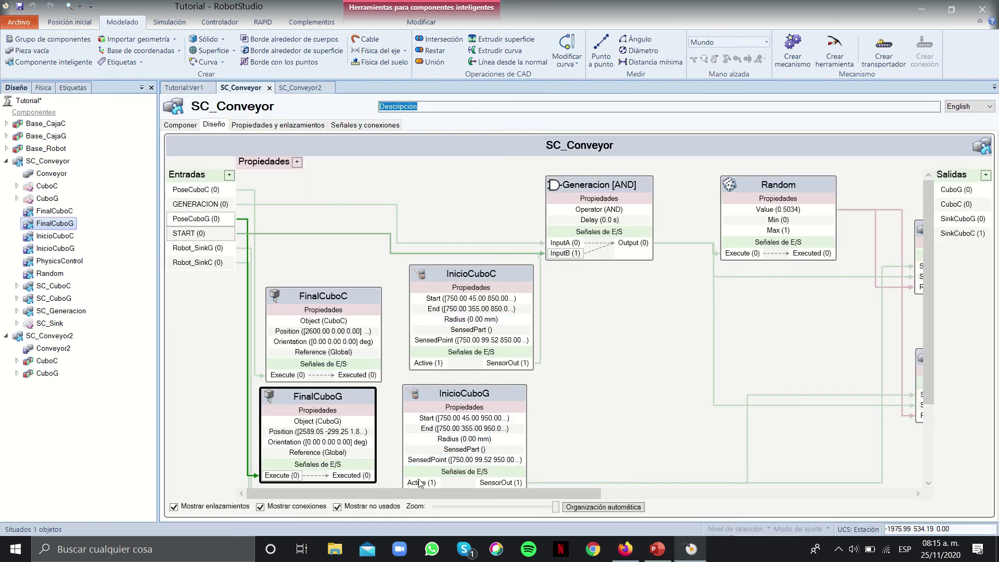
left_click(371, 283)
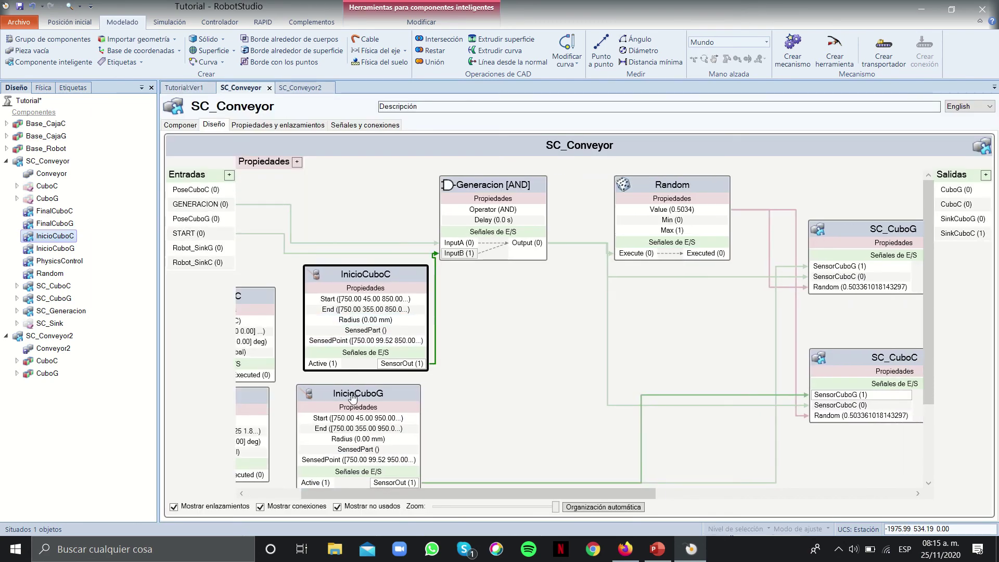
left_click(353, 393)
left_click(183, 87)
scroll(677, 268, "up", 3)
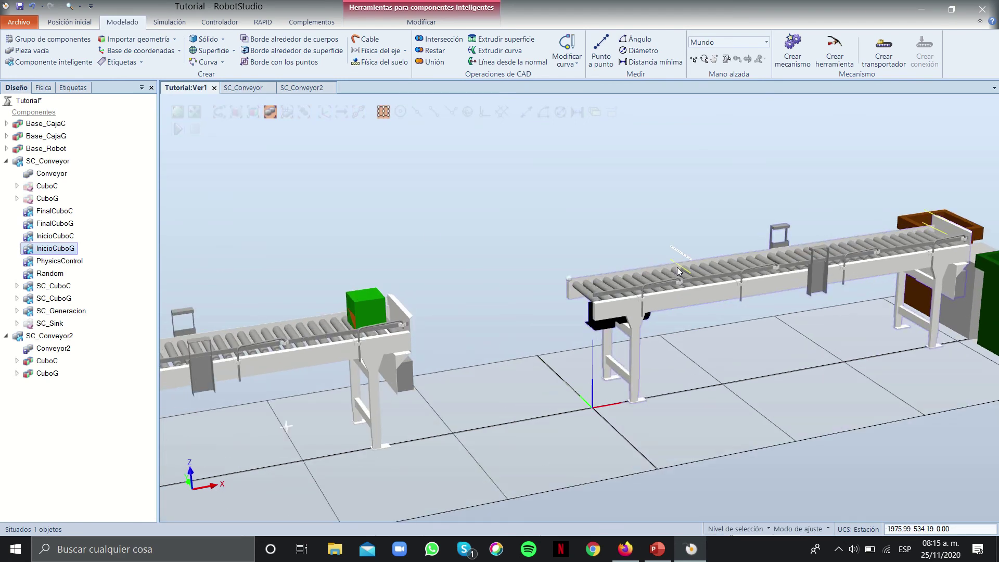
left_click(243, 89)
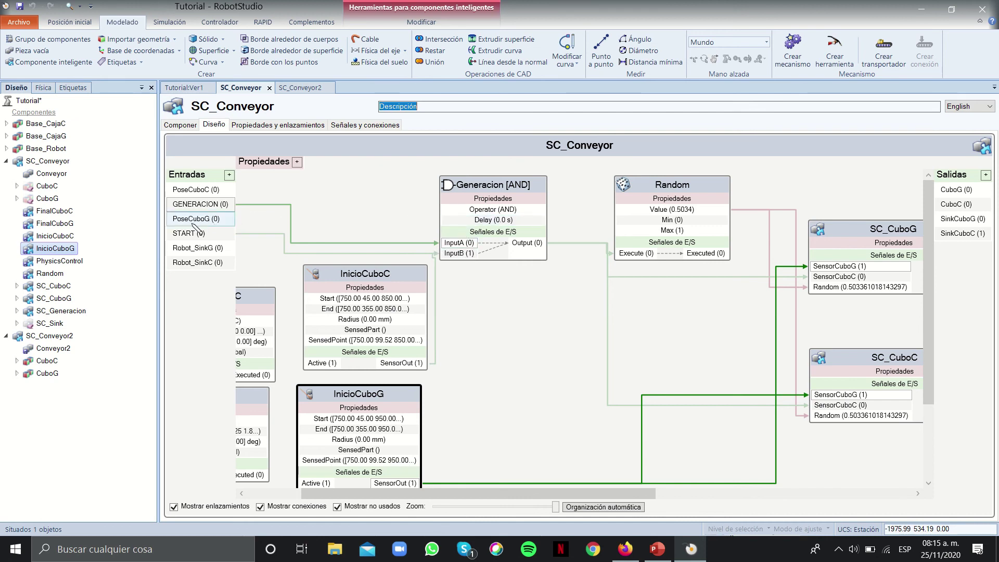
left_click(459, 197)
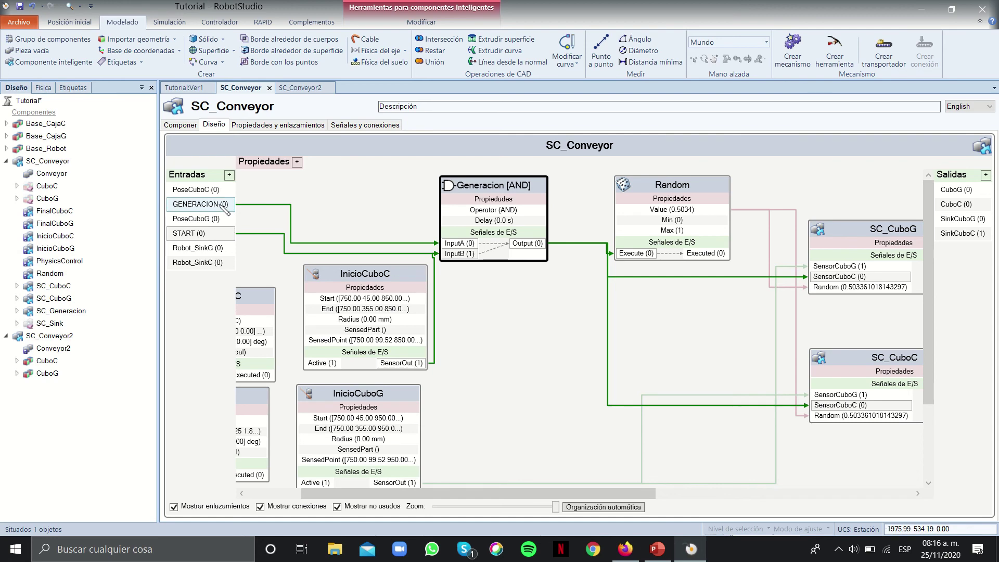
Open the I/O simulator and show the input and output signals of SC_Conveyor
left_click(220, 22)
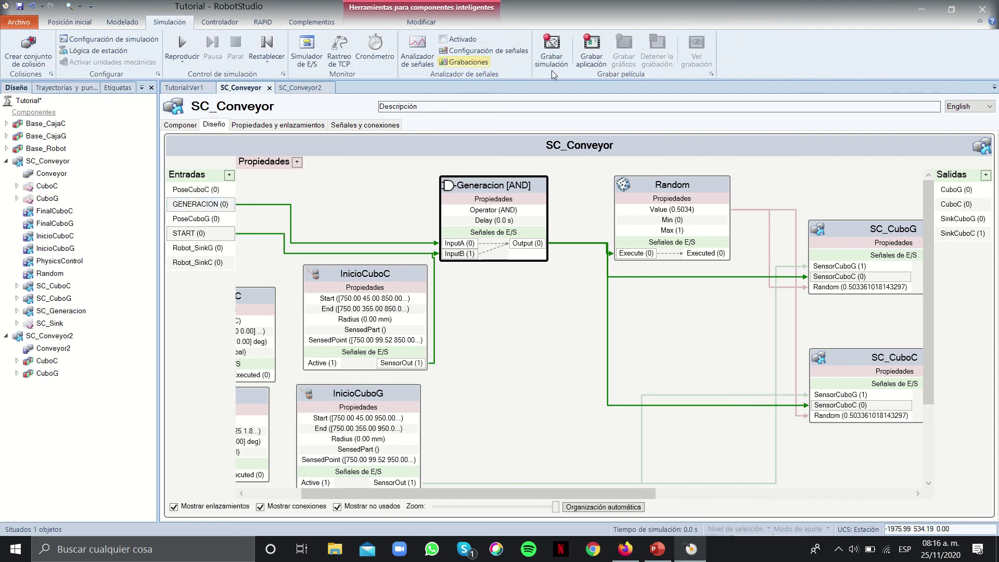
left_click(156, 22)
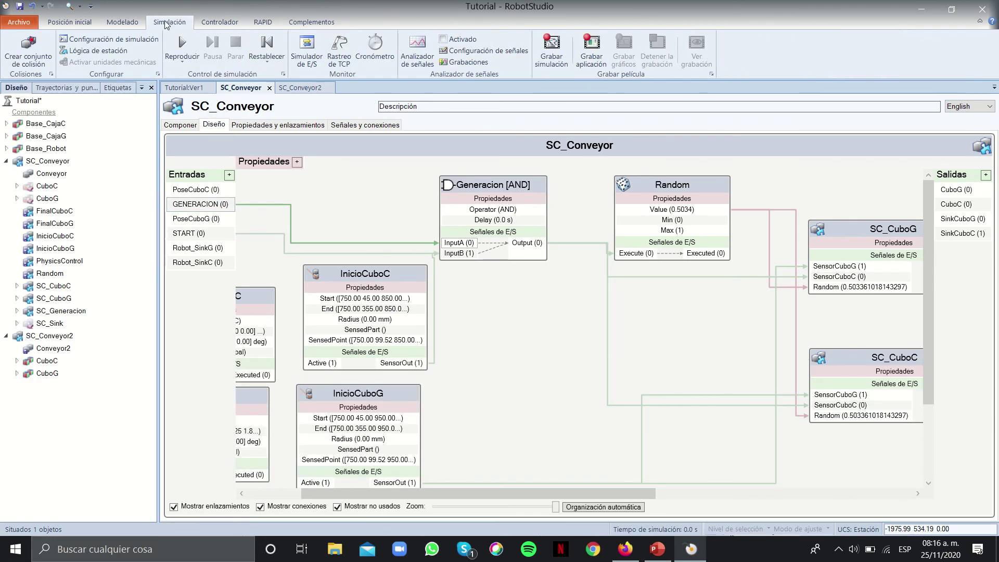
left_click(306, 51)
left_click(816, 114)
left_click(791, 131)
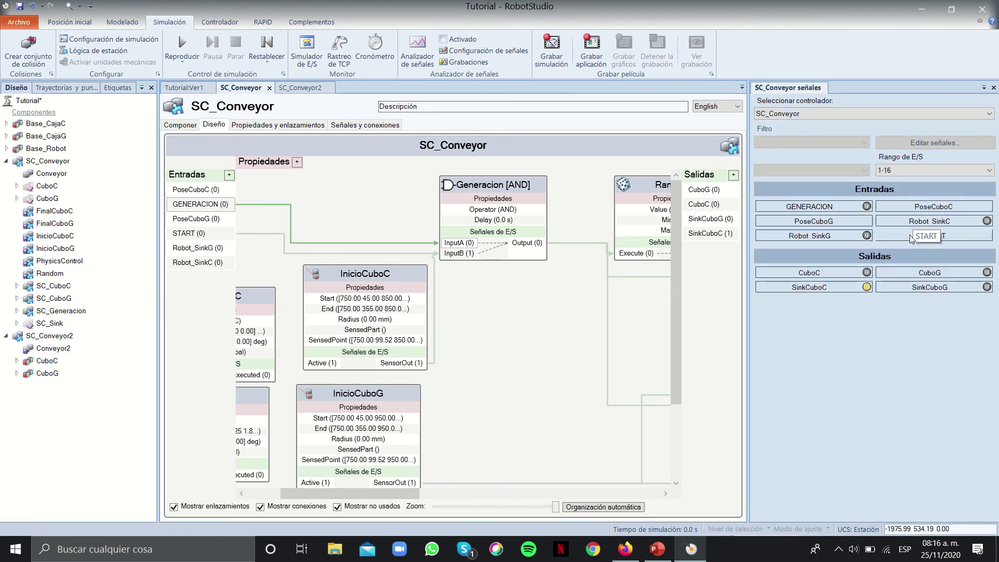
left_click(929, 237)
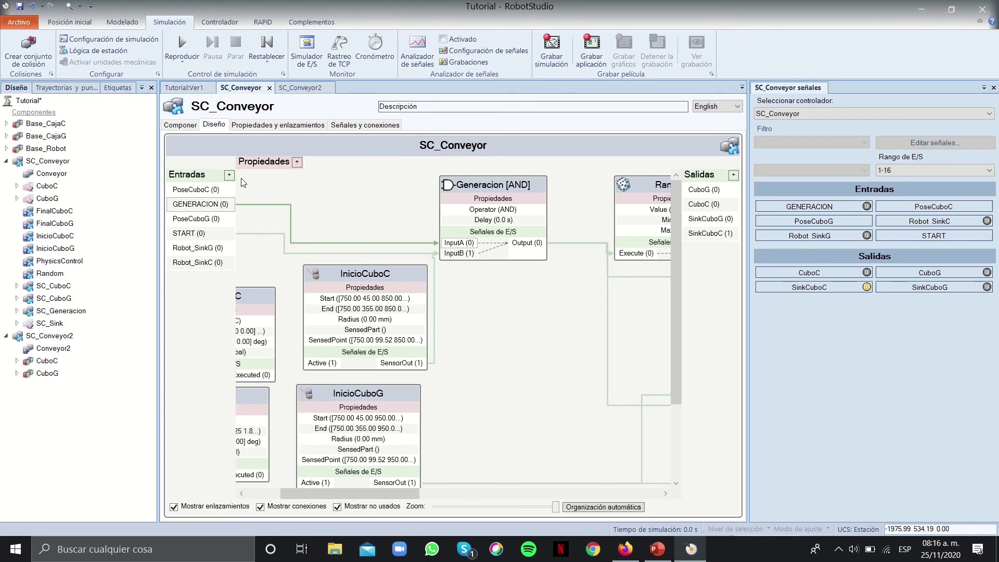
Trace the SC_Conveyor design from the Generacion gate through the Random block to the SC_CuboG block
left_click_drag(422, 493, 460, 494)
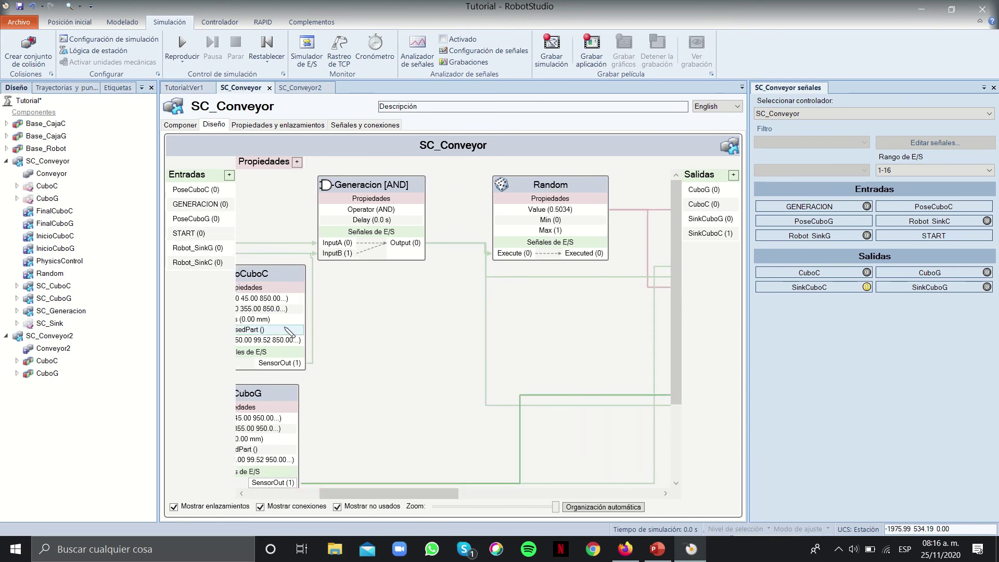
left_click(515, 187)
left_click_drag(463, 494, 533, 495)
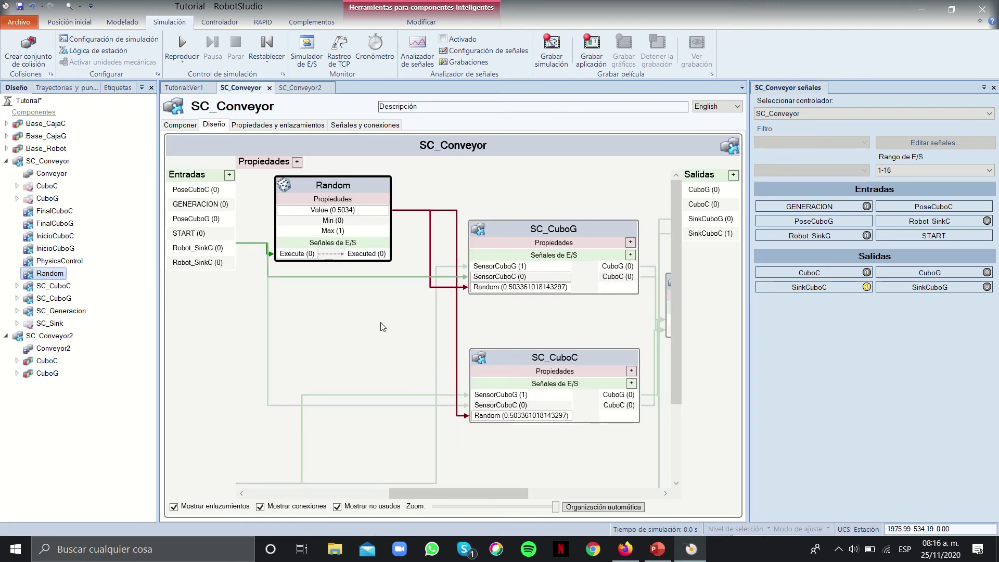
left_click_drag(472, 492, 522, 491)
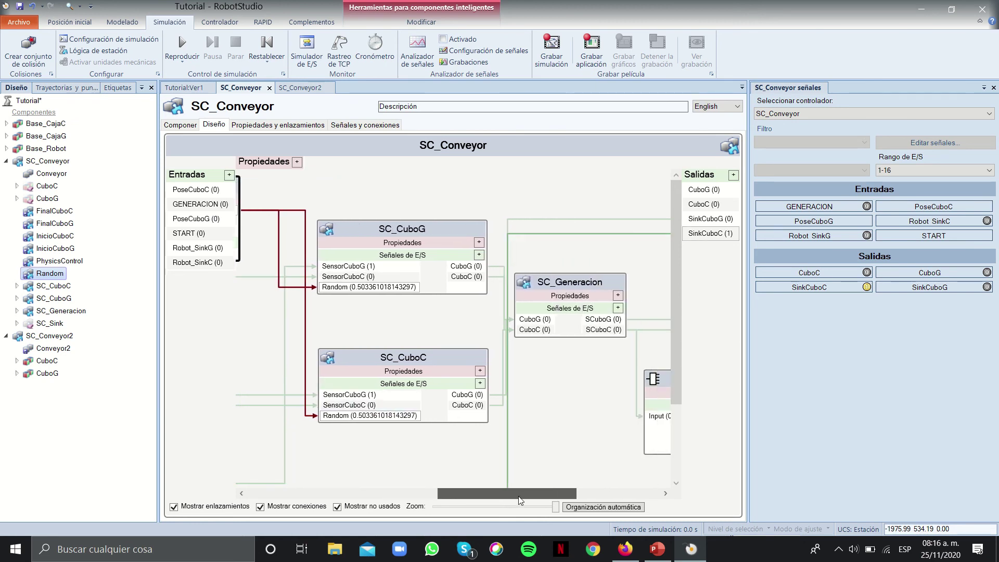
left_click(402, 233)
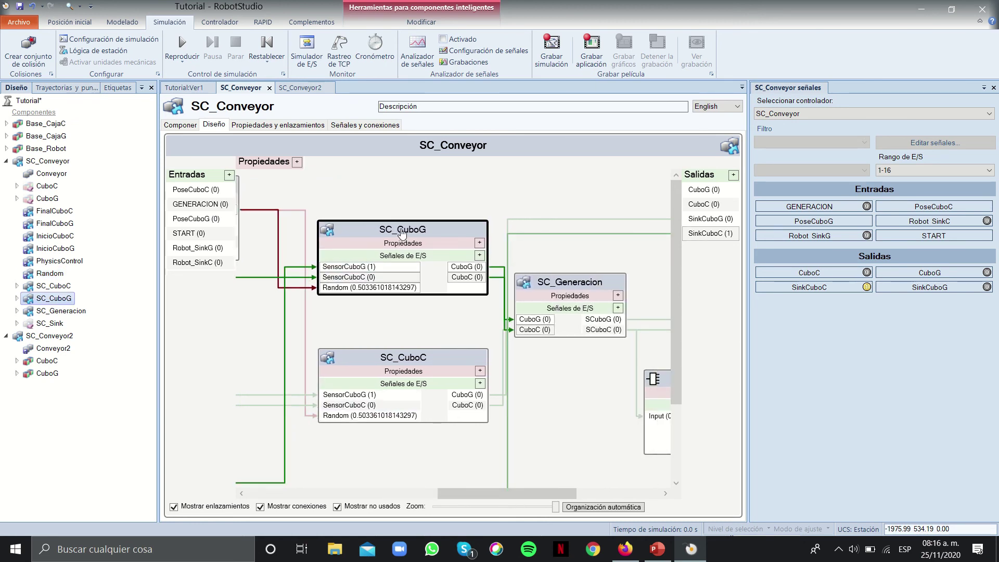
Open the SC_CuboG subcomponent in the component editor and display its design diagram
right_click(56, 299)
left_click(88, 469)
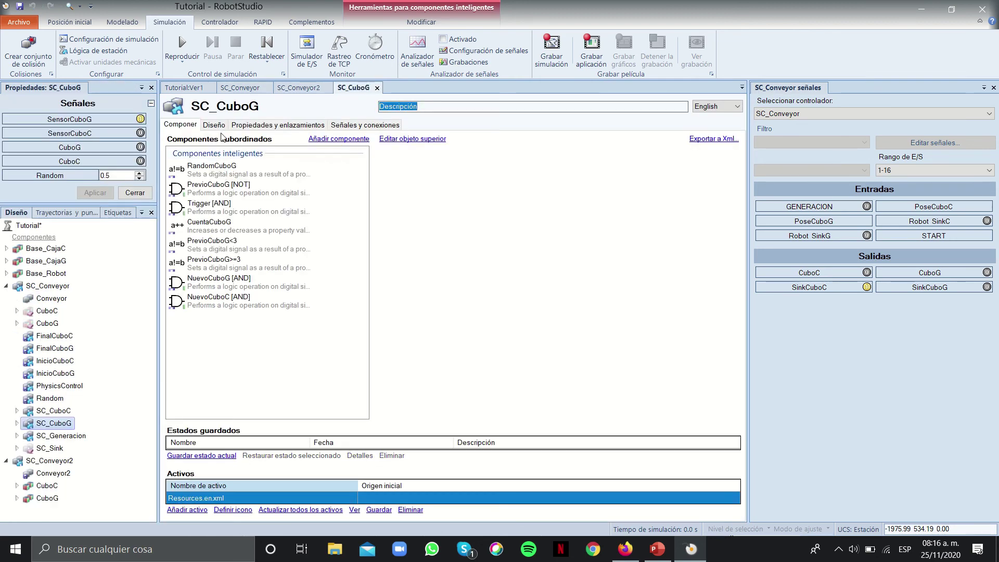
left_click(214, 125)
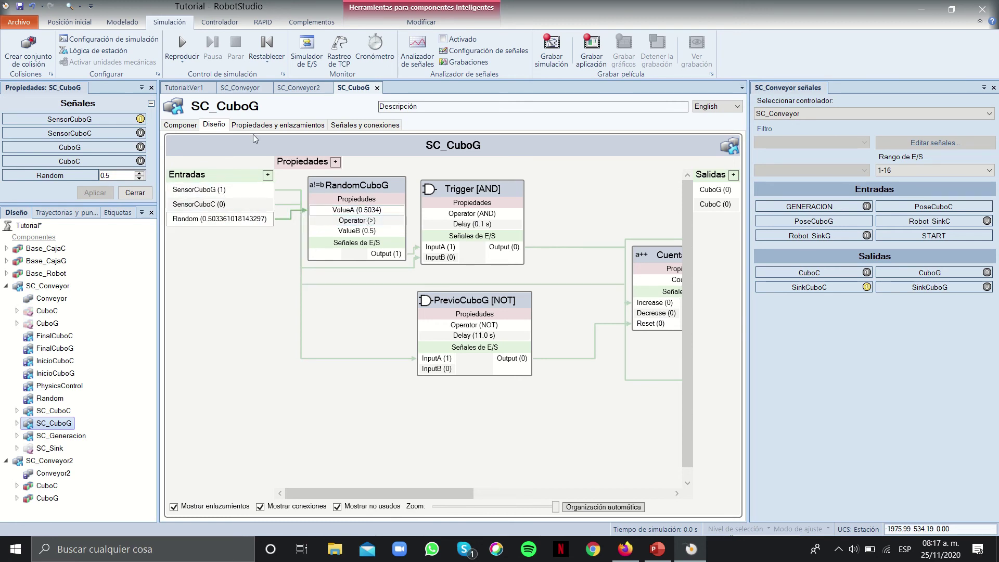
Check the Random block's properties and its links to SC_CuboG and SC_CuboC in the SC_Conveyor design
left_click(240, 87)
left_click_drag(468, 492, 362, 492)
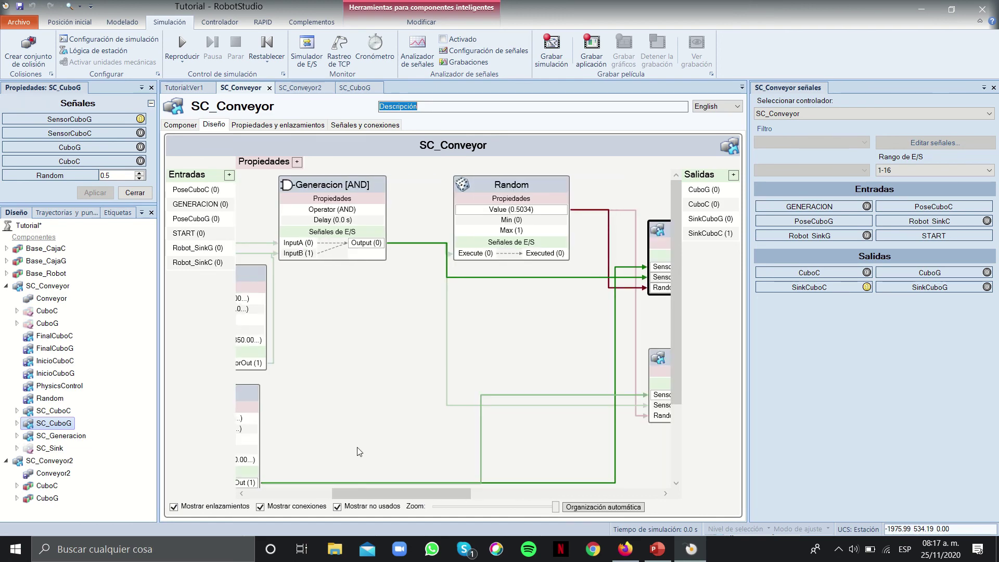
left_click(495, 192)
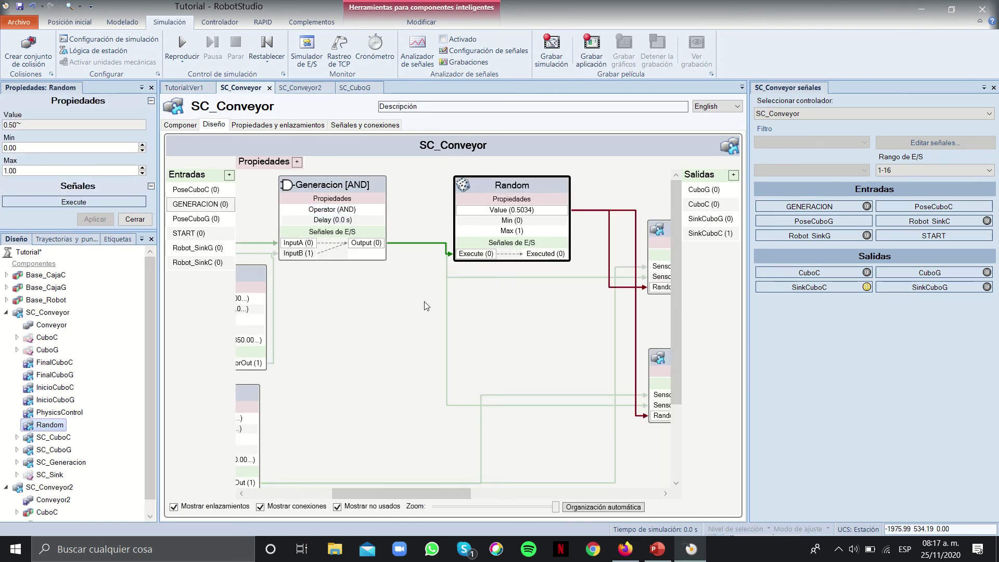
left_click_drag(376, 492, 461, 492)
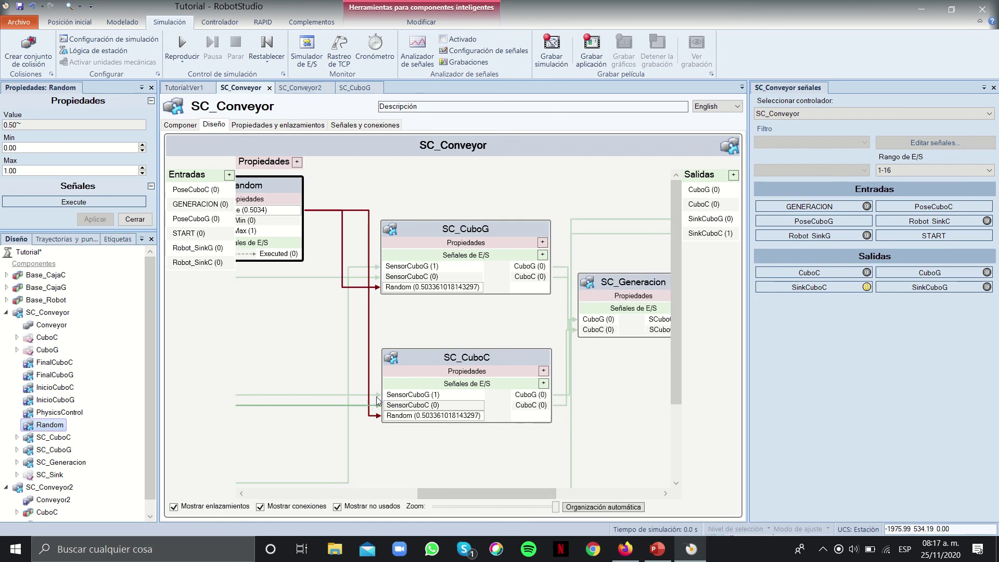
Examine the Trigger [AND] gate in the SC_CuboG design, from its inputs to the counter and comparison blocks it feeds
left_click(354, 88)
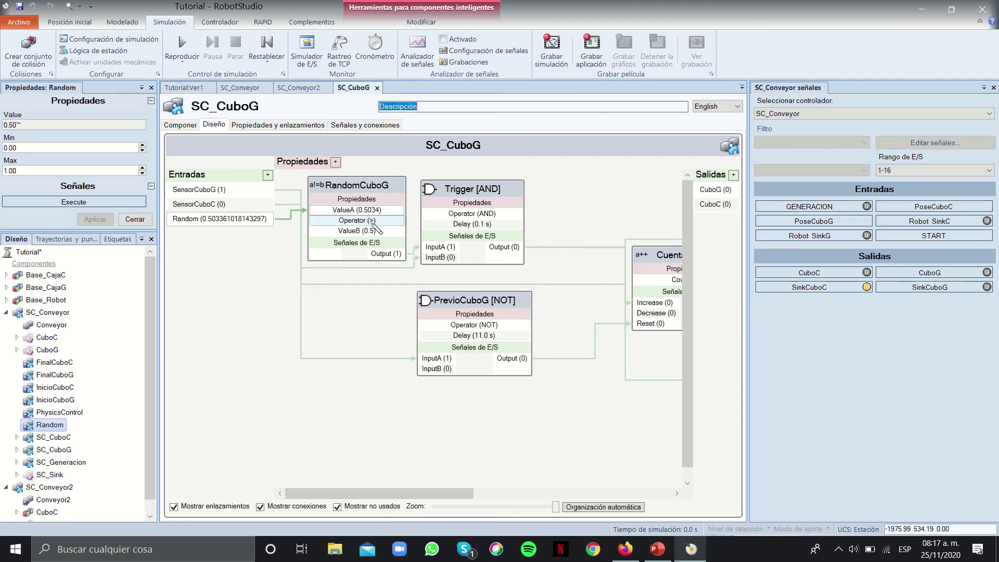
left_click_drag(390, 493, 446, 493)
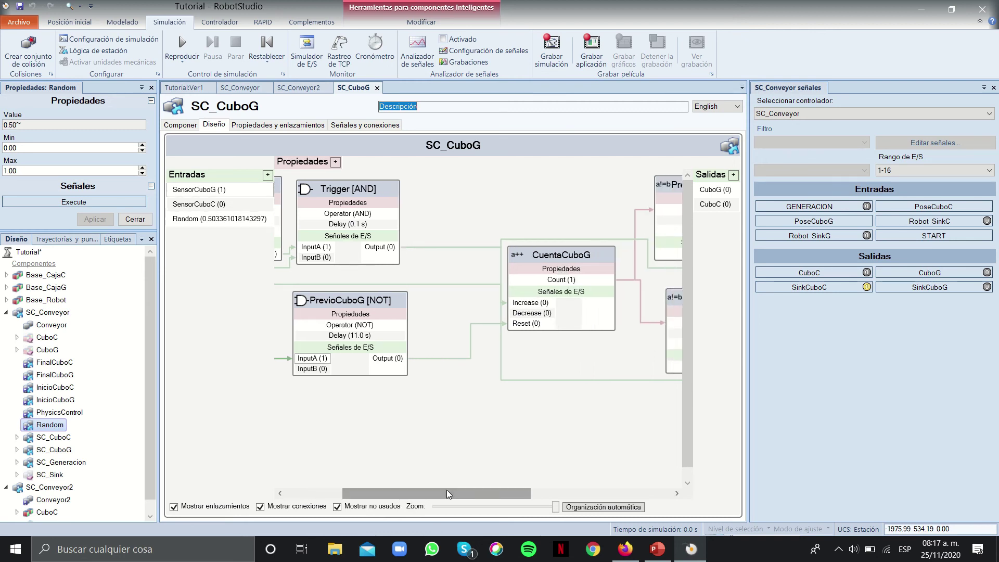
left_click(341, 196)
left_click_drag(392, 488, 333, 485)
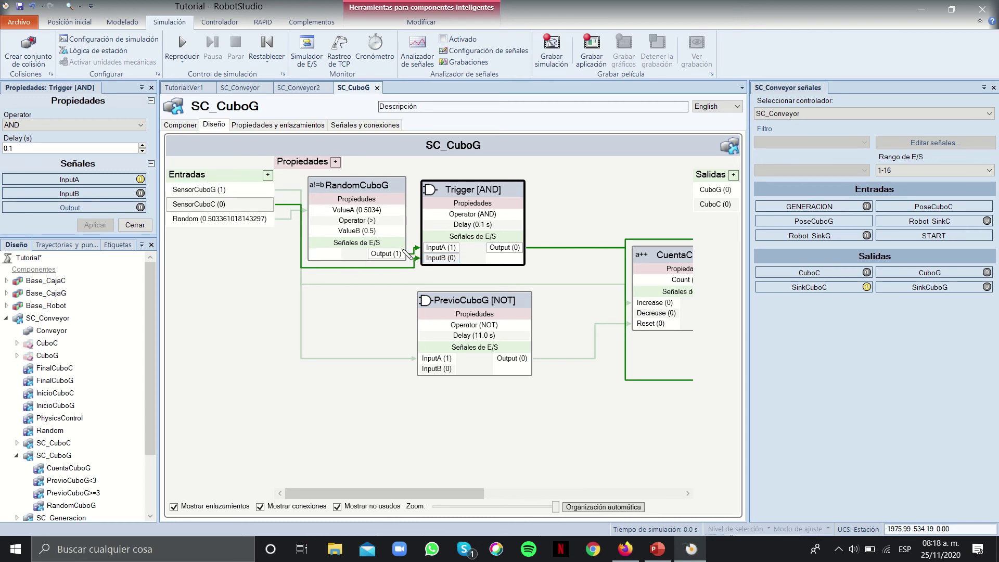
left_click_drag(386, 493, 570, 481)
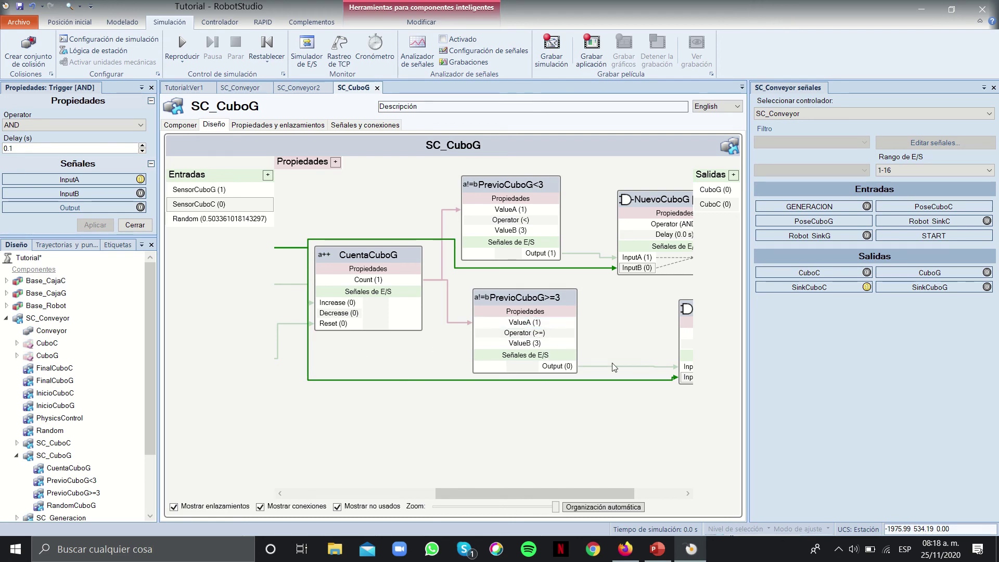
Zoom out the SC_CuboG diagram and inspect the PrevioCuboG [NOT] gate, checking the matching sensors on the conveyor in the station
left_click_drag(555, 510, 418, 477)
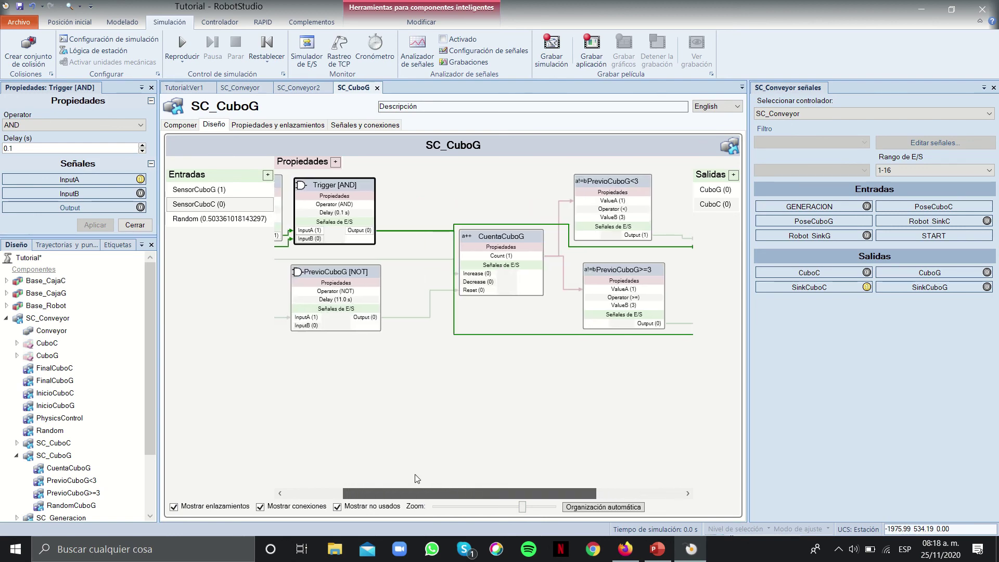
left_click(322, 277)
left_click(240, 87)
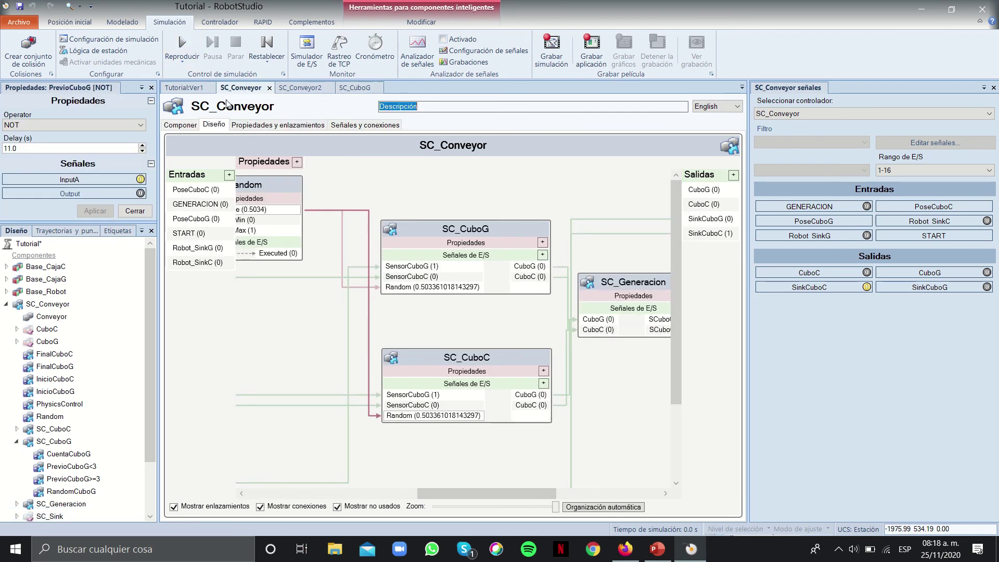
left_click(183, 87)
scroll(498, 287, "up", 3)
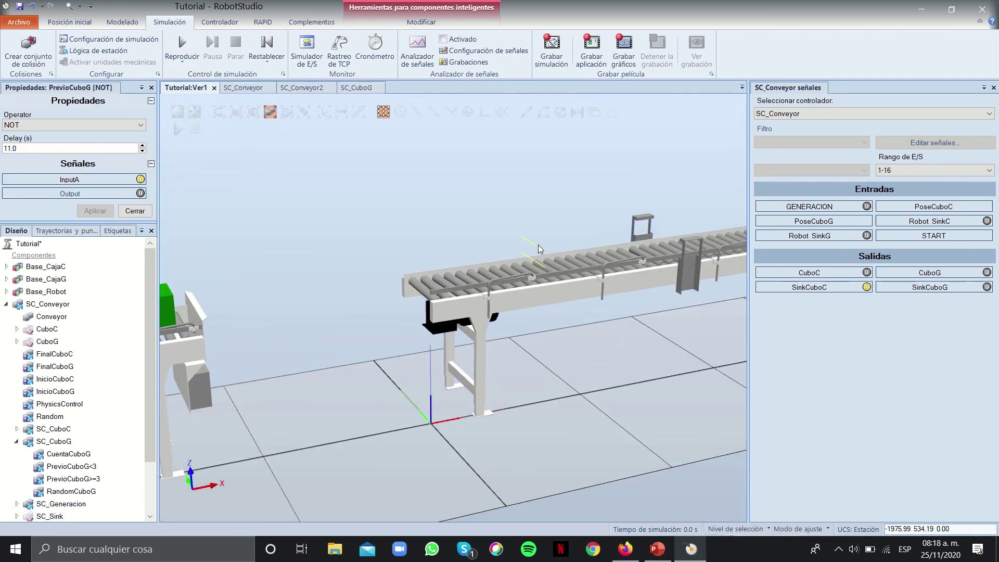
left_click(355, 87)
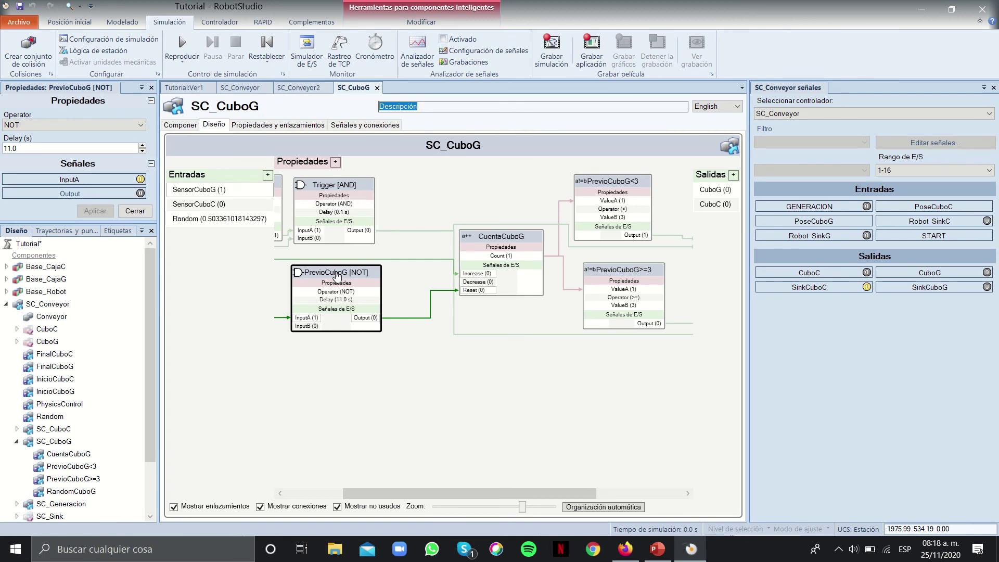
Inspect the properties of the CuentaCuboG counter and the PrevioCuboG<3 and PrevioCuboG>=3 comparers
left_click(480, 237)
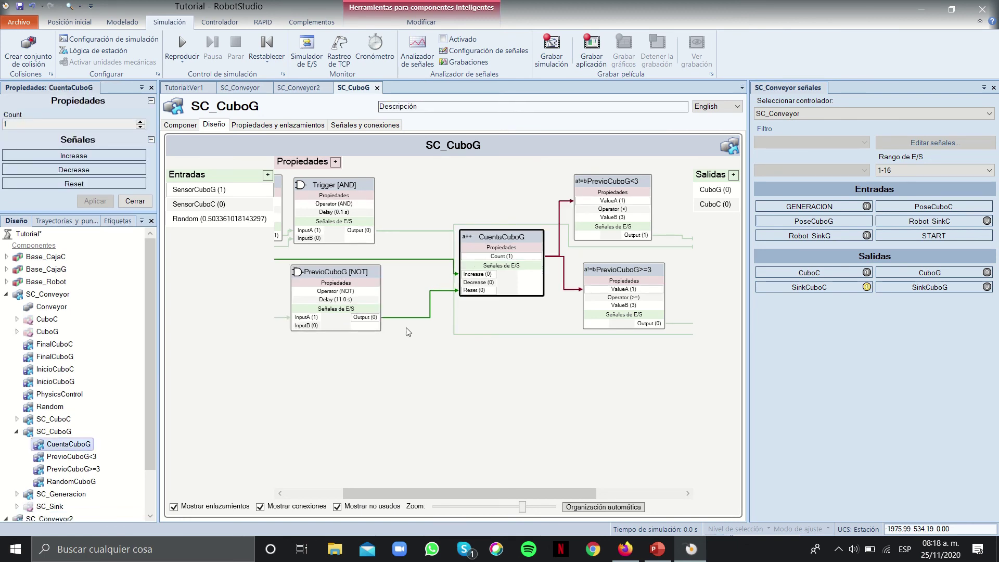
left_click_drag(482, 496, 579, 483)
left_click(466, 190)
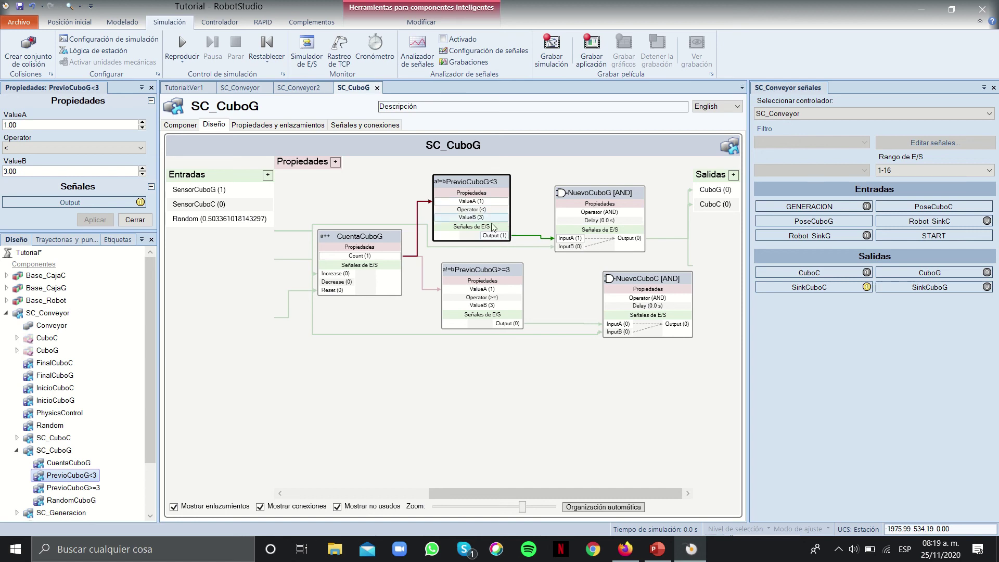
left_click(499, 275)
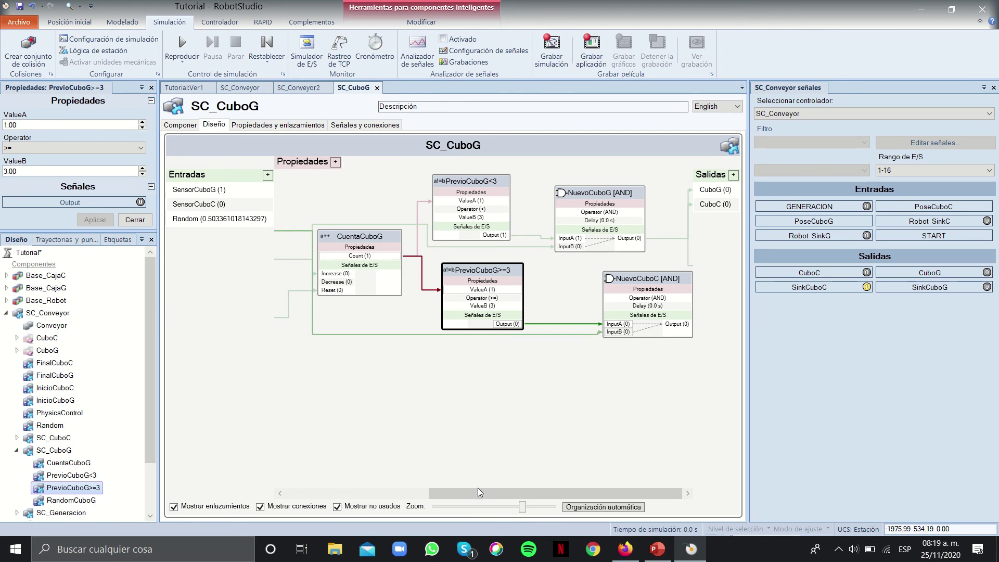
Review the PrevioCuboG [NOT] and RandomCuboG blocks, and select the delay value in the Trigger [AND] gate's properties
left_click_drag(479, 493, 352, 485)
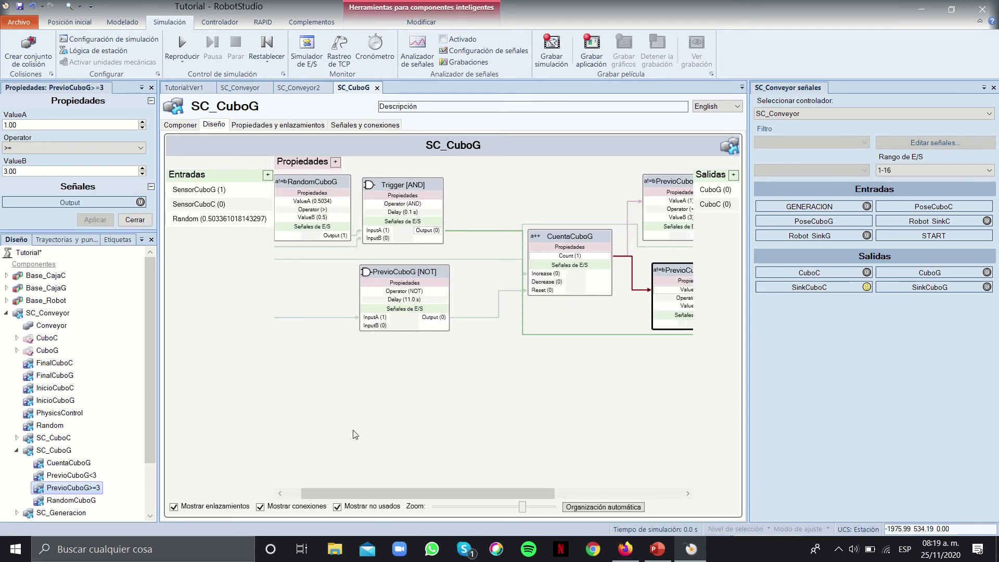
left_click(411, 275)
left_click(321, 190)
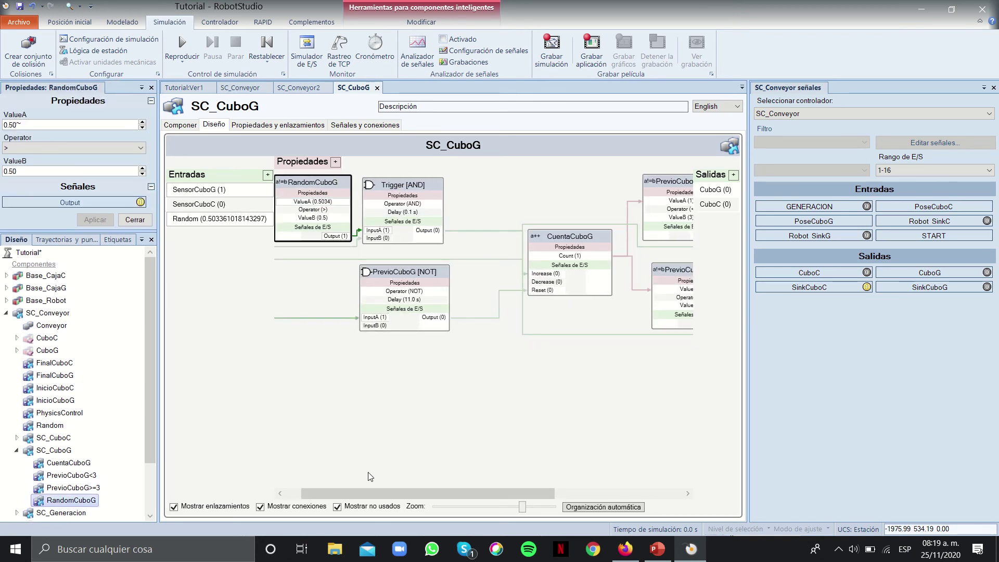
left_click_drag(367, 493, 351, 494)
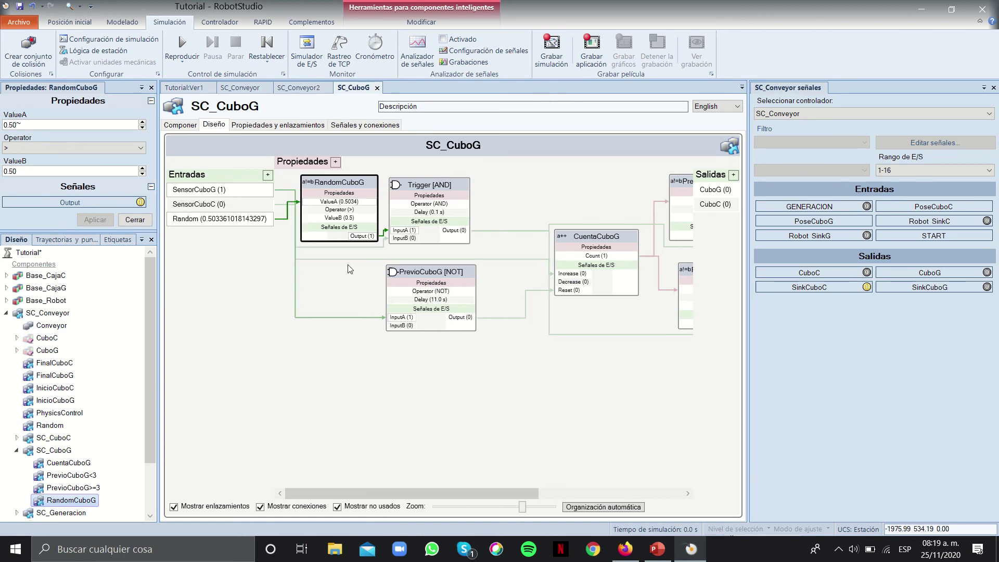
left_click(437, 195)
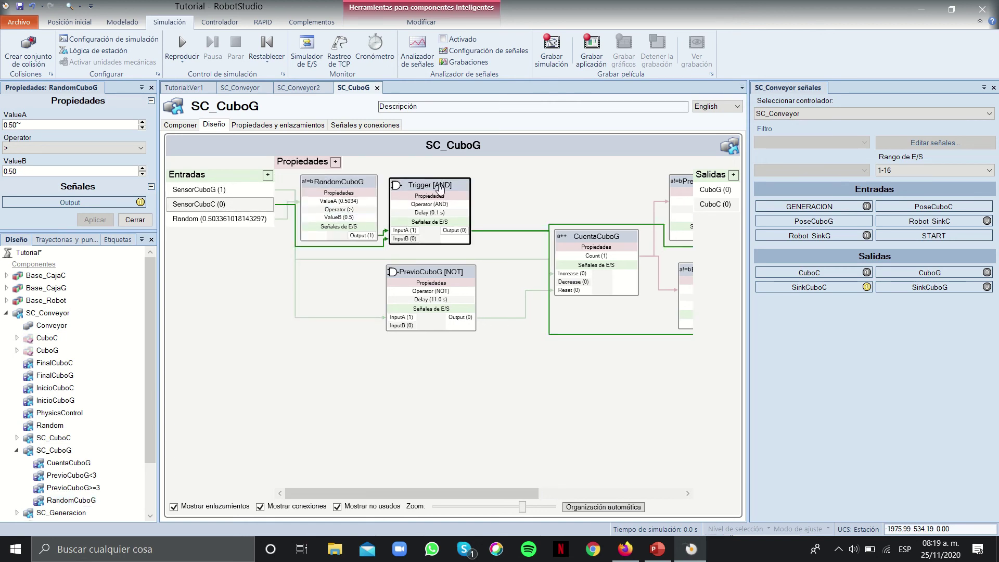
left_click_drag(32, 148, 3, 148)
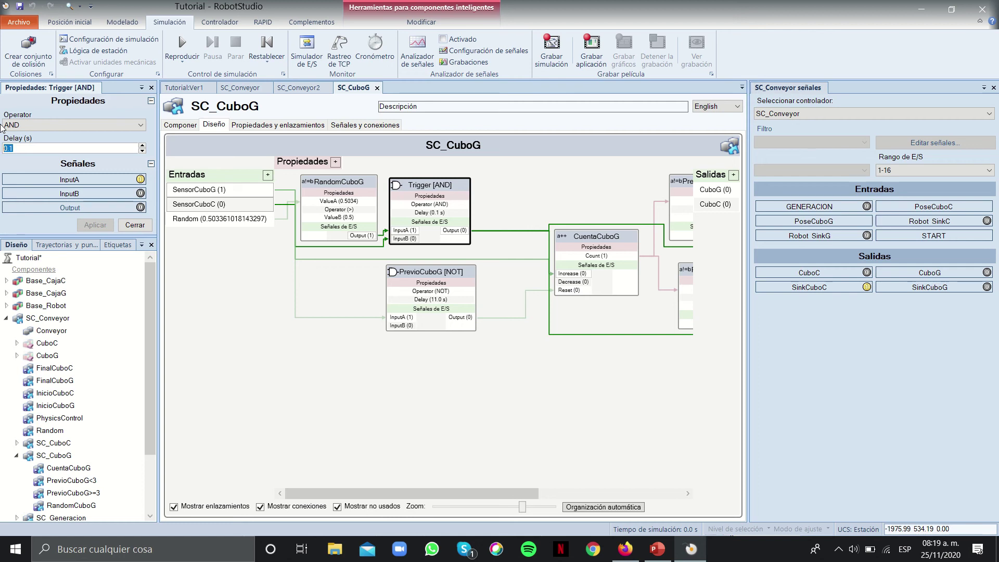
Inspect the PrevioCuboG [NOT] gate in the SC_CuboG diagram, following its output to the CuentaCuboG reset
left_click(405, 283)
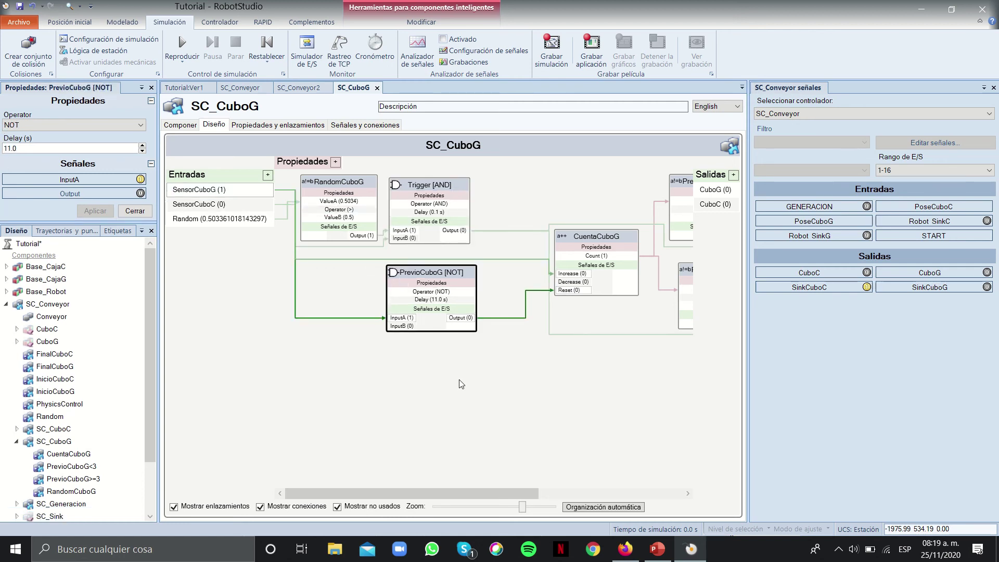
left_click_drag(417, 491, 432, 490)
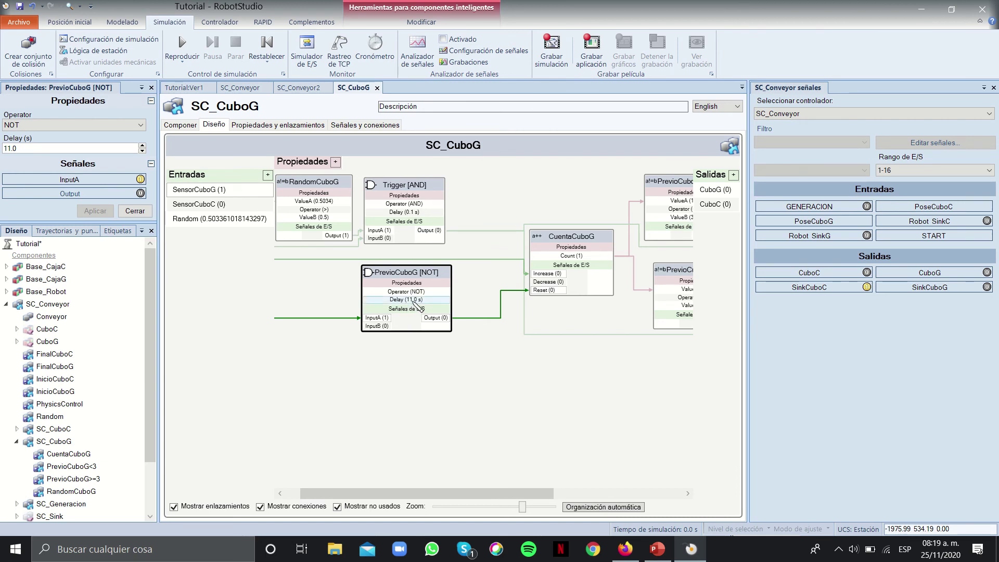
mouse_move(392, 492)
left_mouse_down()
mouse_move(516, 477)
mouse_move(333, 478)
mouse_move(378, 481)
left_mouse_up()
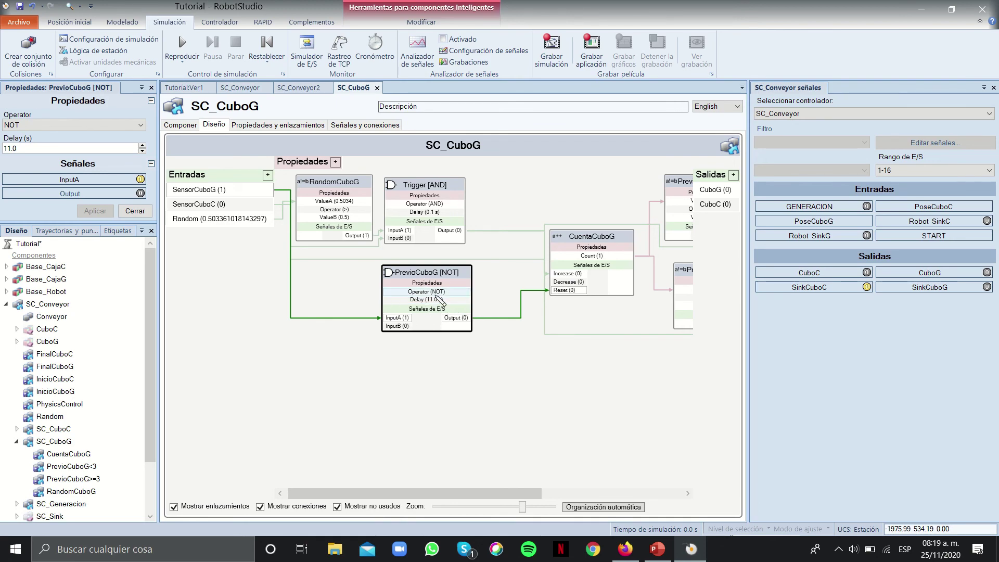
left_click_drag(414, 490, 593, 476)
Open the SC_CuboC subcomponent of SC_Conveyor for editing and review its design diagram
left_click(240, 87)
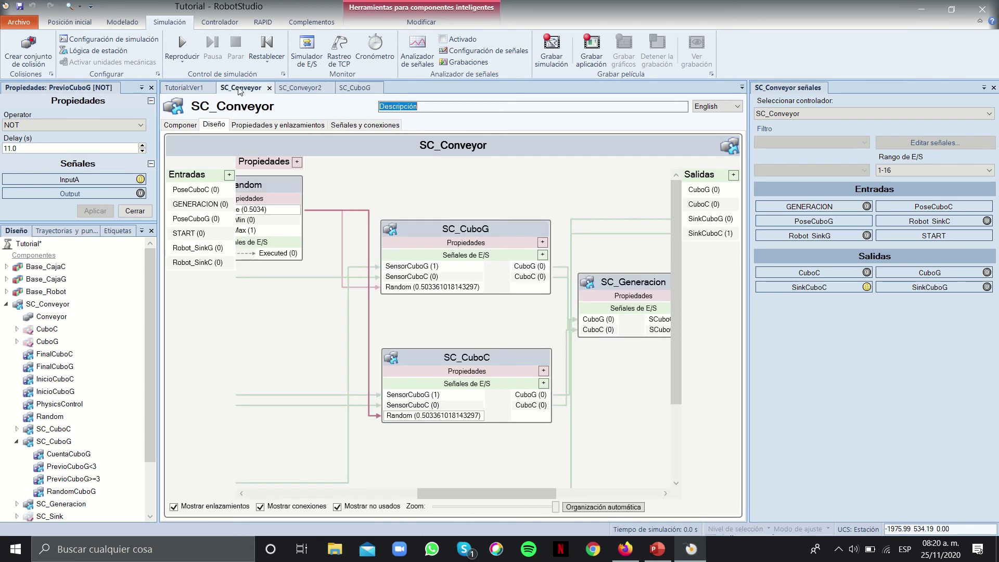
right_click(459, 360)
left_click(494, 297)
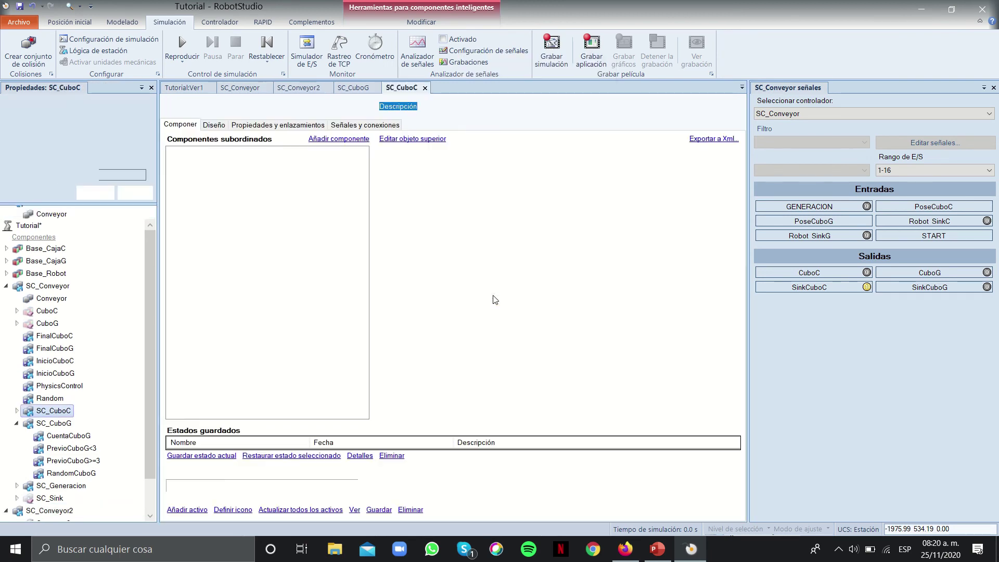
left_click(212, 126)
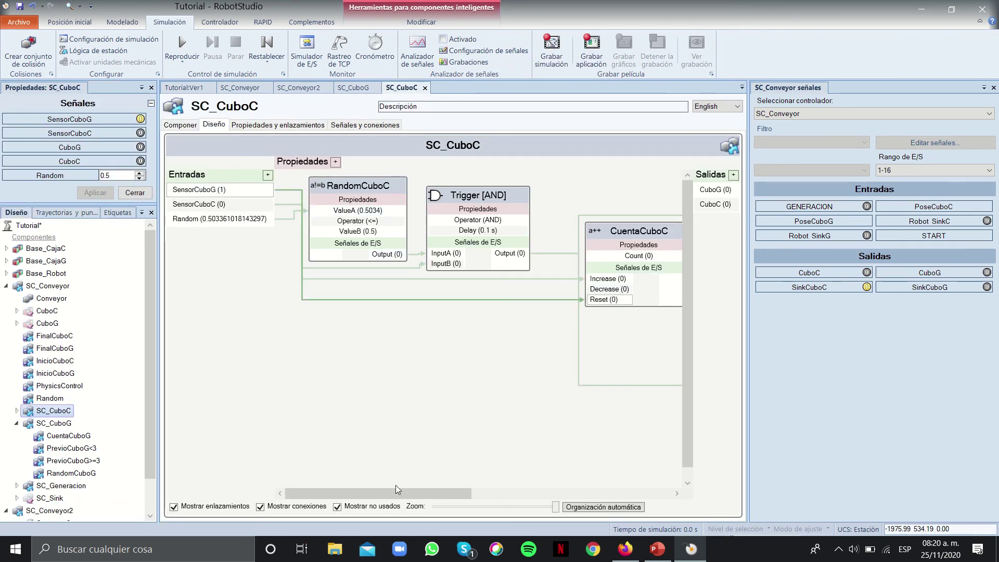
mouse_move(395, 492)
left_mouse_down()
mouse_move(437, 492)
mouse_move(395, 492)
left_mouse_up()
Compare the SC_CuboG and SC_CuboC diagrams, checking the PrevioCuboG [NOT] gate's role against the conveyors in the station
left_click(356, 88)
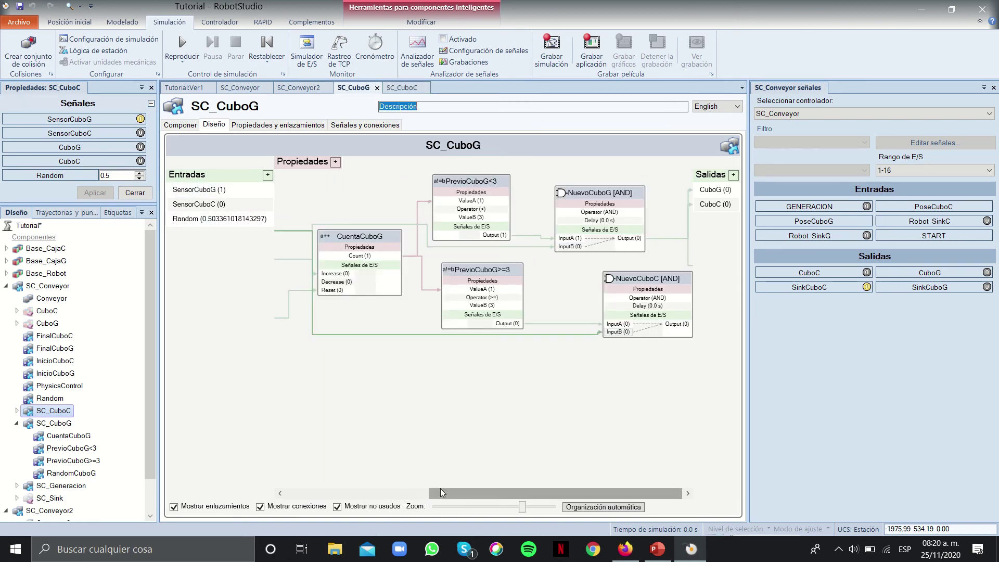
left_click_drag(441, 490, 296, 490)
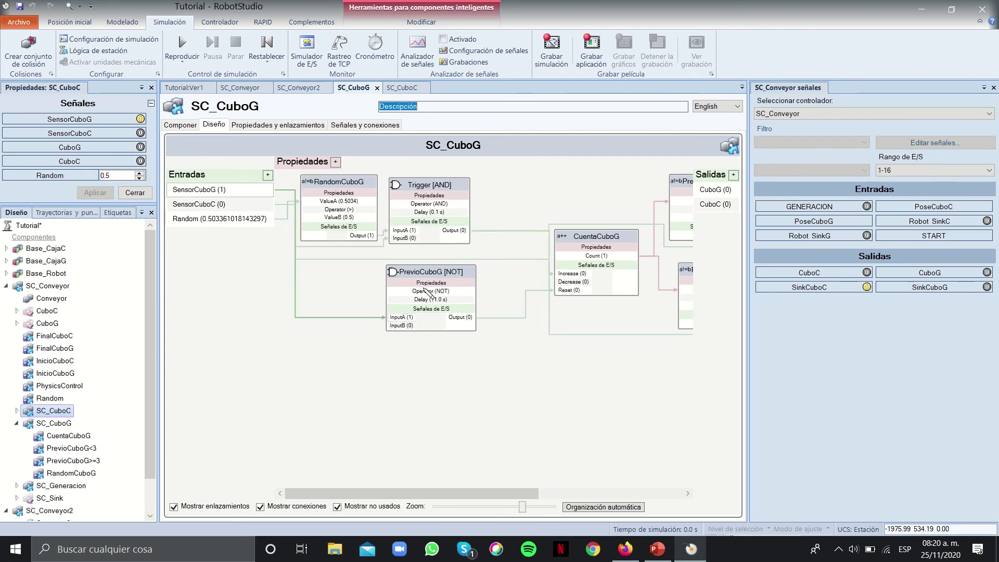
left_click(369, 316)
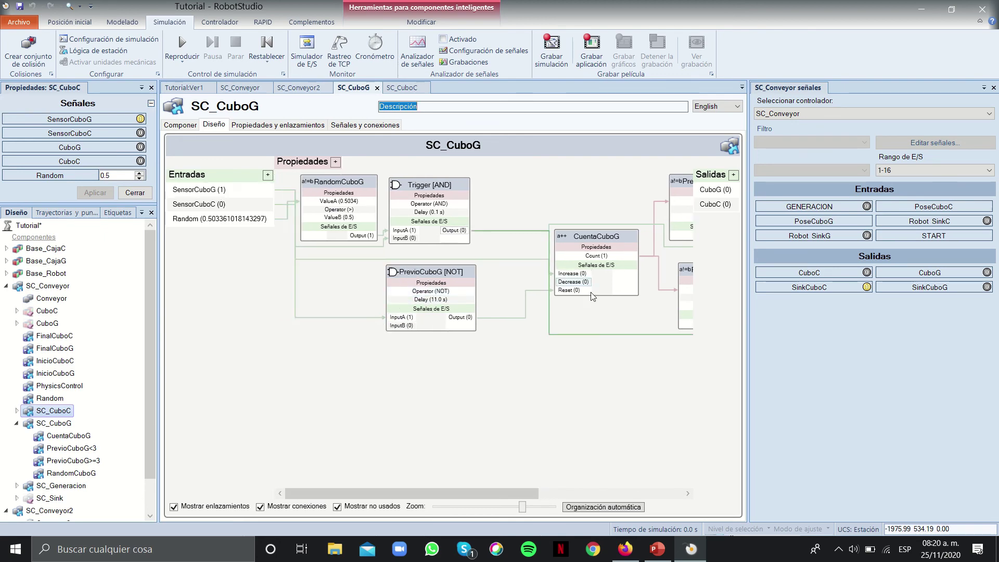
left_click(184, 87)
scroll(411, 411, "down", 3)
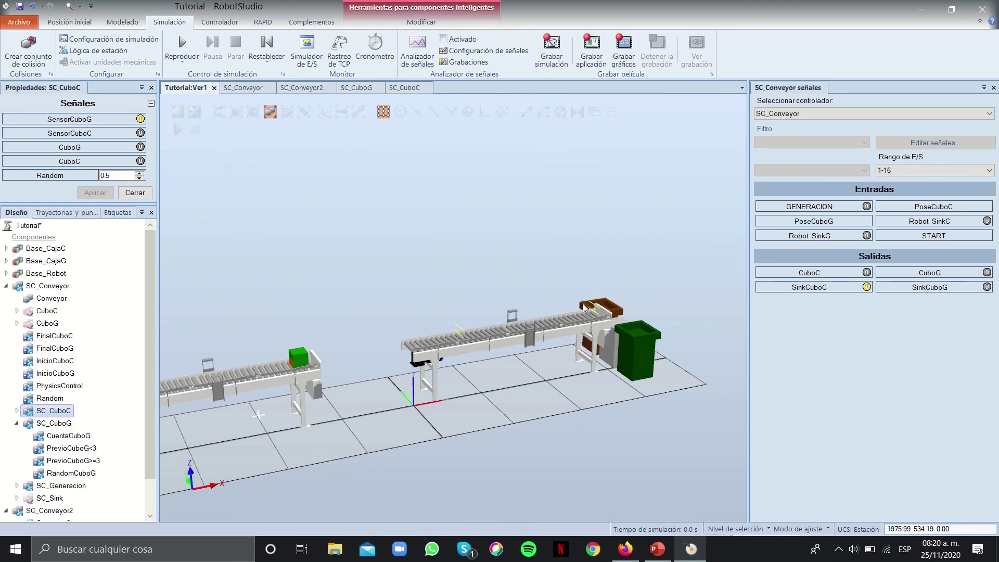
left_click(348, 92)
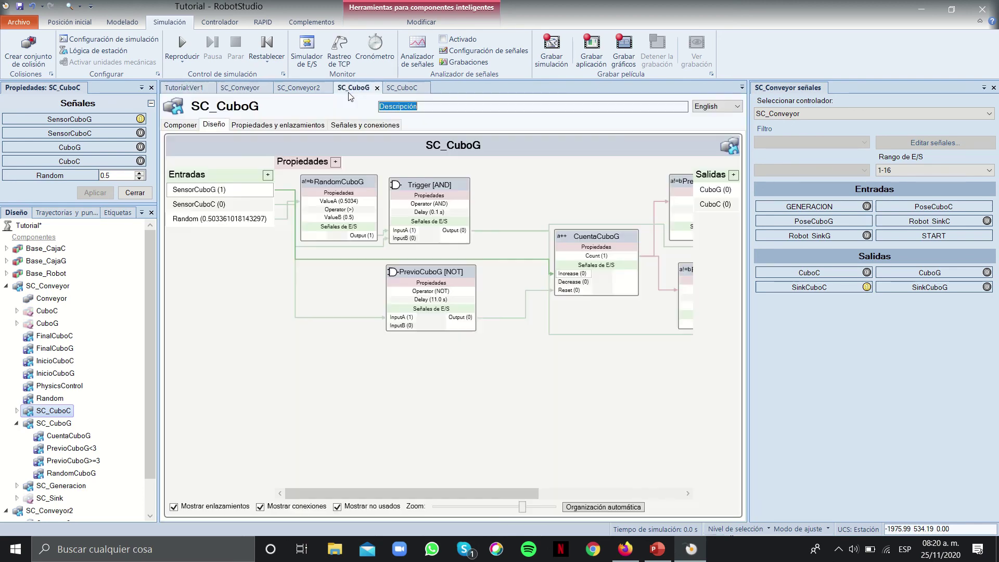
left_click(404, 88)
left_click_drag(406, 493, 606, 493)
Open the SC_Generacion subcomponent of SC_Conveyor for editing and show its design diagram
left_click(301, 88)
left_click(241, 87)
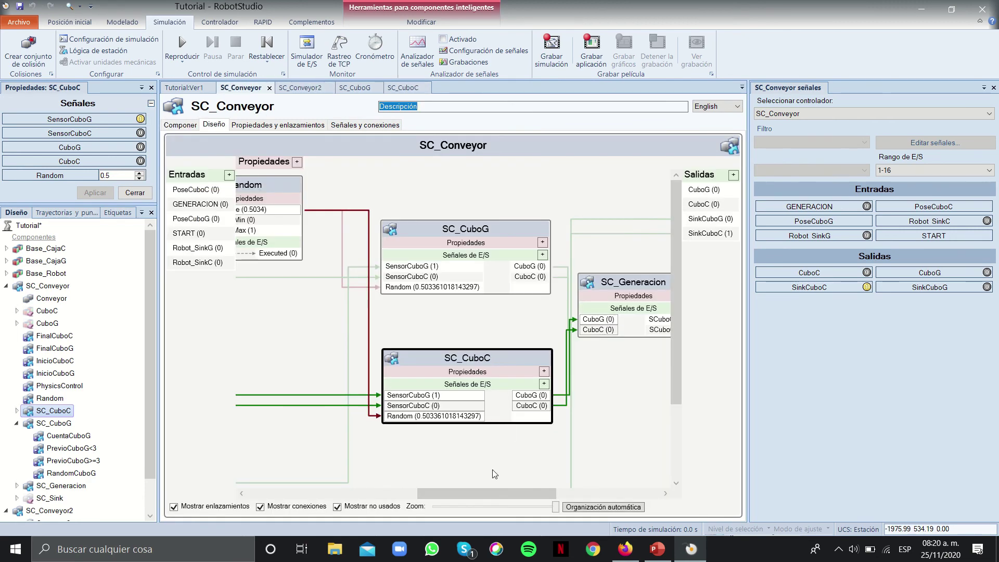
left_click_drag(473, 492, 570, 491)
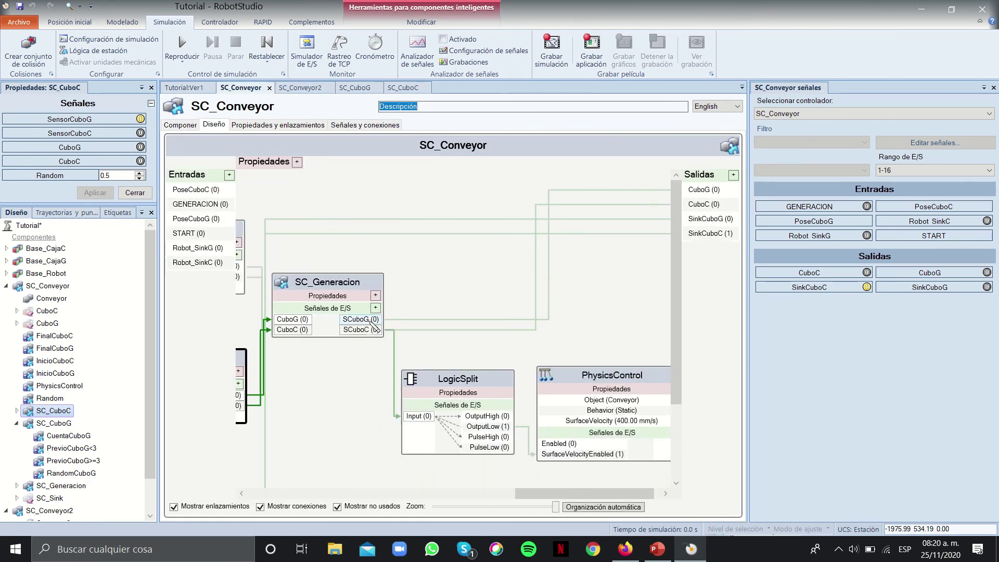
right_click(337, 276)
left_click(369, 439)
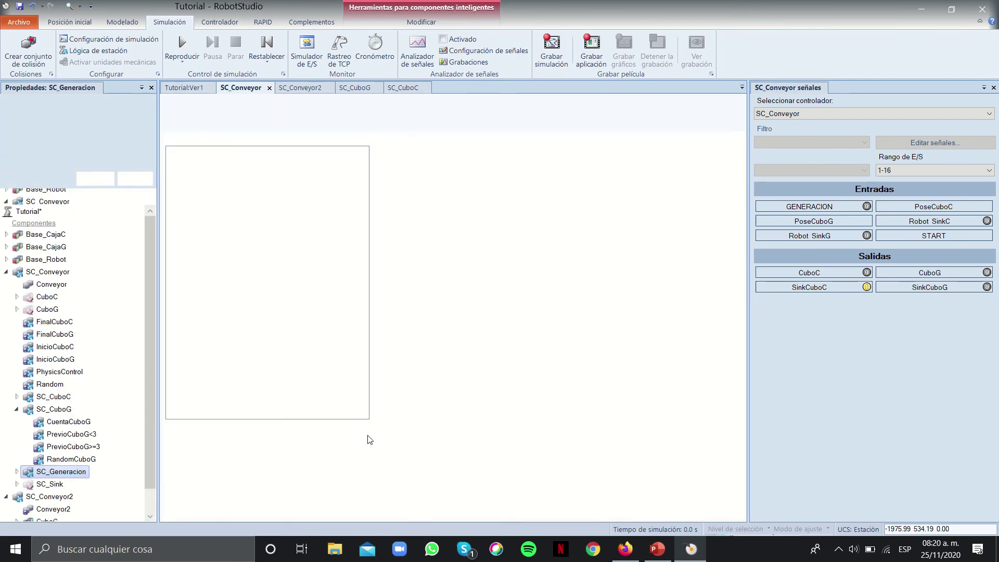
left_click(221, 127)
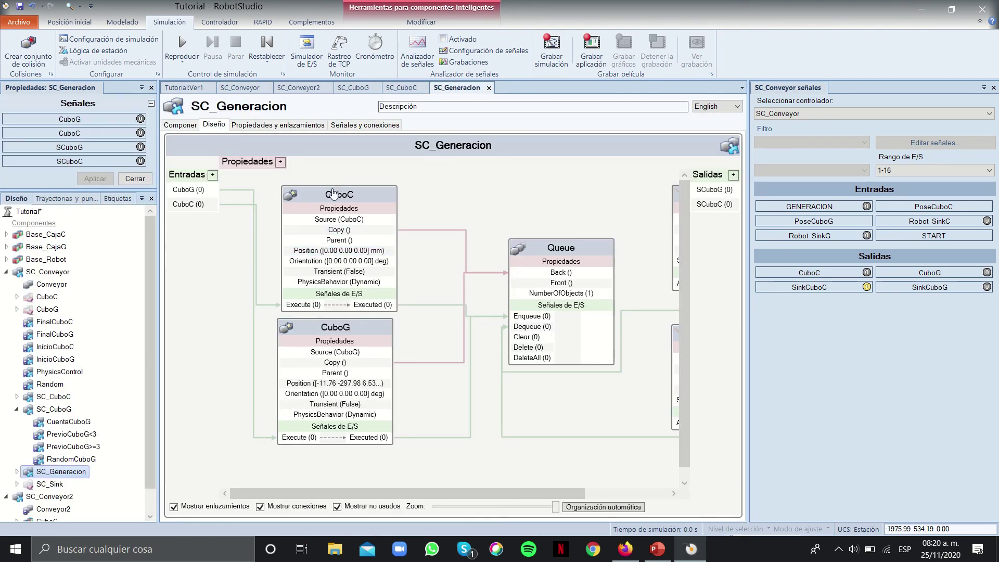
Inspect the CuboC and CuboG source blocks and the Queue they feed in the SC_Generacion diagram
left_click(334, 194)
left_click(336, 326)
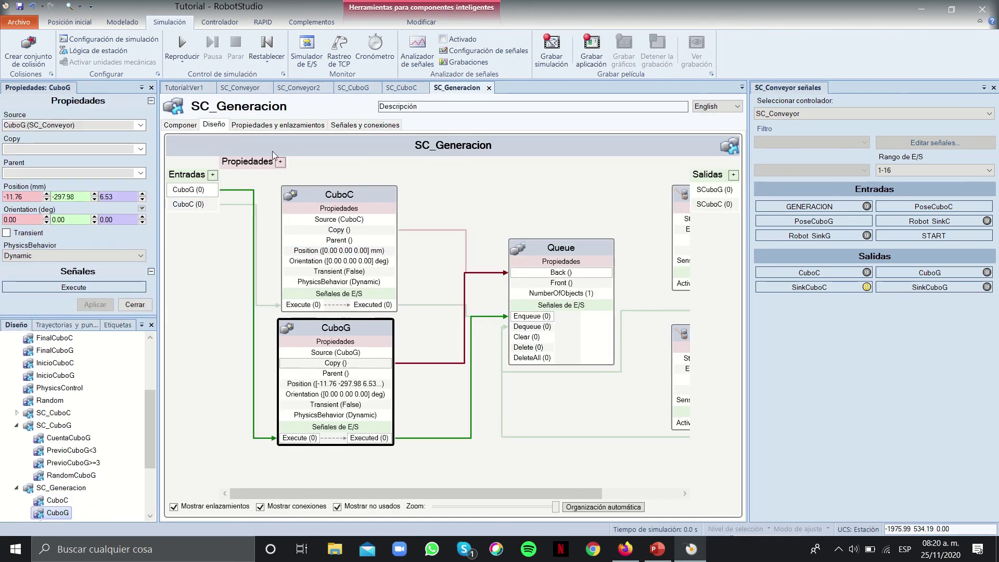
left_click_drag(382, 494, 484, 495)
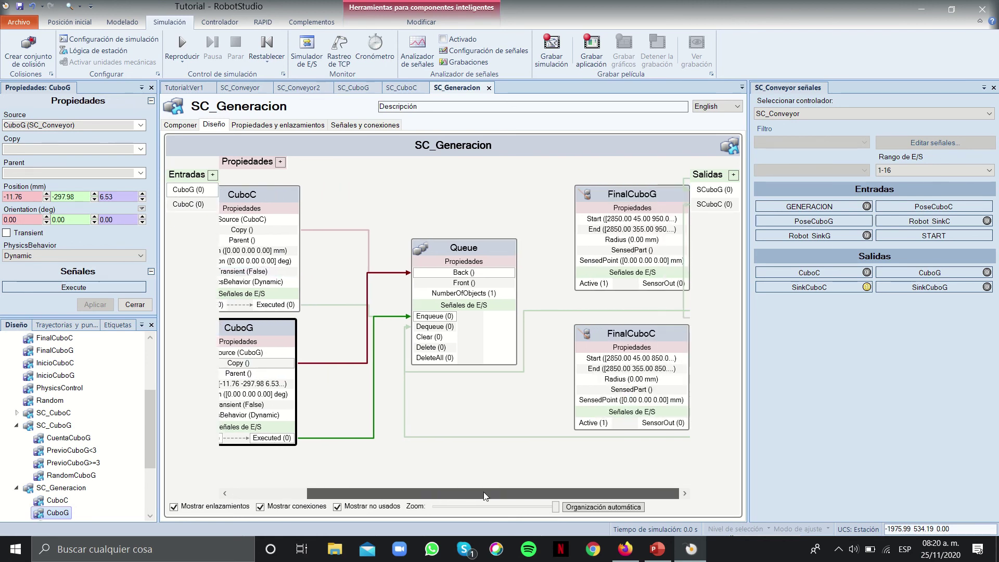
left_click(461, 247)
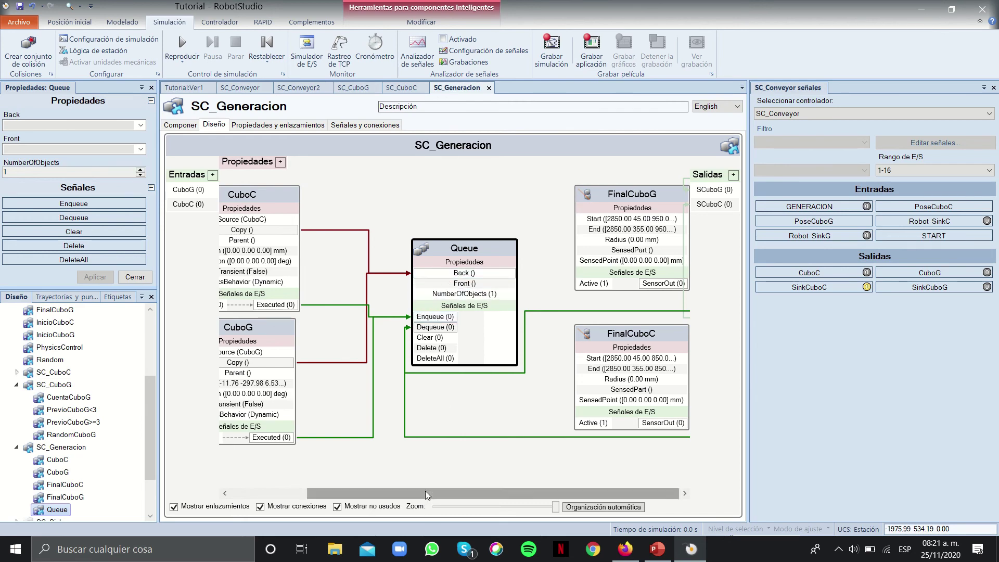
left_click_drag(556, 507, 524, 492)
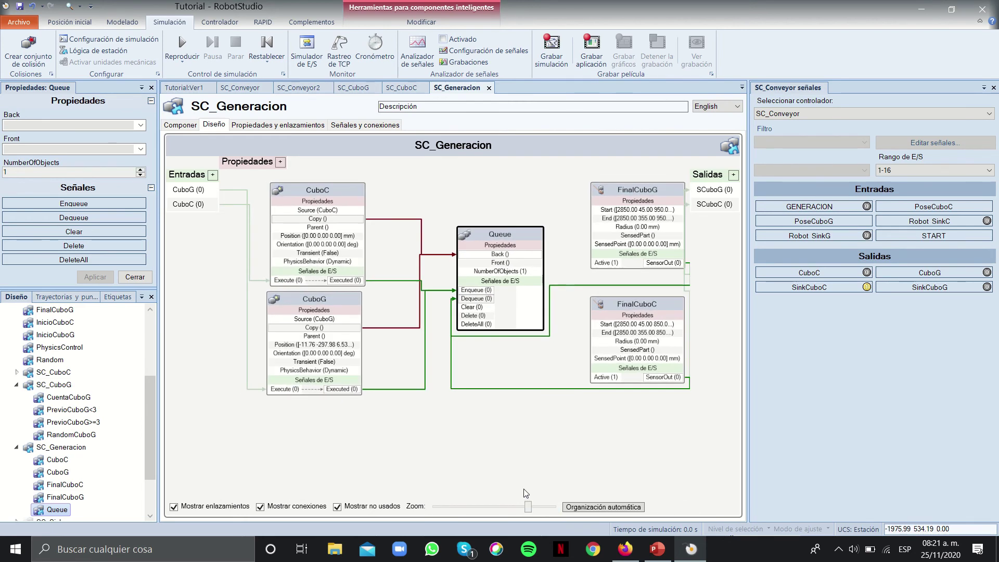
left_click(516, 475)
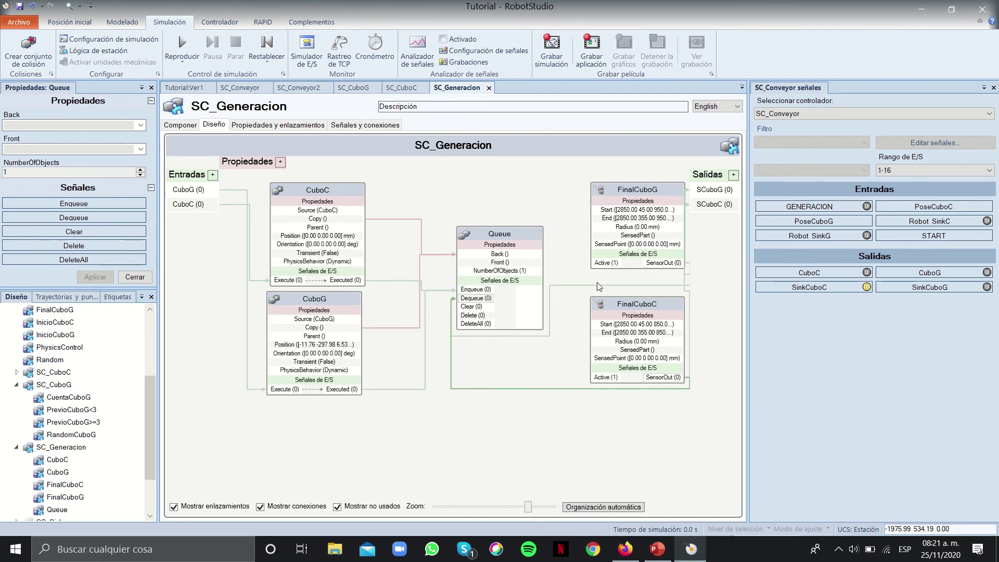
Examine the FinalCuboG and FinalCuboC sensors in SC_Generacion, their links to the Queue and outputs, and the conveyor in the station
left_click(225, 88)
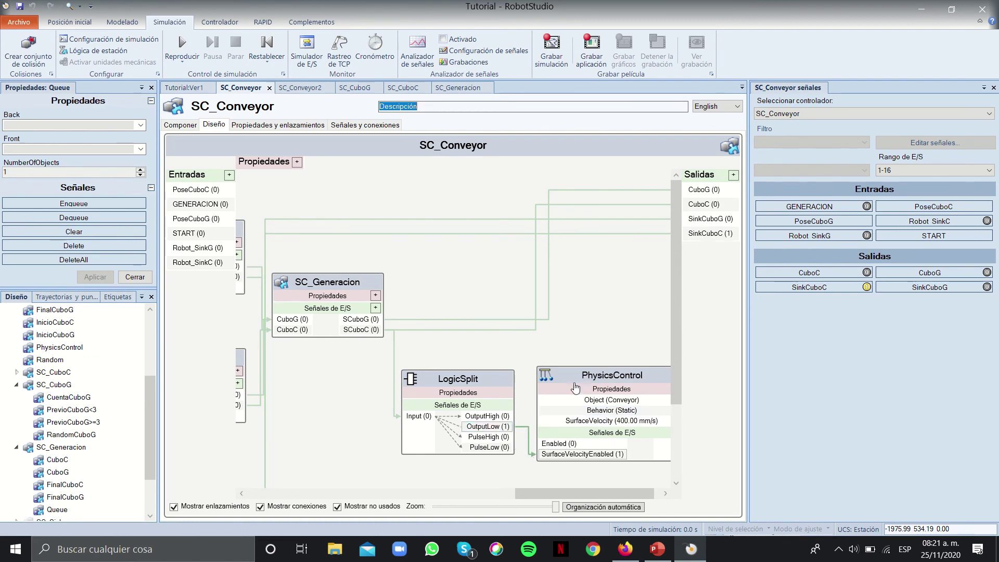
left_click(455, 89)
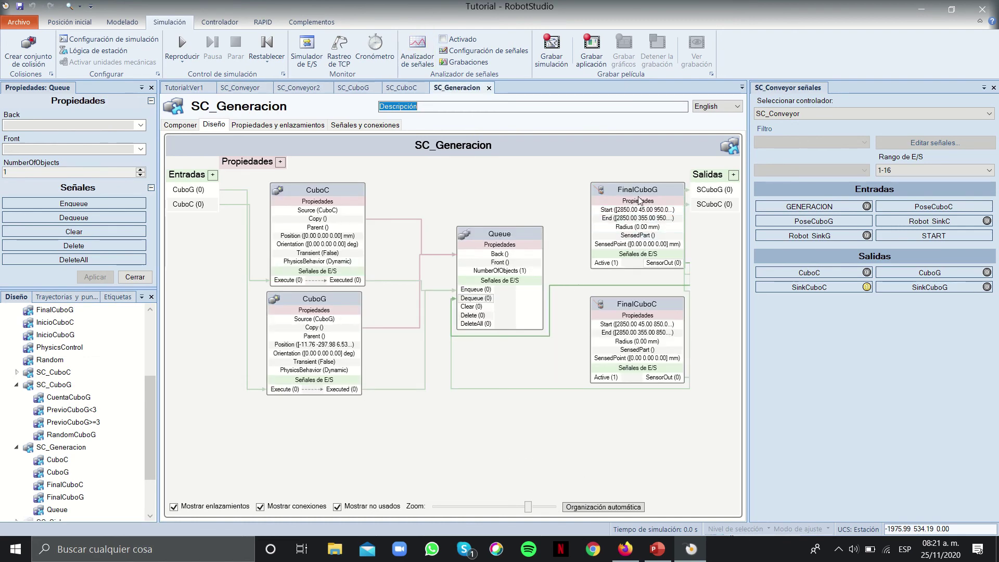
left_click(185, 88)
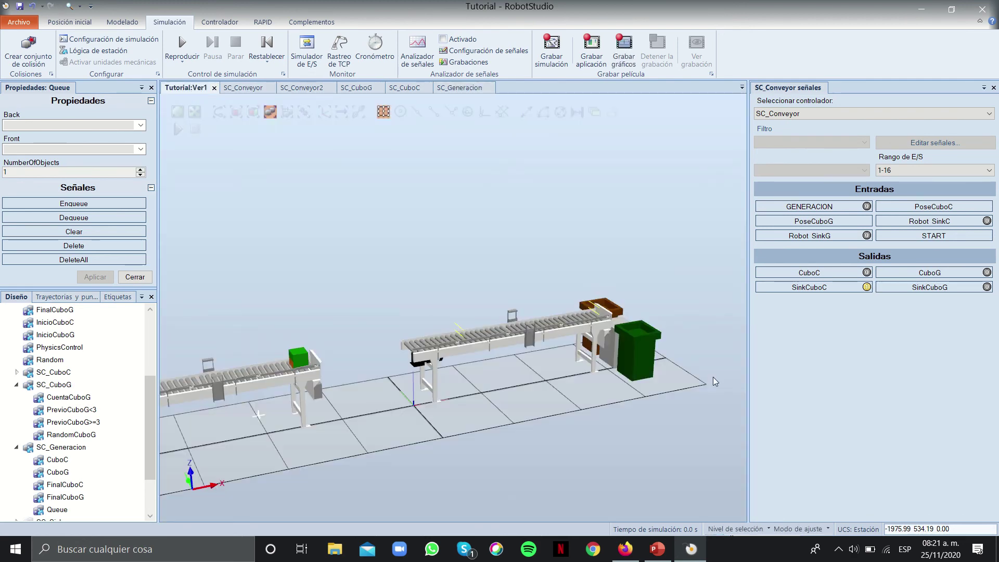
left_click(448, 88)
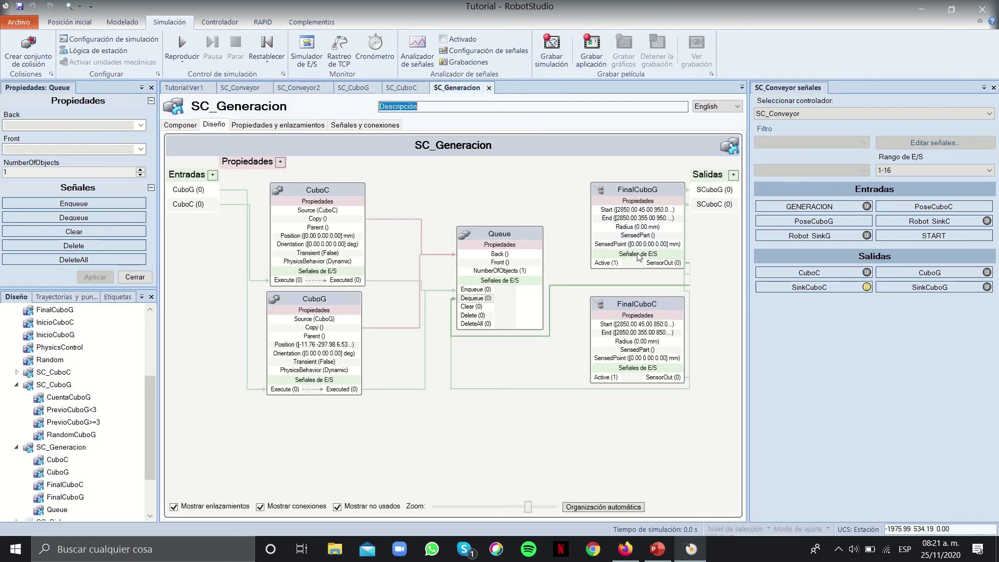
left_click(631, 307)
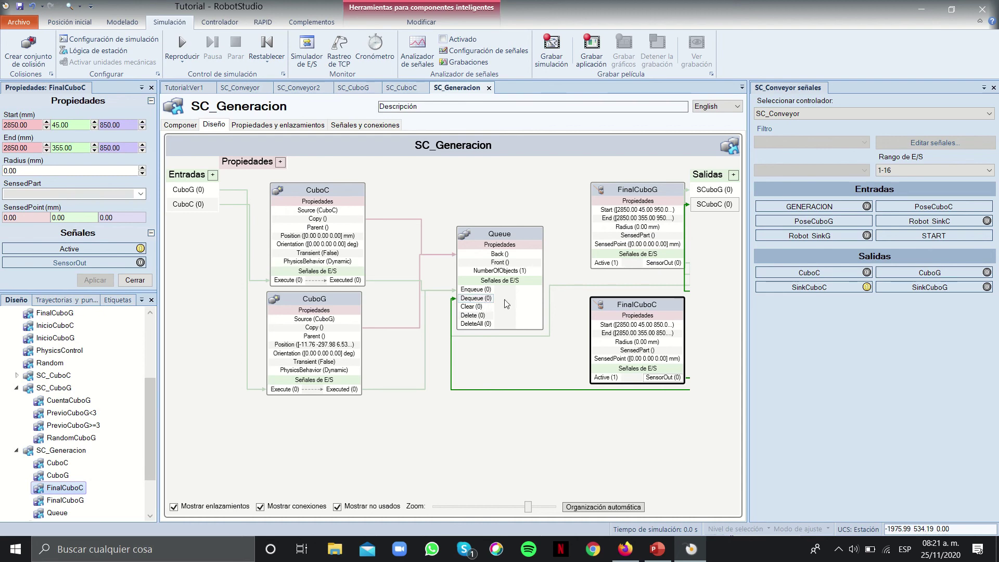
left_click_drag(529, 507, 506, 507)
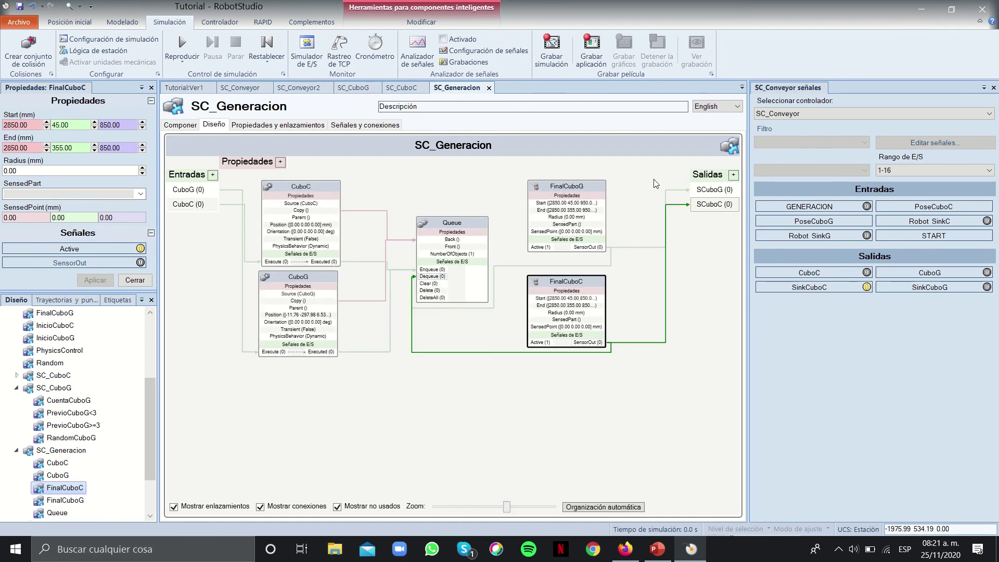
Inspect the LogicSplit block and its connections between SC_Generacion and PhysicsControl in the SC_Conveyor diagram
left_click(240, 87)
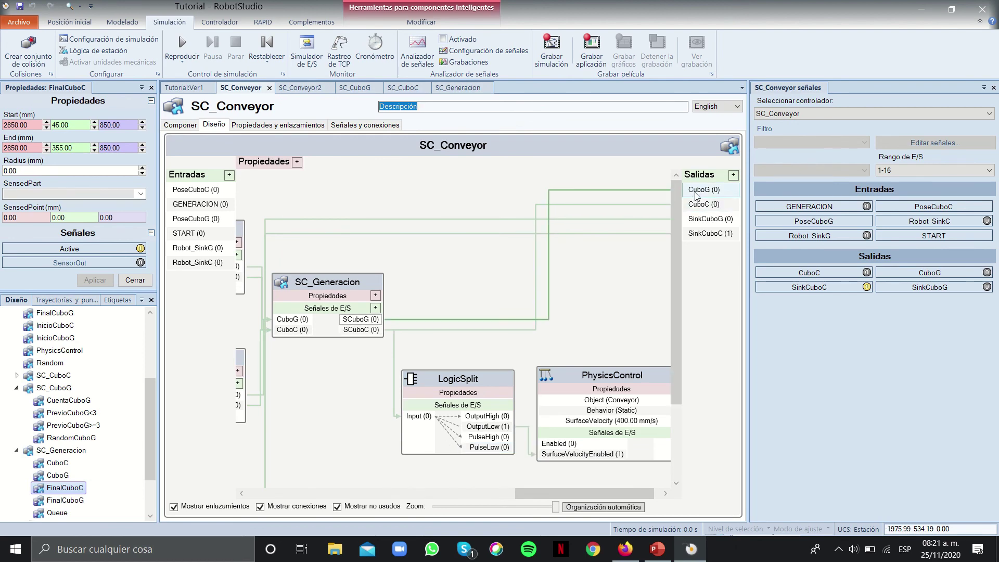
left_click_drag(555, 510, 515, 510)
left_click(530, 329)
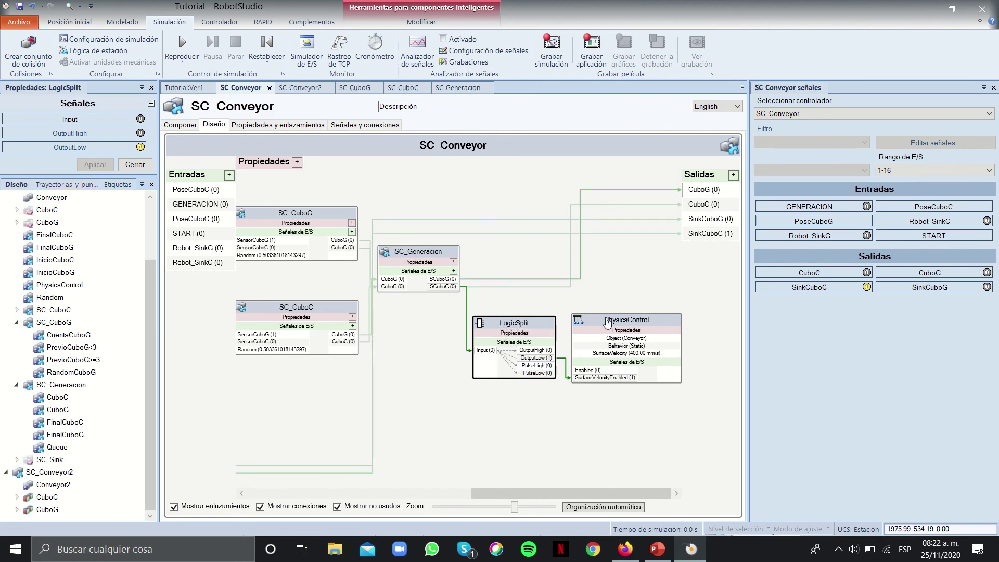
Reposition the PhysicsControl block beside the LogicSplit block in the SC_Conveyor diagram
left_click_drag(607, 322, 501, 321)
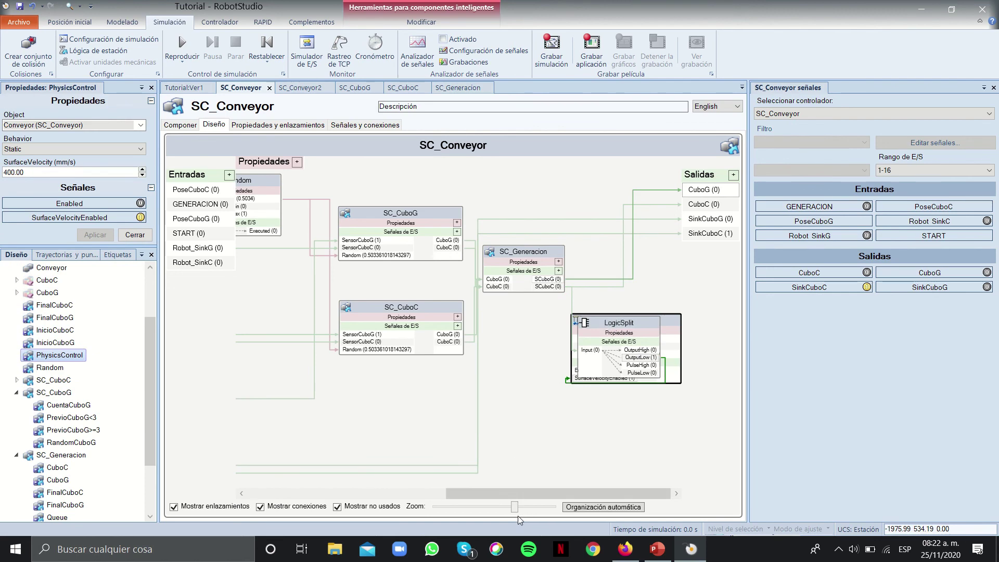
left_click_drag(514, 507, 489, 507)
left_click_drag(636, 291, 691, 392)
left_click_drag(489, 507, 458, 507)
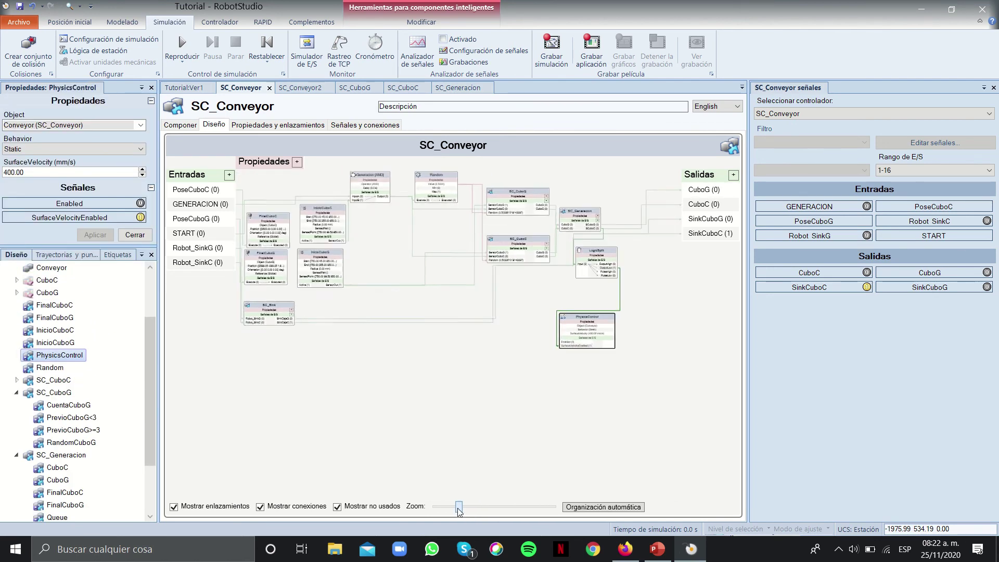
left_click_drag(616, 298, 660, 253)
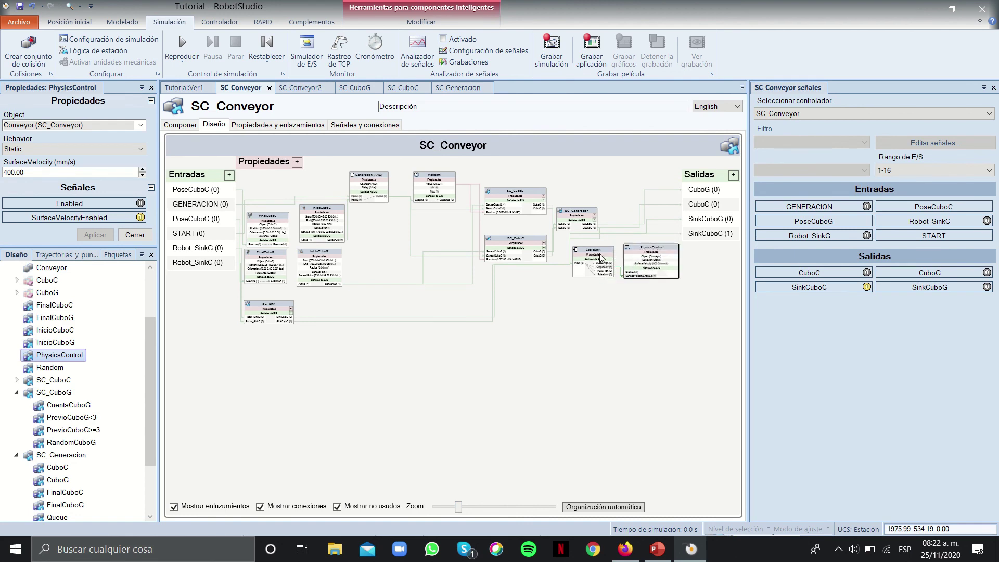
Open the properties of the PhysicsControl block in the SC_Conveyor diagram
left_click_drag(460, 507, 513, 507)
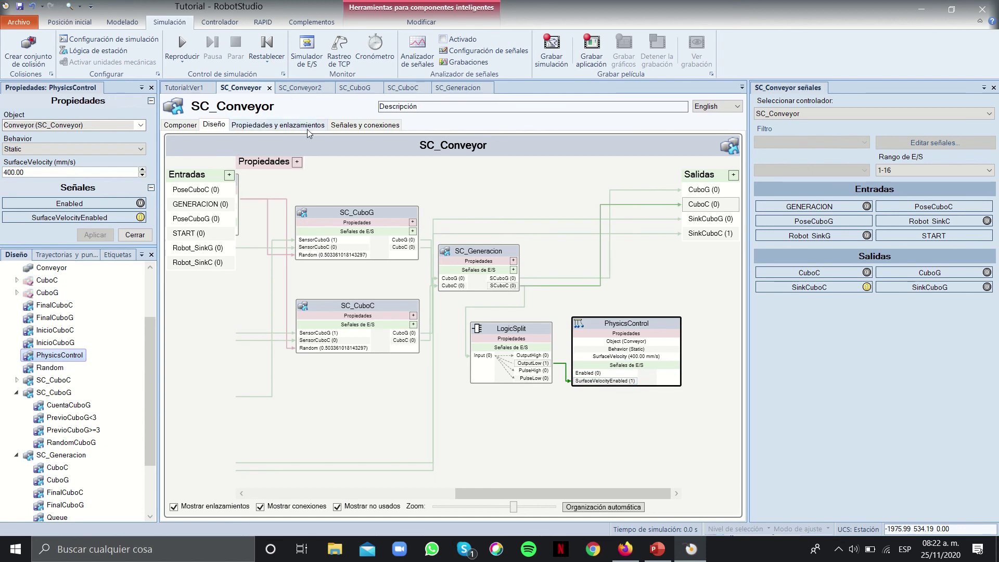
left_click_drag(627, 323, 624, 327)
right_click(625, 326)
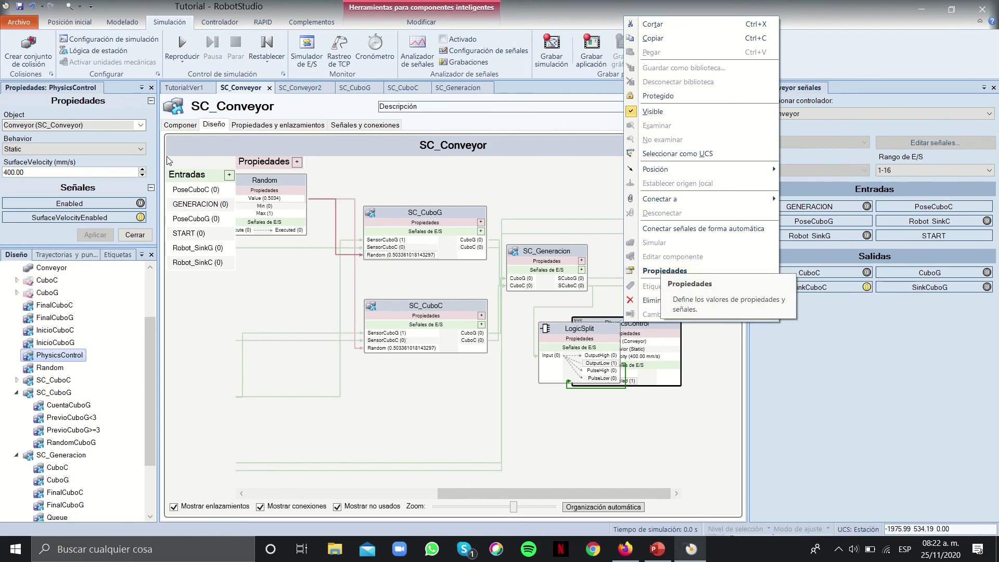
key("Escape")
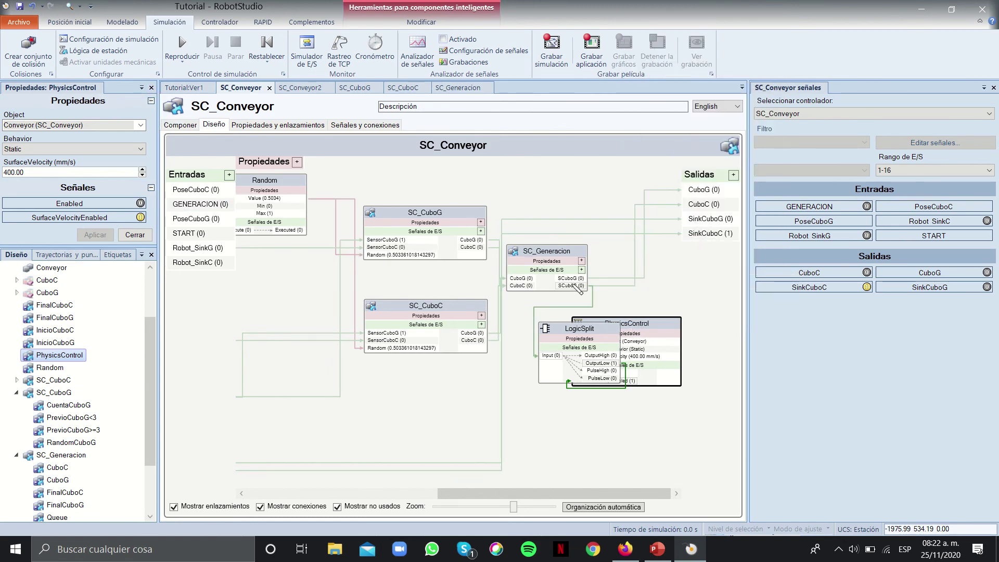
left_click(152, 87)
right_click(640, 319)
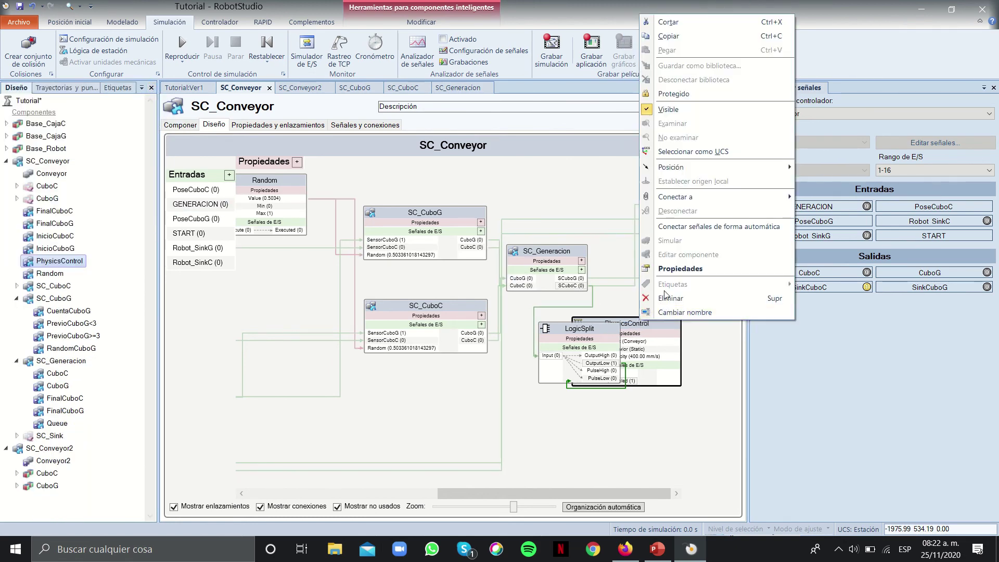
left_click(677, 269)
Examine the Object, Behavior and SurfaceVelocity settings of PhysicsControl and the available behavior options
double_click(29, 126)
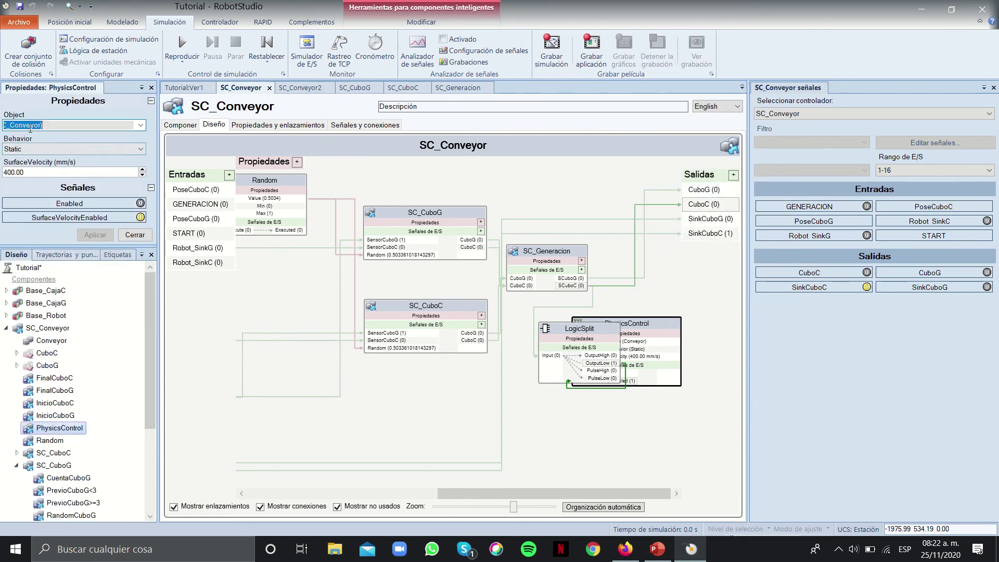
left_click(140, 126)
left_click(124, 134)
left_click(28, 150)
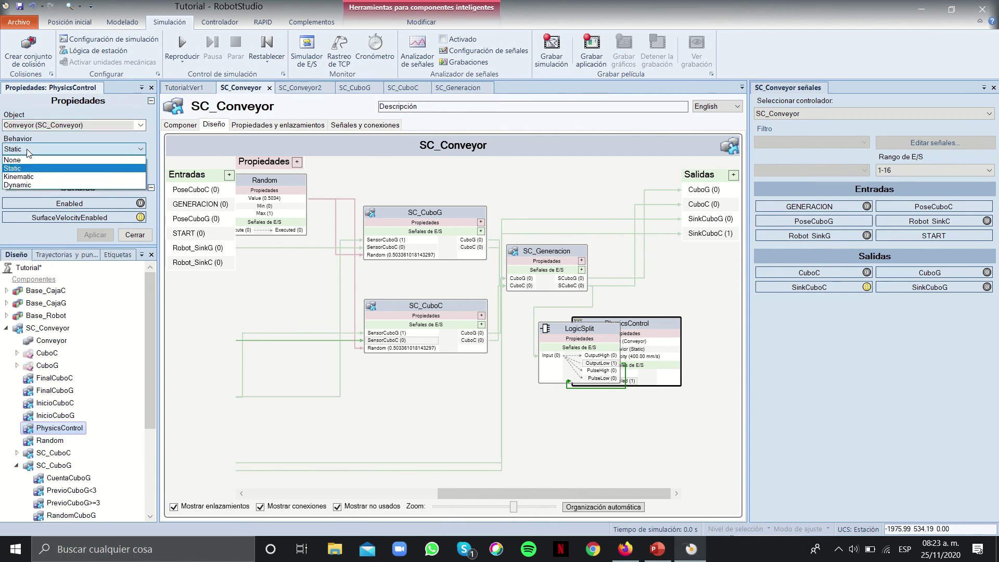
left_click(28, 149)
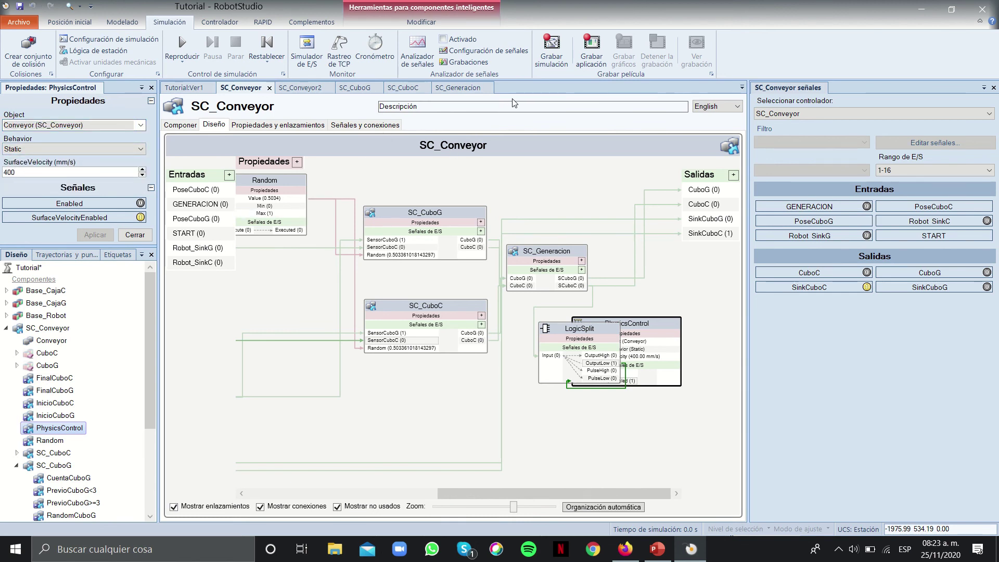
Review the CuboC source properties and its PhysicsBehavior options in the SC_Generacion diagram
left_click(441, 92)
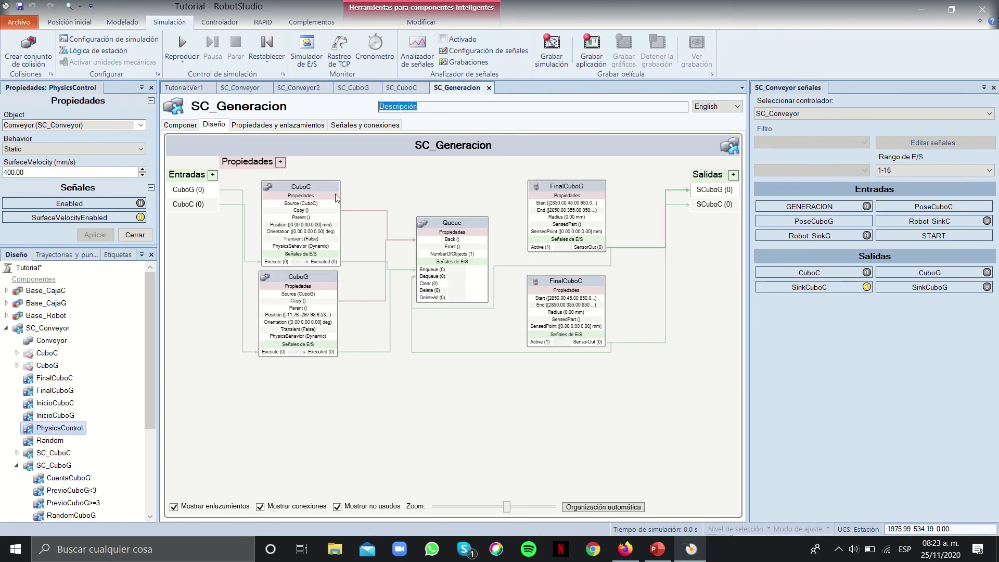
left_click(303, 190)
right_click(302, 186)
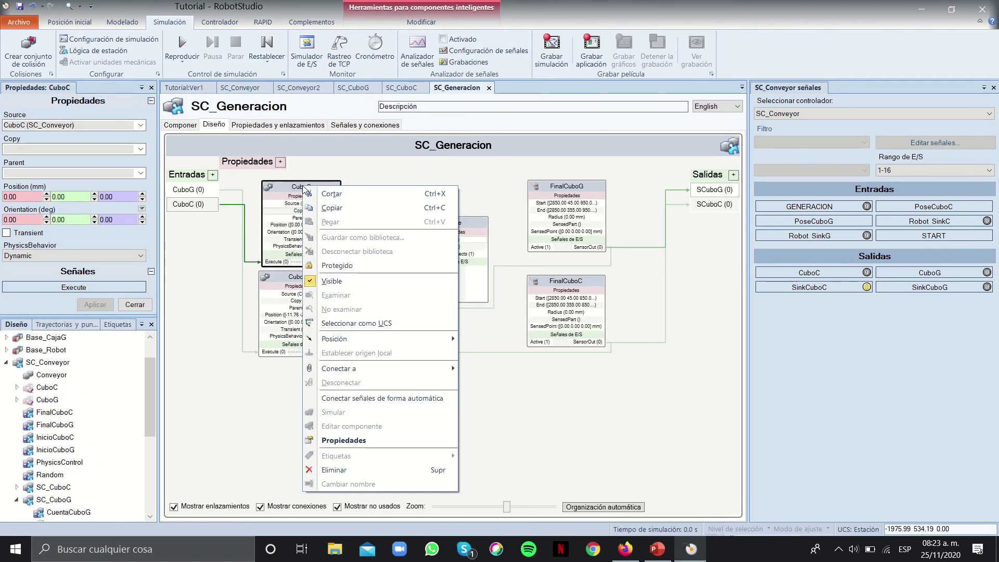
left_click(333, 441)
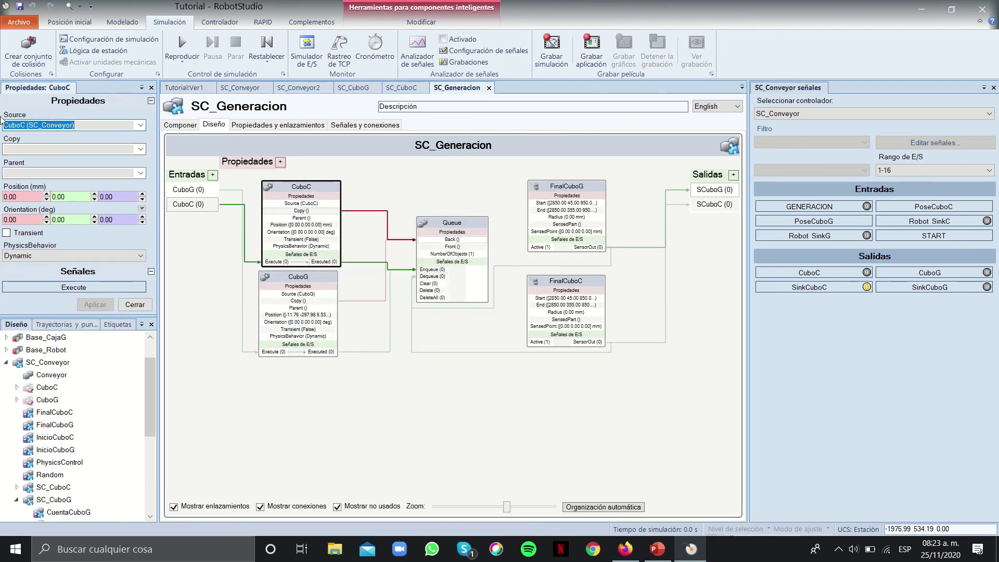
left_click(56, 255)
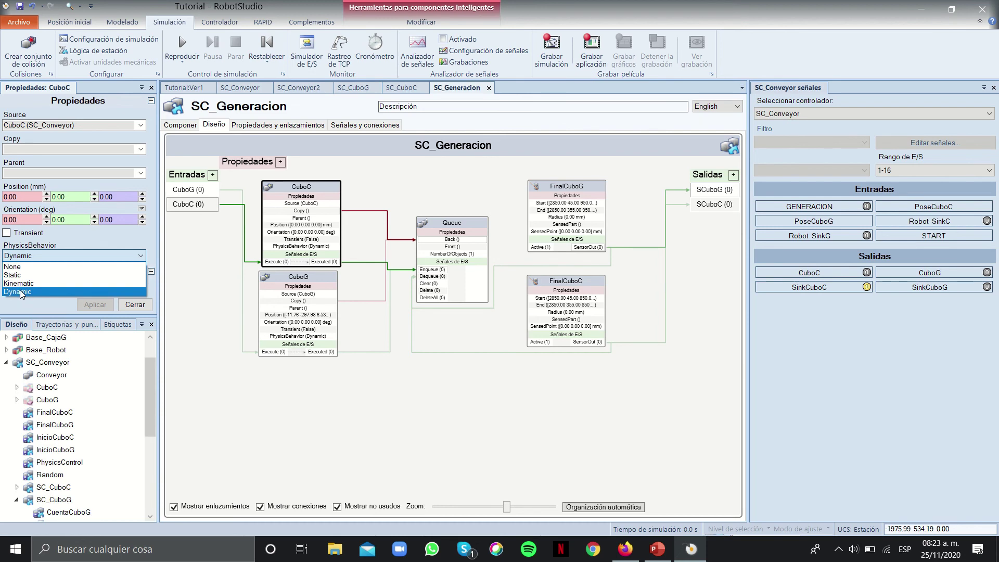
left_click(26, 304)
Check the PhysicsBehavior setting of the CuboG source in SC_Generacion
left_click(299, 277)
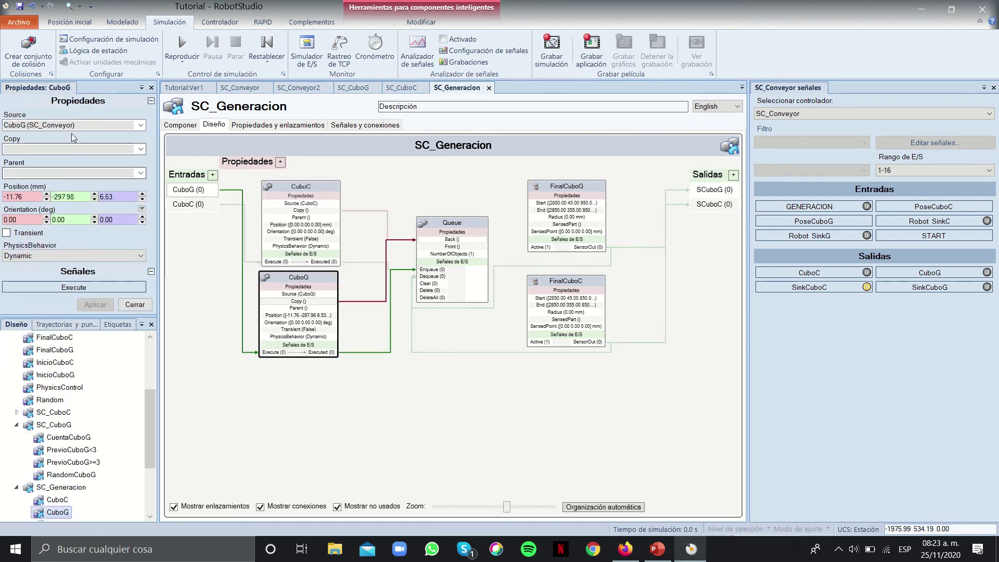
left_click(83, 254)
left_click(206, 261)
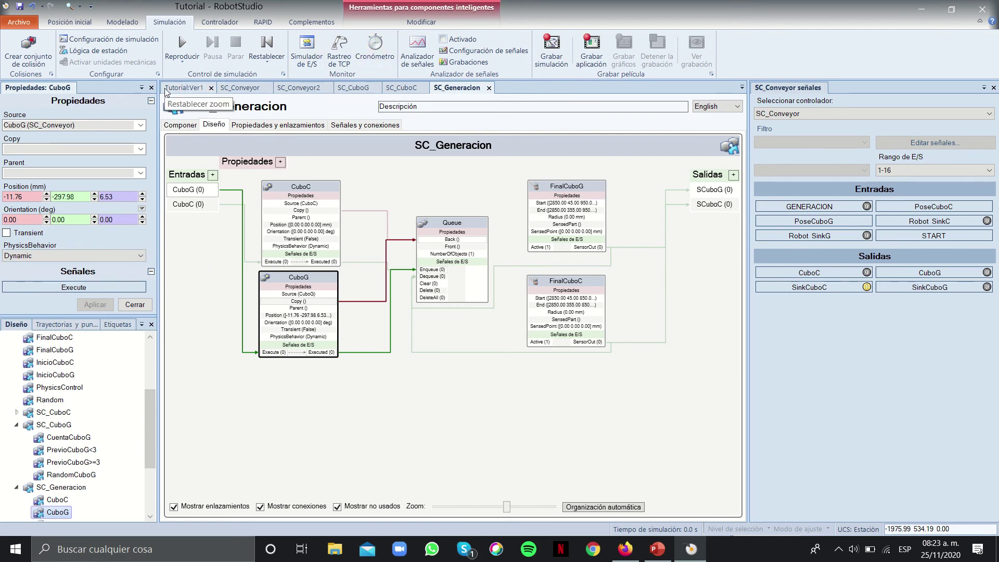
Open the SC_Sink subcomponent of SC_Conveyor for editing and display its design diagram
left_click(168, 92)
left_click(238, 88)
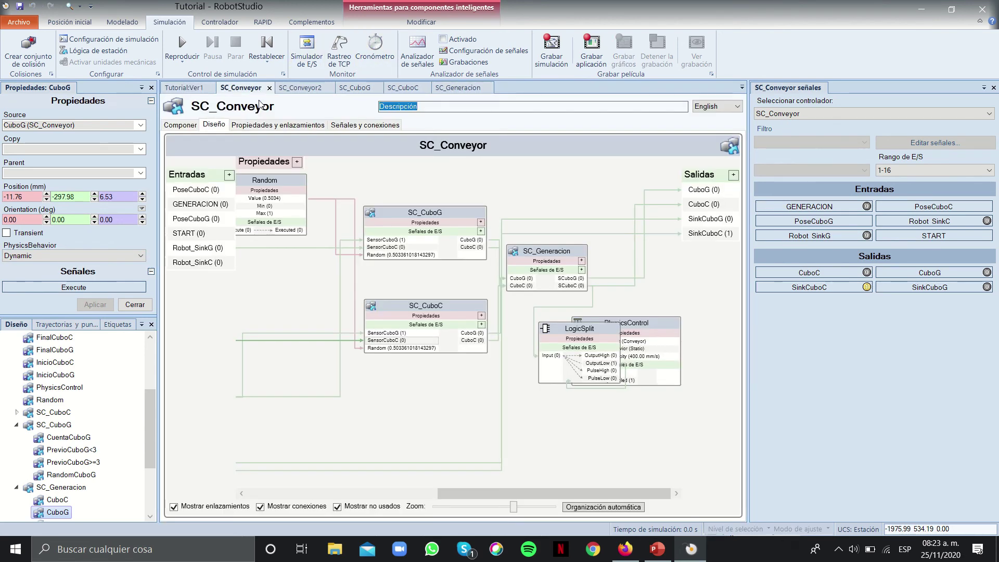
left_click_drag(489, 493, 299, 493)
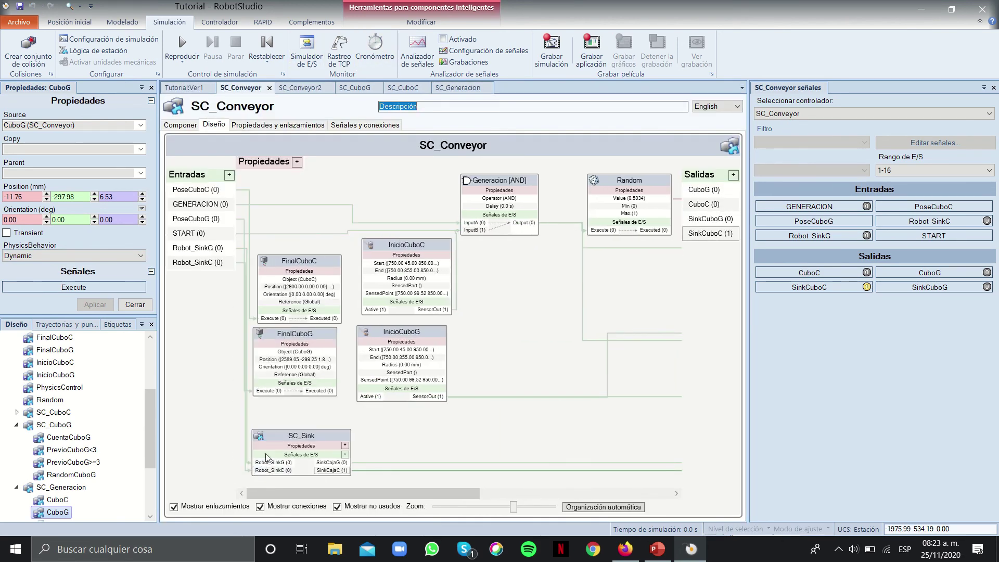
left_click(275, 441)
right_click(281, 443)
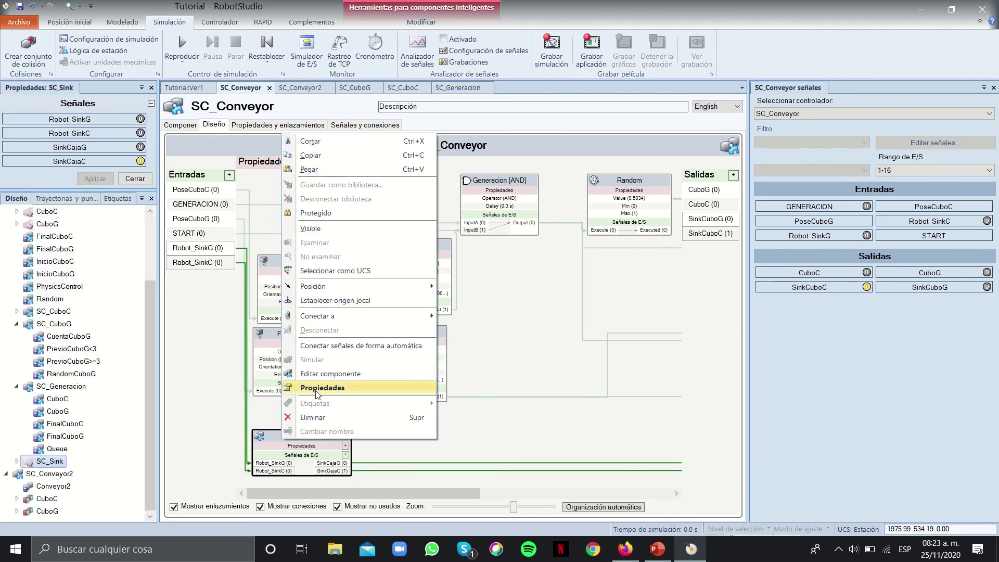
left_click(318, 374)
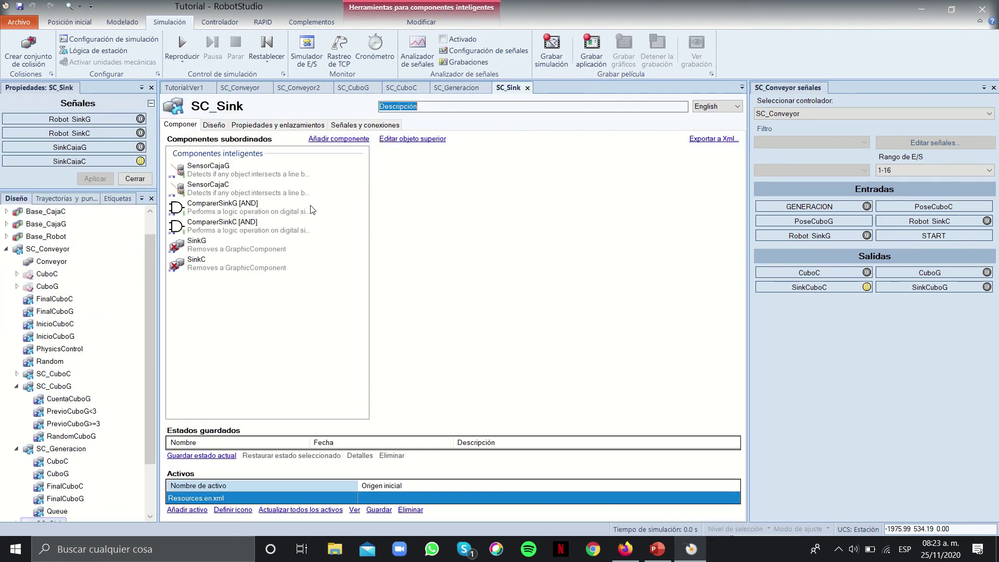
left_click(214, 125)
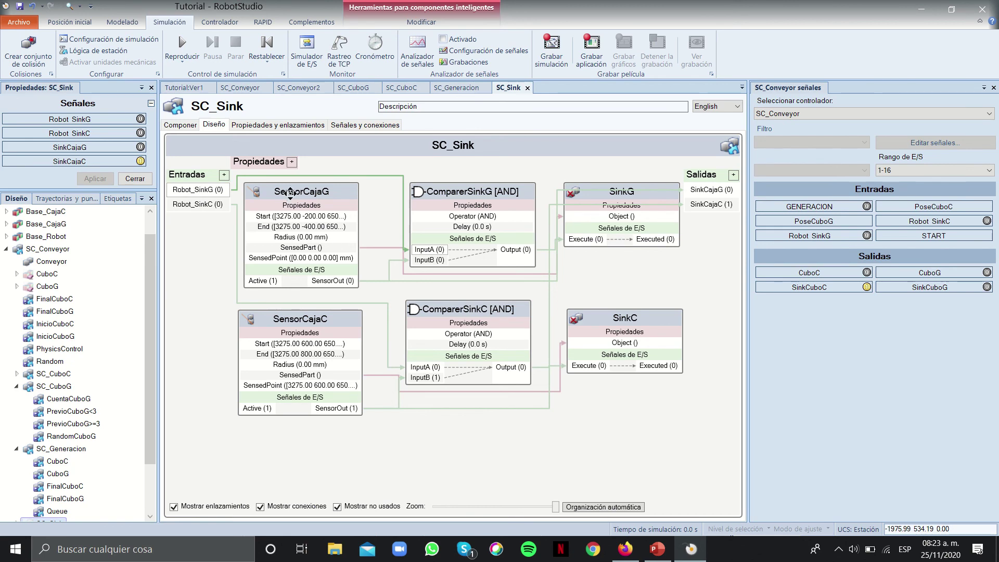
Make the SC_Sink component visible and examine its SensorCajaG and SensorCajaC sensors in the station's two bins
left_click(291, 198)
left_click(285, 320)
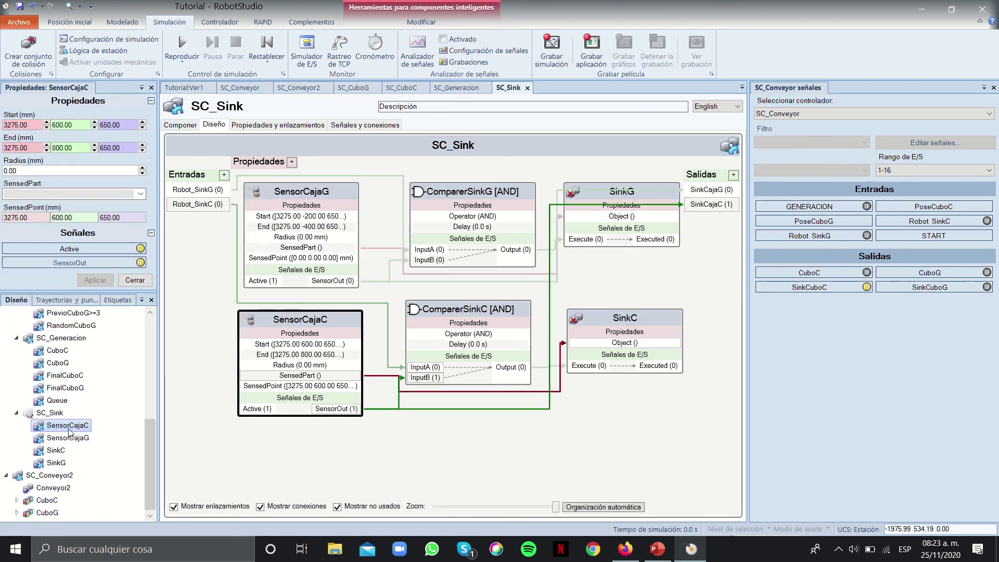
right_click(48, 412)
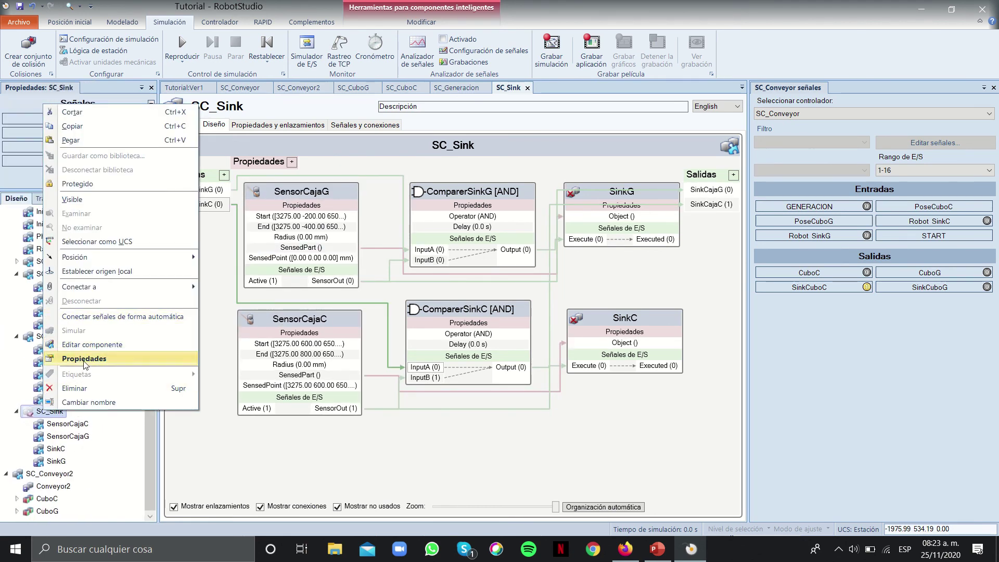
left_click(84, 359)
left_click(203, 87)
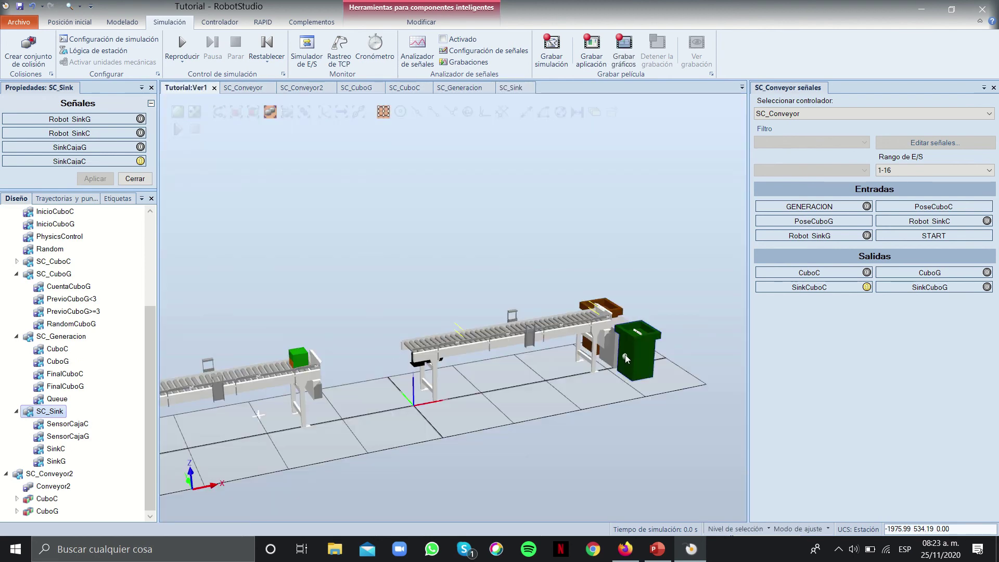
scroll(587, 367, "up", 8)
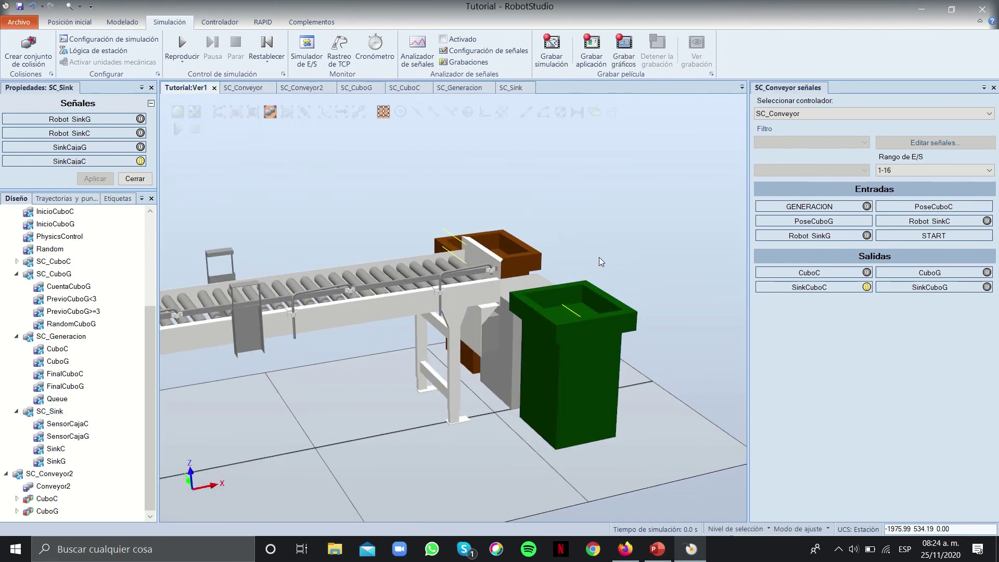
Inspect how SensorCajaG and SensorCajaC connect to the ComparerSink AND gates, the SinkG and SinkC blocks and the outputs in SC_Sink
left_click(511, 88)
left_click(313, 197)
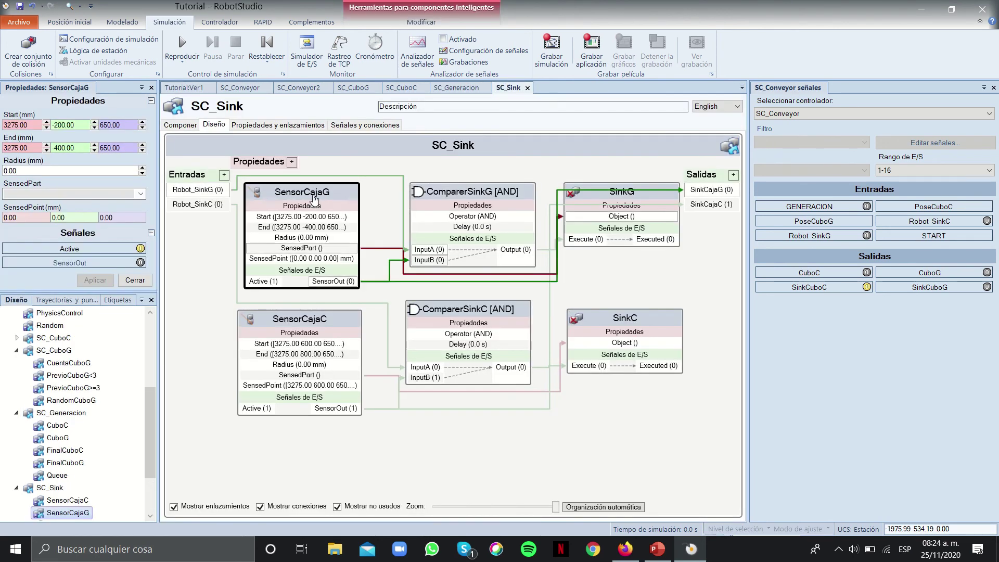
left_click(291, 319)
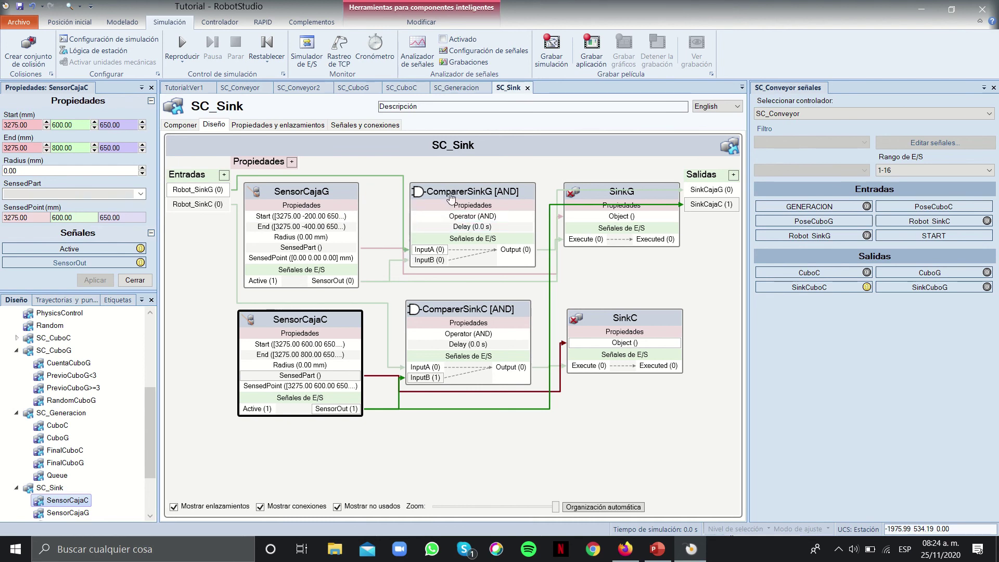
left_click(423, 311)
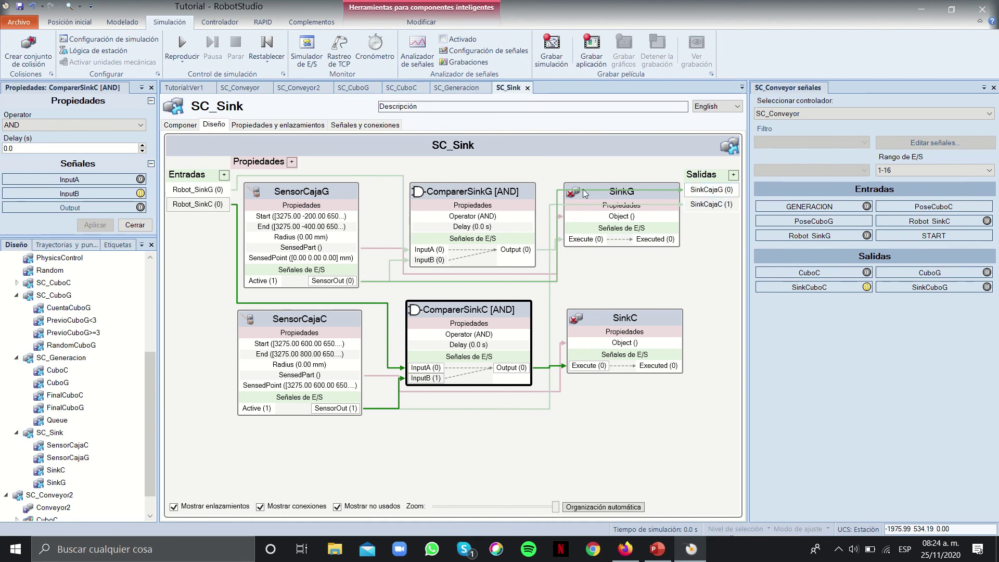
Examine the second conveyor, Conveyor2, with the green cube at its end in the Tutorial station view
left_click(186, 90)
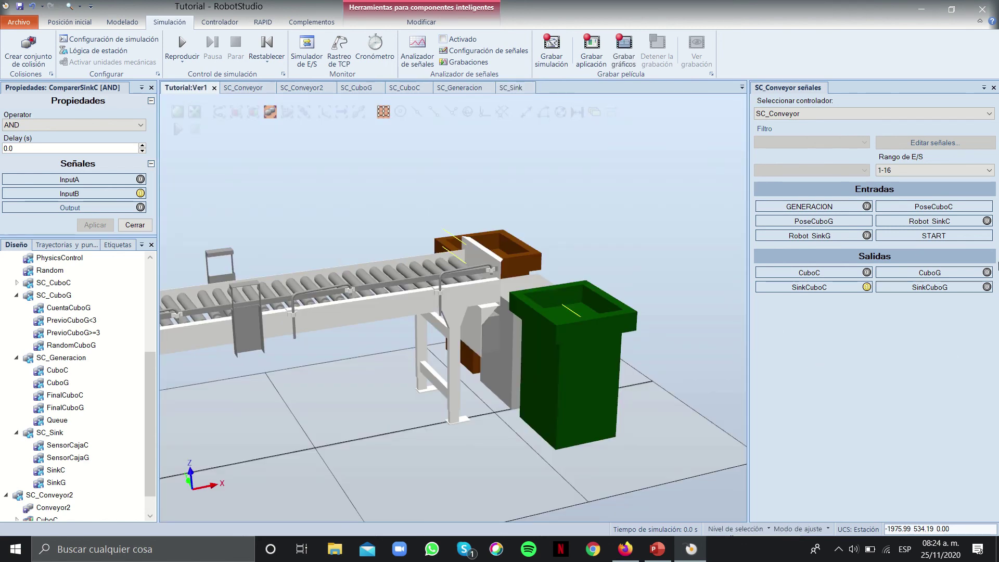
scroll(433, 349, "down", 5)
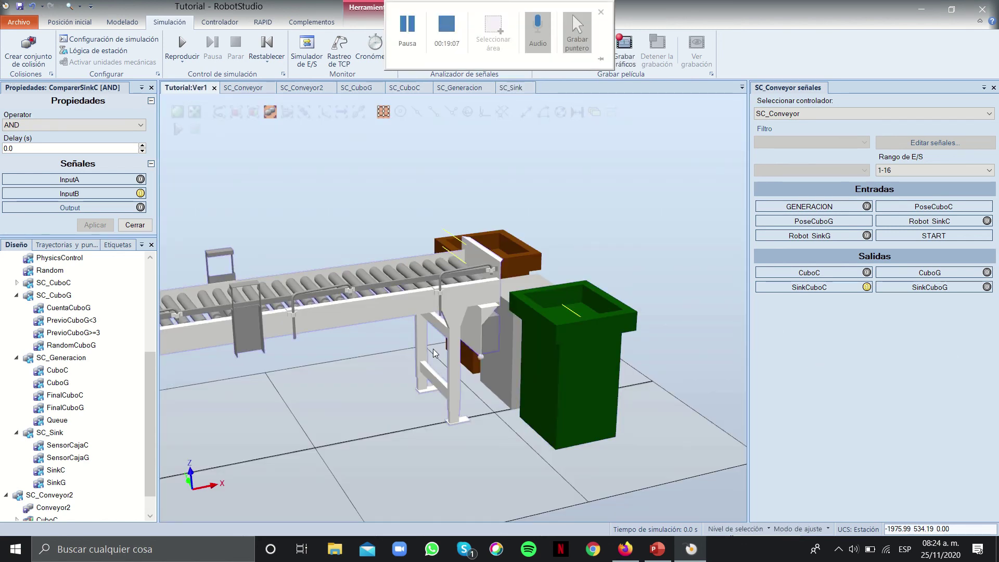
left_click_drag(343, 382, 508, 326, "ctrl")
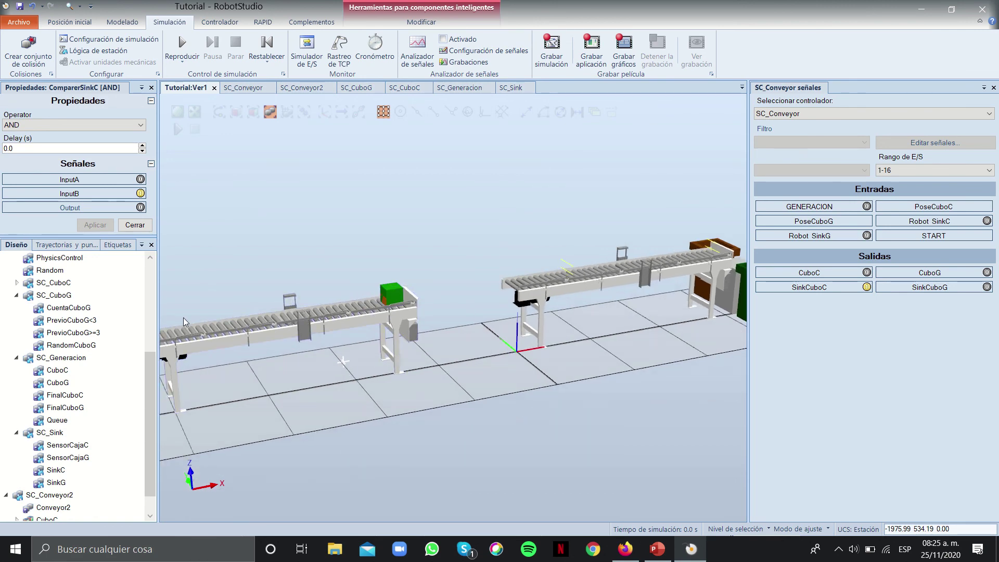
scroll(183, 321, "down", 2)
scroll(334, 346, "up", 5)
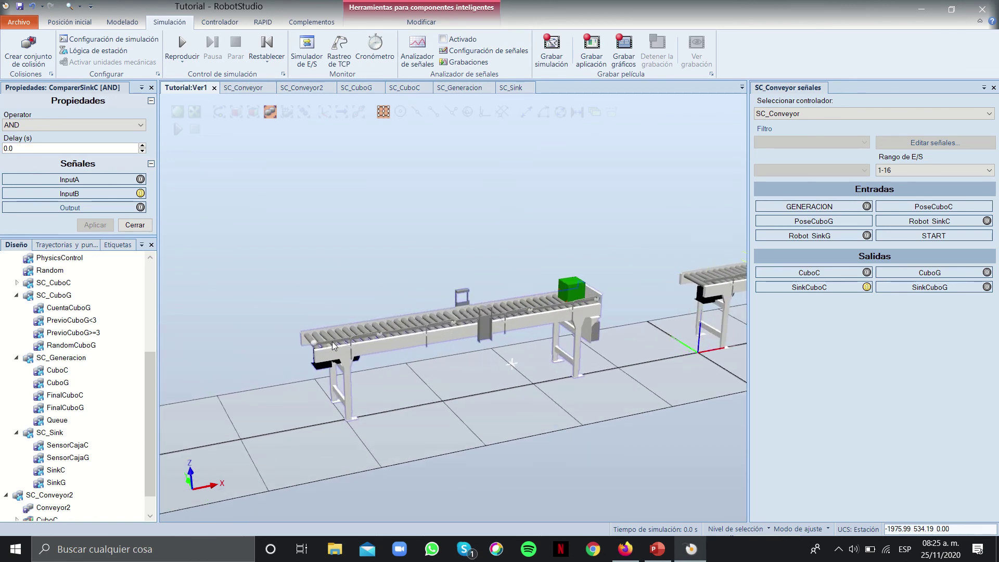
left_click(353, 332)
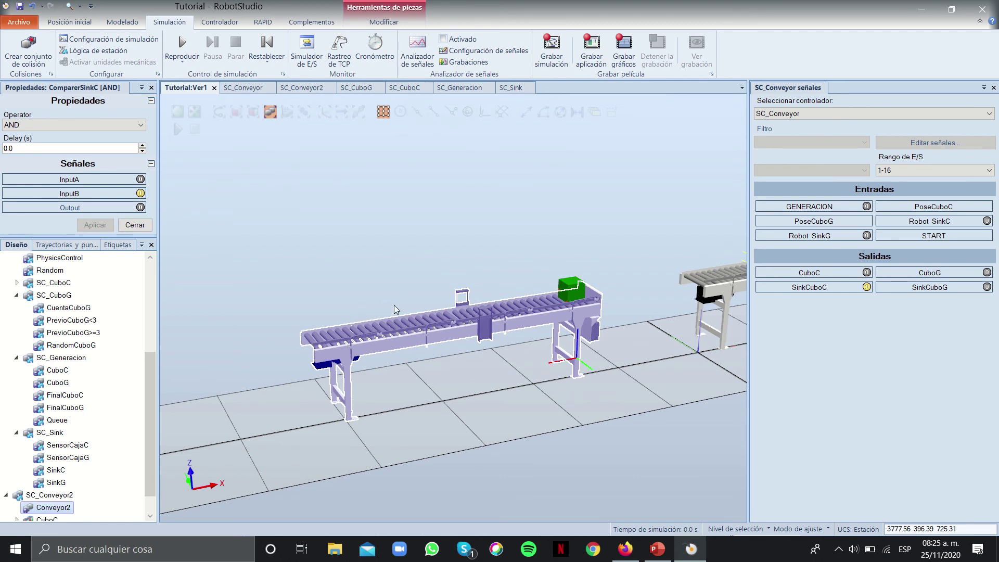
left_click(394, 419)
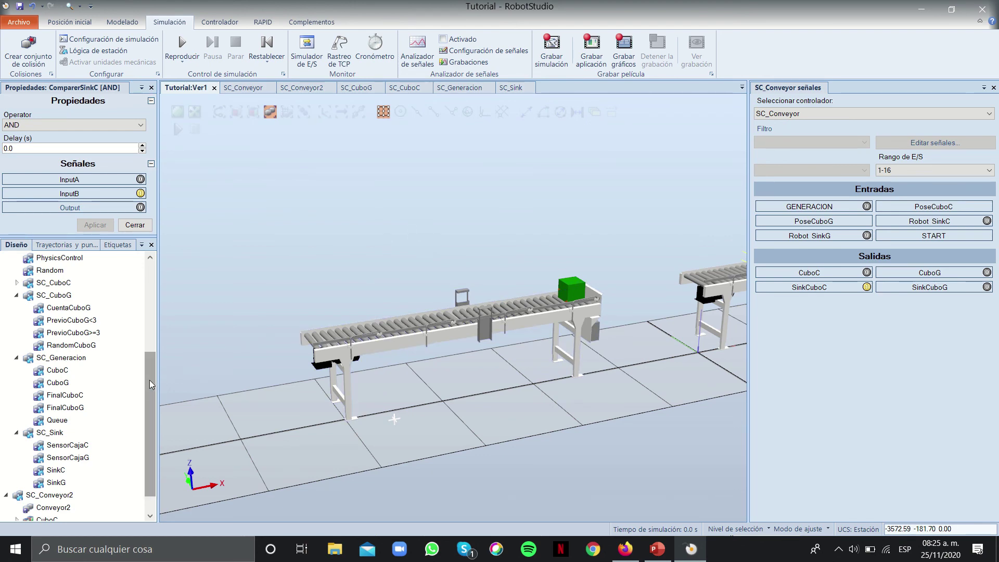
Select the main Conveyor leading to the brown and green bins in the station view
scroll(104, 365, "up", 1)
scroll(104, 365, "down", 2)
middle_click_drag(576, 354, 445, 334)
left_click(445, 334)
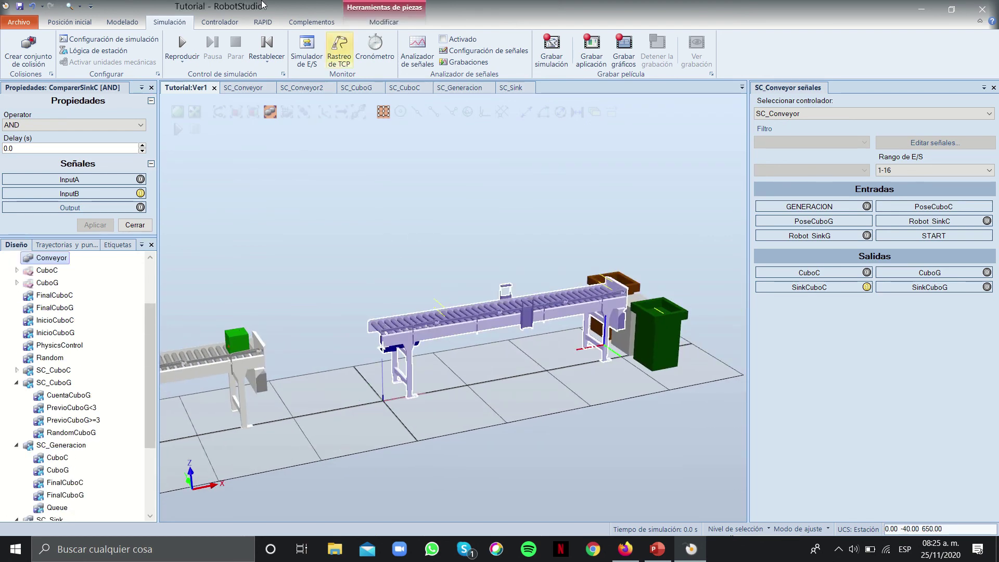
Run the simulation, turn on the GENERACION input, trigger START to generate a cube, and pause the simulation
left_click(192, 48)
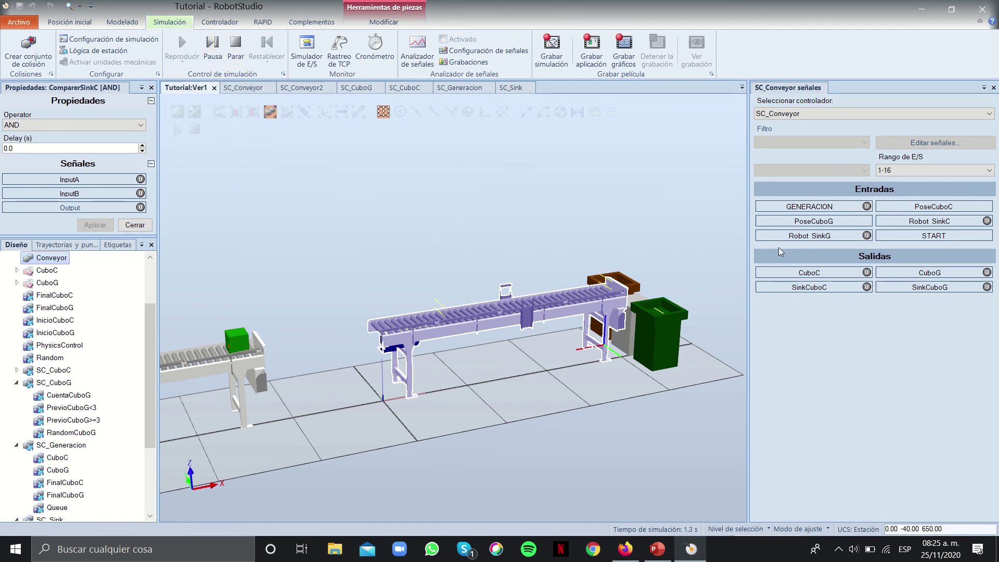
left_click(814, 207)
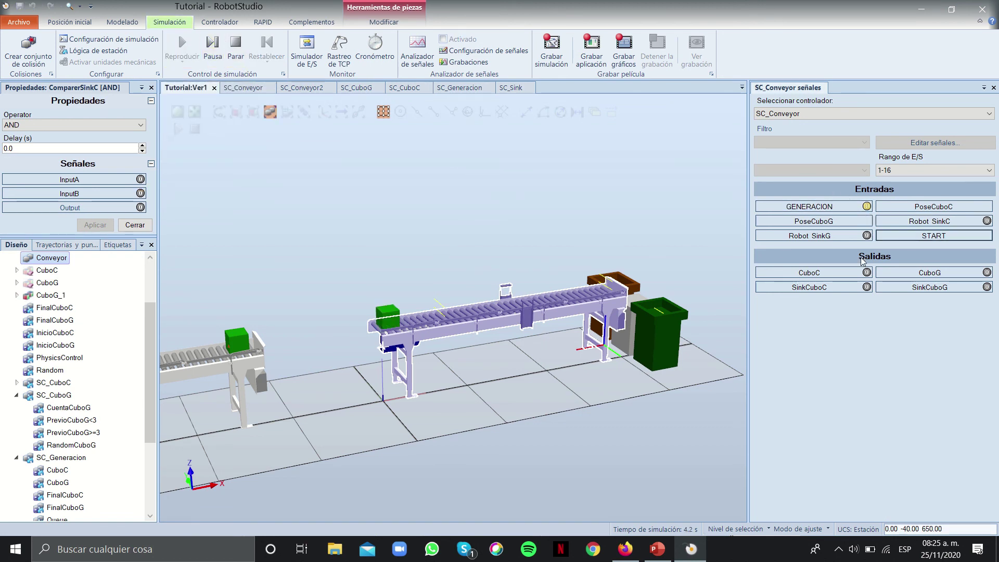
left_click(213, 48)
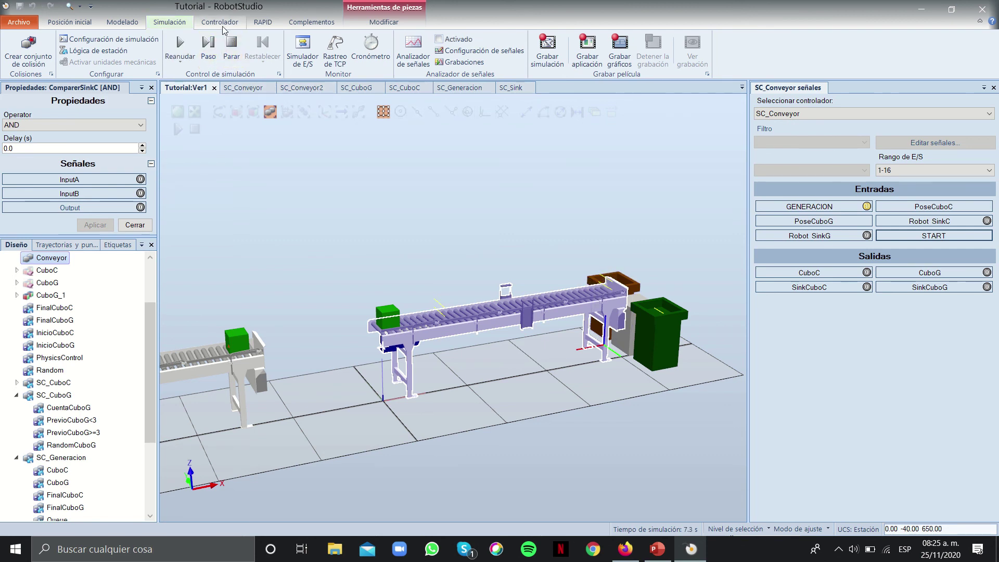
Move the generated green cube along the main conveyor to the end near the bins and resume the simulation
left_click(70, 22)
left_click(450, 130)
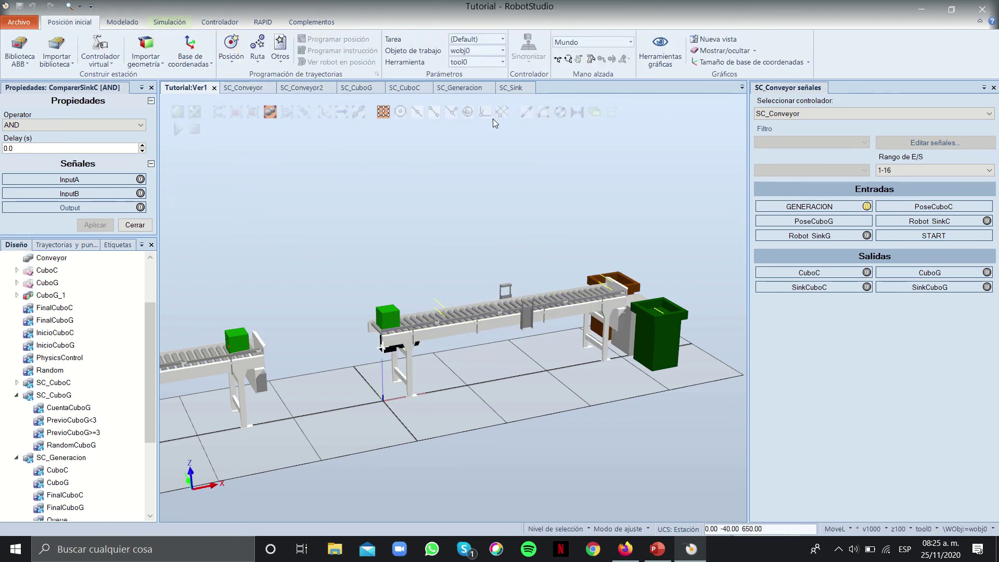
left_click(386, 315)
left_click(389, 317)
left_click_drag(418, 325, 631, 292)
left_click(170, 22)
left_click(182, 47)
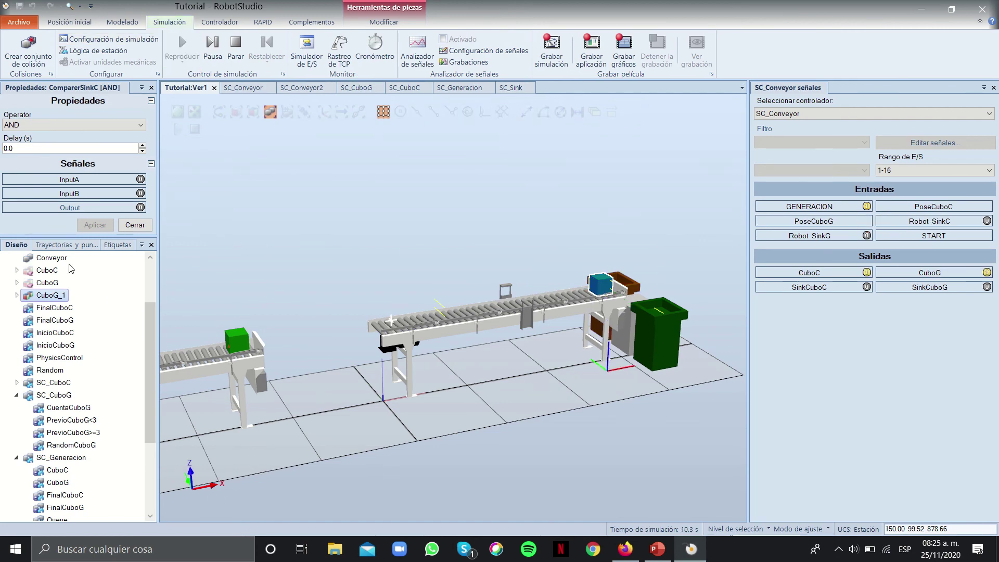
Stop the simulation and delete the generated cube CuboG_1 from SC_Conveyor
right_click(63, 294)
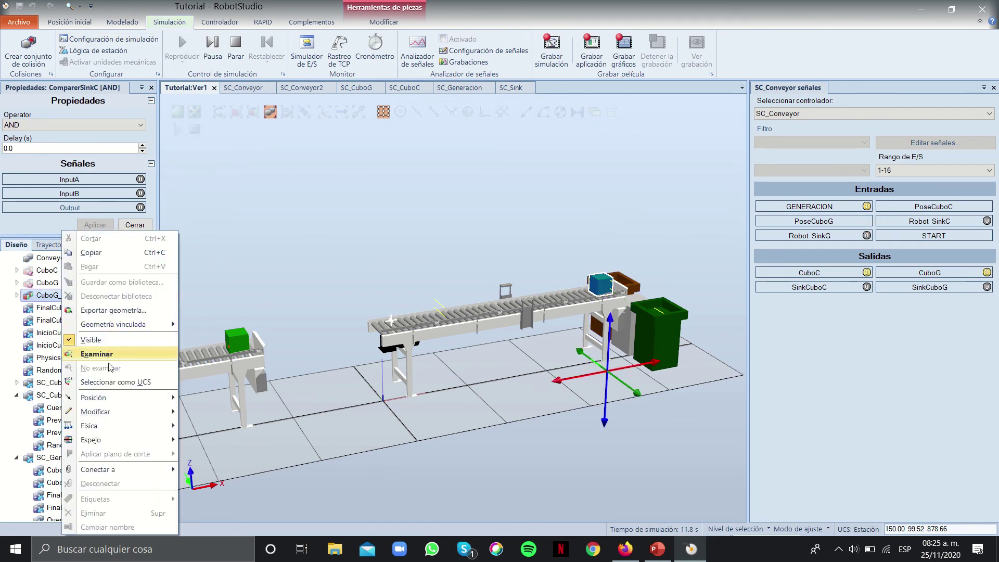
left_click(212, 50)
right_click(46, 294)
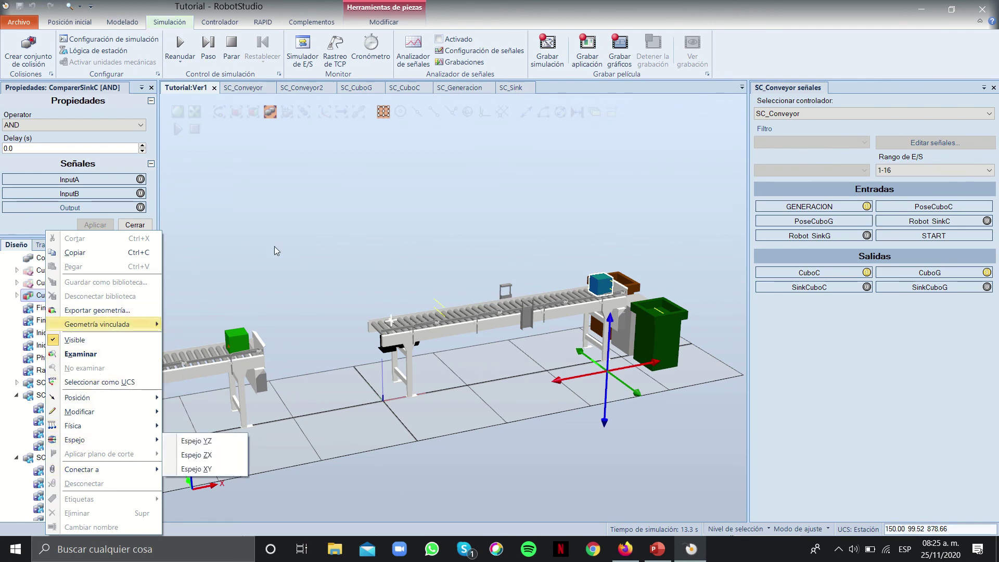
left_click(232, 47)
right_click(57, 302)
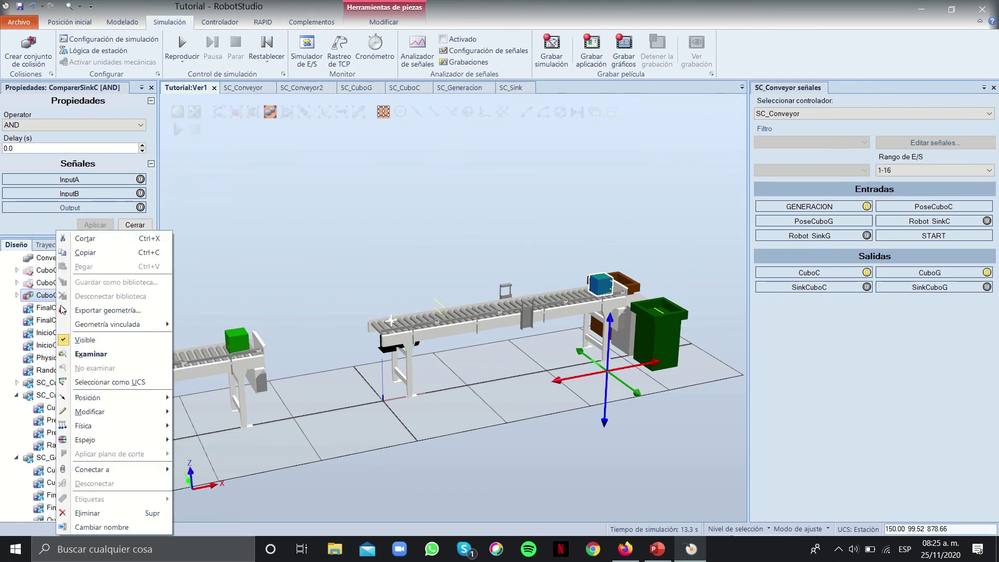
left_click(88, 513)
Run the simulation to generate a sequence of cubes on the main conveyor, and stop it
left_click(196, 48)
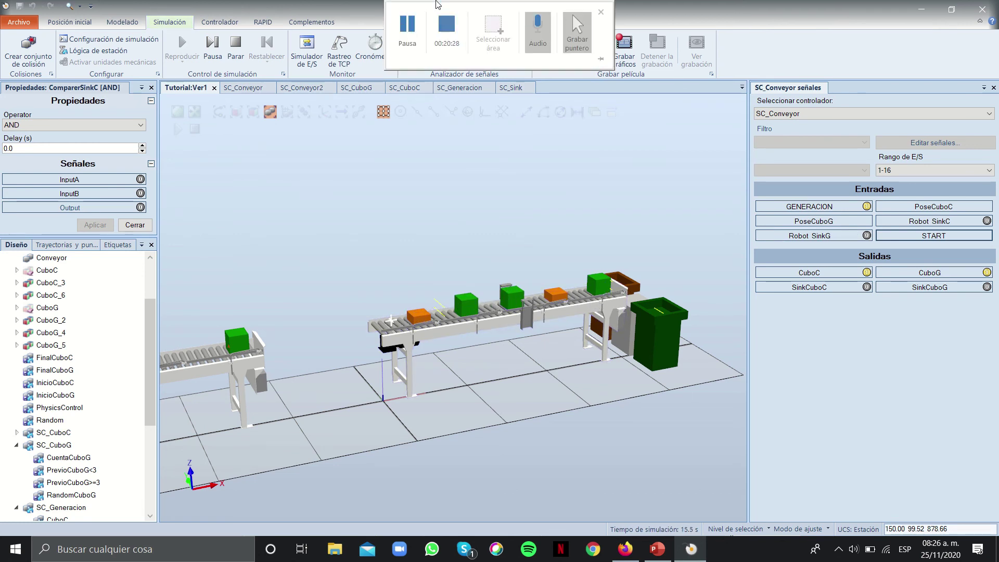
mouse_move(440, 5)
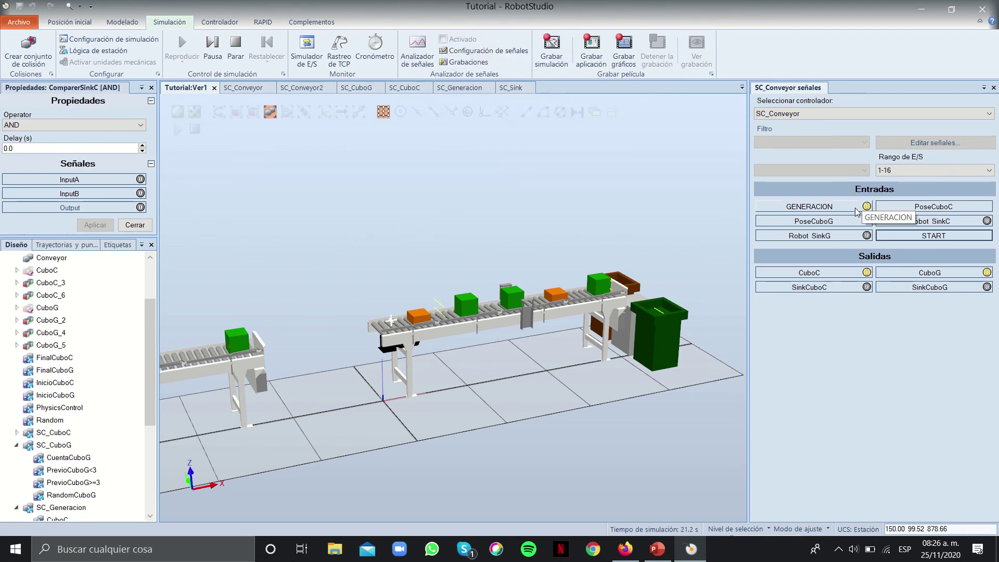
left_click(236, 47)
Enable the Transient option for the copies made by the CuboG source in SC_Generacion
left_click(249, 89)
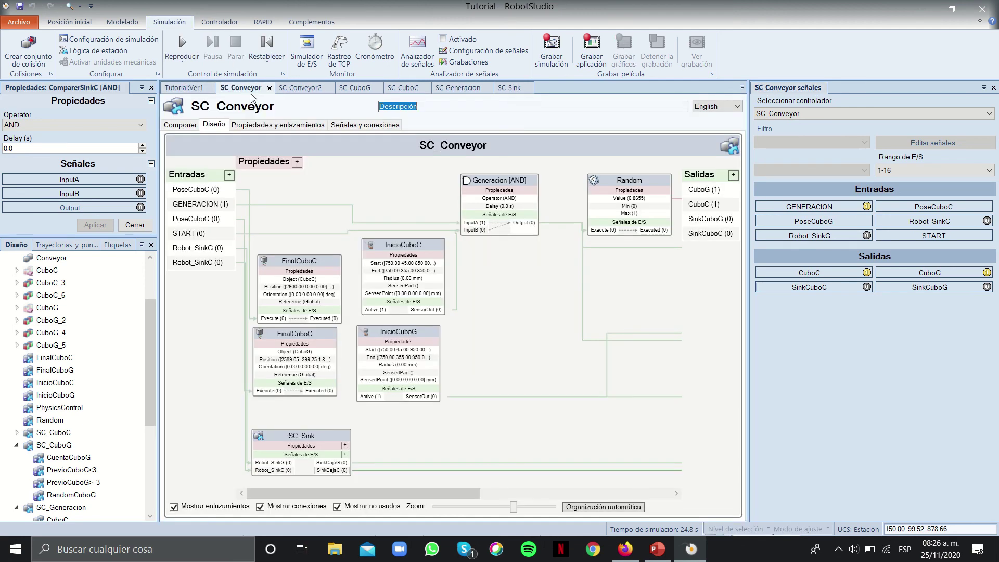
left_click(460, 88)
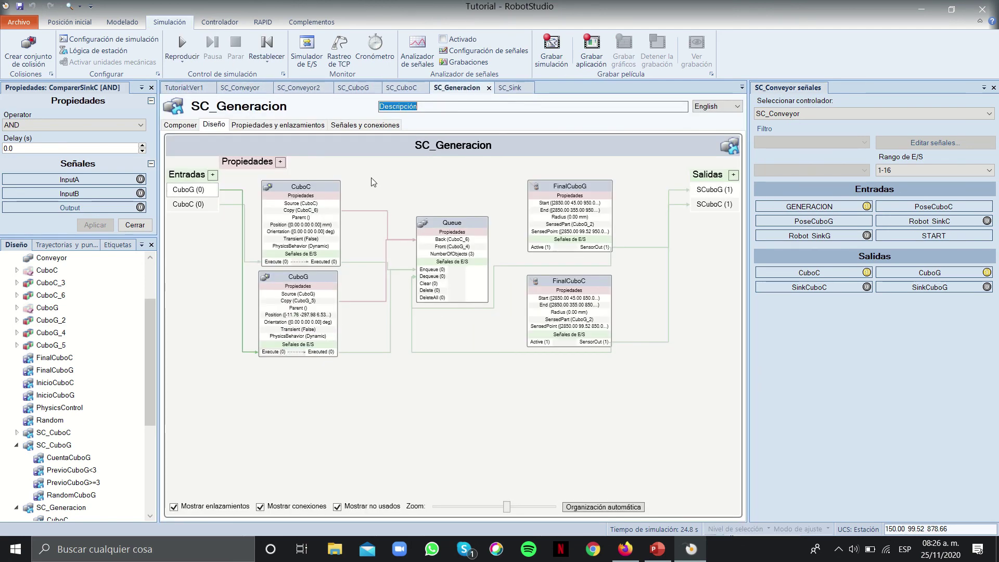
left_click(304, 194)
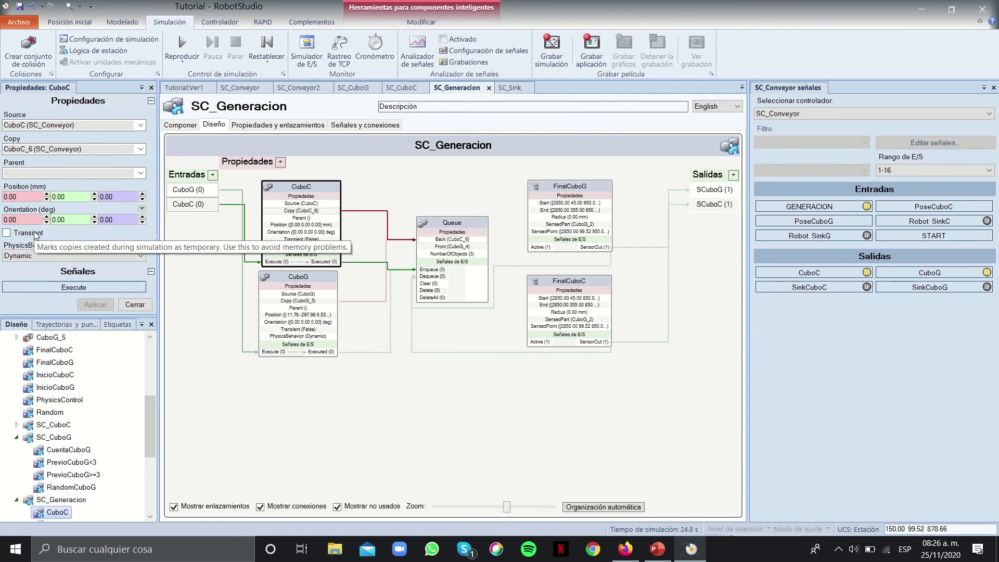
left_click(272, 273)
left_click(17, 235)
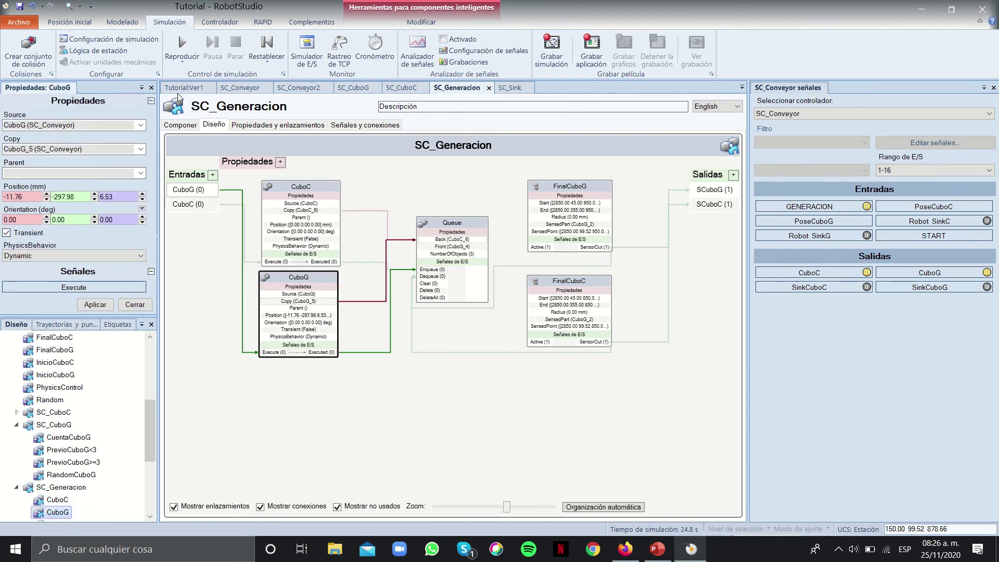
Delete the generated cubes CuboG_5, CuboG_4, CuboG_2, CuboC_6 and CuboC_3 from SC_Conveyor
left_click(184, 88)
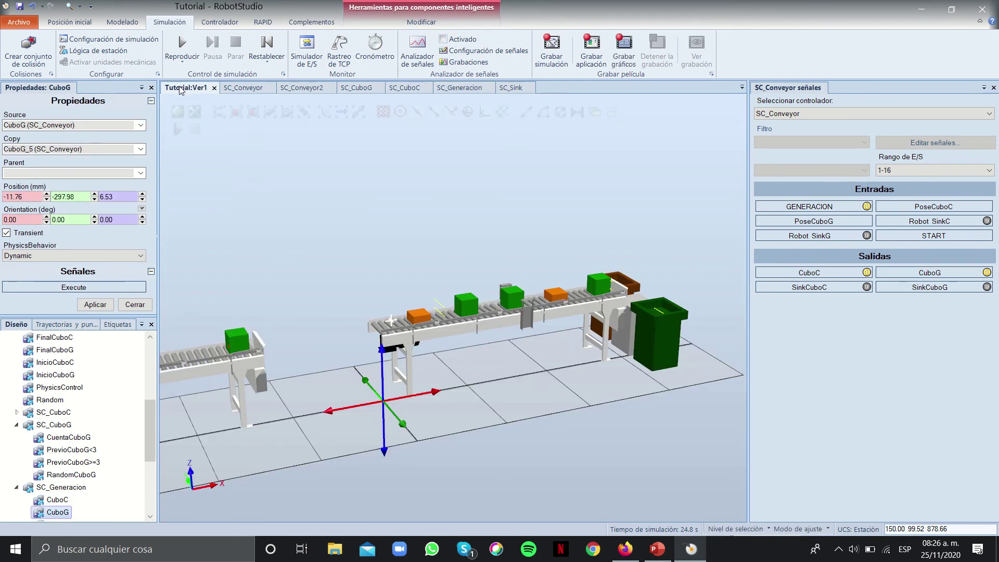
left_click(181, 45)
scroll(71, 516, "down", 2)
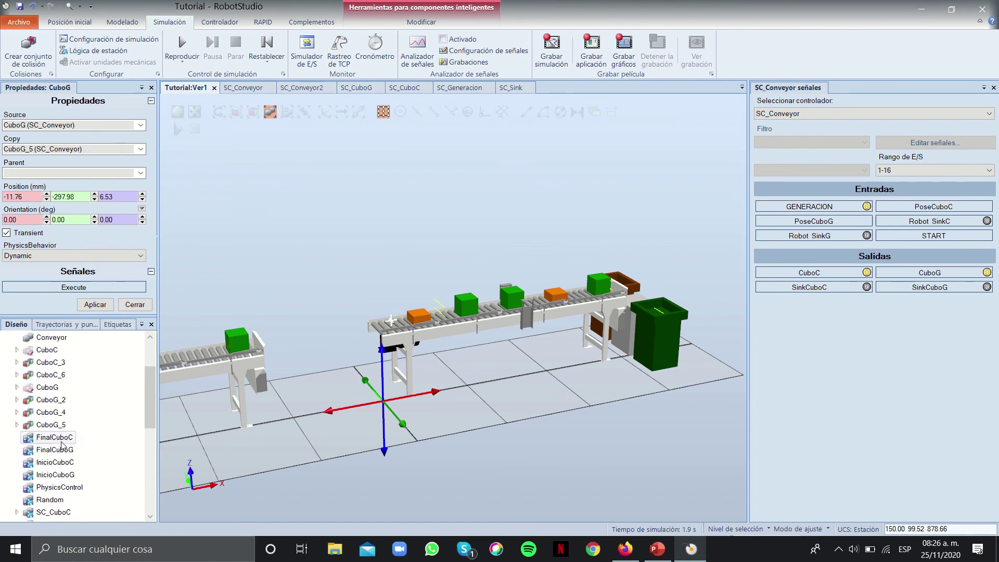
left_click(51, 425)
left_click(49, 412, "ctrl")
left_click(49, 400, "ctrl")
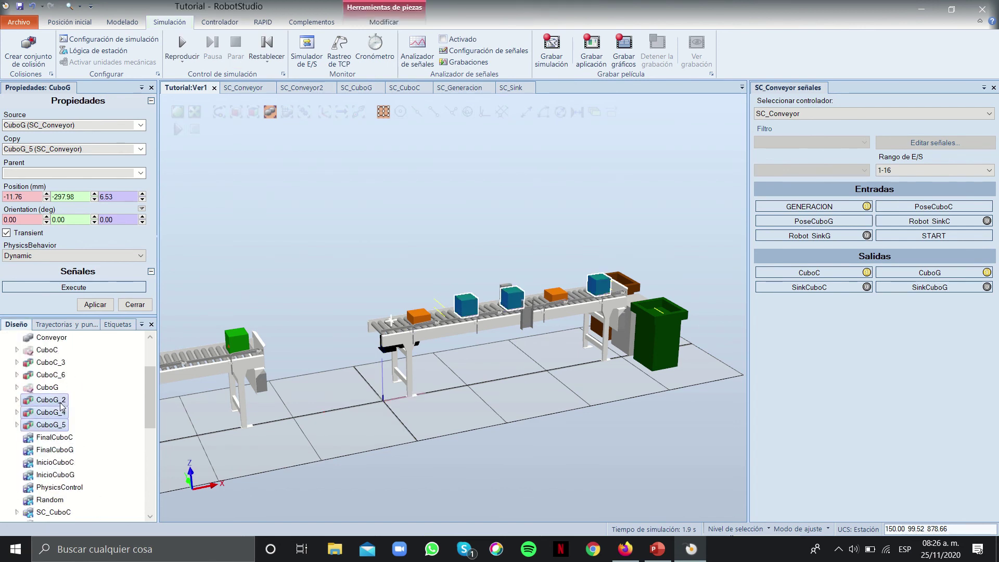
left_click(49, 375, "ctrl")
left_click(49, 362, "ctrl")
right_click(65, 370)
left_click(89, 346)
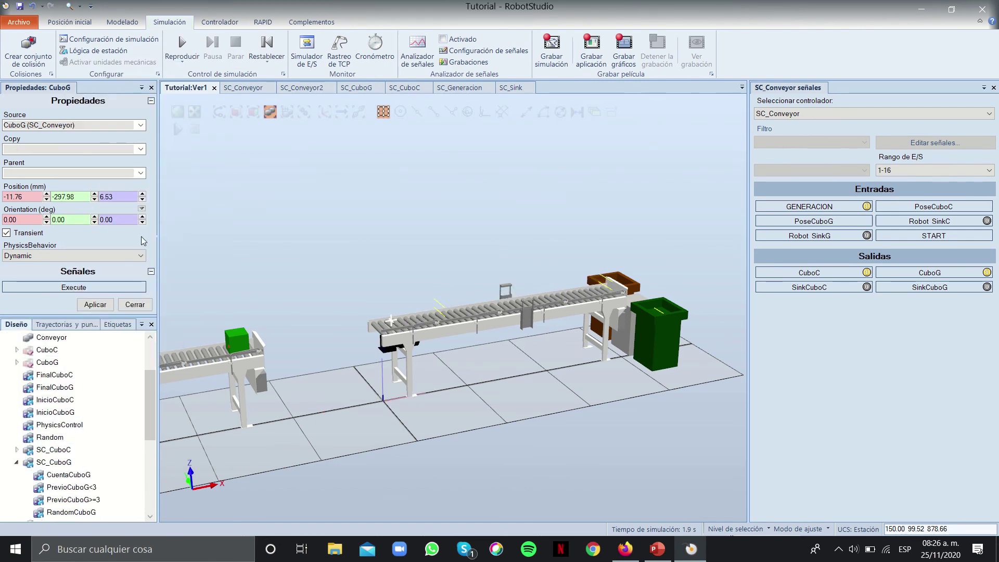
Run the simulation, trigger START to generate new cubes, and stop the simulation
left_click(179, 59)
left_click(932, 236)
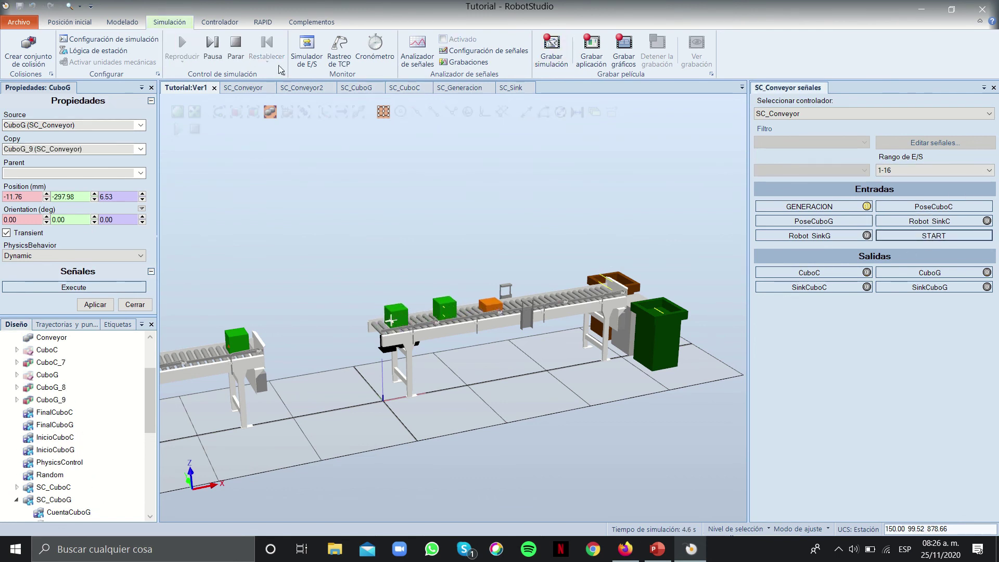
left_click(237, 54)
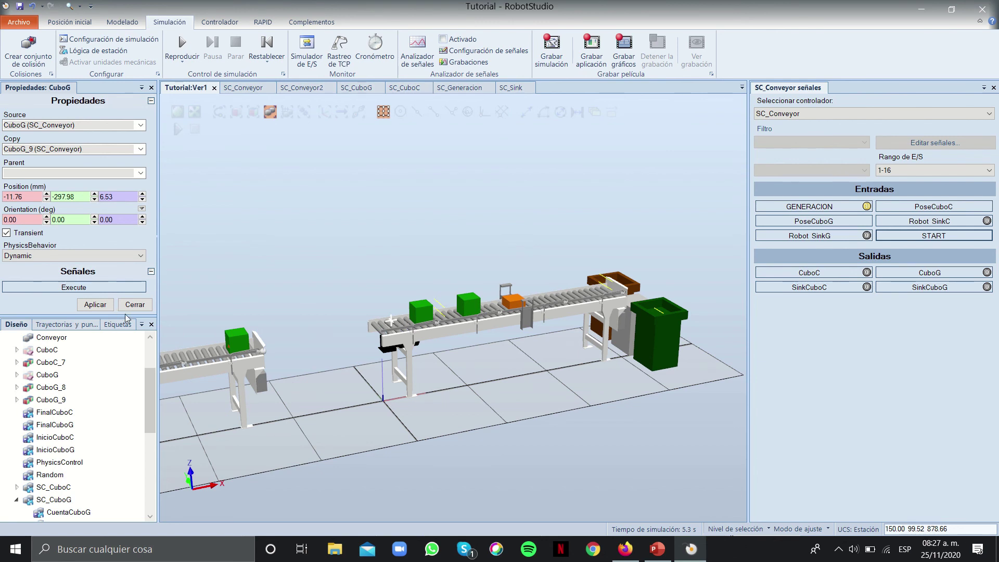
Apply the Transient setting to the CuboG source, check its block in SC_Generacion, and close its properties
left_click(94, 304)
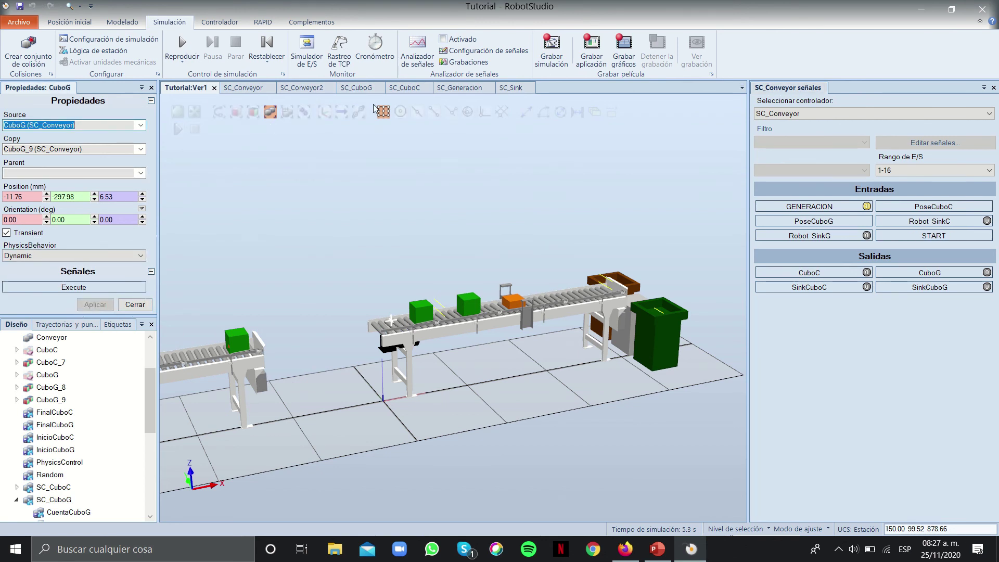
left_click(242, 88)
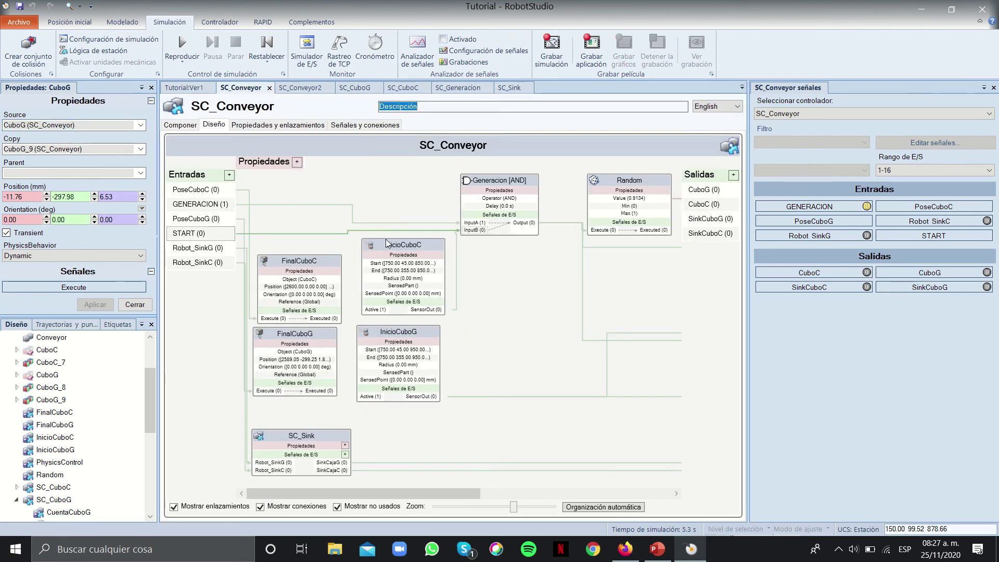
left_click(458, 87)
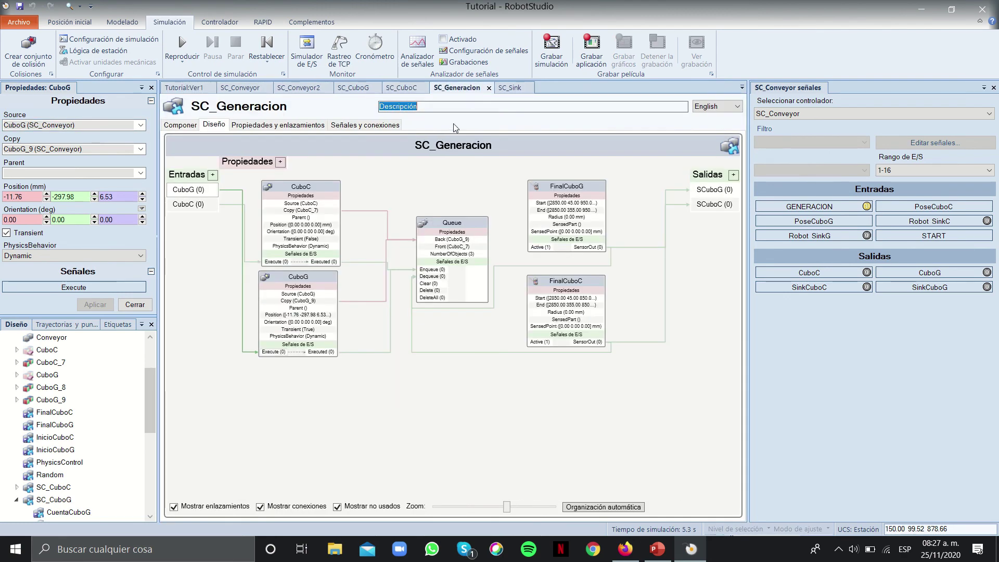
left_click(304, 289)
left_click(135, 305)
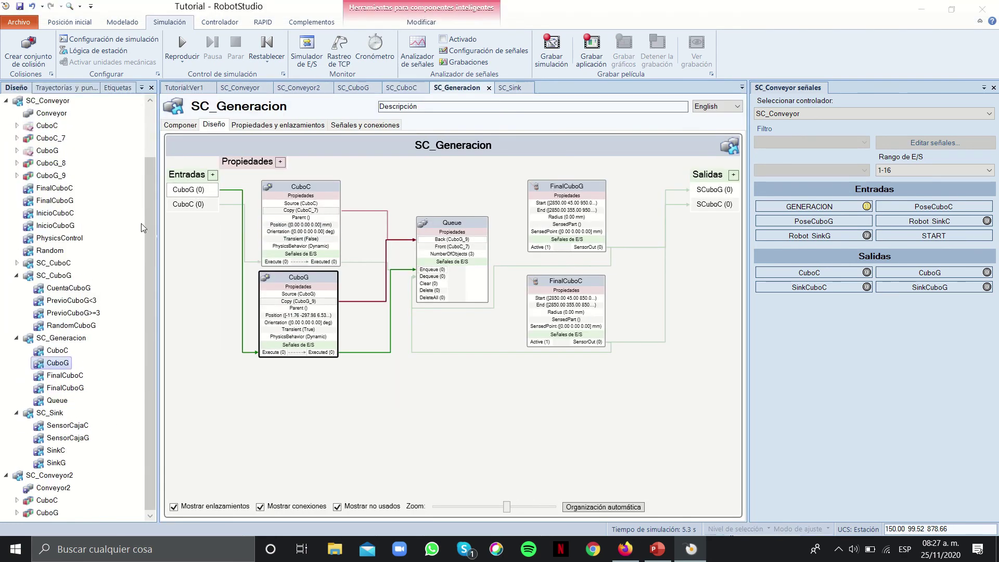
Delete the three generated cubes CuboG_9, CuboG_8 and CuboC_7 from the main conveyor in the station view
left_click(186, 87)
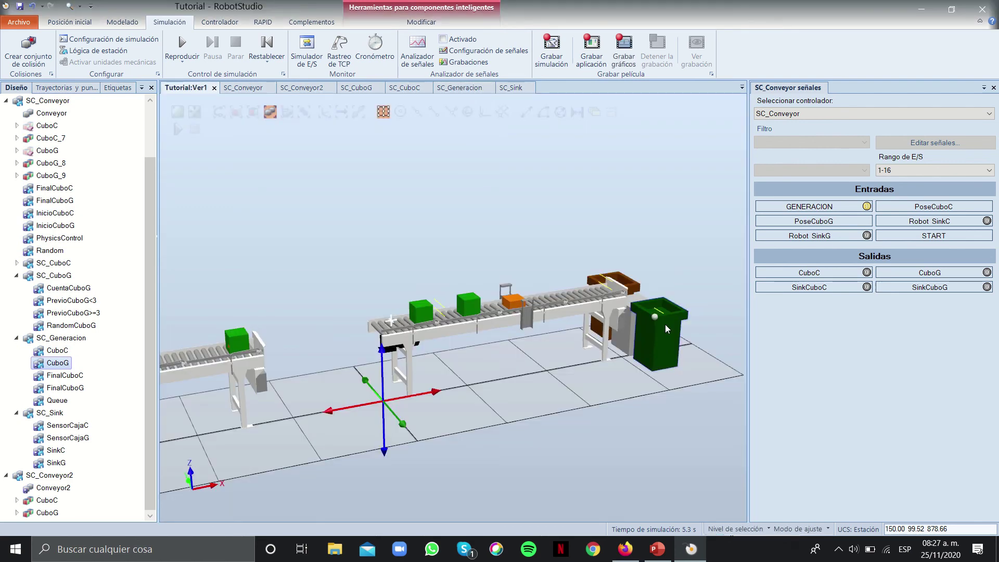
left_click(420, 311)
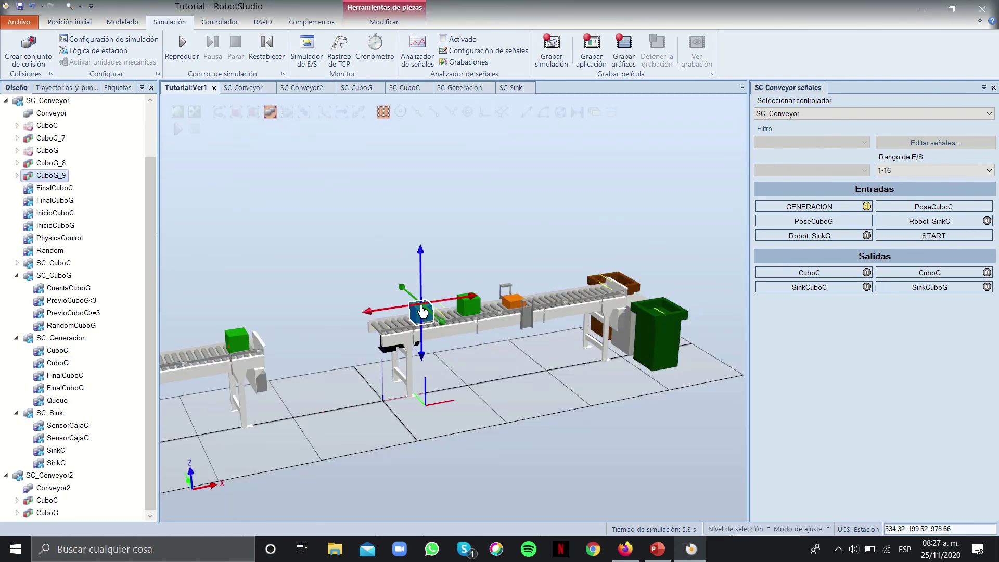
left_click(470, 302, "ctrl")
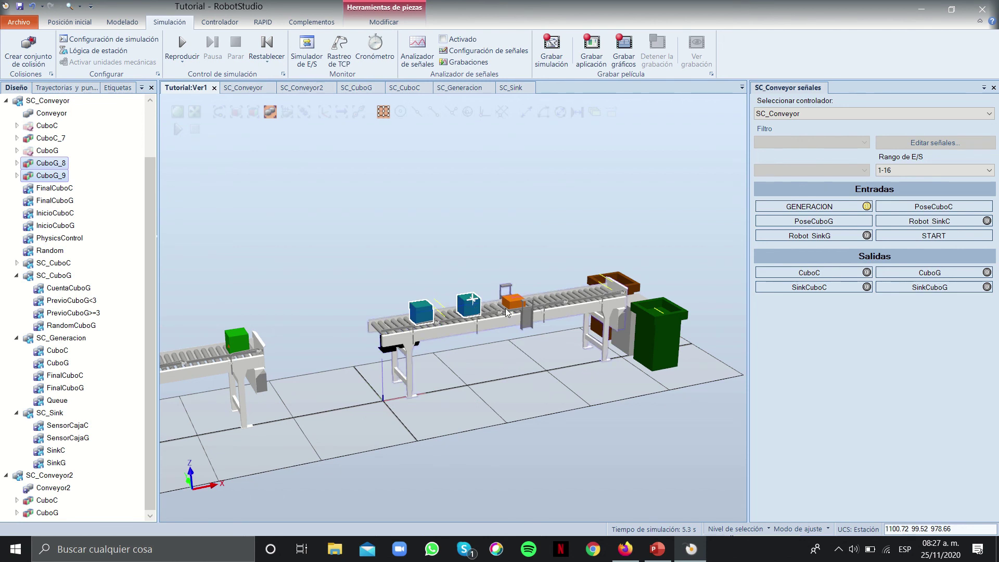
left_click(509, 304, "ctrl")
right_click(512, 304)
left_click(533, 295)
Rerun the simulation with START to test the transient cube copies, and examine the two conveyors in the station
left_click(182, 47)
left_click(939, 238)
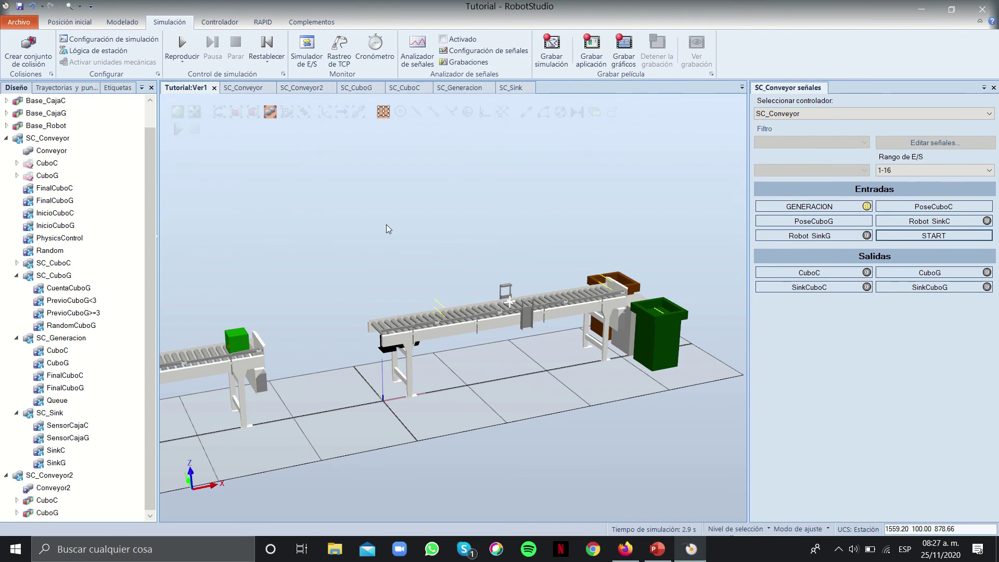
scroll(576, 414, "down", 2)
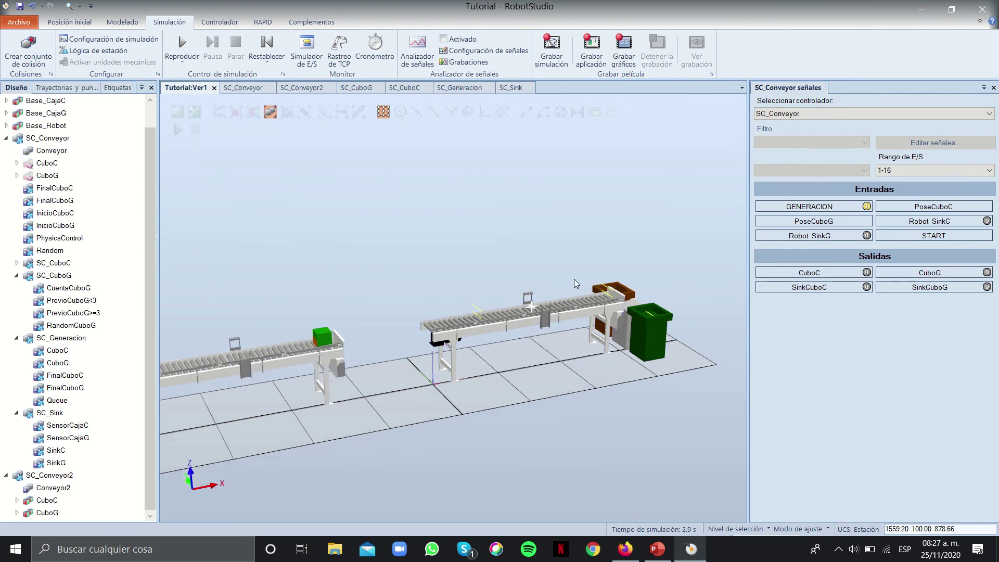
middle_click_drag(304, 335, 434, 341)
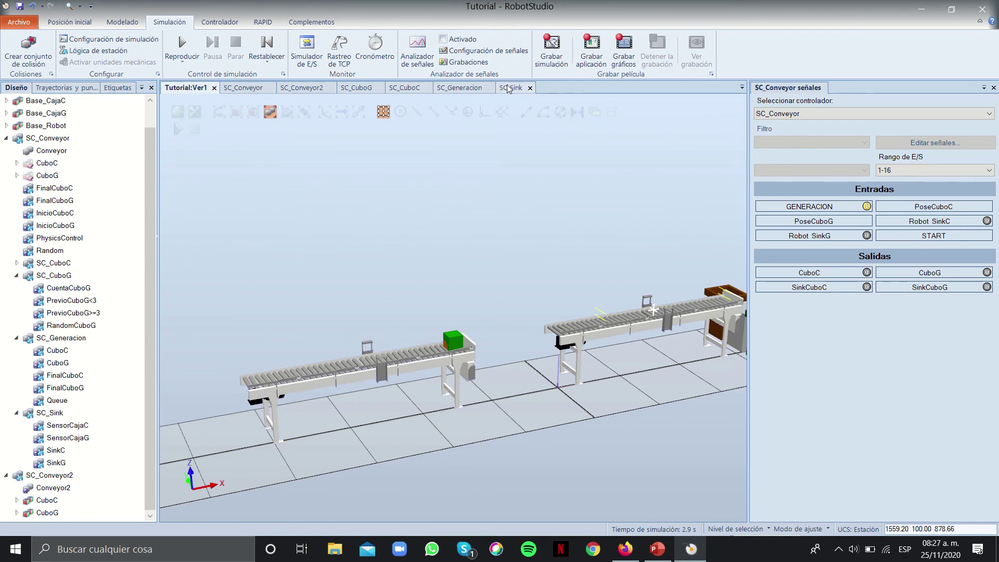
Close the SC_Sink, SC_Generacion, SC_CuboC and SC_CuboG component editors, leaving SC_Conveyor2 open
left_click(529, 88)
left_click(490, 89)
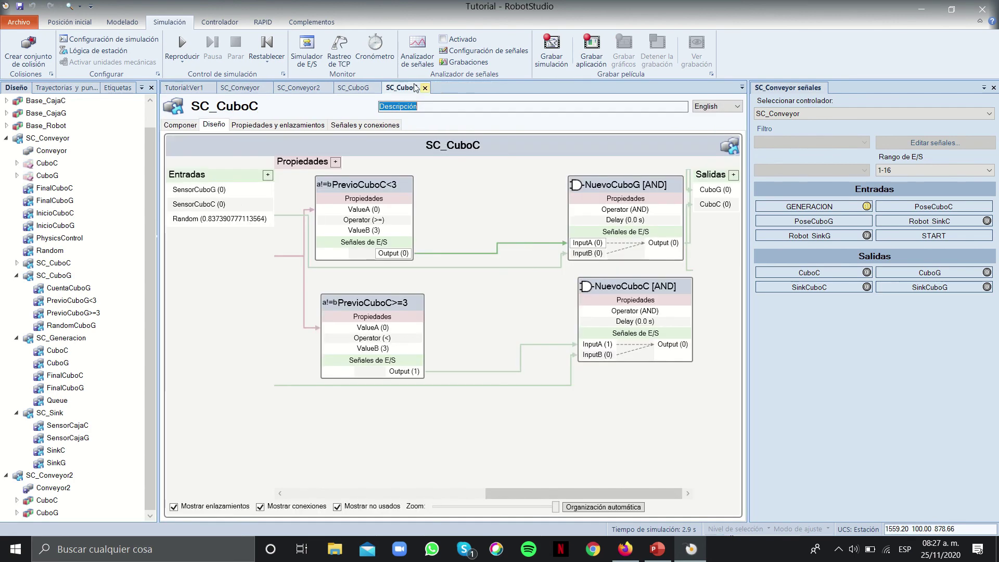
left_click(424, 89)
left_click(382, 88)
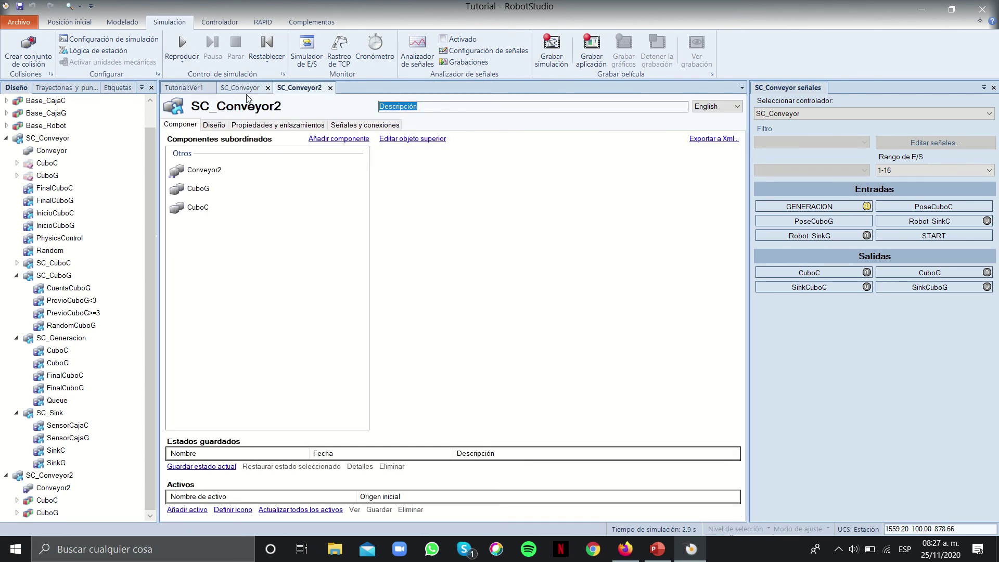
Add a DigitalInput signal named Generacion with value 0 to the SC_Conveyor2 design
left_click(214, 172)
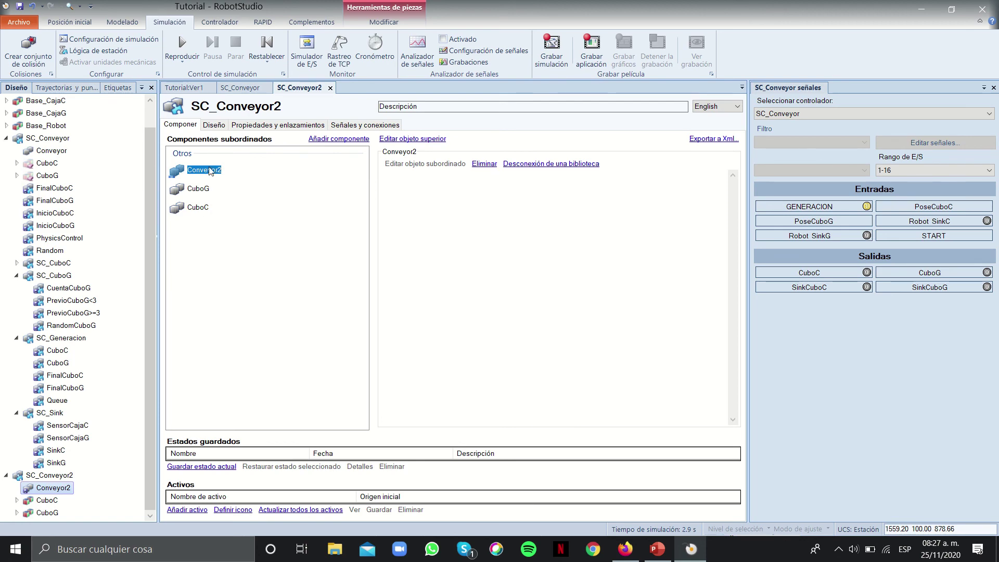
left_click(214, 125)
right_click(249, 233)
left_click(212, 175)
left_click(385, 233)
type("Generacion")
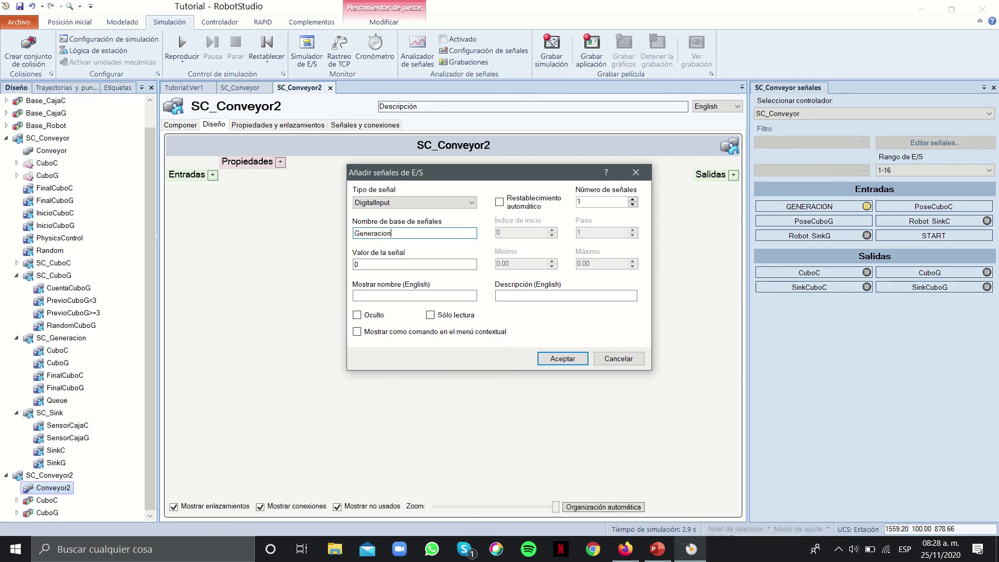
key("Return")
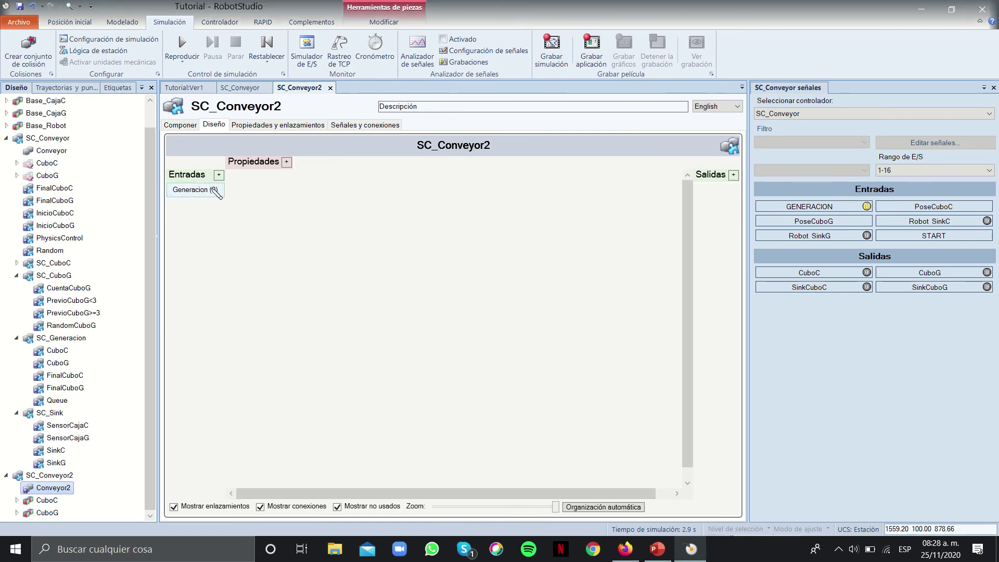
left_click(287, 162)
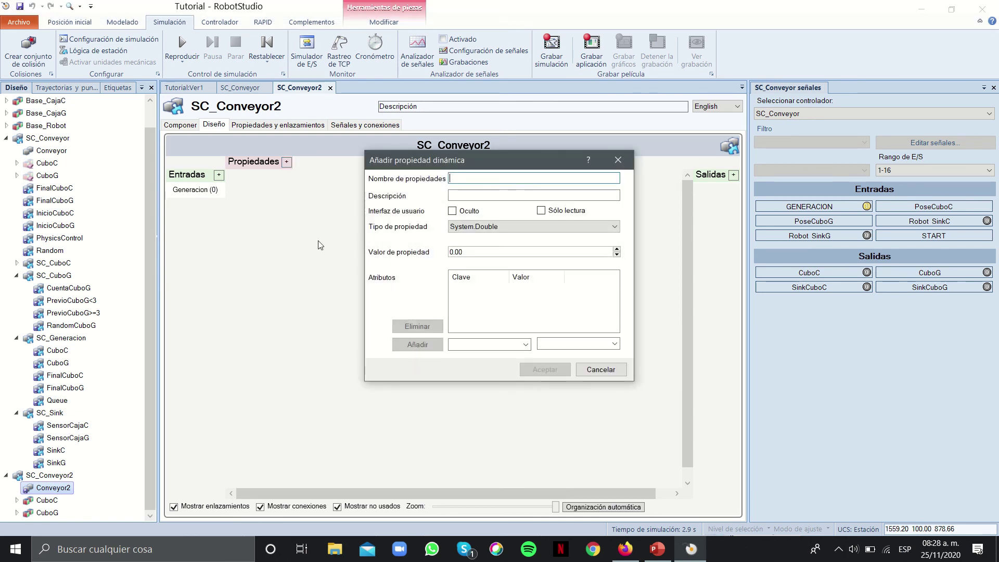
left_click(601, 370)
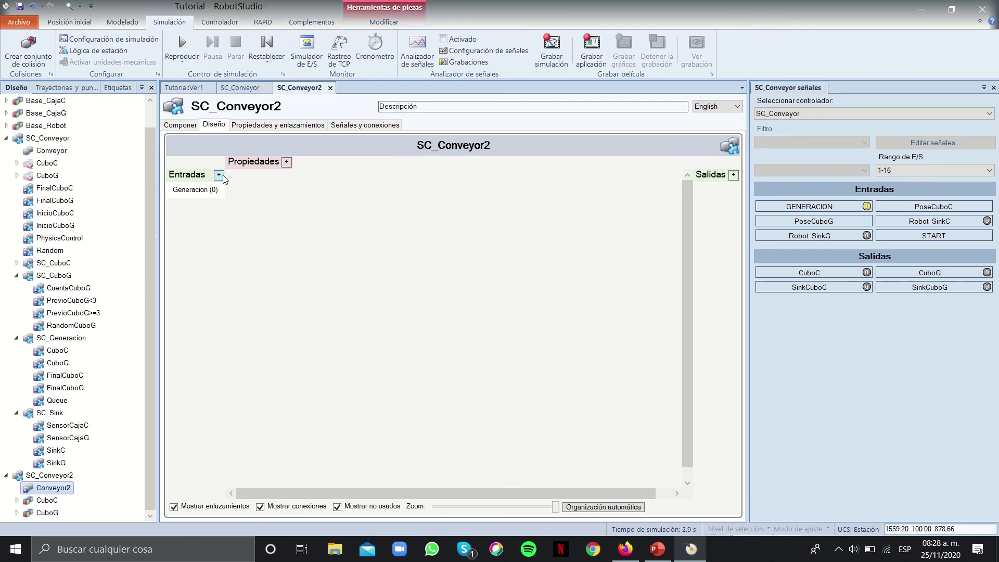
Add a Source component to the SC_Conveyor2 design and set CuboG of SC_Conveyor2 as its source object
right_click(283, 197)
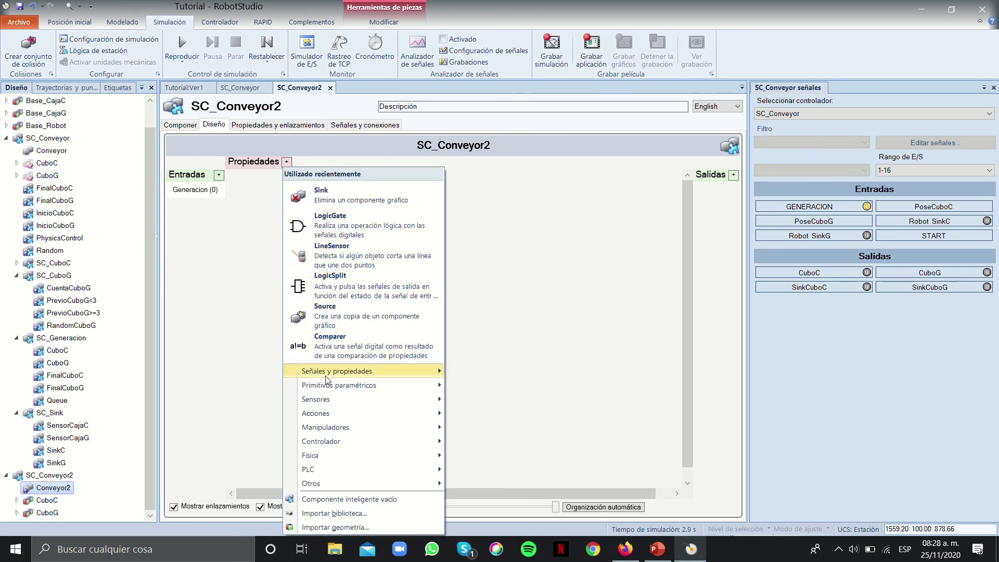
left_click(346, 319)
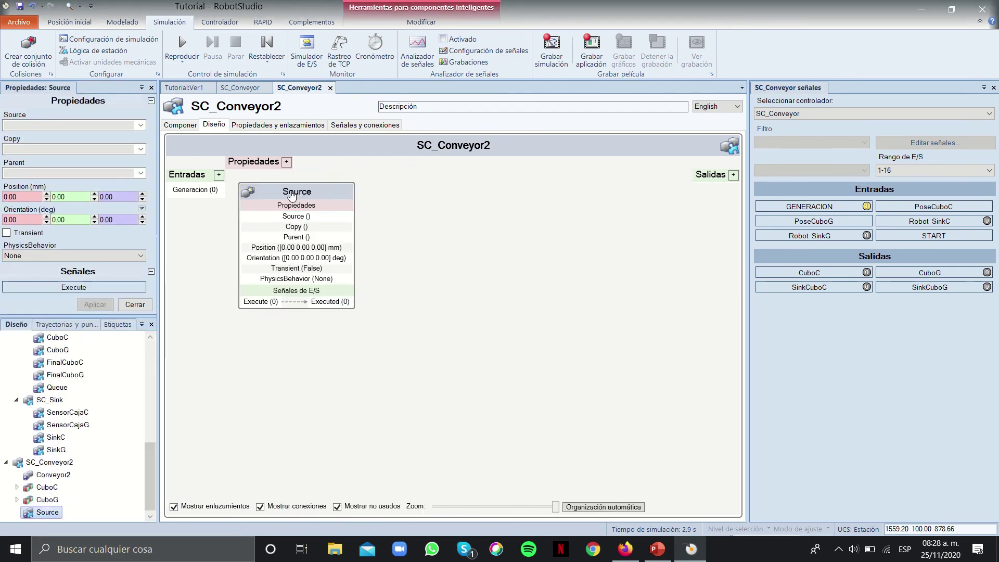
right_click(288, 190)
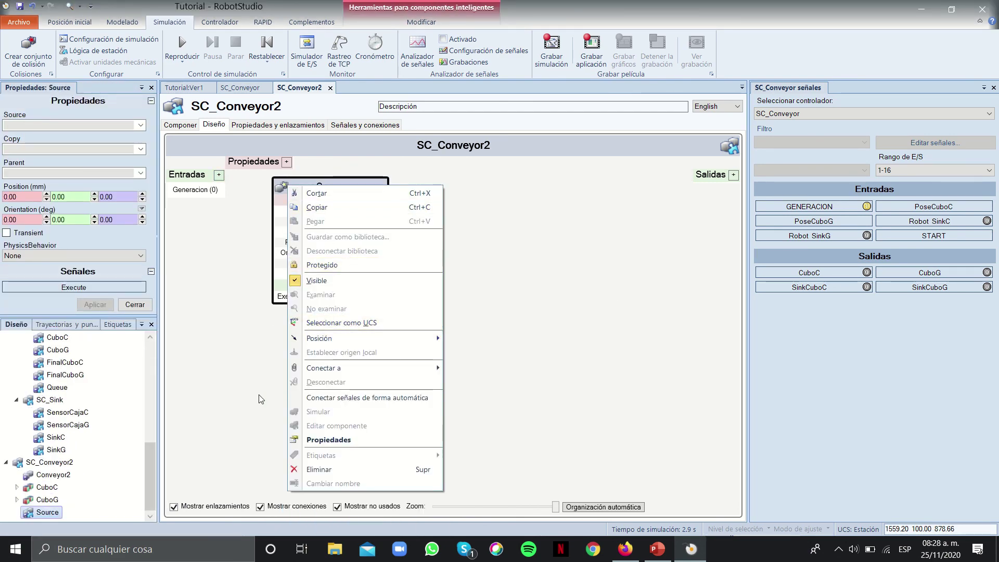
left_click(142, 126)
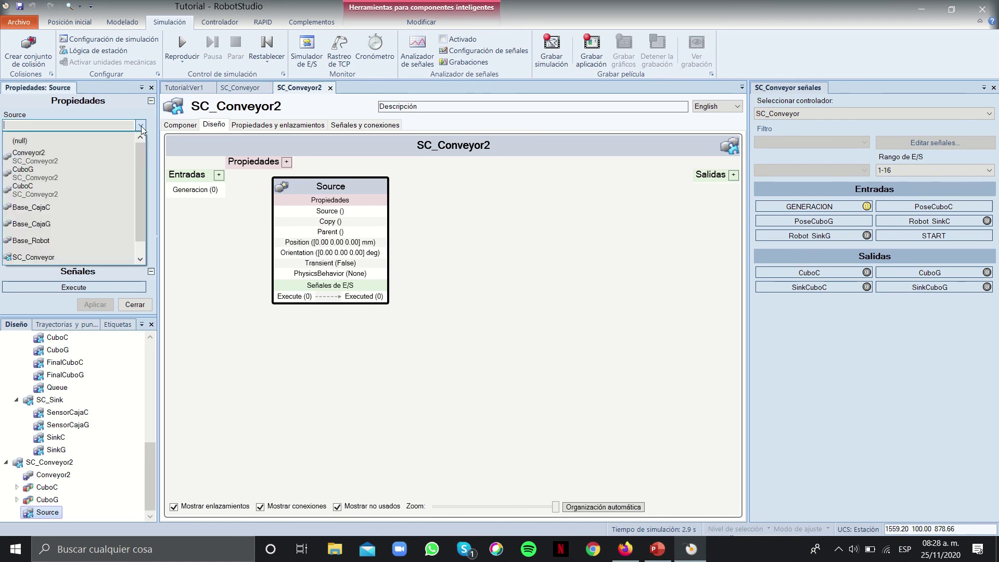
left_click(70, 174)
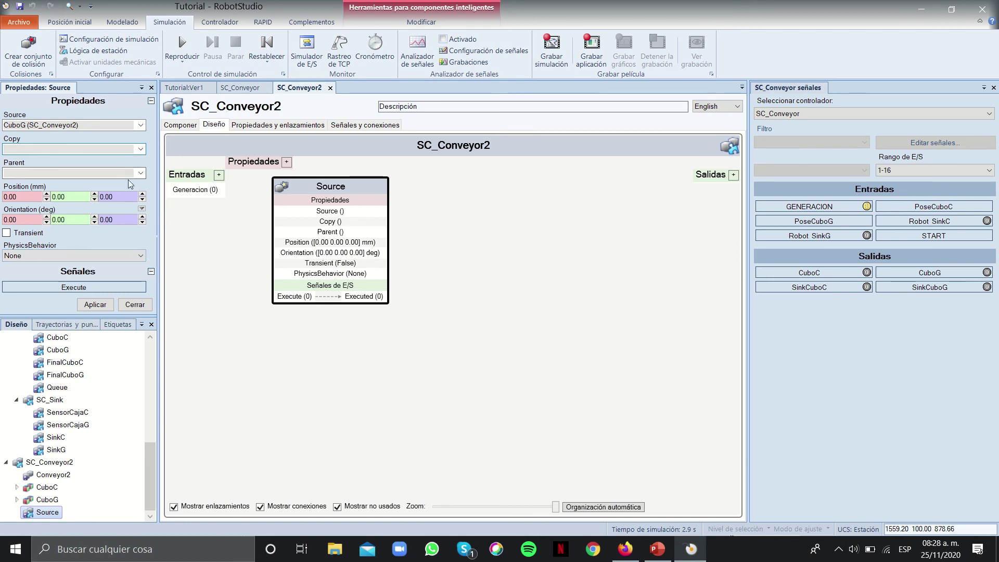
Set the Source component's PhysicsBehavior to Dynamic and enable its Transient option
left_click(125, 256)
left_click(98, 292)
left_click(30, 234)
Pick the second conveyor's free end corner for the Source position, adjust it to -4000, 450, 773 mm, and apply the properties
left_click(183, 87)
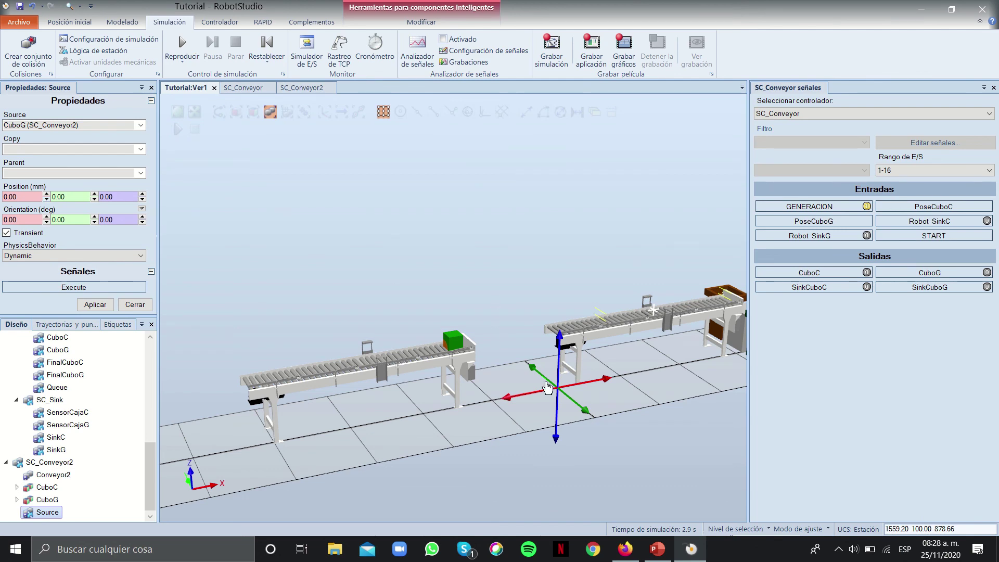
left_click(19, 197)
scroll(244, 377, "up", 5)
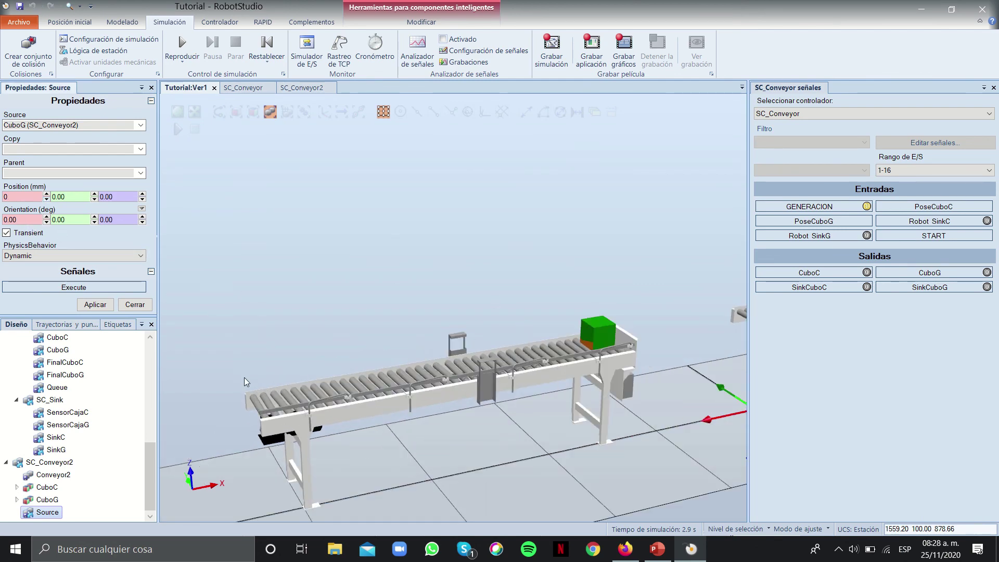
left_click(269, 398)
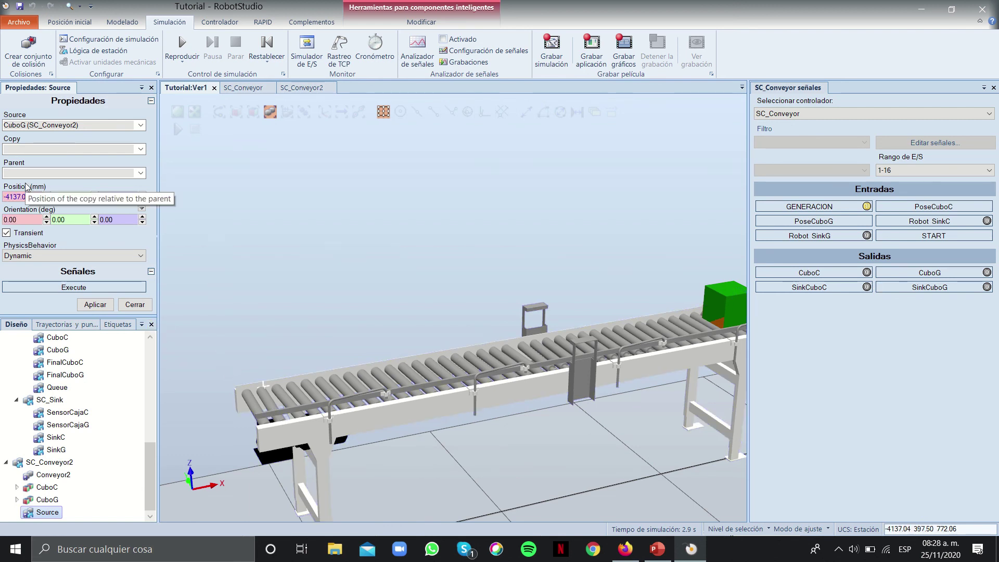
left_click_drag(195, 355, 448, 439, "ctrl+shift")
left_click(461, 449)
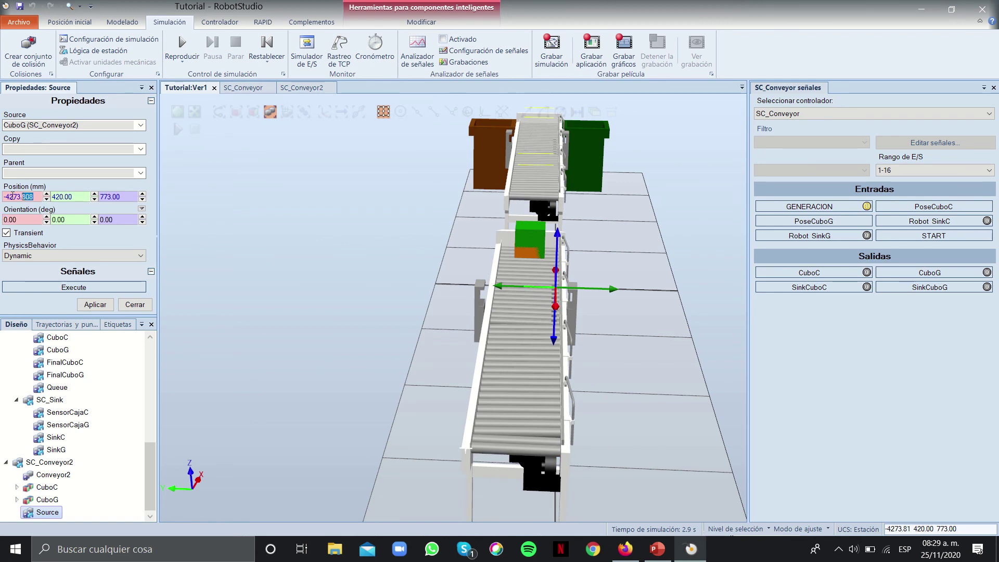
type("-4000.00")
left_click(102, 303)
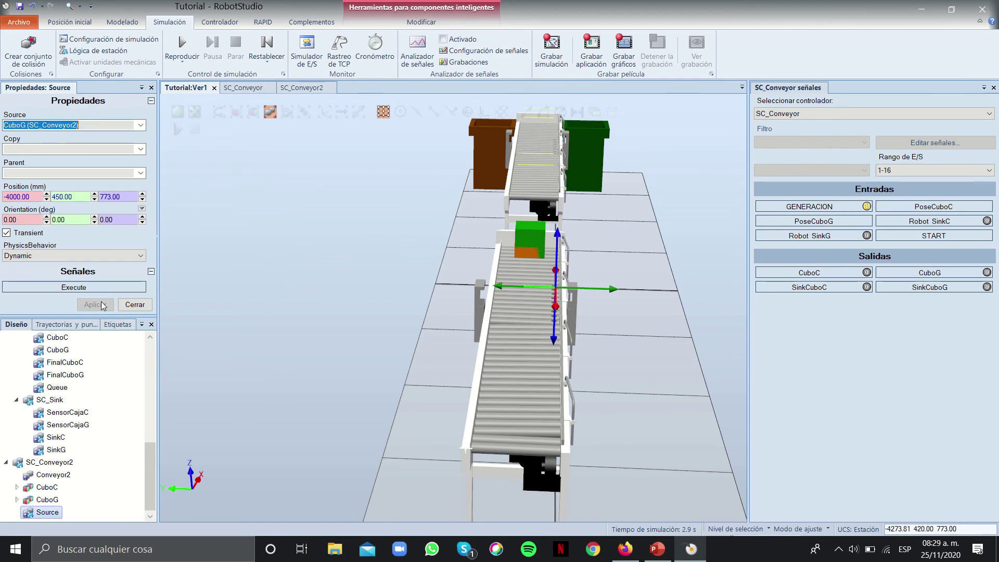
left_click_drag(463, 322, 443, 318, "ctrl+shift")
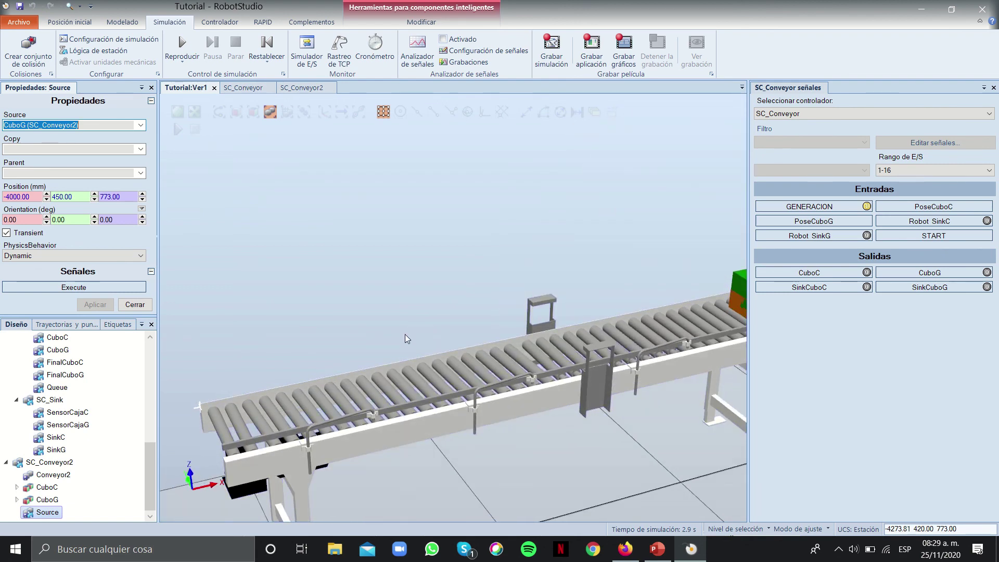
left_click(150, 304)
Connect SC_Conveyor2's Generacion input to the Source's Execute signal and make Generacion reset automatically
left_click(302, 87)
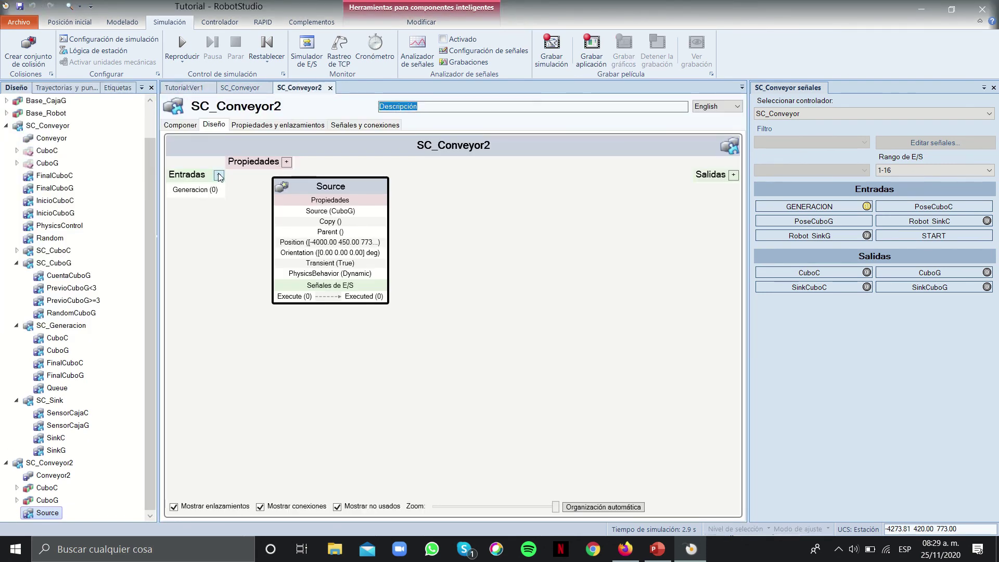
left_click_drag(264, 238, 293, 298)
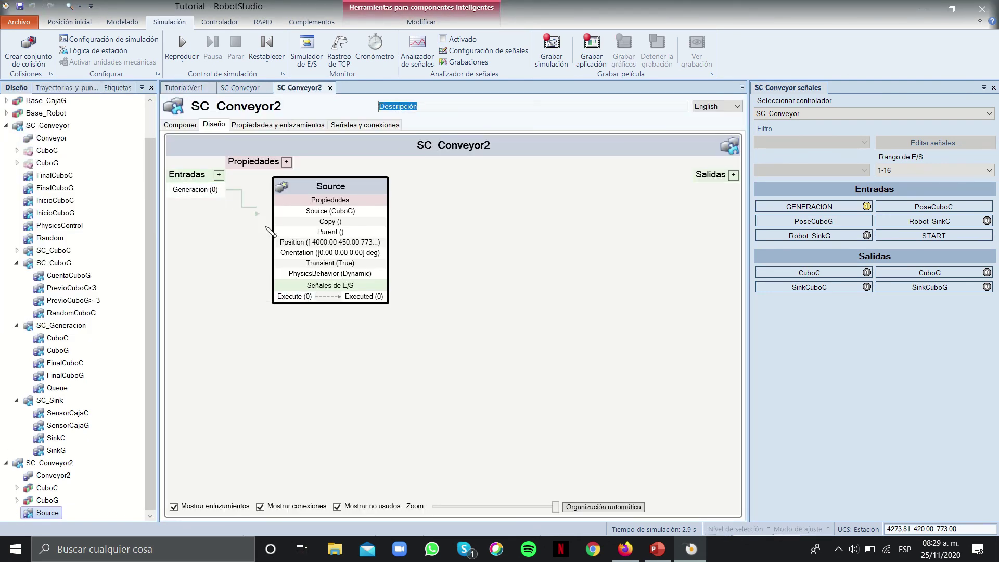
right_click(215, 191)
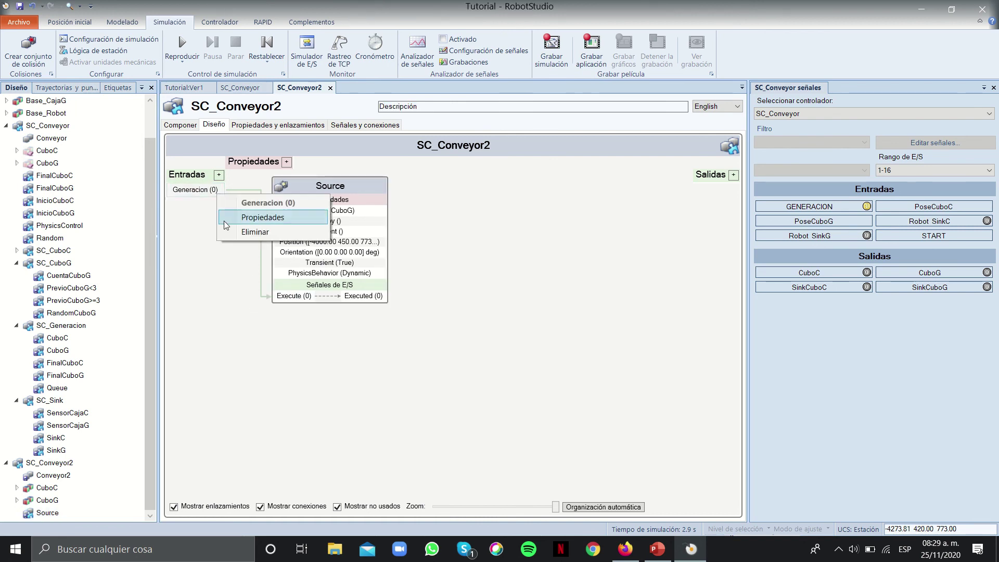
left_click(225, 218)
left_click(499, 202)
left_click(559, 357)
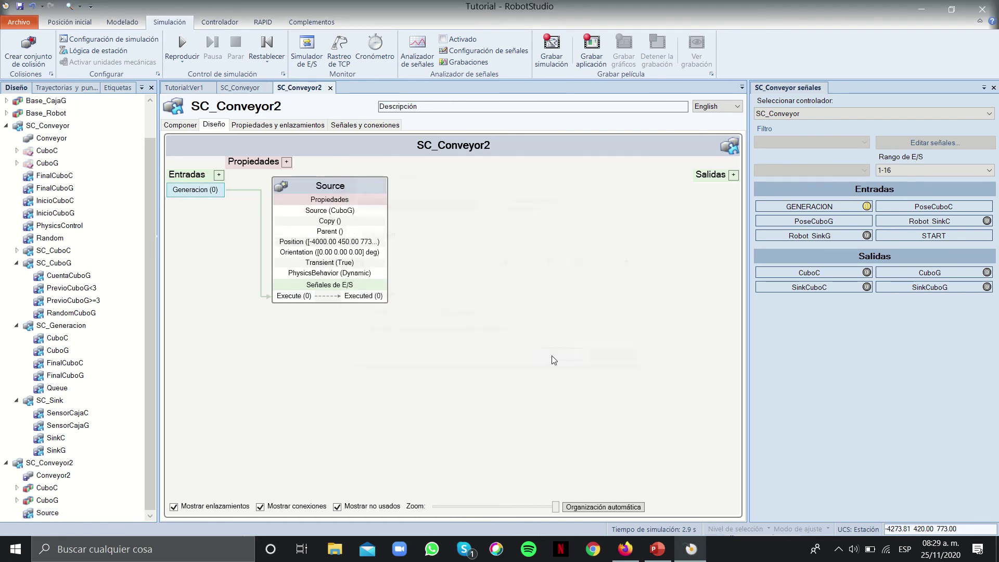
Switch the I/O simulator to the SC_Conveyor2 signals and return to the Tutorial:Ver1 station view
left_click(829, 111)
left_click(786, 137)
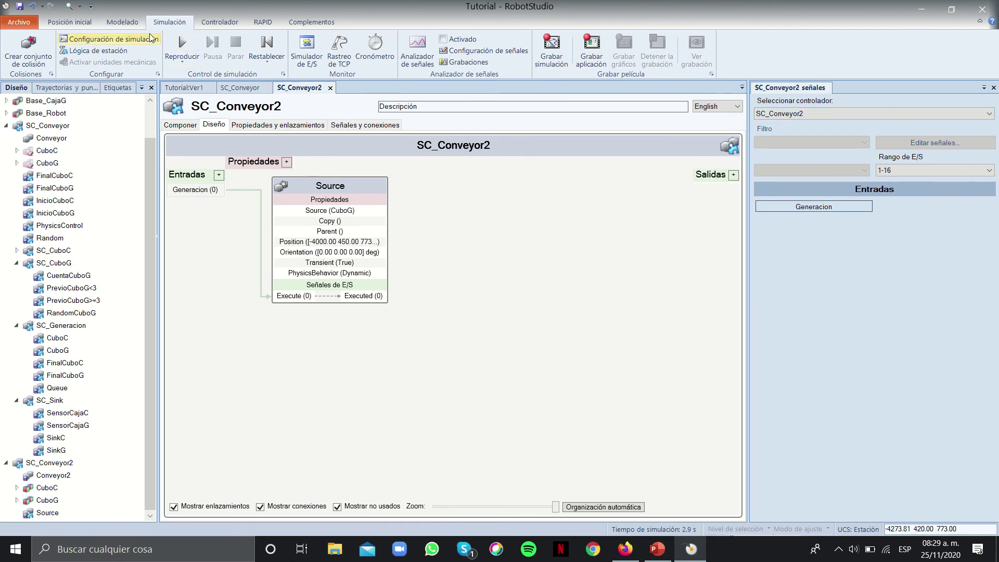
left_click(183, 88)
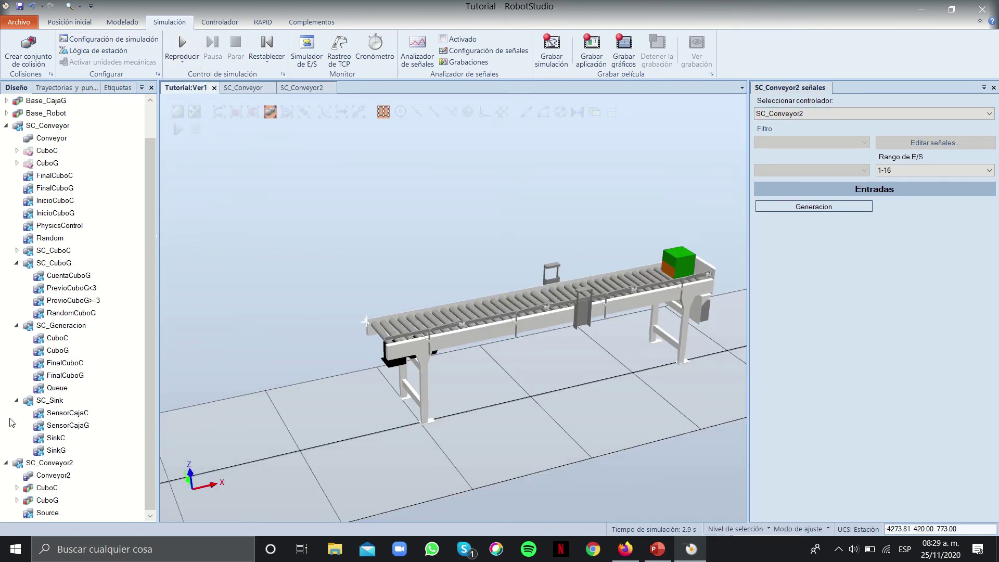
left_click(47, 487)
left_click(47, 500, "ctrl")
right_click(48, 503)
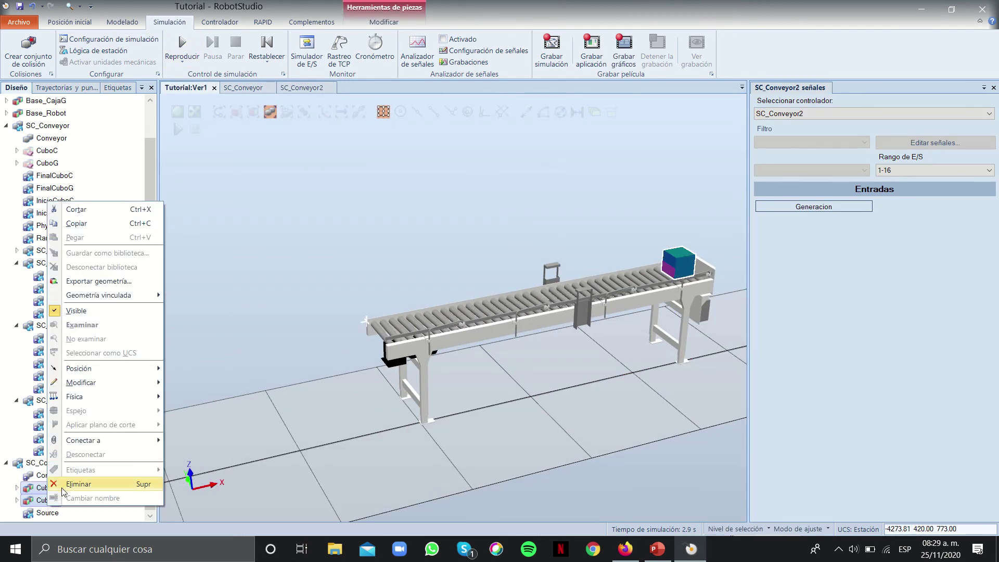
left_click(78, 484)
key("ctrl+z")
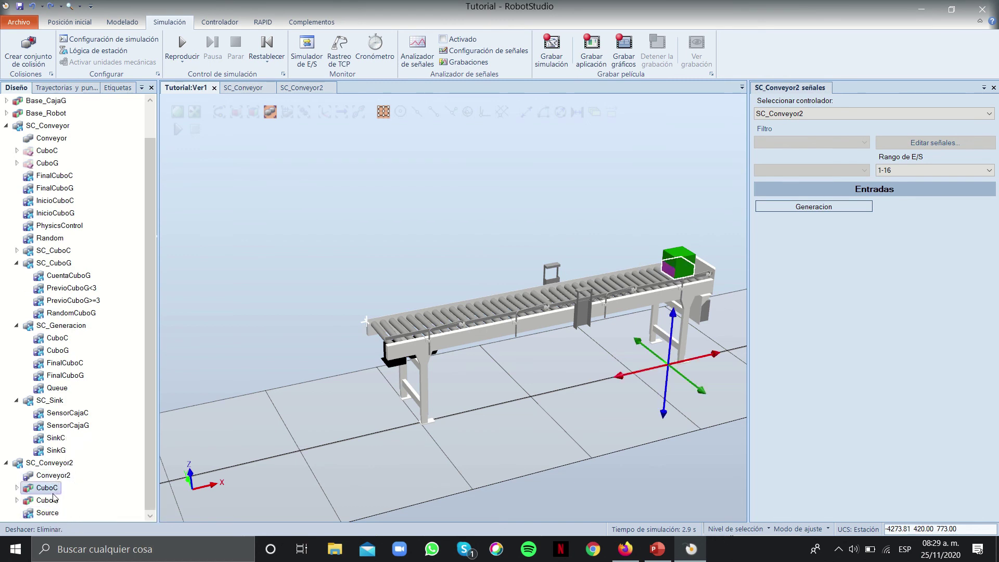
Hide the original CuboC and CuboG parts of SC_Conveyor2 in the station
left_click(54, 498, "ctrl")
right_click(52, 500)
left_click(78, 307)
scroll(437, 307, "down", 3)
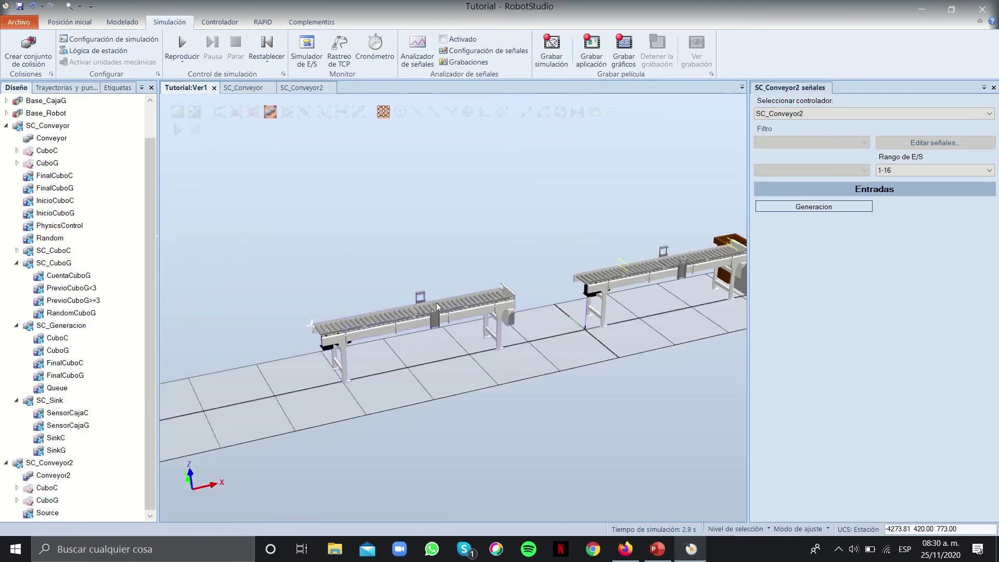
Trigger the Generacion input to create a cube copy and examine its position relative to the second conveyor
left_click(792, 205)
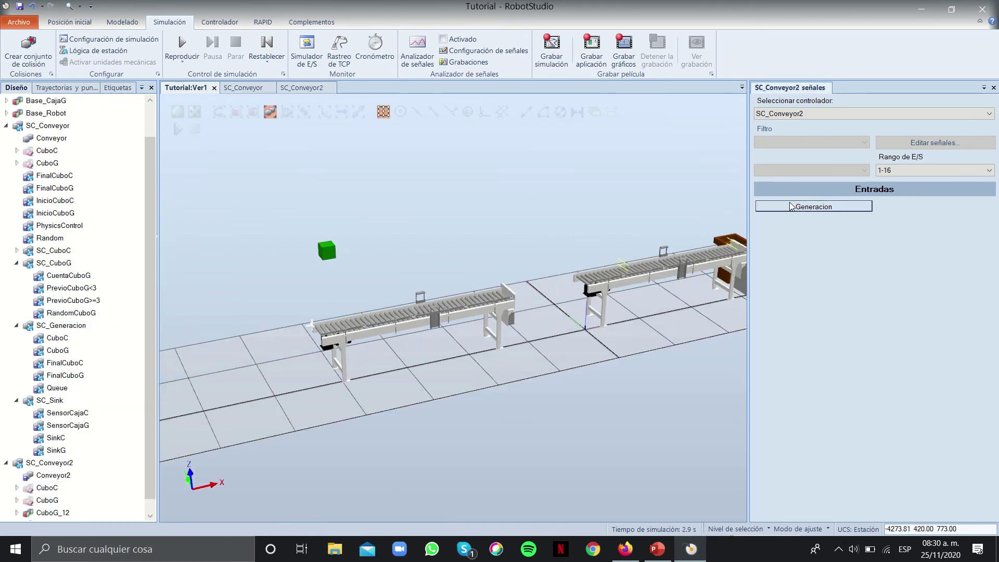
left_click_drag(354, 290, 421, 293, "ctrl+shift")
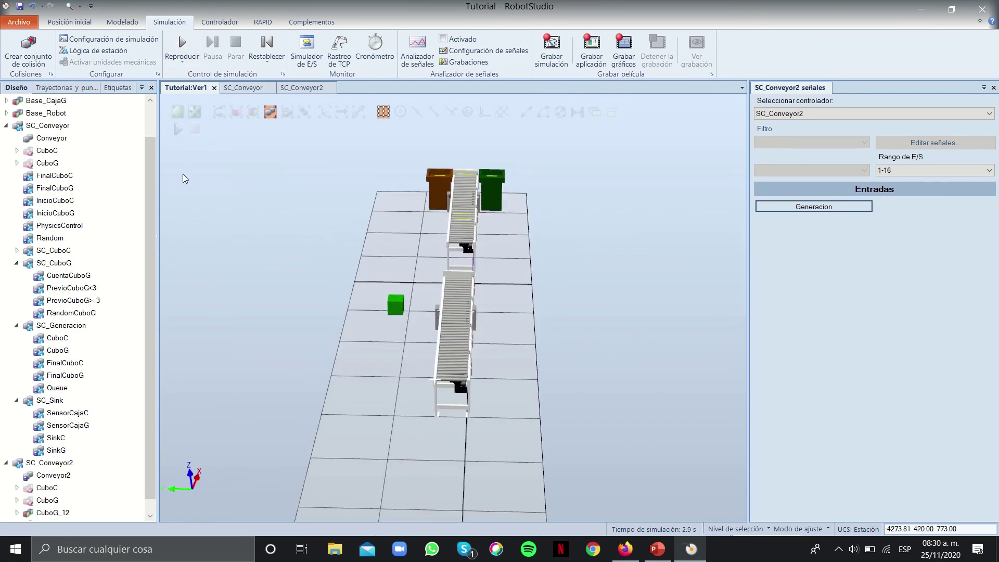
left_click(396, 307)
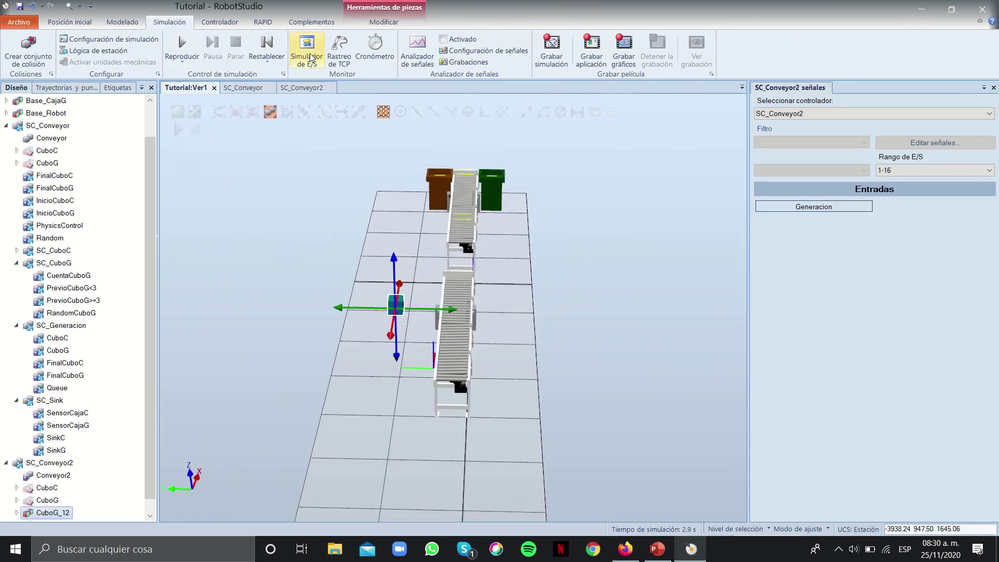
Open one-point placement for the generated cube and pick the conveyor's end corner at -4273.81, 420, 770 mm as destination
right_click(70, 514)
mouse_move(131, 374)
mouse_move(219, 417)
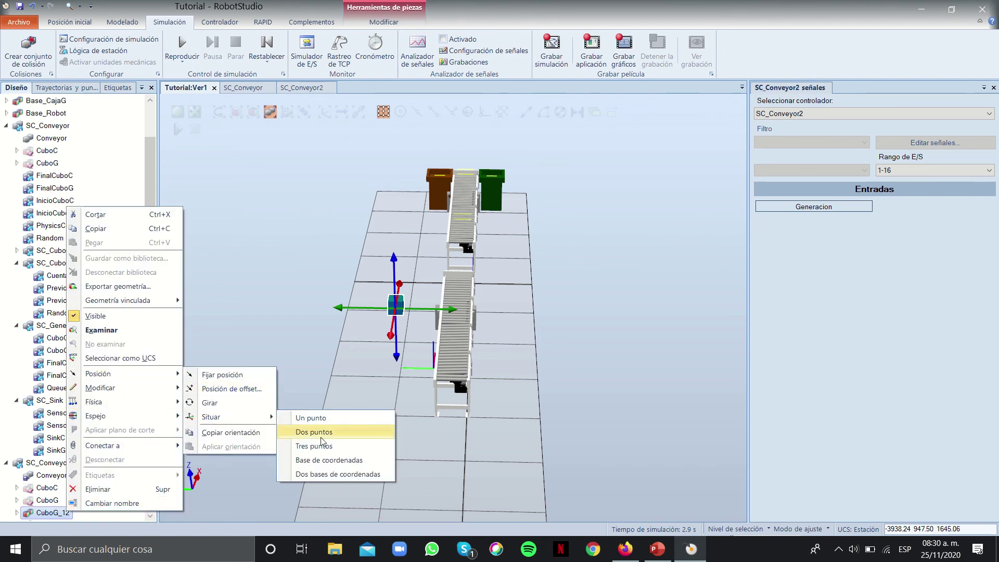
left_click(323, 432)
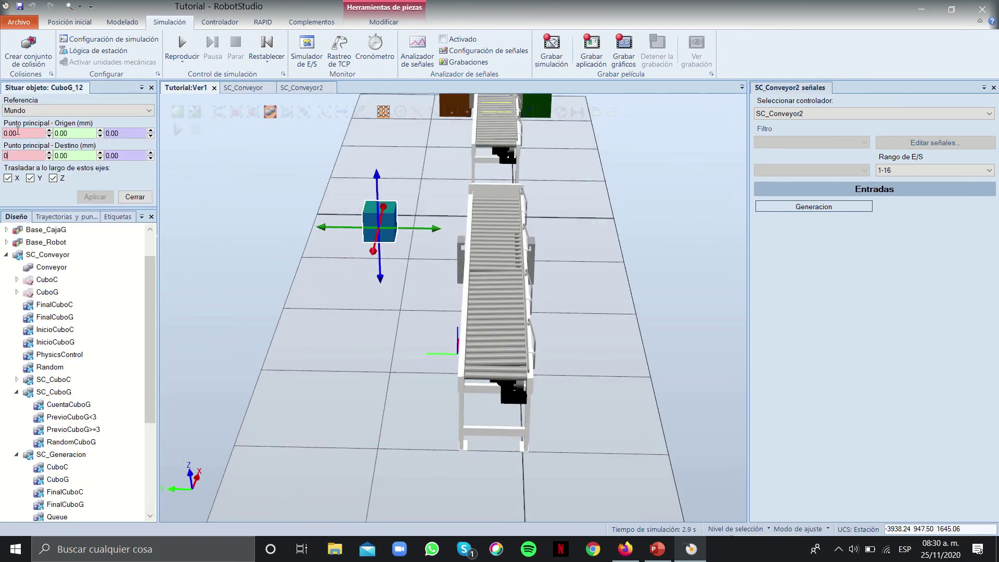
scroll(590, 395, "up", 5)
left_click_drag(523, 346, 498, 339, "ctrl")
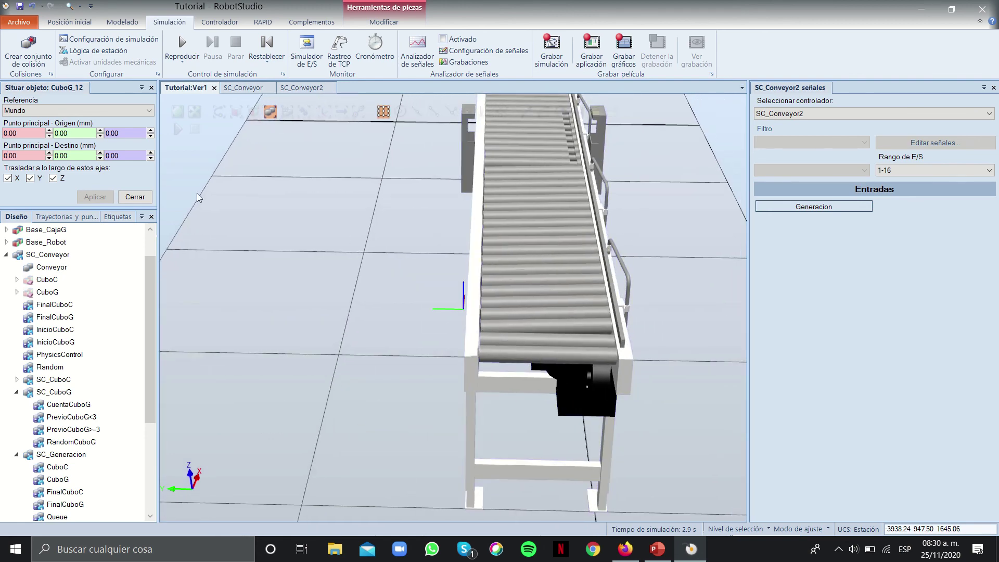
left_click(470, 356)
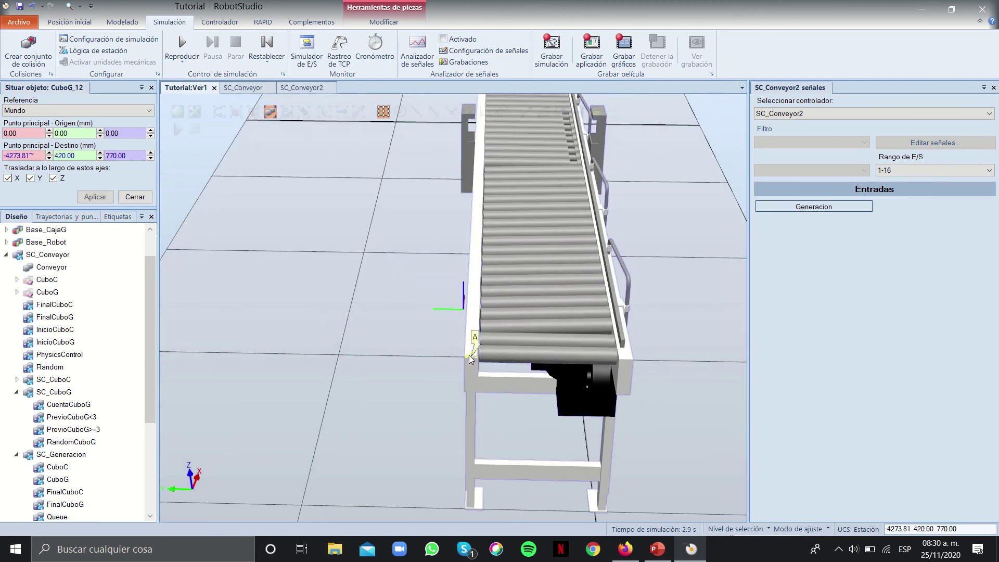
left_click_drag(81, 157, 41, 155)
left_click_drag(127, 157, 99, 155)
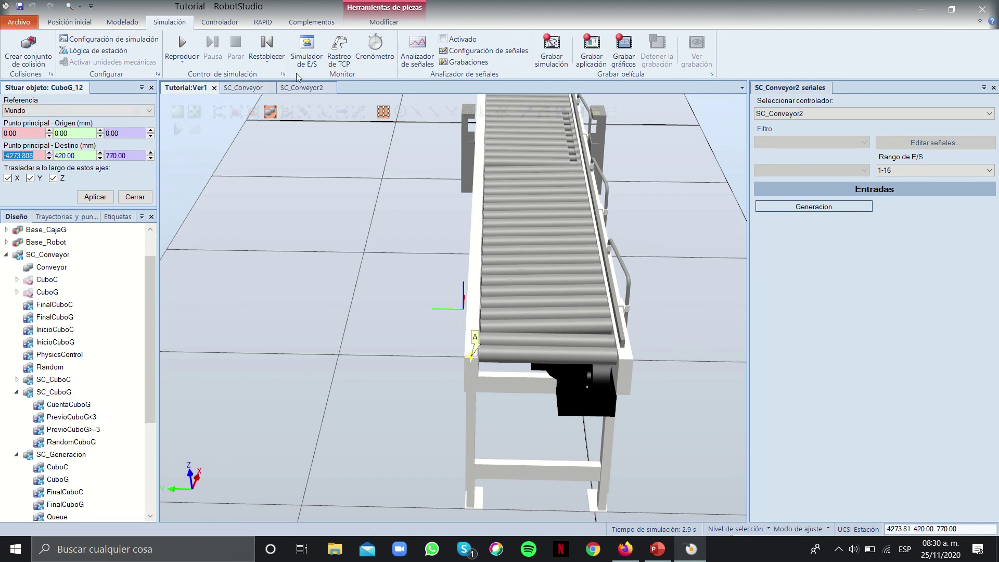
Try to reposition the Source component of SC_Conveyor2 with a one-point placement using the world reference
left_click(303, 87)
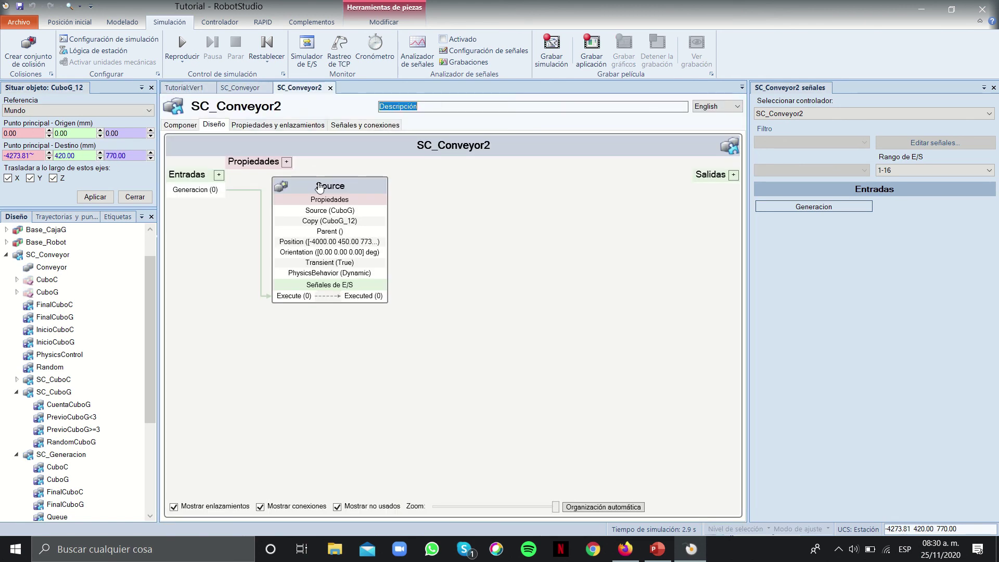
left_click(317, 187)
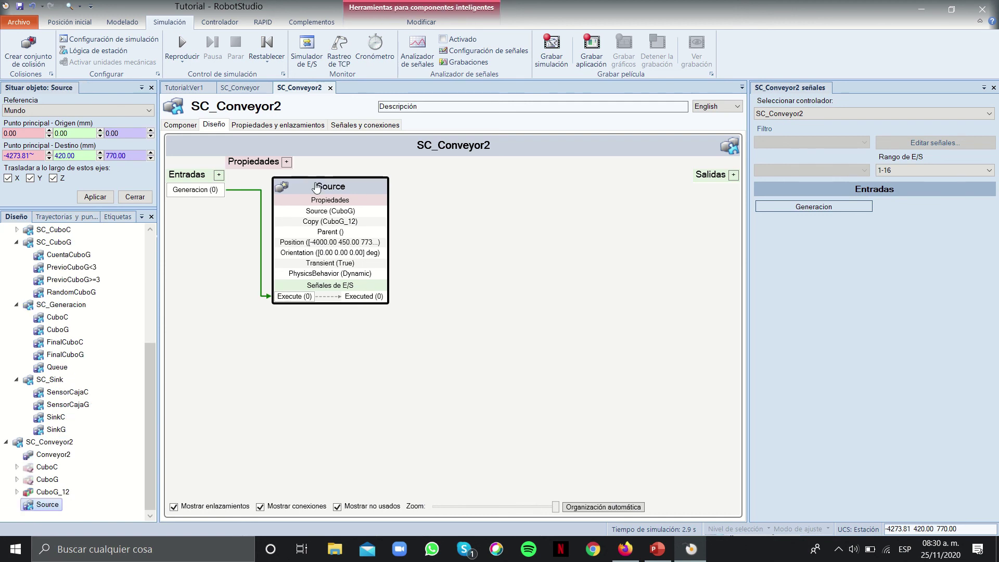
double_click(81, 156)
type("-42")
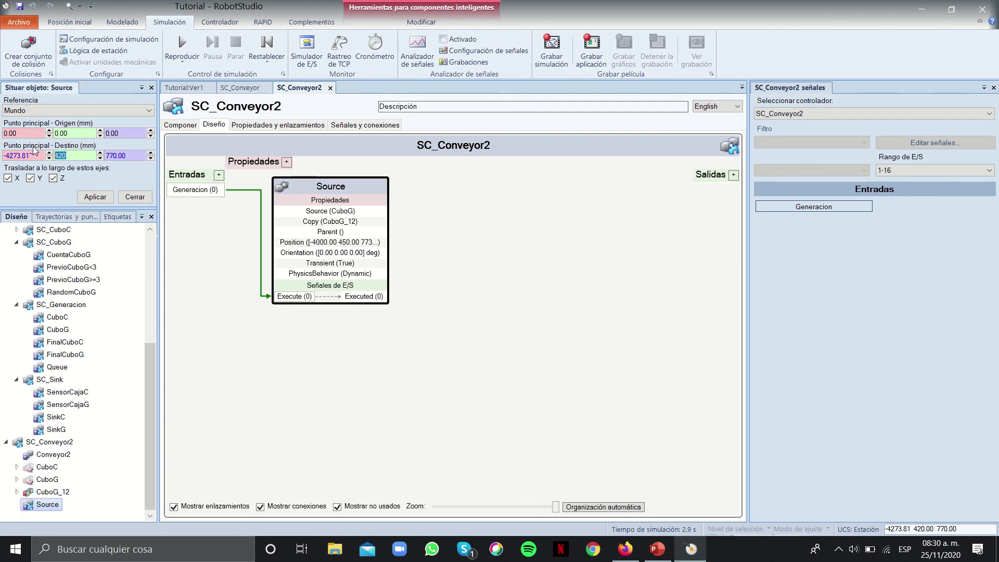
key("Tab")
type("-77")
left_click(96, 197)
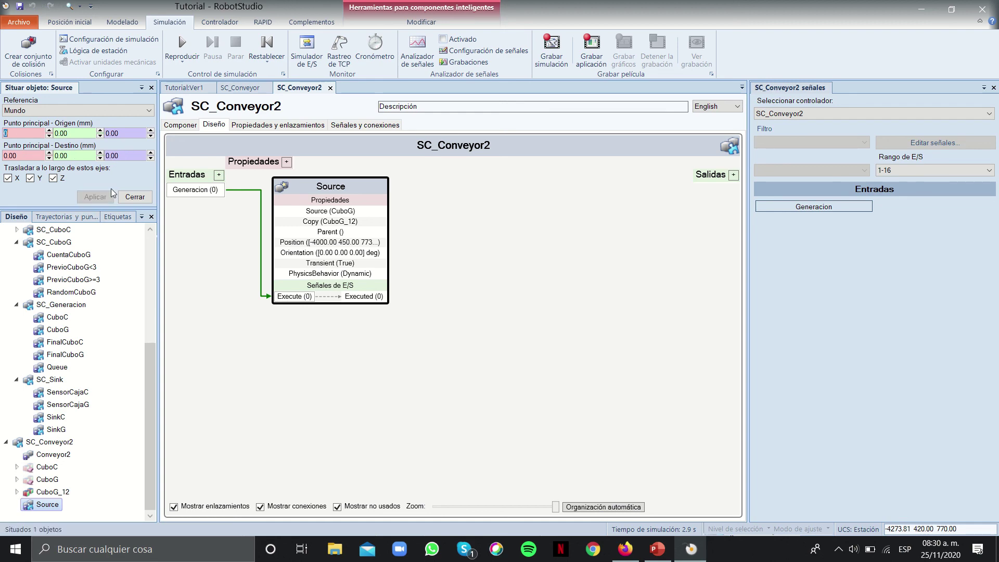
Delete the generated cube from the station view and trigger the Generacion input again
left_click(184, 87)
right_click(345, 145)
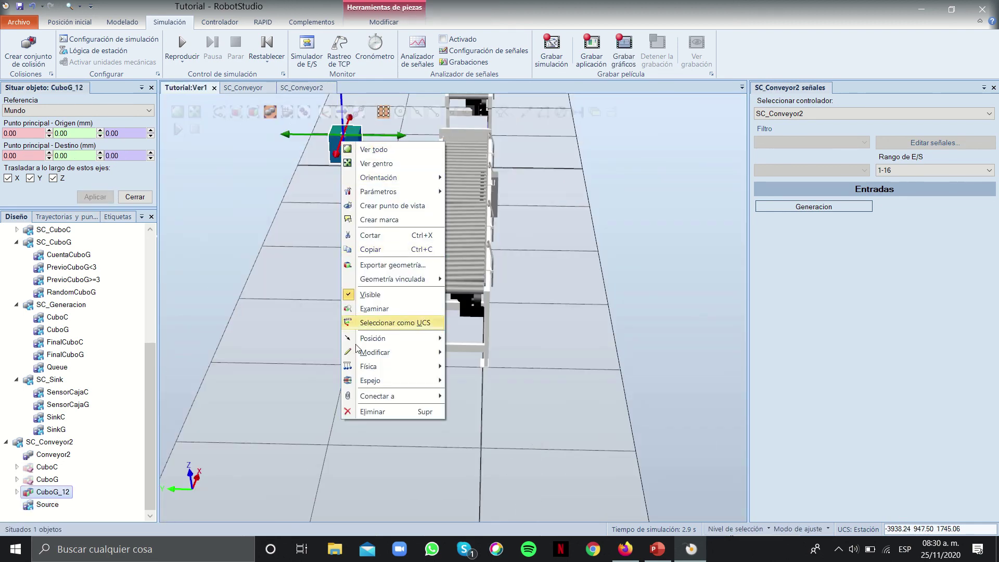
left_click(367, 409)
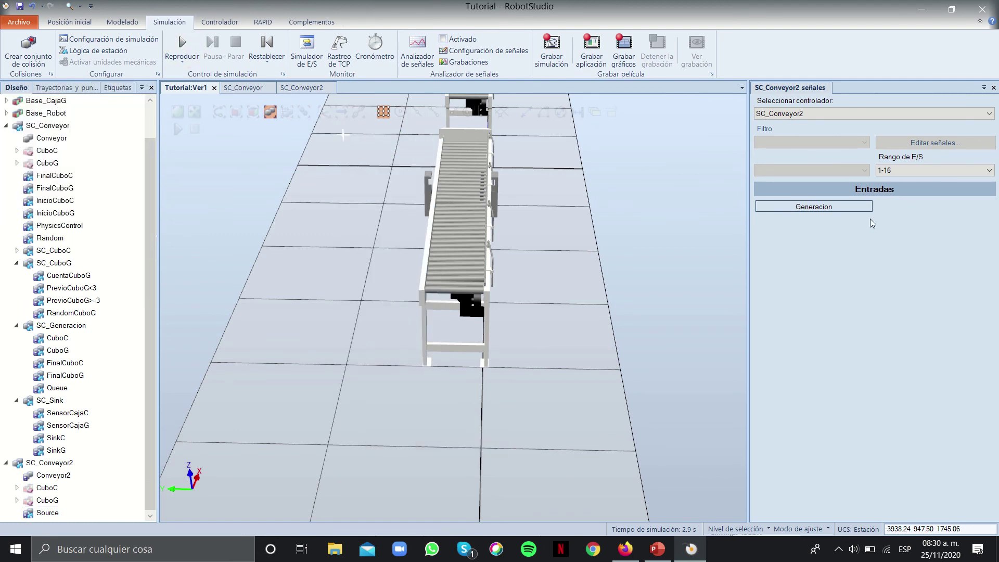
left_click(848, 206)
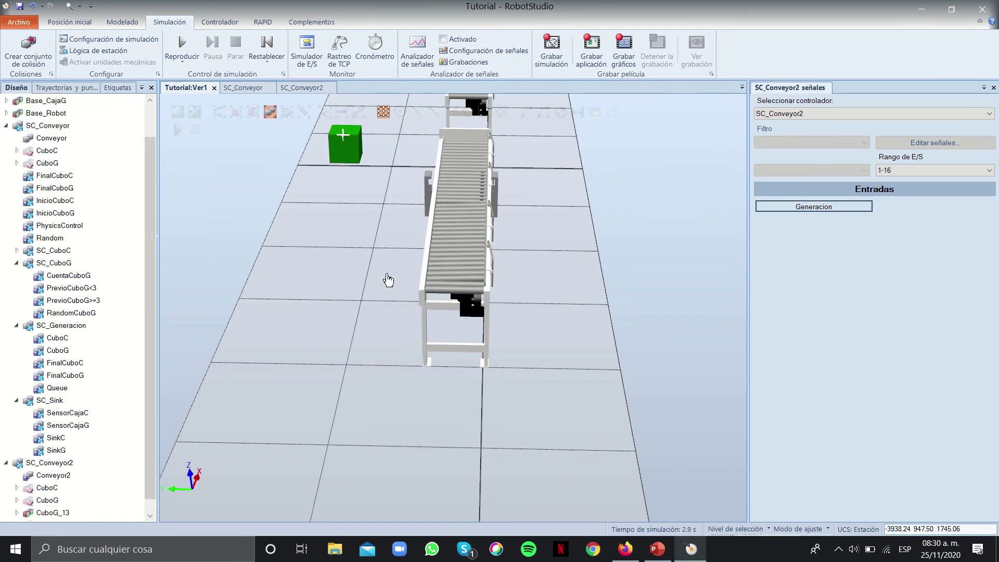
Set the Position of the Source in SC_Conveyor2 to -4000, -420, -770 mm and apply it
left_click(301, 88)
left_click(320, 190)
right_click(284, 182)
left_click(325, 437)
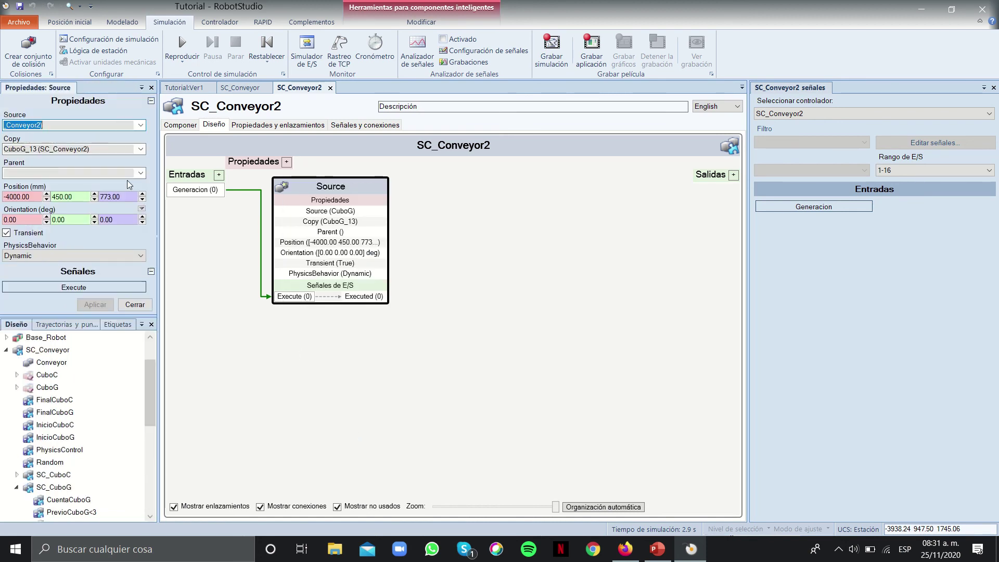
left_click(101, 197)
type("-77")
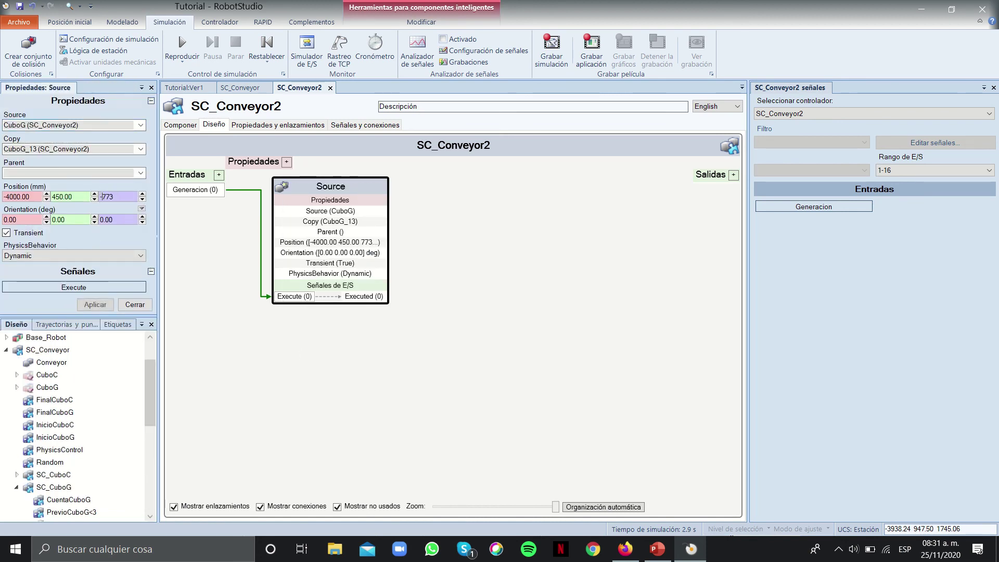
type("0")
left_click(58, 197)
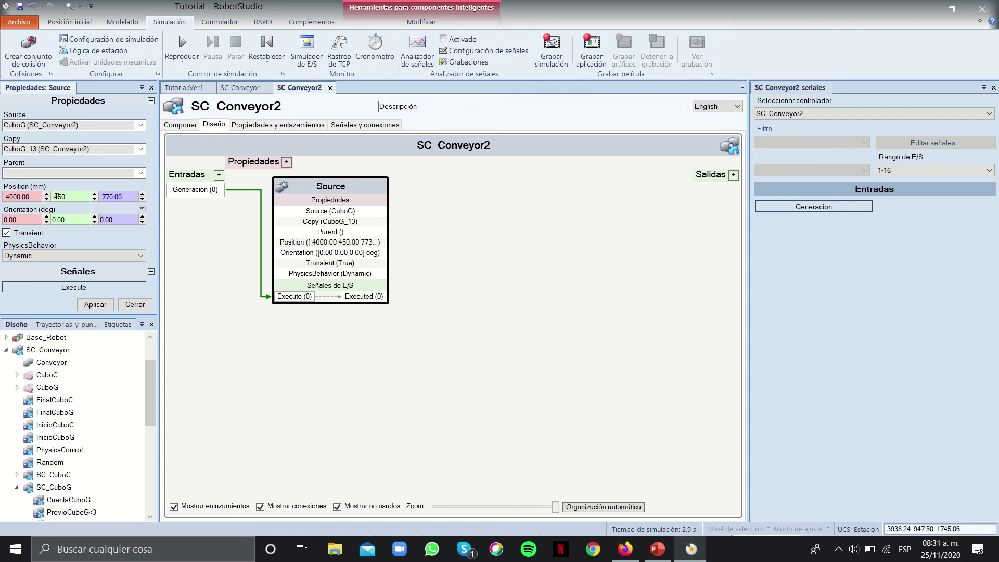
key("BackSpace")
type("2")
left_click(95, 304)
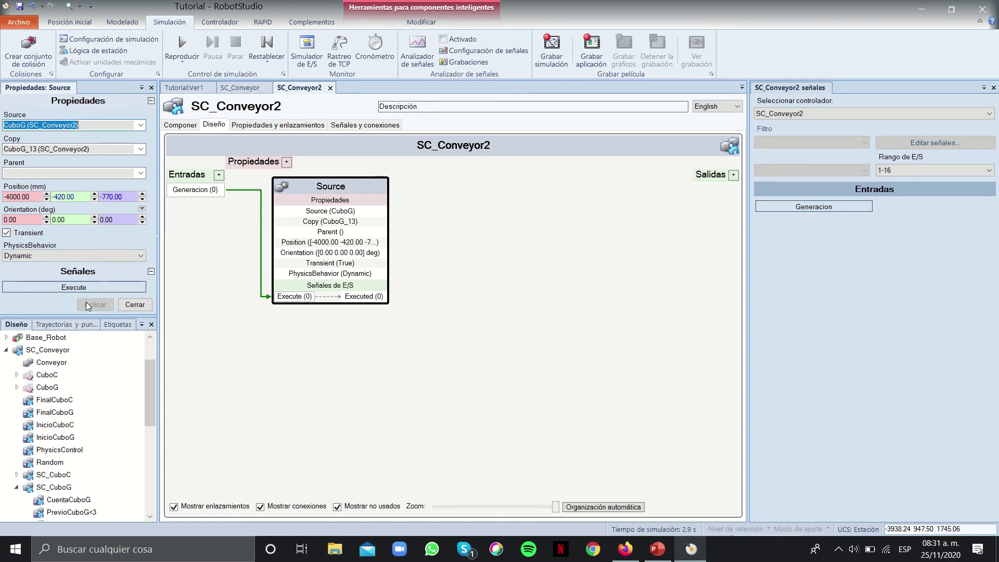
Execute the Source in the station view and check where the new cube sits relative to the second conveyor
left_click(181, 88)
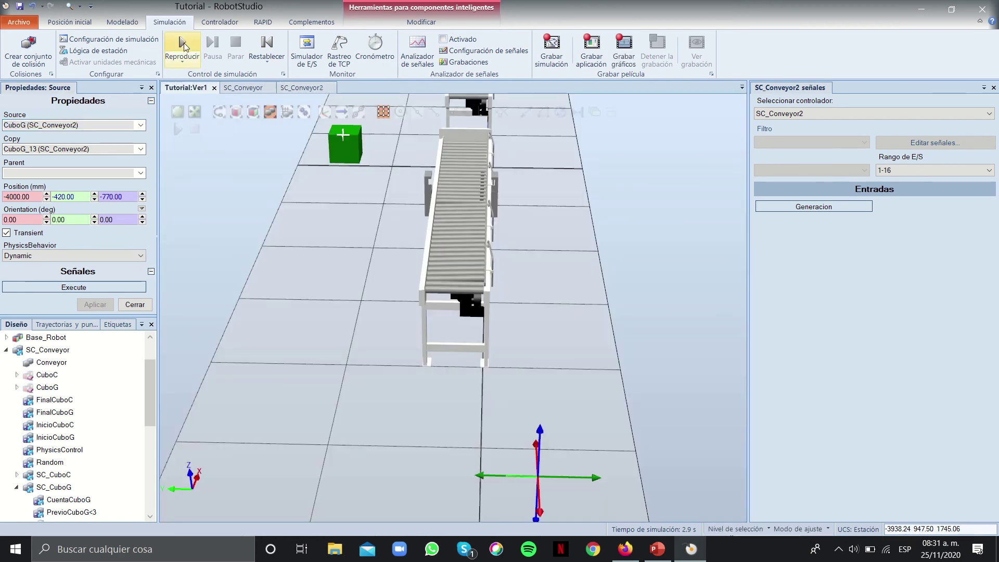
left_click(102, 285)
left_click_drag(587, 381, 539, 333, "ctrl+shift")
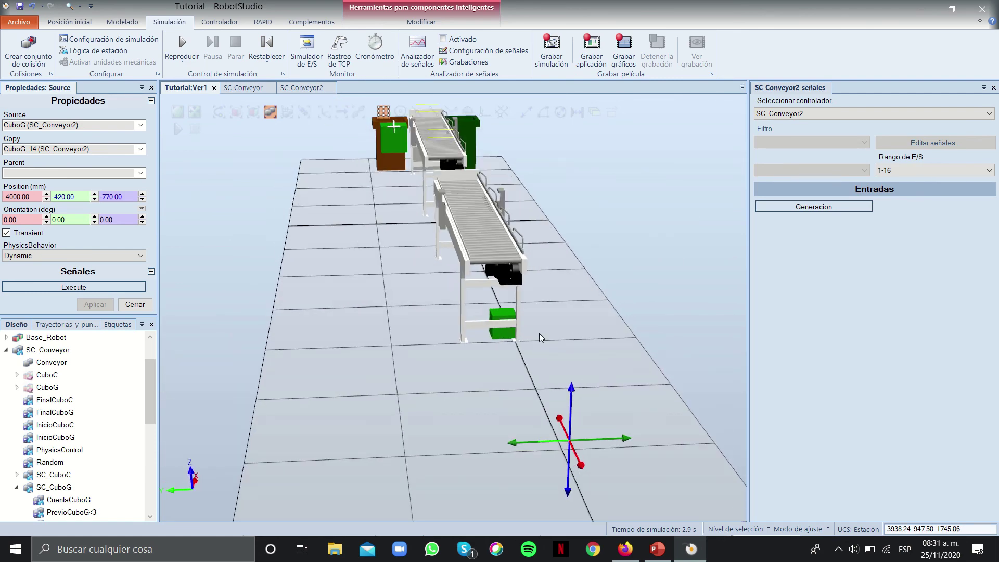
Change the Source's Y position to -320 mm and Z position to -170 mm, and execute it to check the cube placement
left_click(56, 198)
key("Delete")
type("3")
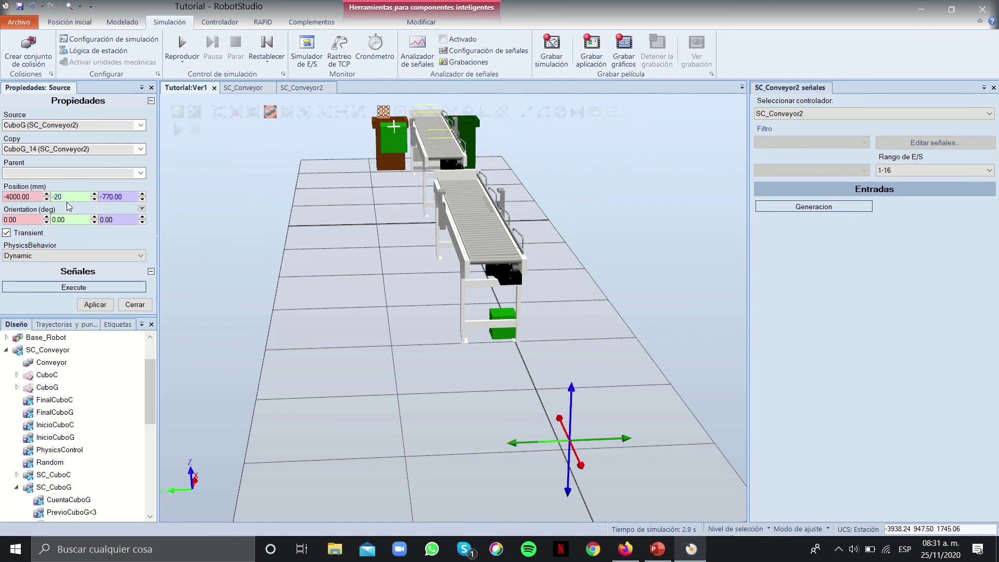
left_click(99, 196)
left_click(95, 305)
left_click(99, 287)
left_click_drag(470, 275, 213, 252, "ctrl+shift")
Set the Source's Z position to 0 mm, apply it, and execute another cube copy to check its height on the conveyor
left_click(127, 200)
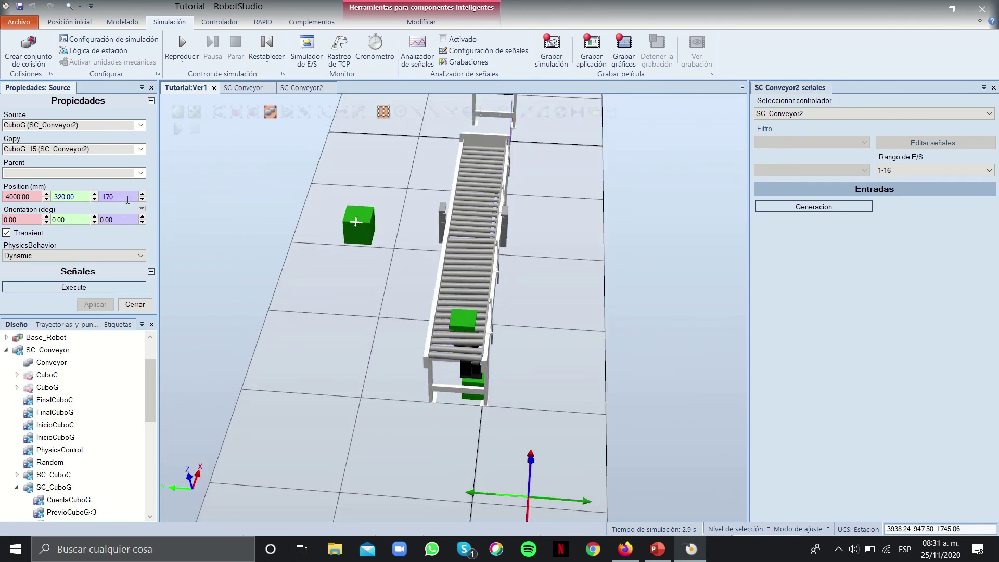
key("BackSpace")
key("BackSpace")
key("BackSpace")
key("BackSpace")
key("BackSpace")
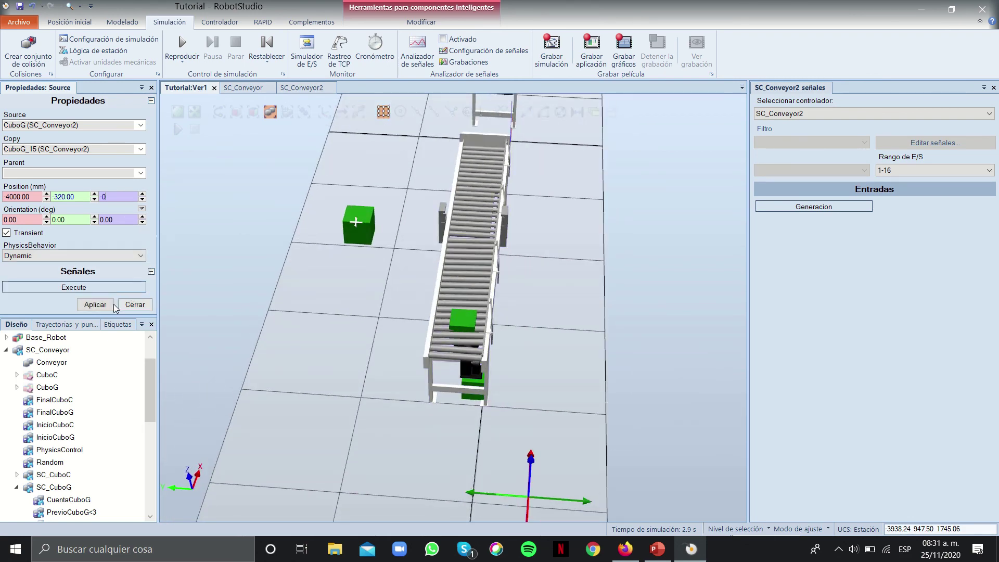
left_click(111, 305)
left_click_drag(492, 378, 459, 364, "ctrl+shift")
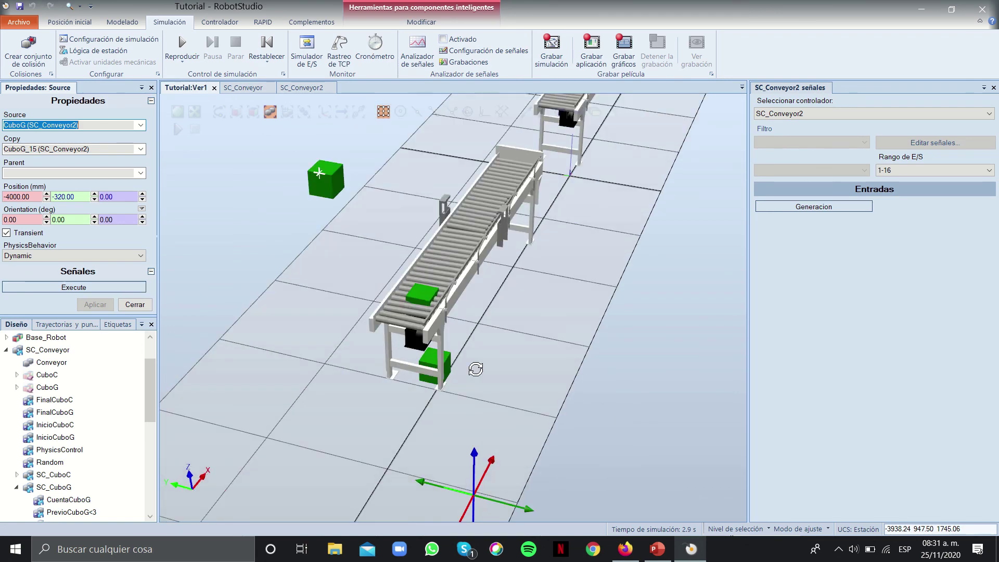
left_click(86, 288)
left_click_drag(333, 292, 202, 288, "ctrl+shift")
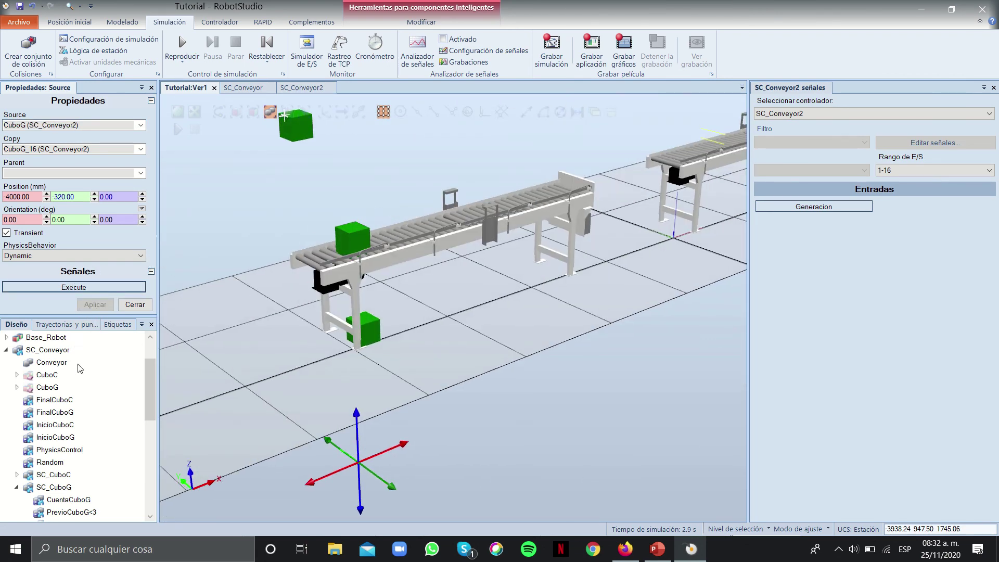
Delete the generated CuboG copies from SC_Conveyor2
scroll(76, 364, "down", 7)
left_click(58, 462)
left_click(60, 499, "shift")
right_click(60, 500)
left_click(89, 470)
Run the simulation, trigger the Generacion input to watch how the cube behaves on the conveyor, and stop the simulation
left_click(182, 48)
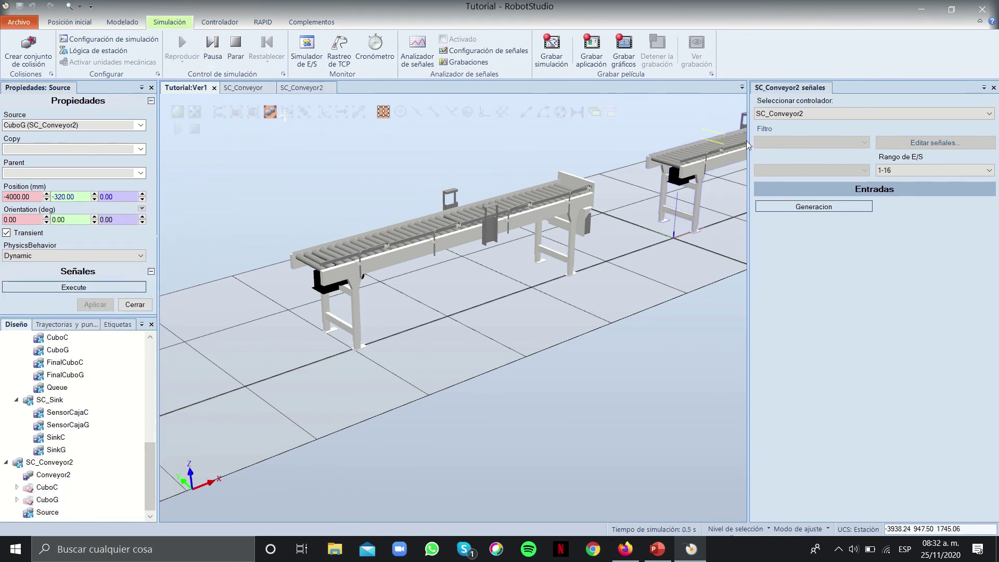
left_click(771, 210)
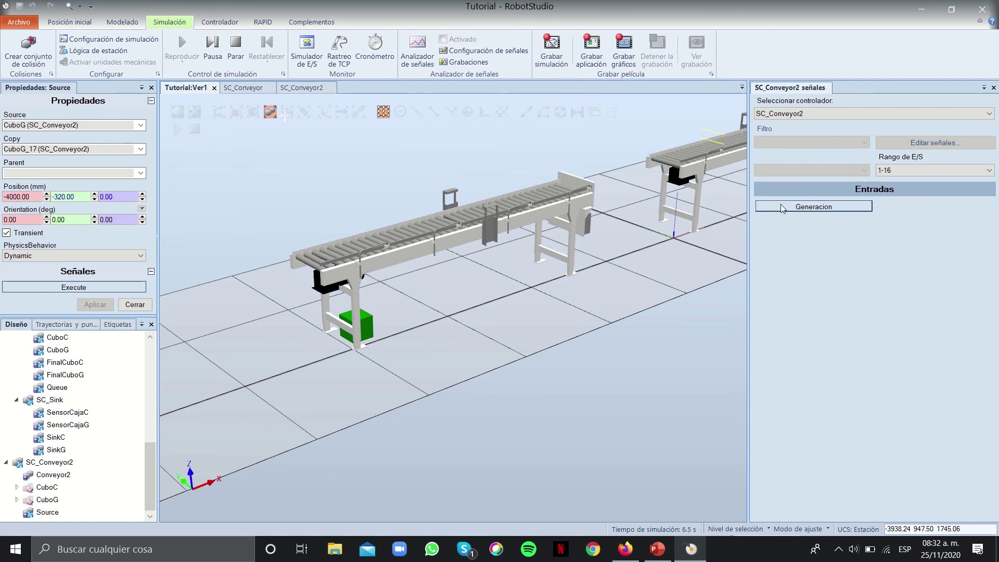
left_click(236, 44)
Set the physics behavior of Conveyor2 in SC_Conveyor2 to Anclado
left_click(55, 475)
right_click(61, 482)
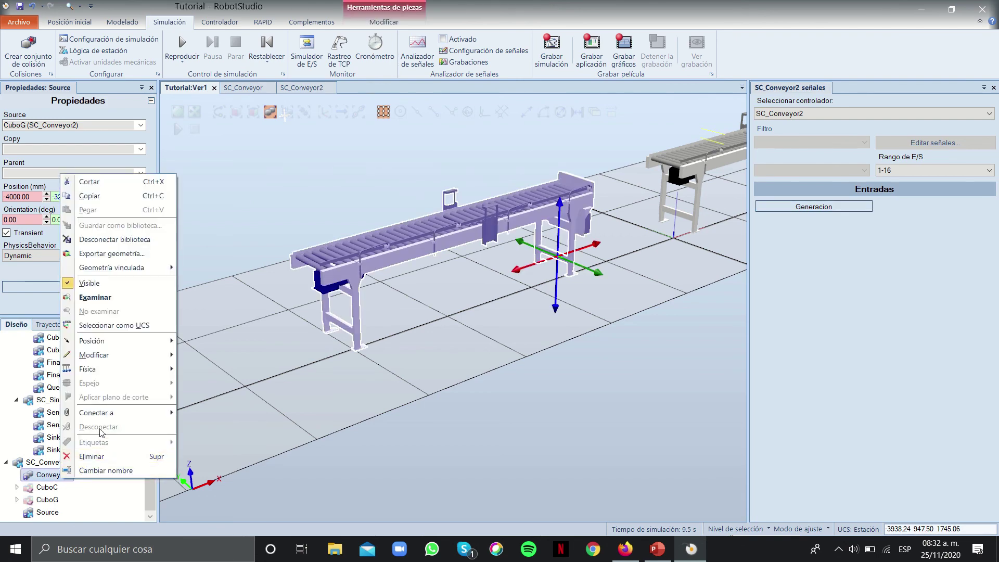
mouse_move(146, 347)
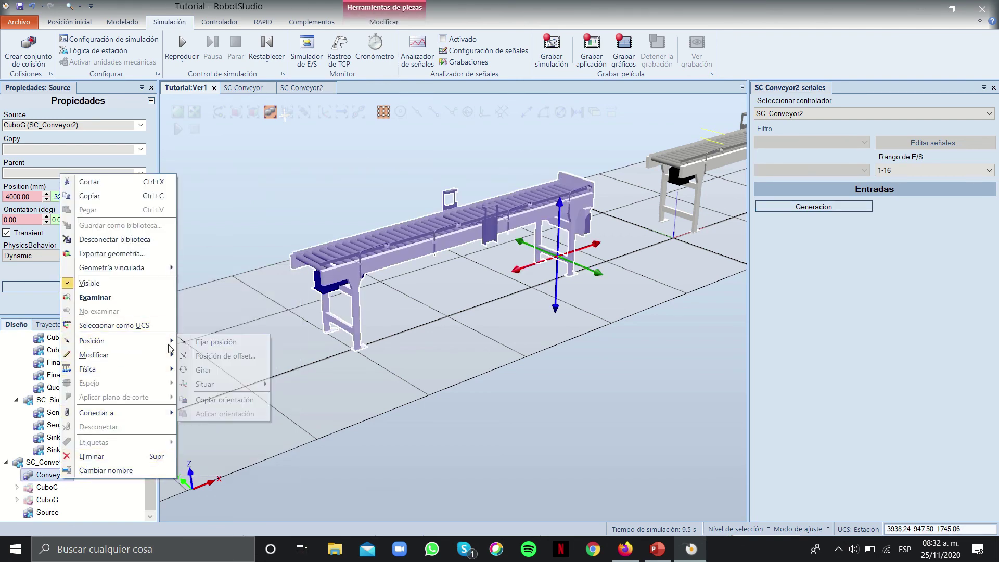
mouse_move(156, 369)
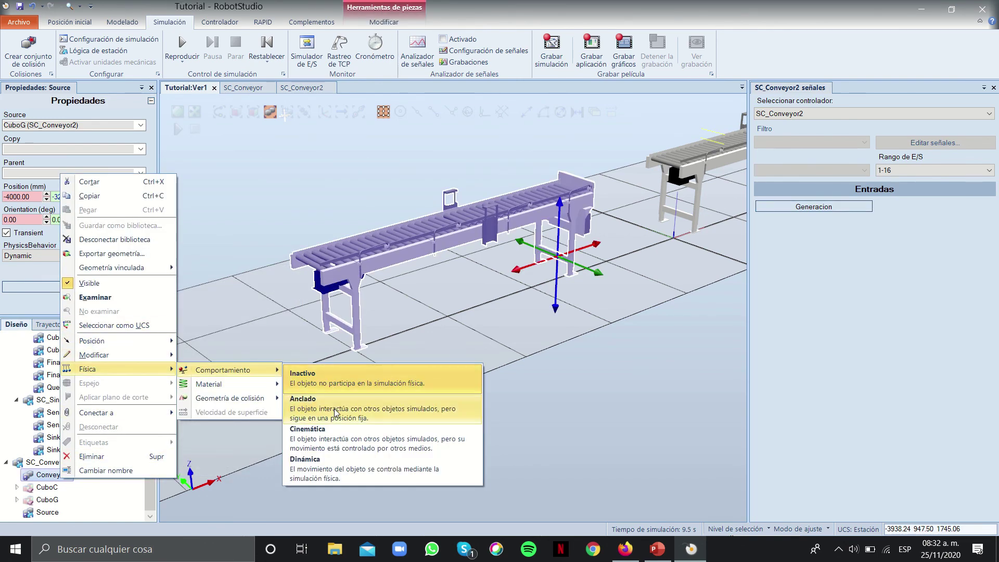
left_click(312, 403)
Simulate with a new Generacion trigger to check that the anchored conveyor supports the cube, close the Source properties, and stop
left_click(182, 49)
left_click(811, 207)
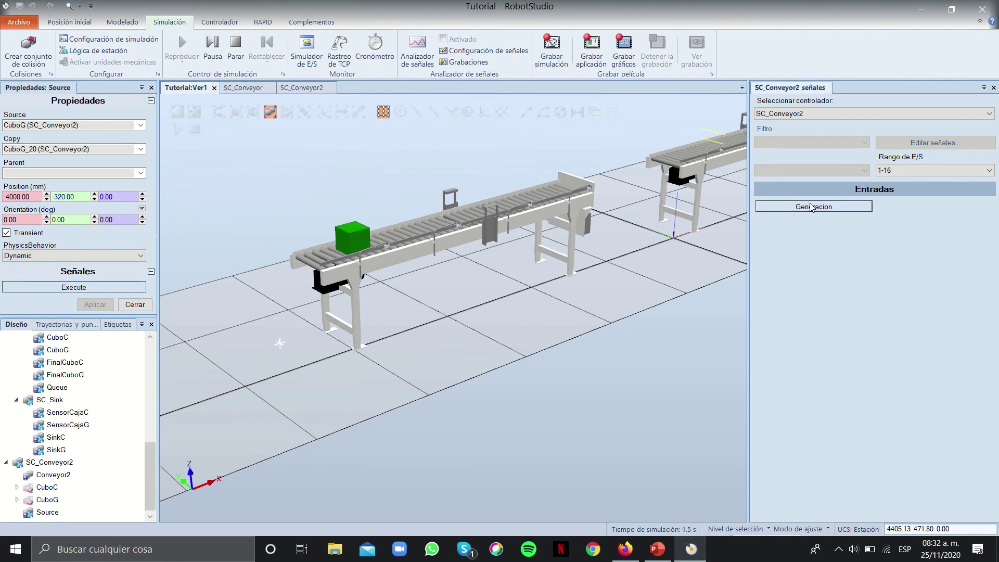
left_click(140, 307)
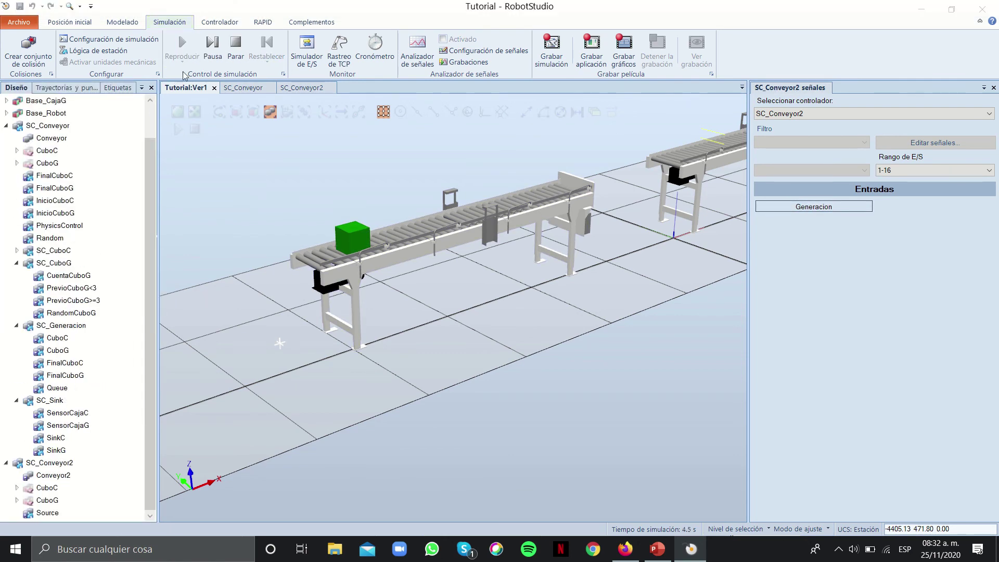
left_click(236, 48)
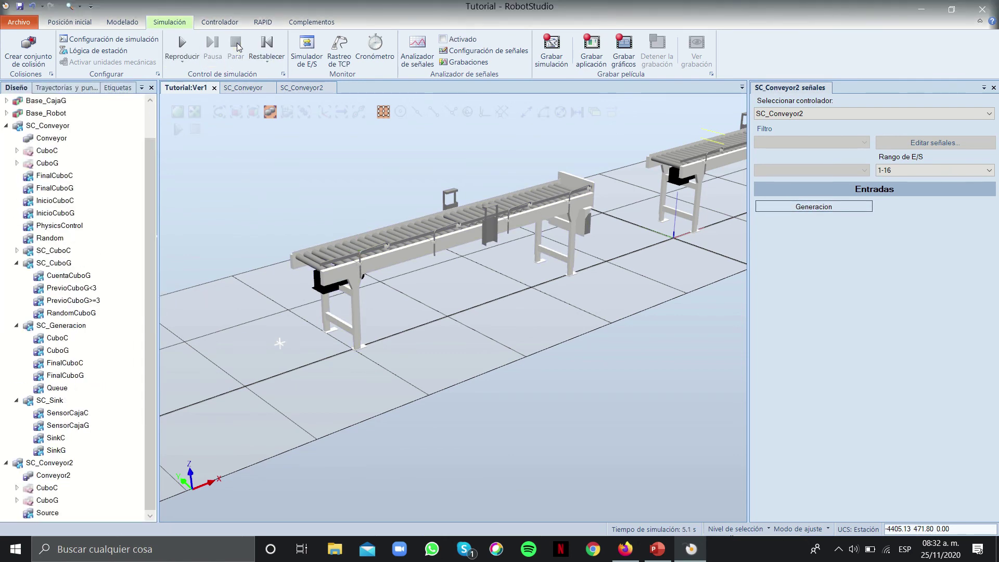
Add a PhysicsControl component to the SC_Conveyor2 design
left_click(297, 86)
right_click(428, 228)
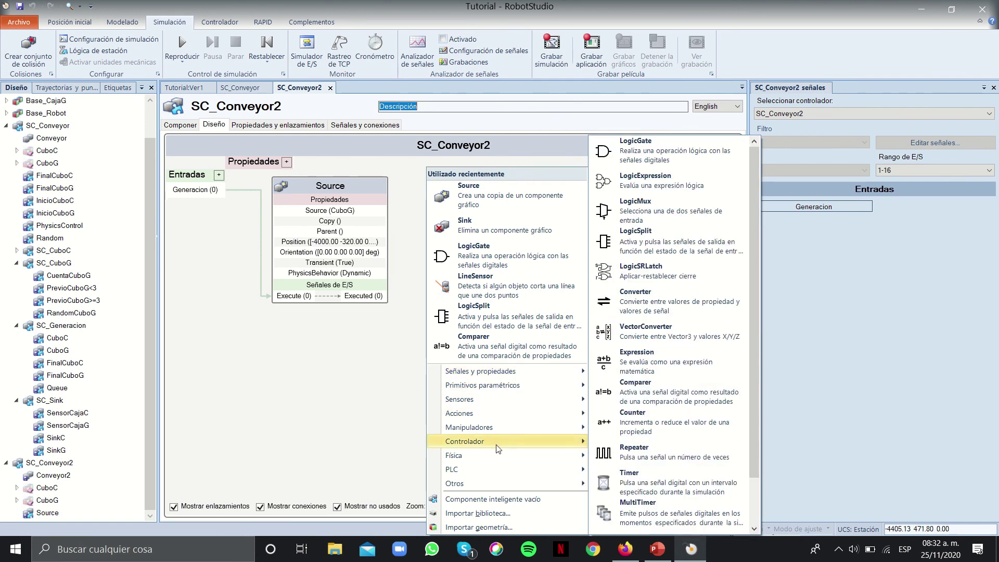
left_click(630, 469)
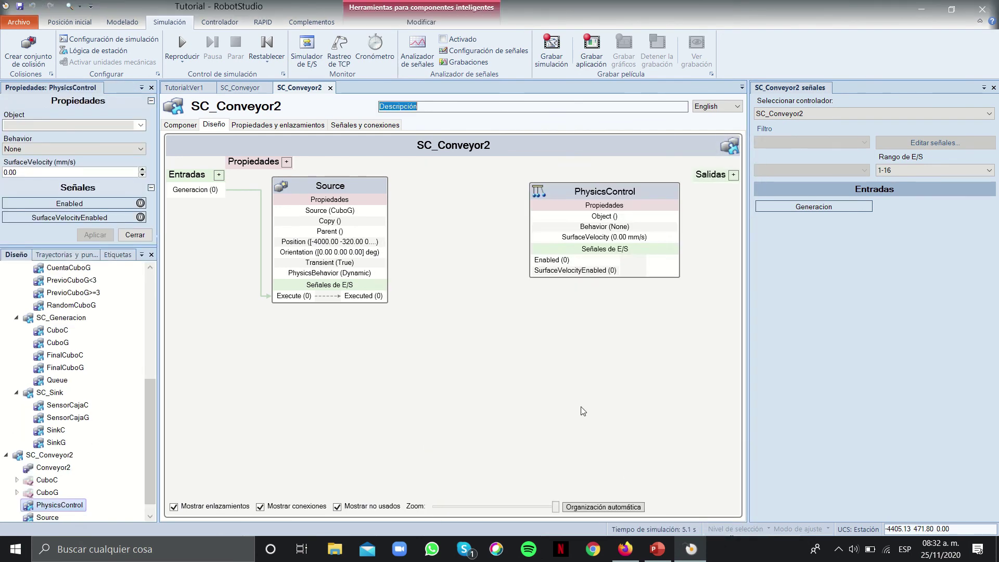
Configure PhysicsControl with Conveyor2 as Object, Enabled switched on, and a SurfaceVelocity of 400 mm/s
left_click(580, 191)
left_click(140, 125)
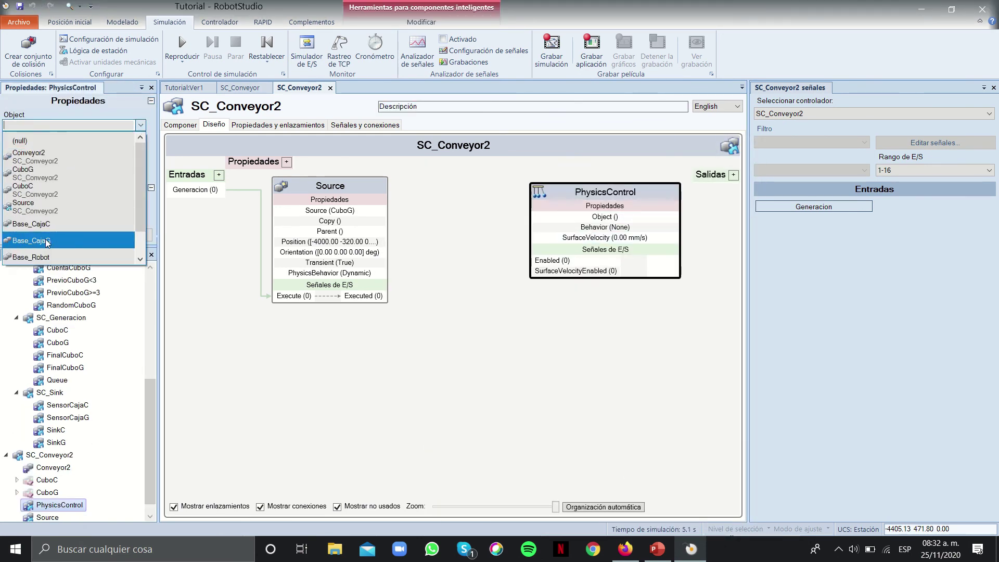
left_click(46, 156)
left_click(71, 208)
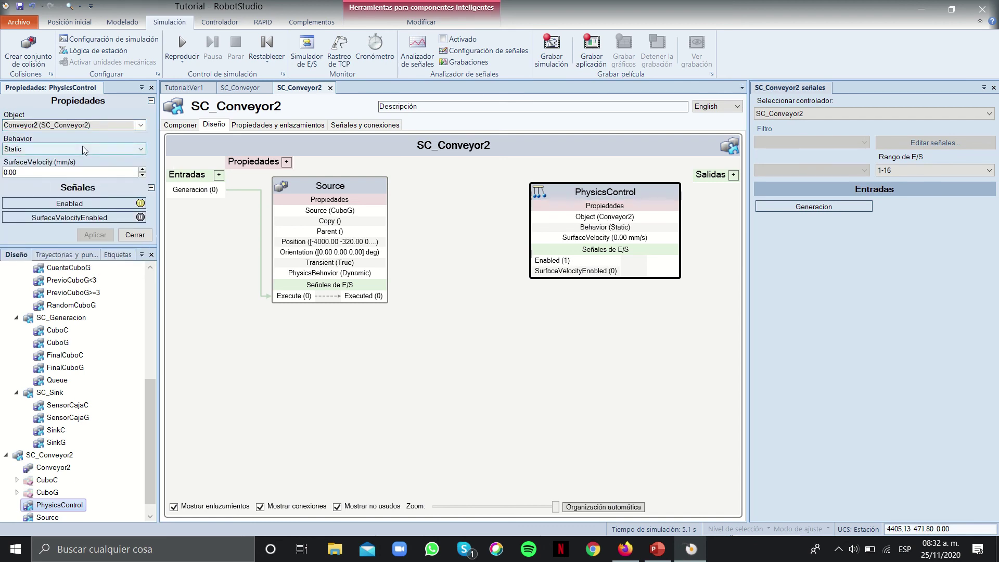
type("400")
left_click(103, 235)
left_click(135, 235)
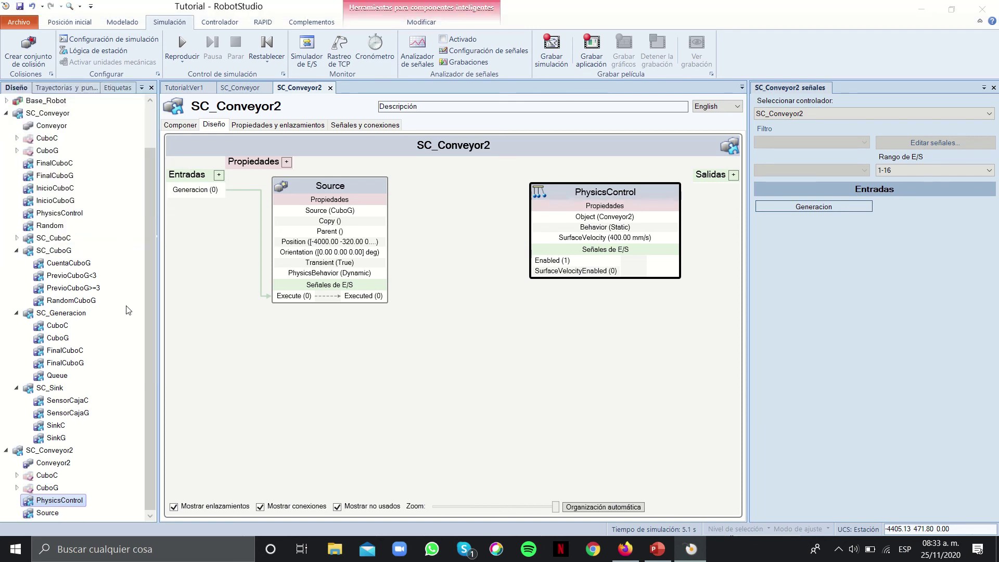
Allow surface velocity on Conveyor2 with a linear direction of 100 mm along X
right_click(56, 463)
mouse_move(131, 356)
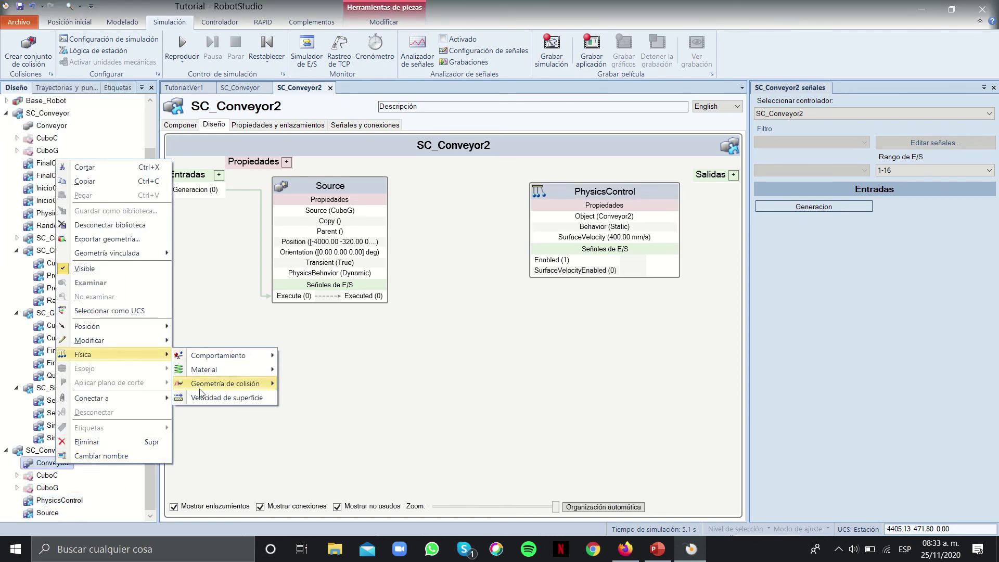
left_click(218, 383)
left_click(12, 104)
left_click(36, 168)
type("100")
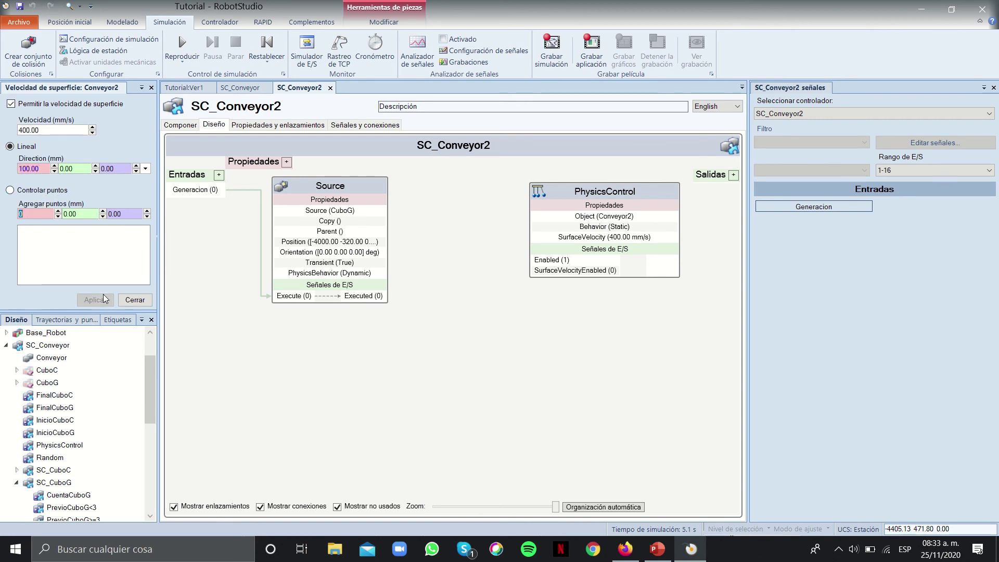
Run the simulation in the station view, trigger Generacion, watch the cube travel along the second conveyor, and stop it
left_click(207, 87)
left_click(461, 294)
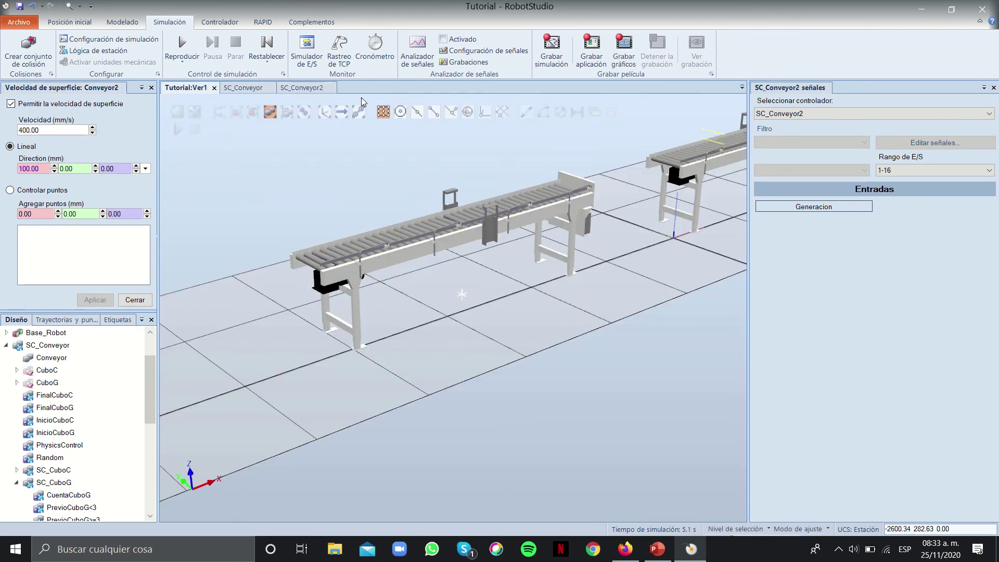
left_click(181, 46)
left_click(815, 206)
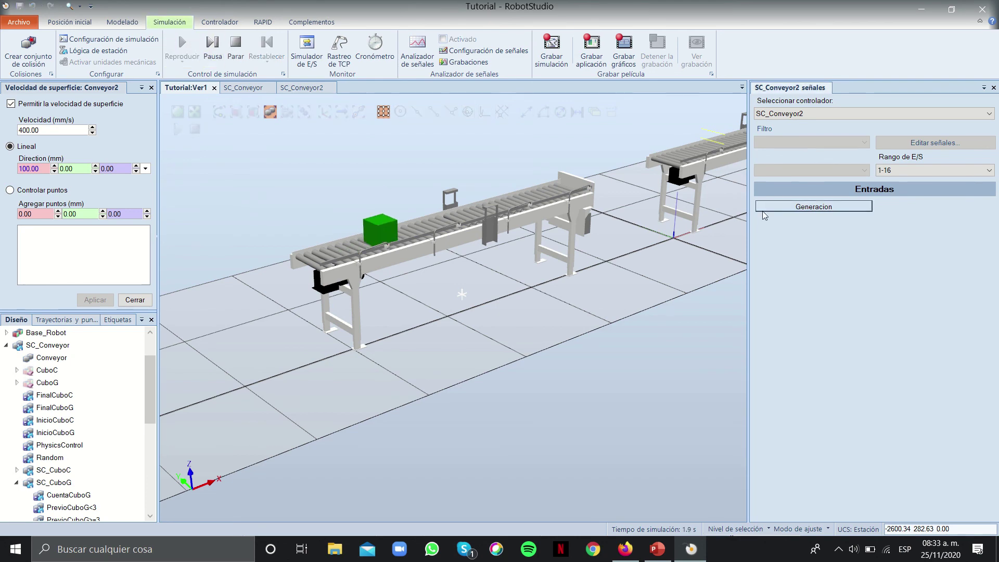
left_click_drag(380, 249, 469, 303, "ctrl+shift")
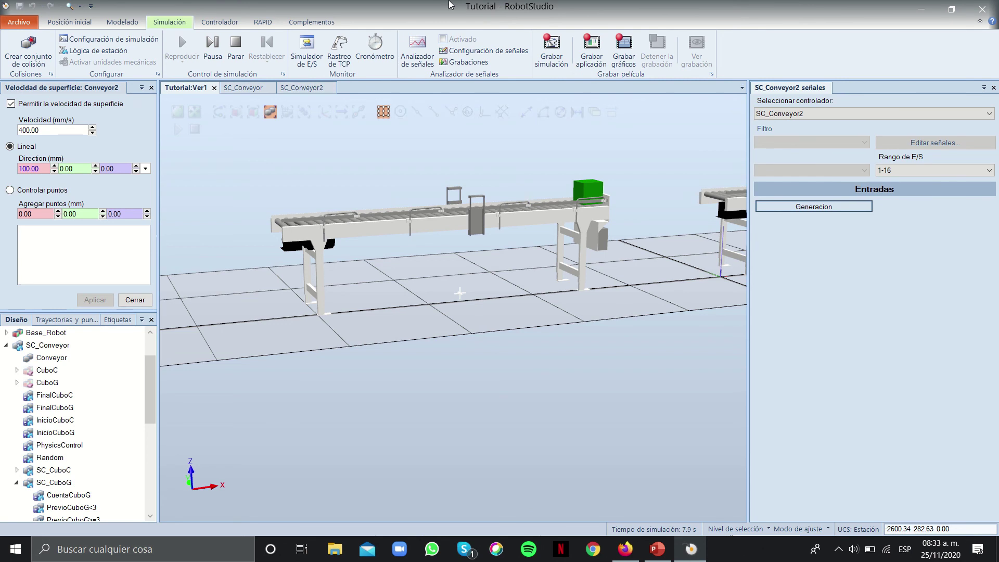
left_click(236, 47)
left_click_drag(403, 109, 401, 299, "ctrl+shift")
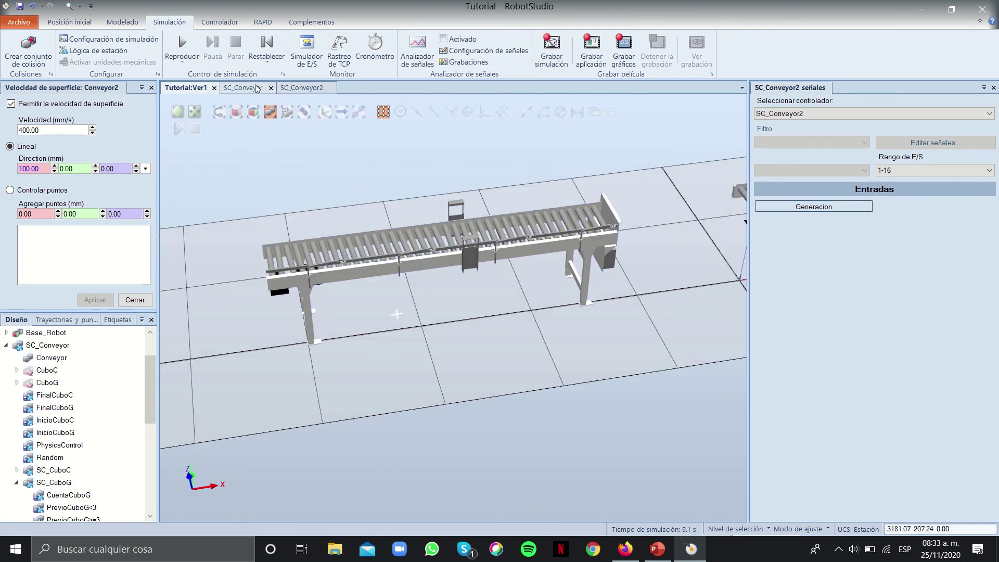
Add a LineSensor to SC_Conveyor2, place its block below the Source, and return to the station view
left_click(300, 87)
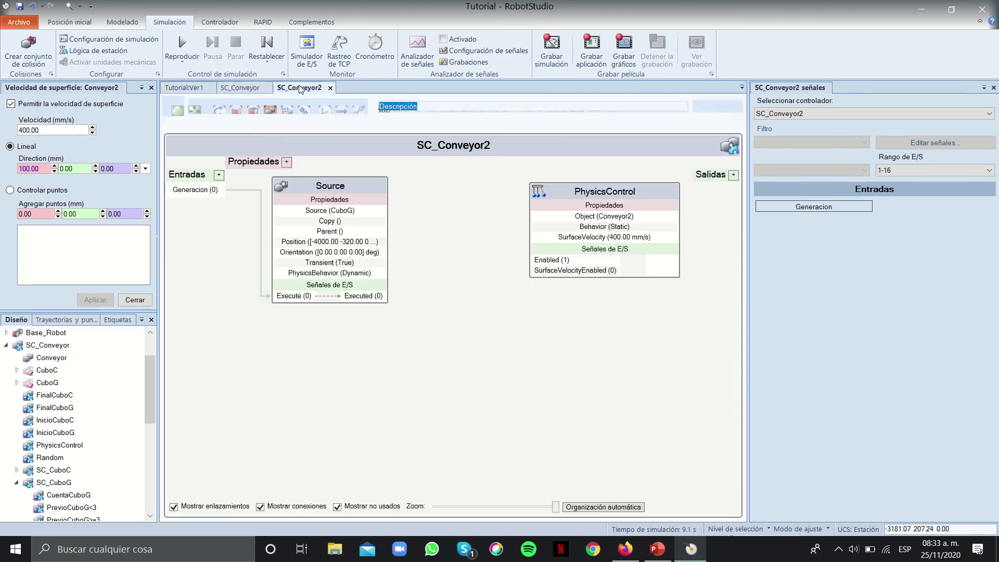
left_click(300, 195)
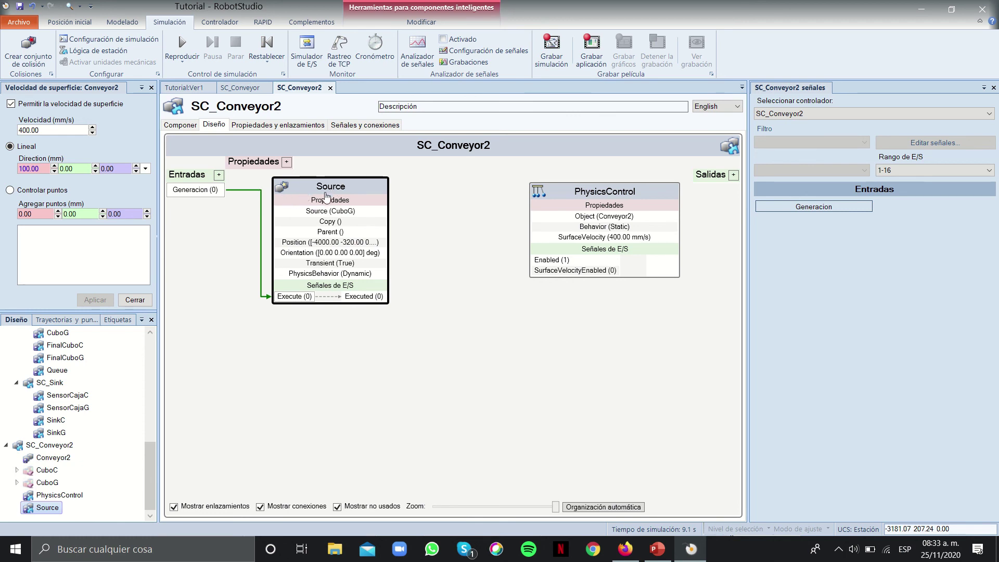
left_click(427, 194)
right_click(337, 359)
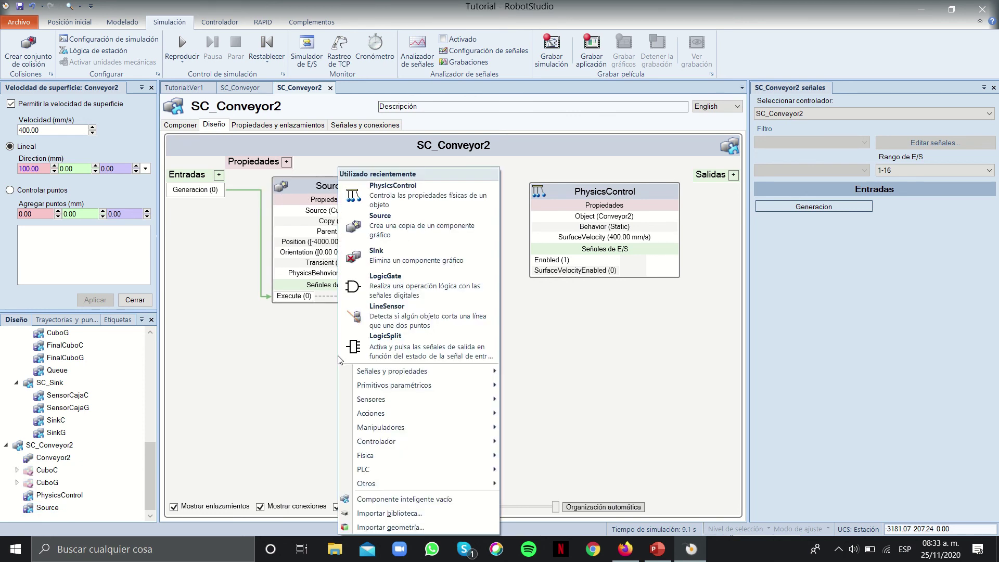
left_click(345, 308)
left_click_drag(417, 191, 349, 341)
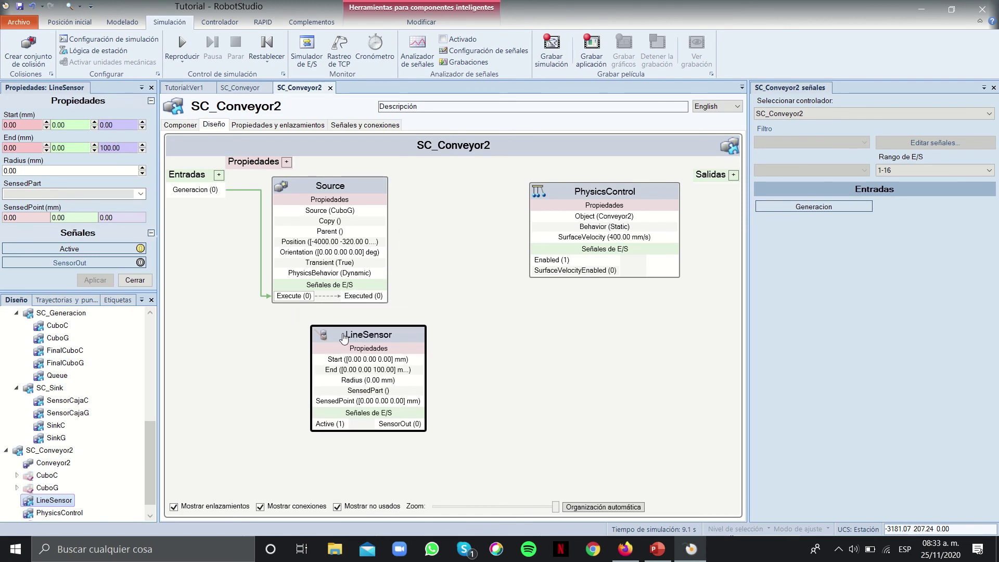
left_click(185, 87)
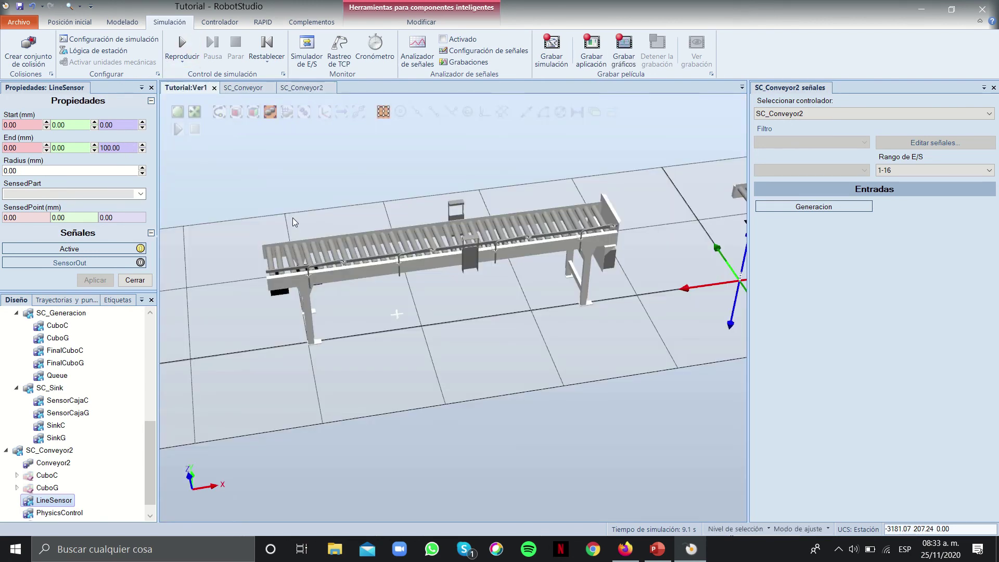
Place the LineSensor at the end of Conveyor2, with Start at -4273.81, 100, 900 mm and End at -4273.81, 200, 900 mm
left_click_drag(520, 312, 628, 296, "ctrl+shift")
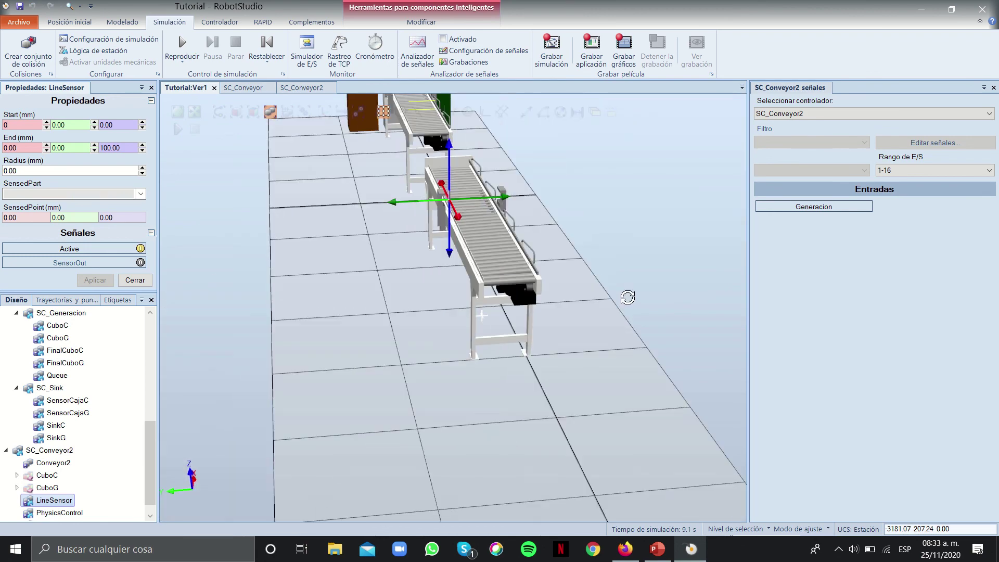
scroll(533, 267, "up", 2)
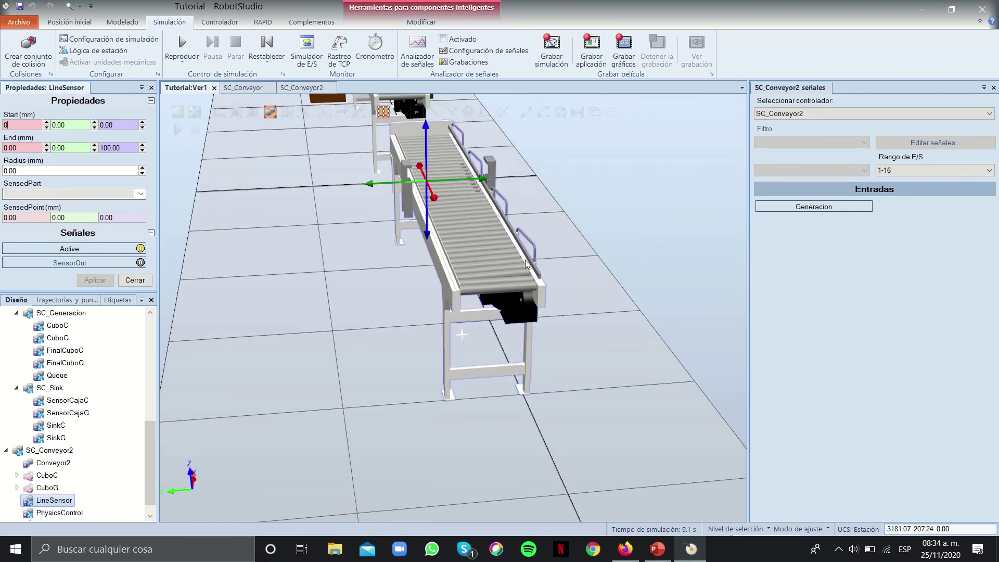
left_click(533, 269)
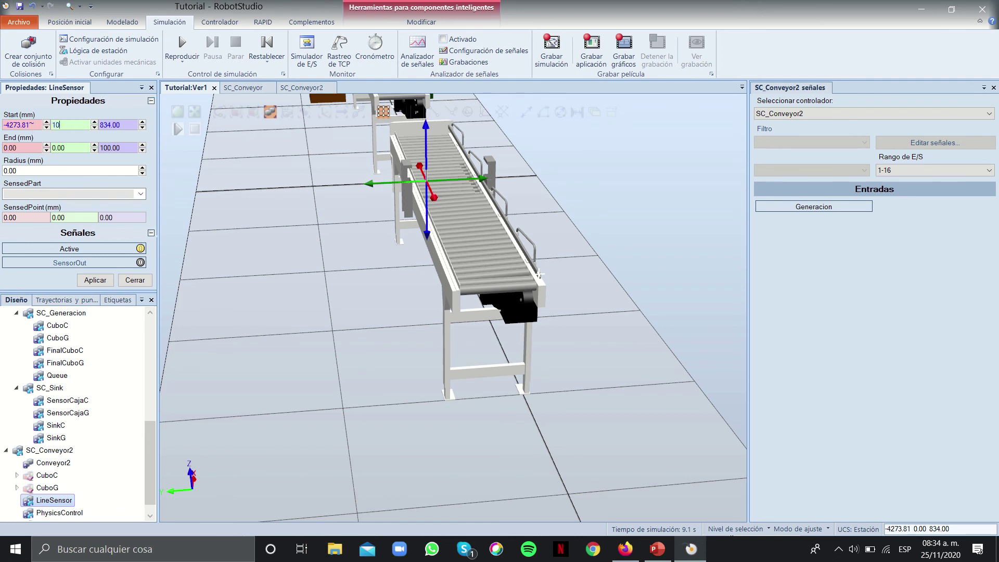
key("Tab")
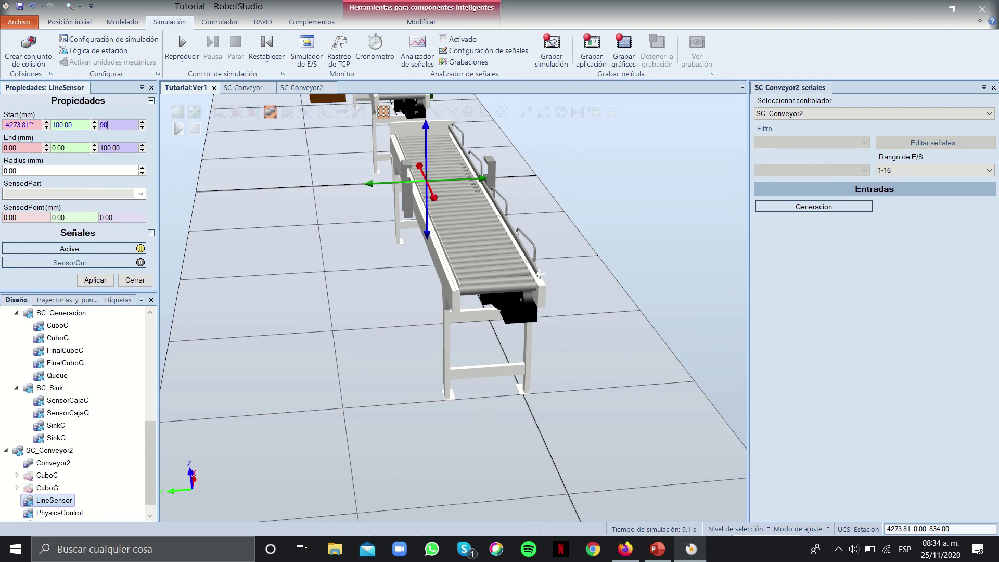
key("Tab")
left_click(89, 148)
left_click(86, 280)
key("ctrl+c")
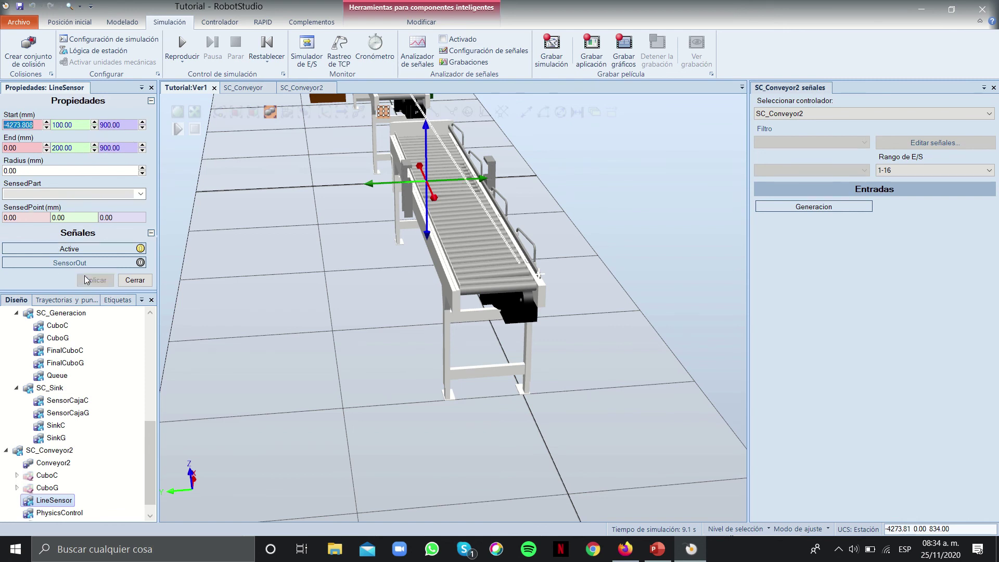
left_click(24, 146)
key("ctrl+v")
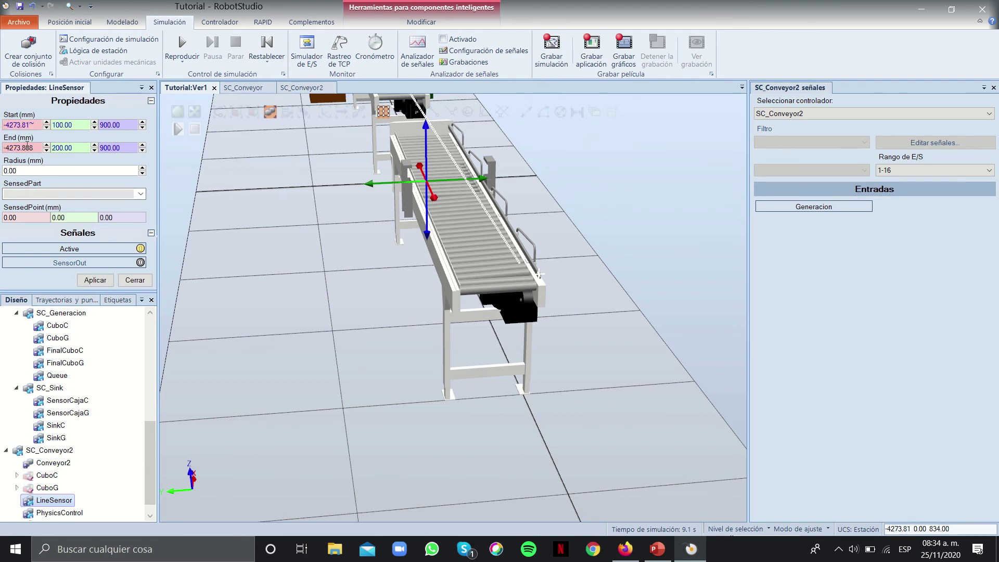
left_click(106, 283)
Set the LineSensor's Start to Y 100 and Z 820 mm, and its End to Y 300 and Z 820 mm
left_click_drag(521, 285, 521, 258, "ctrl+shift")
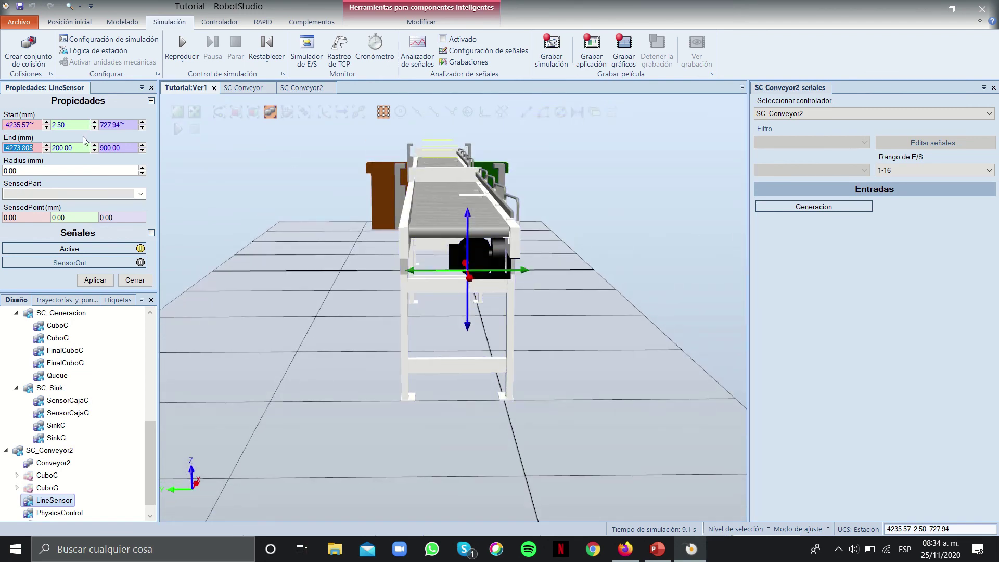
double_click(54, 126)
type("100")
key("Tab")
double_click(105, 147)
left_click(95, 280)
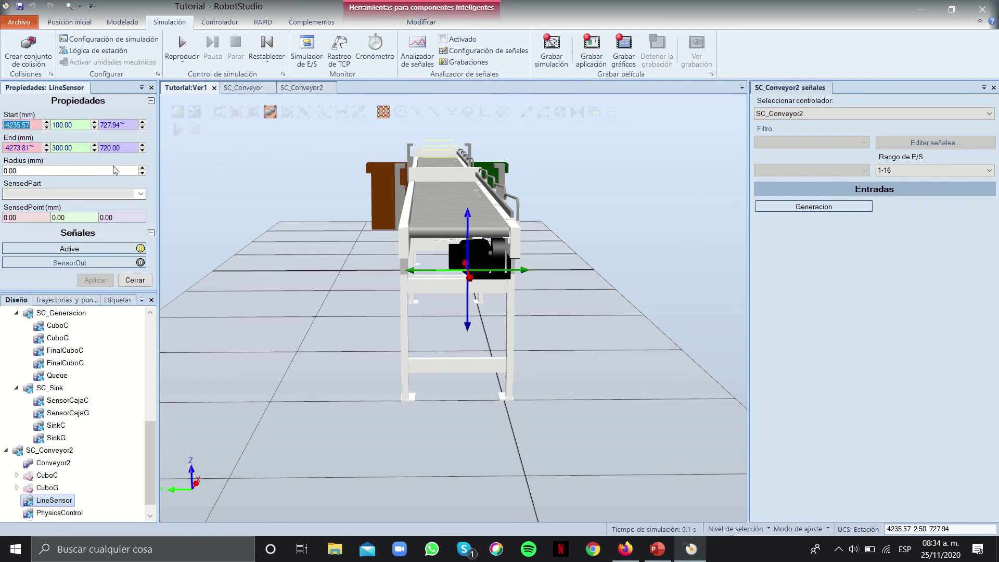
type("820")
key("Return")
left_click(141, 127)
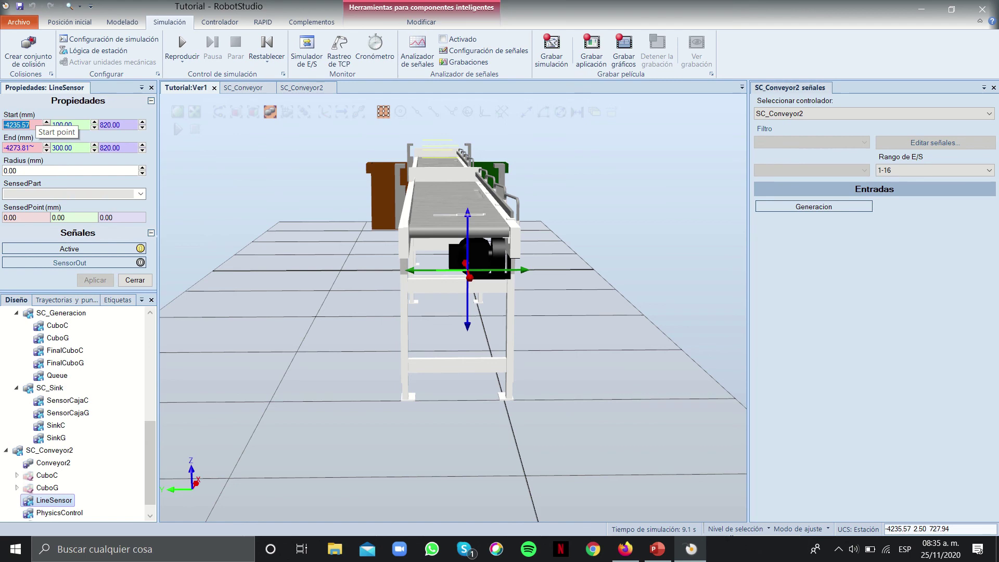
Try moving the LineSensor along the conveyor with an End X of -4000 mm and a Start X of -400 mm
left_click_drag(366, 190, 448, 258, "ctrl+shift")
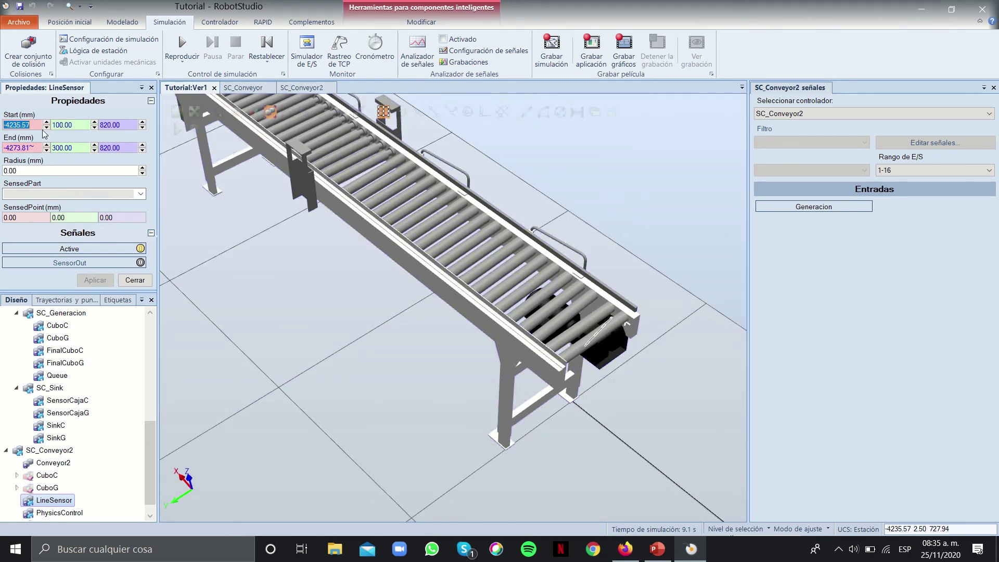
double_click(34, 147)
type("-4000")
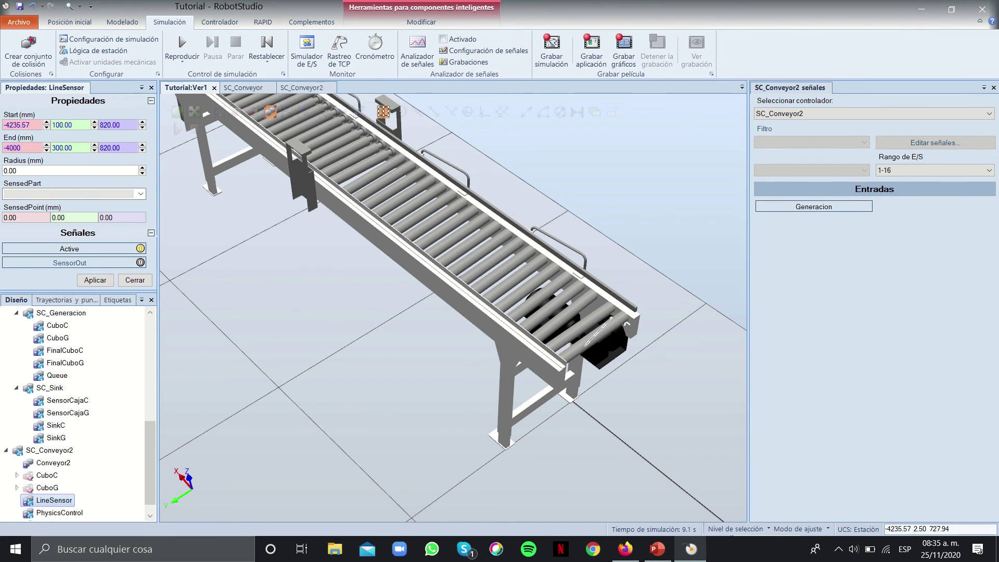
double_click(36, 125)
type("-400")
key("Return")
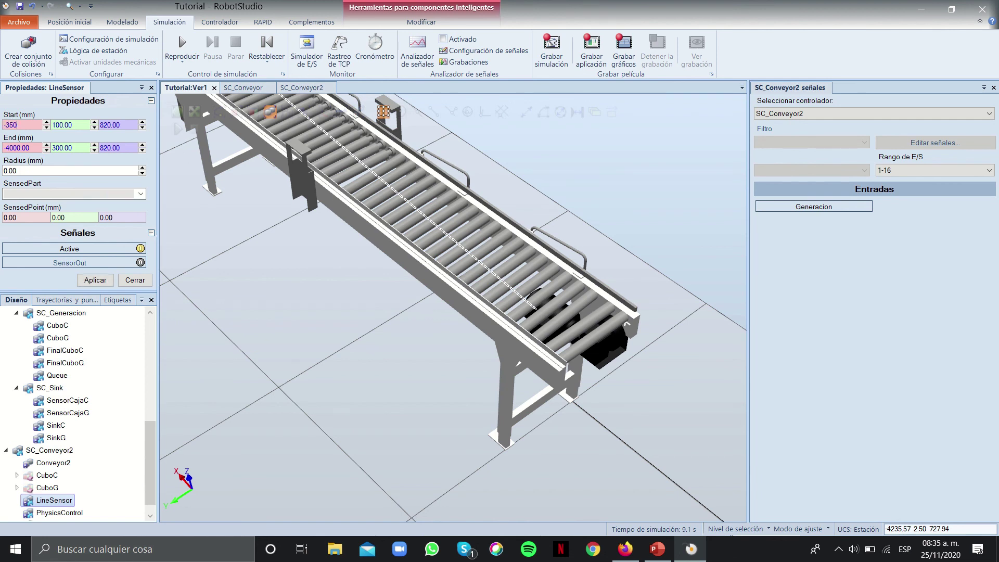
Set the X of both the LineSensor's Start and End to -3500 mm and close its properties
type("0")
key("Return")
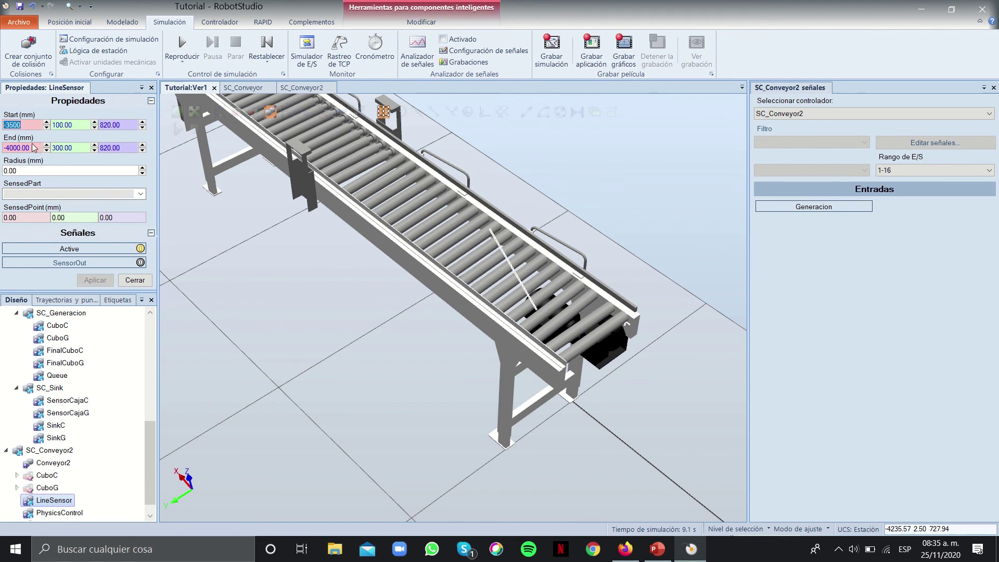
type("-3500")
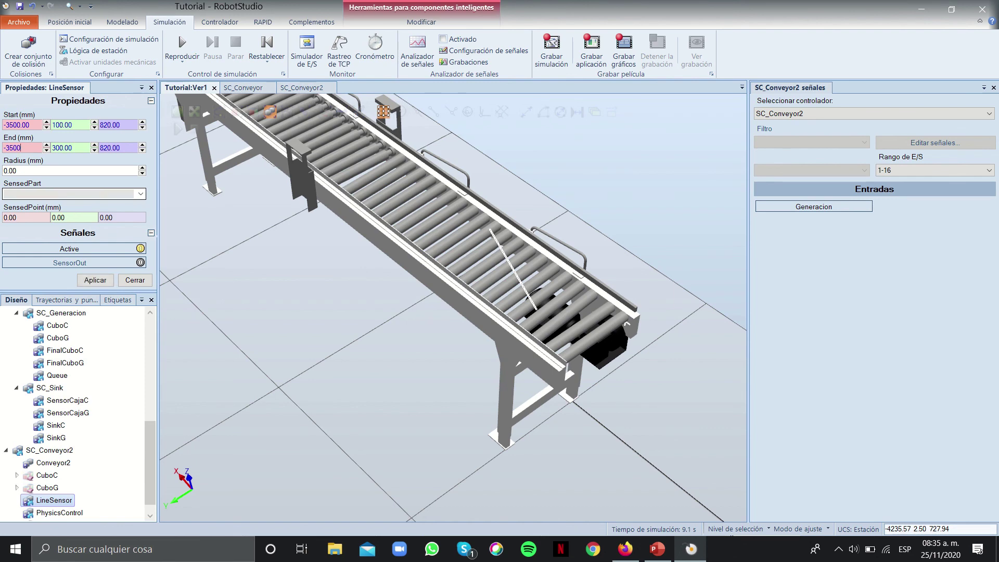
key("Return")
left_click(255, 179)
right_click_drag(500, 255, 371, 232)
left_click(313, 240)
left_click(136, 280)
right_click_drag(370, 223, 336, 195)
left_click(372, 220)
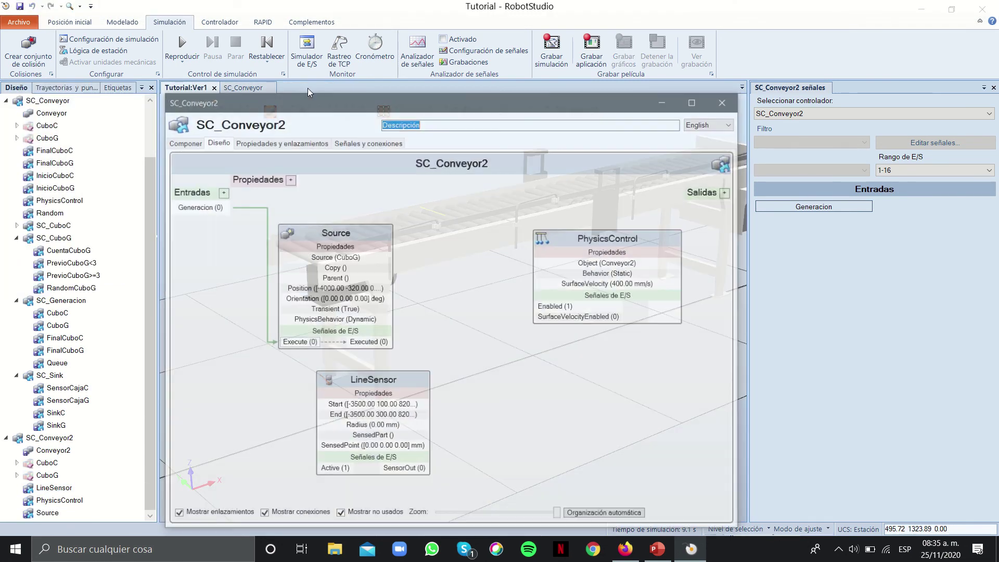
Reopen the SC_Conveyor2 design diagram, align the LineSensor block under the Source, and connect its SensorOut to the Source's Execute
left_click(727, 102)
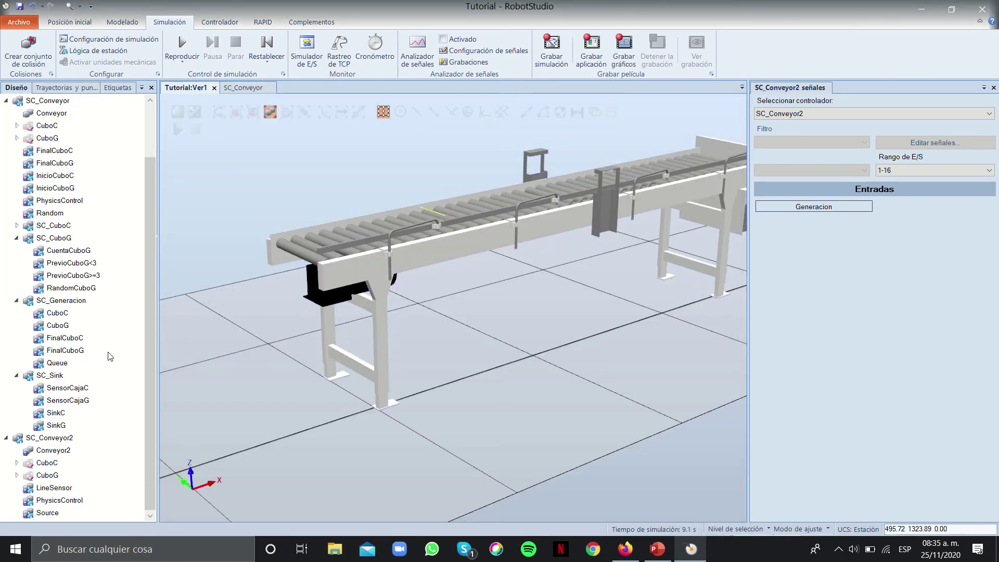
right_click(67, 438)
left_click(105, 383)
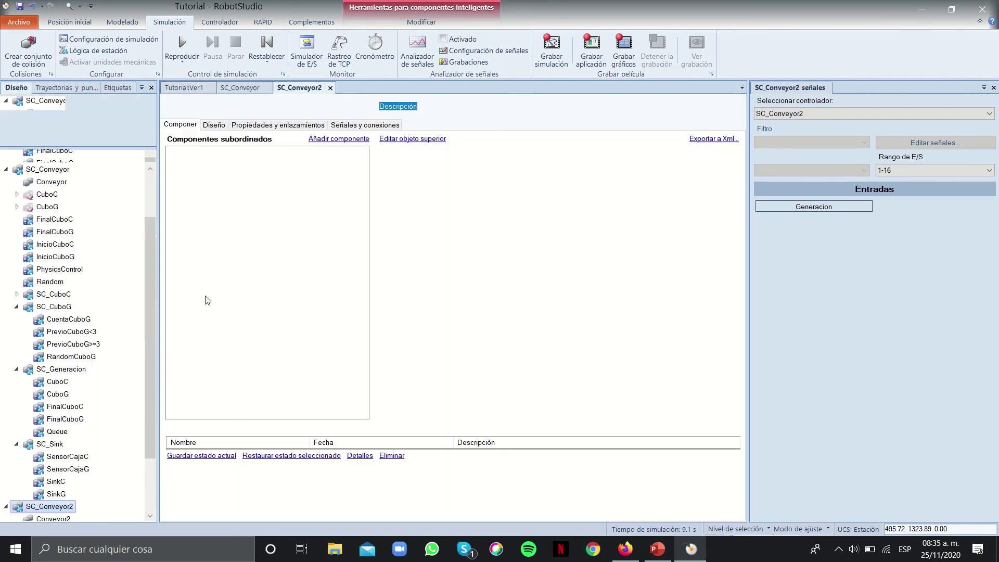
left_click(214, 124)
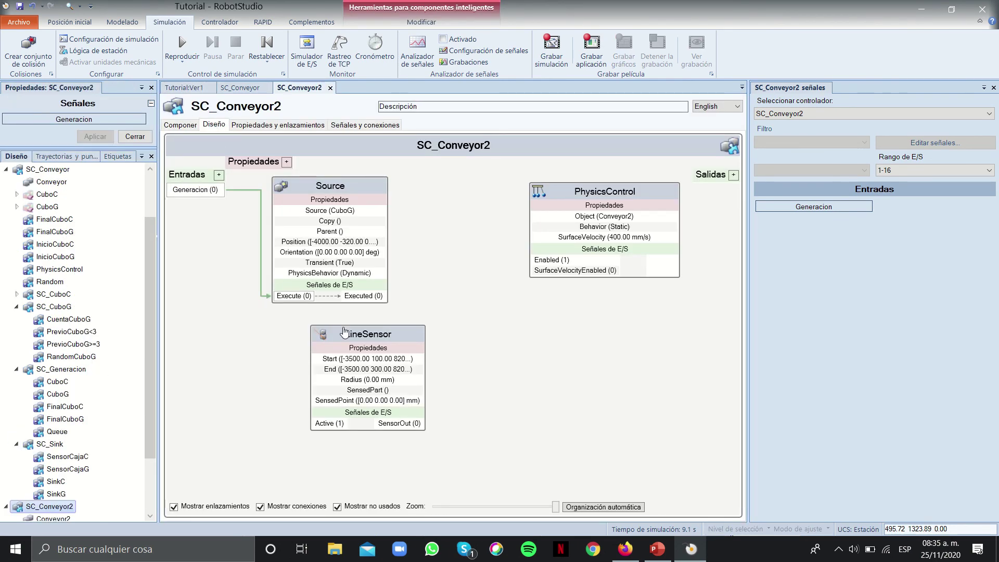
left_click_drag(344, 331, 327, 334)
left_click_drag(387, 425, 236, 311)
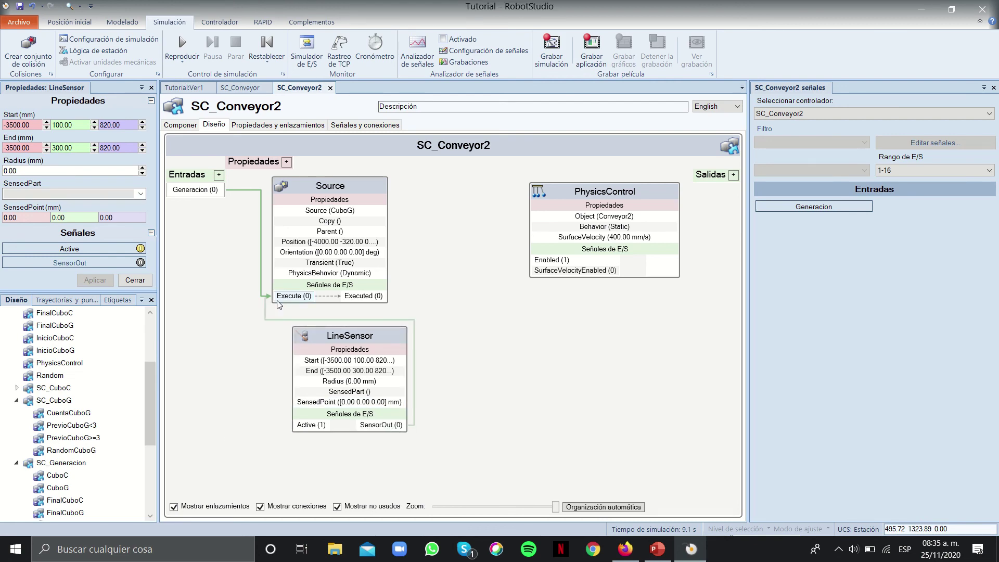
Test the sensor connection in the station view by running the simulation, triggering Generacion, and stopping the run
left_click(197, 89)
left_click(181, 47)
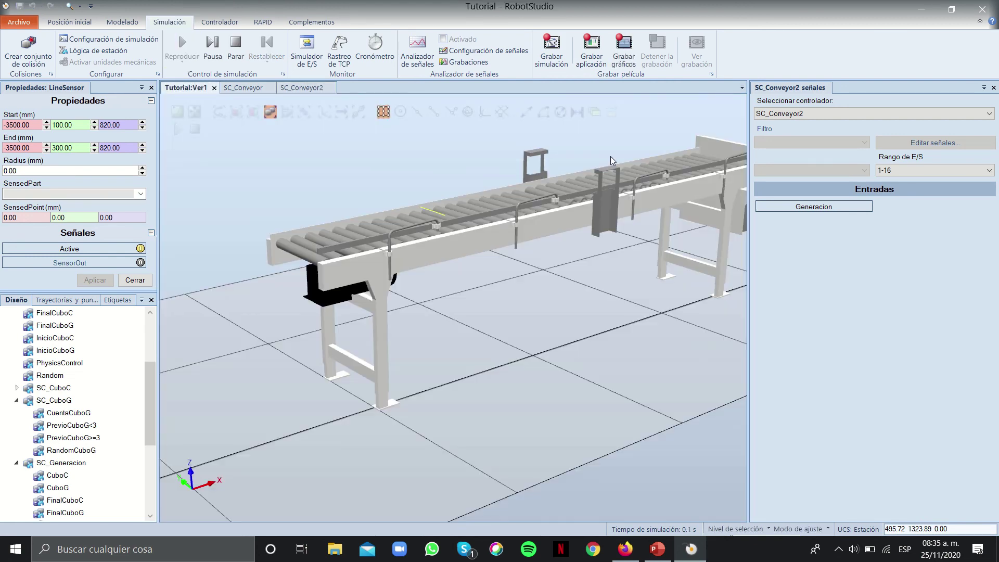
left_click(800, 206)
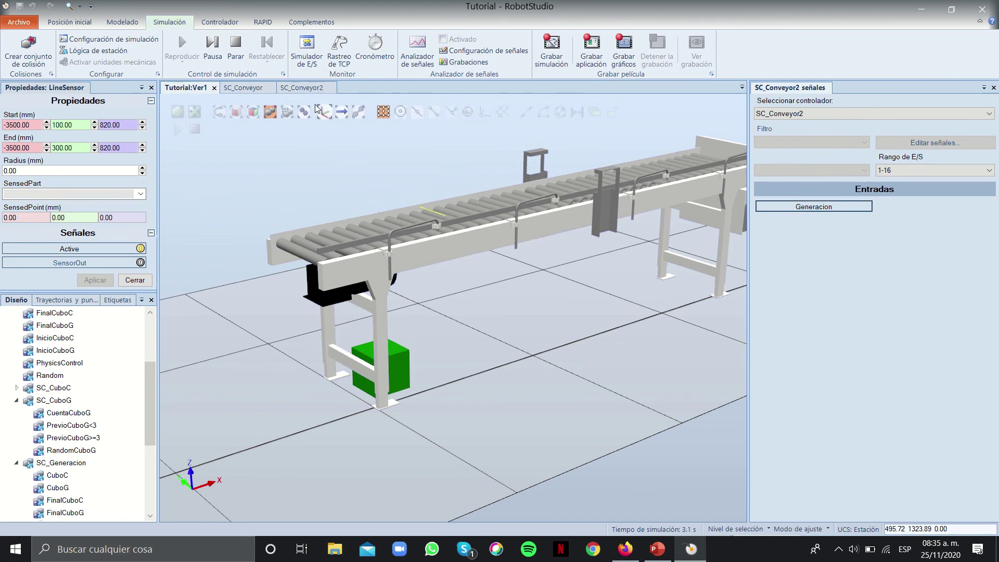
left_click(236, 48)
Set the physics behavior of Conveyor2 and bring both conveyors into view
scroll(52, 411, "down", 4)
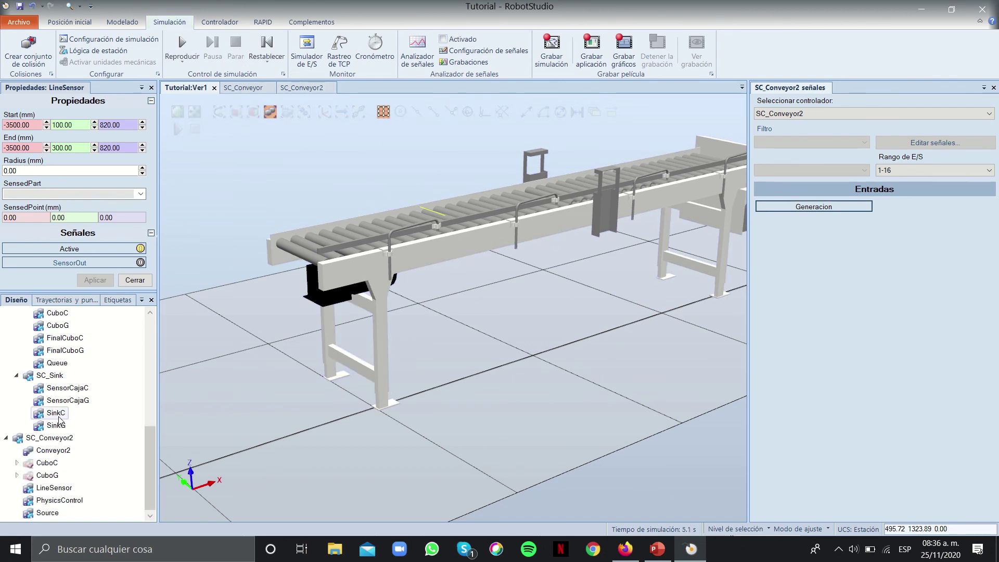
right_click(57, 456)
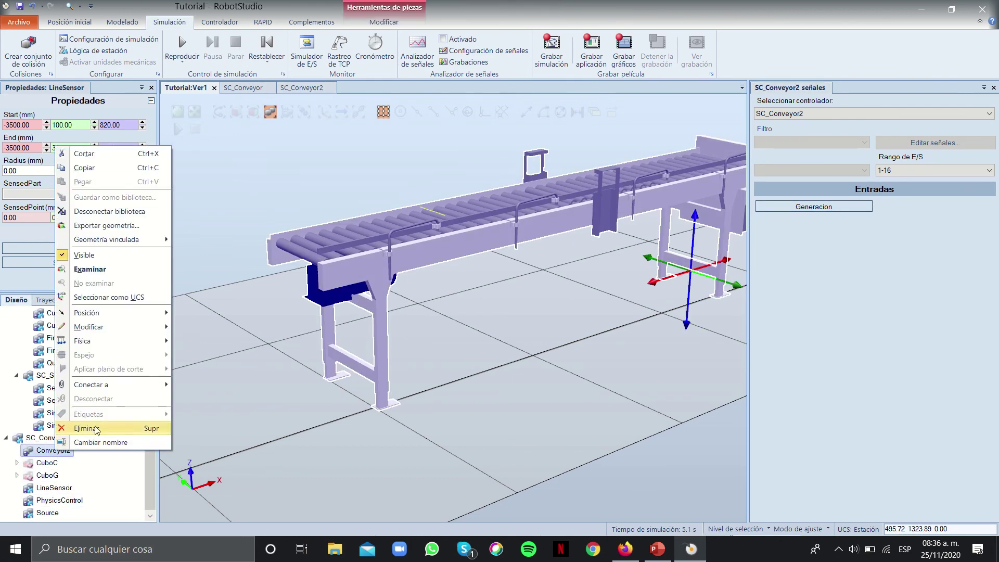
mouse_move(98, 341)
mouse_move(219, 342)
left_click(287, 353)
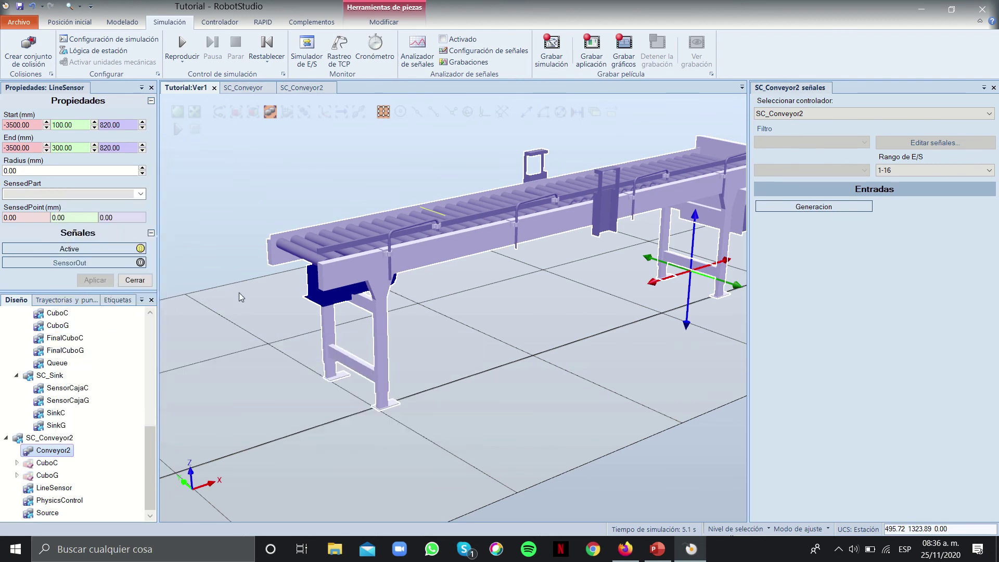
left_click(241, 292)
scroll(245, 302, "down", 3)
scroll(439, 274, "down", 2)
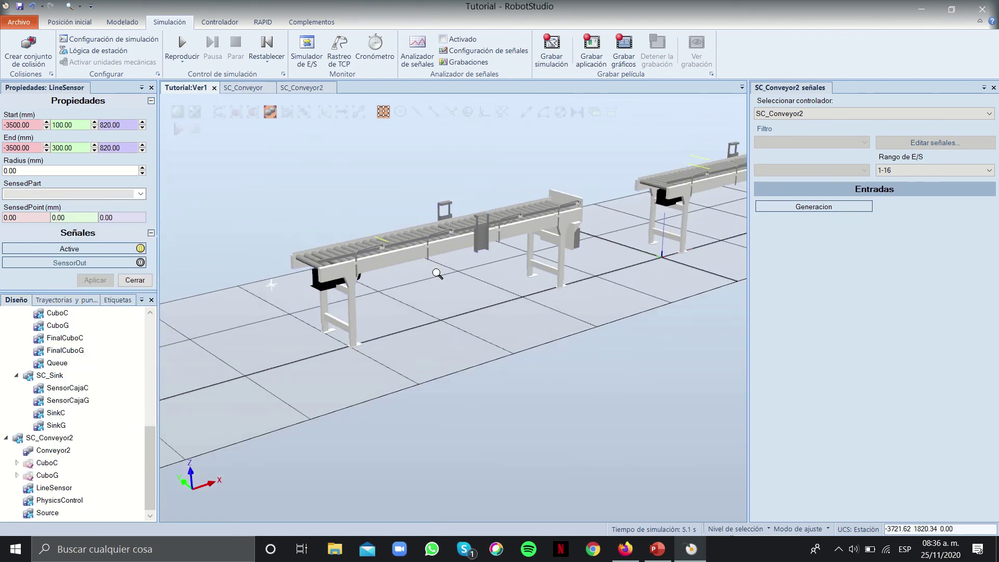
left_click_drag(439, 274, 401, 346, "ctrl+shift")
right_click(397, 274)
key("Escape")
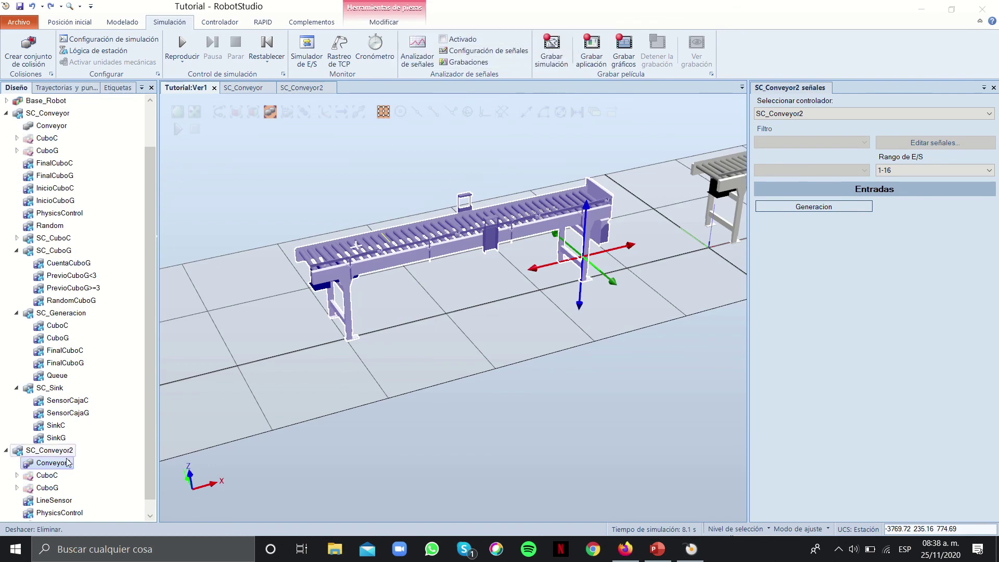
Readjust the physics settings of the Conveyor2 part
right_click(61, 462)
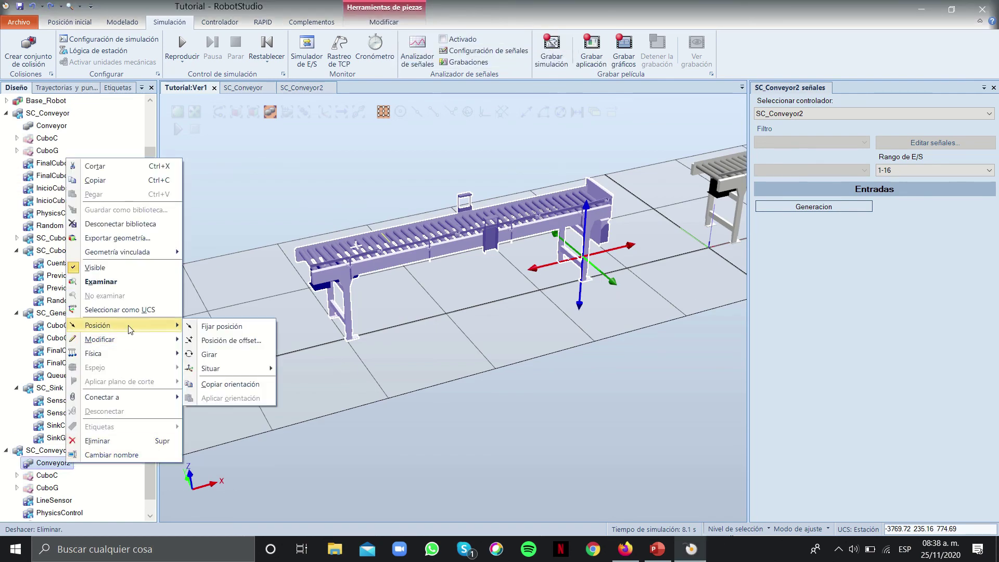
mouse_move(150, 353)
mouse_move(234, 368)
left_click(307, 383)
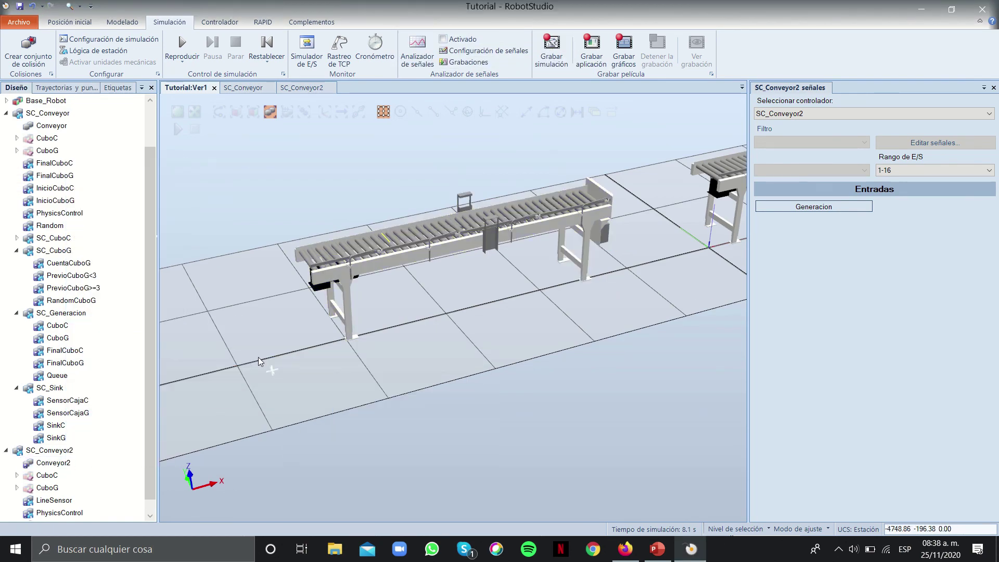
Run the simulation again, generate a cube on the second conveyor, check whether it travels, and stop the run
left_click(182, 50)
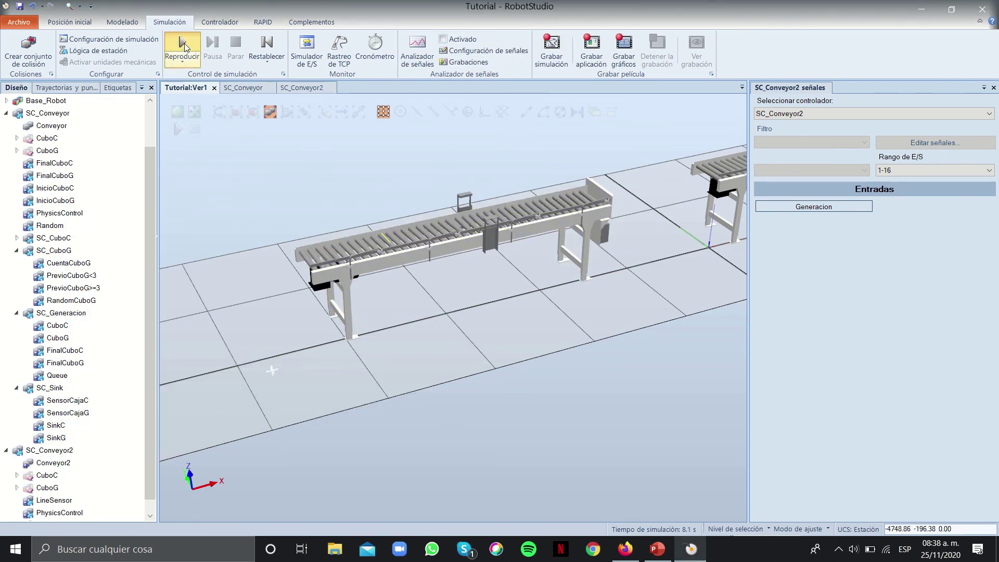
left_click(770, 207)
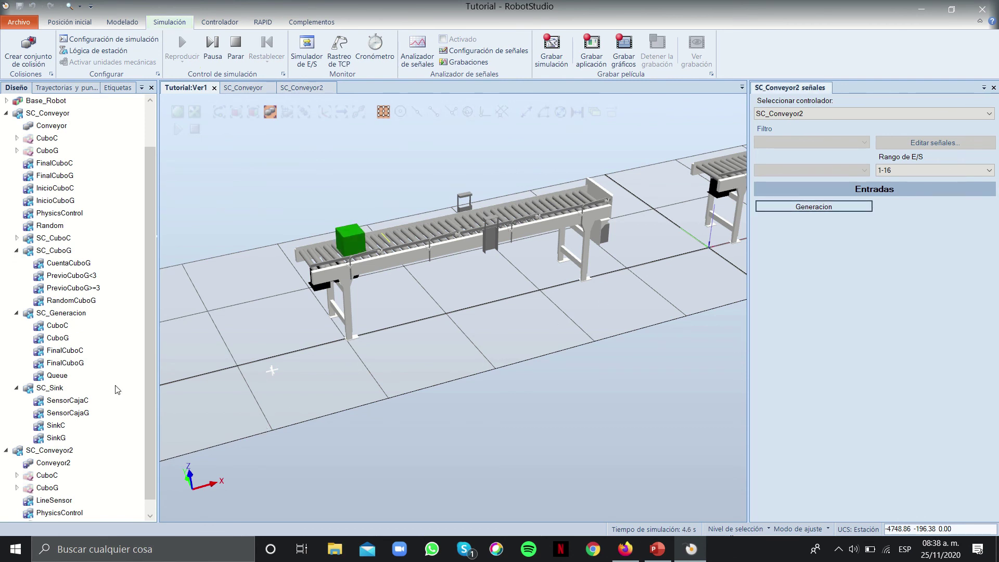
left_click(236, 50)
Review the surface velocity settings of Conveyor2 and close them
right_click(36, 465)
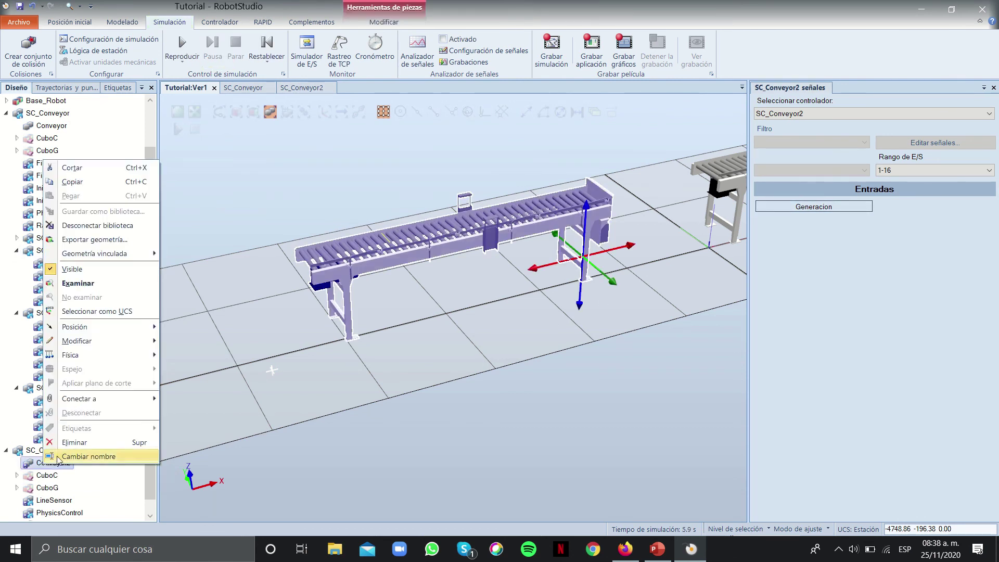
mouse_move(51, 354)
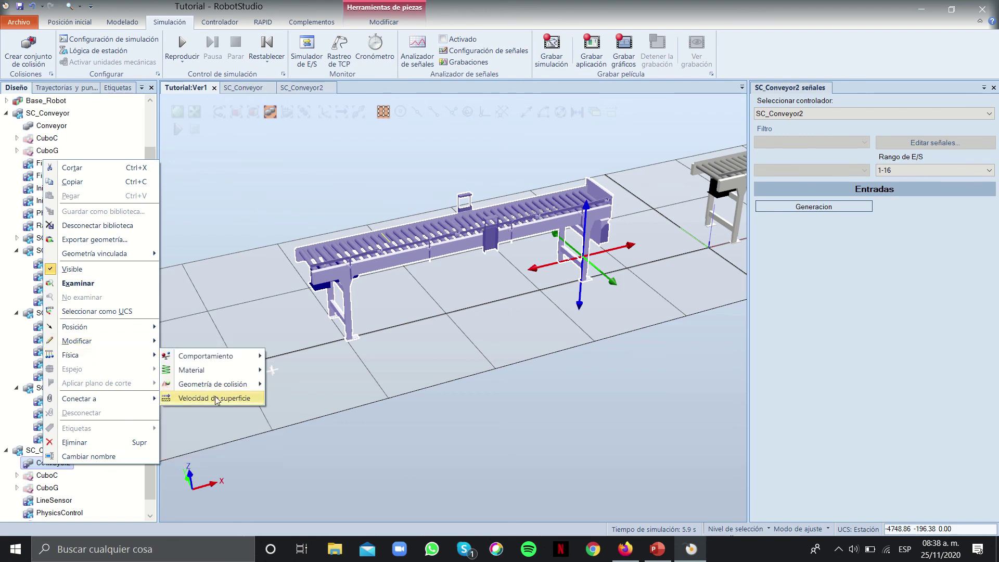
left_click(208, 398)
left_click(134, 300)
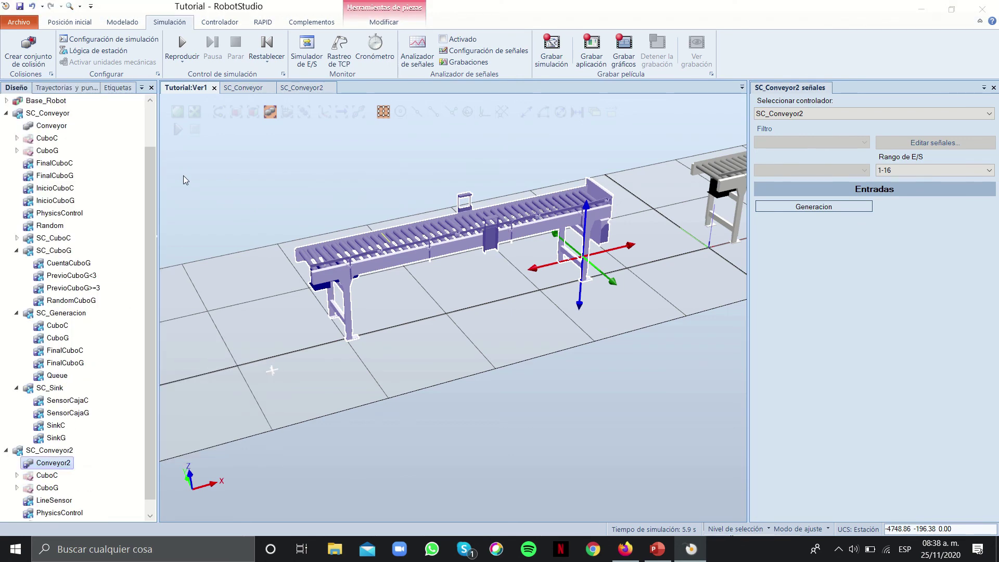
Switch PhysicsControl's Enabled on and SurfaceVelocityEnabled off in the SC_Conveyor2 design, and return to the station view
left_click(299, 87)
left_click(544, 194)
double_click(545, 194)
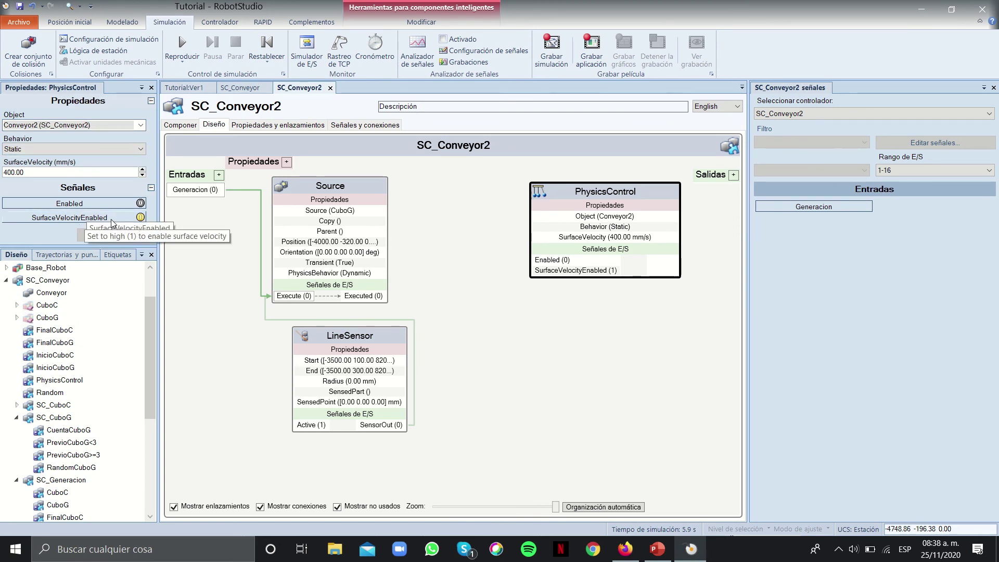
left_click(138, 218)
left_click(185, 87)
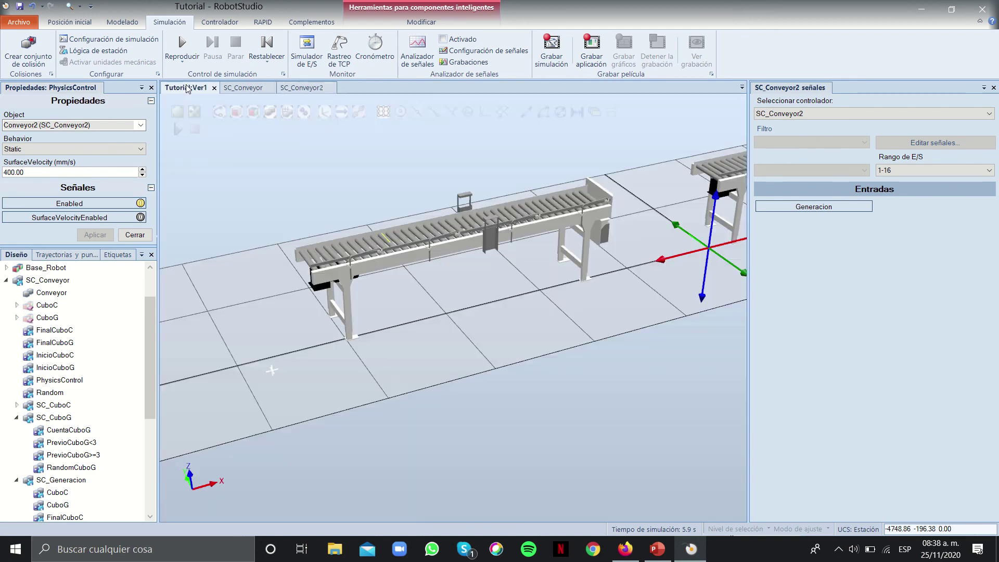
Run the simulation, generate a cube on the second conveyor, check whether it travels, and stop the run
left_click(182, 47)
left_click(768, 206)
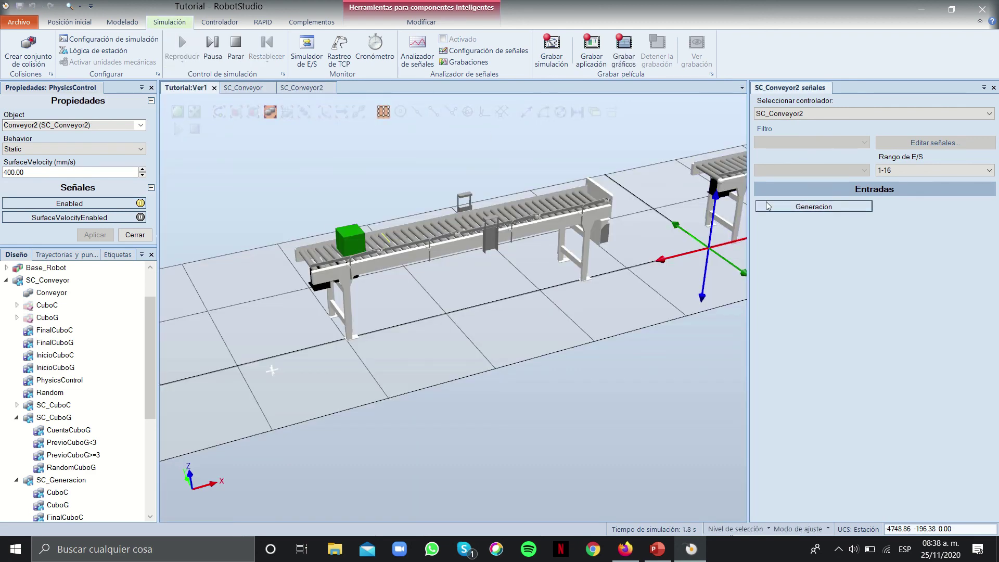
left_click(295, 90)
left_click(232, 55)
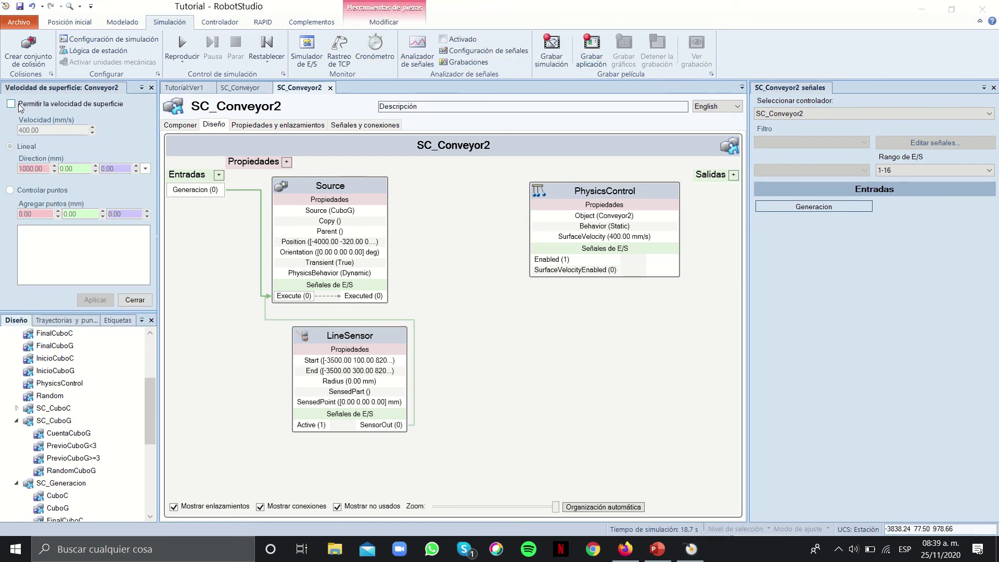
Enable Conveyor2's surface velocity at 400 mm/s, run the simulation, generate a cube to test the travel, and stop the run
left_click(11, 104)
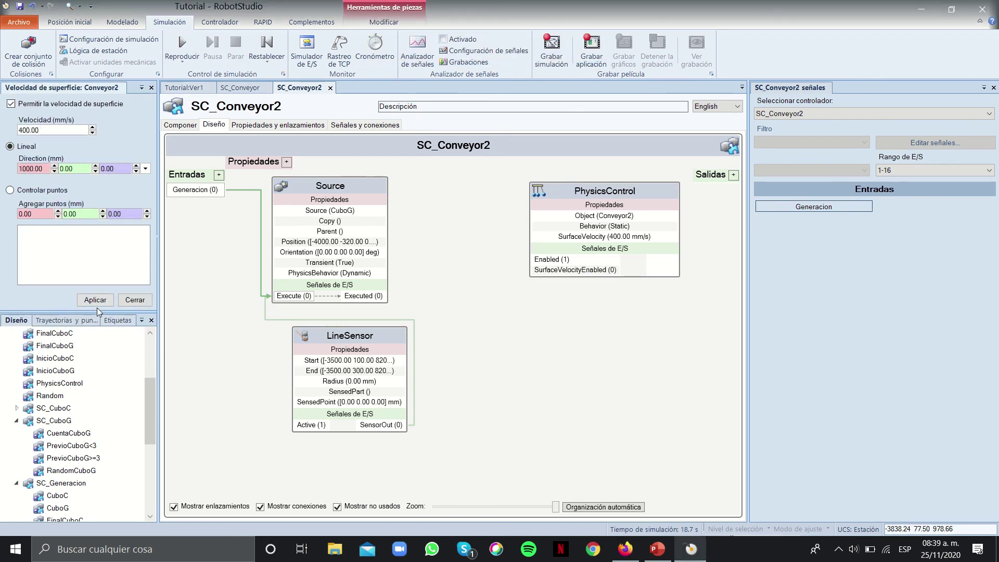
left_click(182, 62)
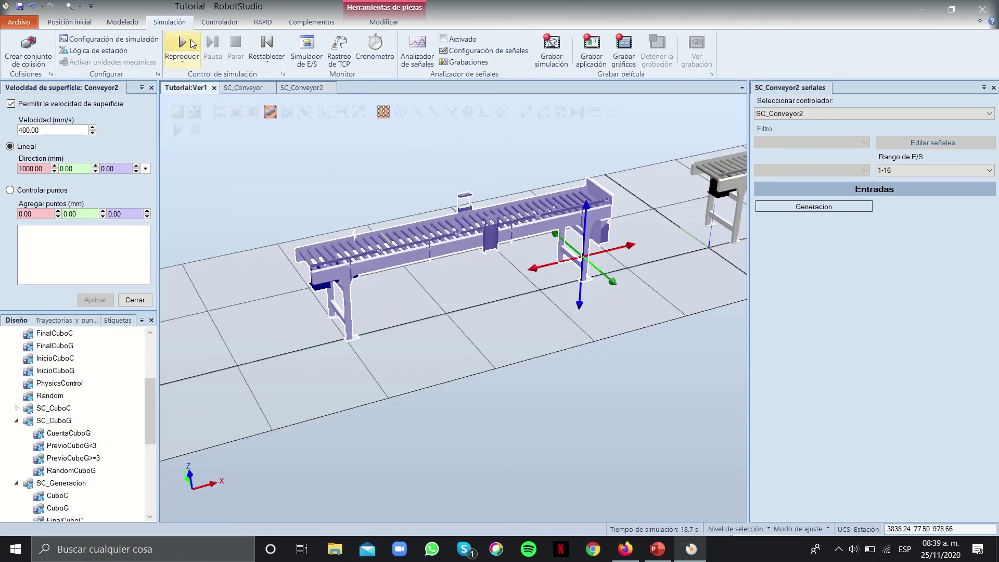
left_click(849, 209)
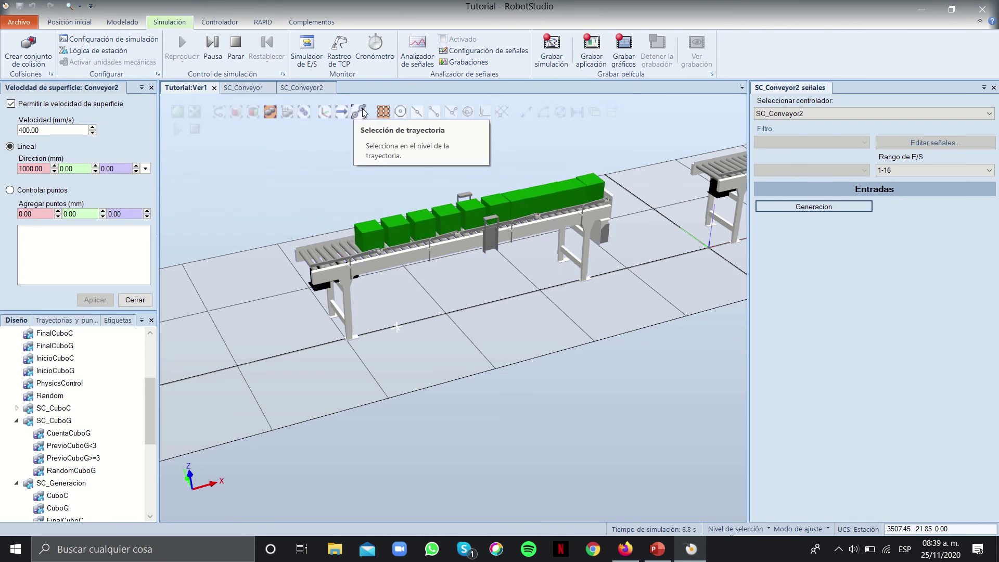
left_click(236, 49)
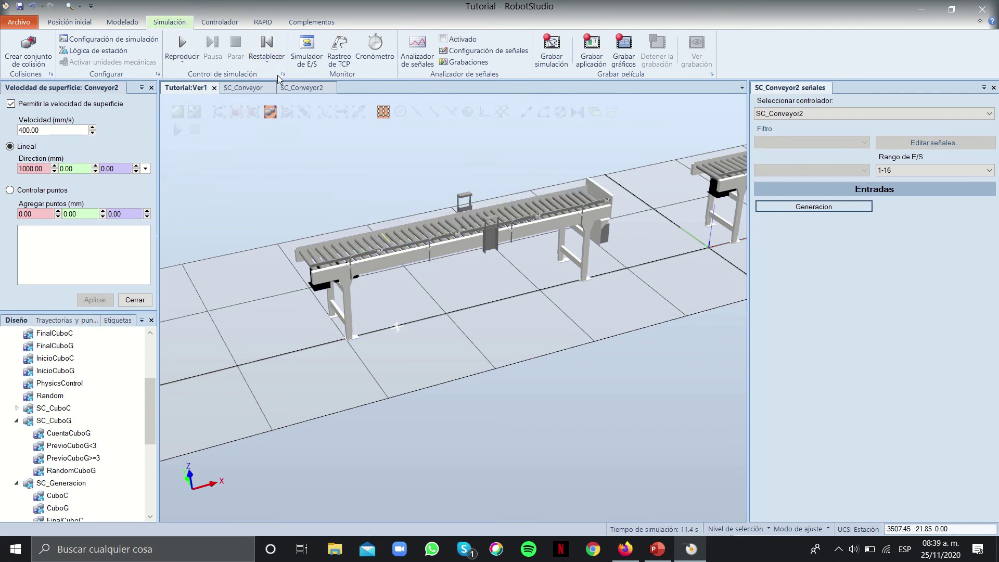
Duplicate the Source component inside SC_Conveyor2
left_click(302, 88)
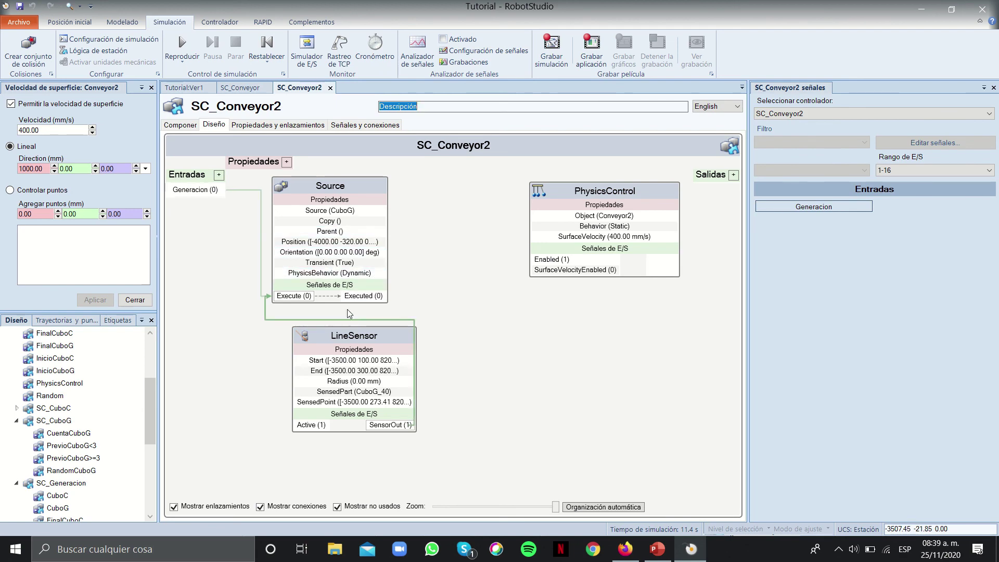
left_click(333, 183)
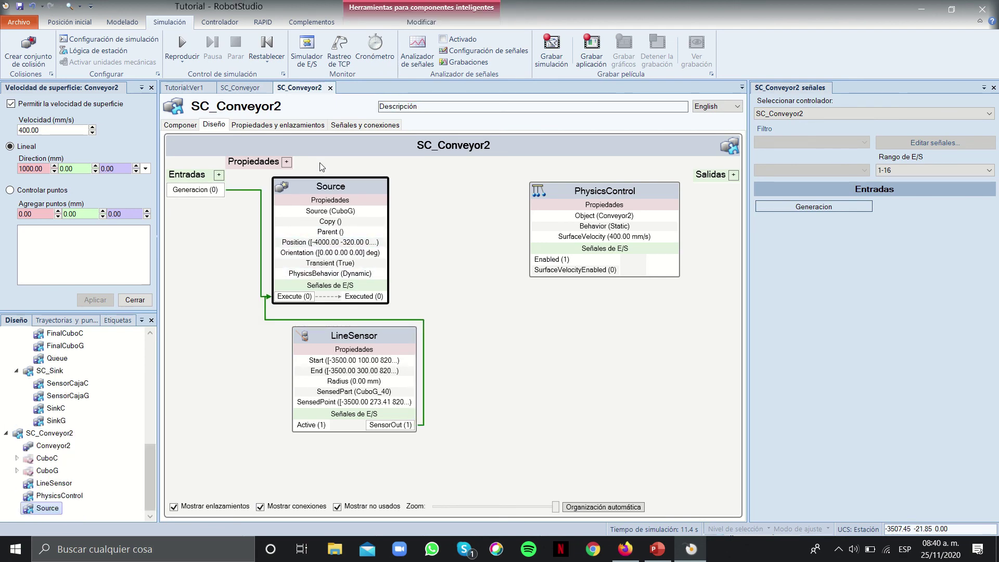
left_click(408, 209)
left_click(195, 126)
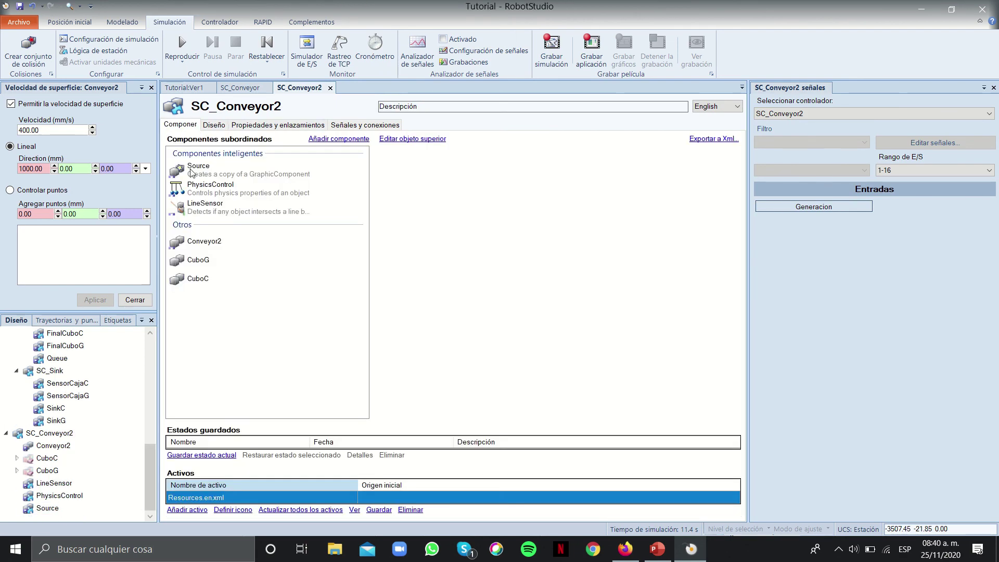
left_click(204, 171)
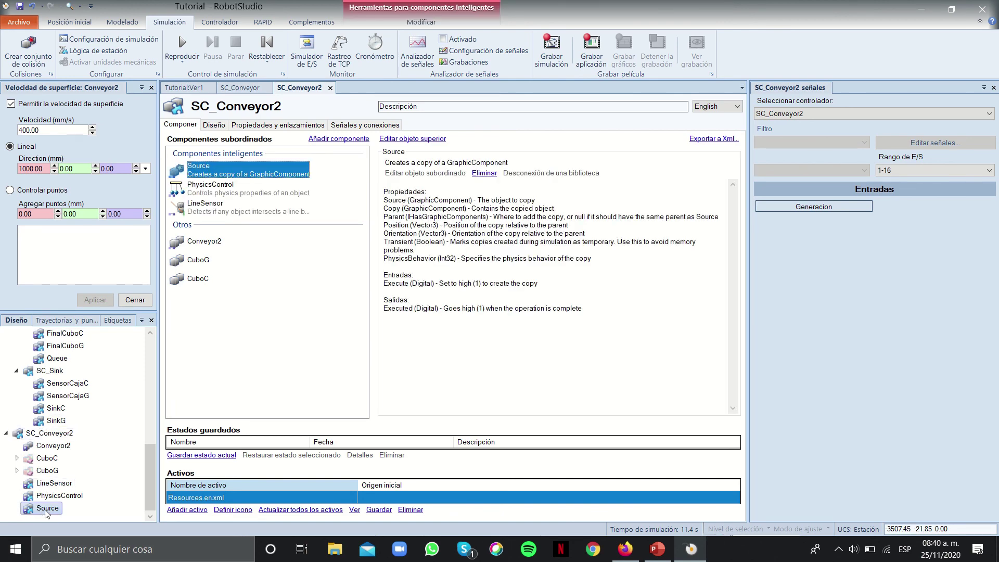
key("ctrl+c")
key("ctrl+v")
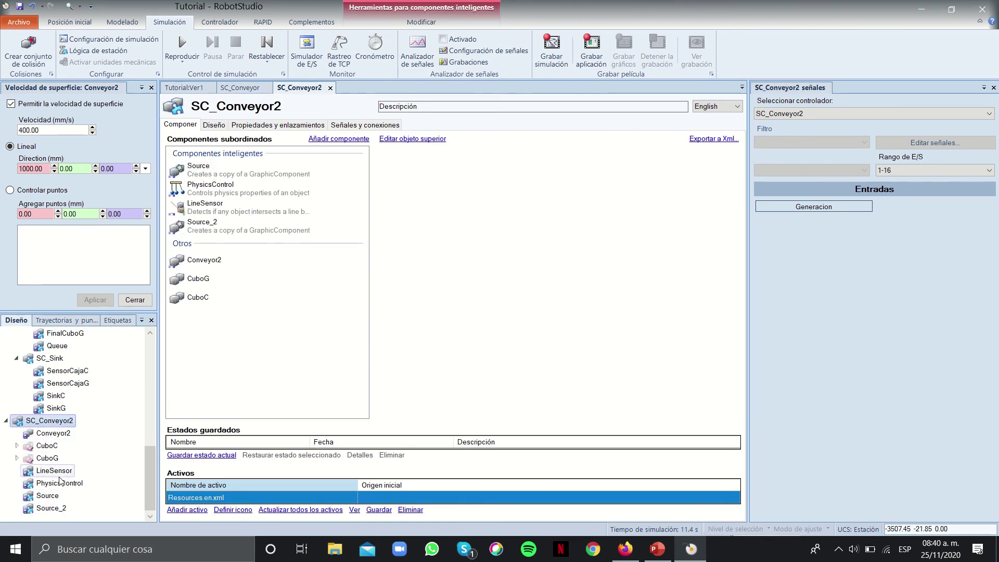
Open the properties of Source_2 and choose CuboC as its source object
left_click(50, 510)
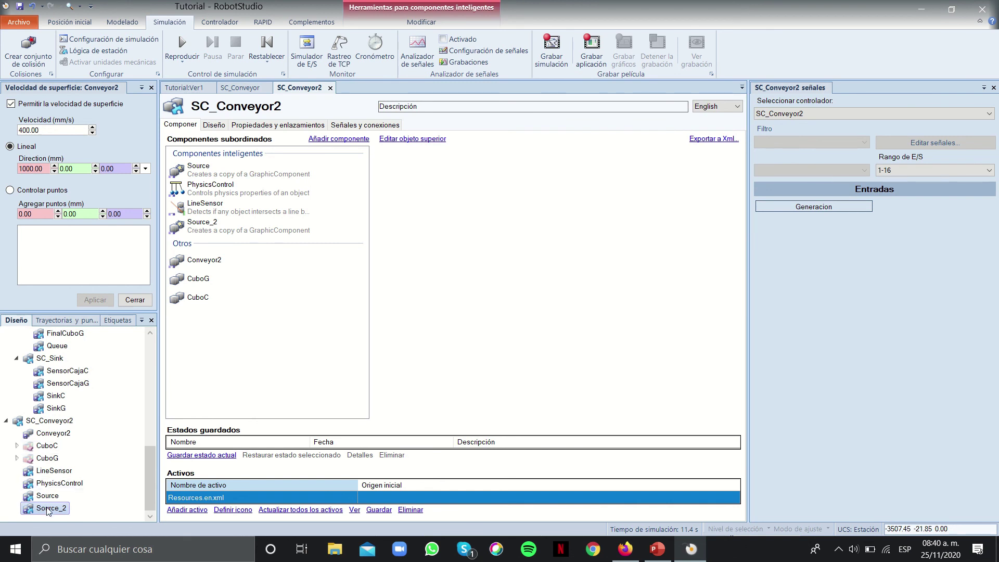
double_click(48, 510)
left_click(141, 126)
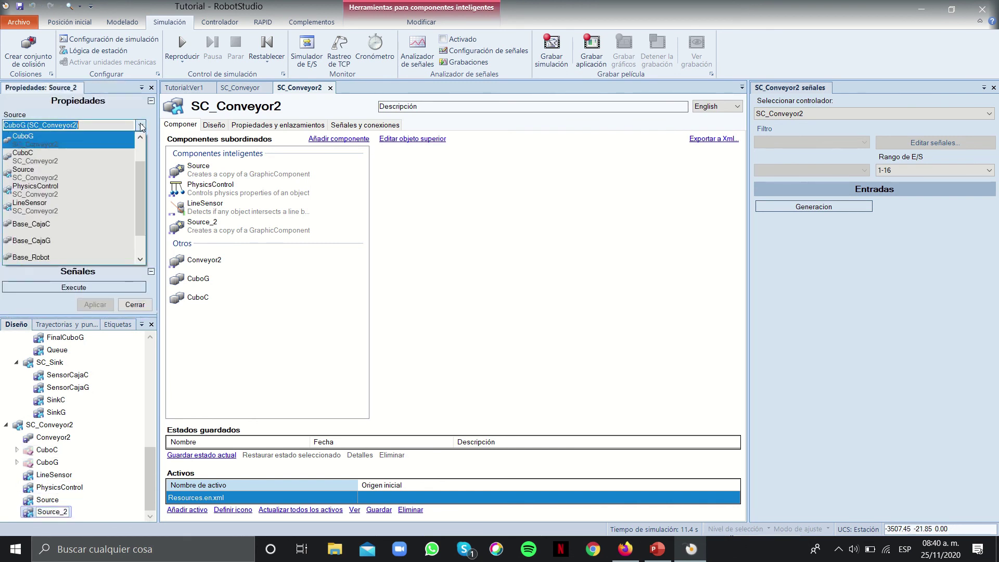
left_click(83, 164)
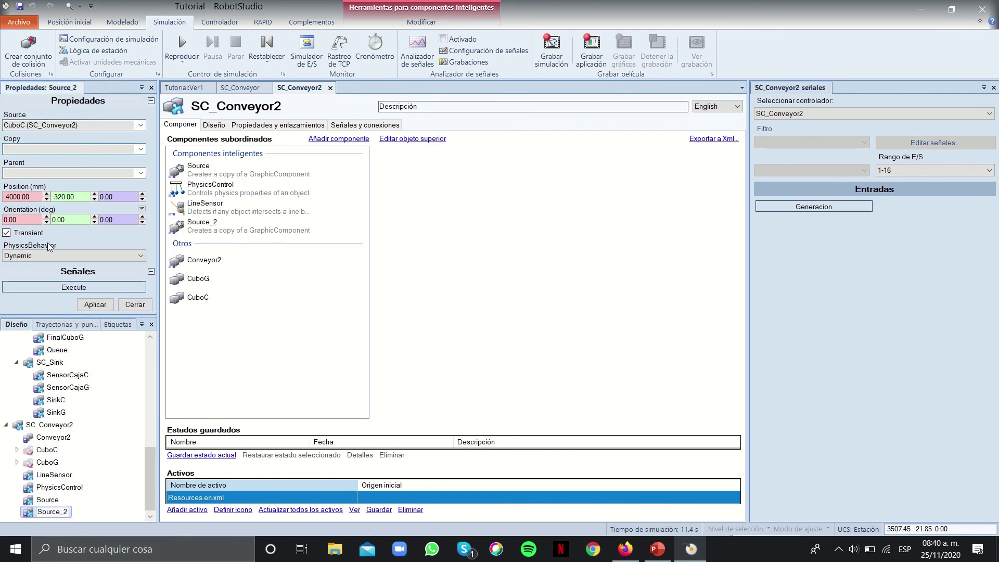
Connect the Generacion input to Source_2's Execute in the SC_Conveyor2 design and trigger Generacion in the station view
left_click(212, 126)
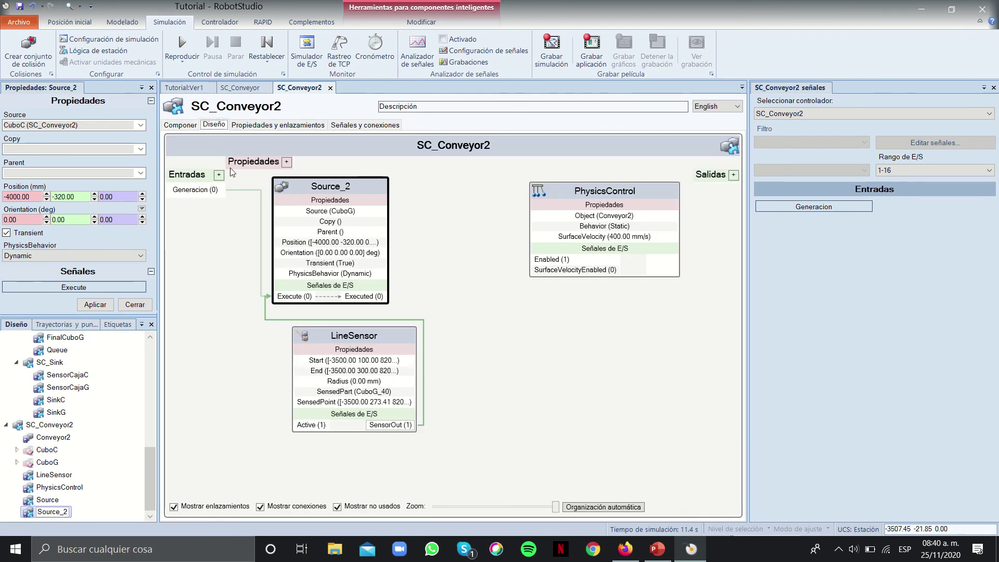
left_click_drag(222, 190, 416, 295)
left_click(185, 88)
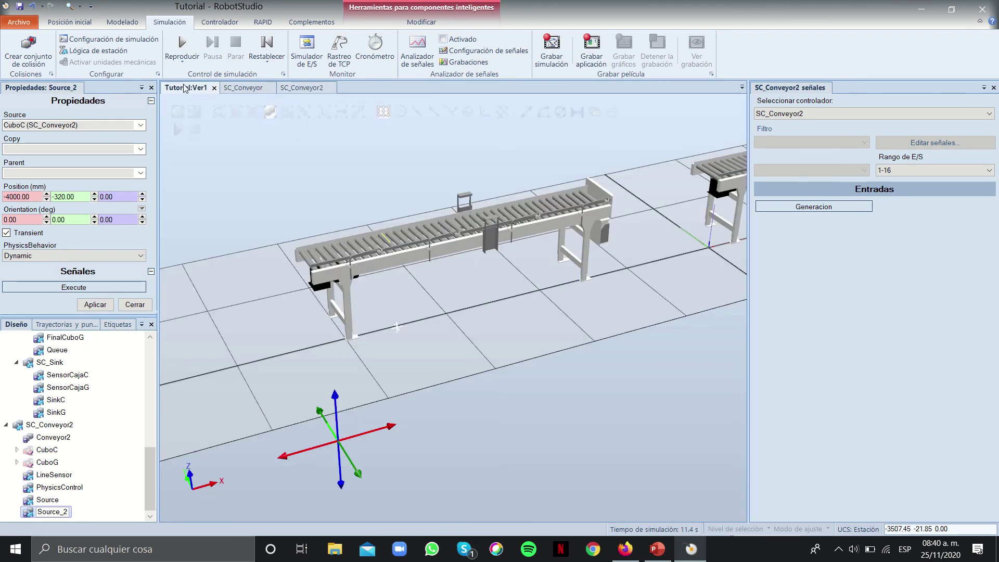
left_click(826, 209)
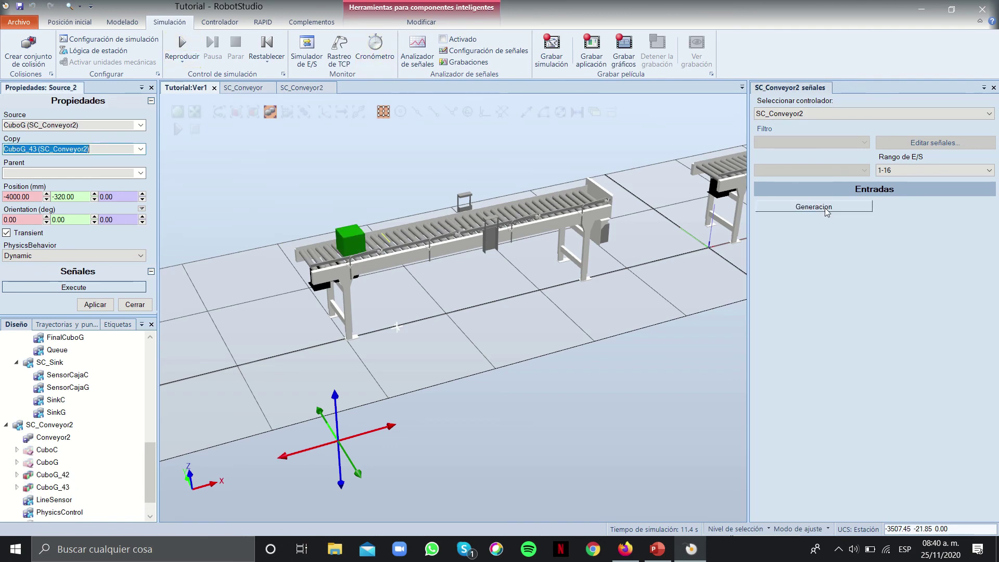
Hide the generated copies CuboG_42 and CuboG_43 in the station
scroll(562, 276, "down", 5)
scroll(562, 276, "up", 2)
scroll(562, 276, "up", 2)
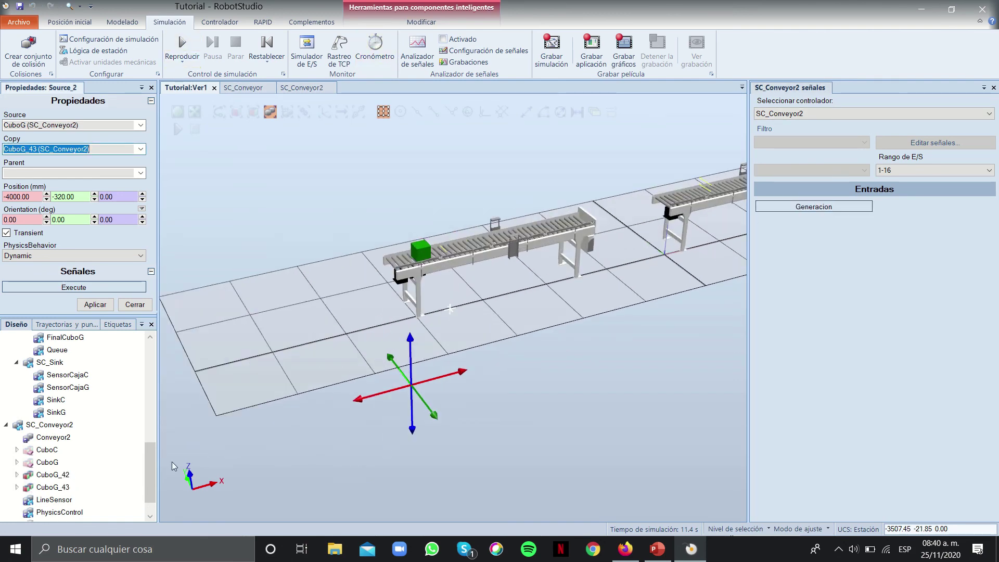
left_click(52, 475)
right_click(64, 475)
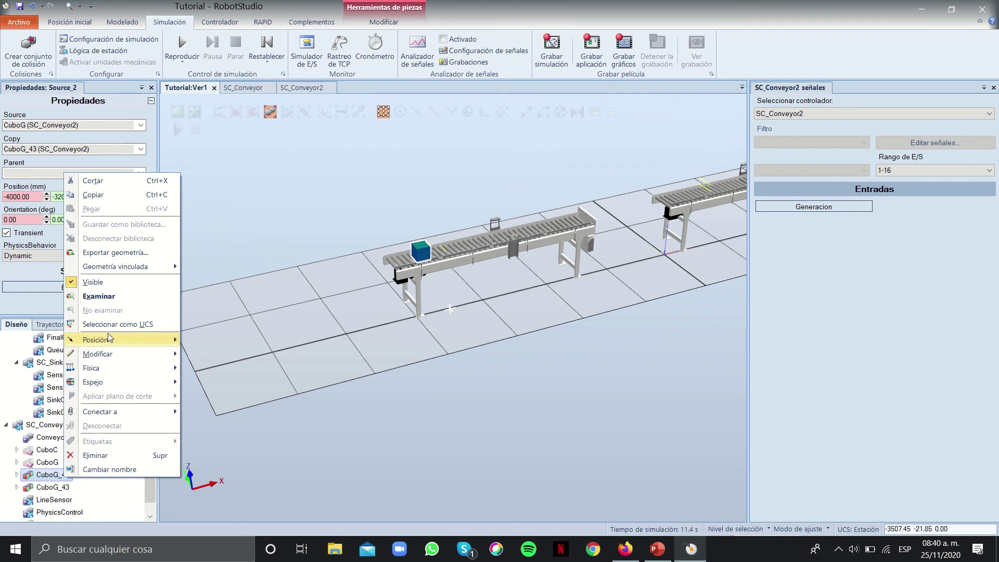
left_click(111, 284)
right_click(65, 486)
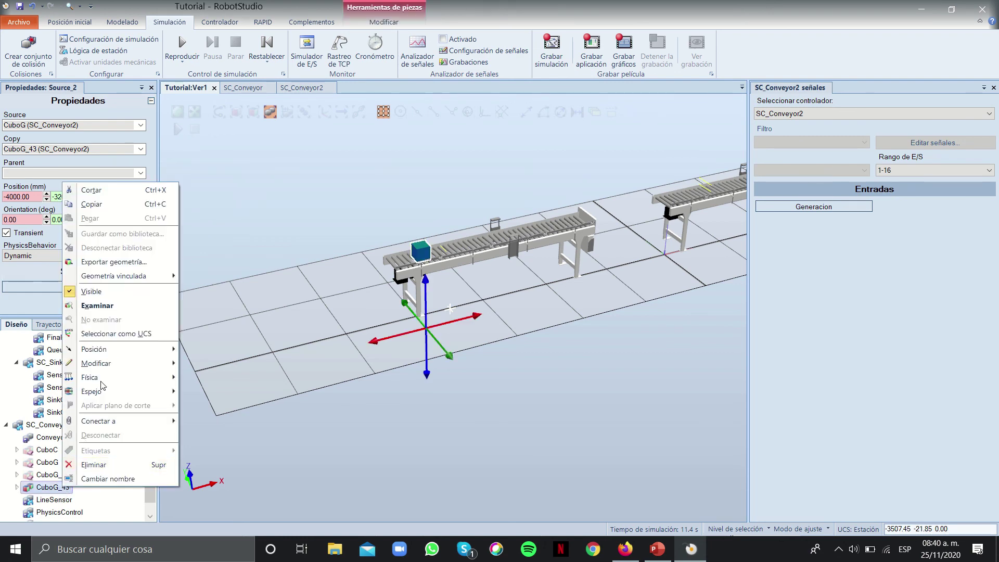
left_click(107, 290)
Set Source_2's source object to CuboC and trigger Generacion to inspect where the new cube appears on the conveyor
left_click(140, 125)
left_click(31, 134)
left_click(814, 207)
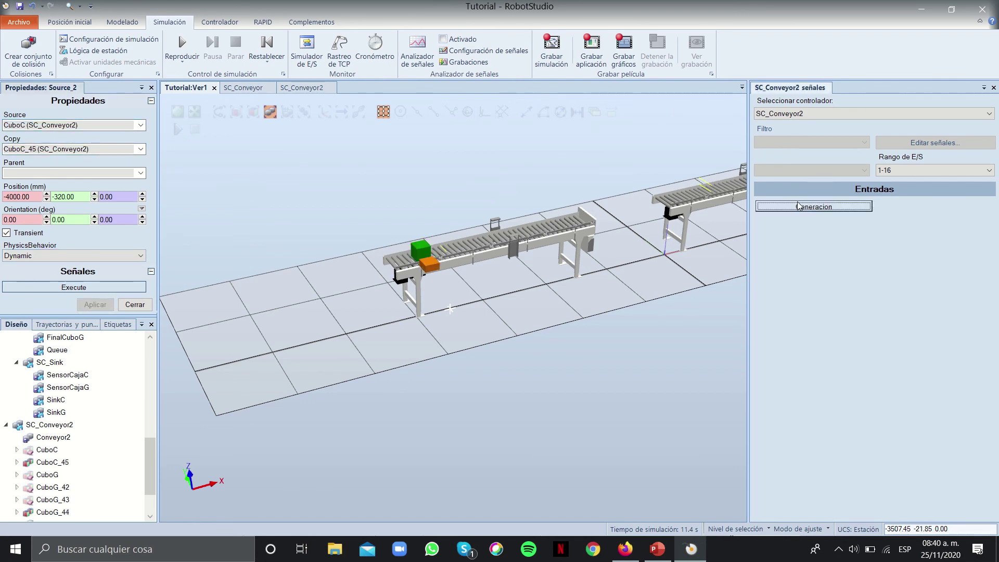
scroll(414, 254, "up", 3)
left_click_drag(414, 254, 529, 328, "ctrl+shift")
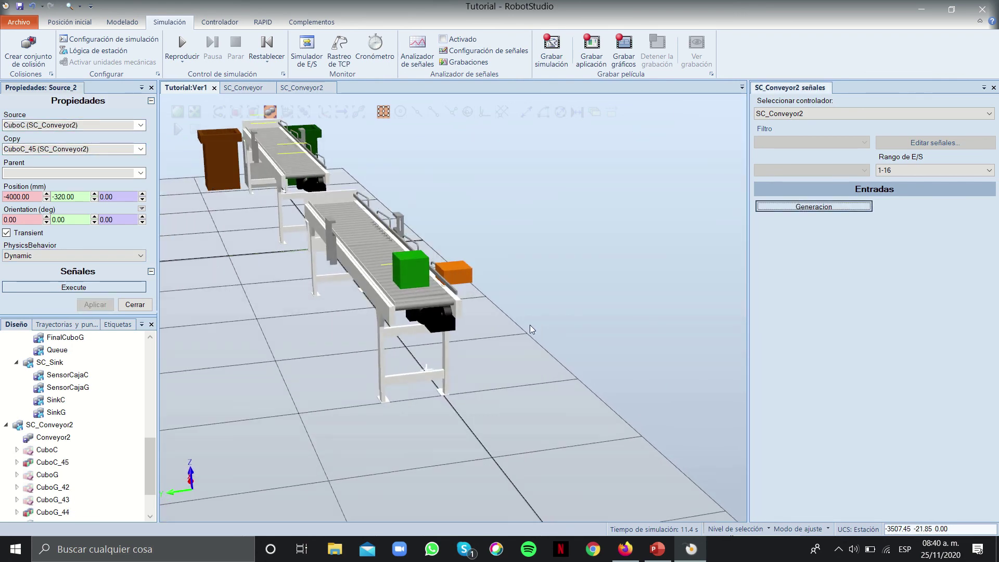
Set Source_2's Y position to 0 mm and trigger Generacion again to check the cube's placement
left_click(61, 197)
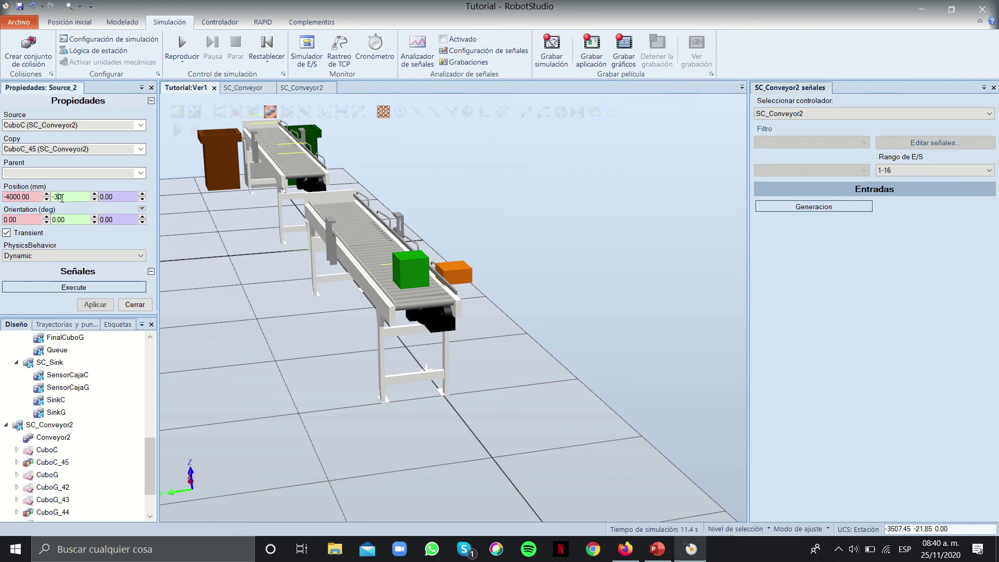
left_click(86, 303)
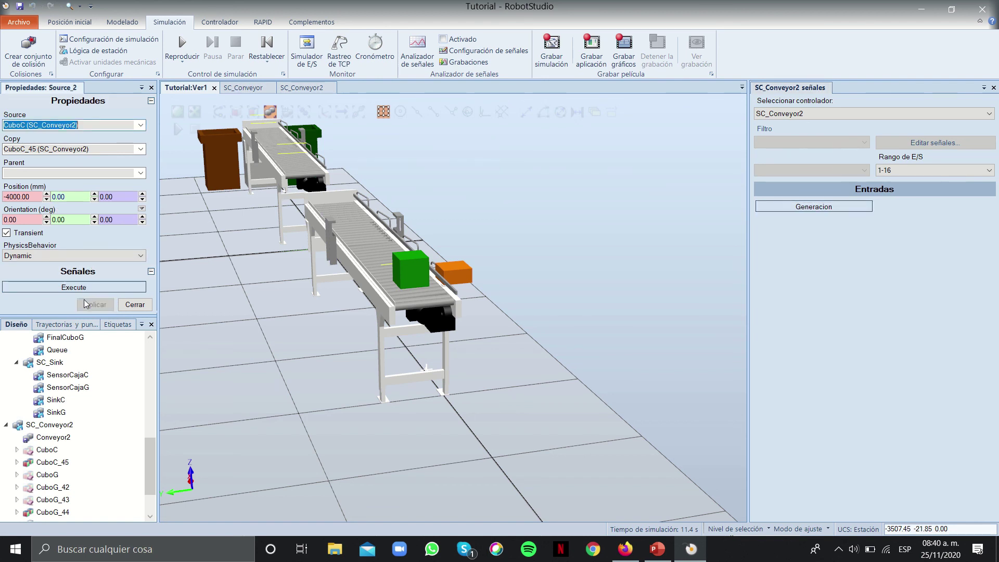
left_click(779, 206)
left_click_drag(453, 296, 339, 312, "ctrl+shift")
scroll(65, 437, "down", 2)
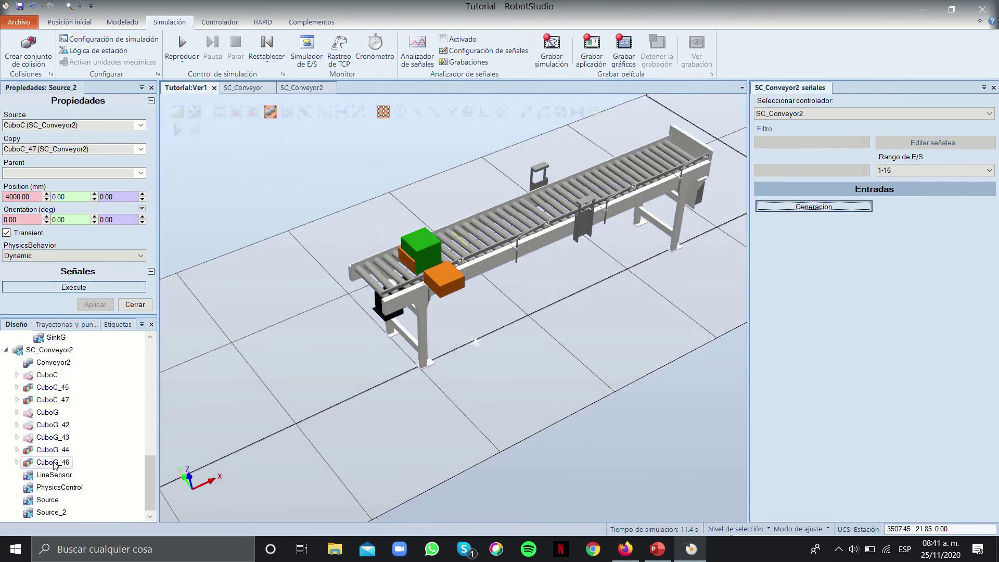
Delete all generated CuboG and CuboC copies from SC_Conveyor2, keeping the original CuboG and CuboC
left_click(55, 462)
left_click(52, 425, "shift")
right_click(55, 437)
left_click(156, 411)
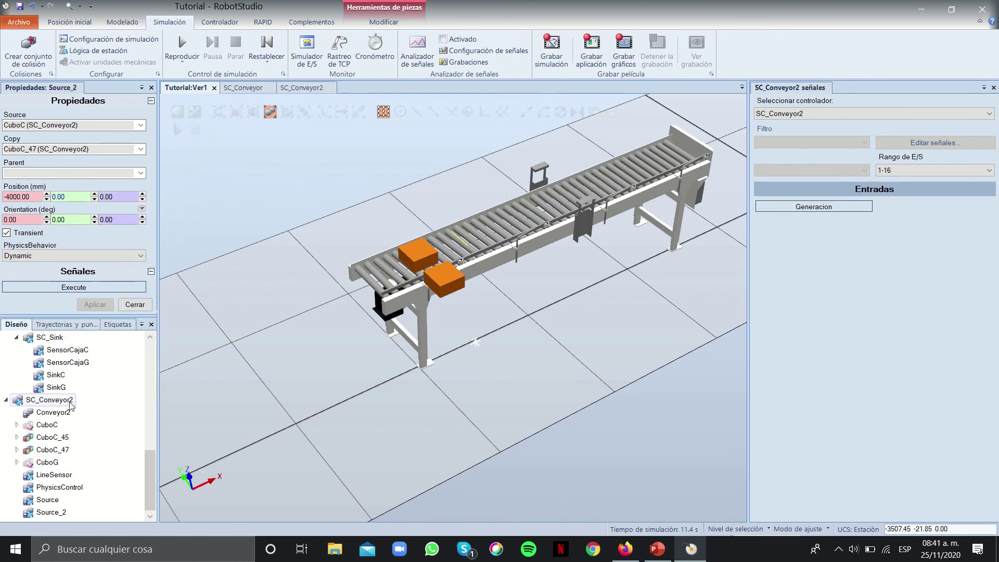
left_click(57, 437)
left_click(54, 450, "shift")
right_click(55, 450)
left_click(156, 423)
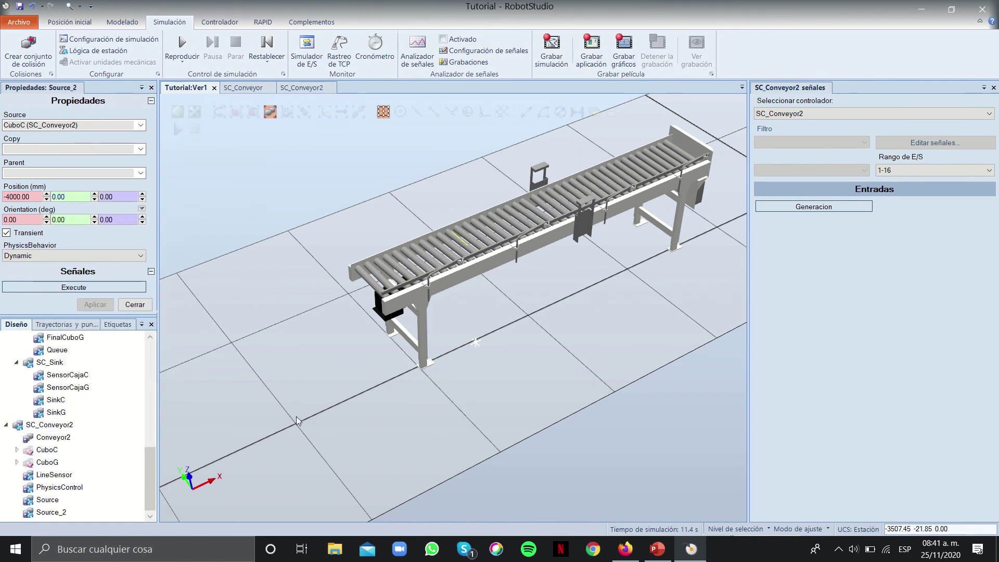
Remove the connection from Generacion to Source_2's Execute in the SC_Conveyor2 design and reposition the LineSensor block below Source
left_click(294, 88)
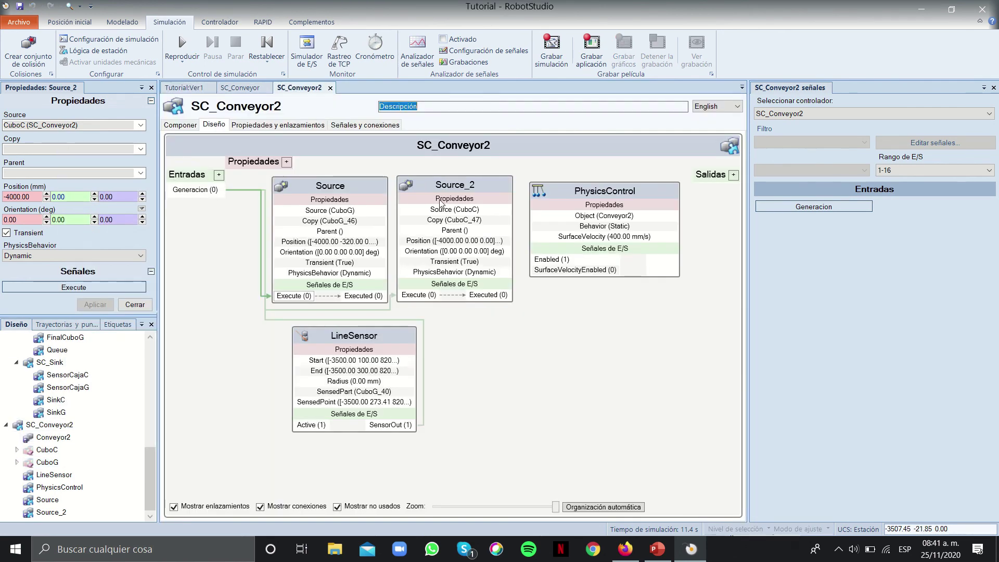
right_click(339, 308)
left_click(344, 345)
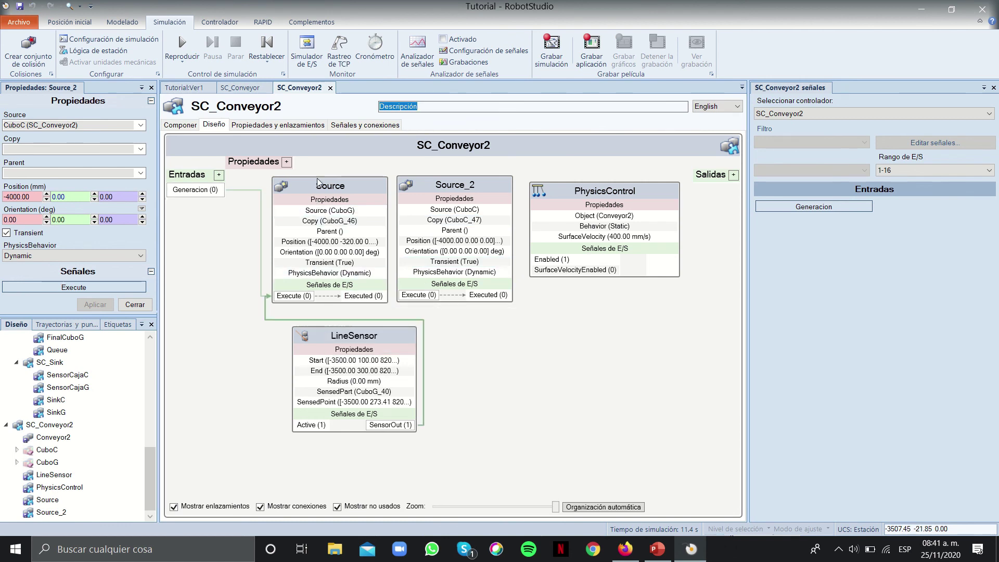
left_click_drag(315, 335, 280, 345)
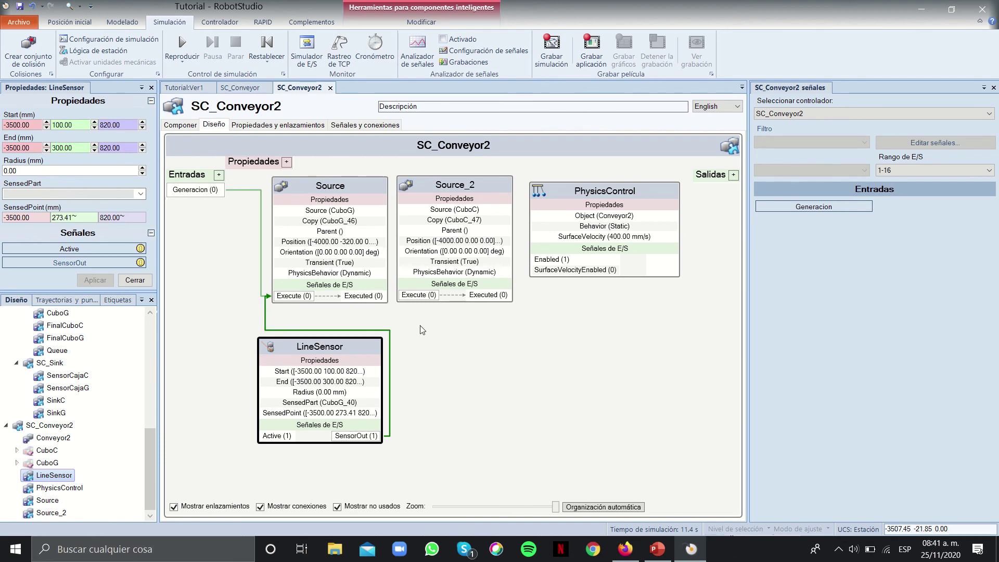
right_click(425, 167)
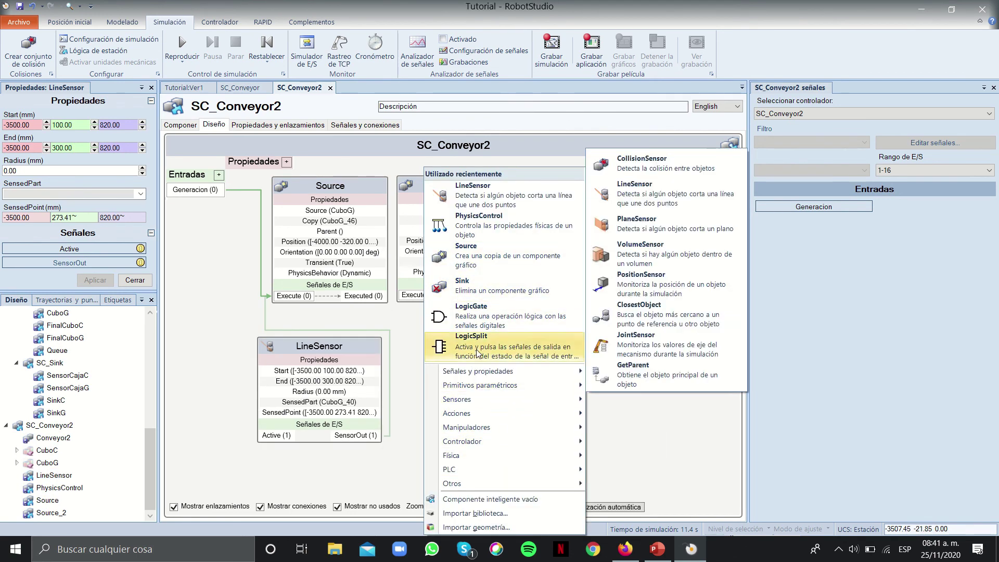
left_click(479, 316)
key("ctrl+z")
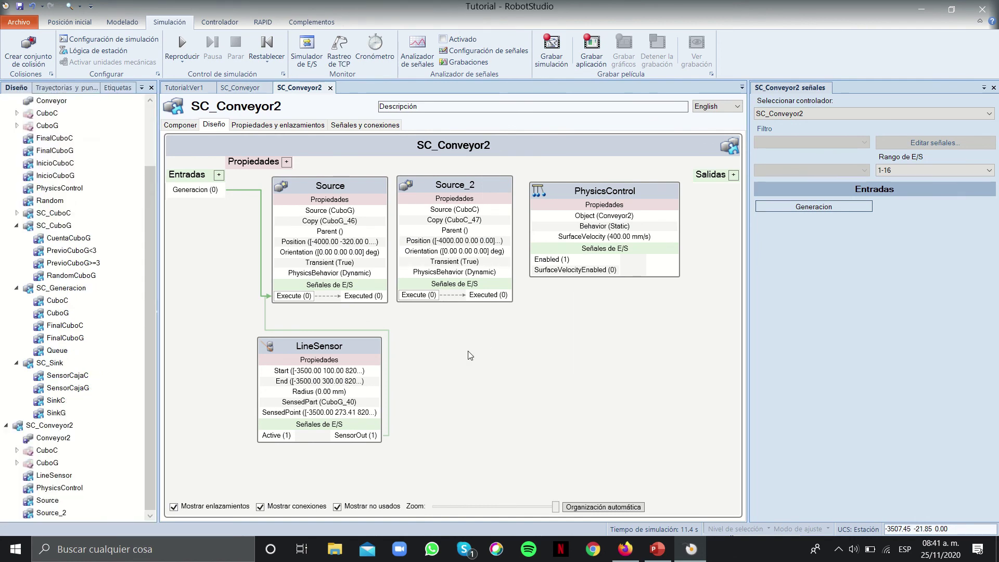
Add a Comparer component to the SC_Conveyor2 design
right_click(470, 354)
mouse_move(499, 371)
left_click(666, 419)
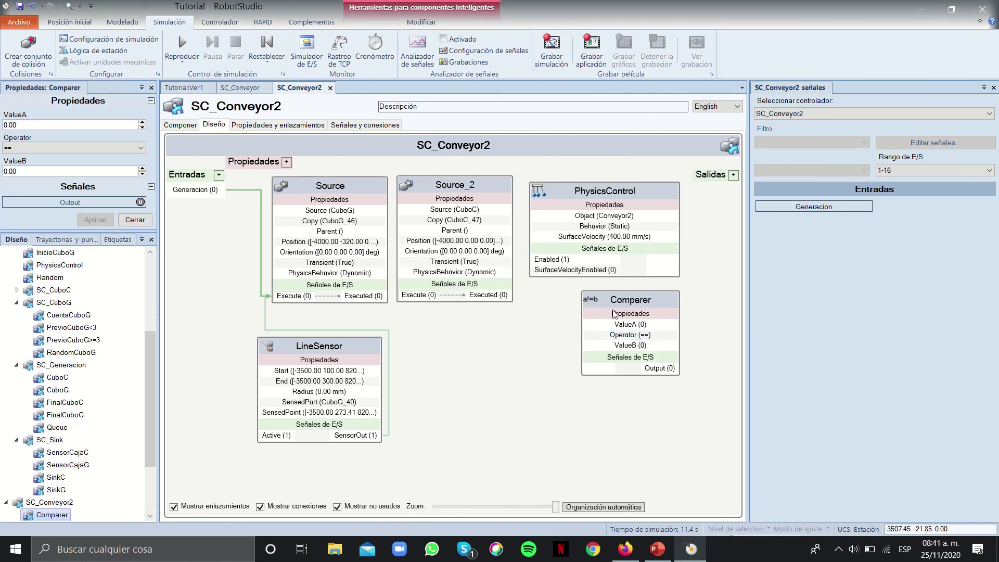
Add a Random component to the SC_Conveyor2 design
right_click(509, 390)
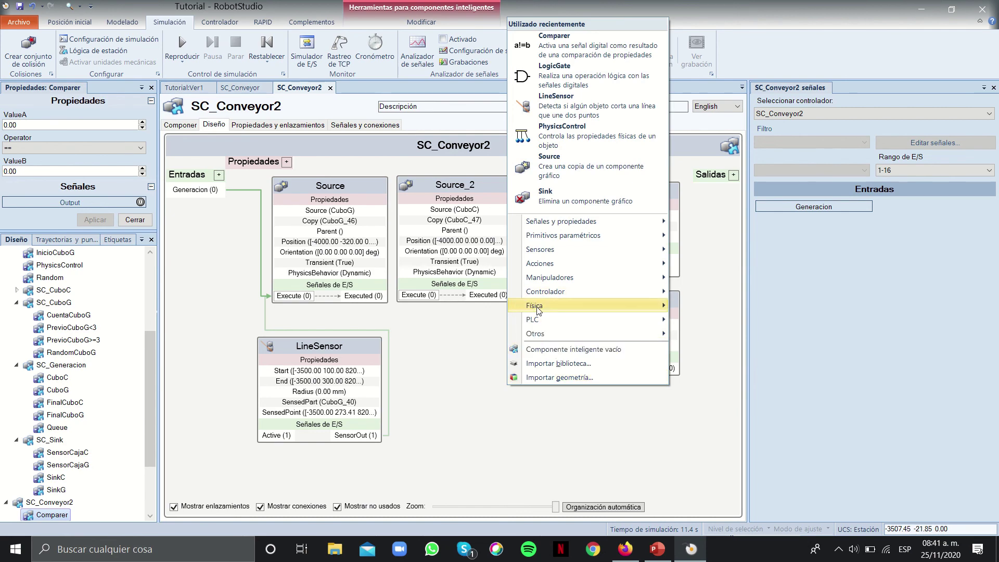
mouse_move(538, 311)
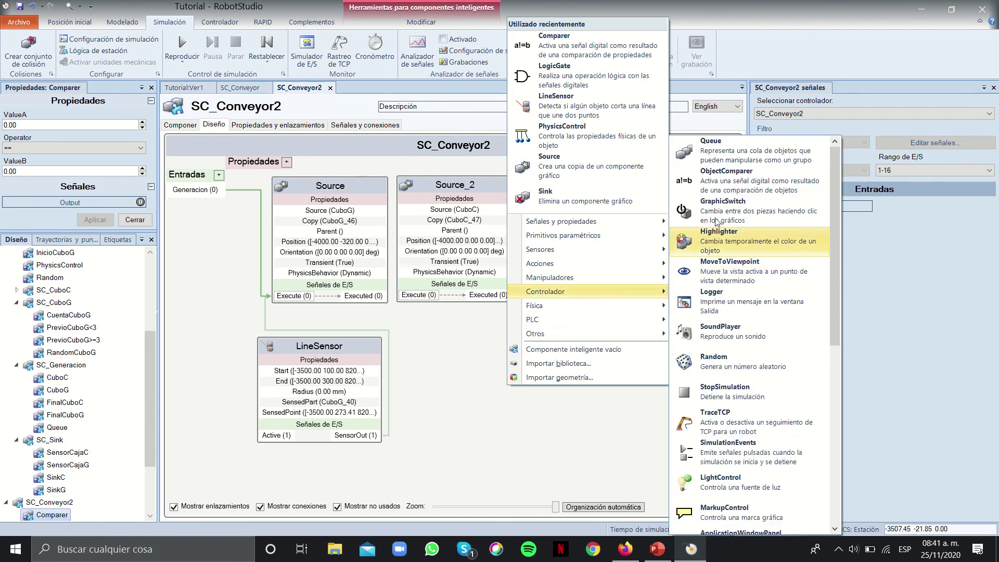
left_click(709, 364)
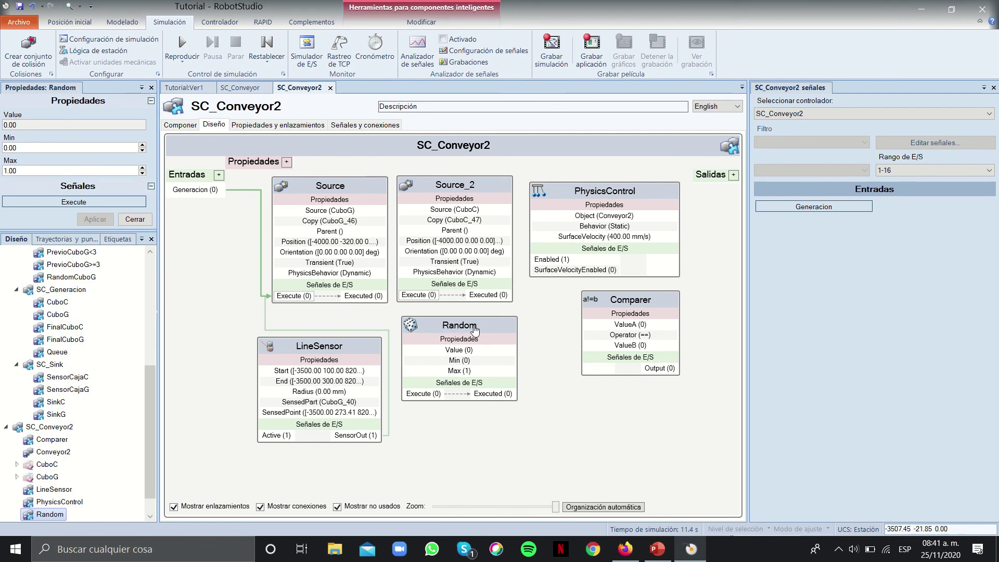
Remove the signal connections to Source's Execute and connect Generacion and the LineSensor's SensorOut to Random's Execute
right_click(354, 330)
left_click(385, 338)
left_click_drag(261, 261, 422, 394)
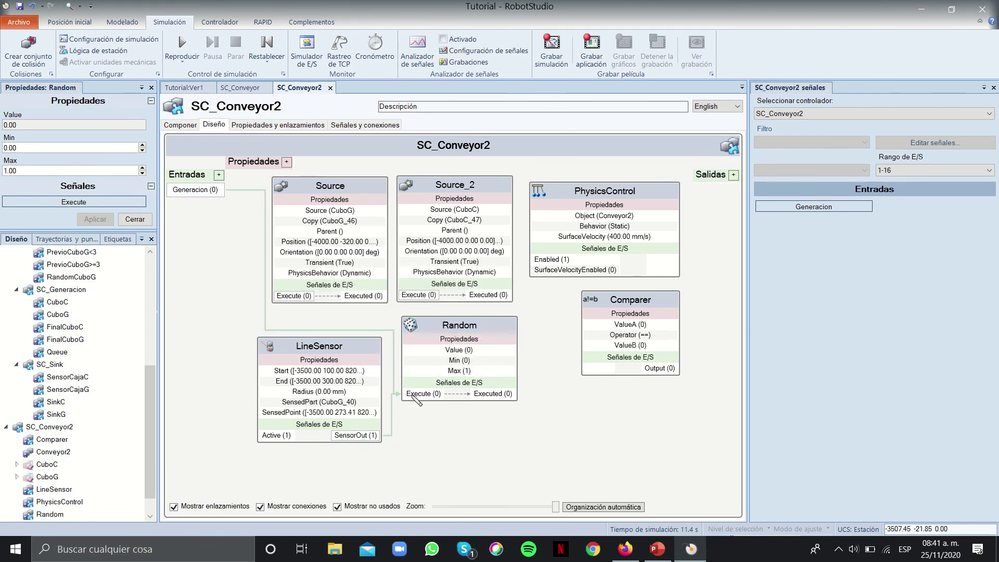
Move the Random block next to the Generacion input and place the Source block below Source_2
left_click_drag(317, 186, 616, 352)
left_click_drag(458, 325, 302, 185)
left_click_drag(360, 174, 366, 173)
left_click_drag(441, 186, 458, 186)
left_click_drag(572, 350, 423, 343)
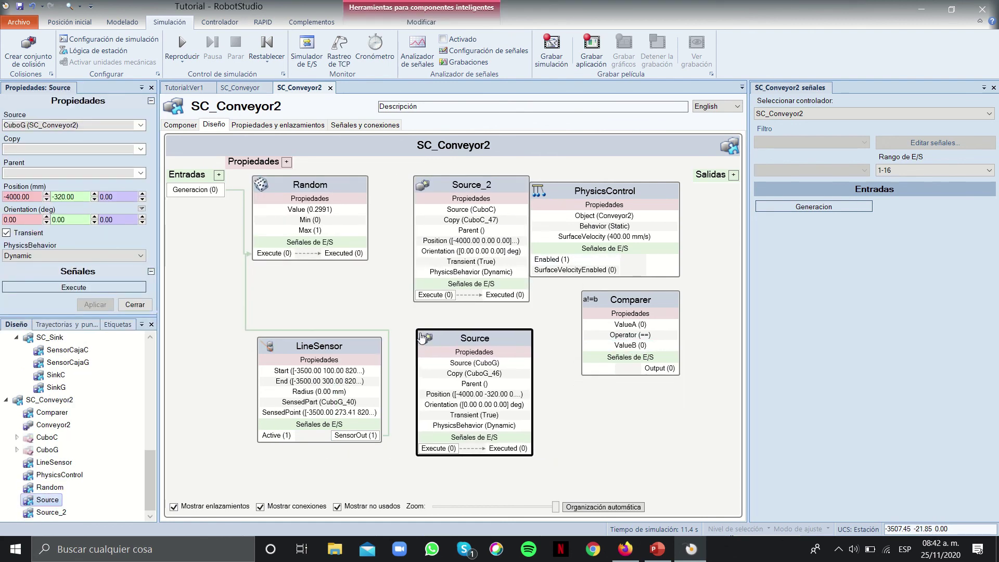
Place the Comparer block between Random and Source_2, spacing out Source_2, Source and PhysicsControl to make room
left_click_drag(643, 296, 401, 202)
left_click_drag(679, 206, 684, 241)
left_click_drag(555, 508, 496, 507)
left_click_drag(459, 201, 498, 202)
left_click_drag(399, 187, 423, 188)
left_click_drag(478, 209, 523, 192)
left_click_drag(414, 272, 458, 271)
left_click_drag(417, 177, 450, 177)
left_click_drag(414, 270, 432, 269)
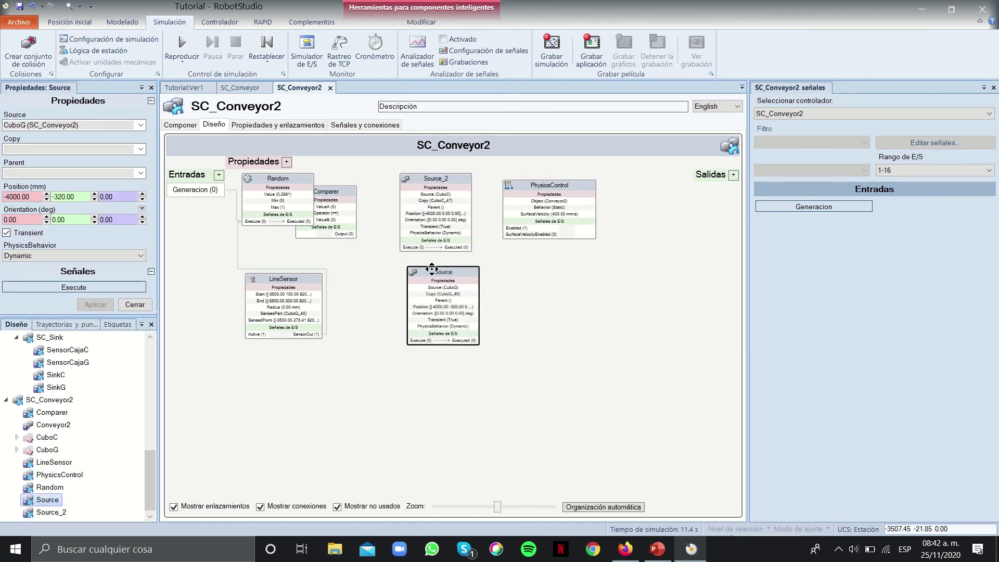
left_click(339, 199)
left_click_drag(346, 191, 383, 181)
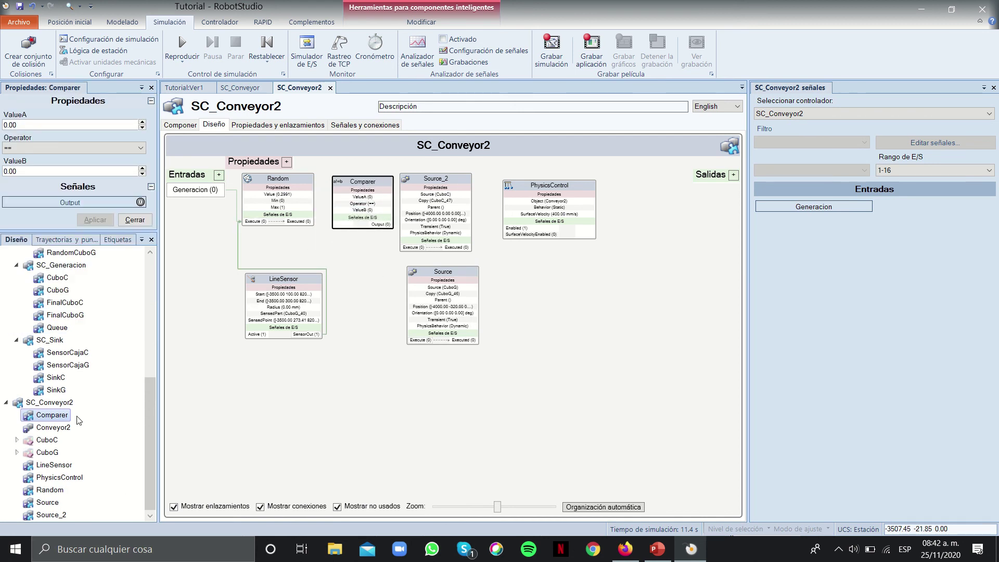
Duplicate the Comparer in SC_Conveyor2, place the copy below it, and link Random's Value to ValueA of both comparers
key("ctrl+v")
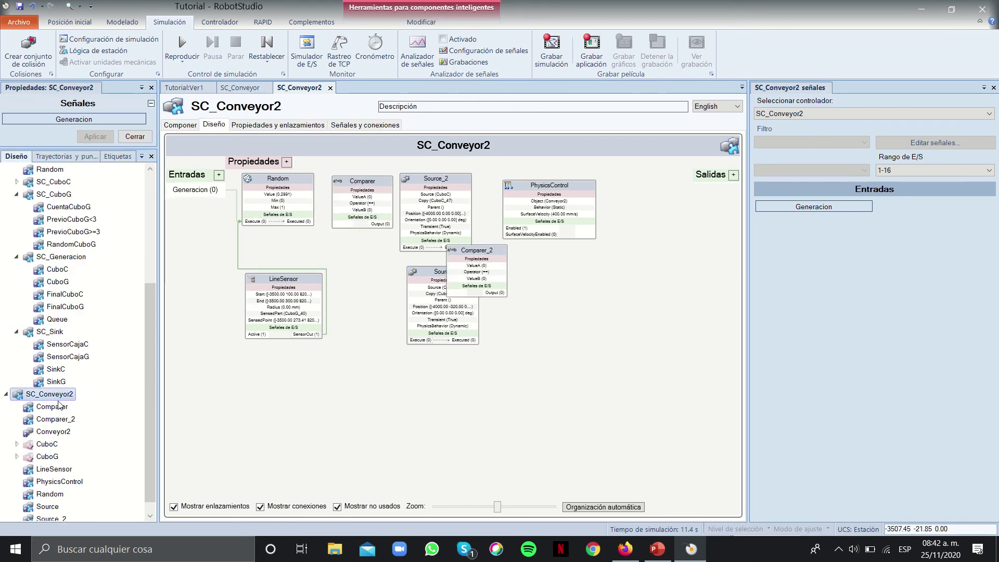
left_click_drag(480, 251, 374, 282)
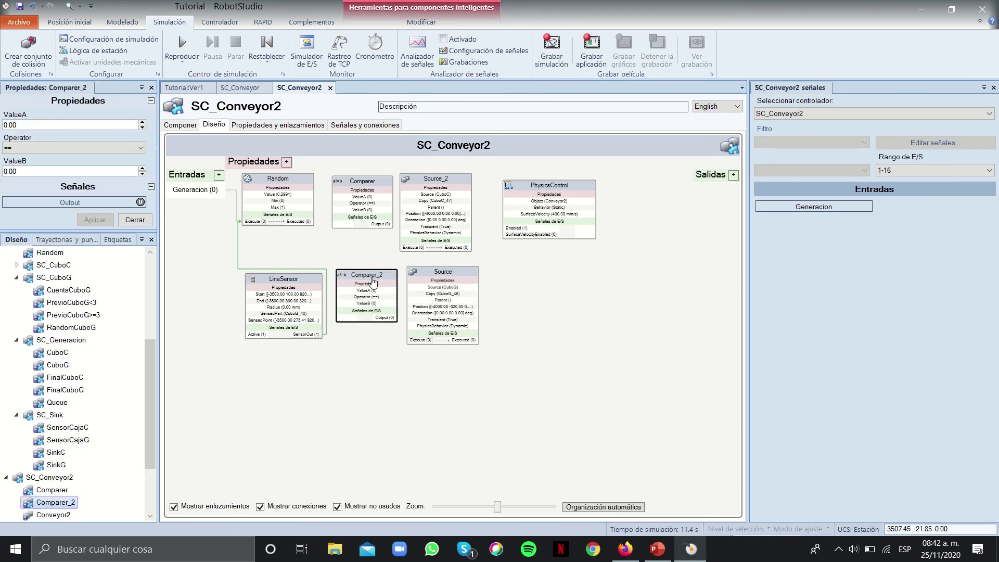
left_click_drag(278, 194, 314, 200)
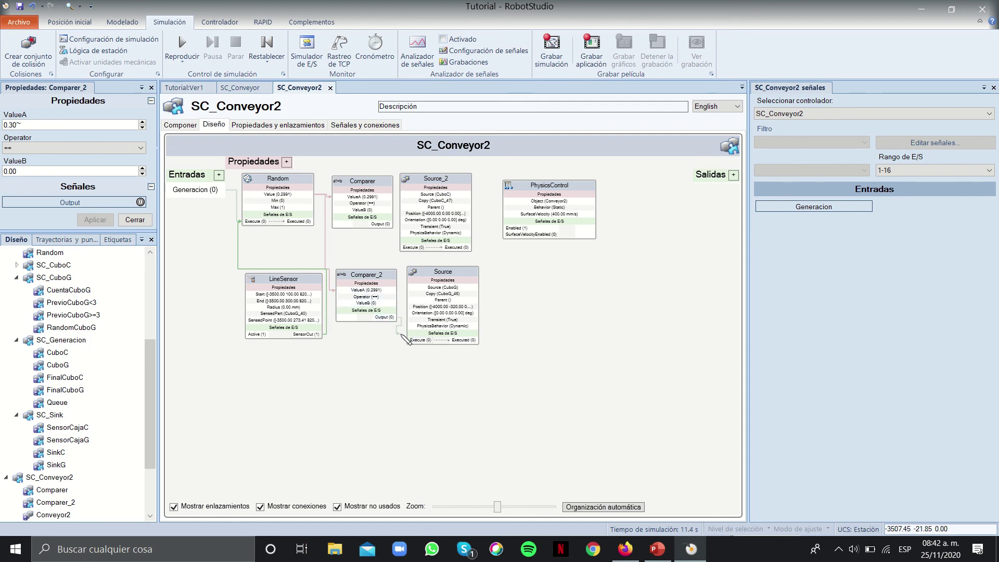
Make room beside the comparers and add two LogicGate components with the AND operator to SC_Conveyor2
left_click_drag(422, 273, 462, 276)
left_click_drag(440, 183, 482, 186)
left_click(181, 125)
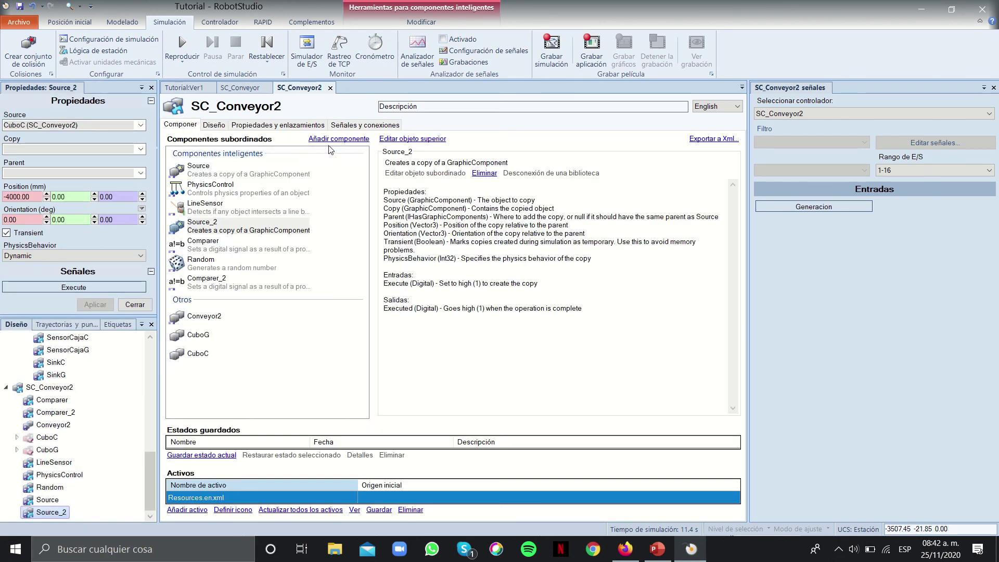
left_click(333, 140)
left_click(415, 185)
left_click(333, 140)
left_click(418, 162)
left_click(208, 126)
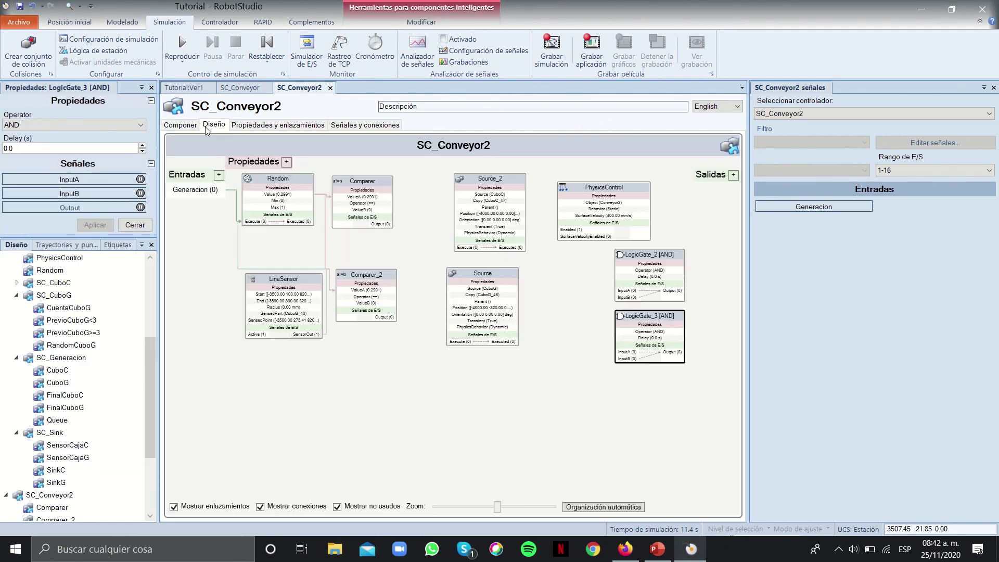
Place one AND gate between Comparer and Source_2 and the other between Comparer_2 and Source, shifting the neighbouring blocks
left_click_drag(632, 254, 420, 204)
left_click(474, 185)
left_click_drag(482, 272, 539, 272)
left_click_drag(470, 178, 497, 178)
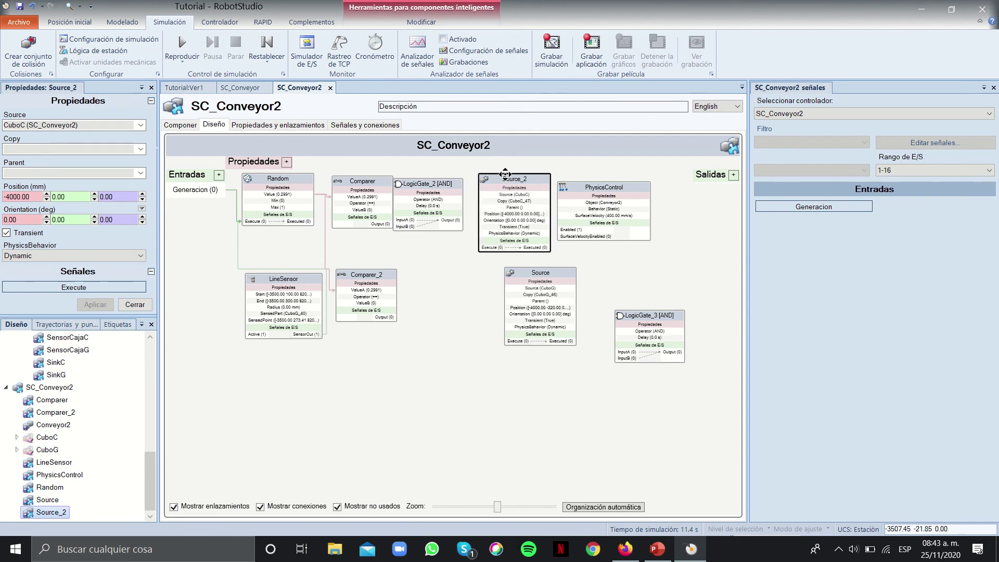
left_click_drag(603, 186, 642, 182)
left_click_drag(543, 273, 525, 274)
left_click_drag(634, 318, 421, 271)
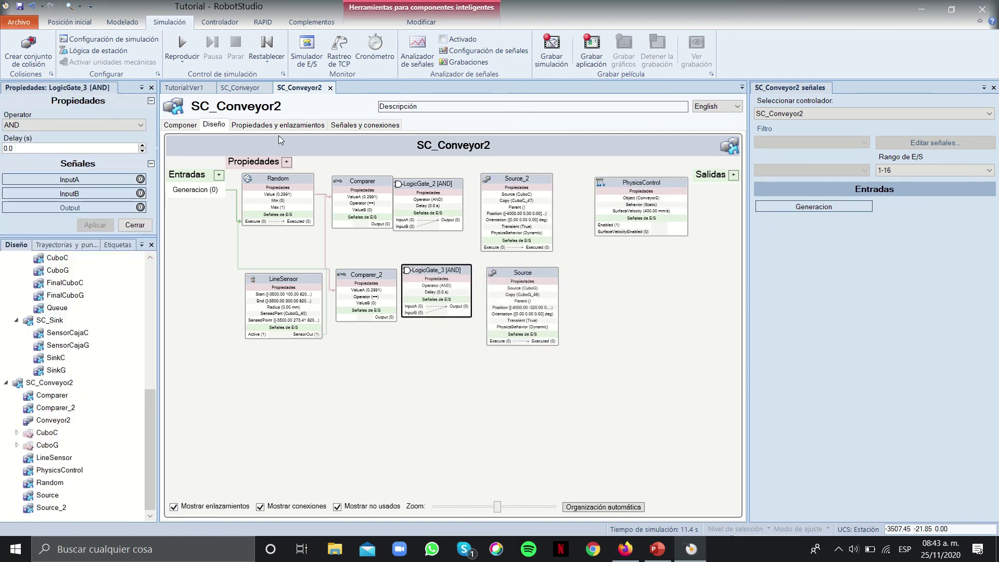
Open SC_CuboG from the SC_Conveyor design and examine how its comparers feed the AND gates
left_click(241, 88)
scroll(493, 501, "up", 3)
left_click_drag(492, 497, 536, 497)
right_click(460, 215)
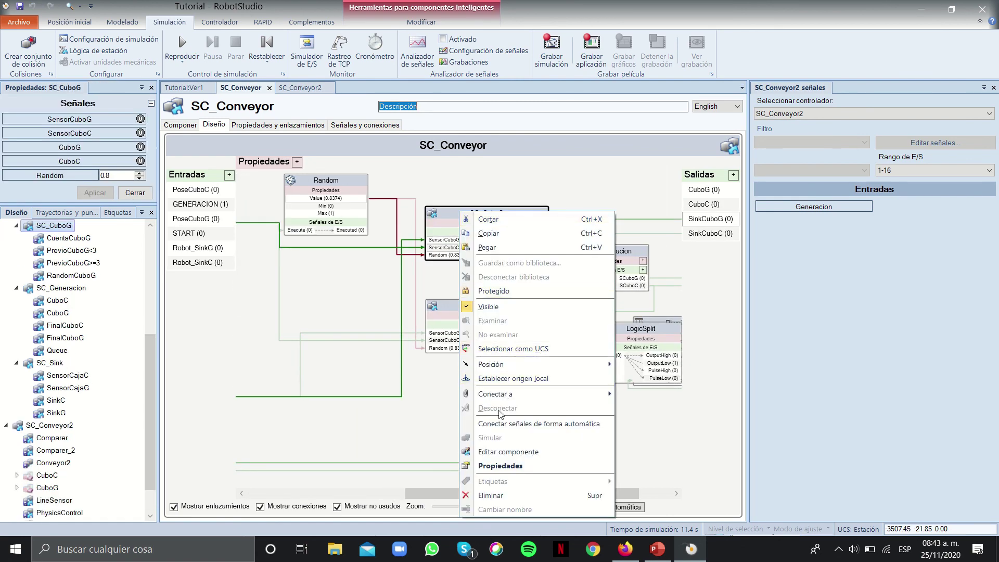
left_click(546, 451)
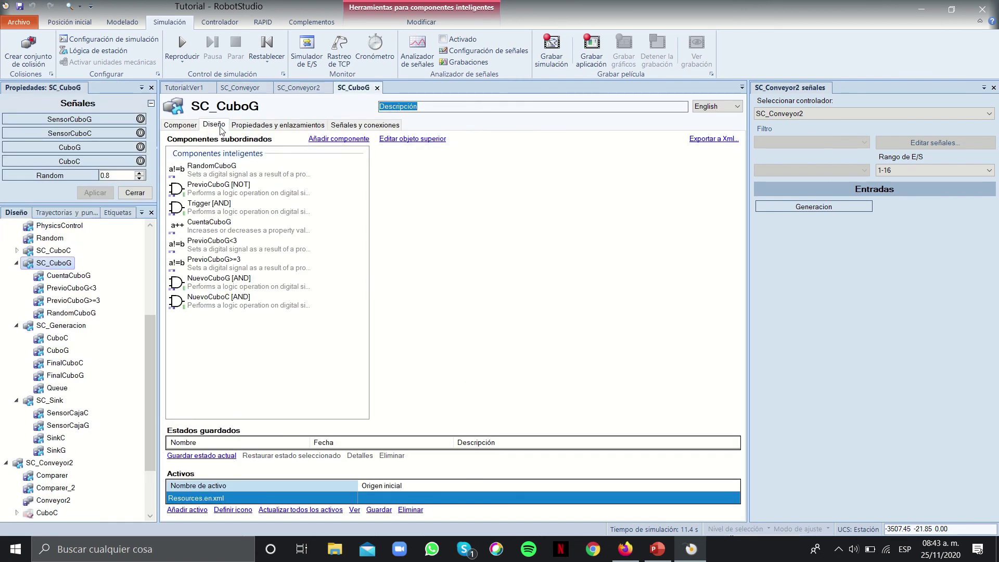
left_click(214, 125)
left_click_drag(446, 492, 648, 490)
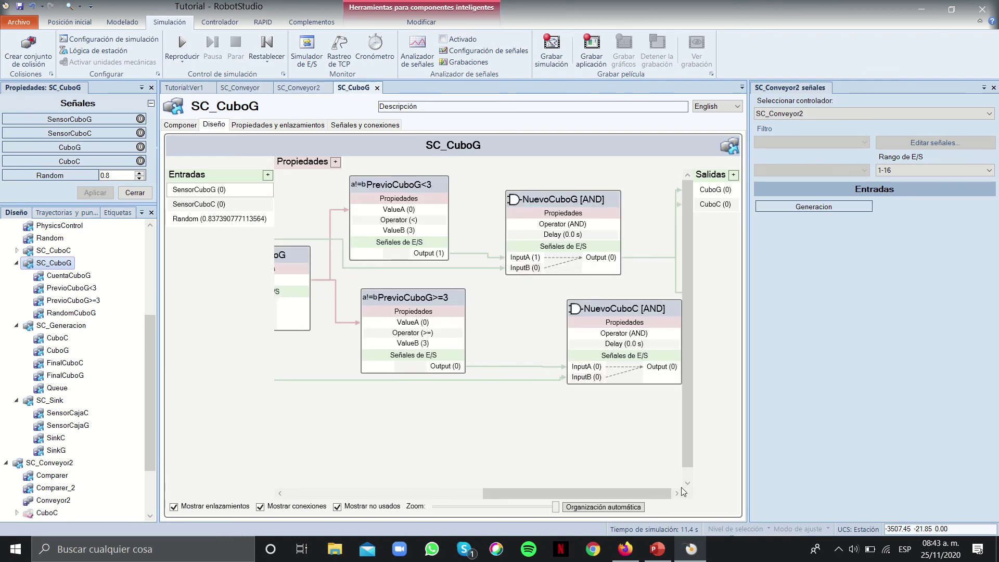
left_click(248, 89)
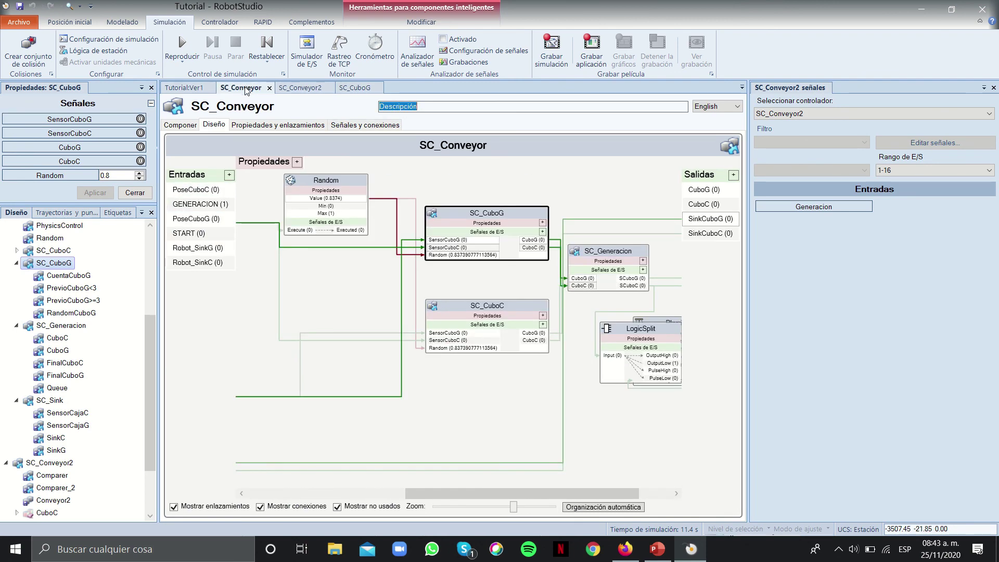
In SC_Conveyor2, connect each comparer's Output to InputA of its AND gate and the LineSensor's SensorOut to InputB of both gates
left_click(299, 88)
left_click_drag(407, 273, 417, 275)
left_click_drag(412, 193, 426, 190)
left_click_drag(384, 224, 311, 334)
left_click_drag(425, 308, 401, 319)
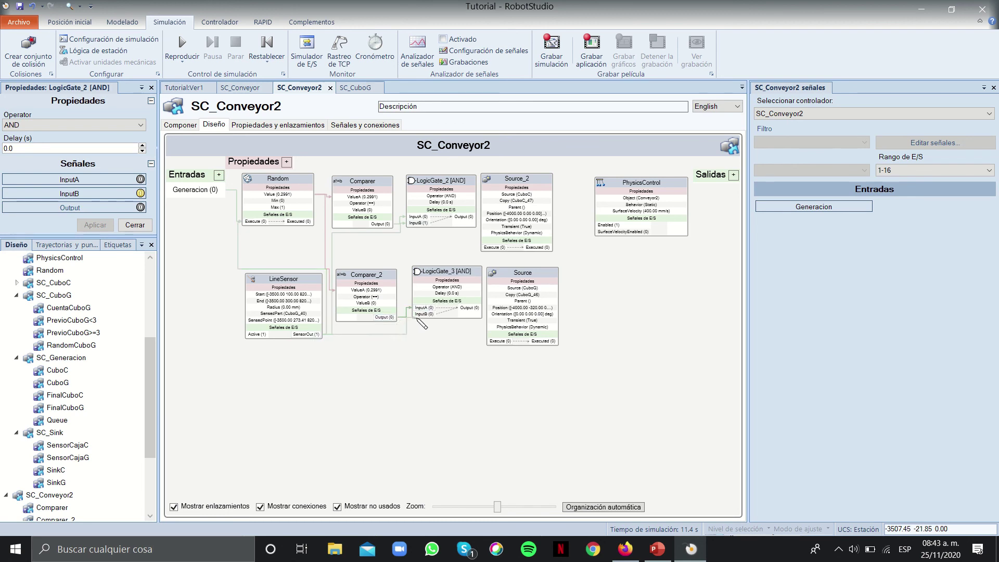
mouse_move(418, 323)
left_mouse_down()
mouse_move(325, 336)
mouse_move(428, 315)
left_mouse_up()
Connect LogicGate_2's Output to Source_2's Execute and LogicGate_3's Output to Source's Execute
left_click_drag(497, 275, 509, 275)
left_click_drag(493, 202, 508, 247)
left_click_drag(482, 311, 495, 344)
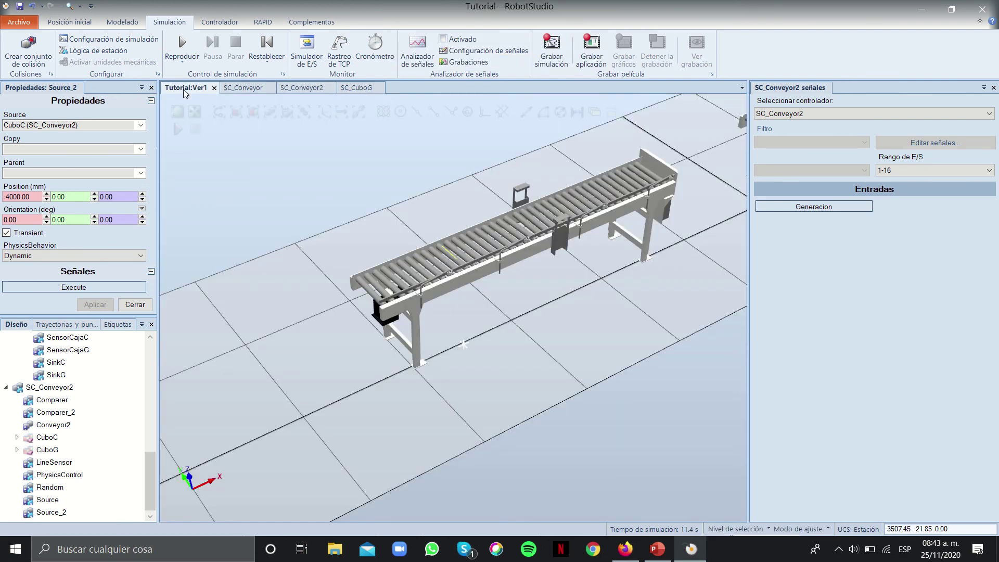
Run the simulation in the station view and trigger Generacion to test cube creation
left_click(185, 87)
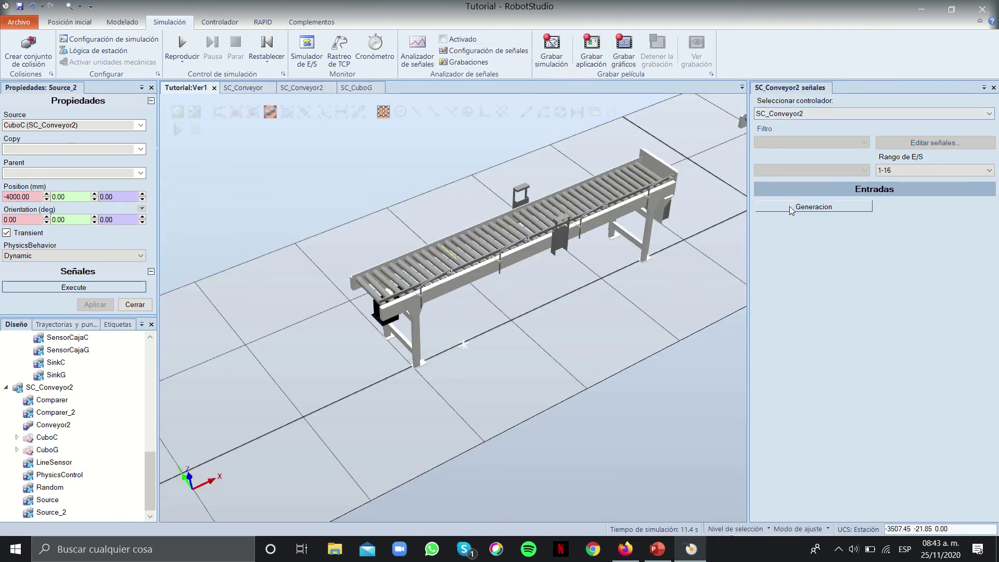
left_click(182, 47)
left_click(820, 209)
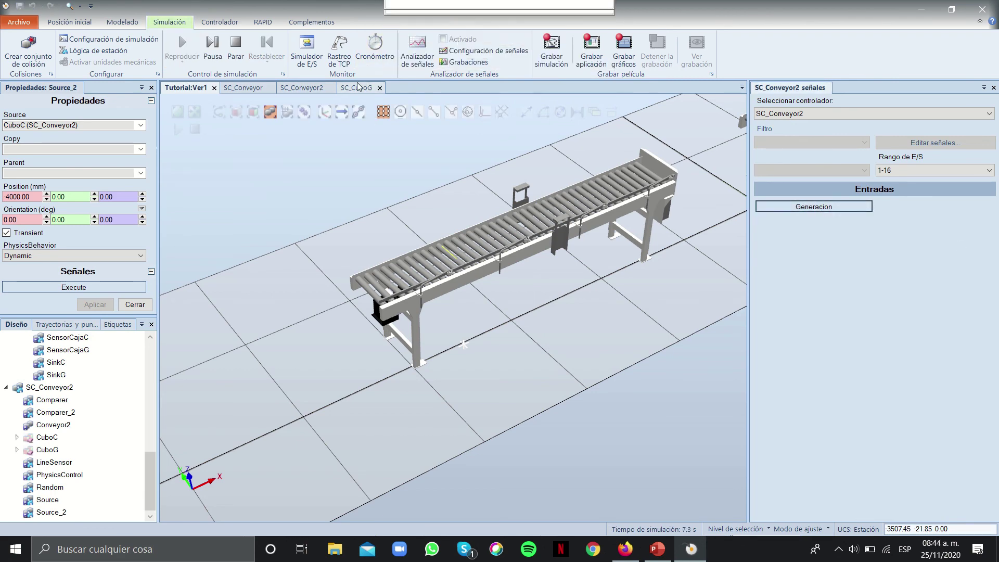
Stop the simulation and, using SC_CuboG's logic as reference, connect Generacion to InputB of both AND gates in SC_Conveyor2
left_click(358, 88)
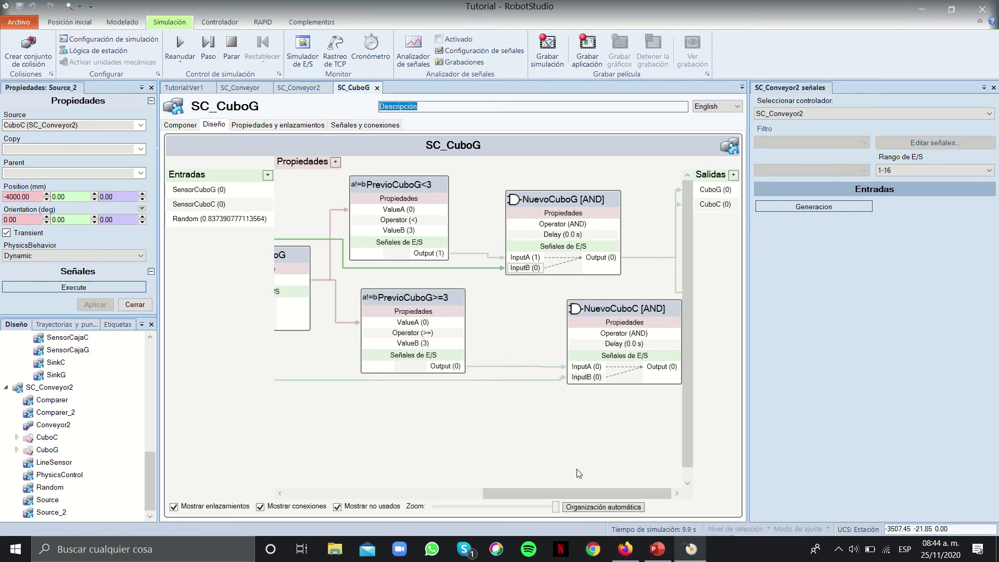
left_click_drag(529, 490, 504, 489)
left_click(235, 47)
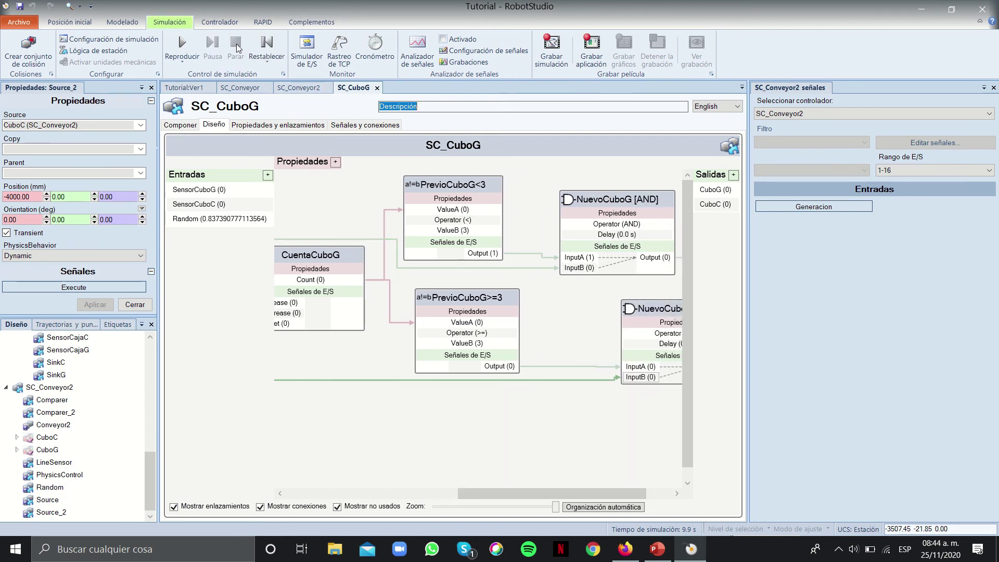
scroll(583, 492, "left", 5)
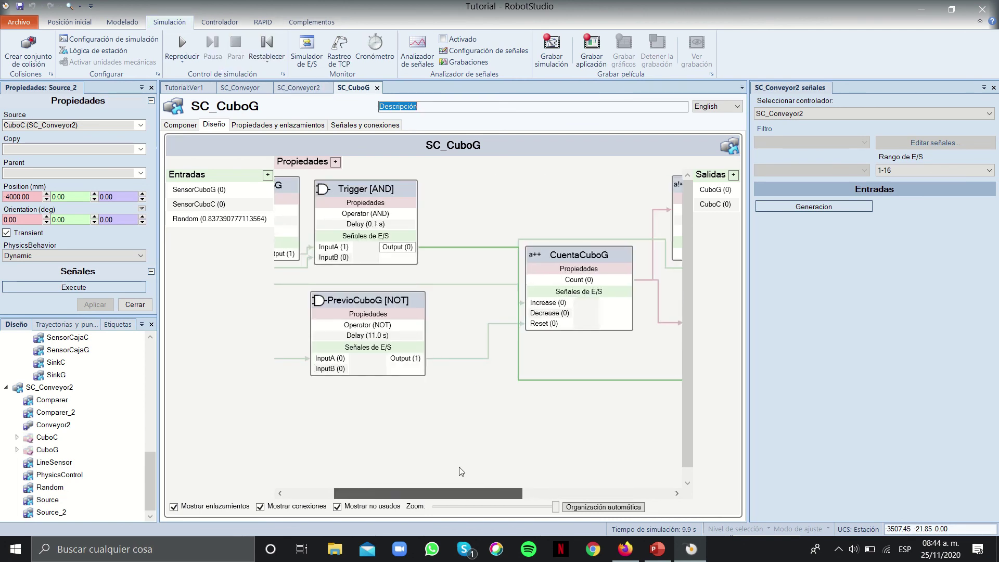
key("ctrl+Tab")
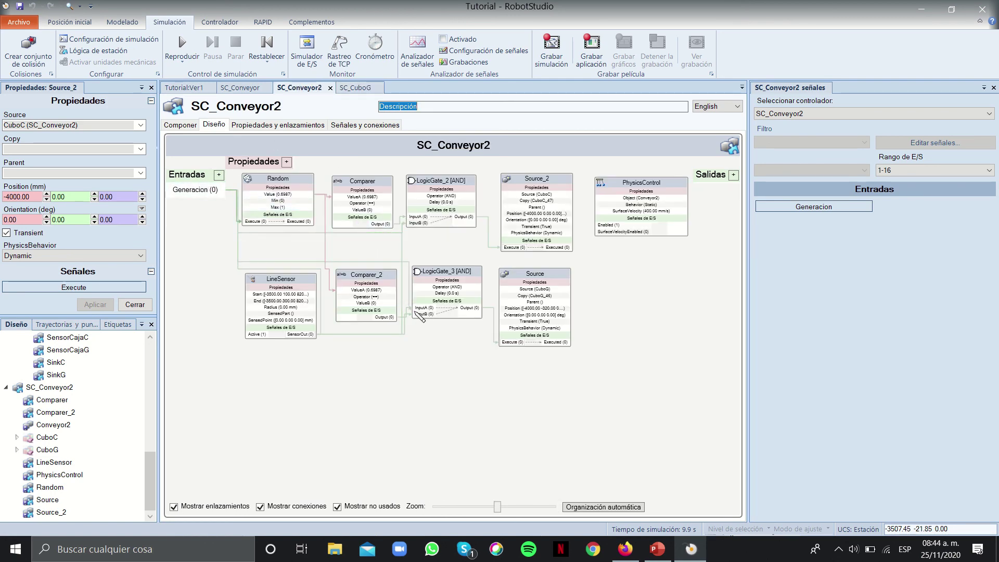
Run the simulation again and trigger Generacion repeatedly, checking the random value and gate signals in the SC_Conveyor2 design
left_click(189, 88)
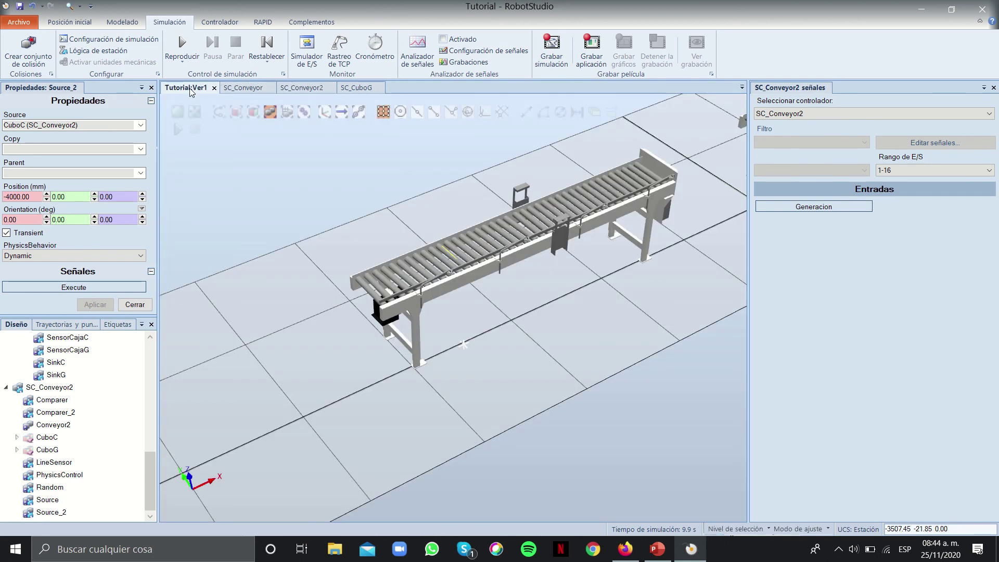
left_click(182, 48)
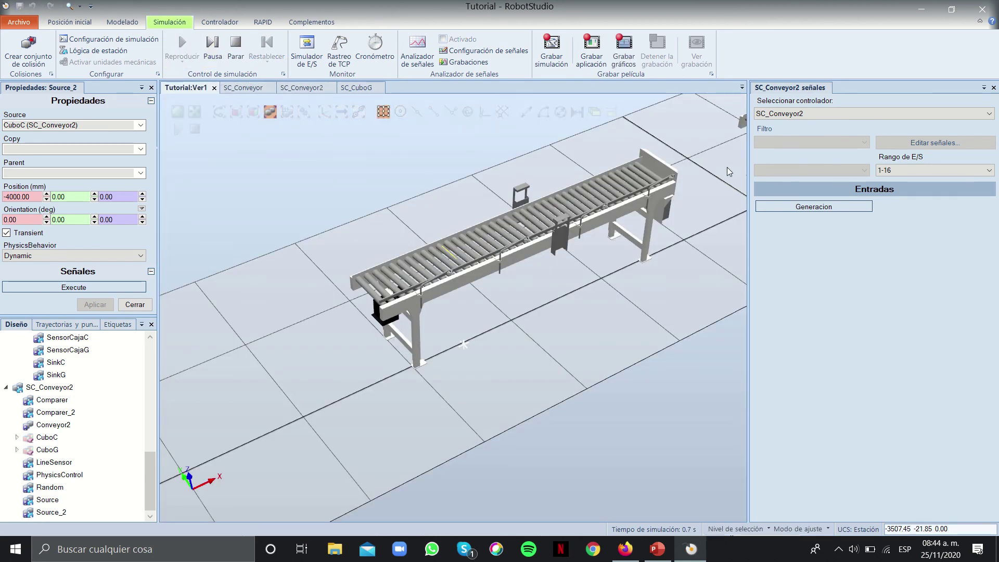
left_click(770, 209)
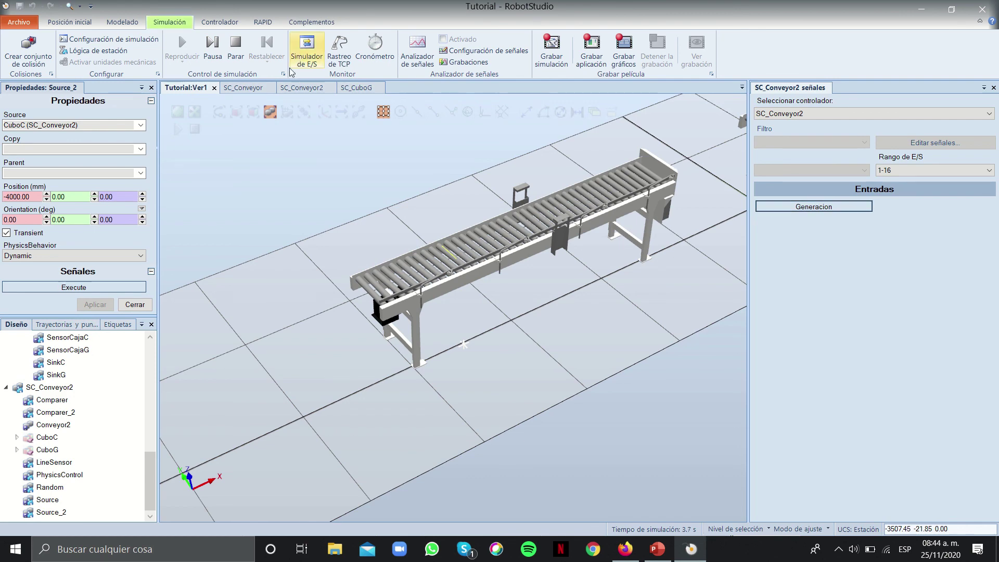
left_click(356, 87)
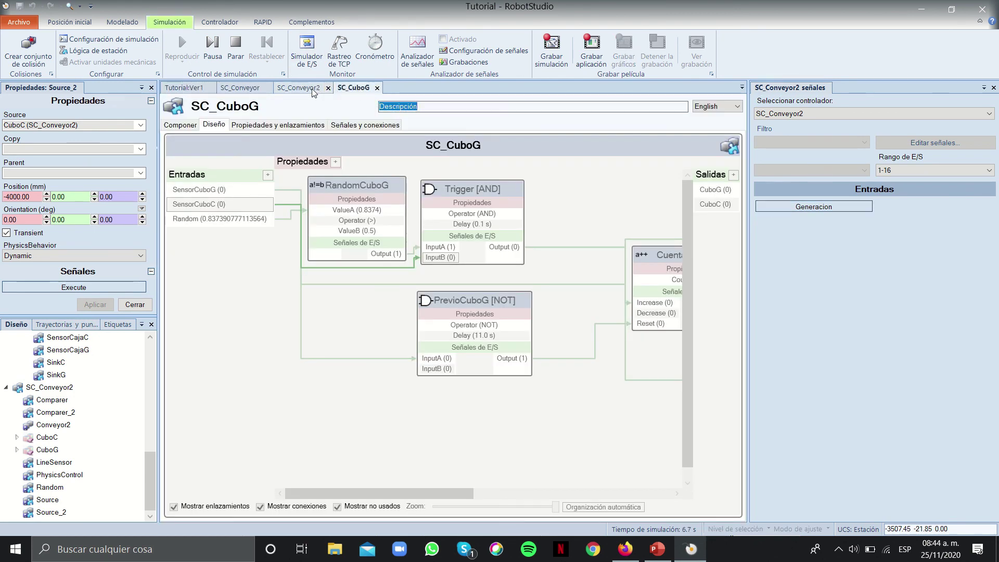
left_click(299, 88)
left_click(787, 208)
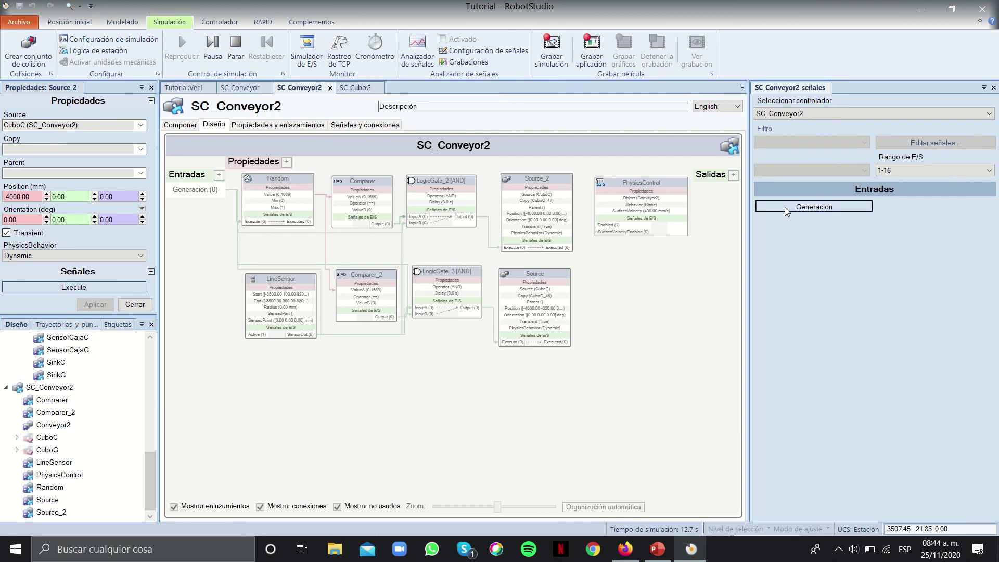
left_click(787, 208)
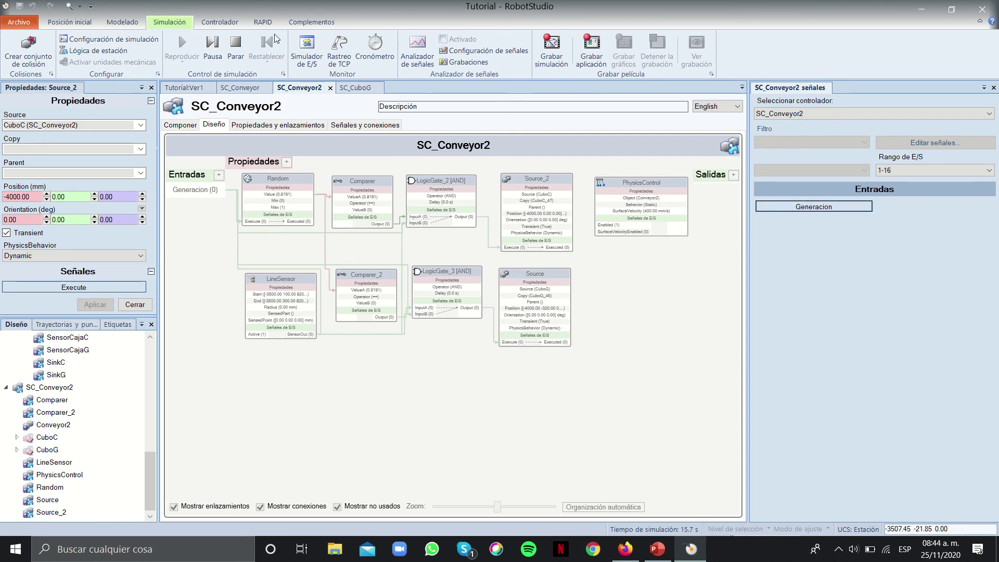
Stop the simulation and set the Comparer block's operator to > with ValueB 0.5
left_click(237, 48)
left_click(339, 187)
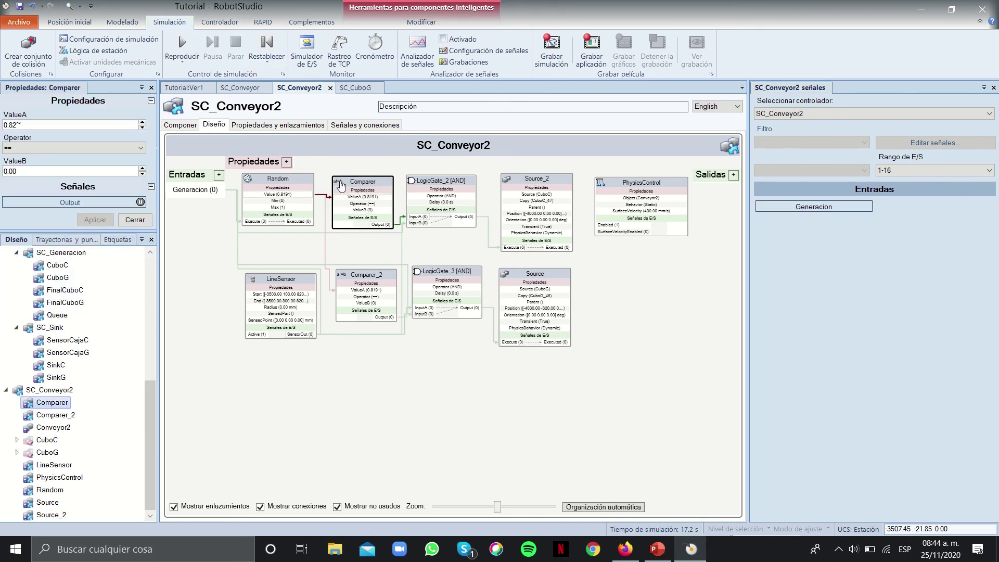
left_click(81, 148)
left_click(15, 158)
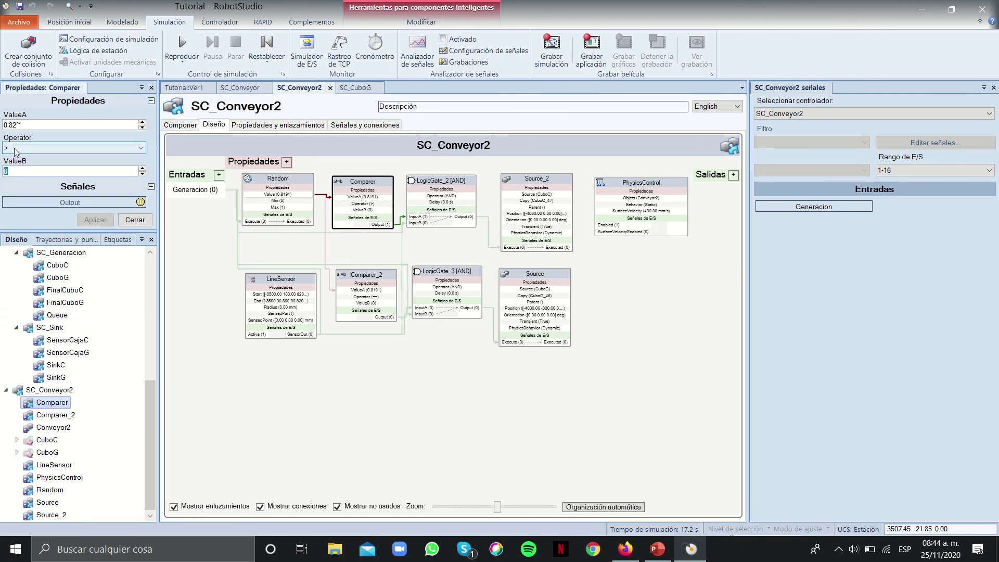
key("Return")
Set the Comparer_2 block's operator to <= with ValueB 0.5
left_click(365, 275)
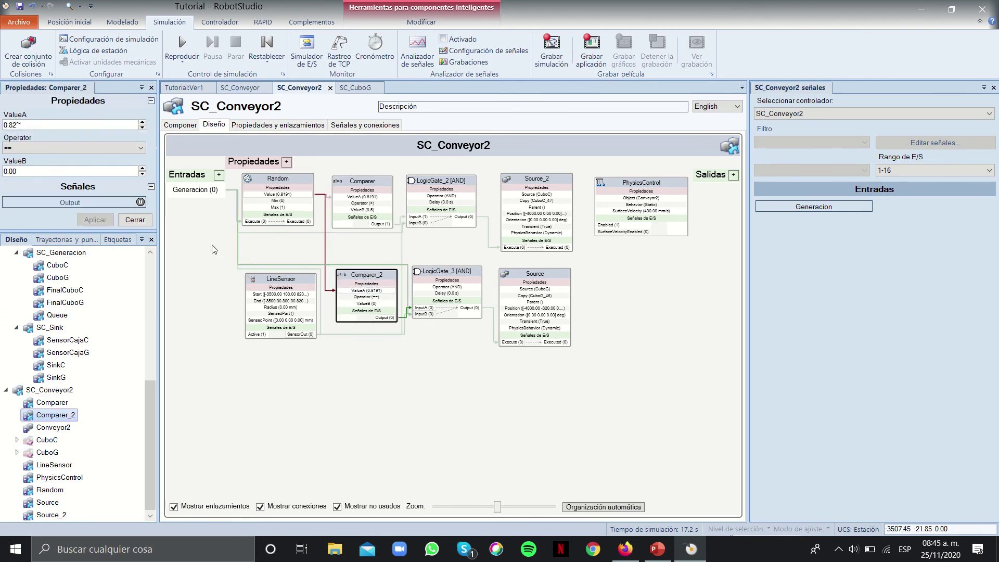
left_click(105, 145)
left_click(37, 204)
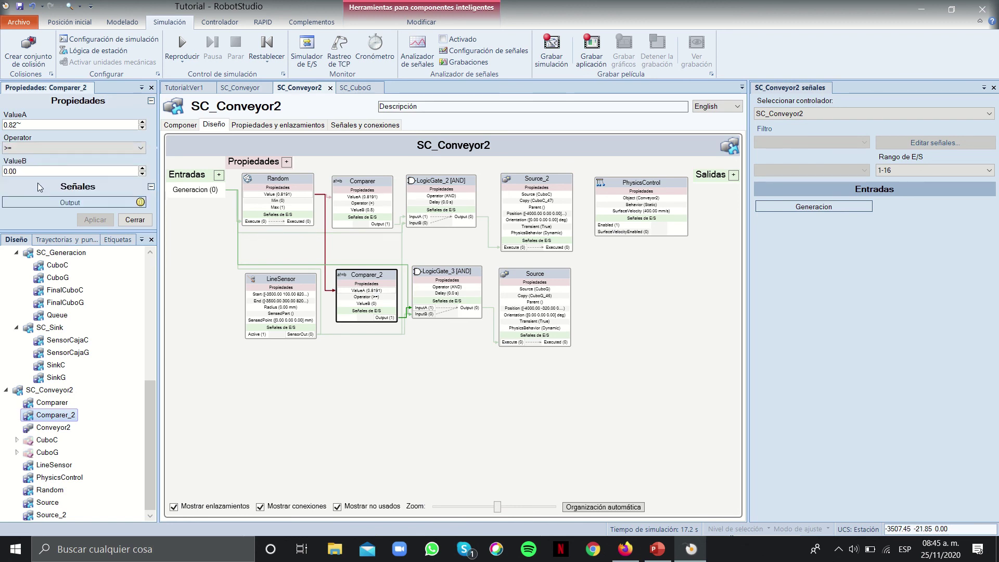
left_click(73, 148)
left_click(31, 202)
Run the simulation in the station view, trigger the Generacion input, and stop it once the boxes have travelled along the conveyor
left_click(188, 87)
left_click(186, 45)
left_click(839, 207)
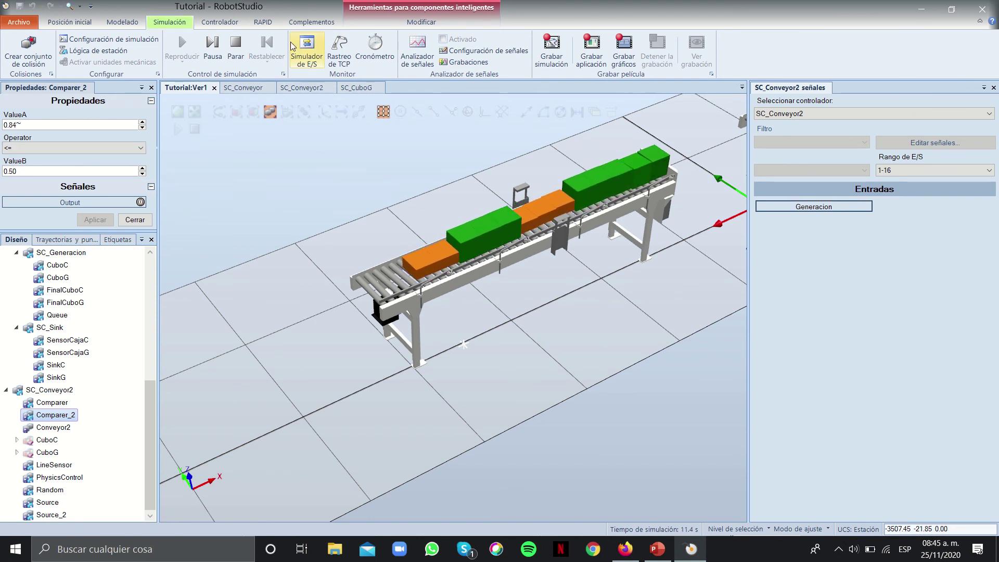
left_click(242, 44)
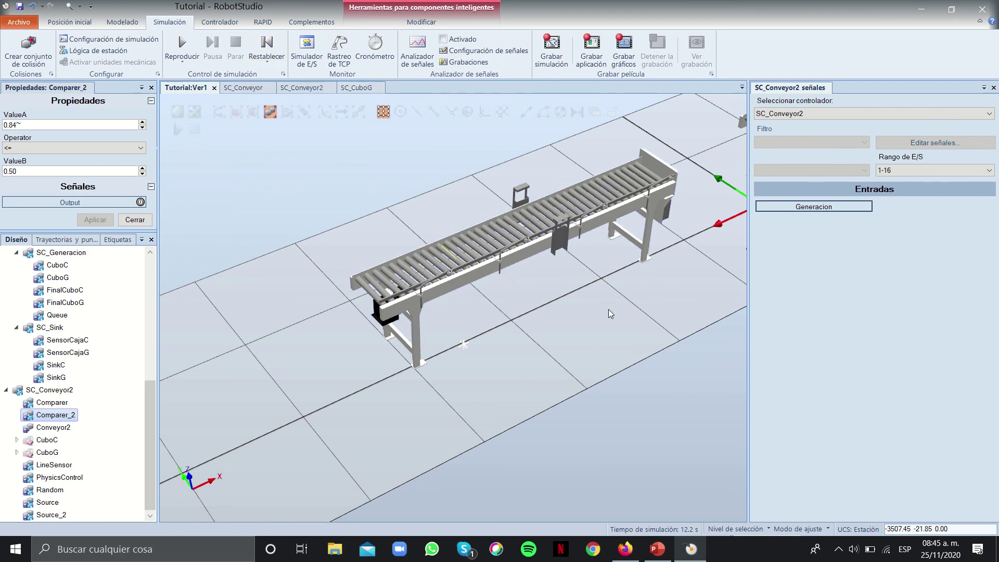
mouse_move(536, 13)
left_click_drag(542, 290, 61, 391, "ctrl+shift")
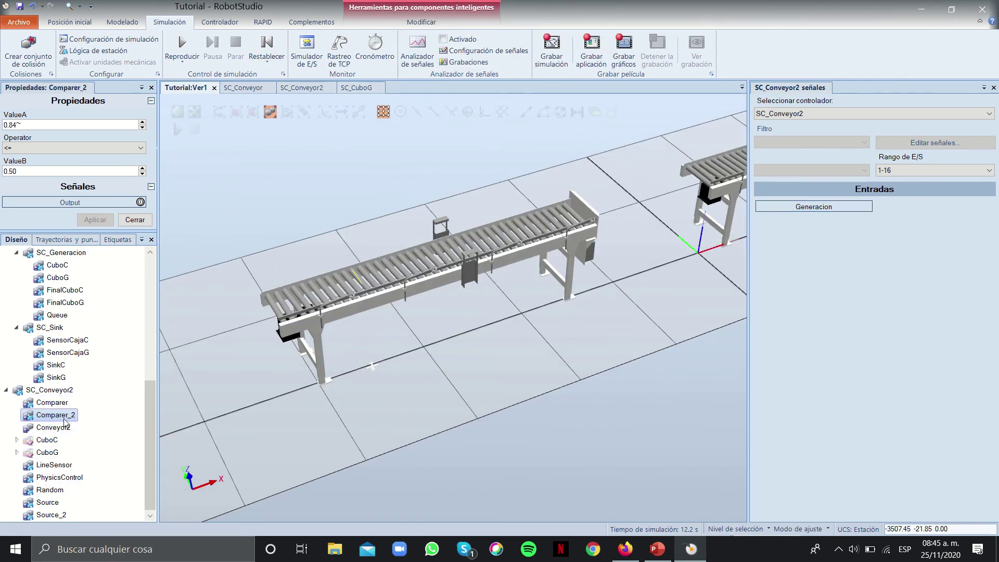
left_click(356, 87)
left_click_drag(404, 489, 645, 491)
In the SC_Conveyor2 design diagram, move the PhysicsControl block farther right to free space beside the two Source blocks
left_click(298, 87)
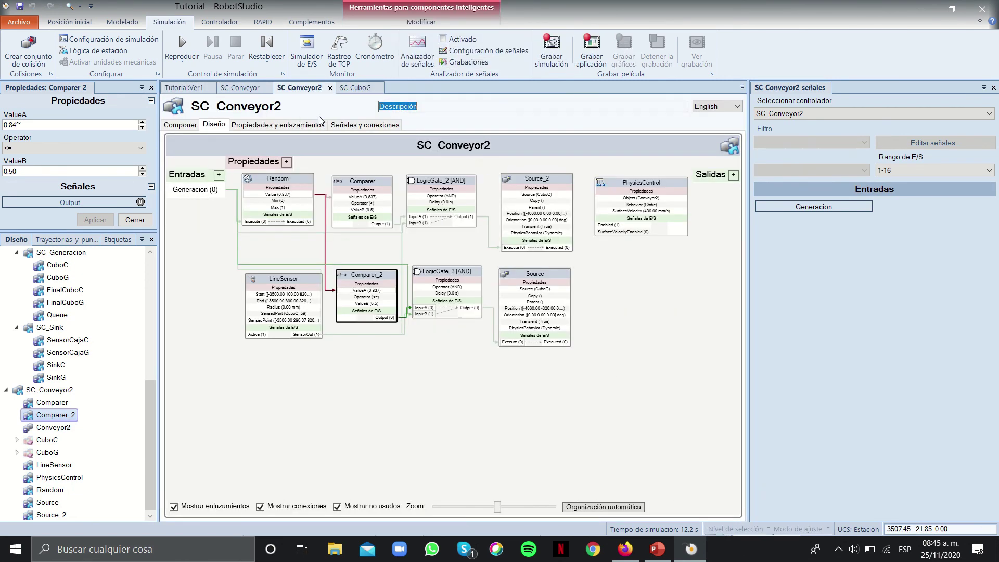
left_click_drag(497, 508, 457, 507)
left_click(474, 192)
left_click_drag(474, 193, 554, 197)
left_click_drag(462, 512, 482, 507)
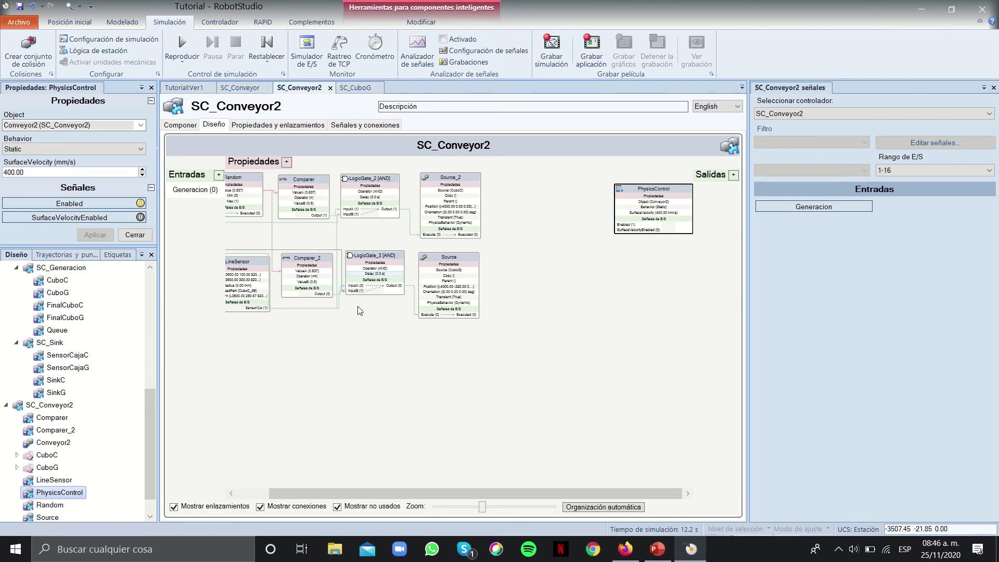
Add a Queue component to SC_Conveyor2 beside the Source blocks
right_click(315, 167)
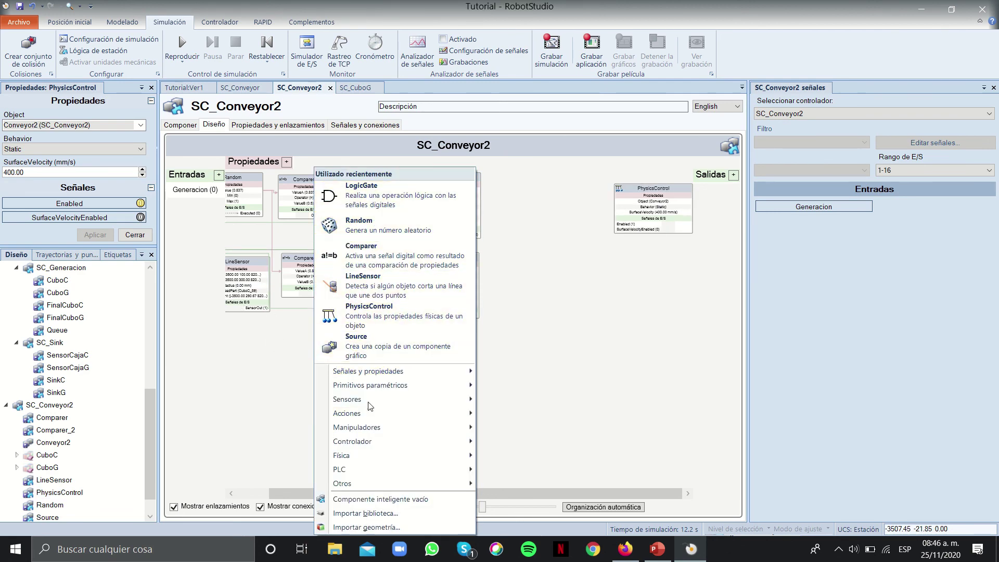
mouse_move(359, 473)
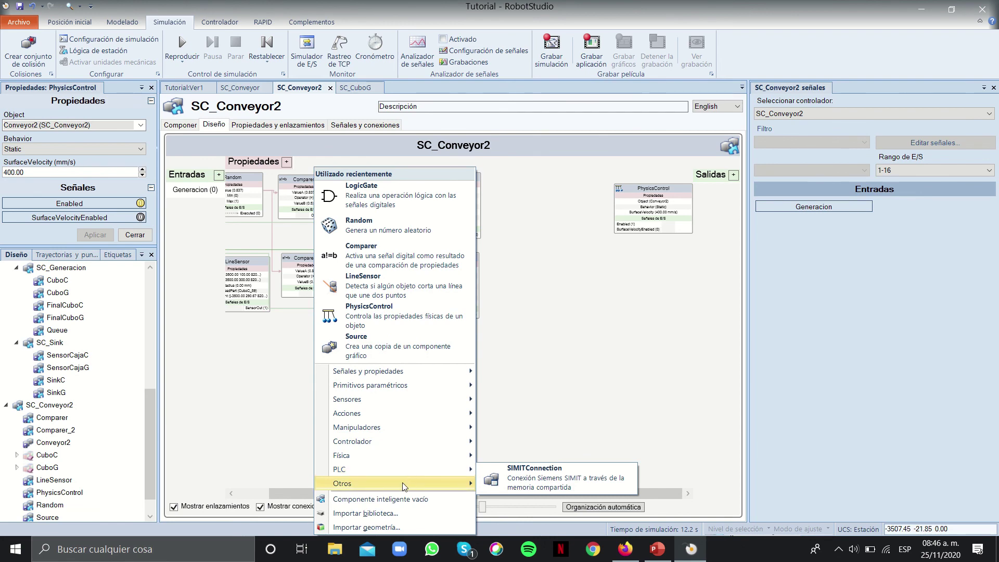
mouse_move(406, 483)
left_click(553, 104)
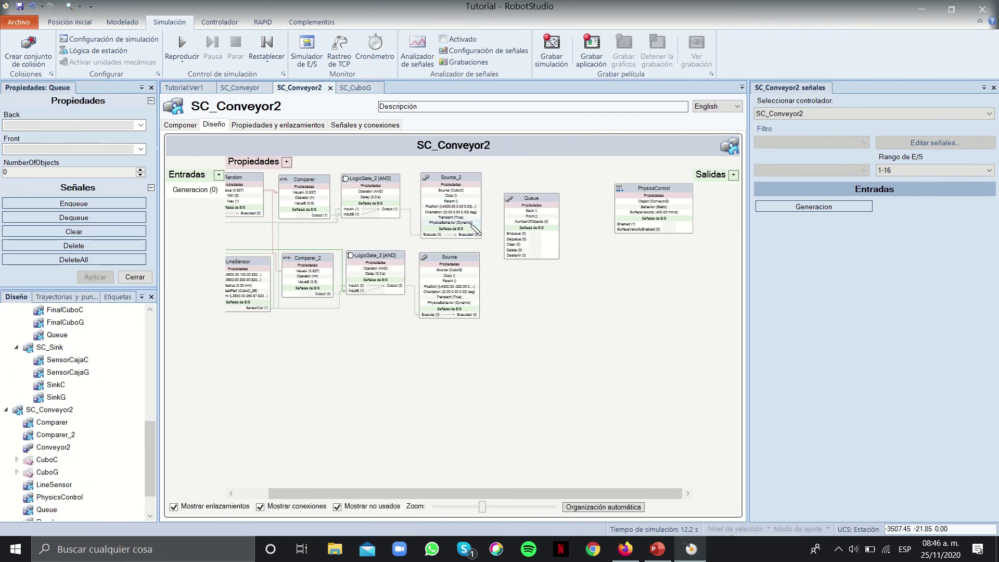
Link the Copy property of Source_2 and Source to the Queue's Back, and their Executed signals to Enqueue
left_click_drag(478, 197, 514, 211)
left_click_drag(475, 275, 509, 234)
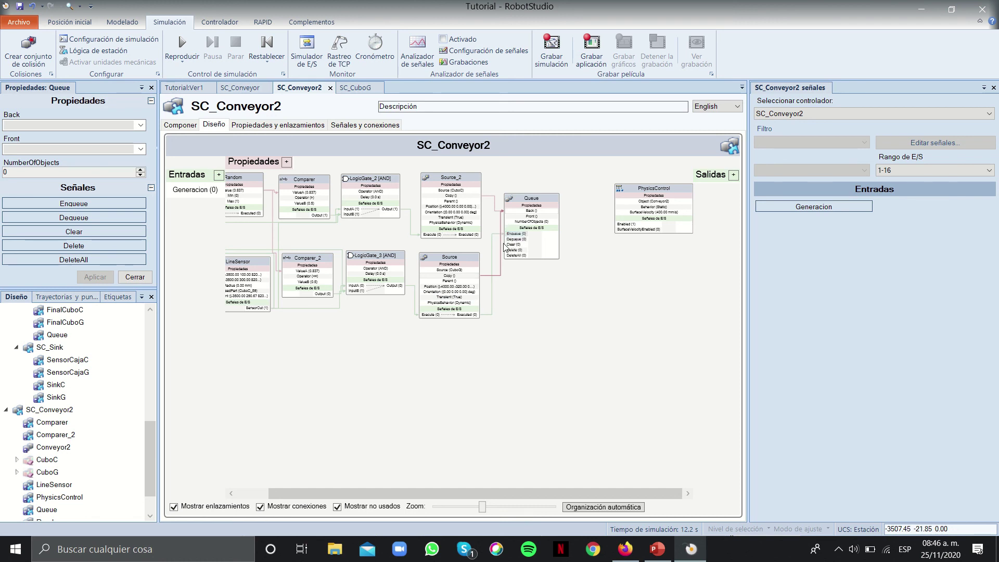
left_click(522, 203)
left_click_drag(477, 235, 515, 237)
left_click(516, 202)
Duplicate the LineSensor component within SC_Conveyor2
left_click(270, 333)
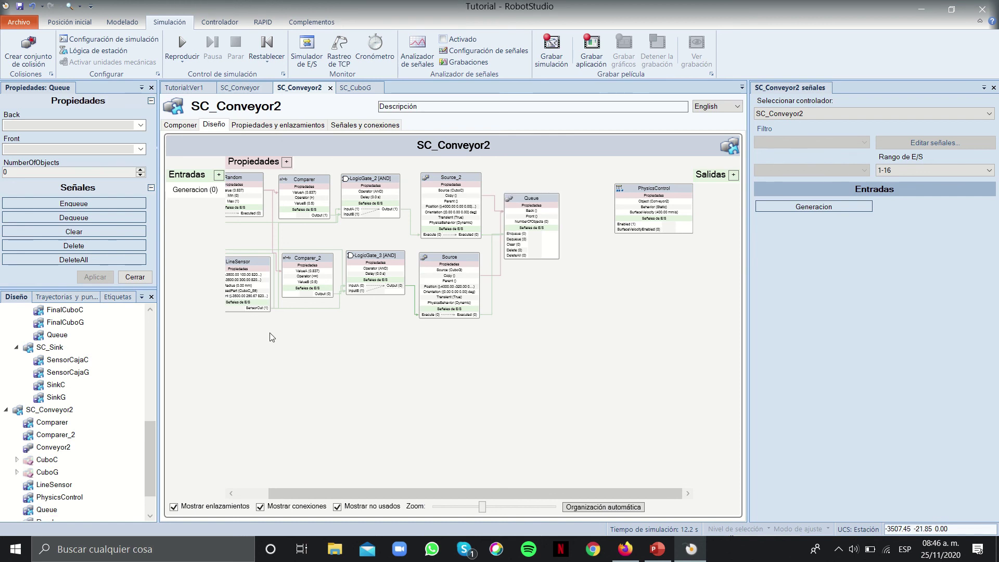
left_click(243, 265)
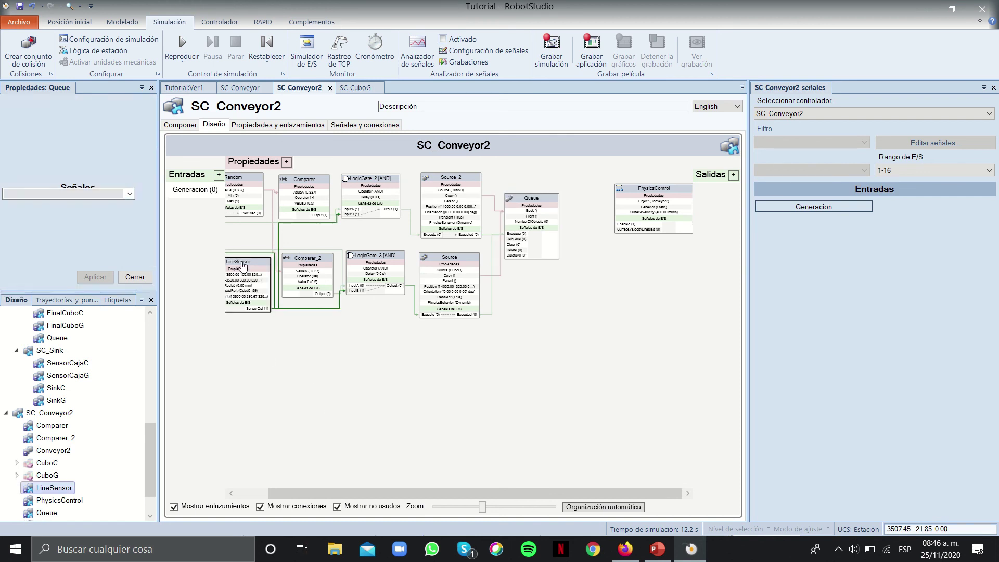
left_click(346, 370)
scroll(85, 440, "down", 1)
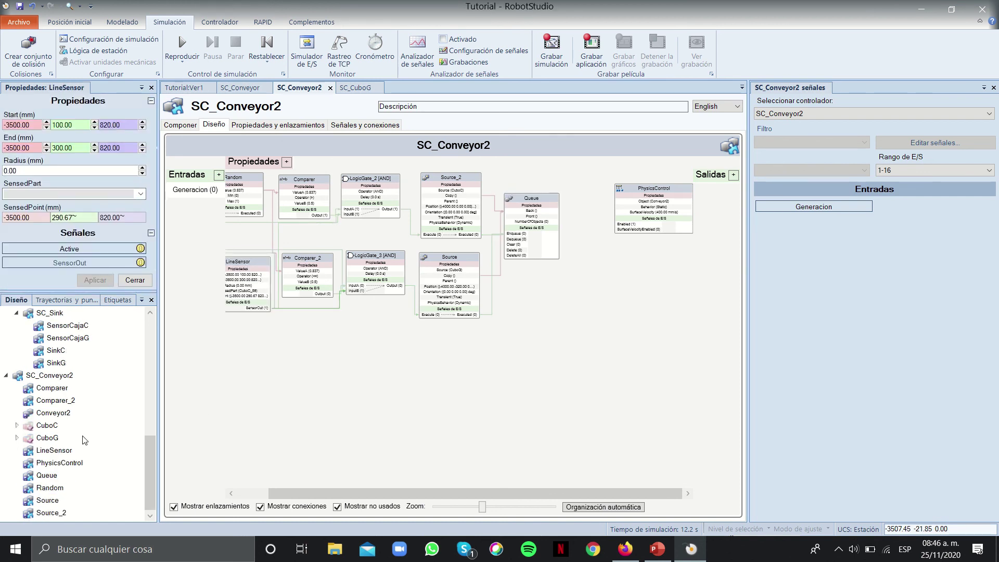
left_click(54, 452)
key("ctrl+c")
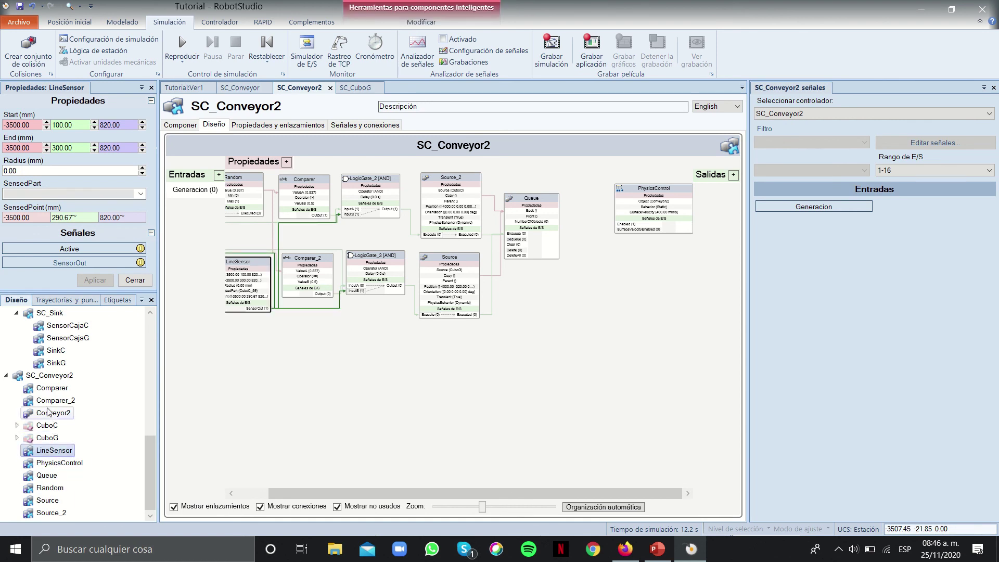
left_click(53, 378)
key("ctrl+v")
Set the copied line sensor's Start and End X to -1500 mm and connect its SensorOut to the Queue's Dequeue
left_click(57, 456)
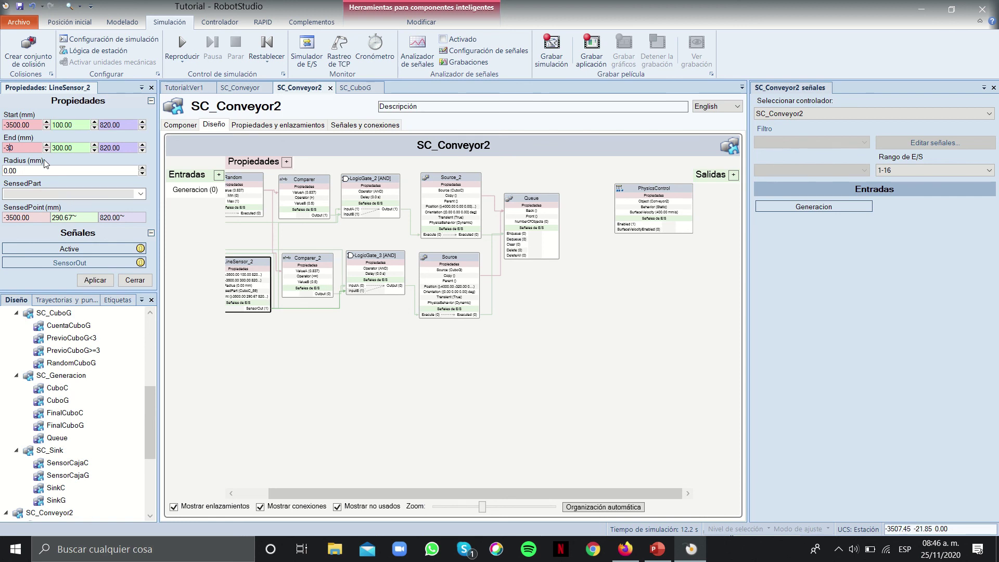
left_click_drag(4, 125, 16, 123)
key("Return")
left_click_drag(242, 260, 614, 253)
mouse_move(640, 305)
left_mouse_down()
mouse_move(509, 279)
mouse_move(507, 238)
left_mouse_up()
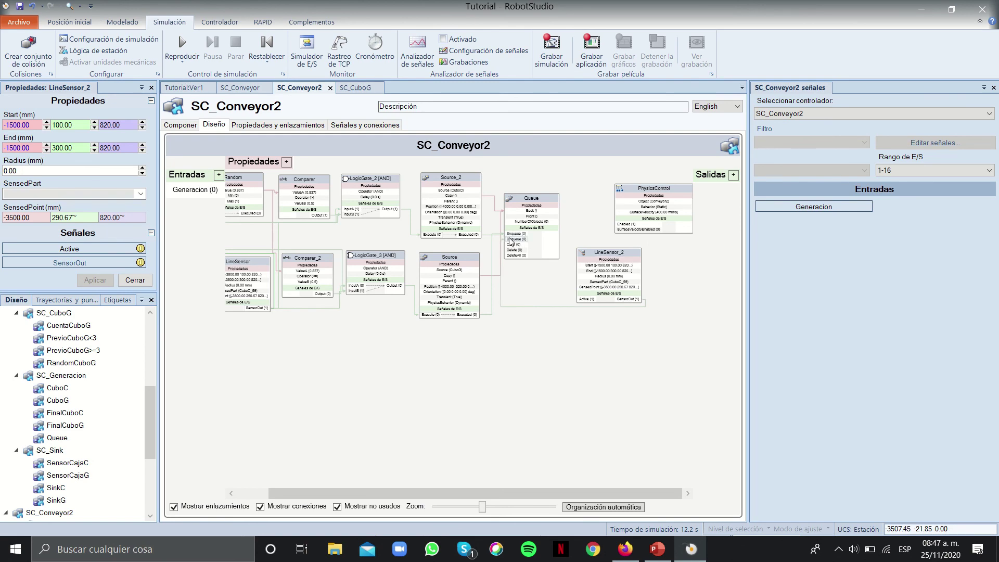
Examine how the Queue and final sensors are connected in the SC_Generacion design inside SC_Conveyor
left_click(241, 86)
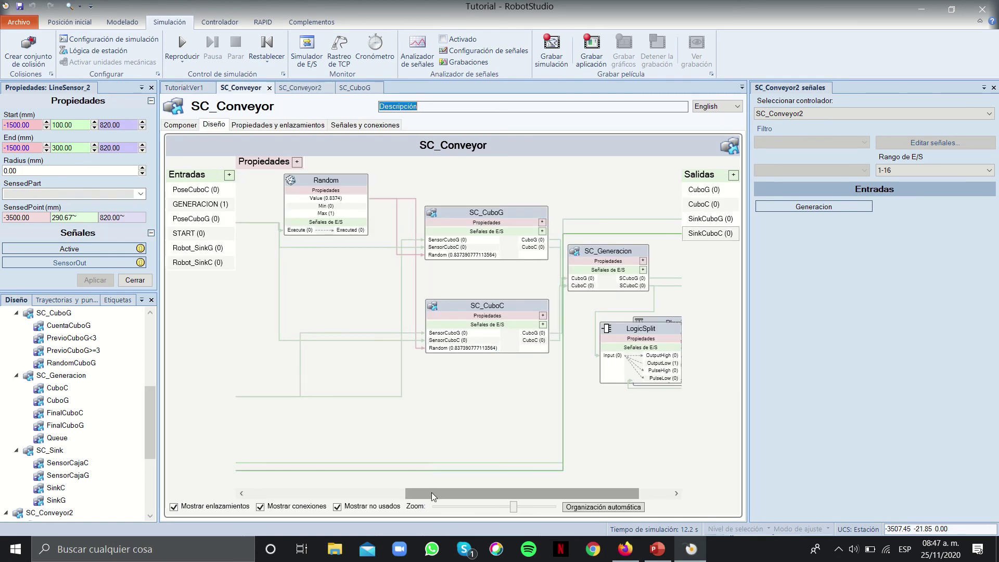
left_click_drag(432, 492, 464, 492)
left_click(529, 255)
right_click(529, 256)
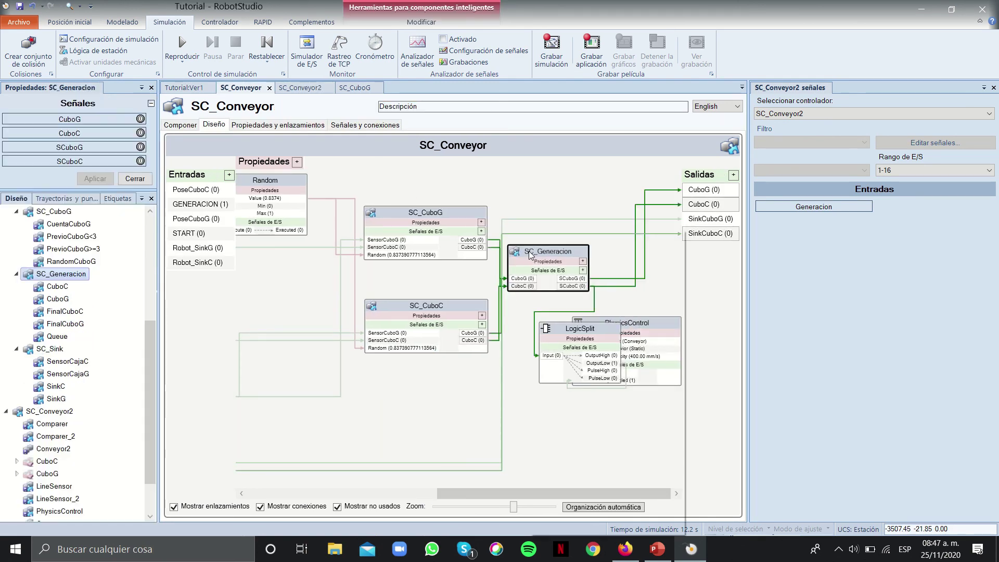
left_click(573, 469)
left_click(214, 125)
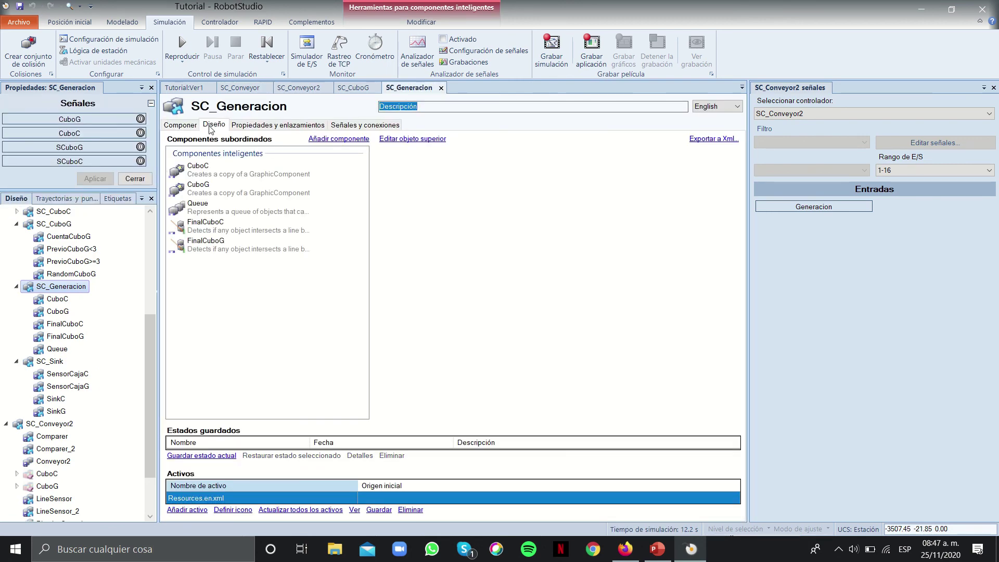
left_click_drag(464, 496, 547, 496)
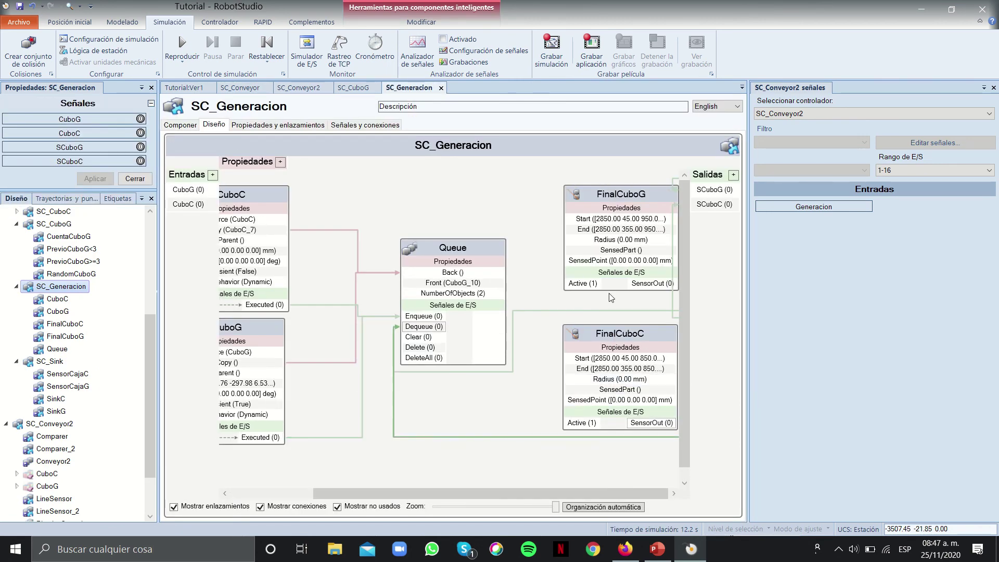
left_click(344, 88)
Back in SC_Conveyor2, move the LineSensor_2 block below the Queue and add a LogicSplit component
left_click(293, 88)
left_click_drag(601, 253, 537, 269)
right_click(520, 271)
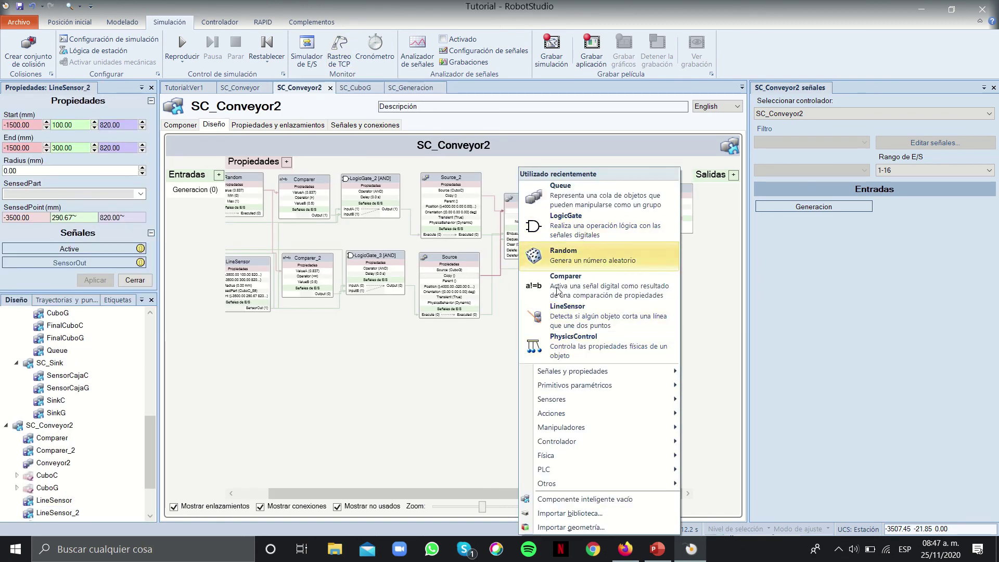
mouse_move(573, 371)
left_click(729, 242)
Connect LineSensor_2's SensorOut to the LogicSplit Input and OutputLow to PhysicsControl's SurfaceVelocityEnabled, then switch off PhysicsControl's Enabled signal
mouse_move(602, 260)
left_mouse_down()
mouse_move(599, 294)
mouse_move(613, 319)
mouse_move(544, 359)
mouse_move(545, 371)
left_mouse_up()
left_click_drag(651, 203, 594, 421)
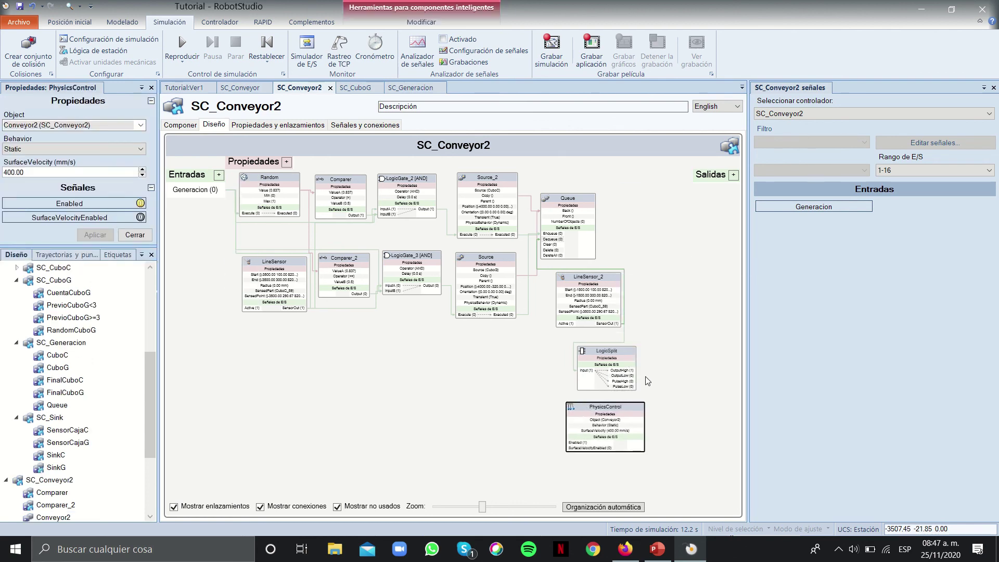
left_click_drag(641, 384, 556, 433)
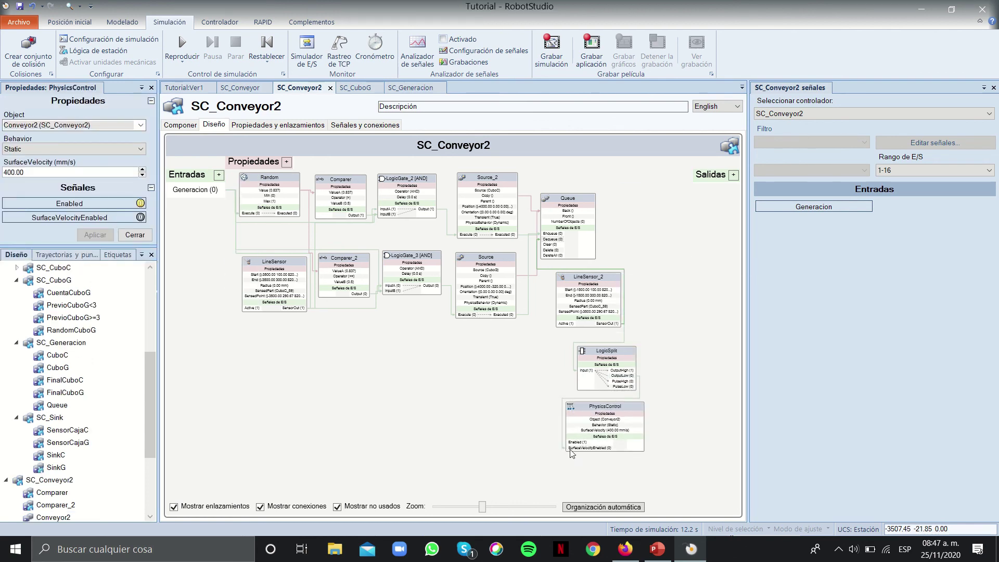
left_click(577, 409)
left_click(141, 203)
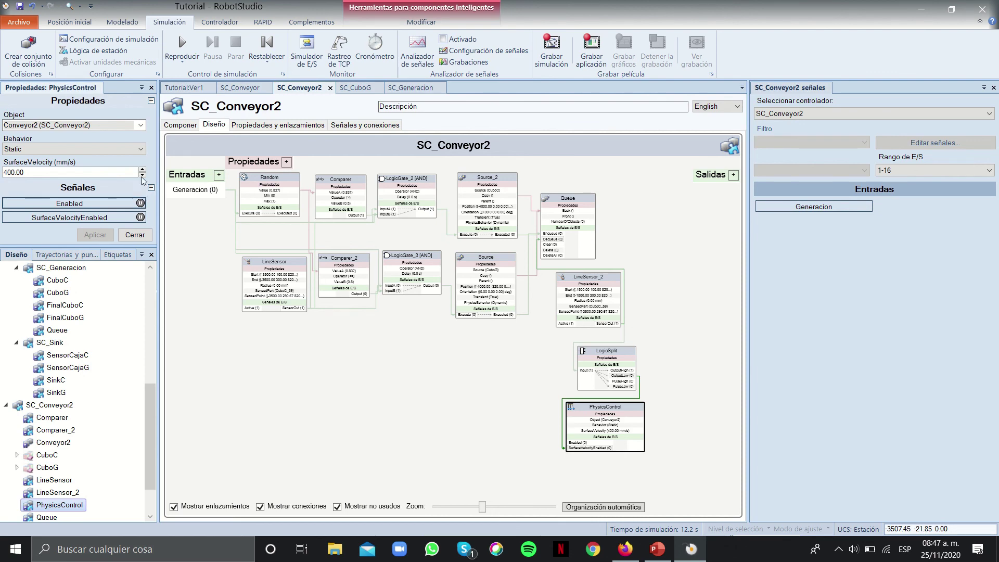
Test the sensor logic by simulating the station, triggering Generacion, and stopping the run
left_click(179, 89)
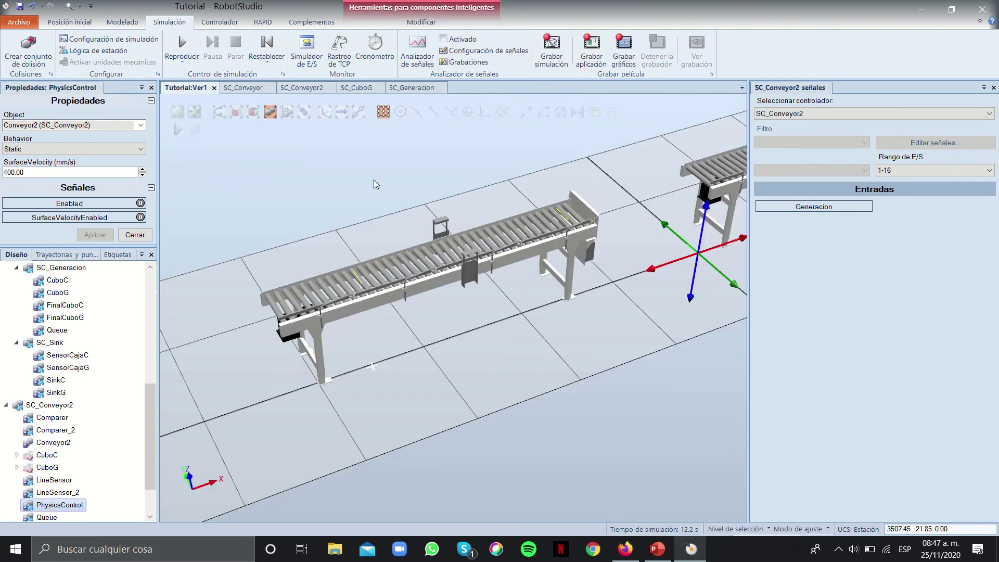
scroll(495, 223, "up", 3)
left_click(184, 47)
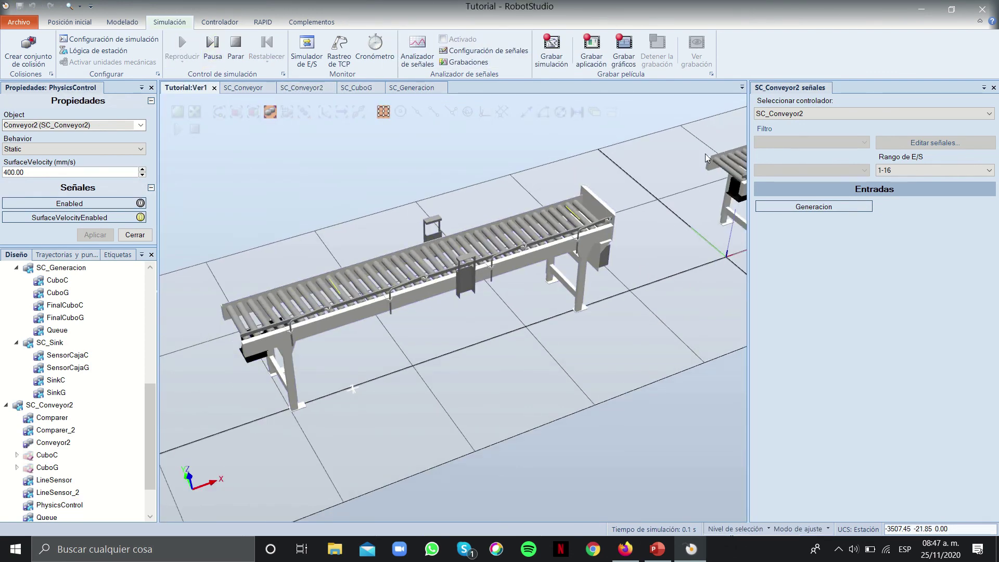
left_click(775, 208)
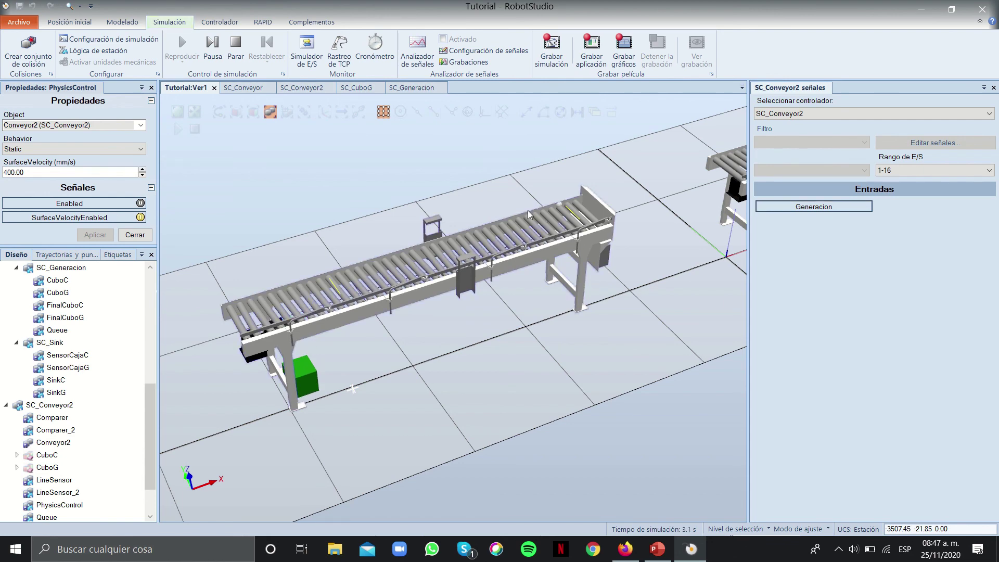
left_click(236, 46)
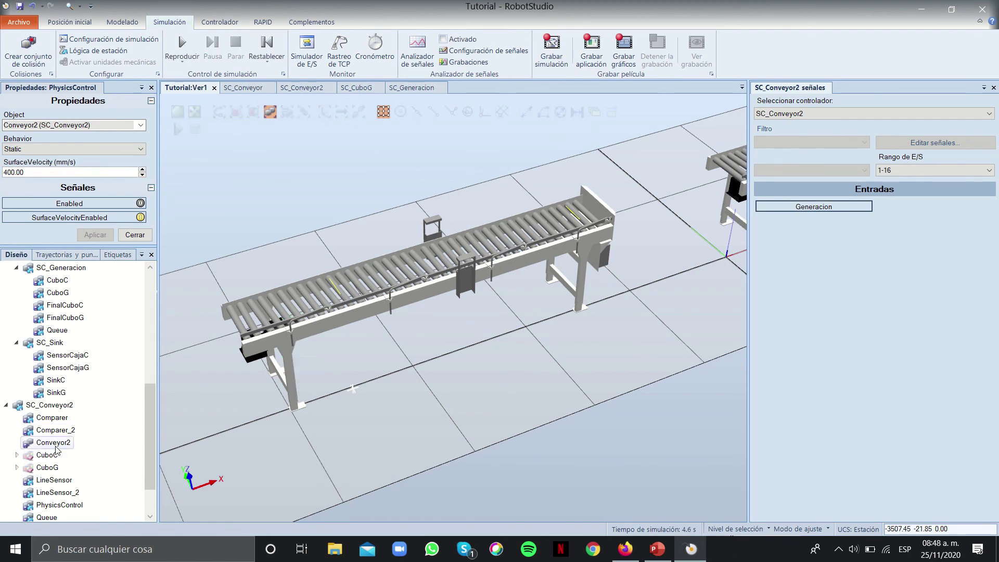
Inspect the physics options of the Conveyor2 part in SC_Conveyor2
scroll(52, 461, "down", 2)
right_click(48, 396)
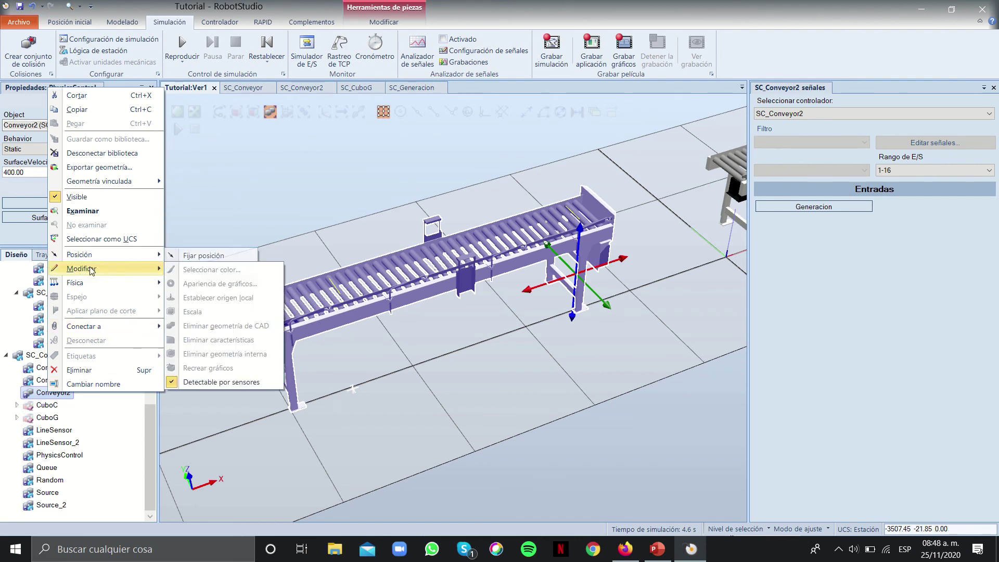
mouse_move(99, 281)
mouse_move(208, 283)
left_click(354, 342)
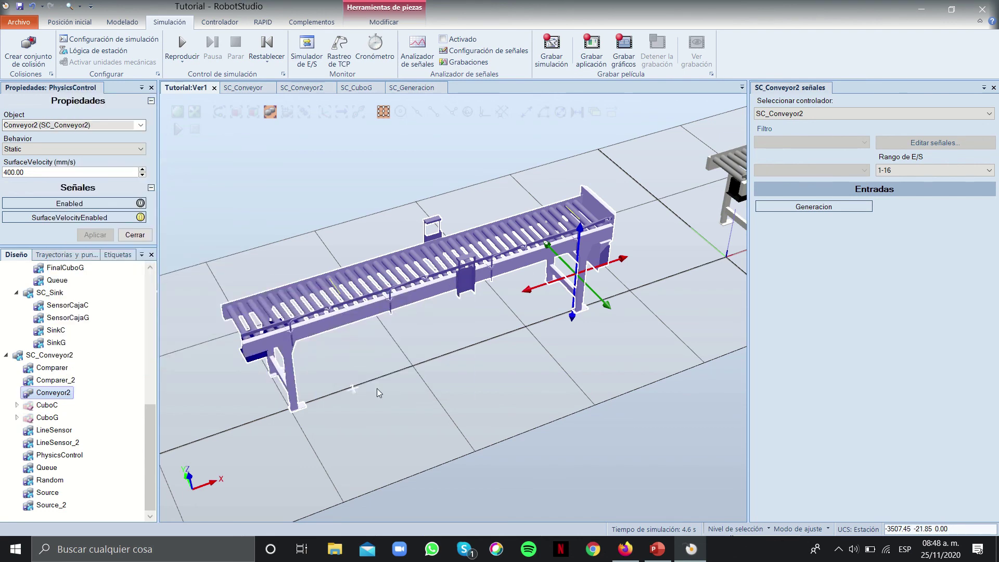
left_click(356, 345)
Simulate the station again with a Generacion trigger, then stop the run
left_click(178, 38)
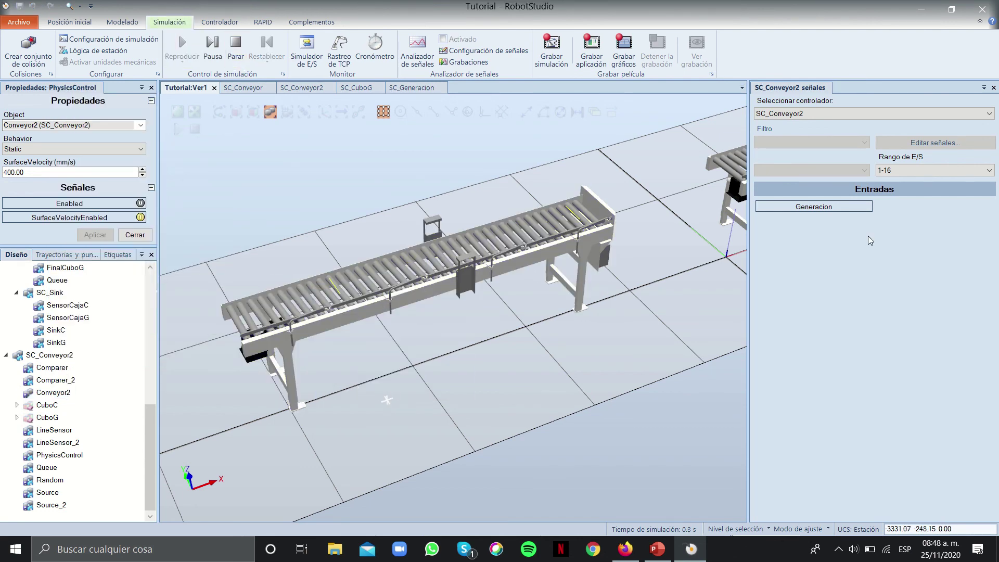
left_click(825, 208)
left_click(235, 46)
Open the surface velocity settings of the Conveyor2 part and review the SC_Generacion, SC_CuboG and SC_Conveyor2 logic diagrams
right_click(52, 394)
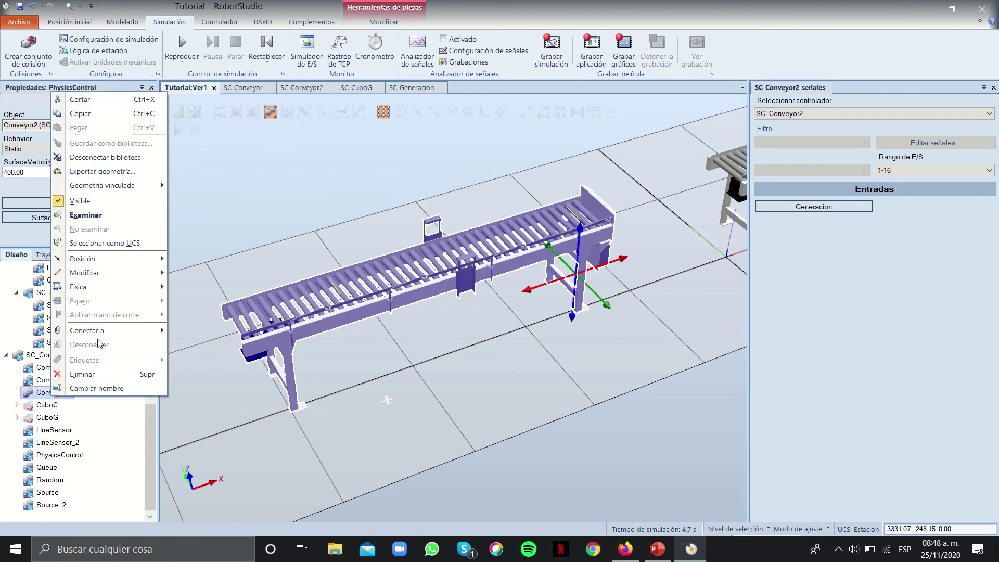
mouse_move(99, 292)
left_click(218, 330)
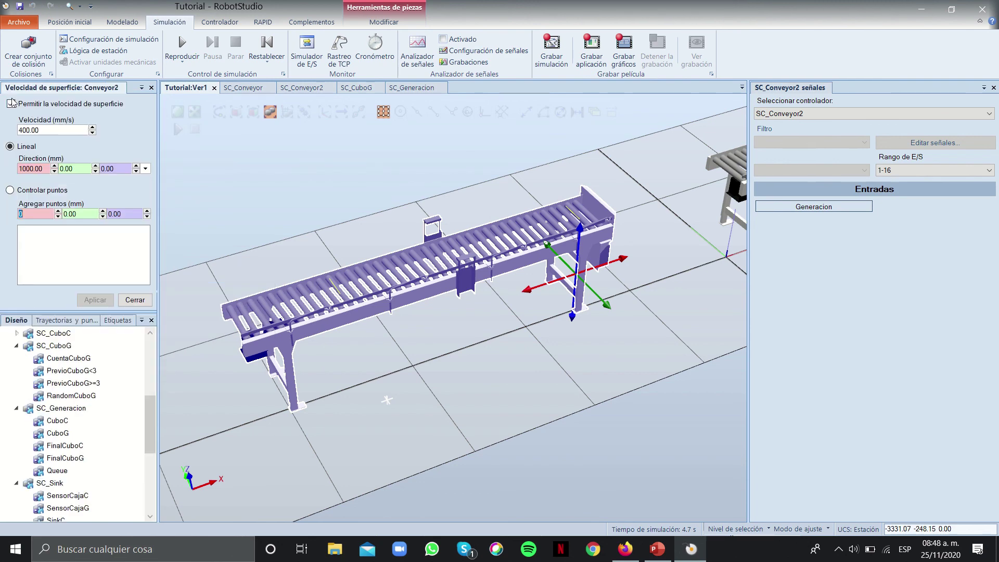
left_click(251, 242)
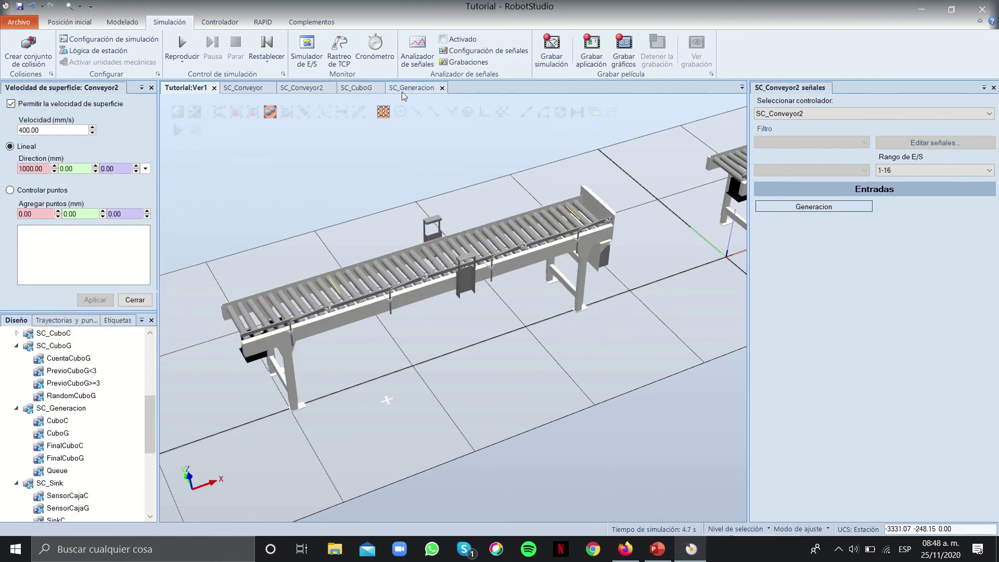
left_click(402, 89)
left_click(353, 88)
left_click(312, 88)
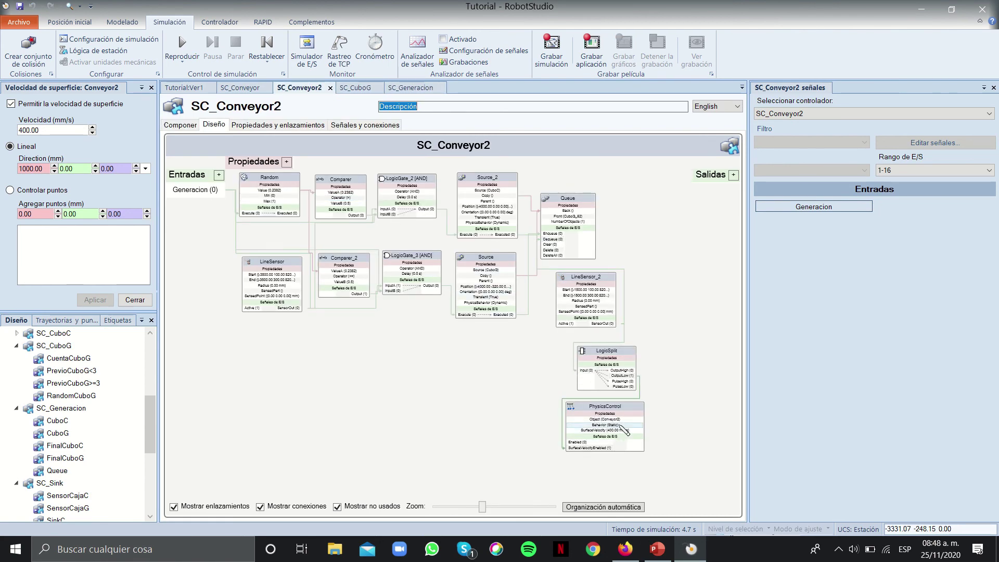
Simulate the station with a Generacion trigger while checking the logic diagrams, then close the surface velocity settings and stop the run
left_click(182, 48)
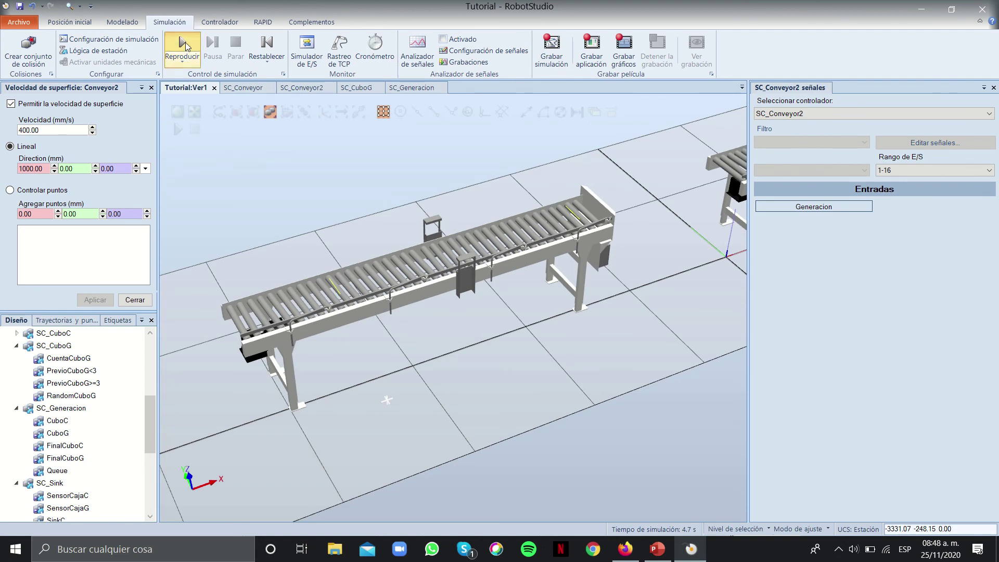
left_click(832, 207)
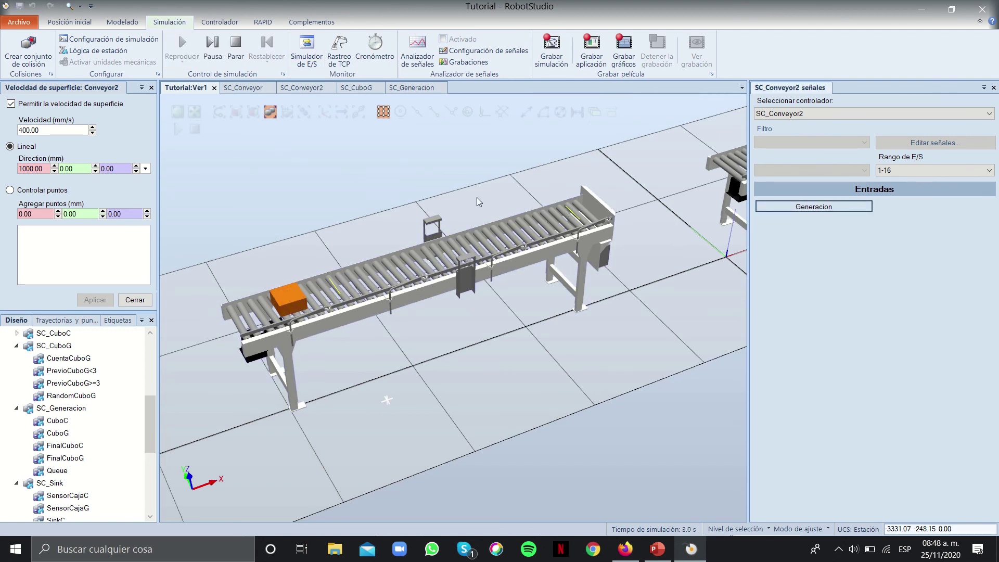
left_click(411, 88)
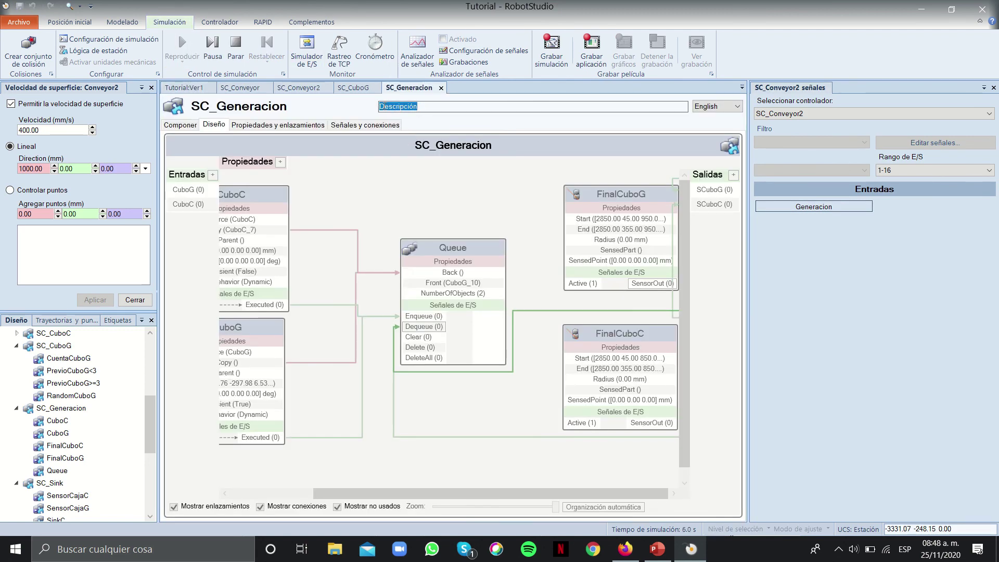
left_click(310, 90)
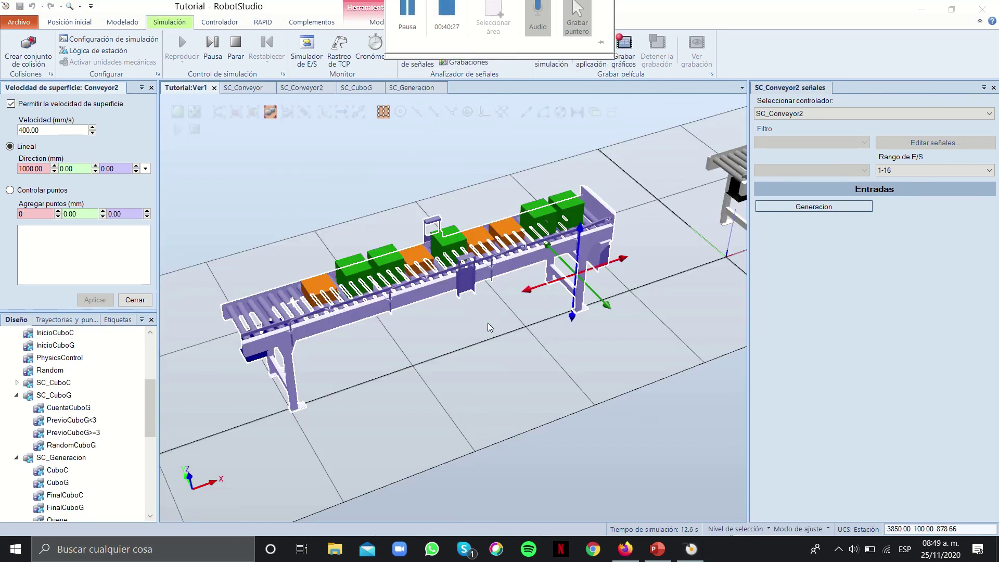
left_click_drag(413, 309, 484, 345)
left_click(434, 348)
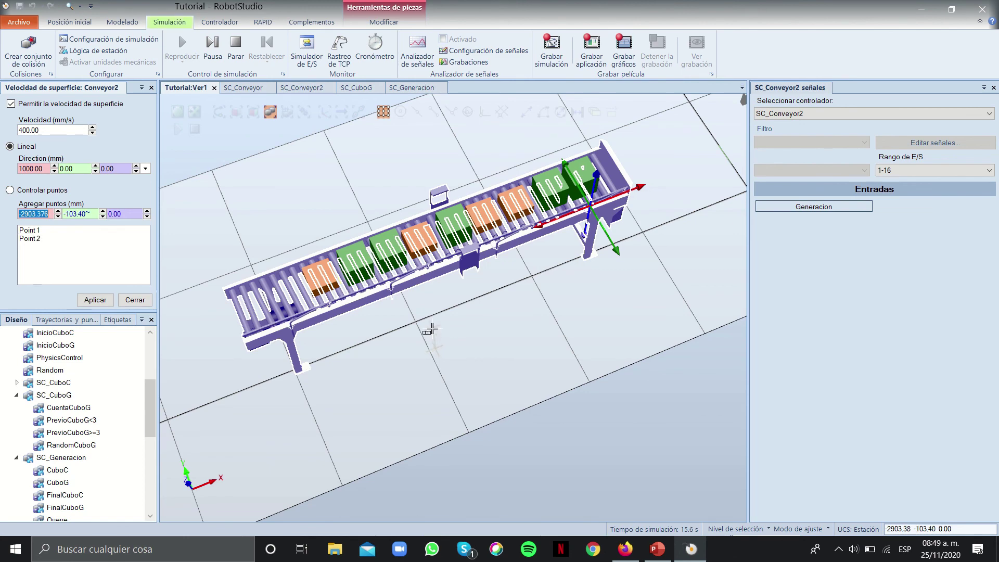
left_click(135, 300)
left_click(236, 48)
Disable the surface velocity option of the Conveyor2 part in SC_Conveyor2
left_click(271, 202)
left_click_drag(271, 202, 384, 207, "ctrl+shift")
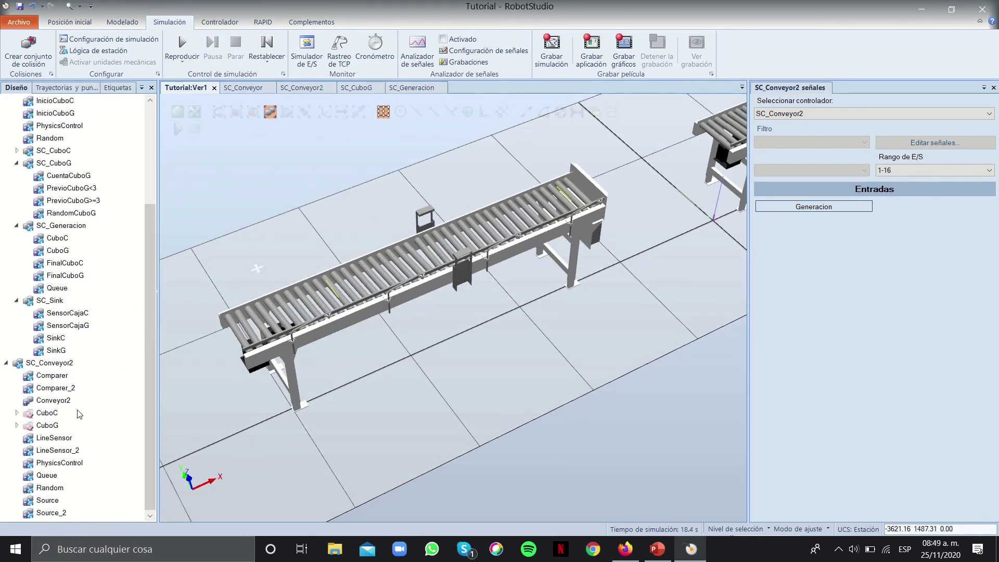
right_click(53, 400)
mouse_move(104, 292)
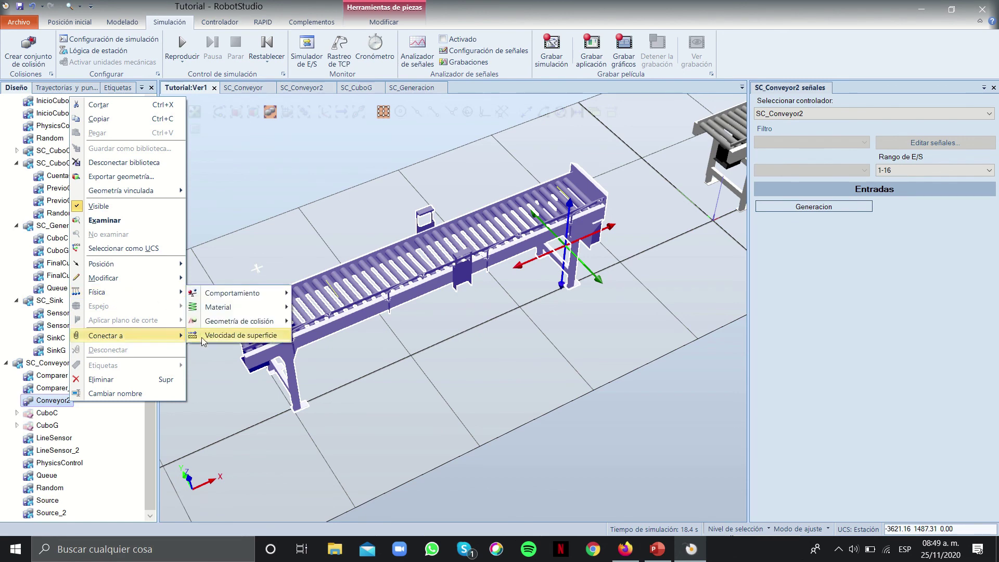
left_click(241, 335)
left_click(11, 104)
left_click(11, 105)
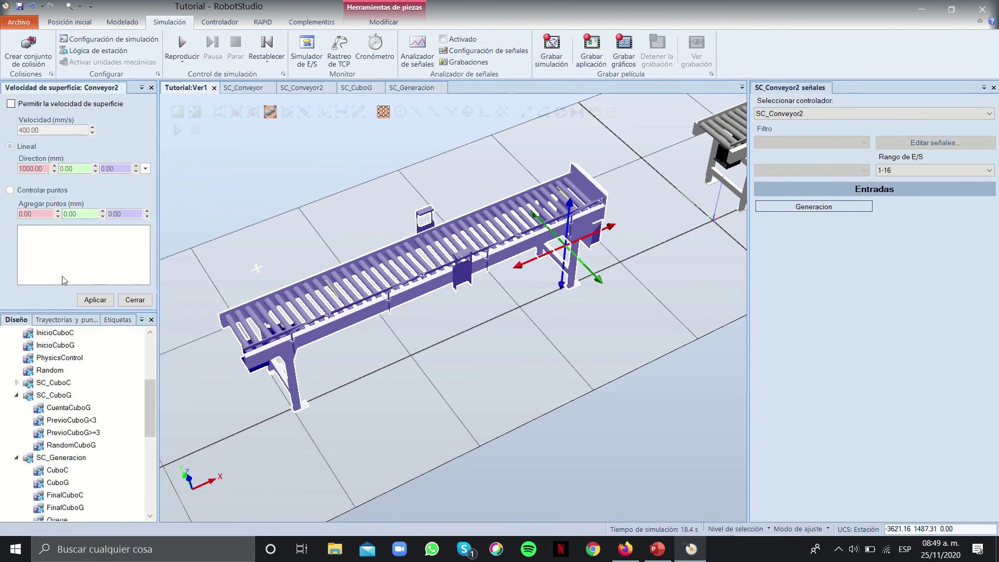
left_click(130, 298)
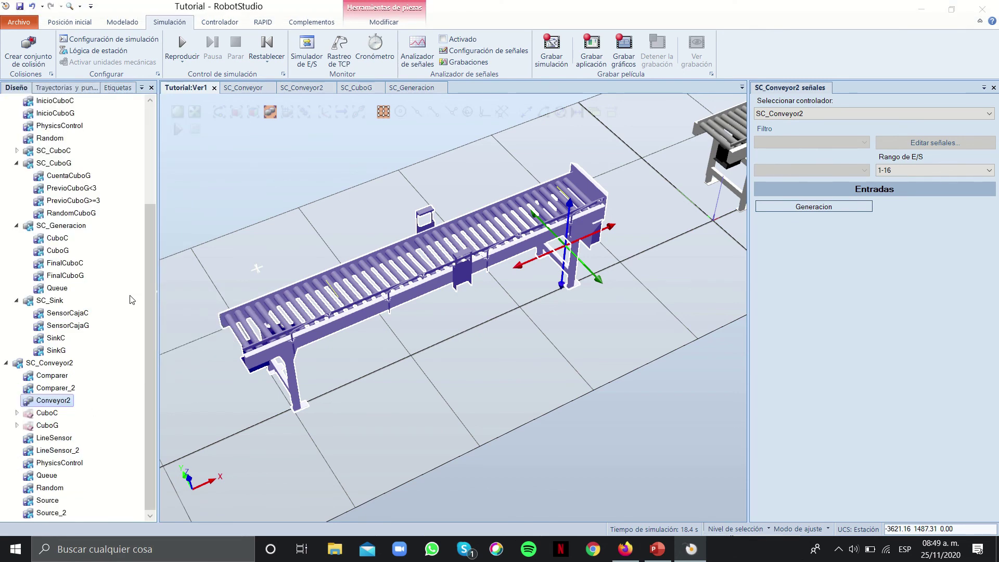
Check the physics behaviour options of the Conveyor2 part
right_click(61, 401)
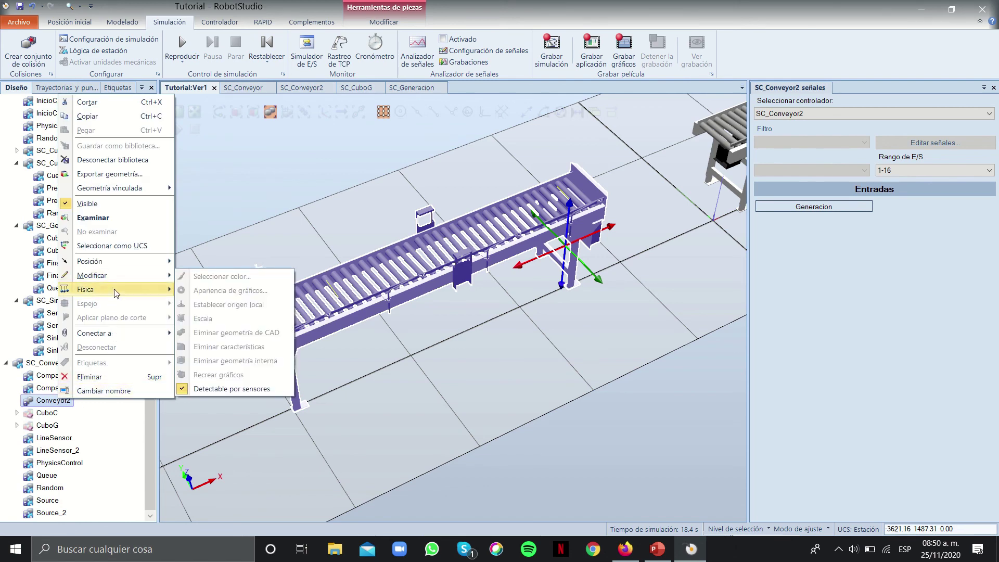
mouse_move(120, 290)
mouse_move(224, 291)
left_click(281, 254)
Simulate the station with a Generacion trigger and hide the green box waiting at the end sensor
left_click(182, 47)
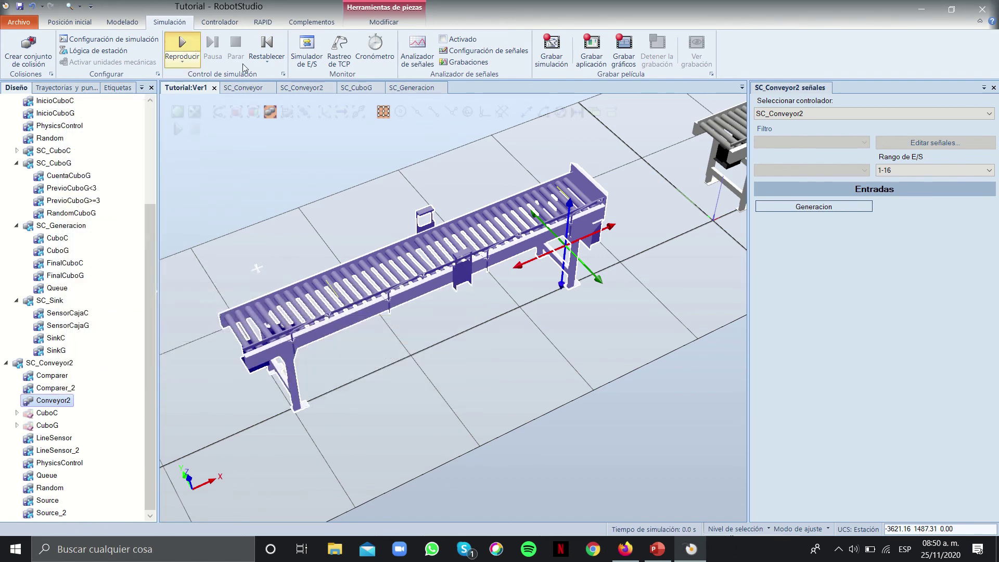
left_click(814, 207)
left_click(557, 373)
left_click_drag(486, 384, 545, 321, "ctrl+shift")
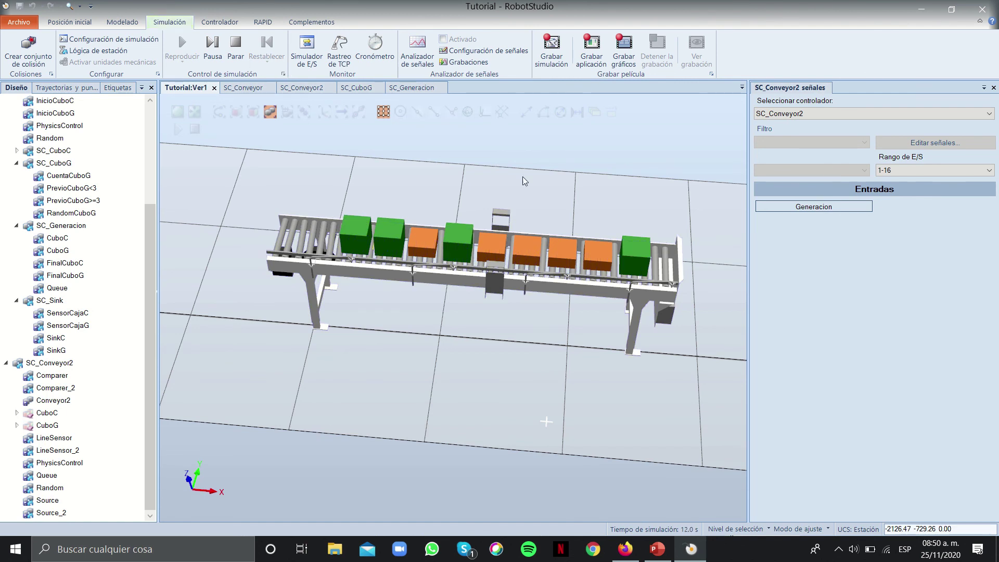
right_click(635, 258)
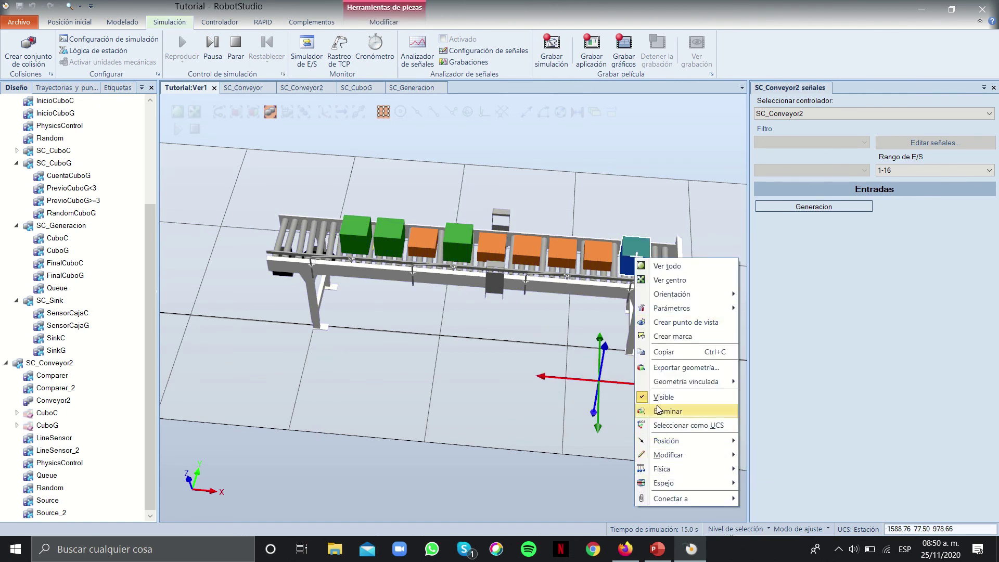
left_click(666, 410)
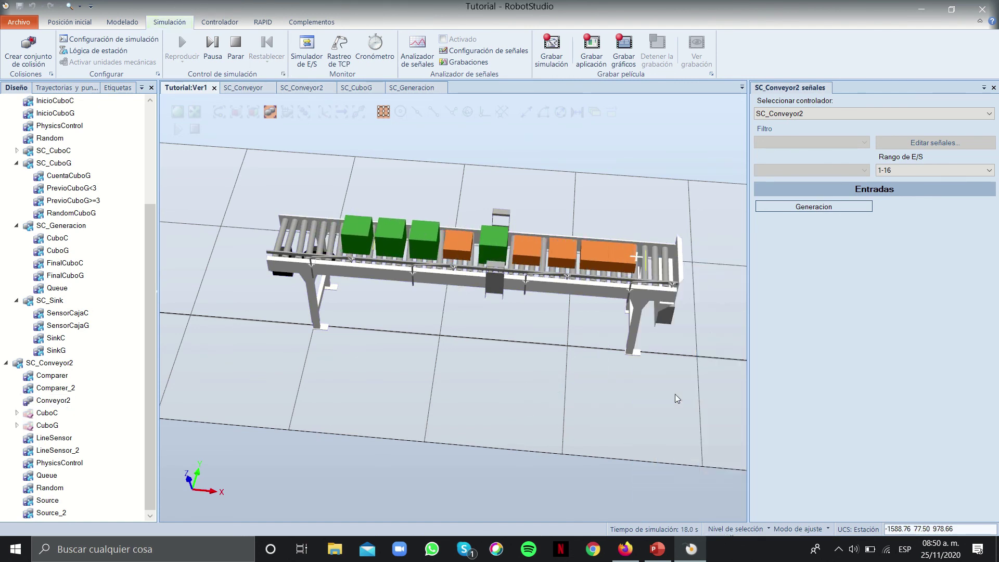
Hide the front orange box at the end sensor, examine how the remaining boxes advance, and stop the simulation
scroll(643, 277, "up", 1)
scroll(642, 276, "down", 1)
mouse_move(643, 277)
right_mouse_down()
mouse_move(627, 297)
mouse_move(648, 286)
right_mouse_up()
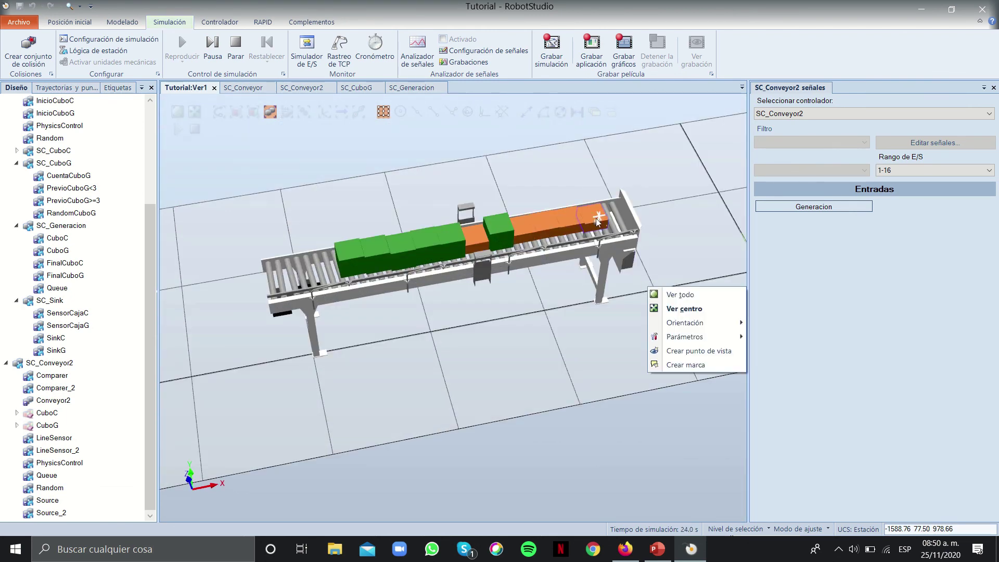
right_click(602, 222)
left_click(622, 353)
scroll(572, 240, "up", 1)
scroll(573, 240, "up", 4)
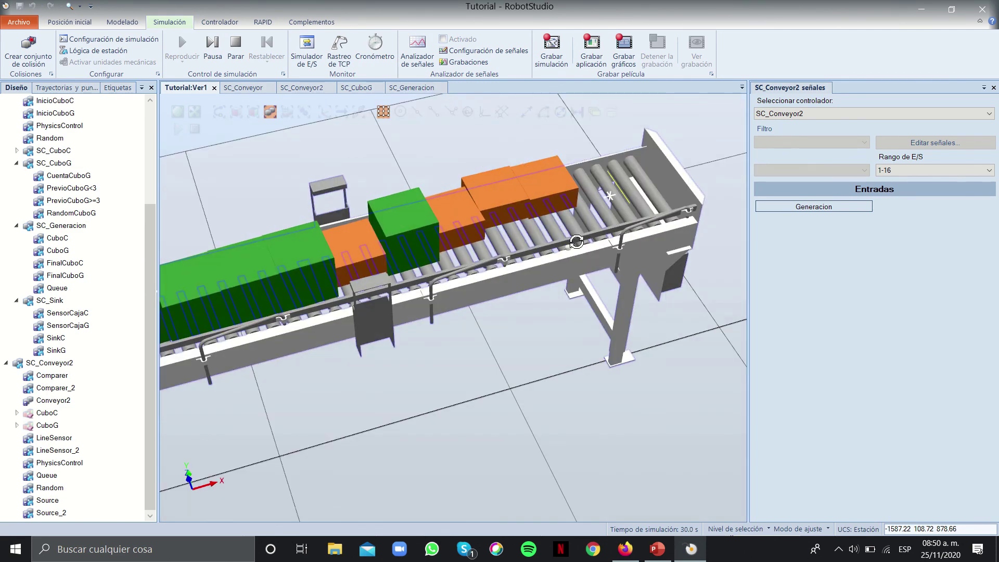
right_click(577, 242)
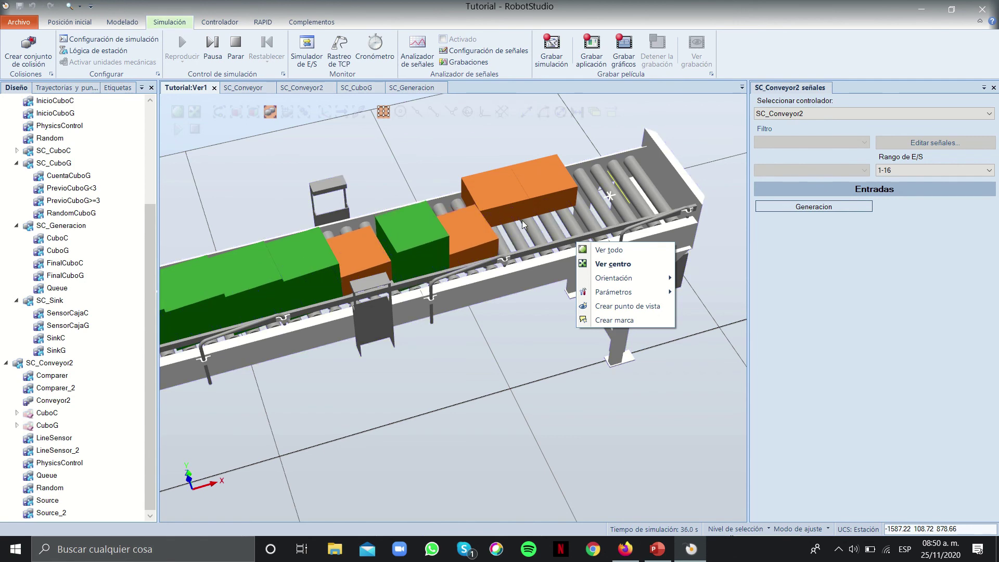
left_click_drag(499, 245, 374, 165, "ctrl+shift")
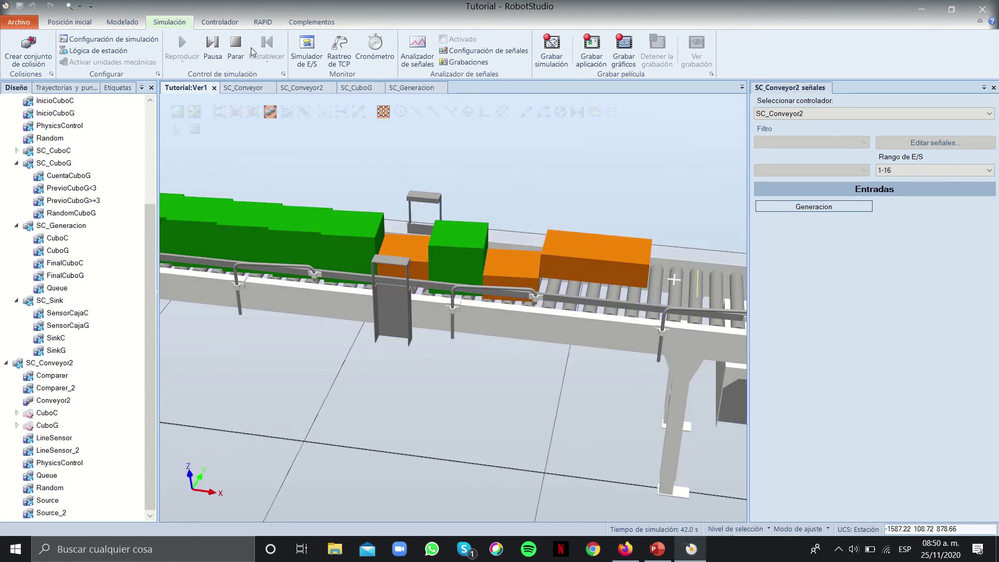
left_click(236, 49)
Rerun the simulation with generated boxes and examine the queue on Conveyor2 alongside the neighbouring conveyor
left_click(182, 49)
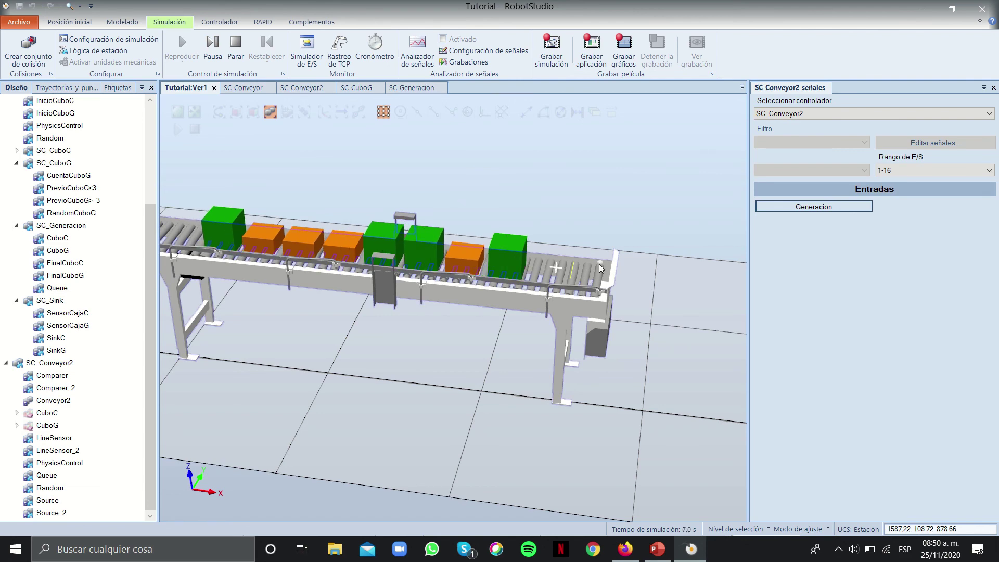
scroll(572, 267, "down", 2)
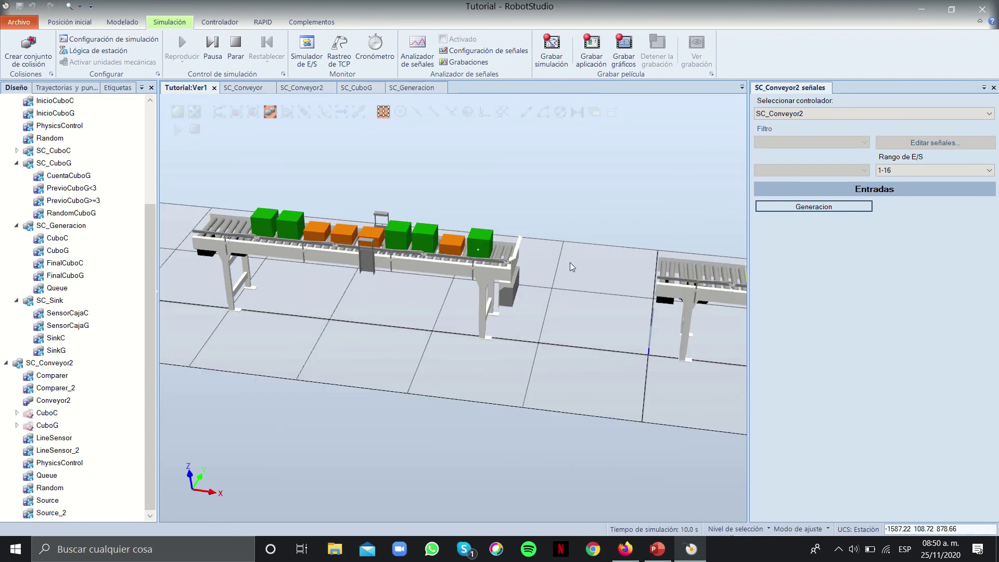
left_click(508, 296)
middle_click_drag(508, 297, 443, 344)
right_click_drag(442, 344, 455, 367)
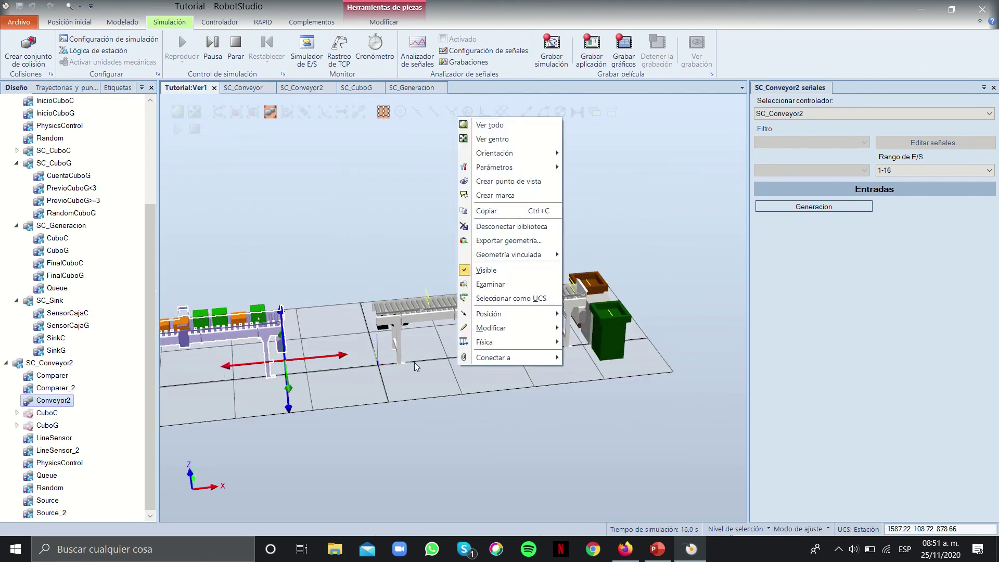
left_click(401, 374)
middle_click_drag(262, 356, 311, 356)
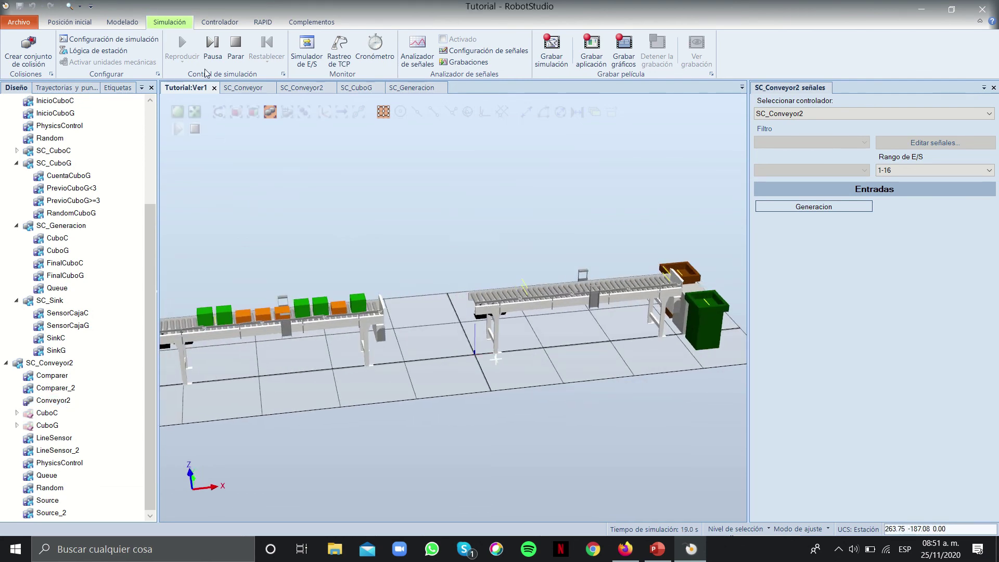
Add a DigitalOutput signal named Sensor to SC_Conveyor2 and connect LineSensor_2's SensorOut to it
left_click(245, 88)
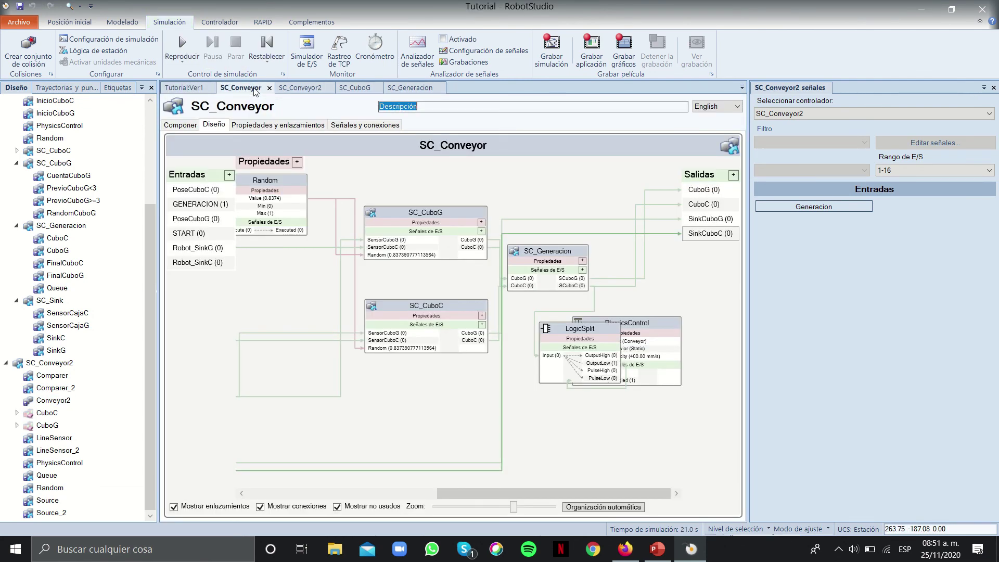
left_click(354, 87)
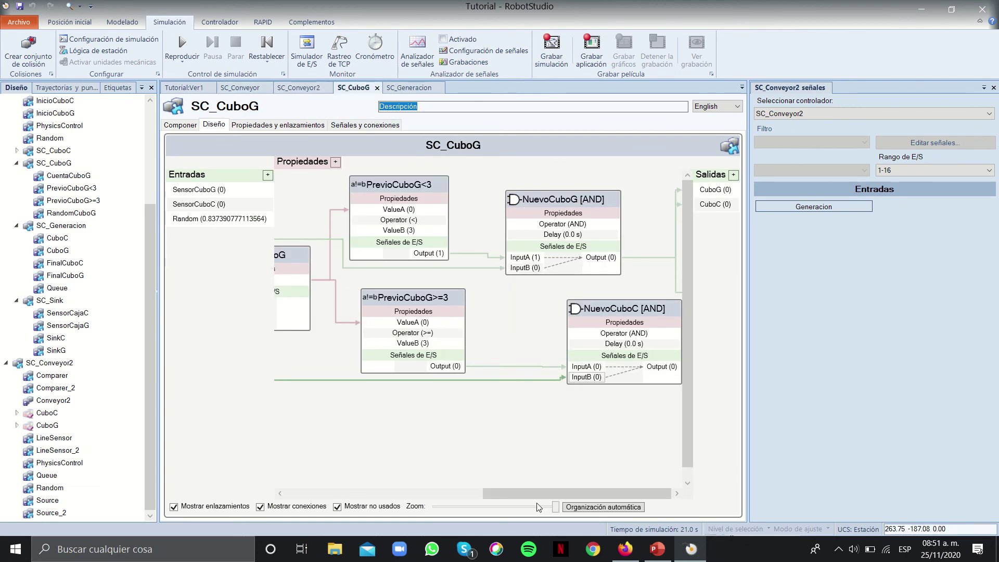
left_click(309, 88)
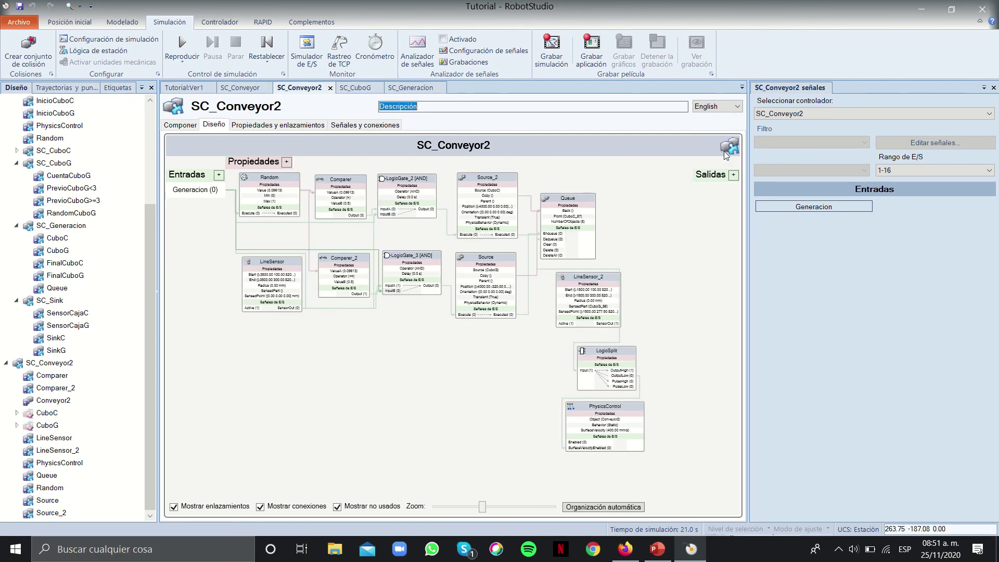
left_click(733, 175)
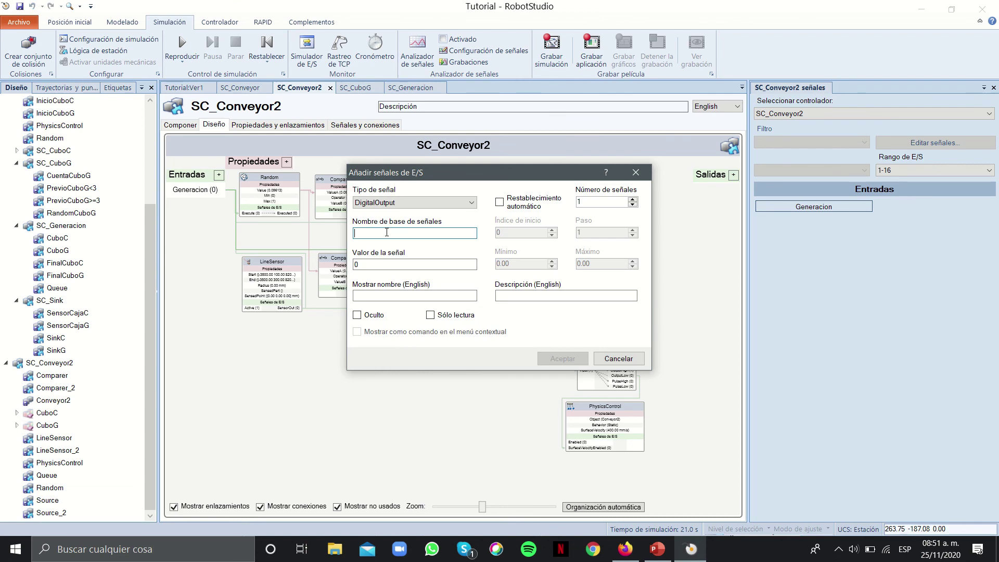
type("Sensor")
key("Return")
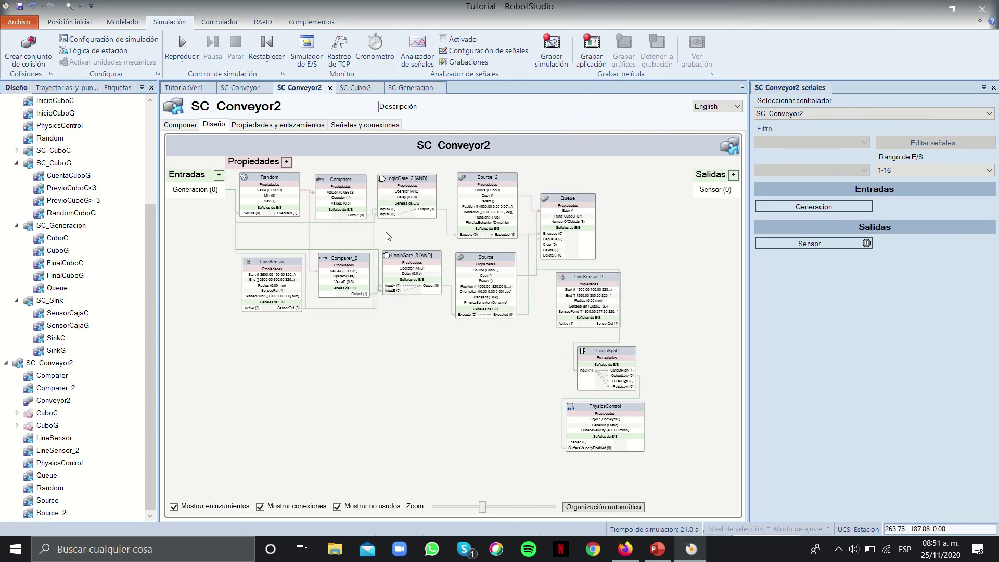
left_click_drag(646, 332, 714, 190)
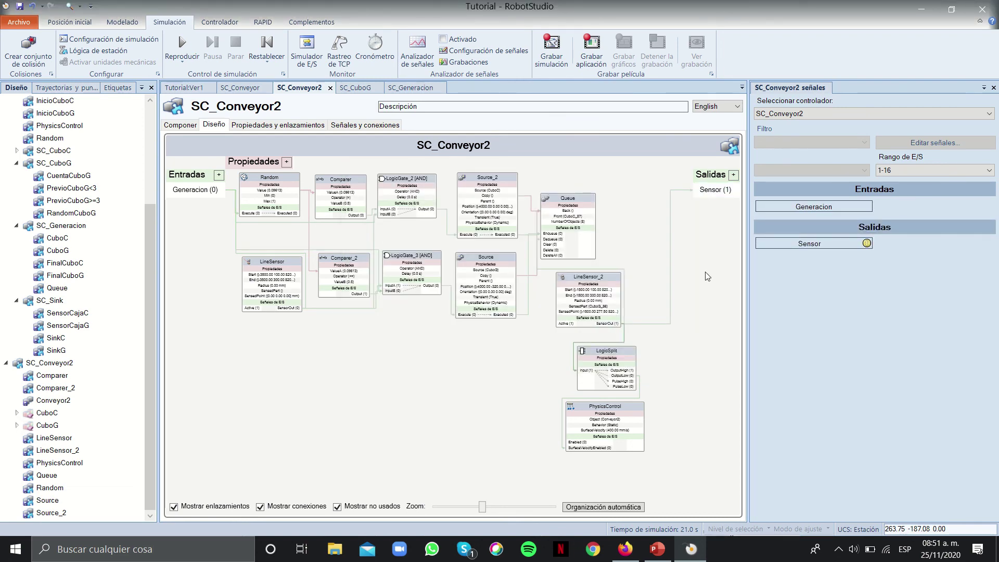
Simulate the station with a Generacion trigger, hide the green box at Conveyor2's end sensor, examine the queue, and stop the simulation
left_click(170, 88)
left_click(183, 47)
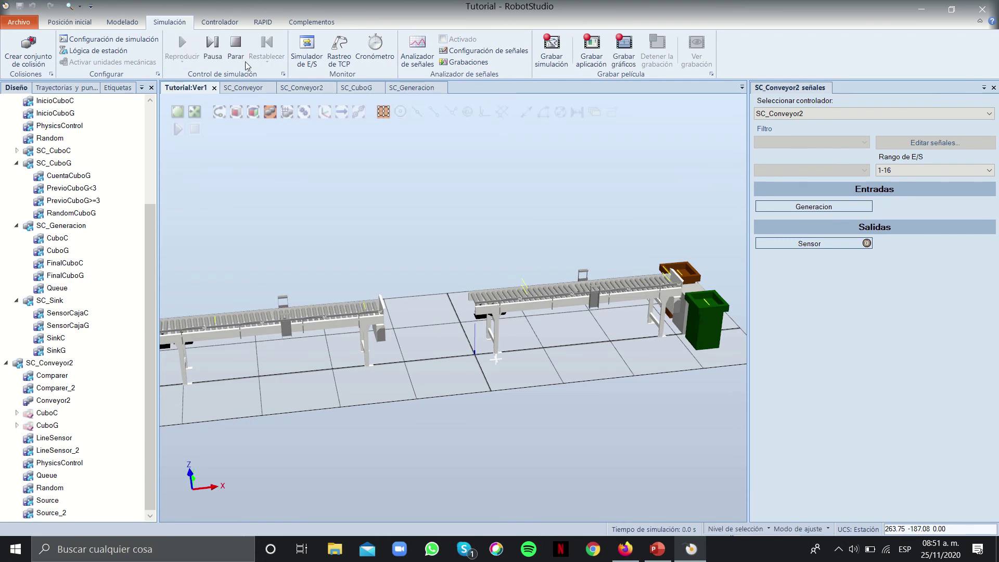
left_click(838, 209)
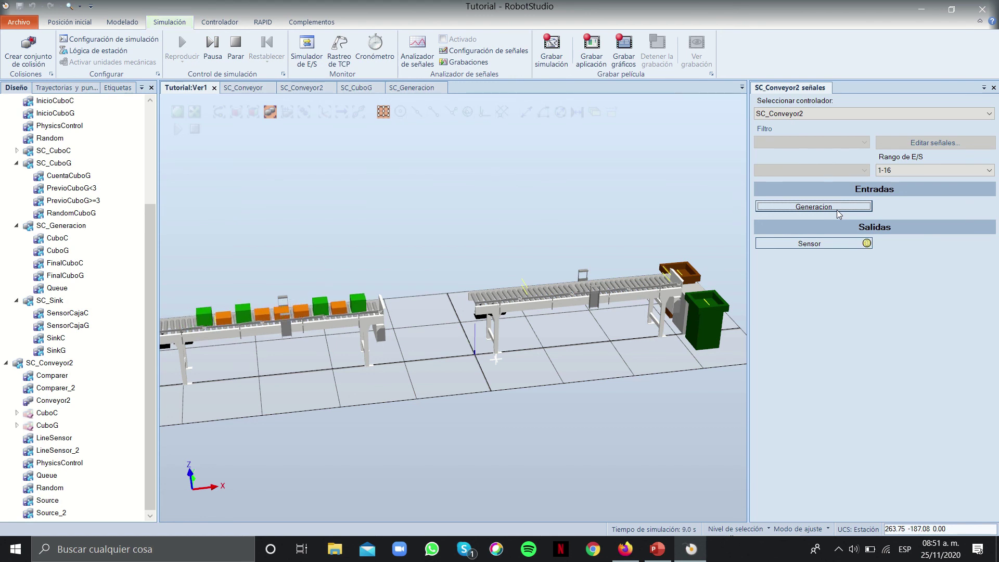
right_click(350, 313)
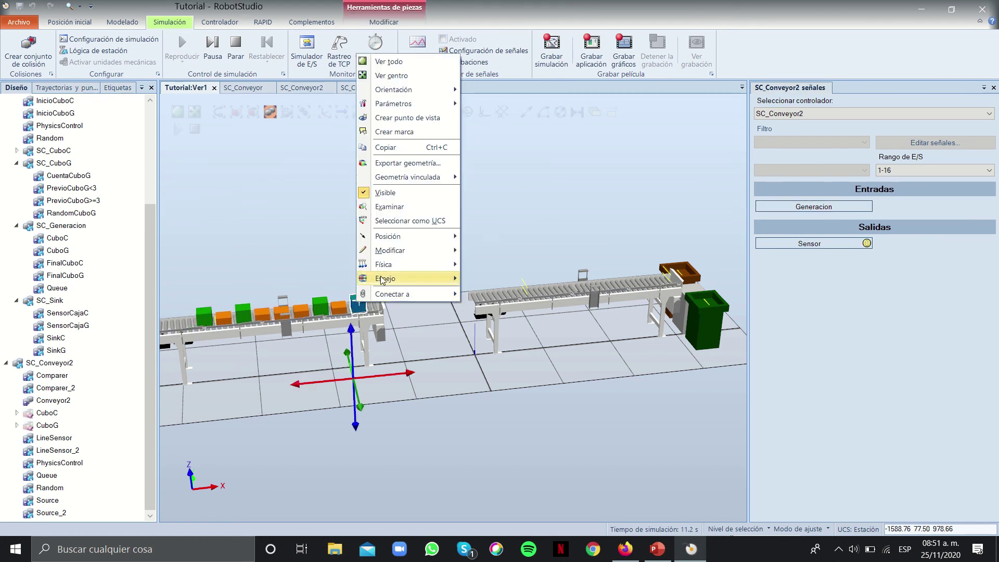
left_click(384, 203)
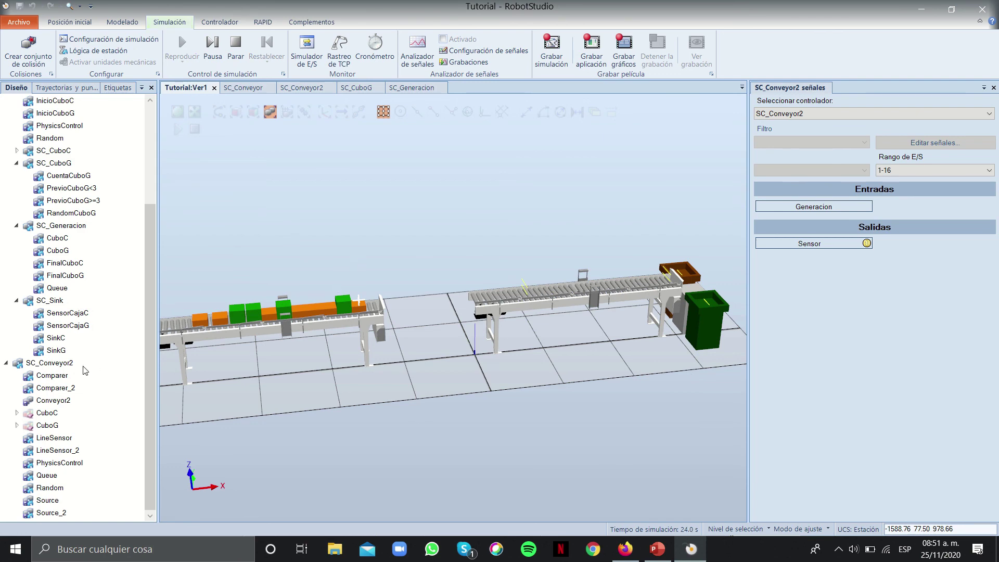
left_click(235, 52)
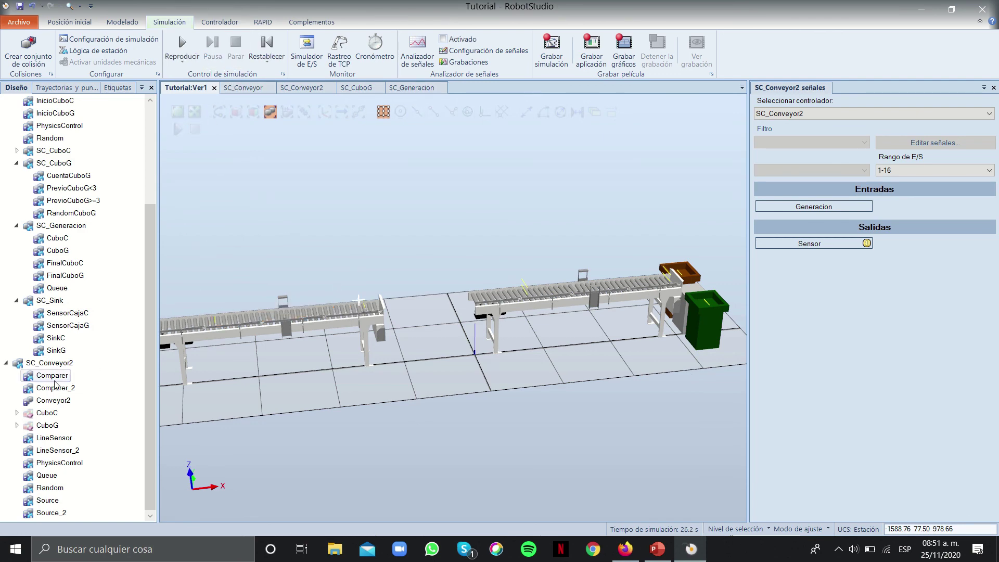
Delete the SC_Conveyor2 smart component from the station
right_click(50, 363)
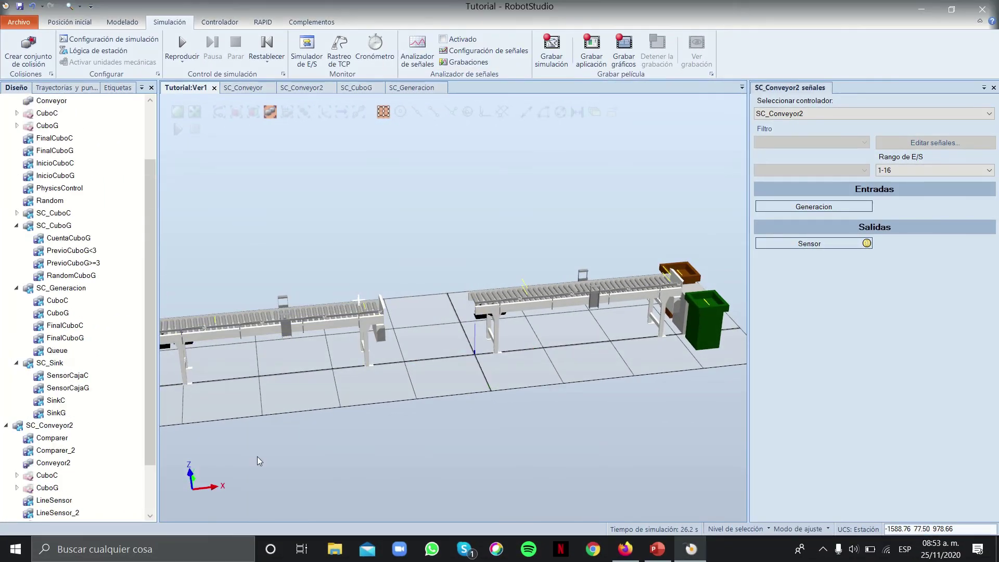
right_click(66, 426)
left_click(79, 407)
middle_click_drag(305, 374, 227, 378)
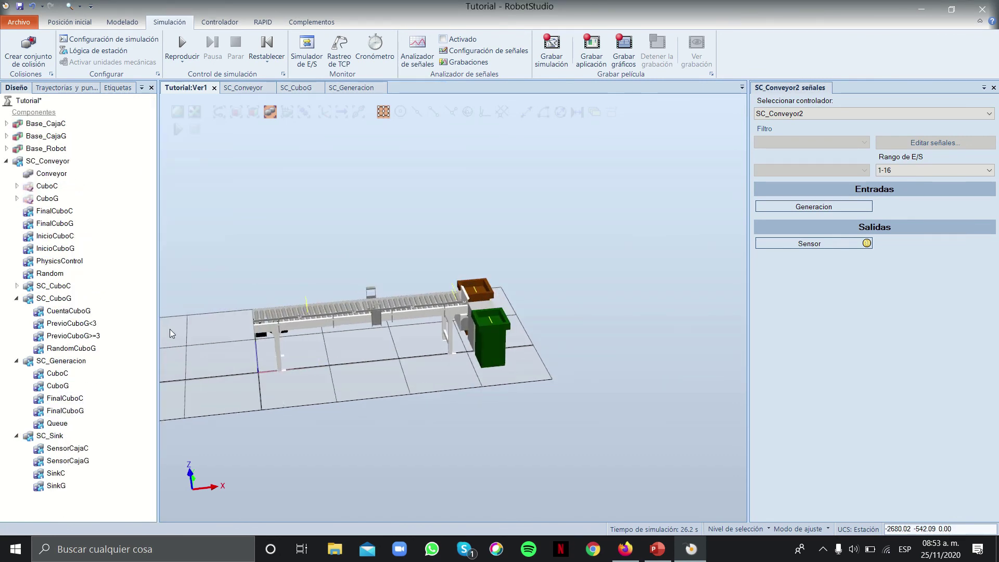
Add an IRB 1200 robot from the ABB library with Standard version, 5 kg capacity and Standard connectors
left_click(66, 22)
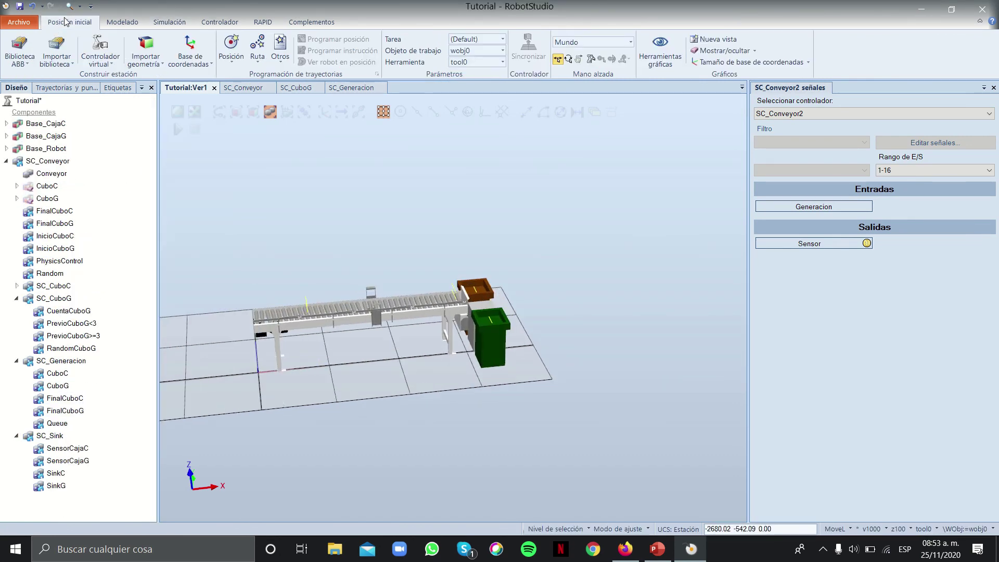
left_click(98, 60)
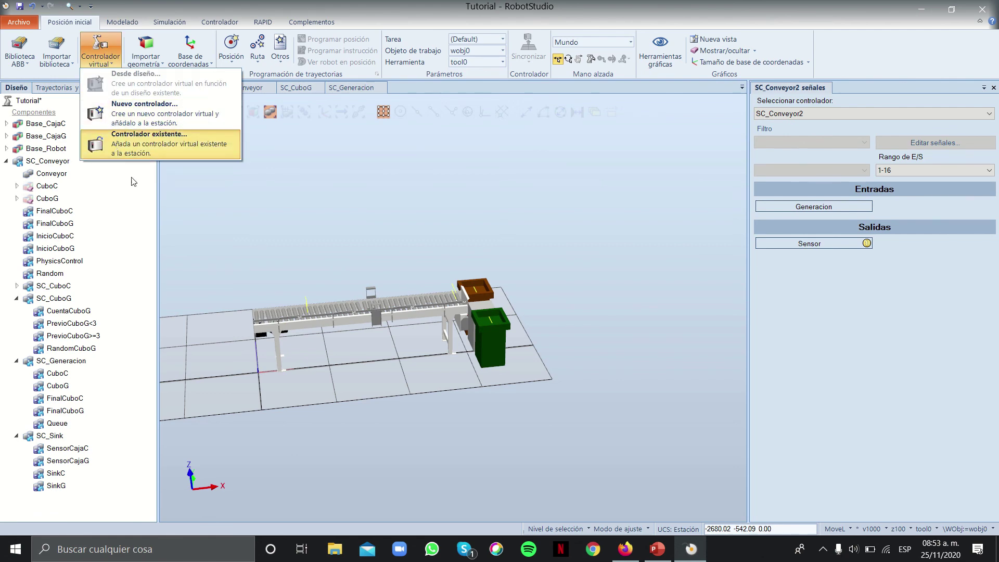
left_click(57, 58)
mouse_move(70, 87)
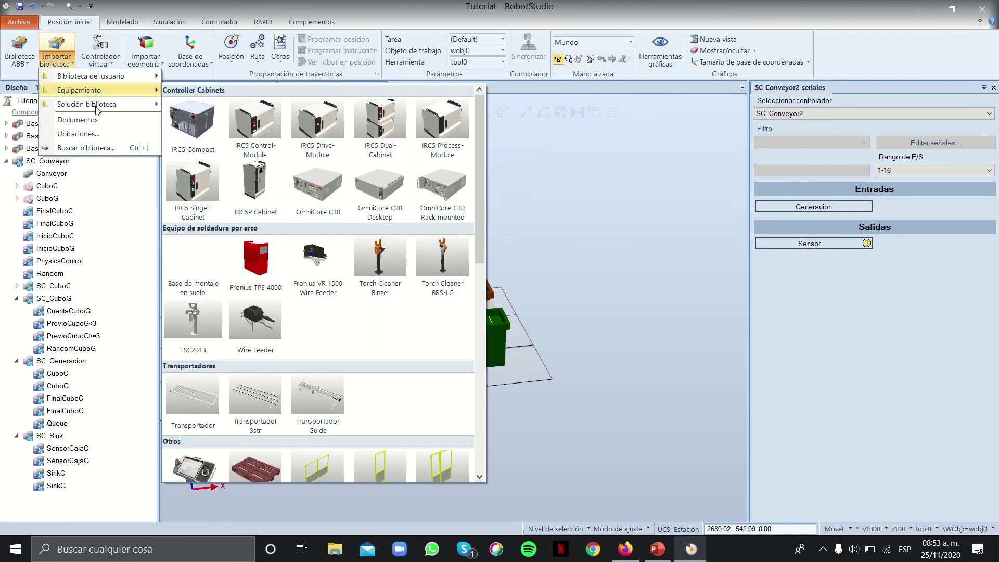
left_click(20, 51)
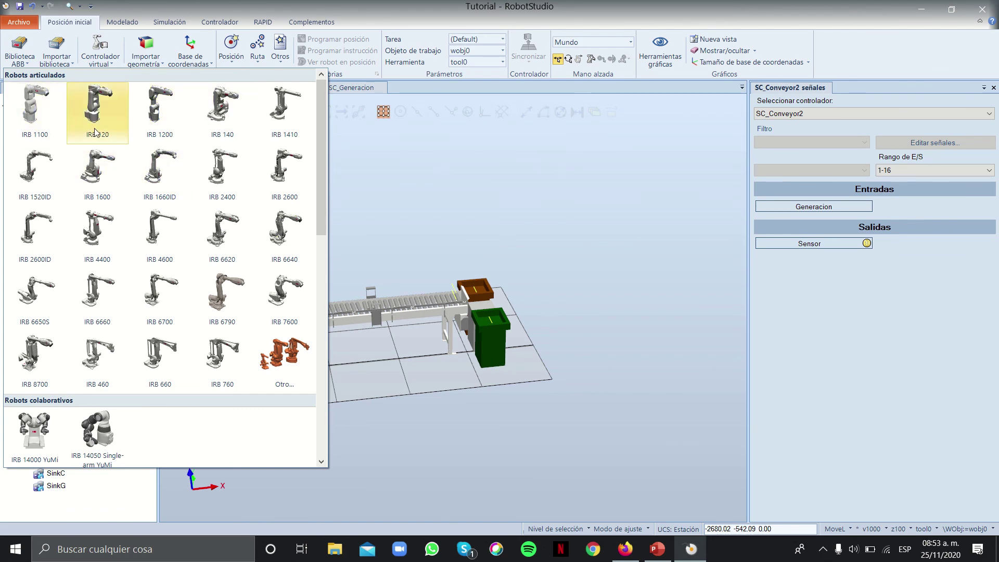
left_click(188, 139)
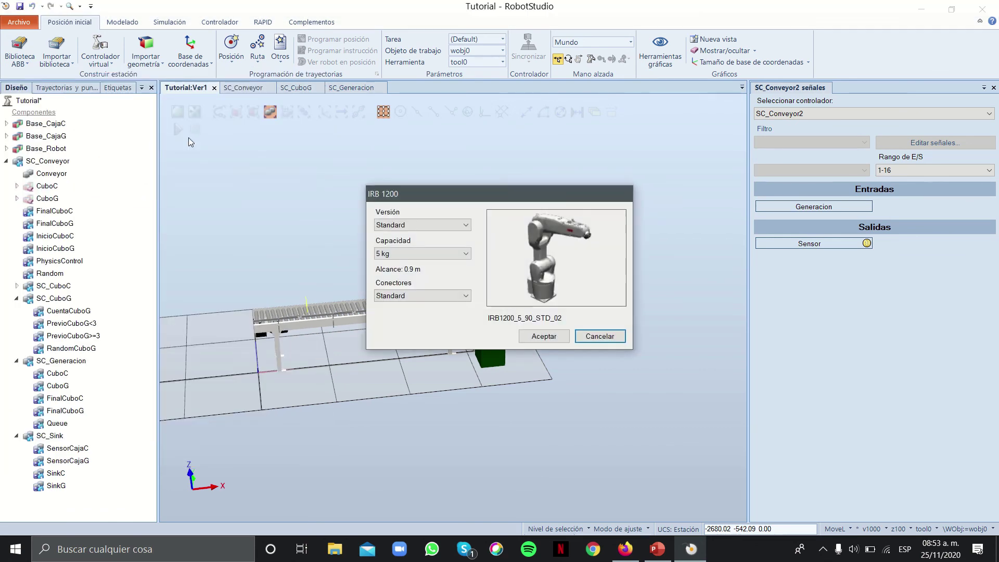
left_click(542, 337)
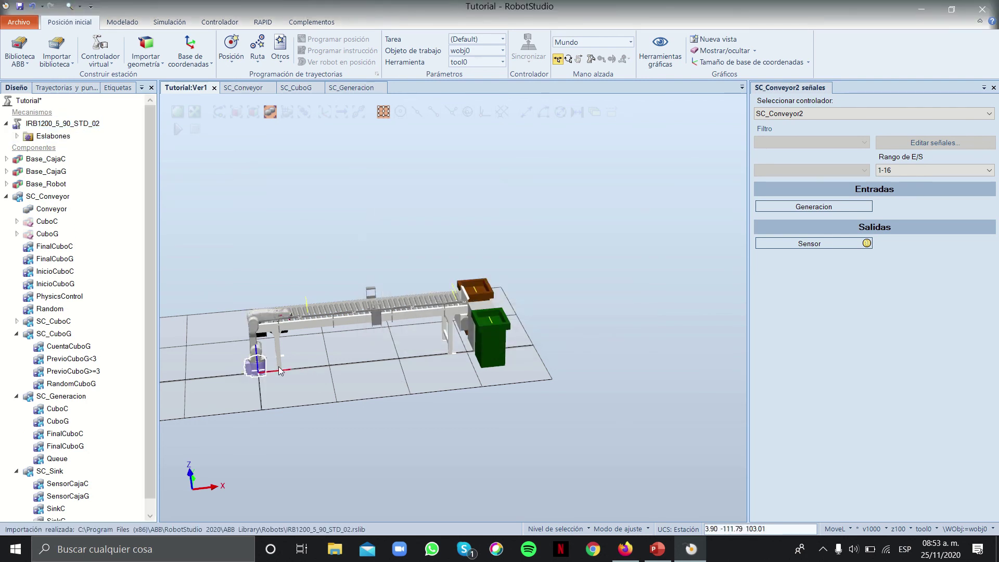
Try jogging a joint of the IRB1200 freehand and send the robot back to its home position
right_click(261, 370)
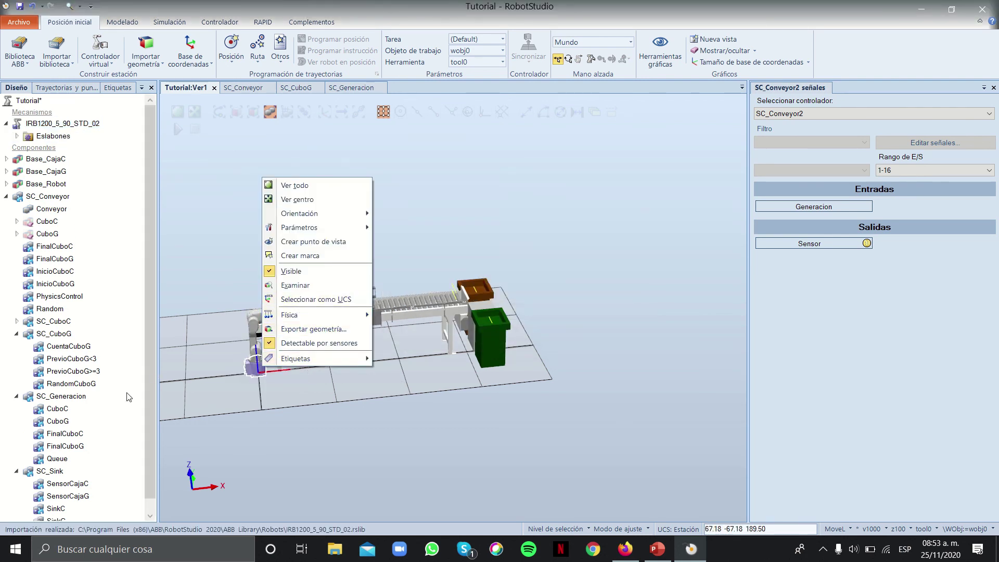
left_click(7, 197)
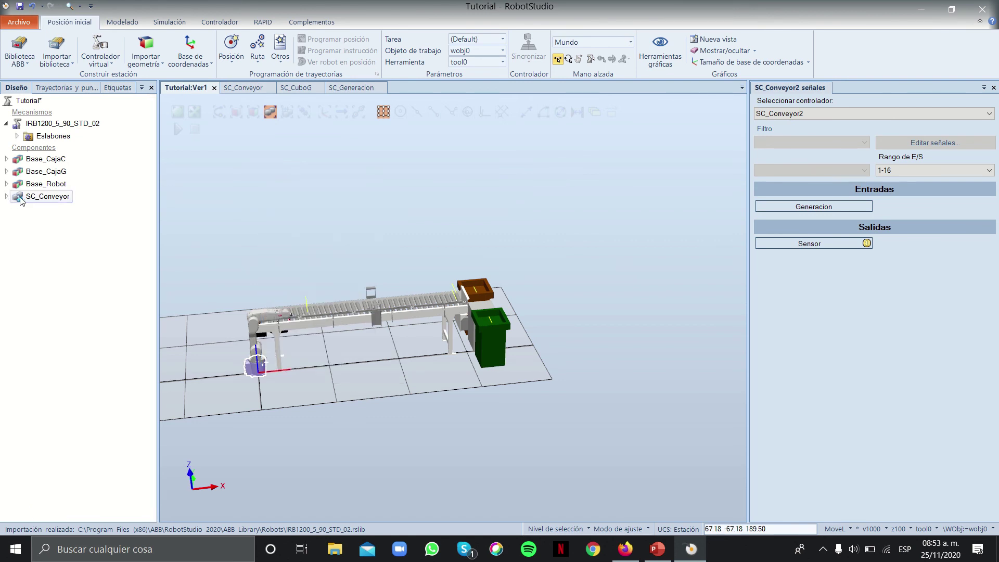
right_click(37, 125)
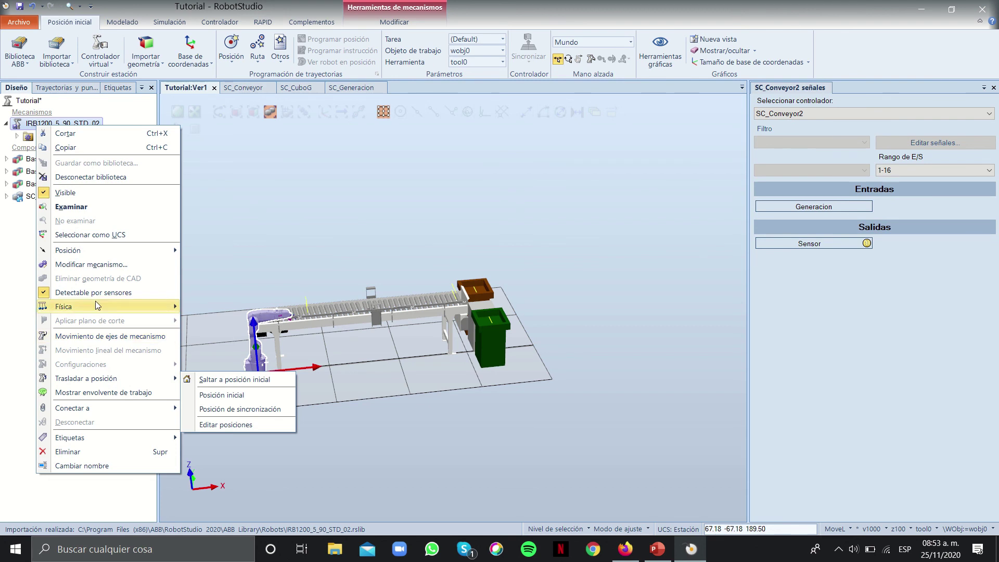
left_click(222, 395)
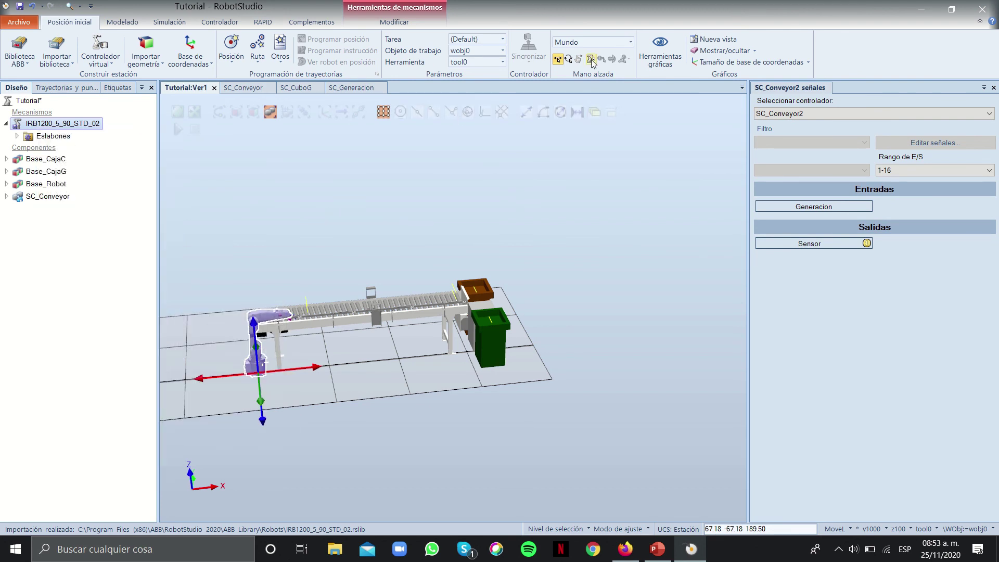
left_click(591, 58)
left_click_drag(260, 333, 256, 358)
right_click(78, 124)
mouse_move(167, 373)
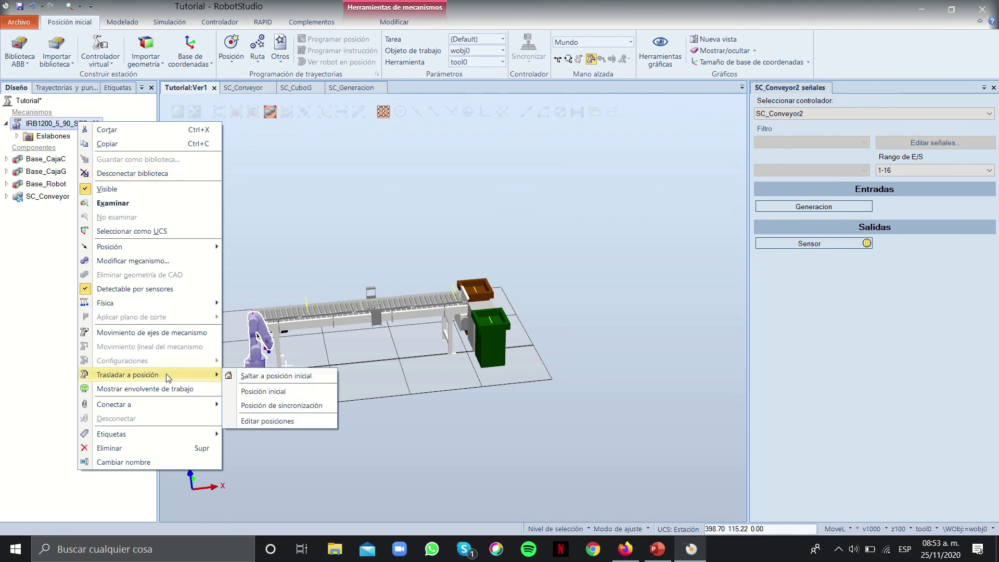
left_click(229, 390)
Place the IRB1200 by one point from the world origin onto the robot base's top at 3275, 200, 600 mm
right_click(61, 124)
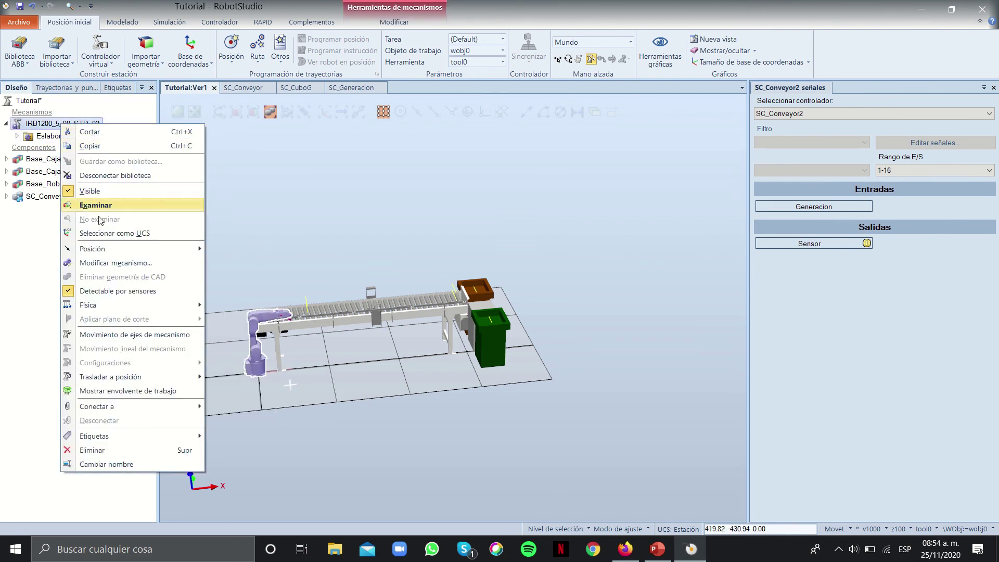
mouse_move(156, 249)
mouse_move(267, 298)
left_click(325, 292)
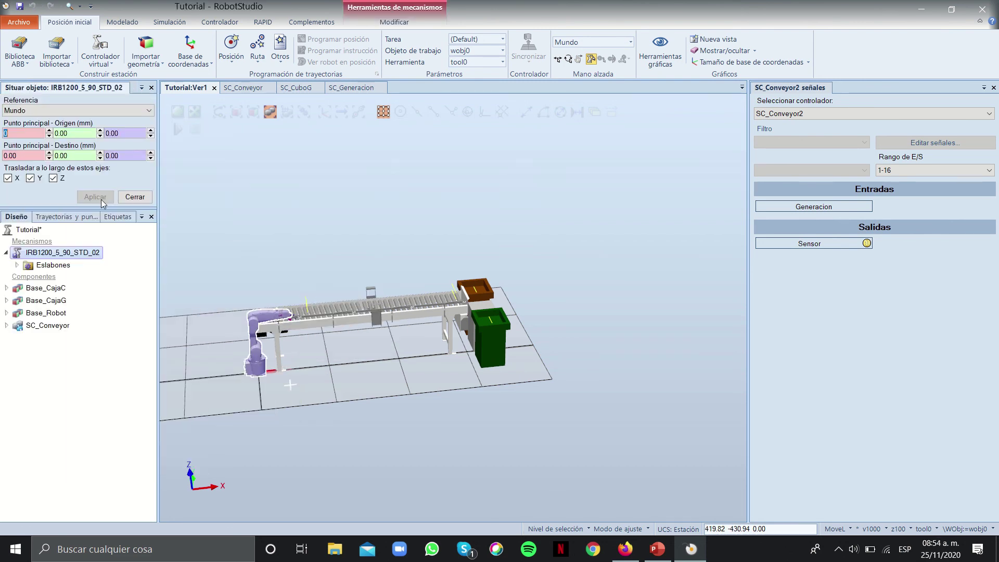
scroll(492, 312, "up", 2)
left_click(478, 302)
left_click(95, 197)
left_click(133, 197)
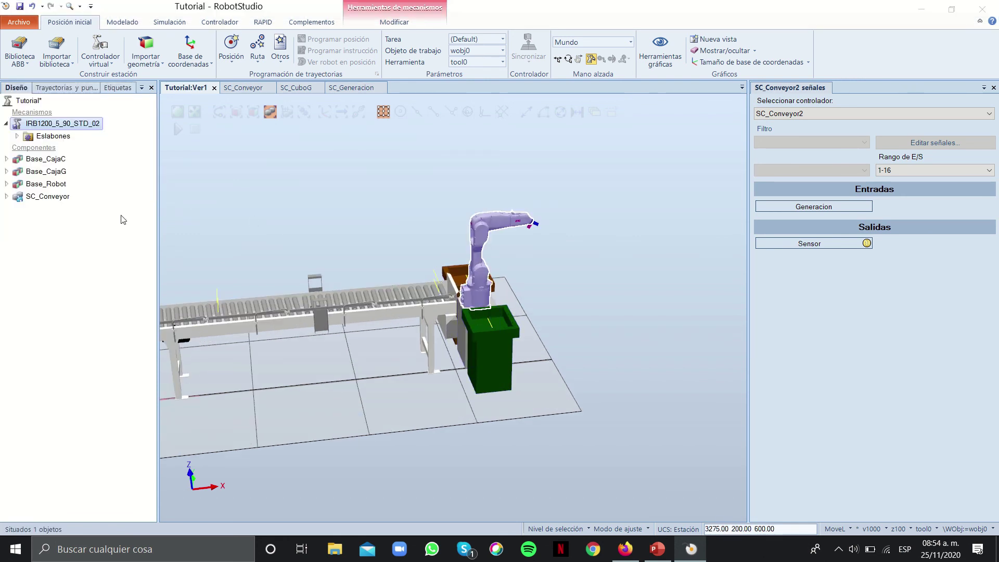
Rotate the IRB1200 by 180 degrees about its local Z axis so it faces the conveyor
right_click(76, 130)
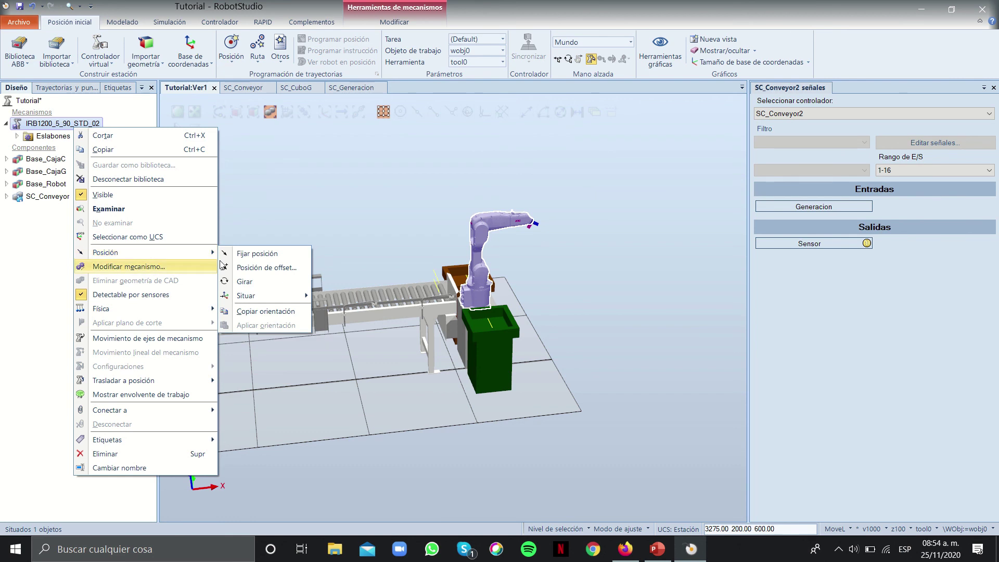
left_click(245, 281)
left_click(78, 110)
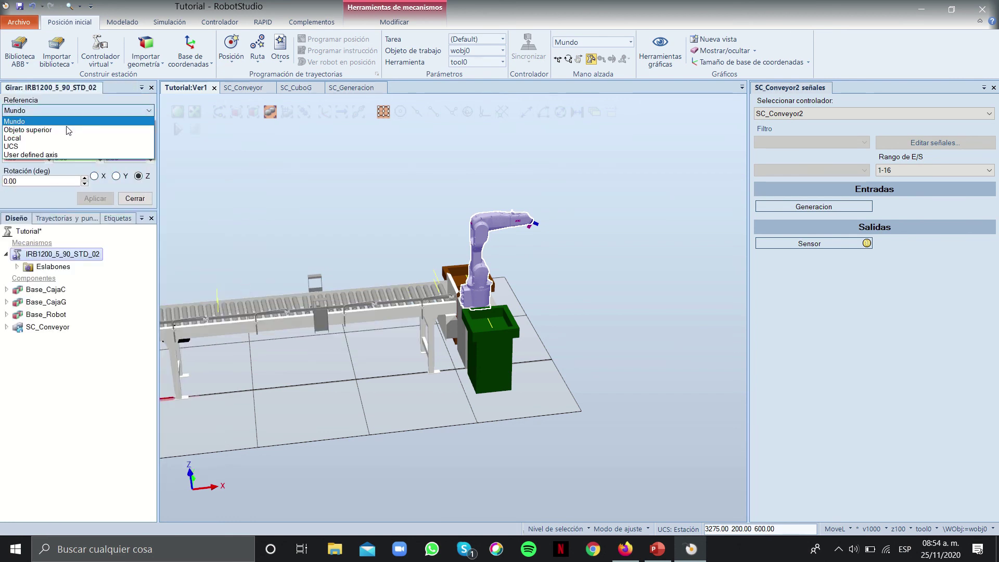
left_click(57, 139)
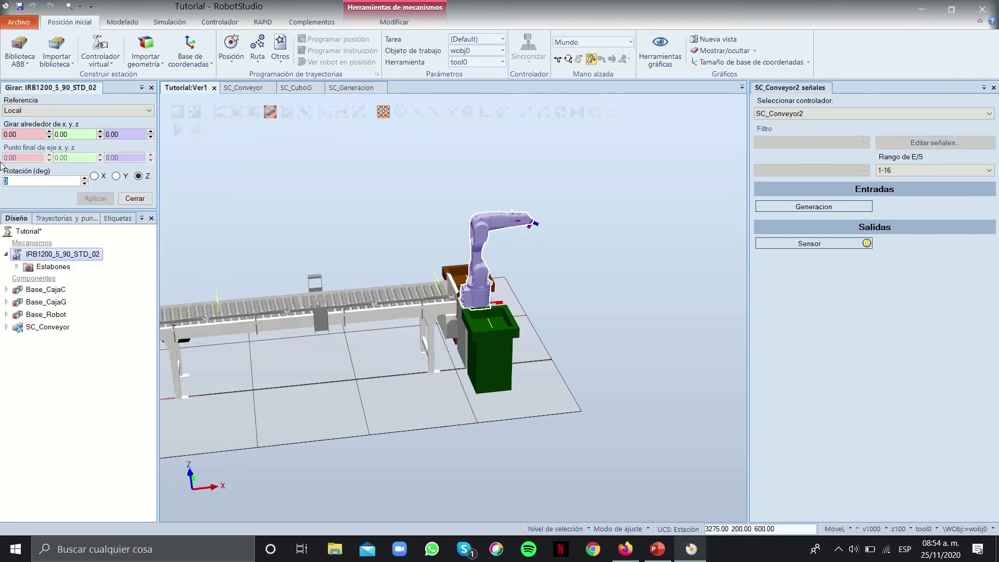
type("180")
key("Return")
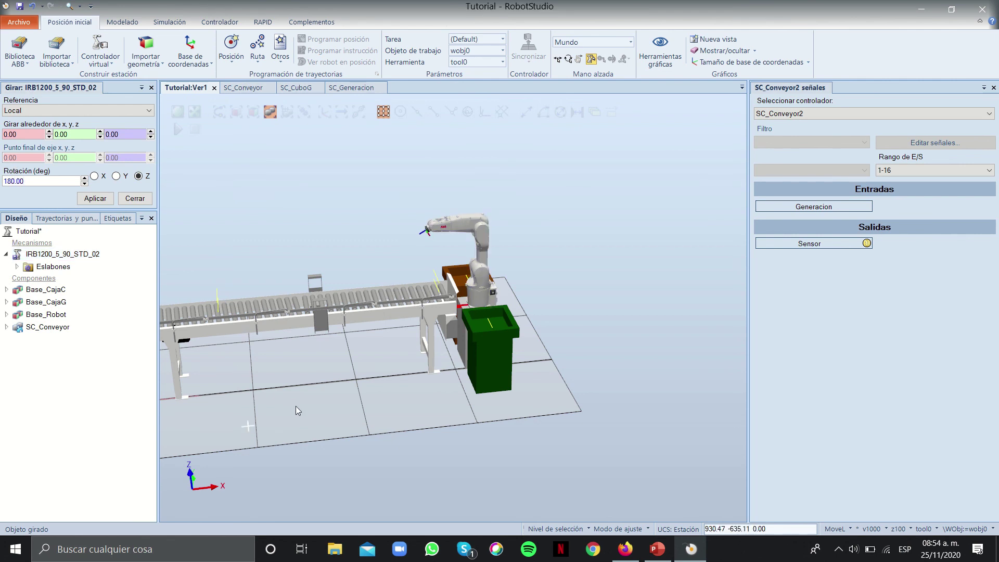
left_click(135, 198)
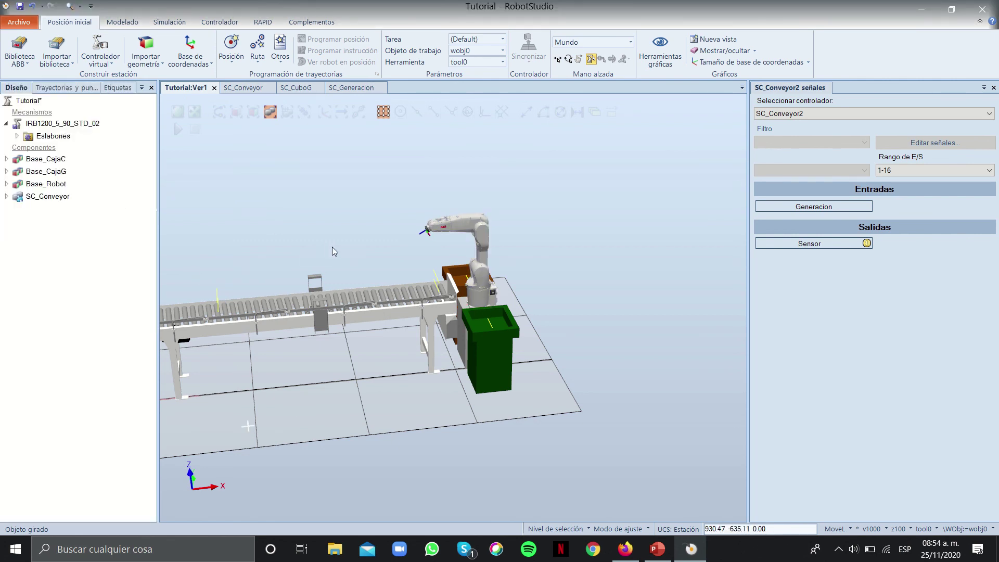
Import the SC_Ventosa suction tool library from the Libraries folder into the station
left_click(58, 58)
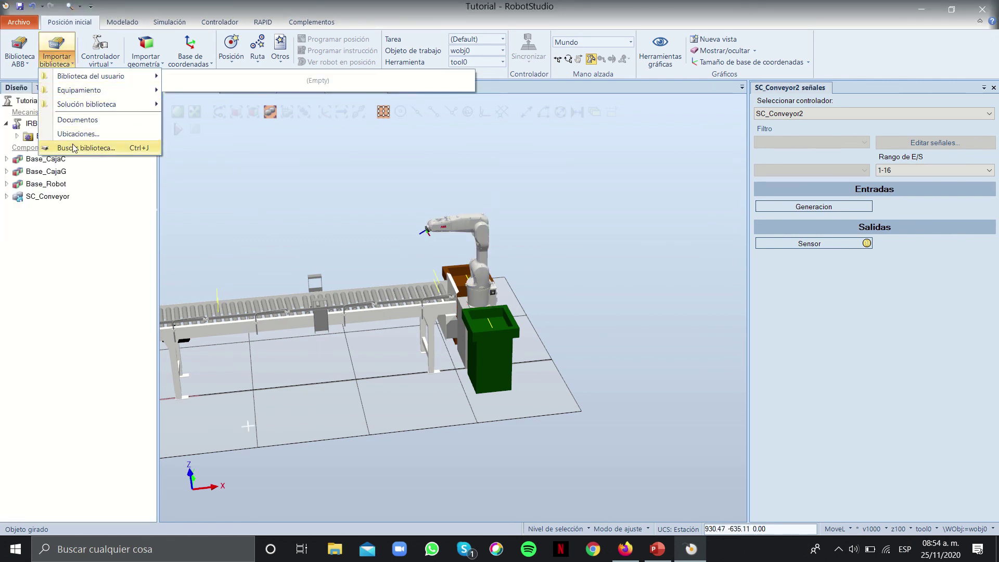
left_click(73, 148)
left_click(154, 207)
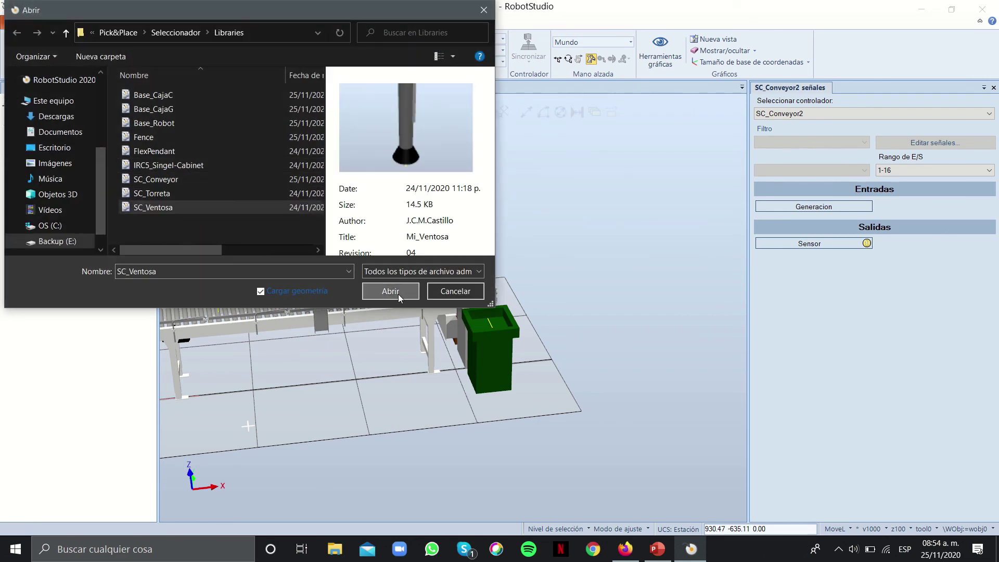
left_click(391, 291)
Switch to the ABB RobotApps page in the browser, look through its Smart Component downloads, and return to RobotStudio
left_click(626, 550)
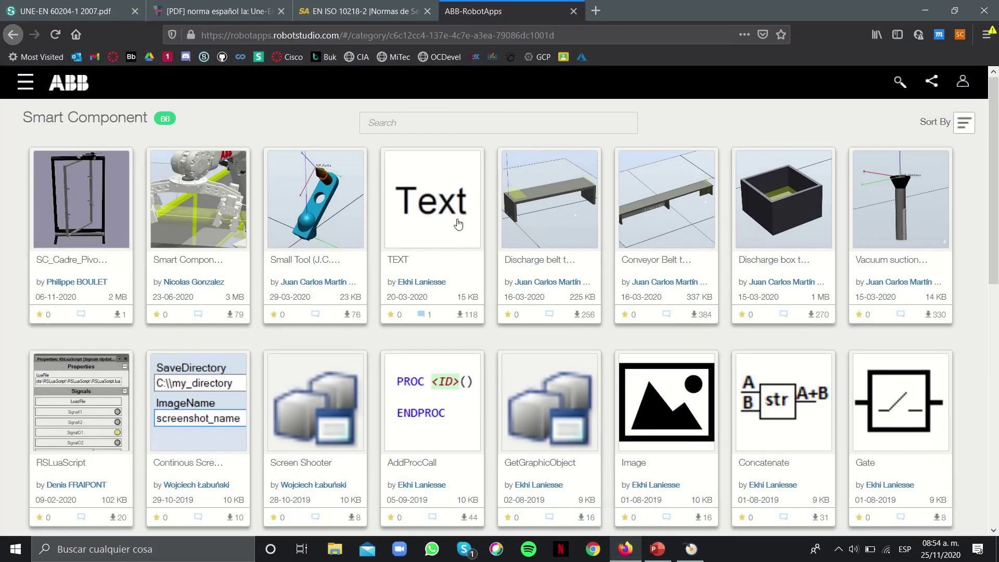
scroll(499, 260, "down", 10)
left_click(692, 551)
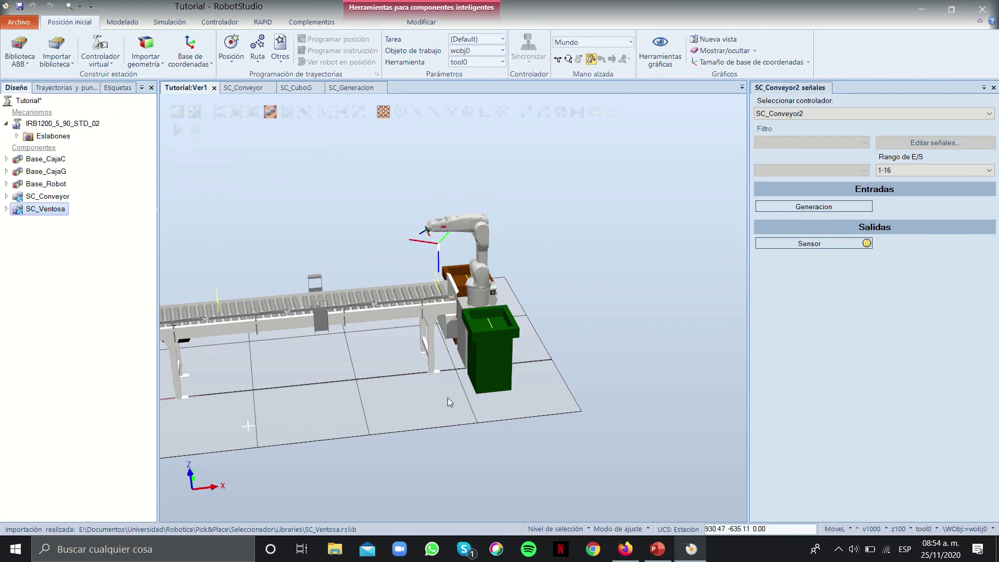
Import the SC_Torreta stack light library from the Libraries folder into the station
left_click(68, 61)
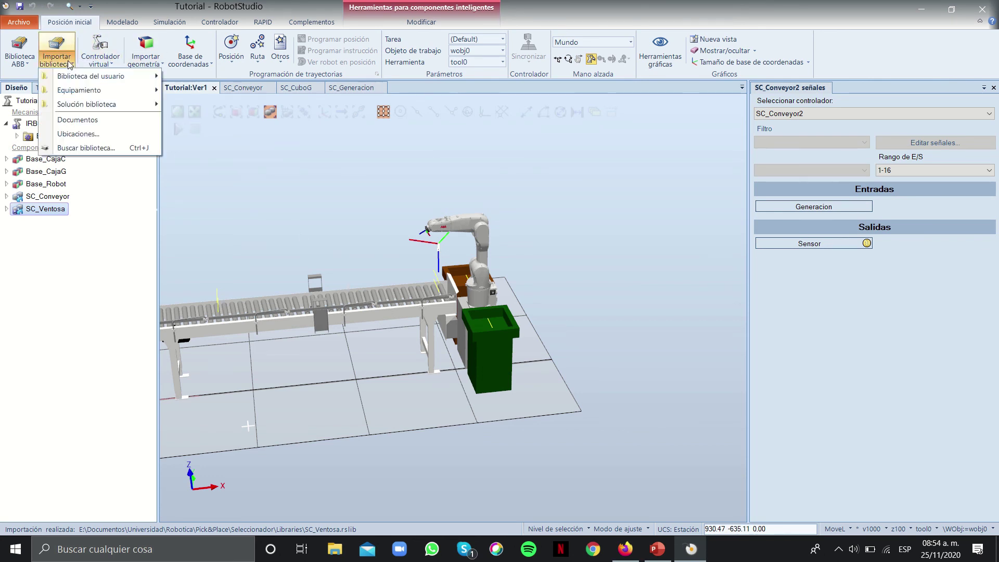
left_click(76, 148)
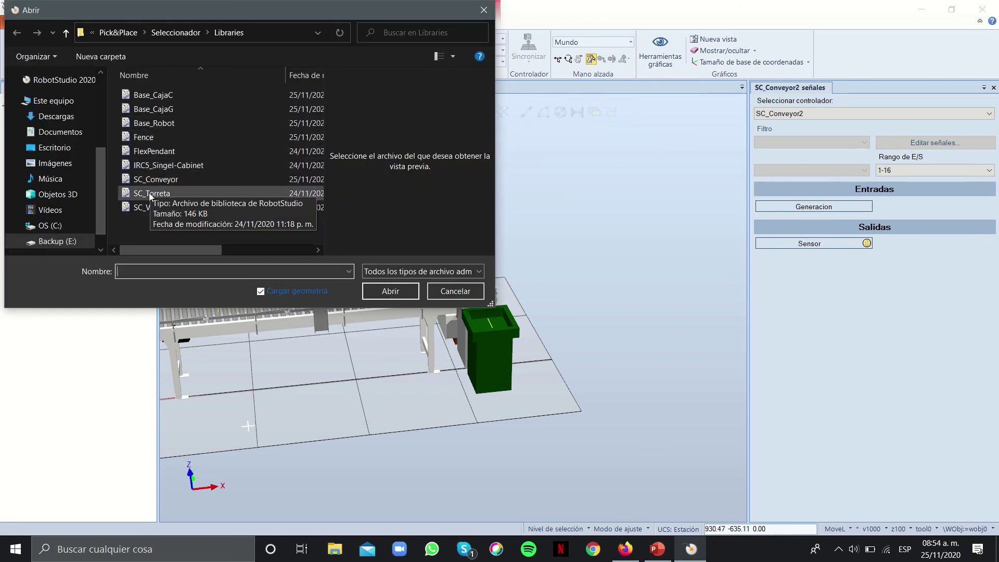
key("alt+Tab")
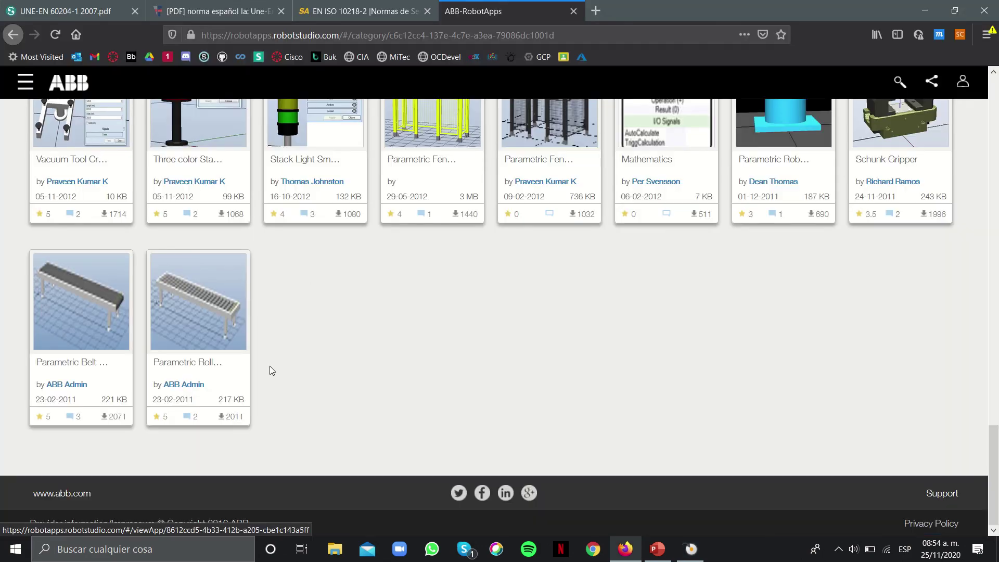
scroll(314, 302, "up", 4)
scroll(604, 339, "up", 15)
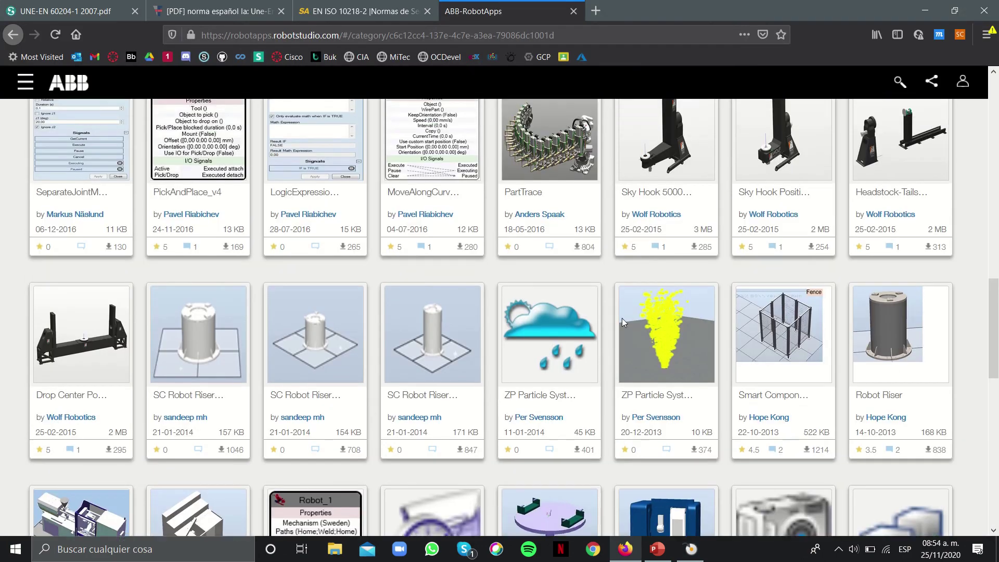
key("alt+Tab")
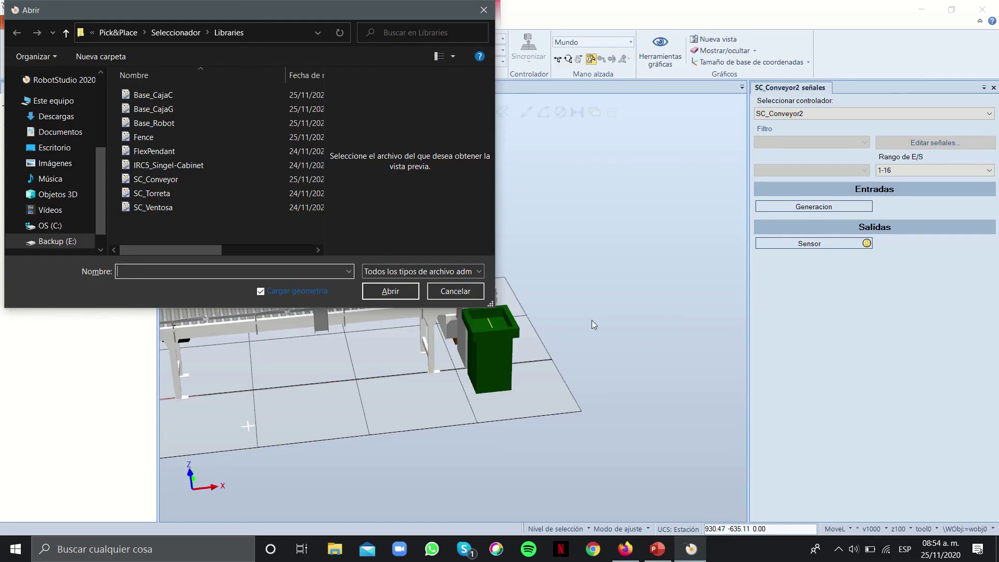
left_click(156, 193)
left_click(391, 291)
left_click_drag(355, 320, 292, 318, "ctrl+shift")
left_click(224, 312)
scroll(231, 282, "up", 5)
left_click_drag(232, 282, 332, 233, "ctrl+shift")
Switch to the ABB RobotApps page in the browser, look at the stack light Smart Components, and return to RobotStudio
key("alt+Tab")
scroll(365, 257, "down", 20)
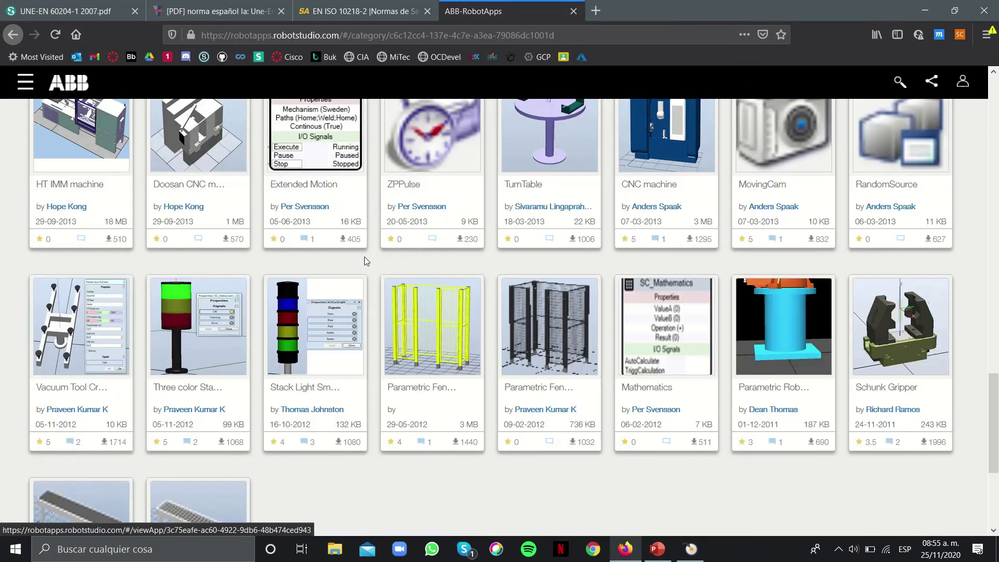
scroll(312, 219, "up", 2)
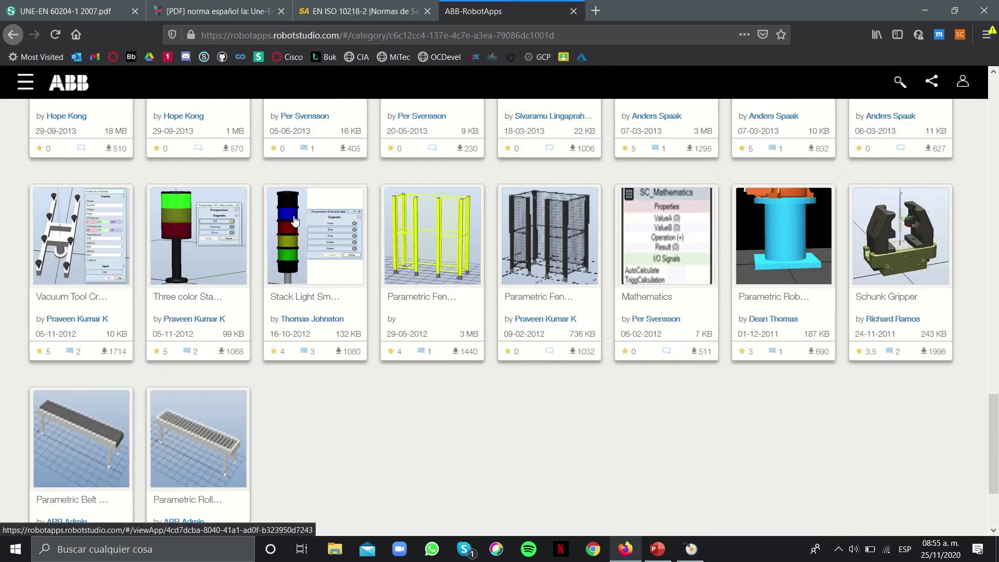
key("alt+Tab")
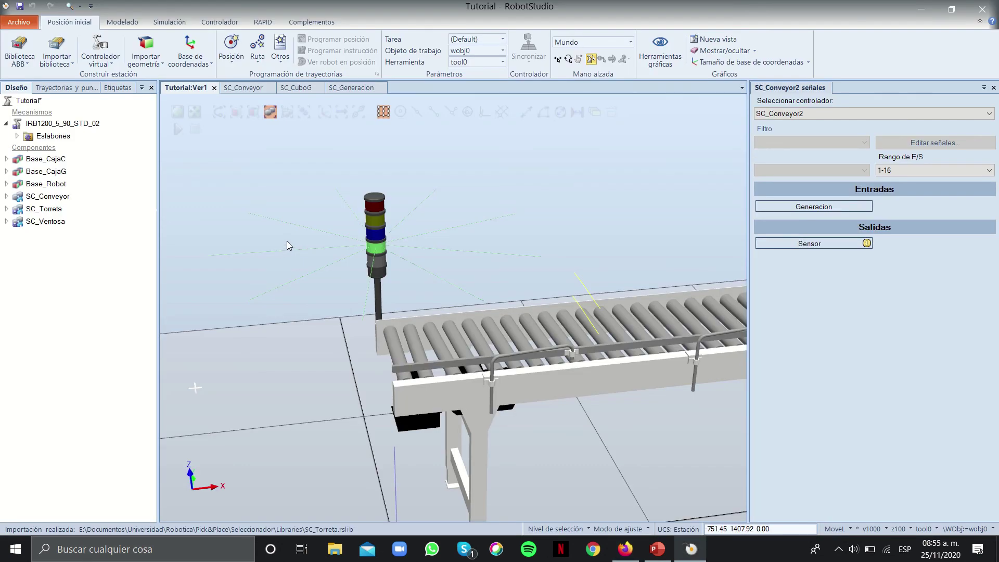
Disconnect the SC_Ventosa and SC_Torreta components from their libraries
right_click(11, 222)
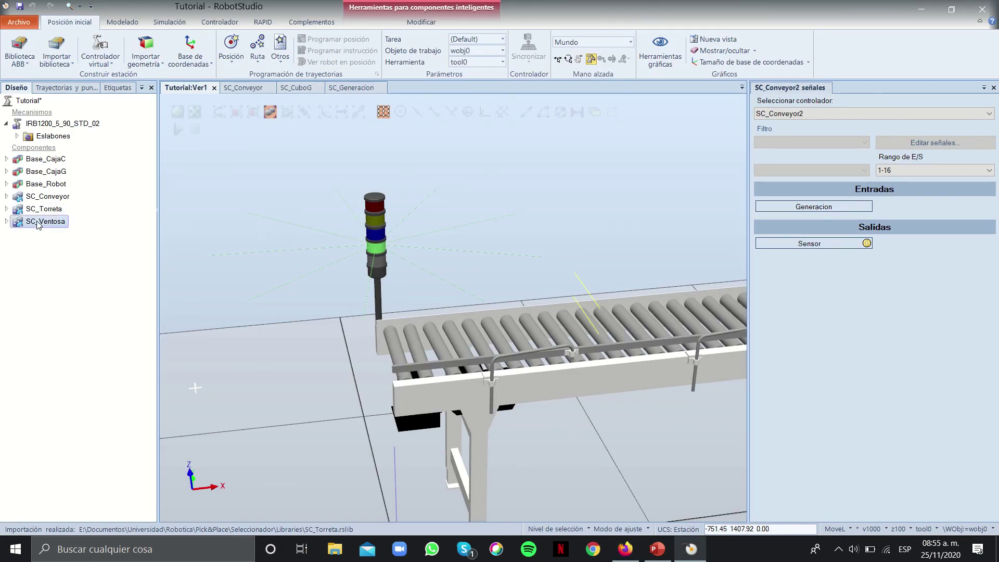
left_click(64, 276)
right_click(43, 213)
left_click(98, 267)
left_click(6, 221)
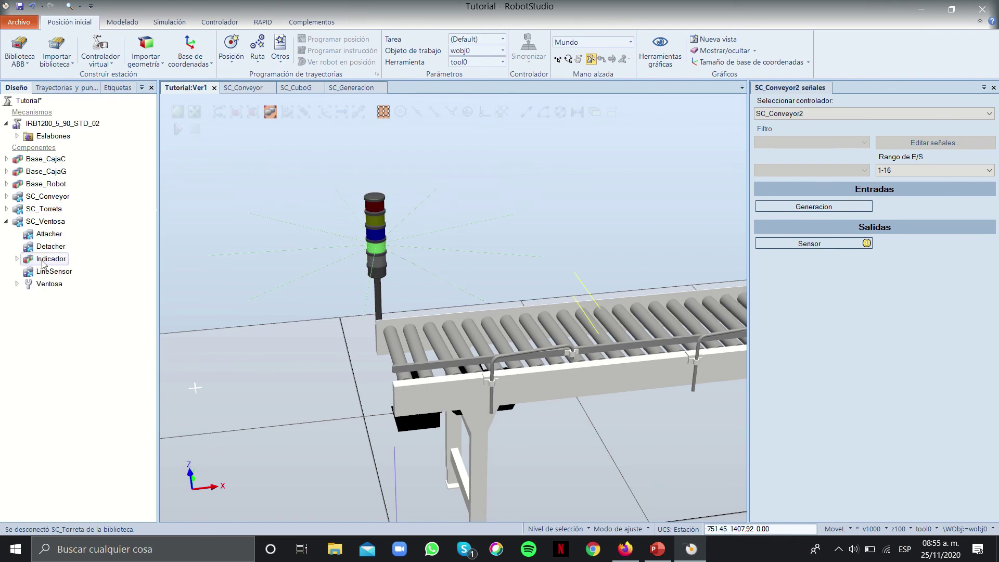
left_click(6, 221)
Attach SC_Ventosa to the IRB1200 robot and update its position so the tool sits on the robot's flange
left_click(46, 221)
scroll(294, 329, "down", 5)
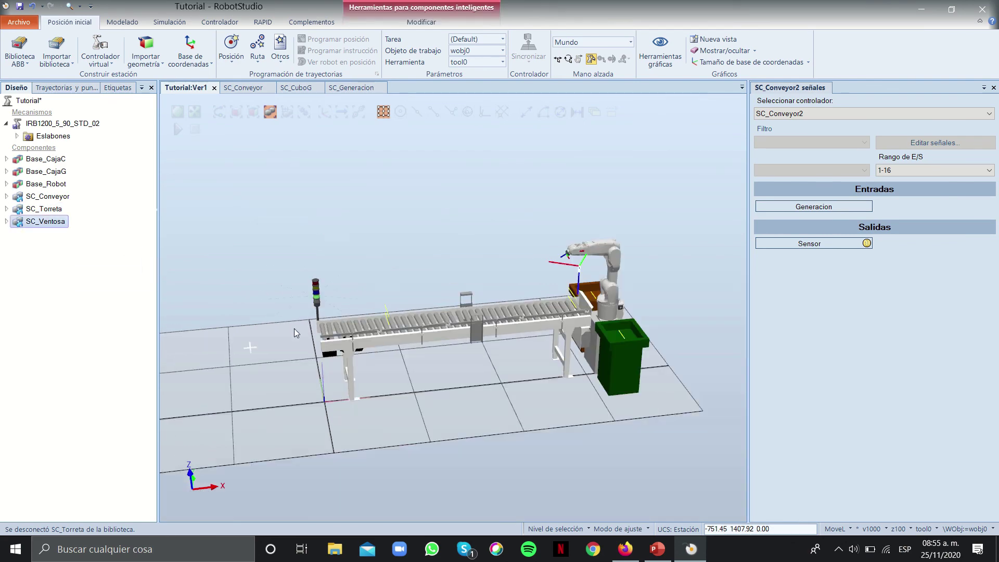
left_click(634, 278)
scroll(632, 276, "up", 5)
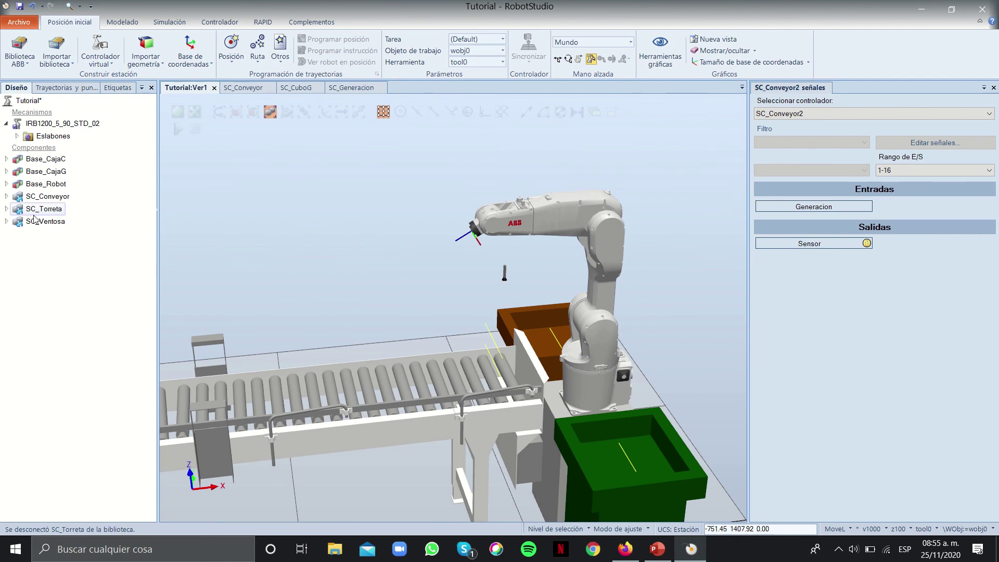
left_click_drag(54, 163, 50, 128)
left_click(449, 318)
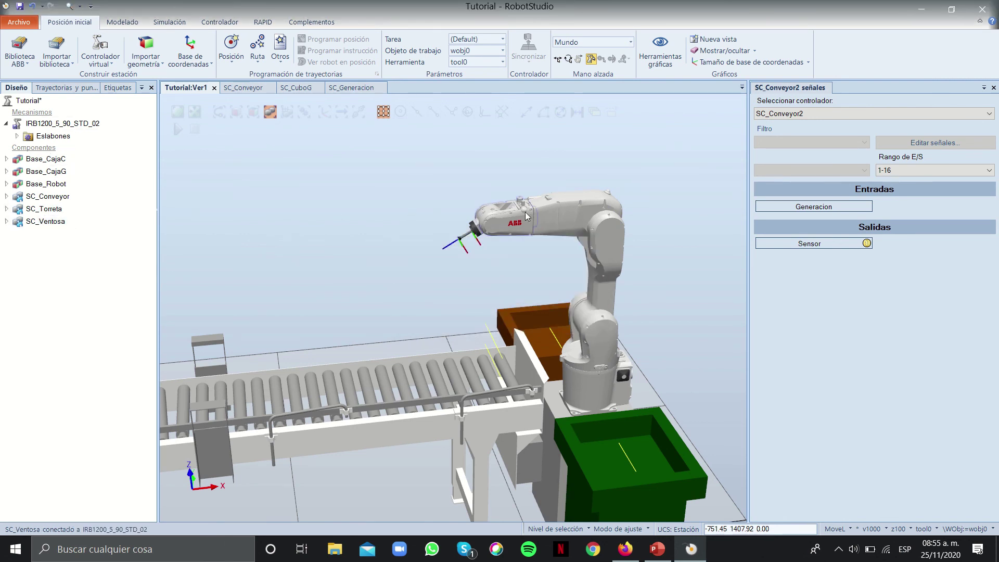
Examine SC_Torreta's StacklightParts and open the component for editing to study its GraphicSwitch design diagram
left_click(6, 209)
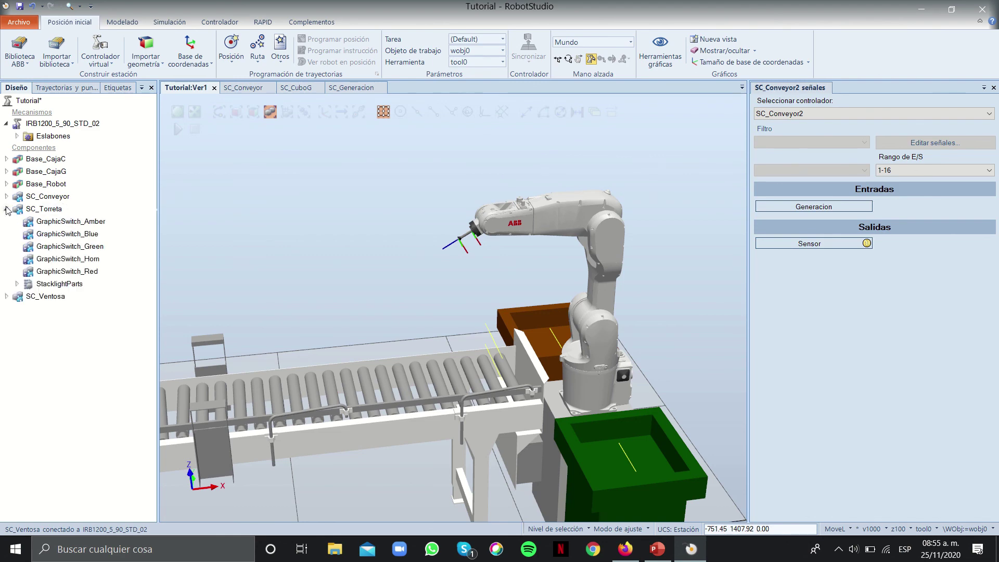
left_click_drag(379, 369, 451, 310, "ctrl")
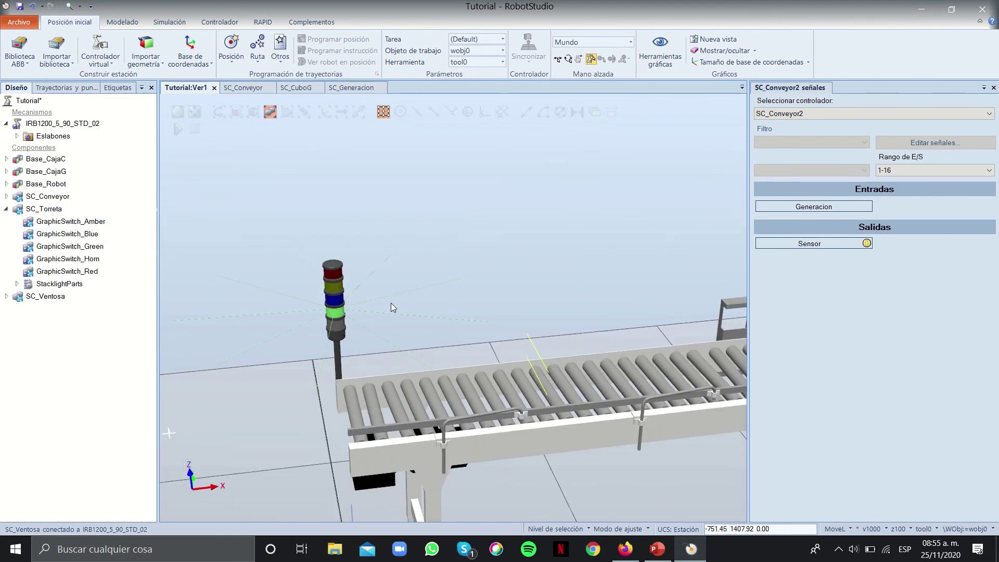
left_click(17, 284)
left_click(50, 298)
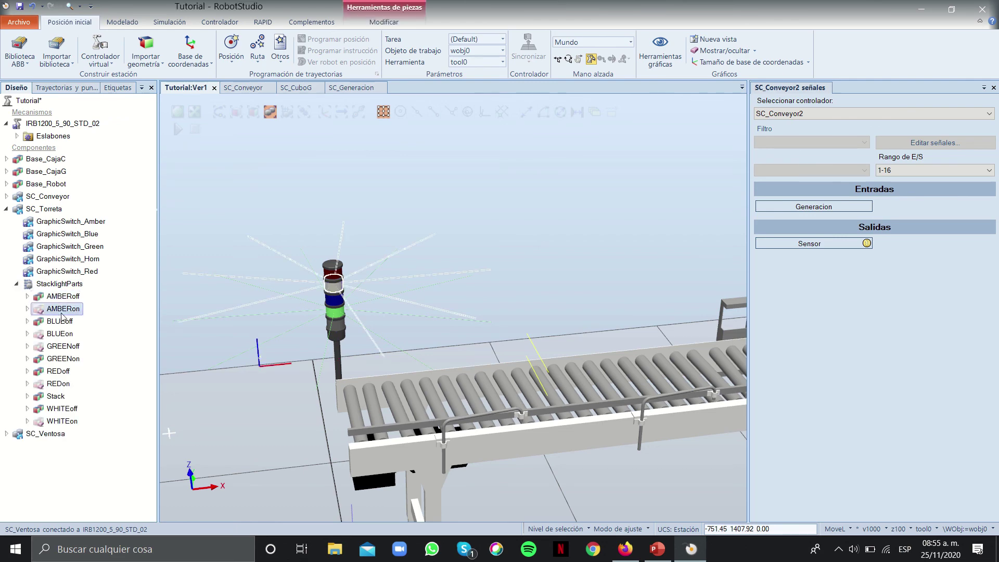
right_click(47, 208)
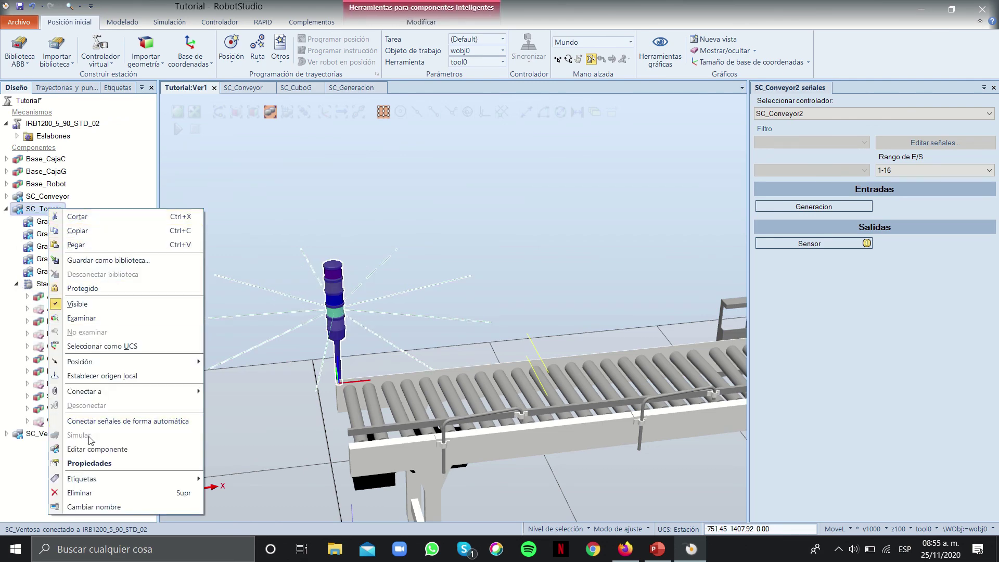
left_click(95, 449)
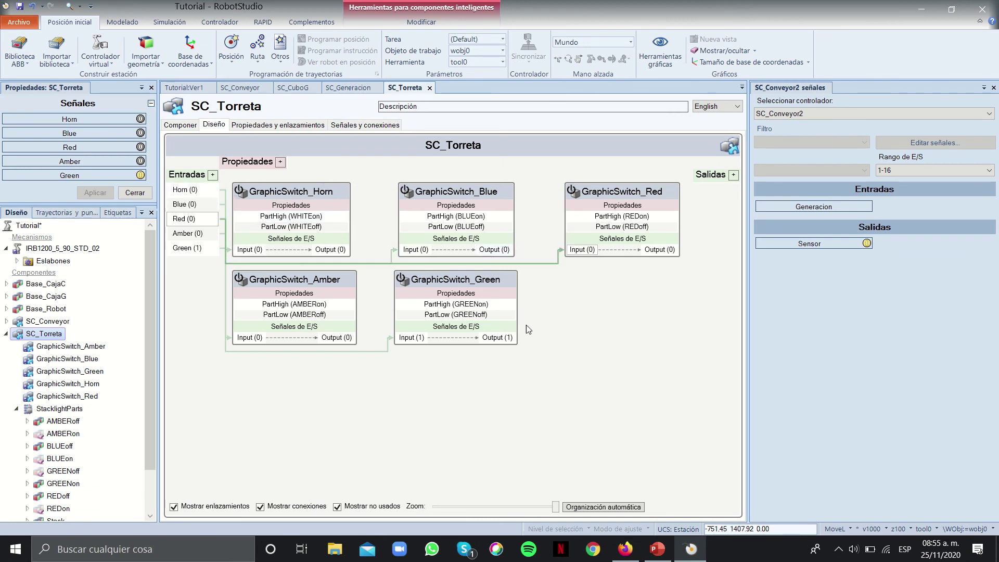
left_click(295, 193)
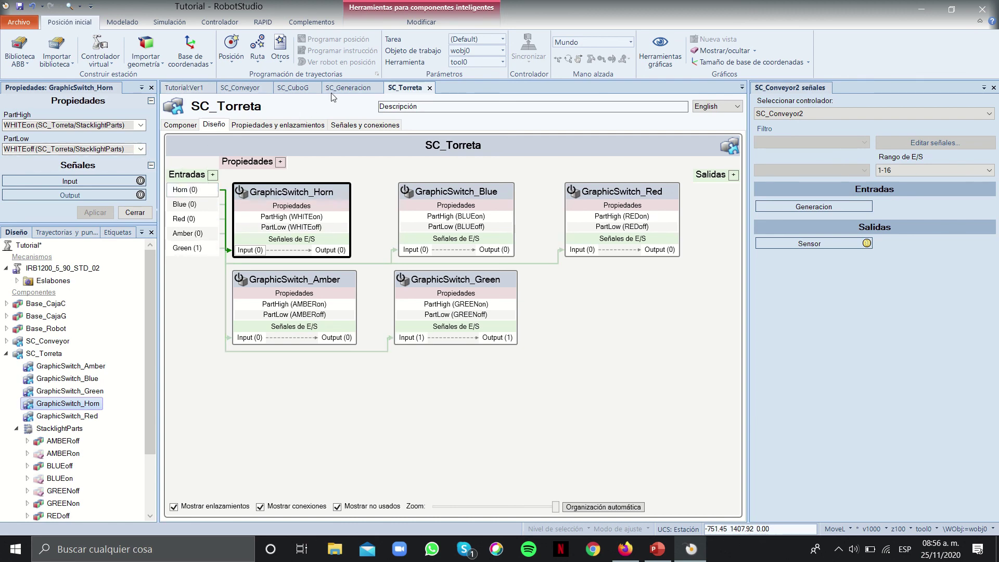
Switch off SC_Torreta's Green signal and test its Amber signal by turning it on and off again
left_click(172, 89)
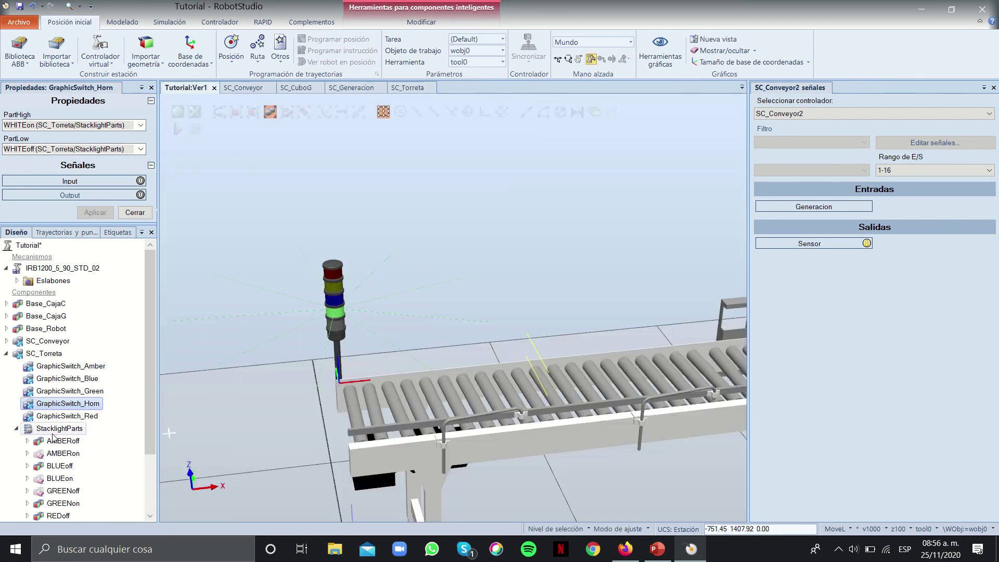
left_click(45, 354)
left_click(119, 175)
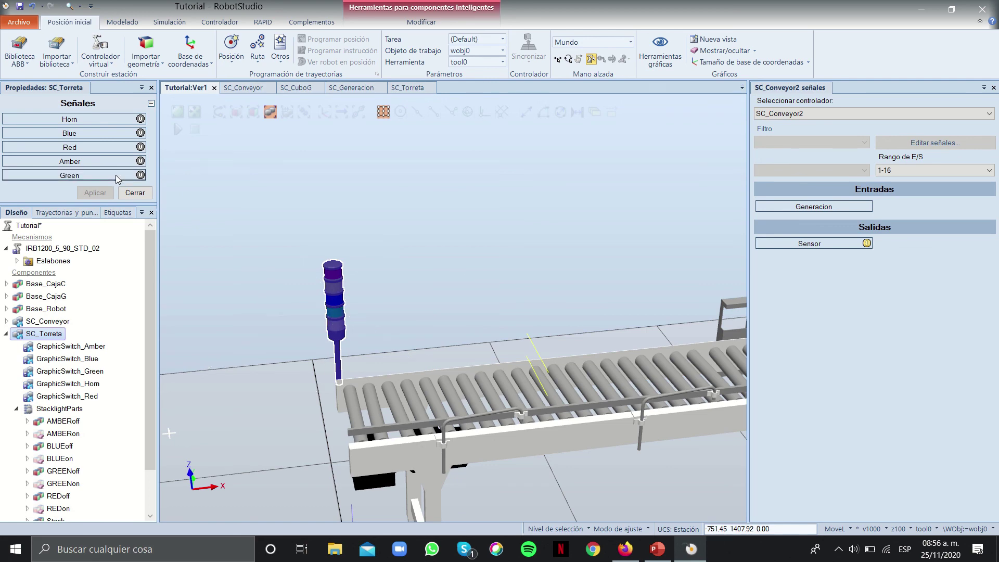
left_click(119, 161)
left_click(408, 89)
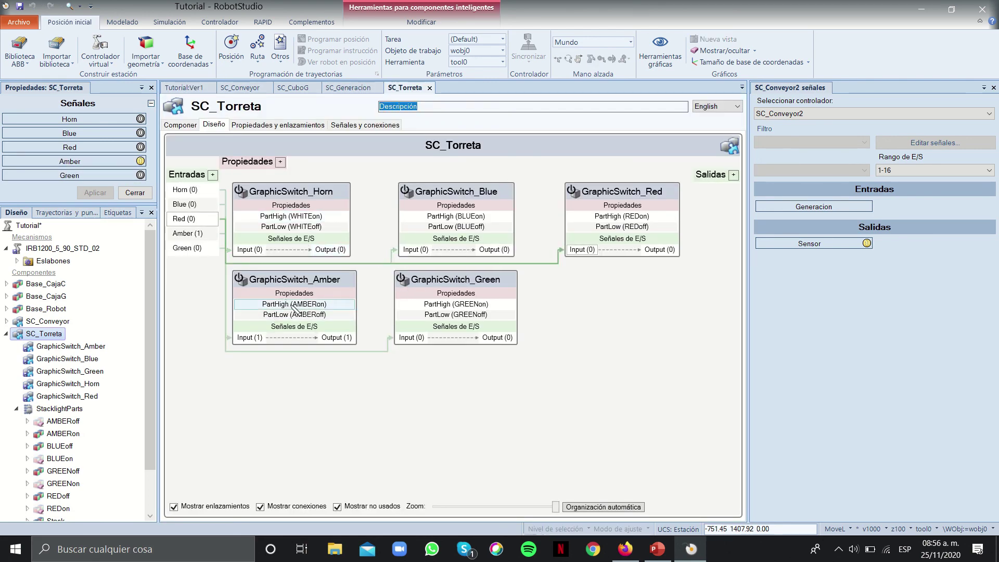
left_click(129, 163)
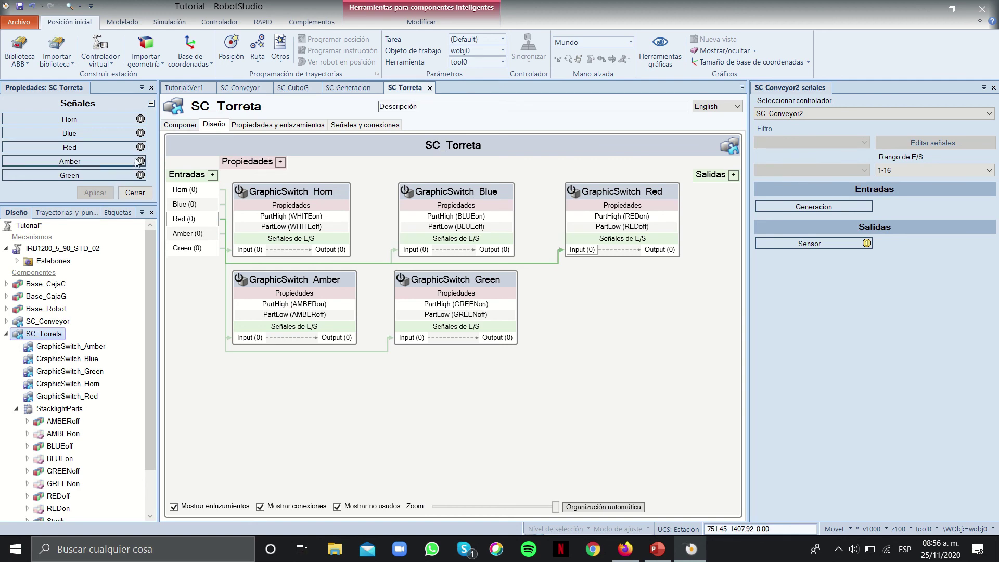
left_click(177, 88)
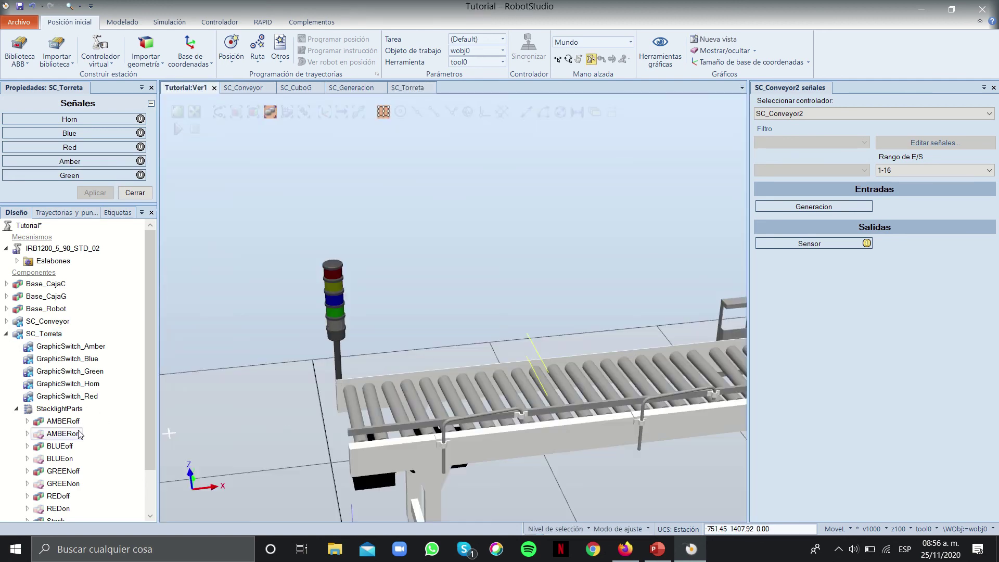
Check the colour settings of the AMBERon and AMBERoff parts in StacklightParts without choosing new colours
left_click(62, 434)
right_click(76, 435)
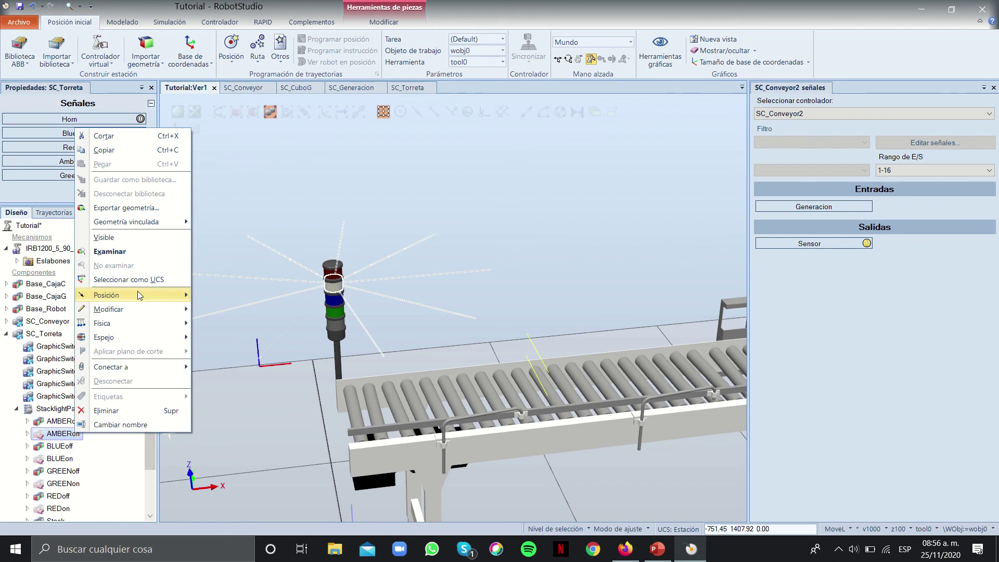
mouse_move(143, 308)
left_click(235, 310)
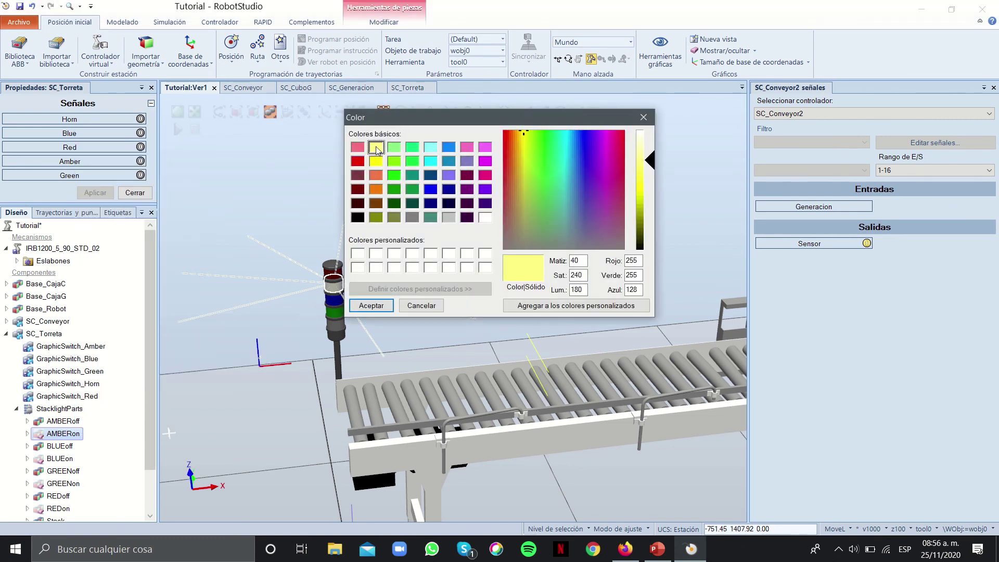
left_click(405, 305)
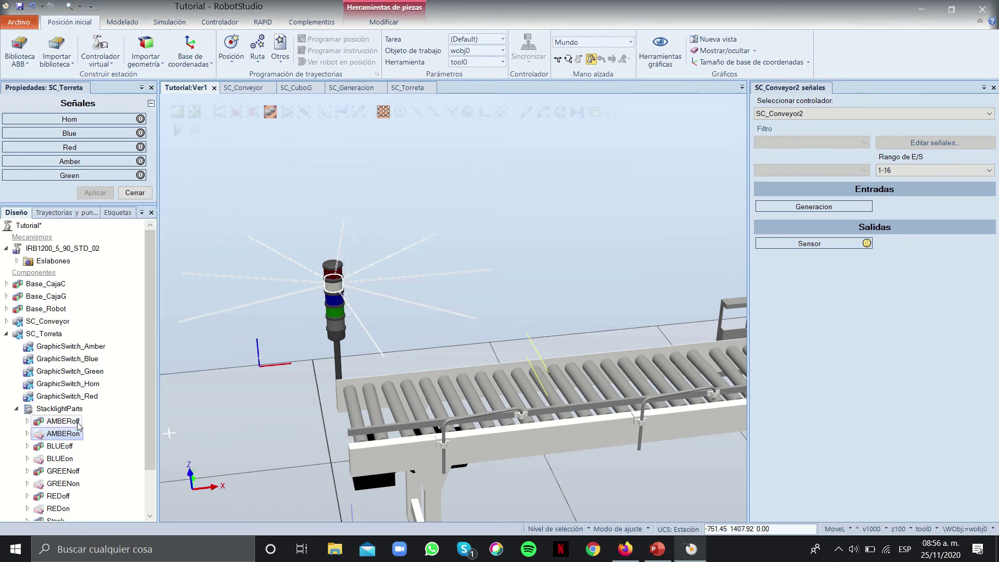
right_click(79, 422)
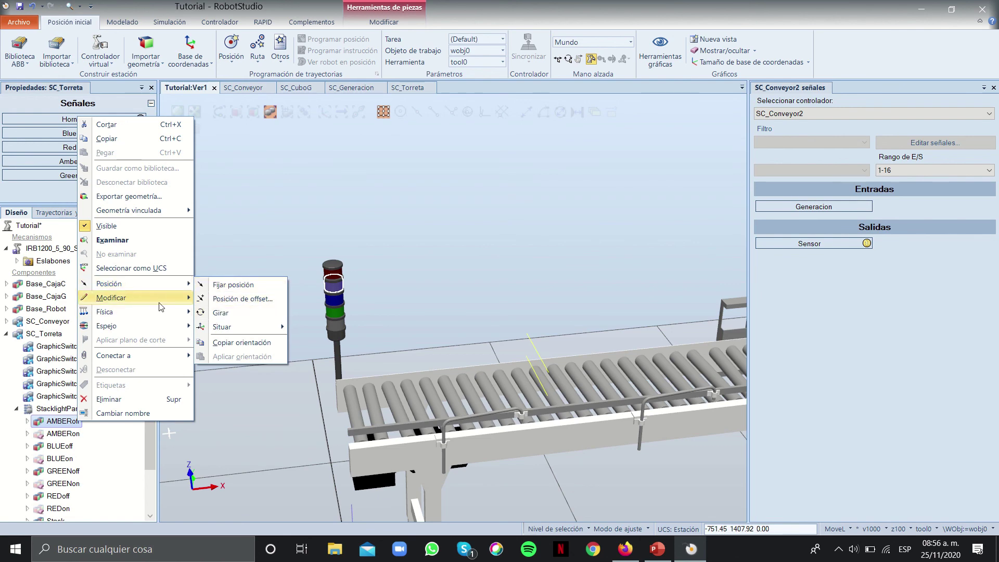
mouse_move(162, 307)
left_click(215, 298)
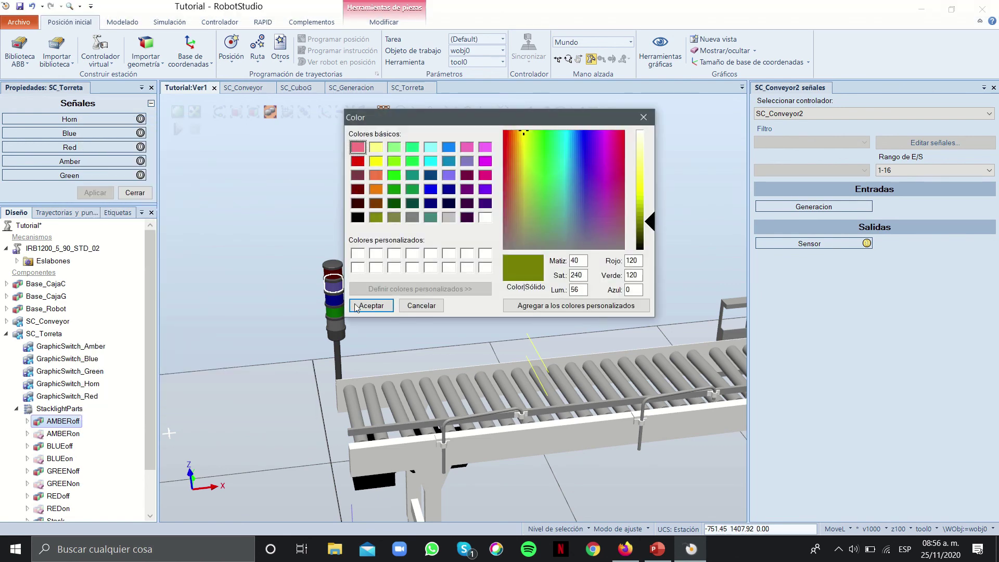
left_click(358, 307)
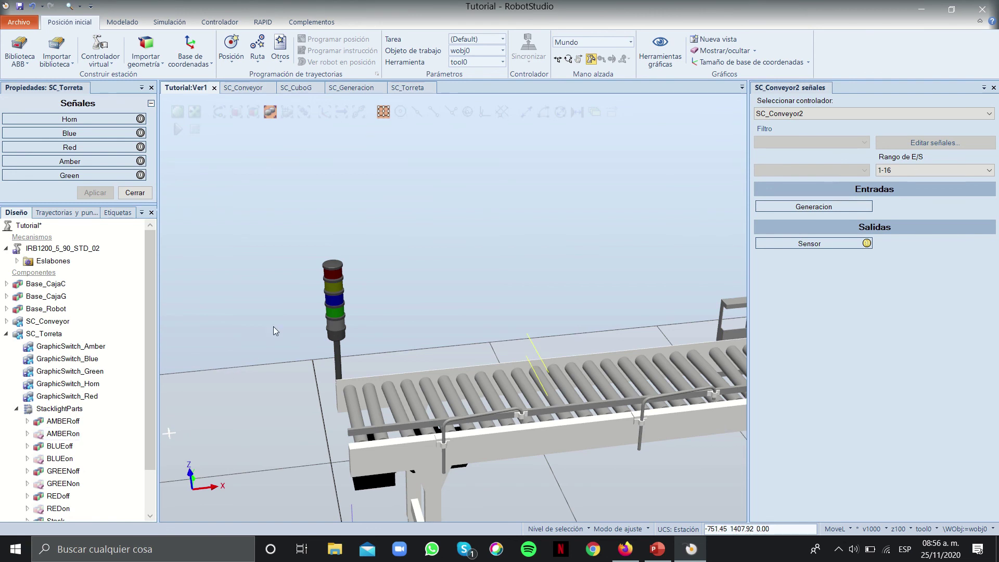
Offset the AMBERoff and AMBERon parts together by 110 mm in Z relative to the world
left_click(78, 433)
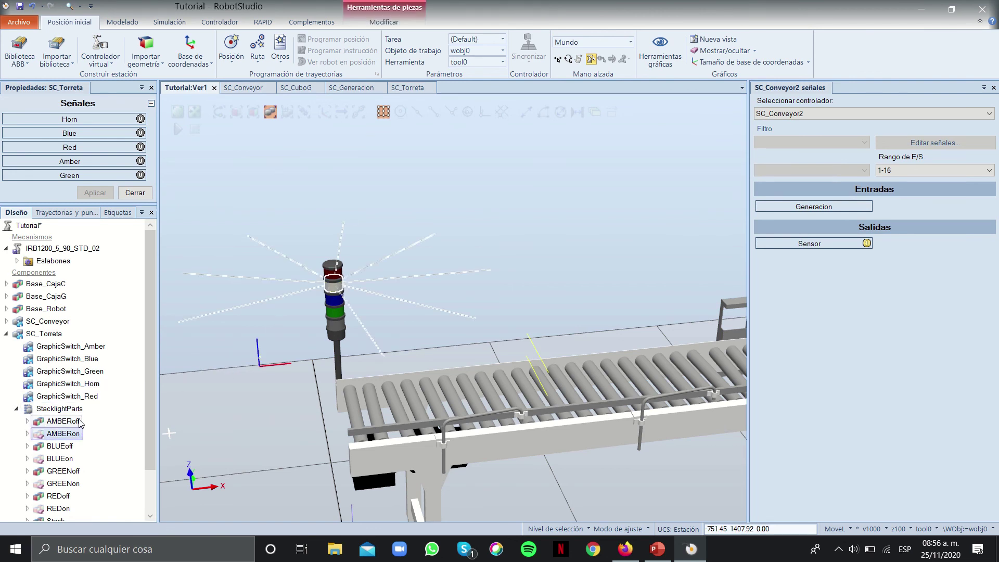
right_click(79, 419)
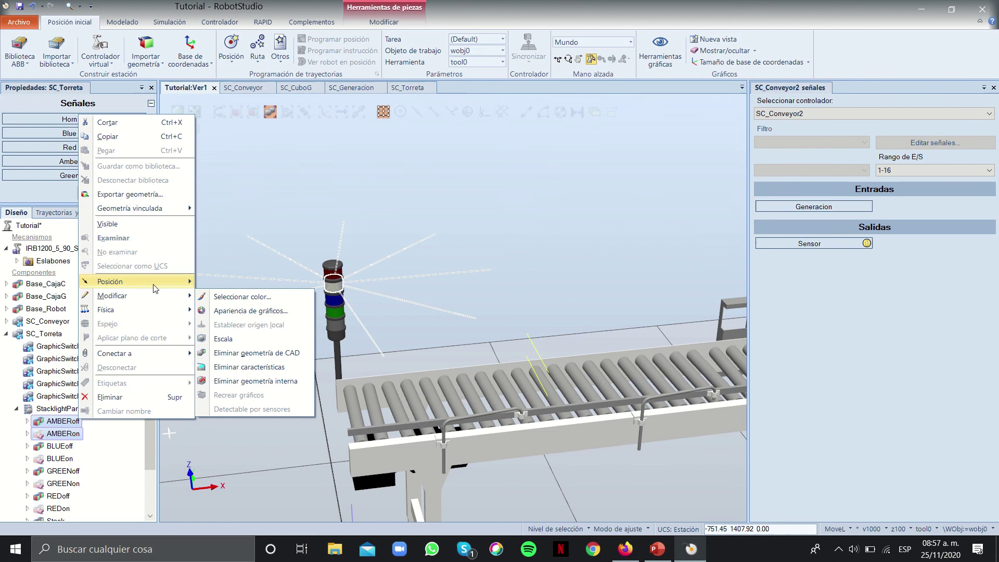
mouse_move(154, 285)
left_click(219, 298)
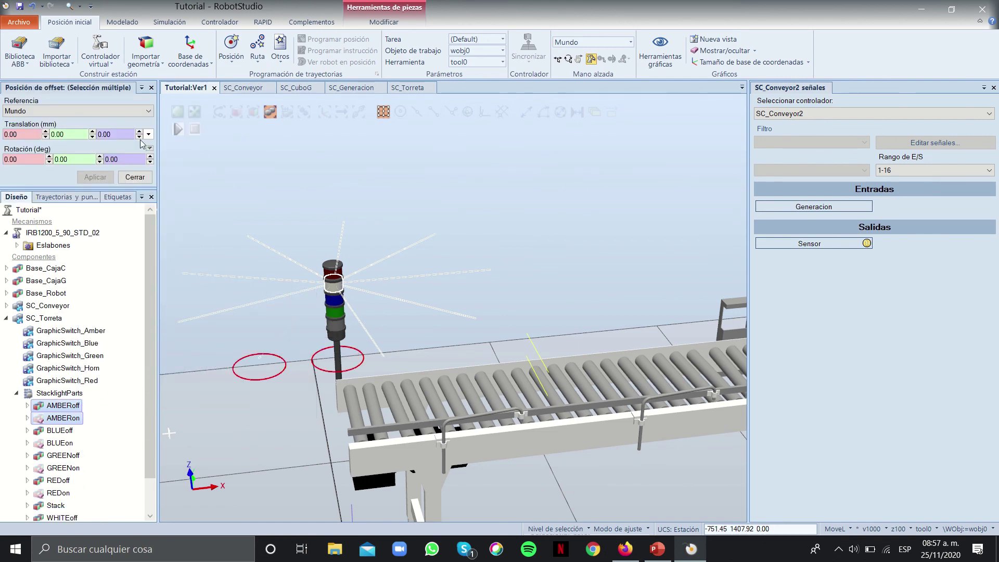
scroll(320, 312, "up", 3)
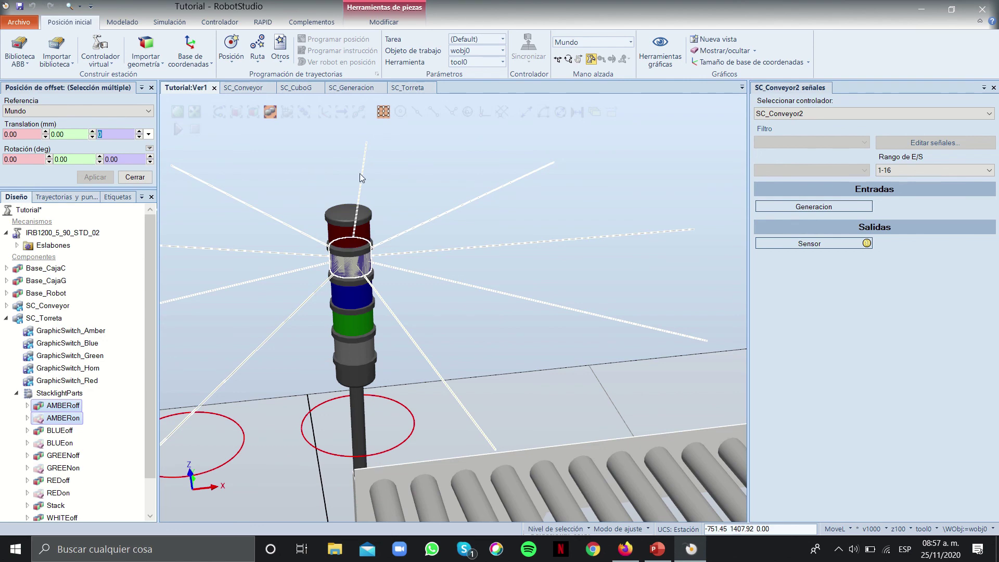
type("110")
key("Return")
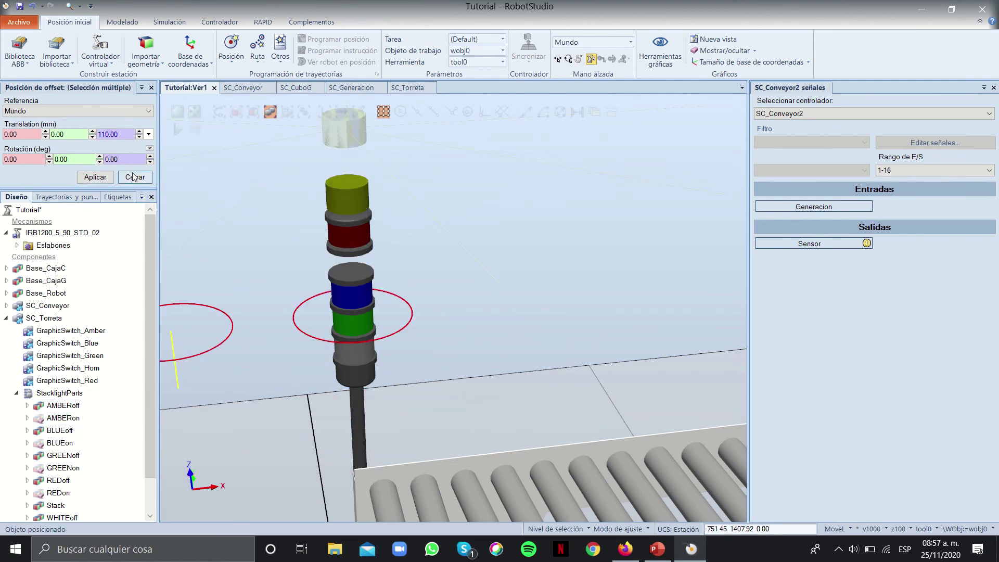
Open SC_Torreta's properties and toggle its Amber signal, then undo the toggle and the 110 mm offset of the amber parts
left_click(134, 177)
right_click(49, 209)
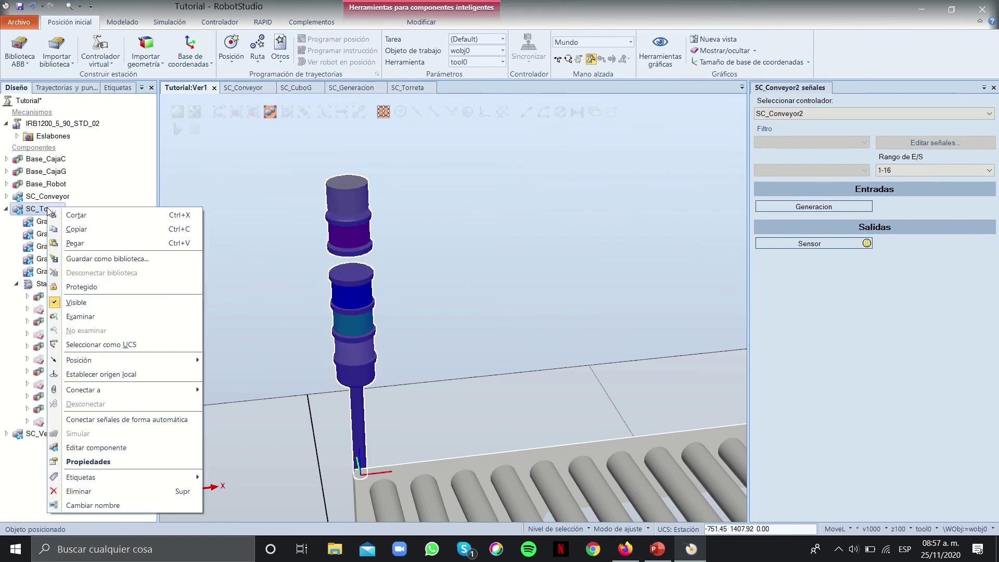
left_click(89, 461)
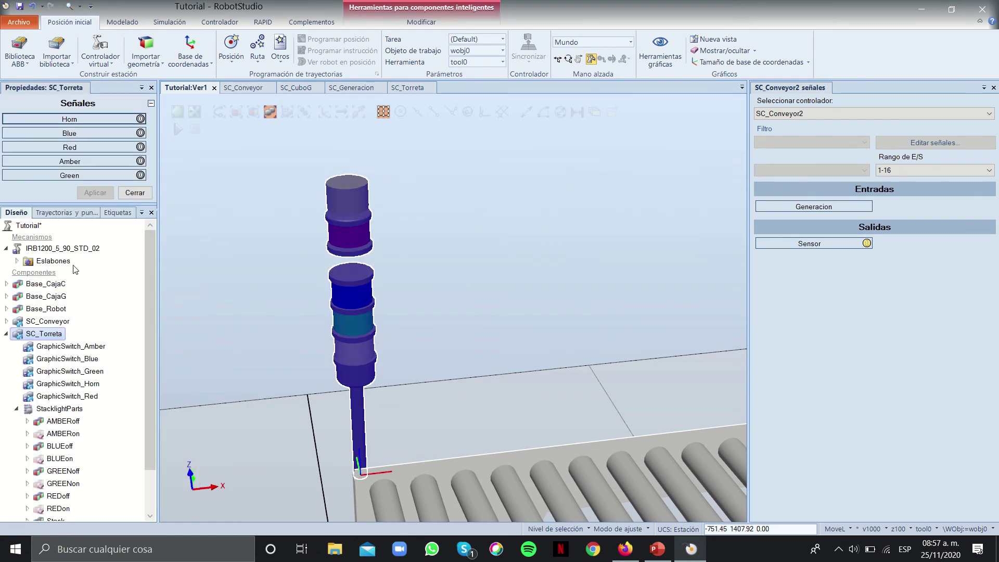
left_click(84, 160)
left_click(209, 205)
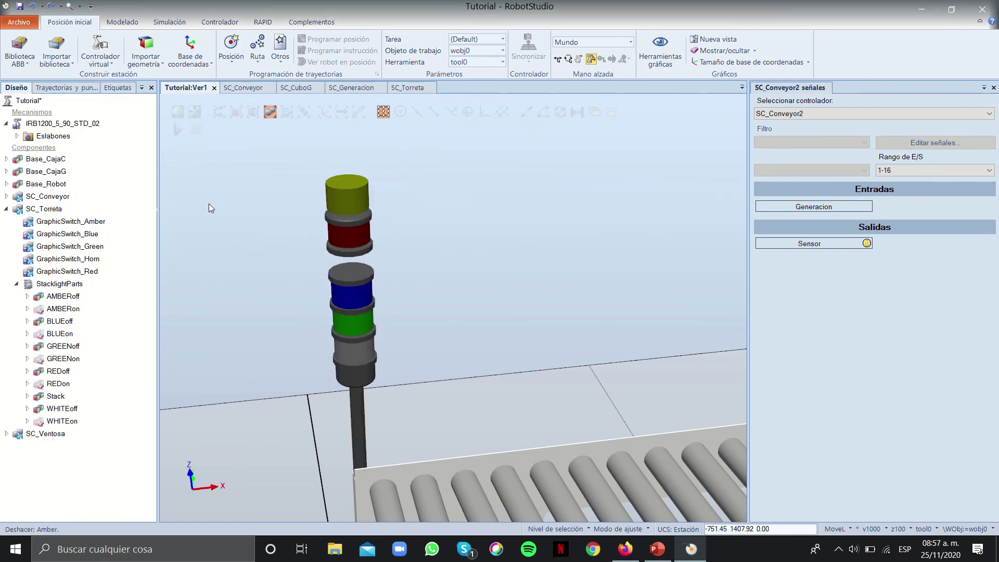
scroll(213, 232, "down", 5)
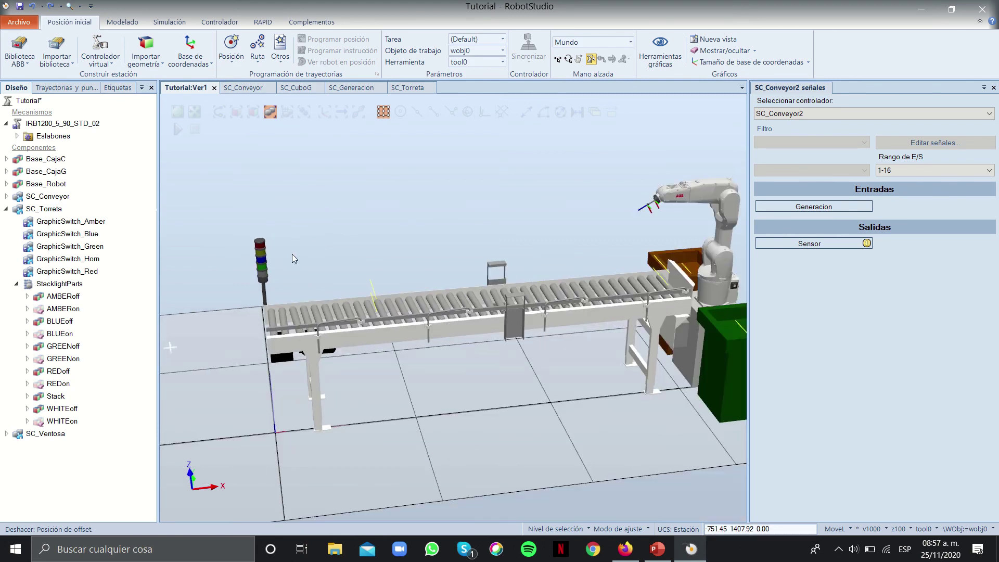
Open SC_Ventosa for editing and rearrange the LineSensor and LogicGate [NOT] blocks in its design diagram
left_click(7, 210)
right_click(45, 221)
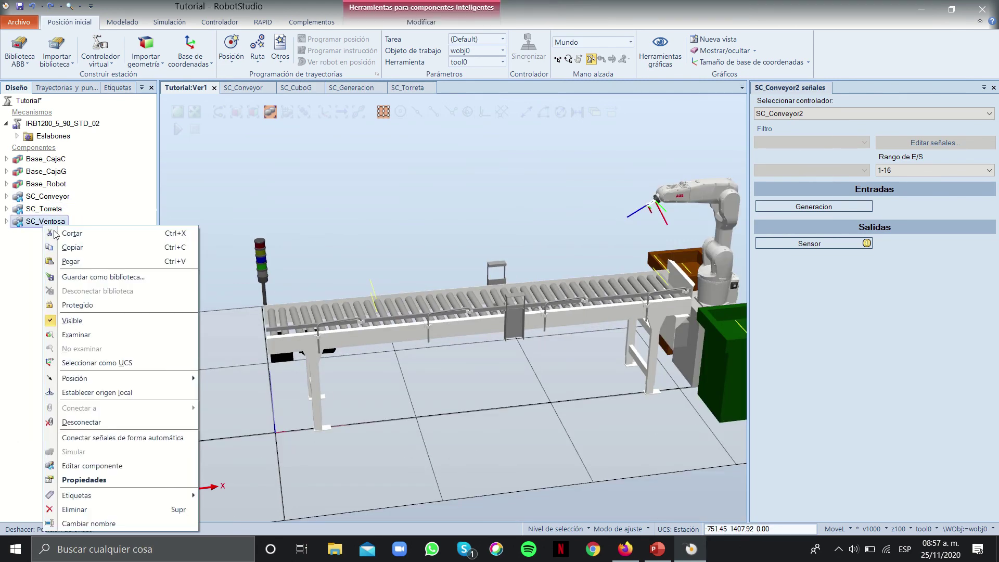
left_click(78, 461)
left_click(214, 125)
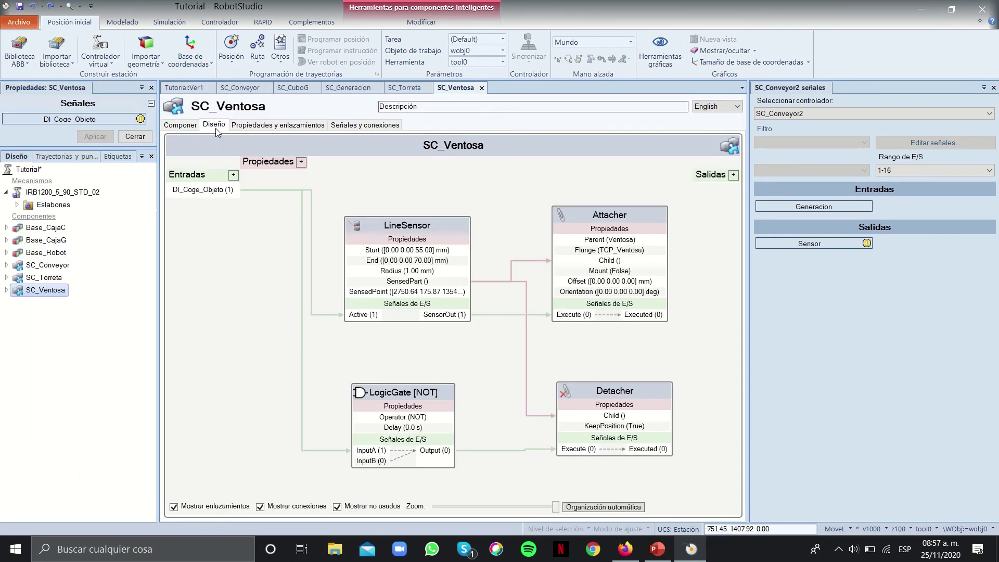
left_click(408, 240)
left_click_drag(408, 241, 386, 213)
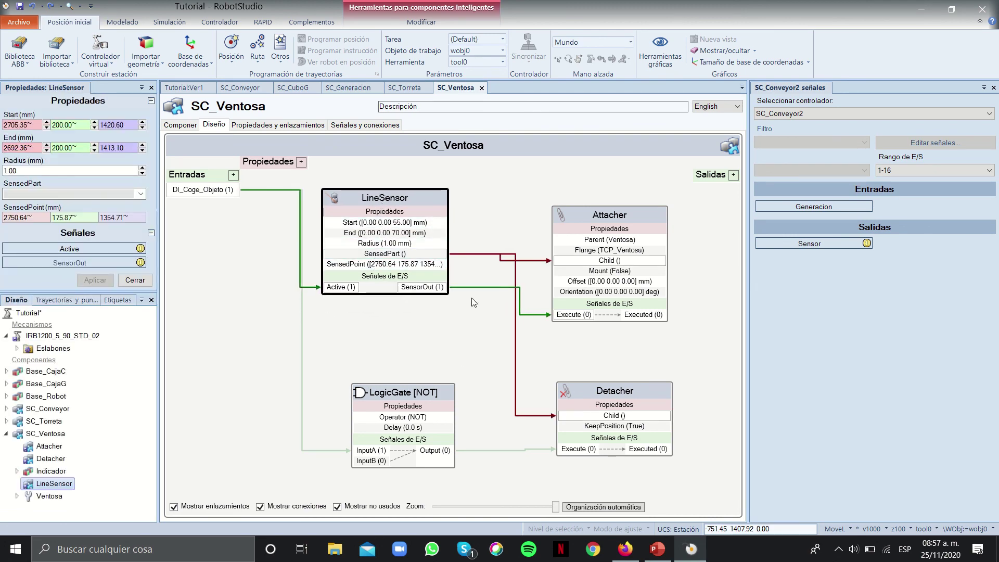
left_click_drag(405, 396, 361, 356)
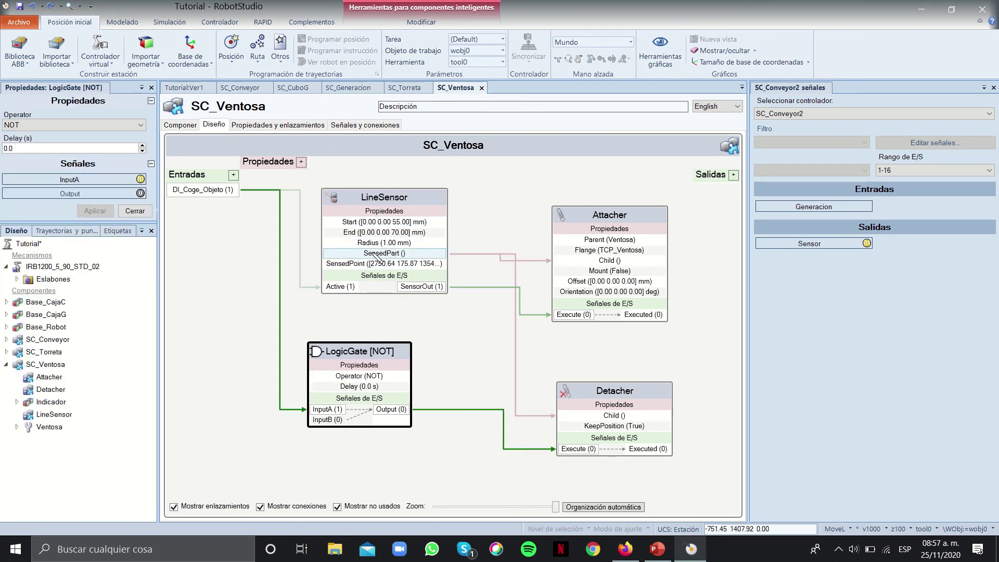
Examine how LineSensor, LogicGate [NOT], Attacher and Detacher are linked in SC_Ventosa's design, and return to the station view
left_click_drag(376, 254, 572, 391)
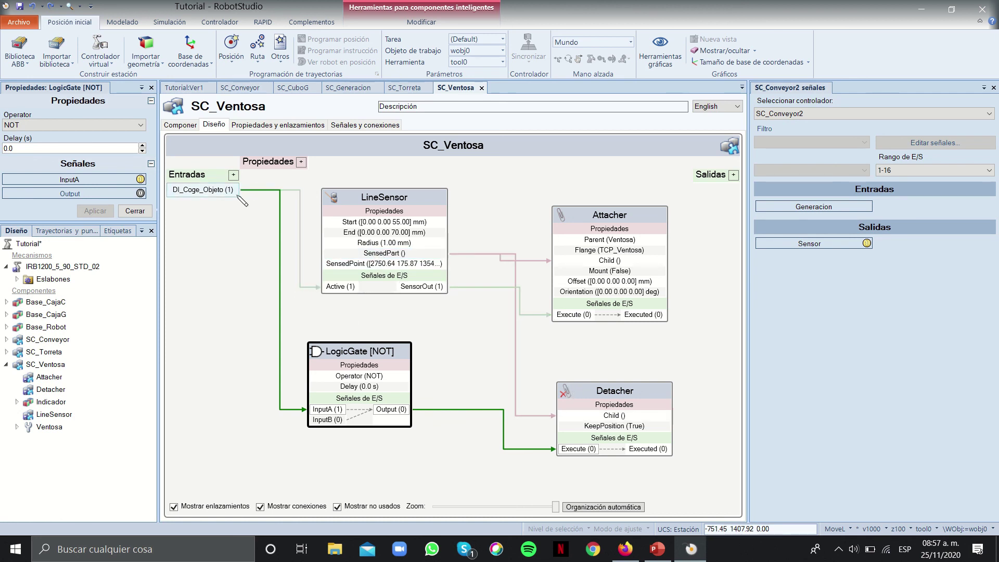
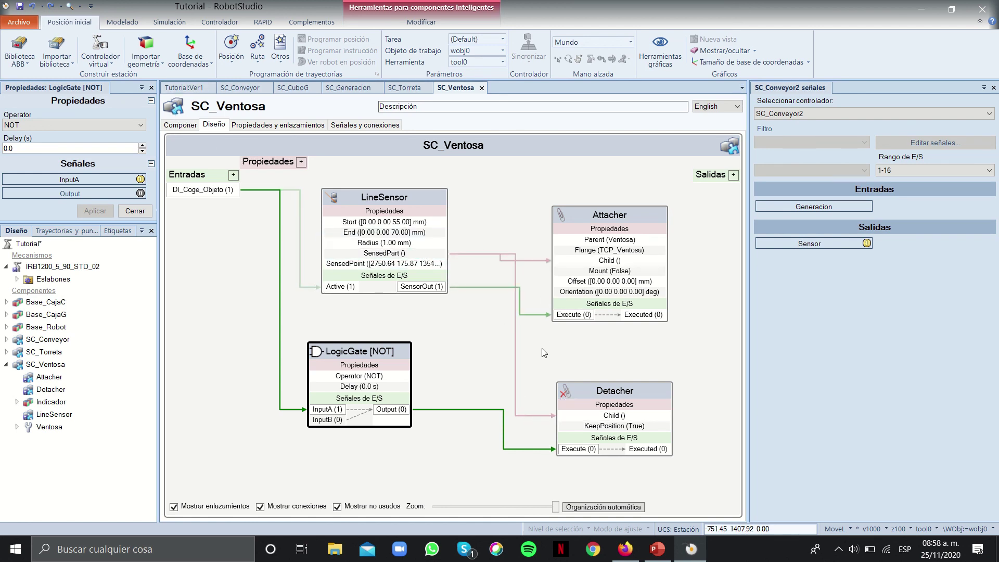
left_click(576, 246)
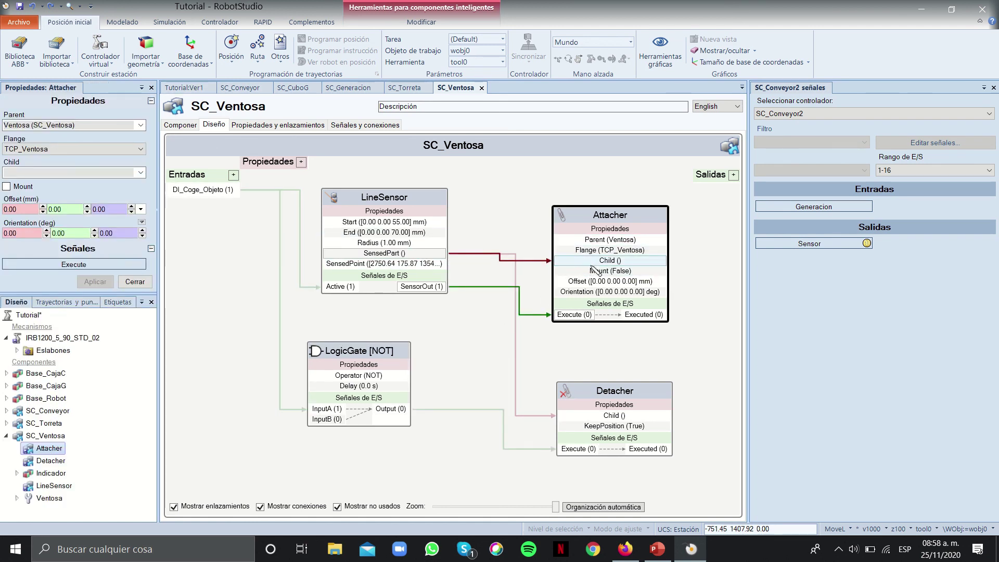
left_click(593, 404)
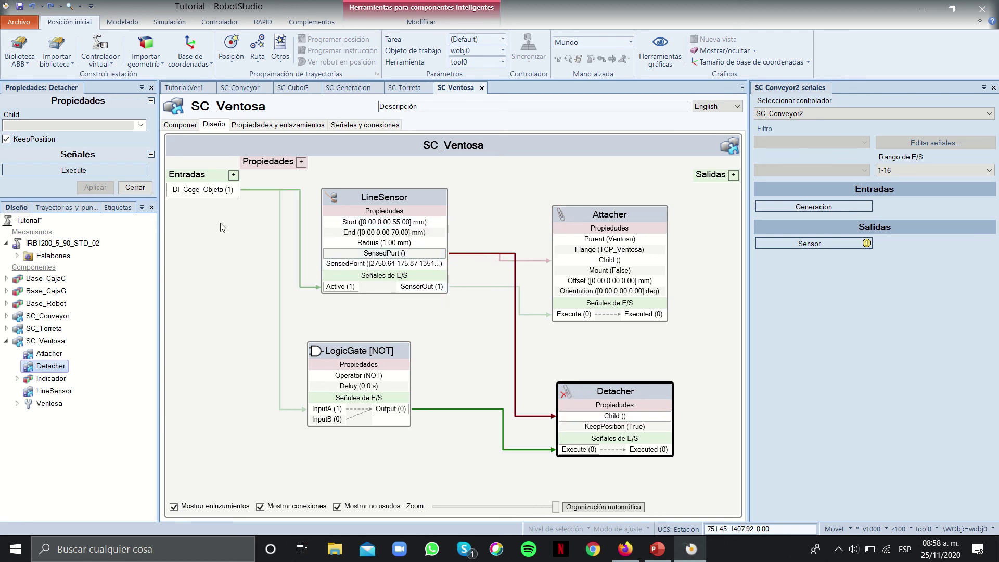
left_click(184, 88)
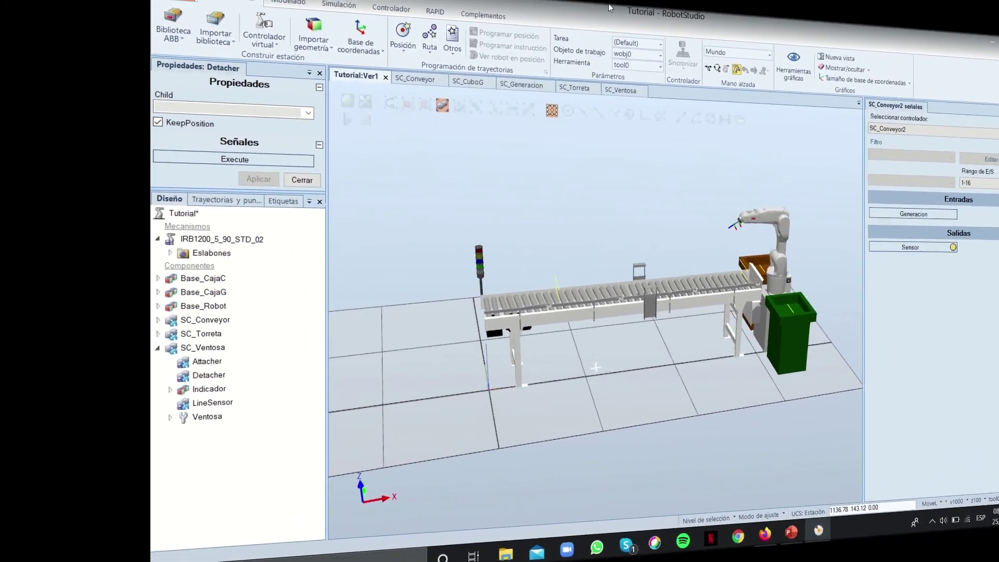
middle_click_drag(446, 202, 438, 224)
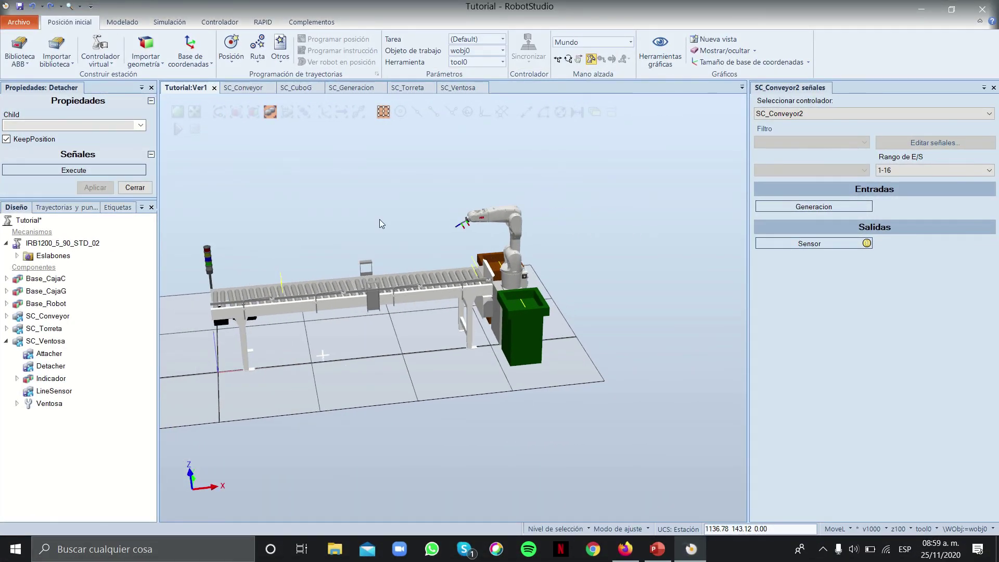
mouse_move(416, 286)
left_mouse_down("ctrl+shift")
mouse_move(434, 308)
mouse_move(456, 290)
mouse_move(424, 285)
left_mouse_up("ctrl+shift")
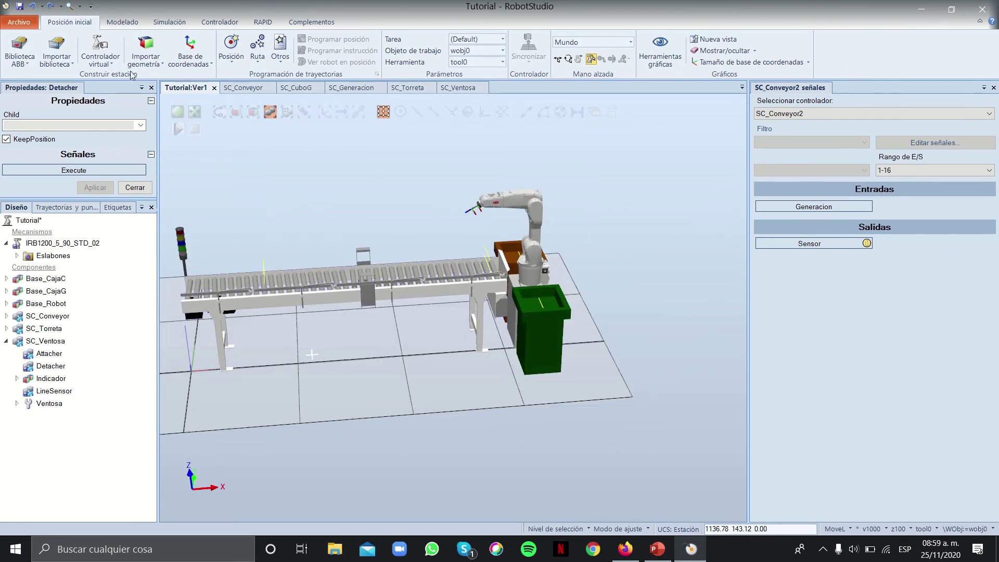
Add the existing virtual controller Controlador from Seleccionador's Virtual Controllers folder, loading the IRB1200_5_90_BTM_02 library for its robot
left_click(6, 342)
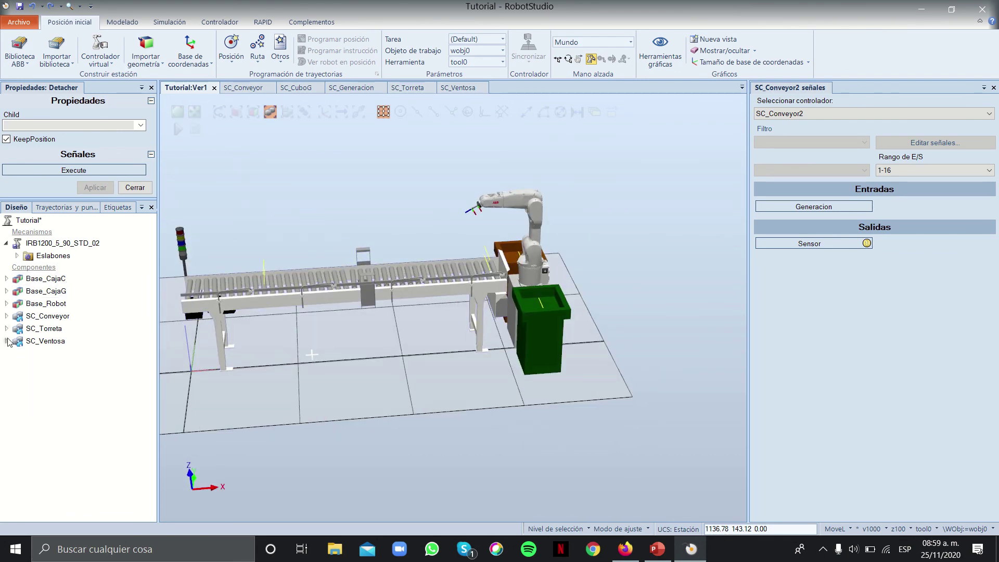
left_click(127, 22)
left_click(78, 22)
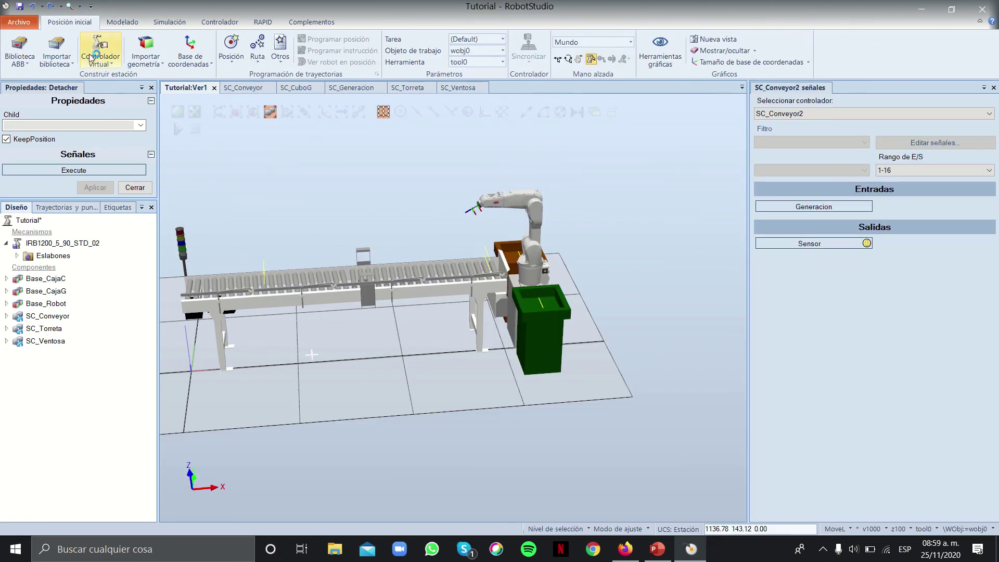
left_click(100, 49)
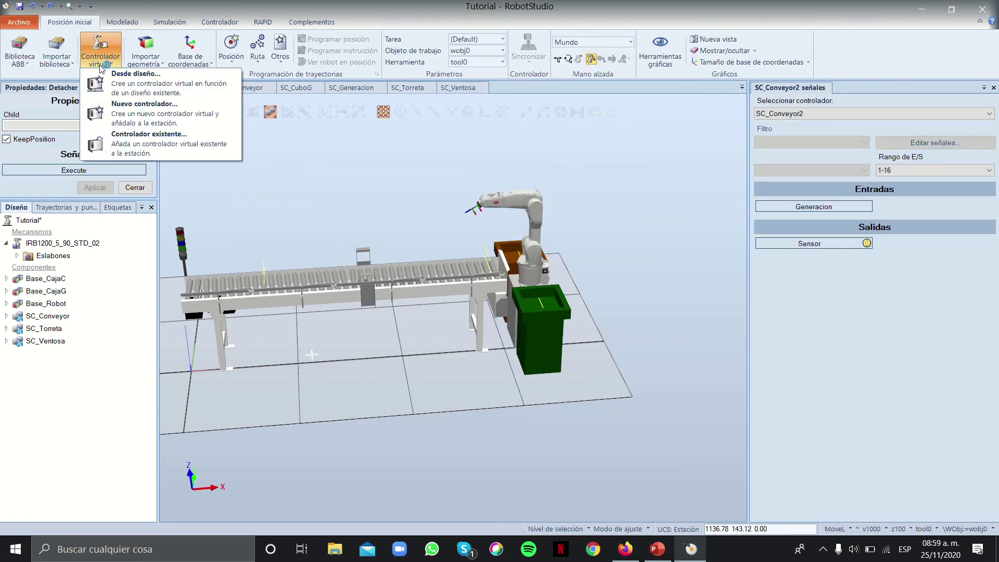
left_click(145, 149)
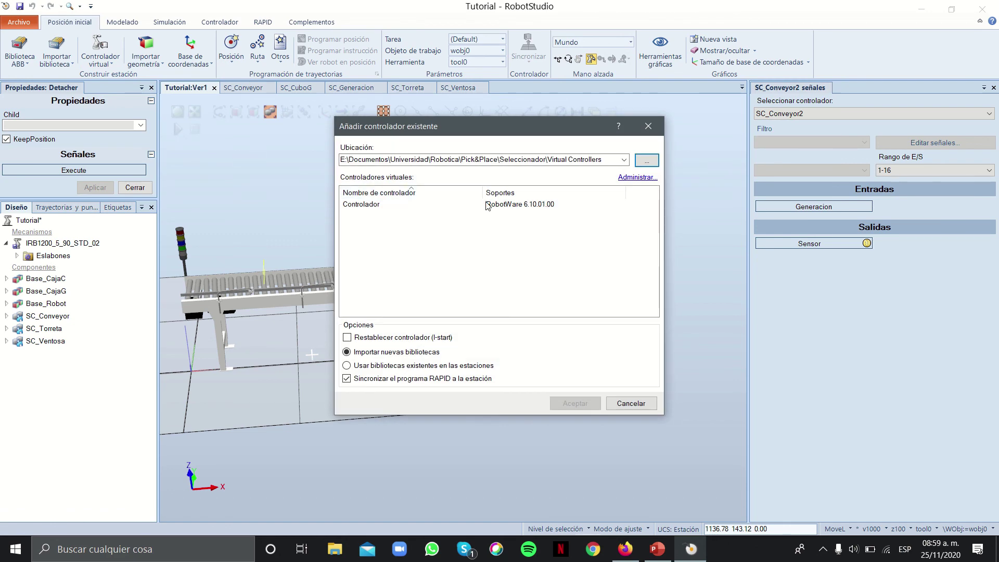
left_click(647, 160)
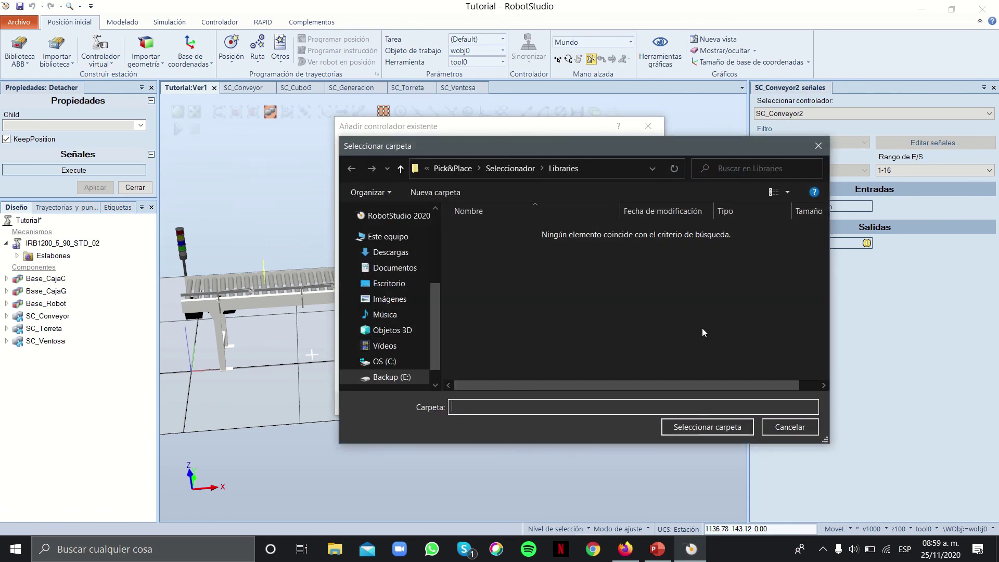
left_click(497, 174)
left_click(501, 300)
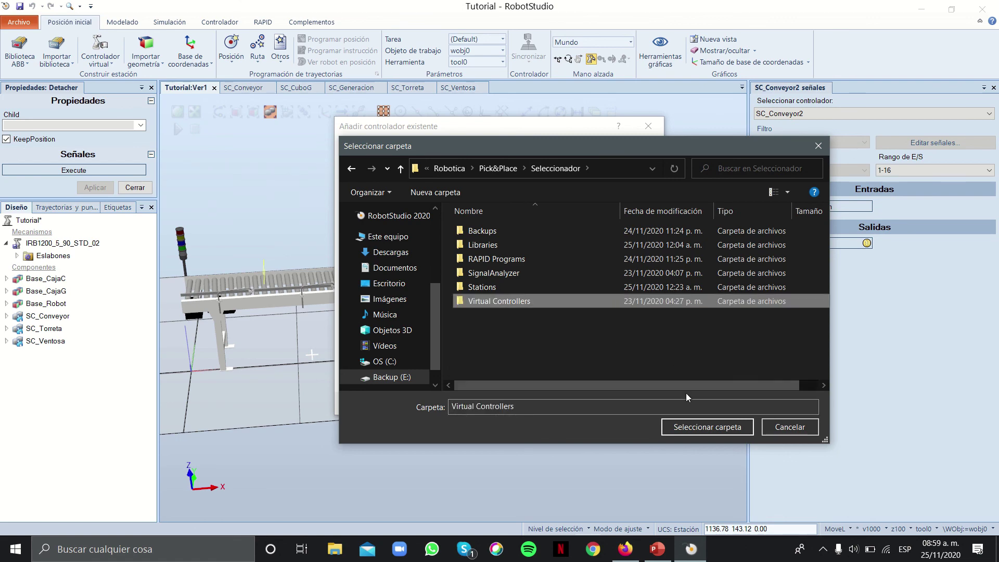
left_click(686, 428)
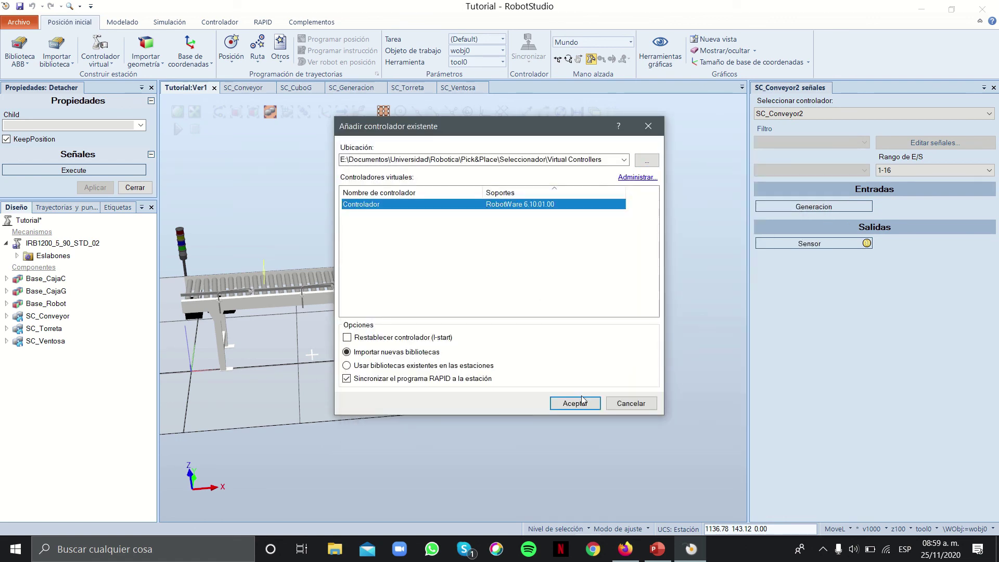
left_click(576, 403)
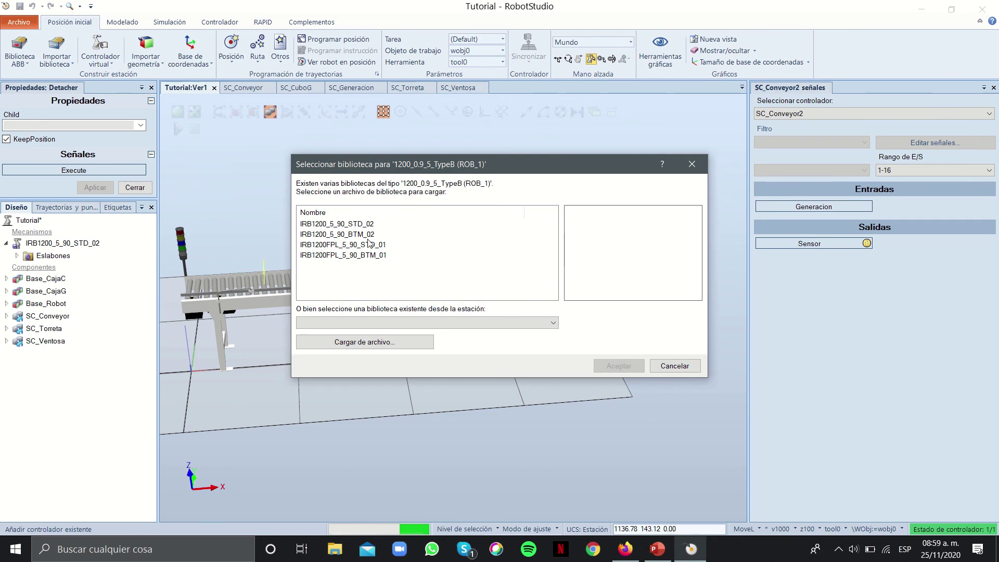
left_click(366, 235)
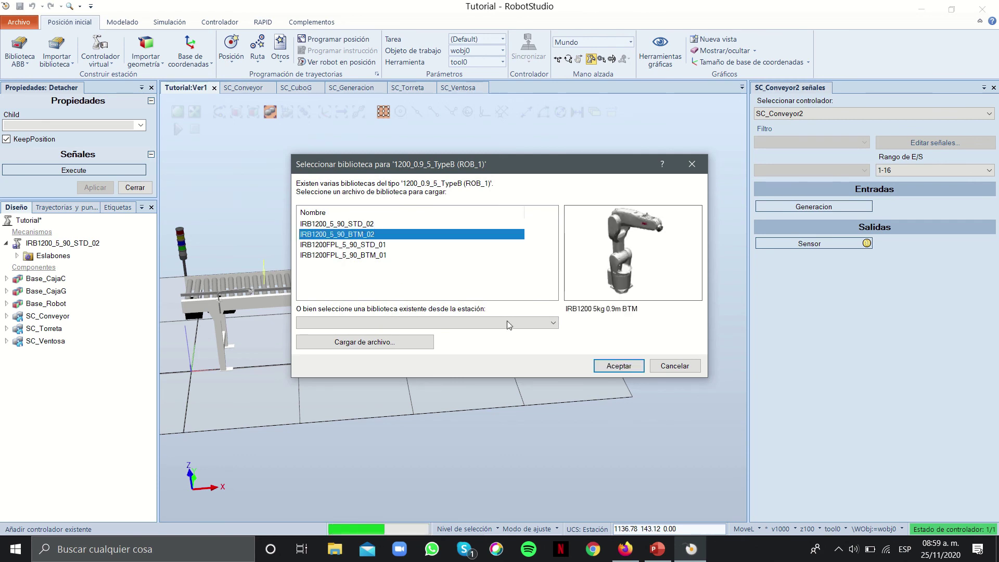
left_click(617, 366)
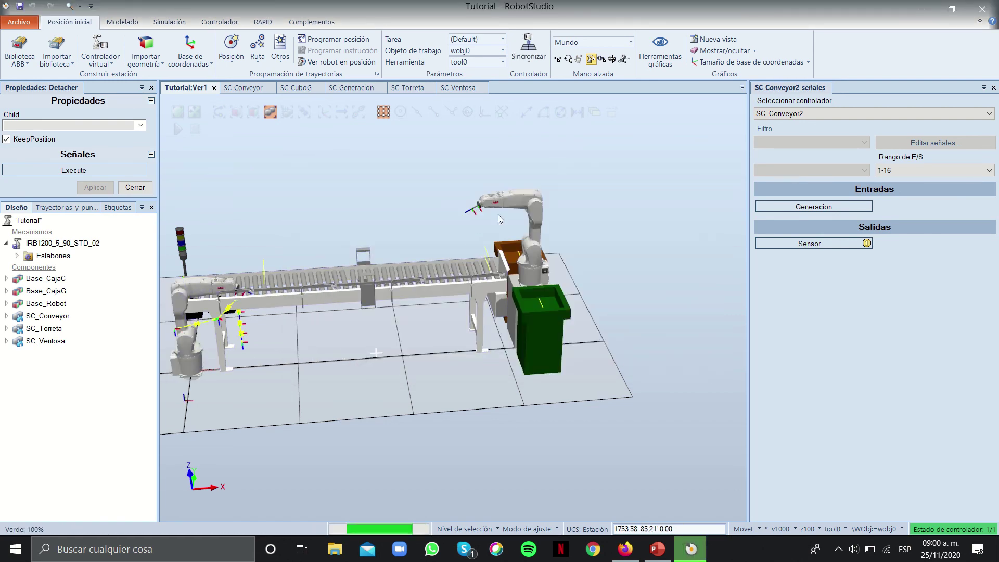
Close the Detacher properties and delete the original IRB1200_5_90_STD_02 robot from the station
right_click(519, 207)
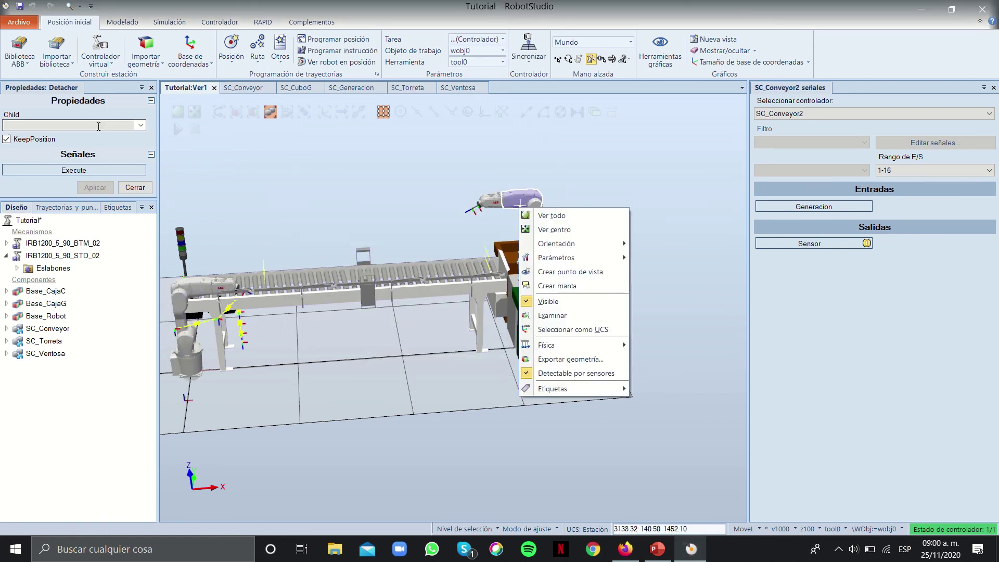
left_click(128, 22)
left_click(69, 22)
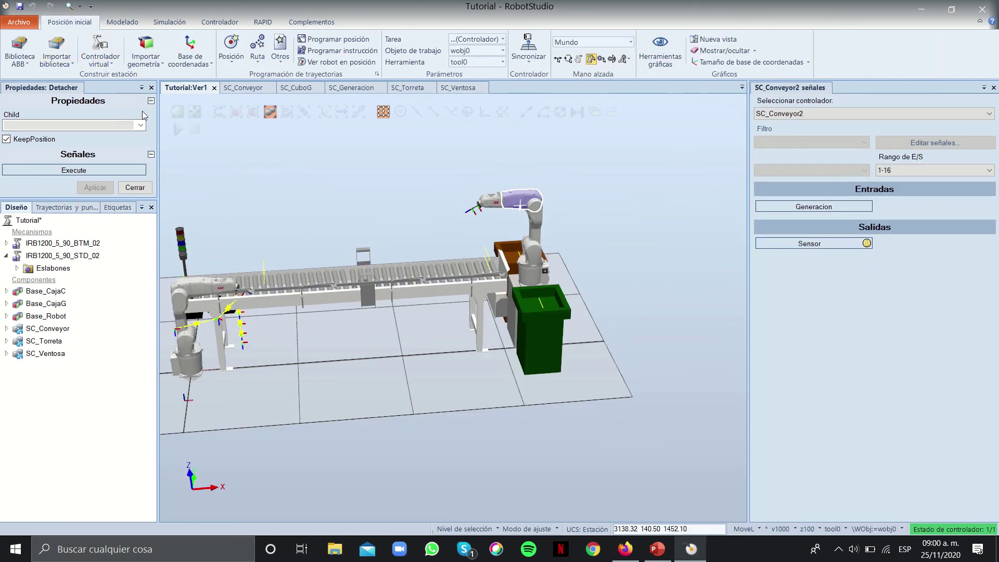
left_click(151, 87)
left_click(61, 123)
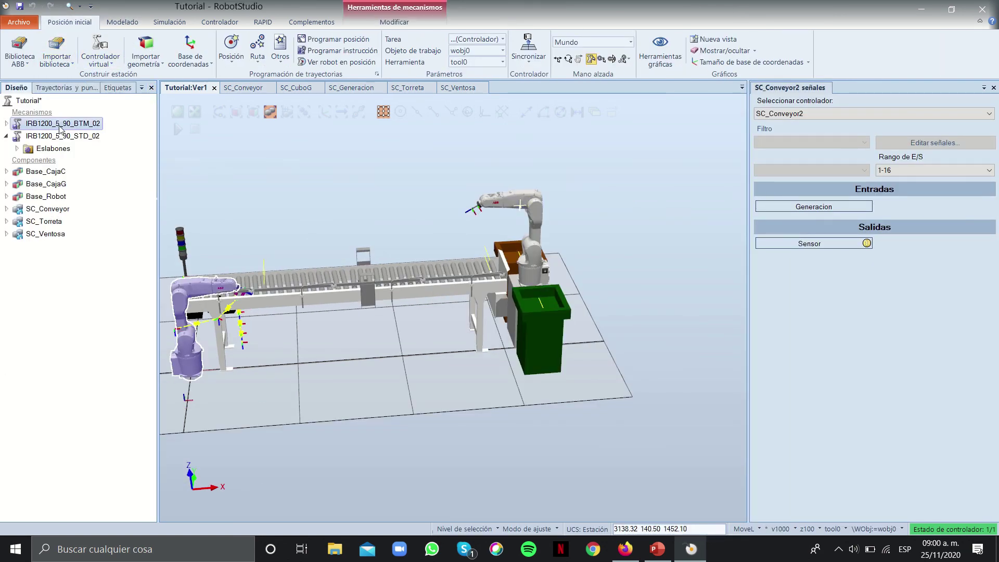
left_click(57, 136)
right_click(57, 136)
left_click(100, 460)
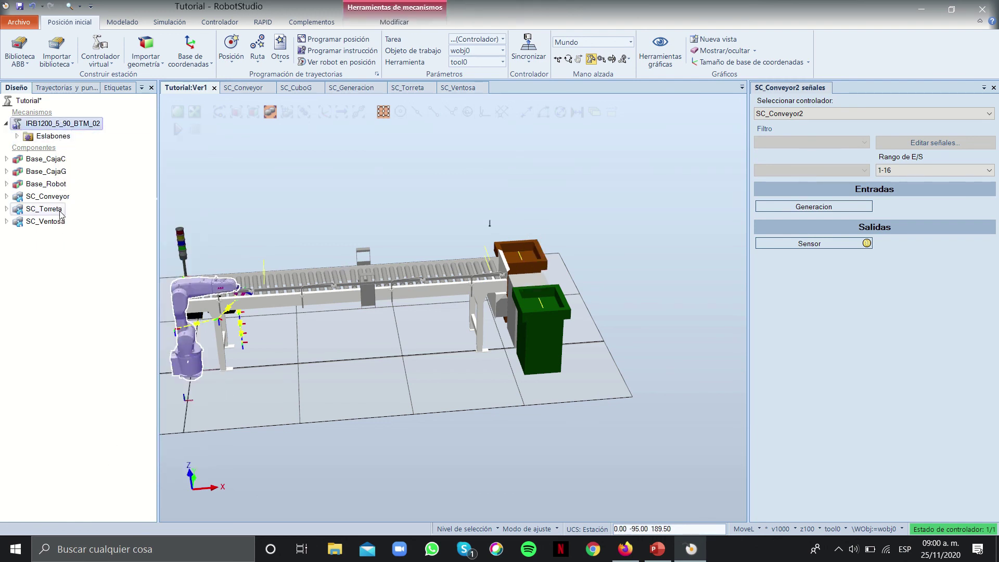
Attach SC_Ventosa to the IRB1200_5_90_BTM_02 robot, replacing the existing TCP_Ventosa tool data
left_click_drag(65, 142, 65, 141)
left_click(451, 319)
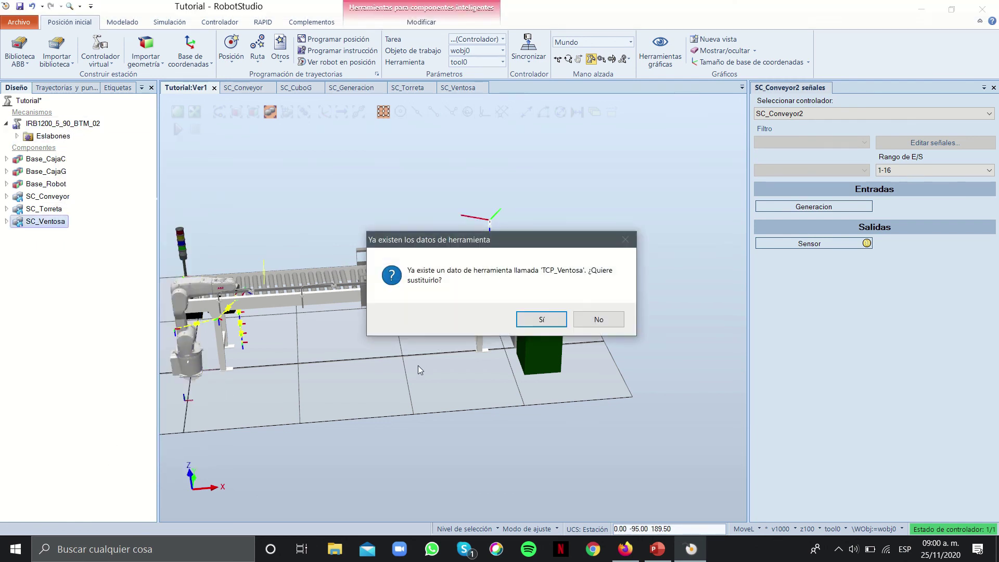
left_click(542, 319)
right_click(44, 222)
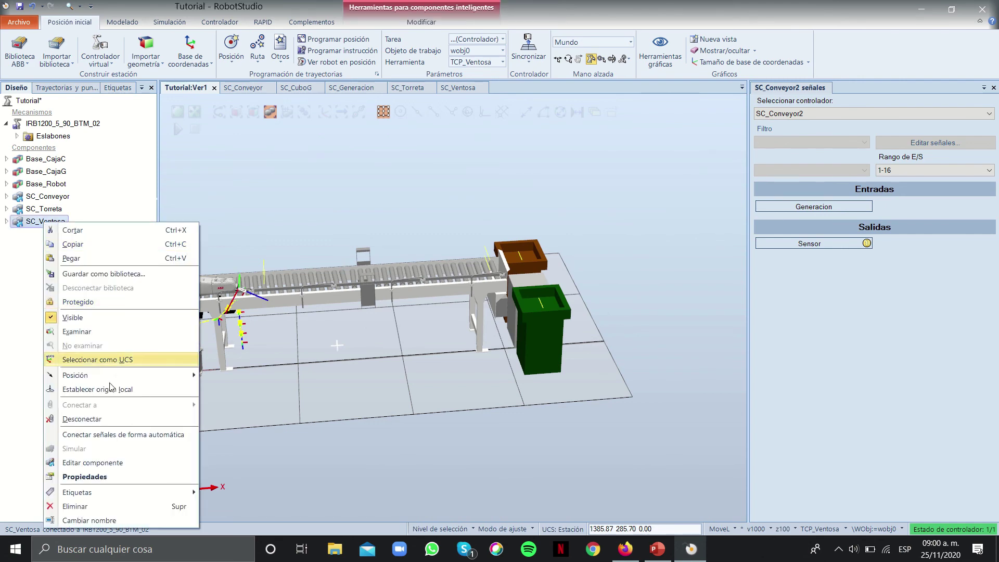
Place the IRB1200_5_90_BTM_02 robot on Base_Robot at 3275, 200, 600 mm, declining to keep the RAPID stationary objects' positions
left_click(53, 124)
right_click(61, 124)
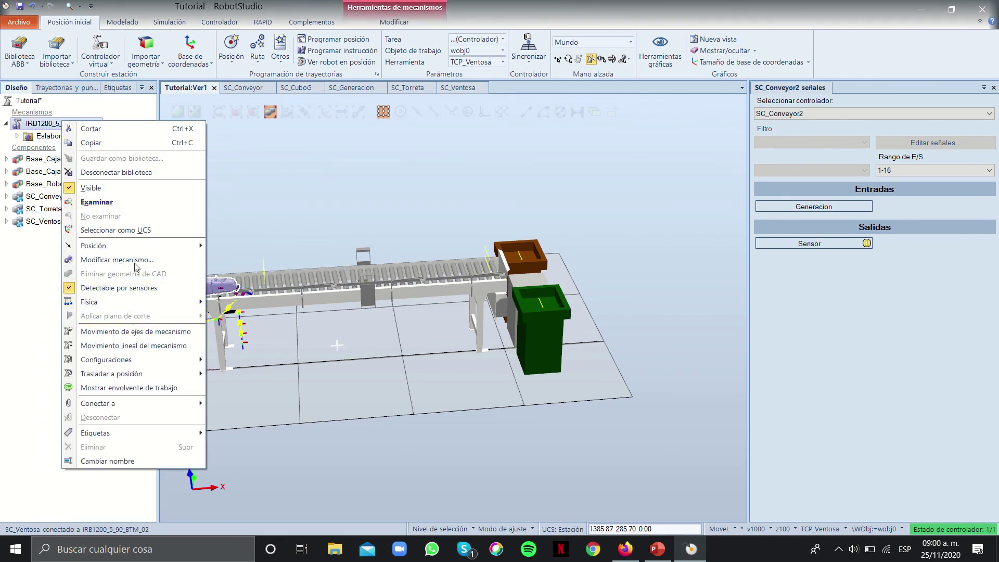
mouse_move(141, 246)
left_click(275, 351)
scroll(520, 271, "up", 5)
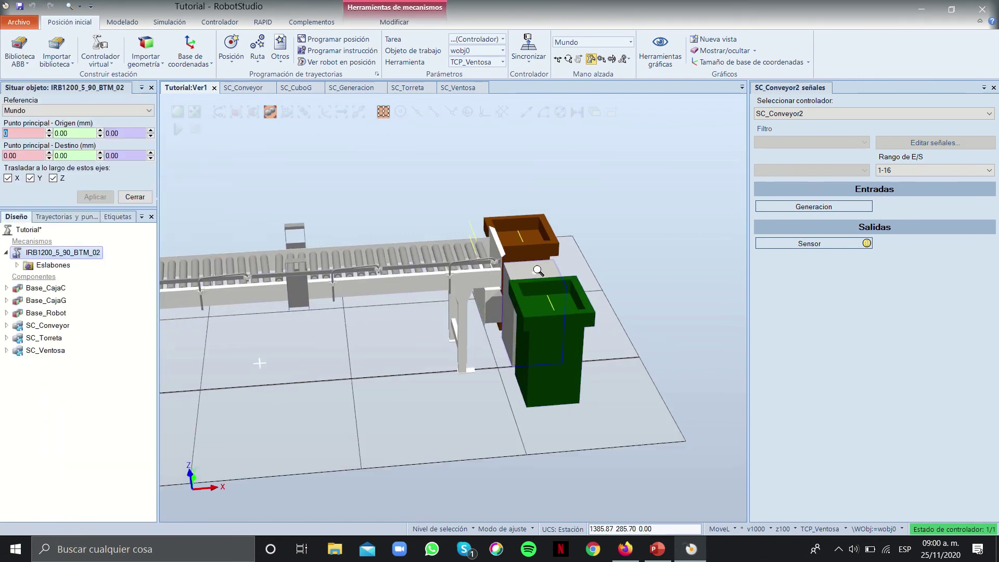
right_click(527, 269)
left_click(26, 156)
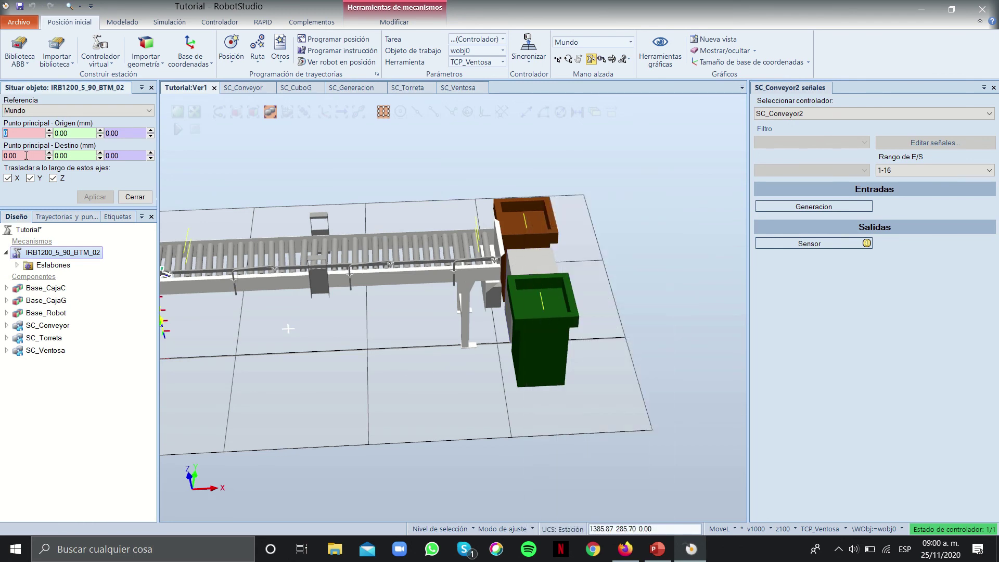
left_click(532, 266)
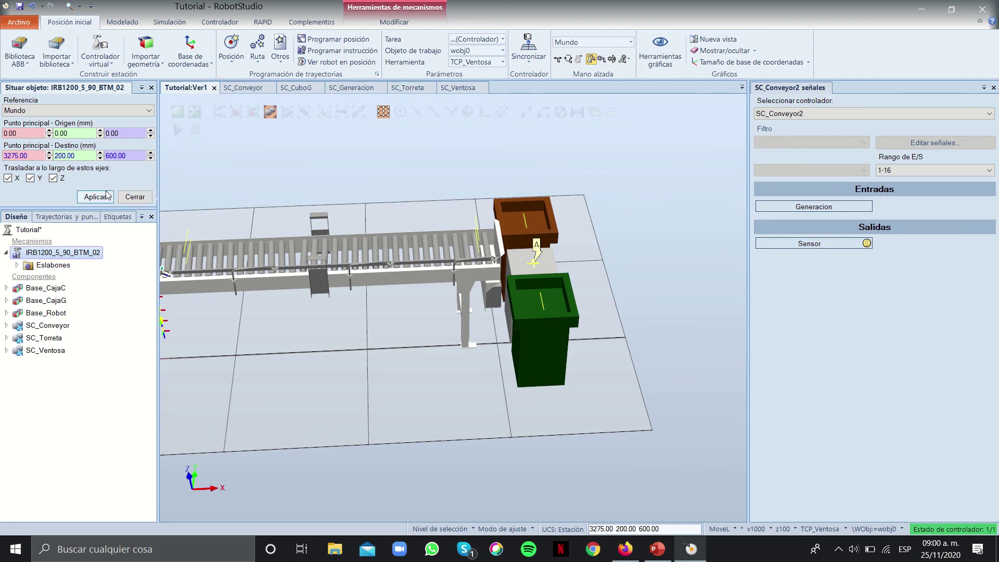
left_click(95, 197)
left_click(557, 271)
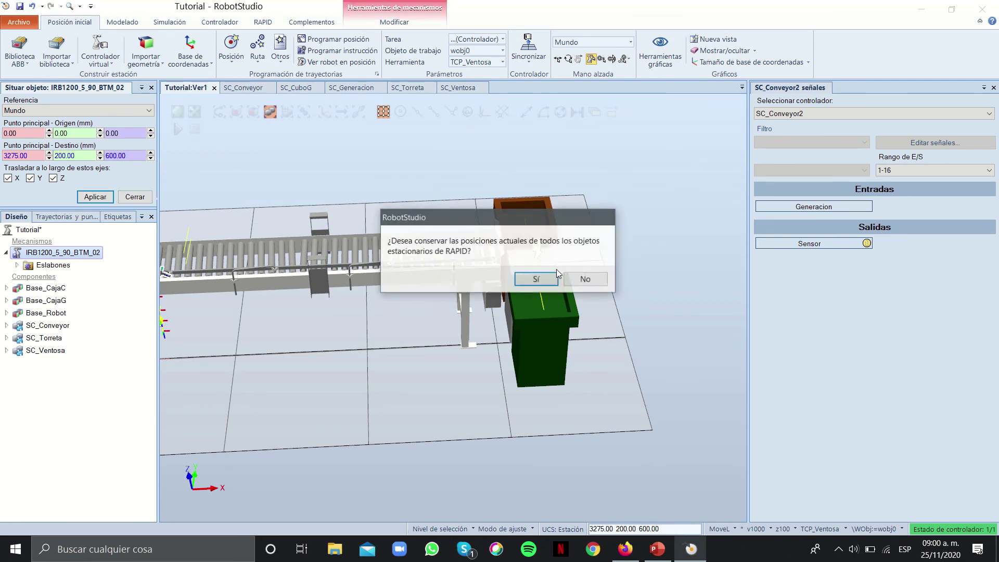
left_click(585, 275)
mouse_move(611, 270)
left_mouse_down("ctrl+shift")
mouse_move(605, 264)
mouse_move(608, 288)
left_mouse_up("ctrl+shift")
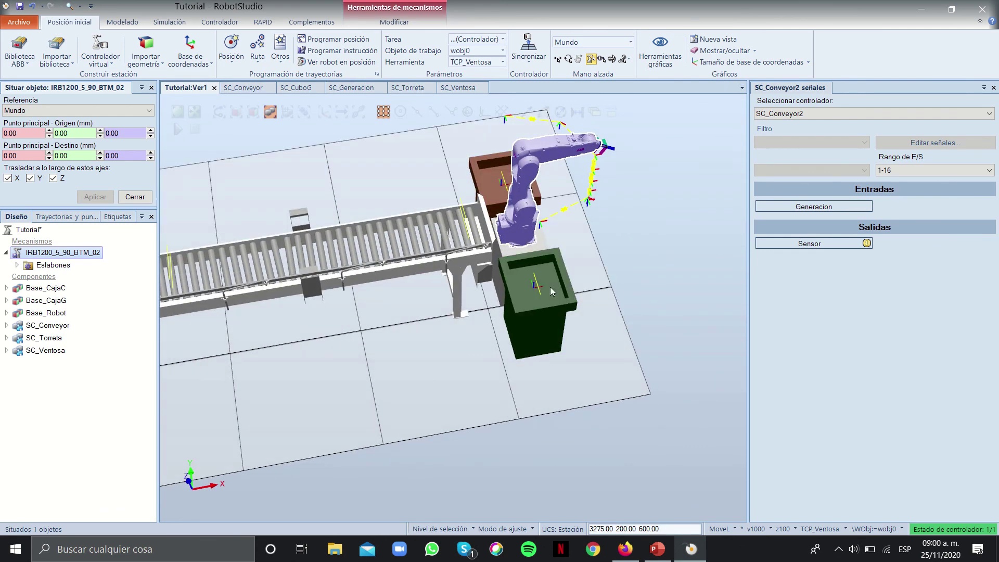
left_click(135, 197)
Rotate the IRB1200_5_90_BTM_02 robot 180 degrees about its local Z axis so it faces the conveyor
right_click(79, 126)
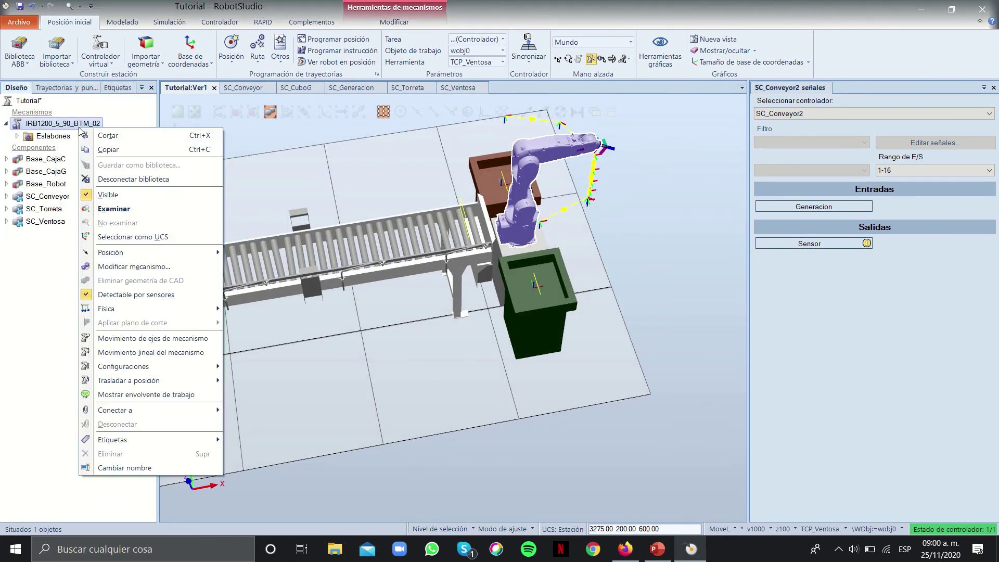
mouse_move(133, 255)
left_click(247, 281)
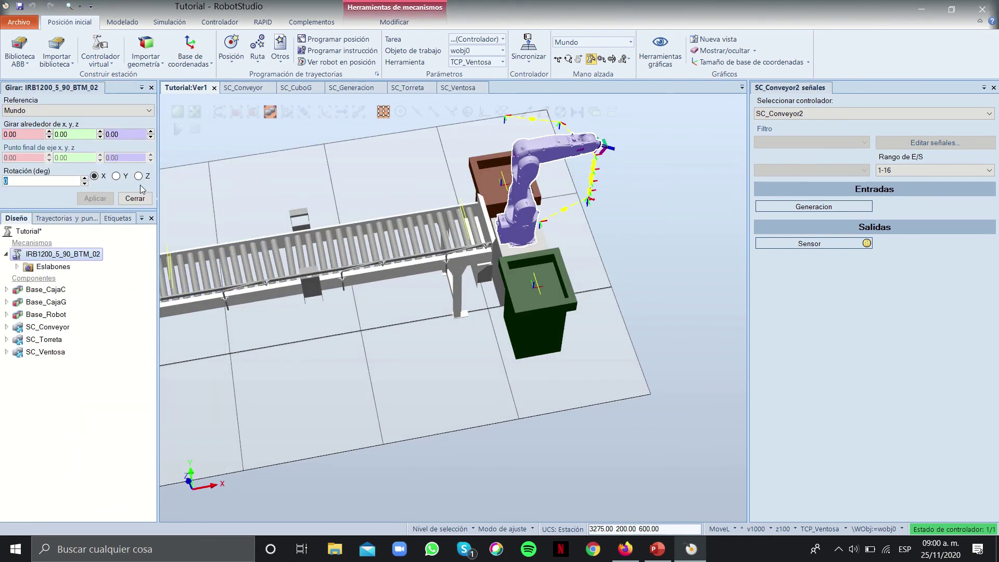
left_click(145, 180)
left_click(127, 111)
left_click(21, 129)
left_click(4, 181)
type("180")
key("Return")
left_click(577, 281)
left_click_drag(577, 281, 411, 222, "ctrl+shift")
right_click(411, 221)
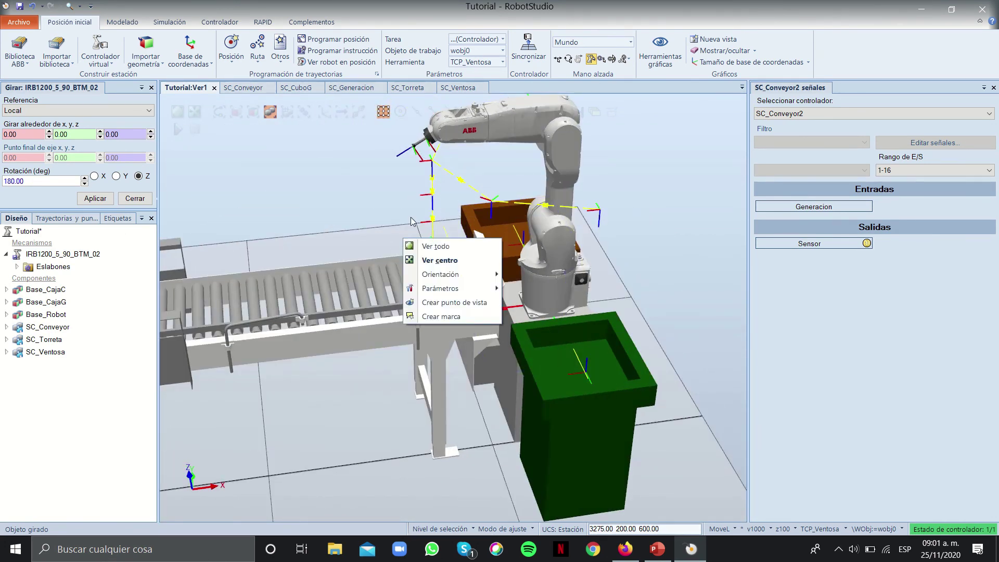
Make the hidden box CuboC inside SC_Conveyor visible at the end of the conveyor
left_click(7, 327)
left_click(43, 352)
right_click(39, 353)
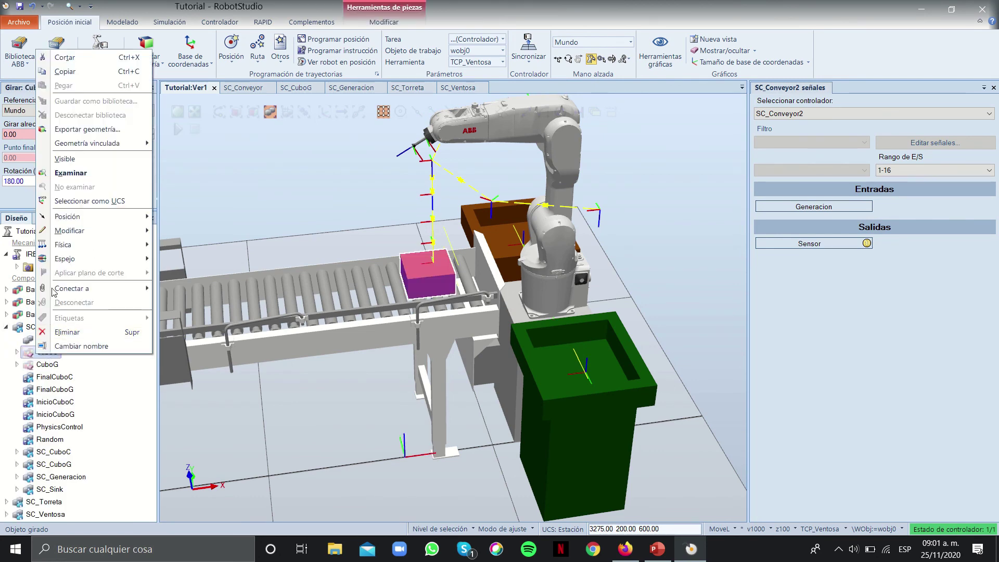
mouse_move(57, 247)
left_click(262, 397)
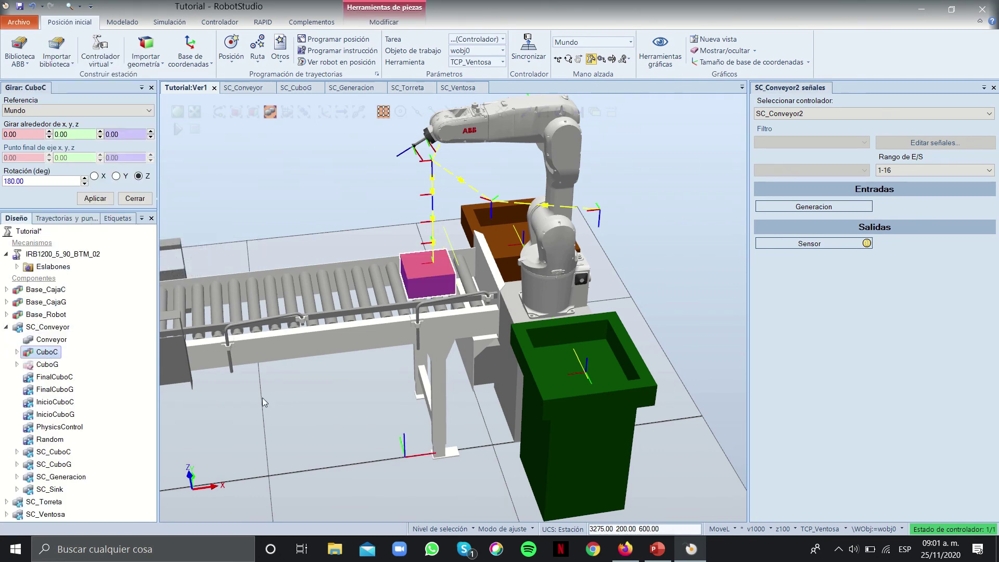
left_click_drag(360, 294, 387, 344, "ctrl+shift")
right_click(390, 345)
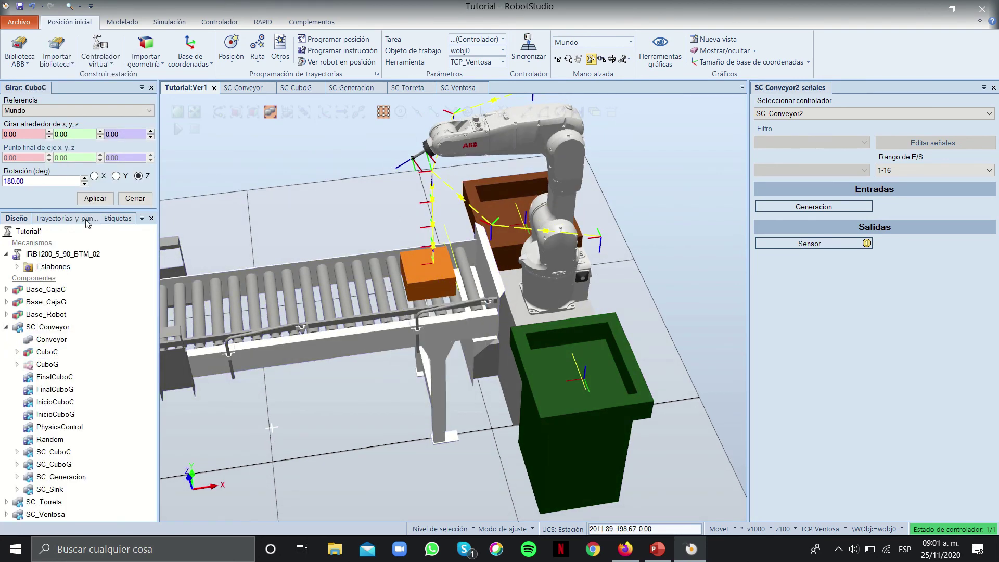
Expand the work objects and targets of task T_ROB1 under the controller
left_click(60, 223)
left_click(17, 269)
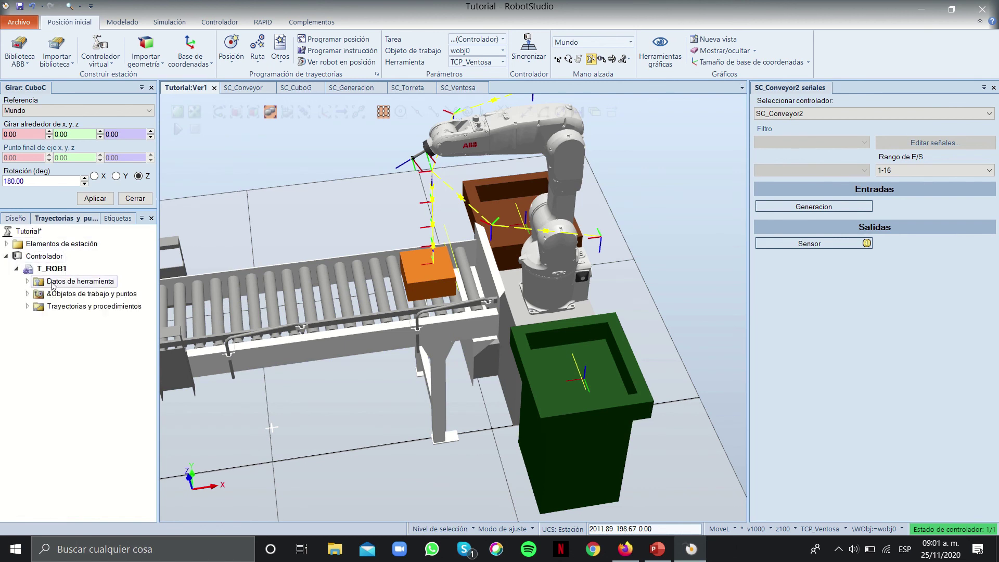
double_click(78, 293)
right_click(60, 297)
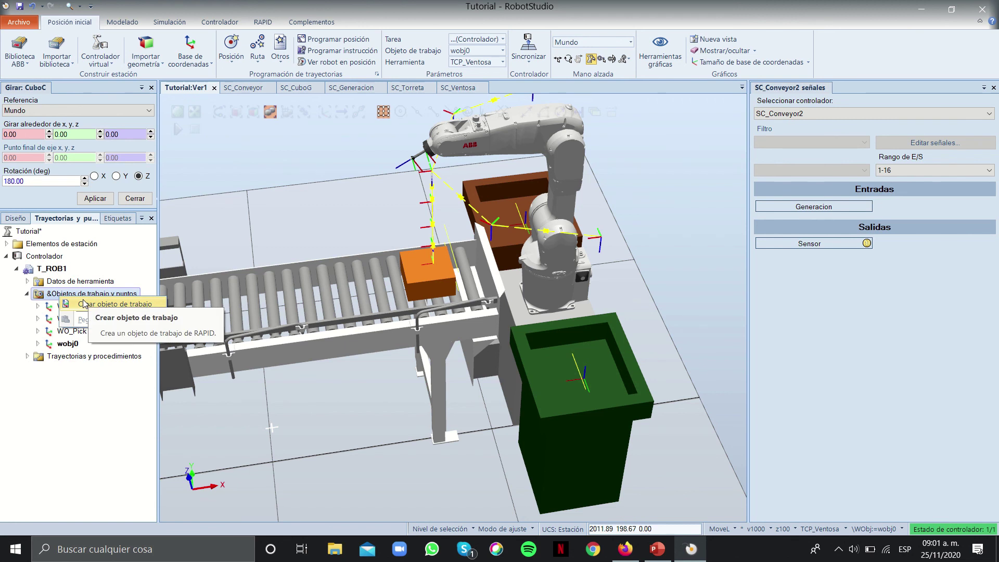
left_click(84, 319)
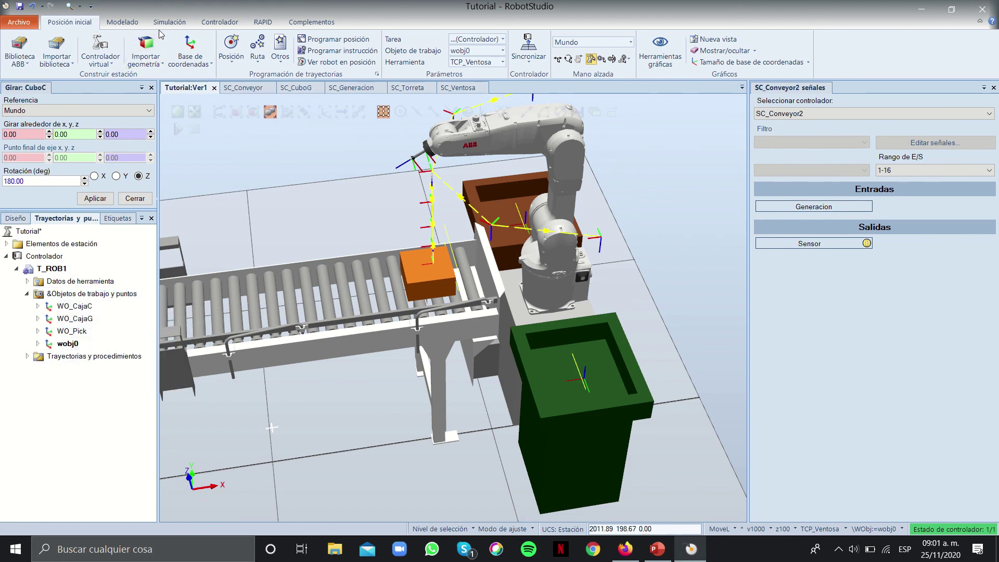
right_click(101, 303)
left_click(120, 307)
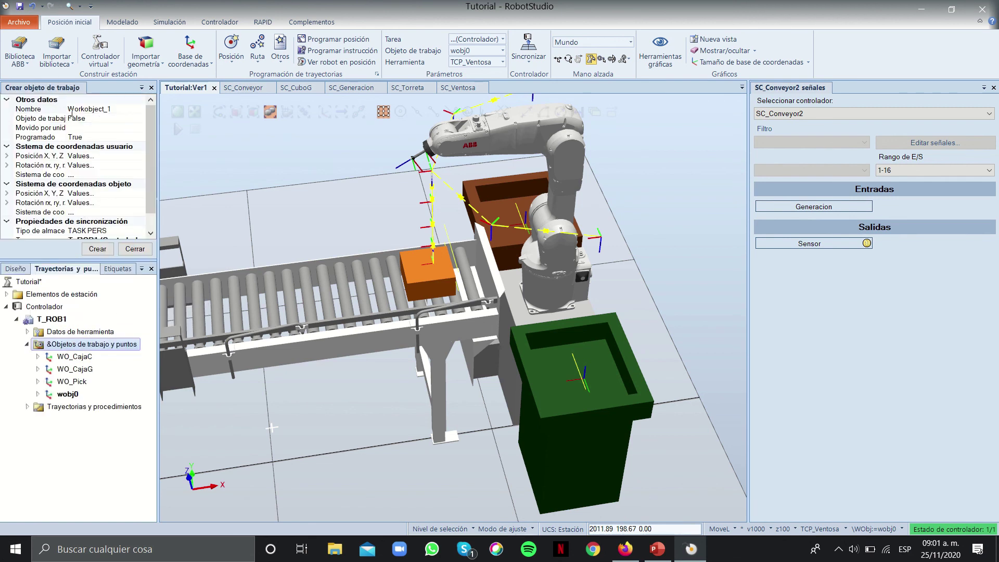
left_click(90, 108)
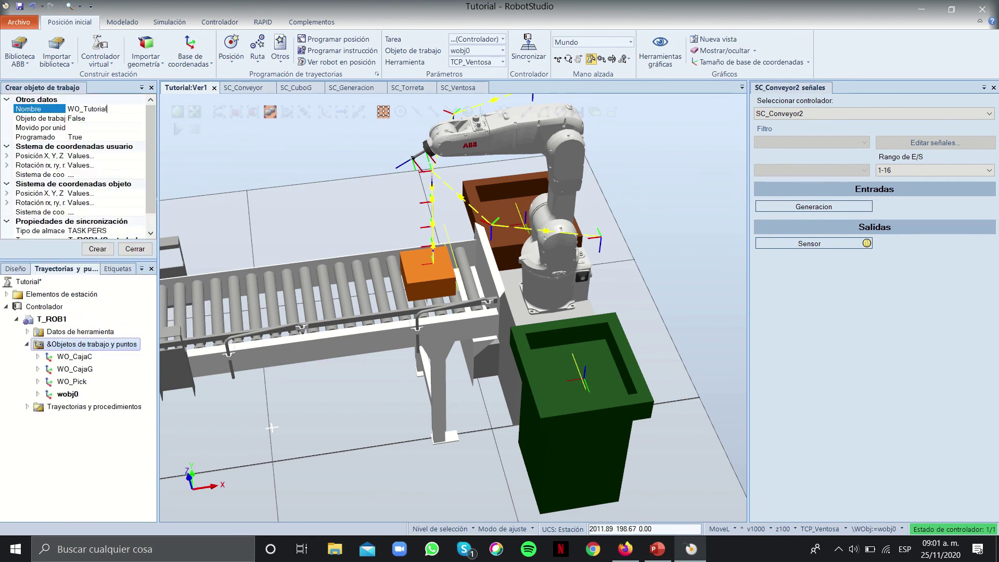
left_click(135, 249)
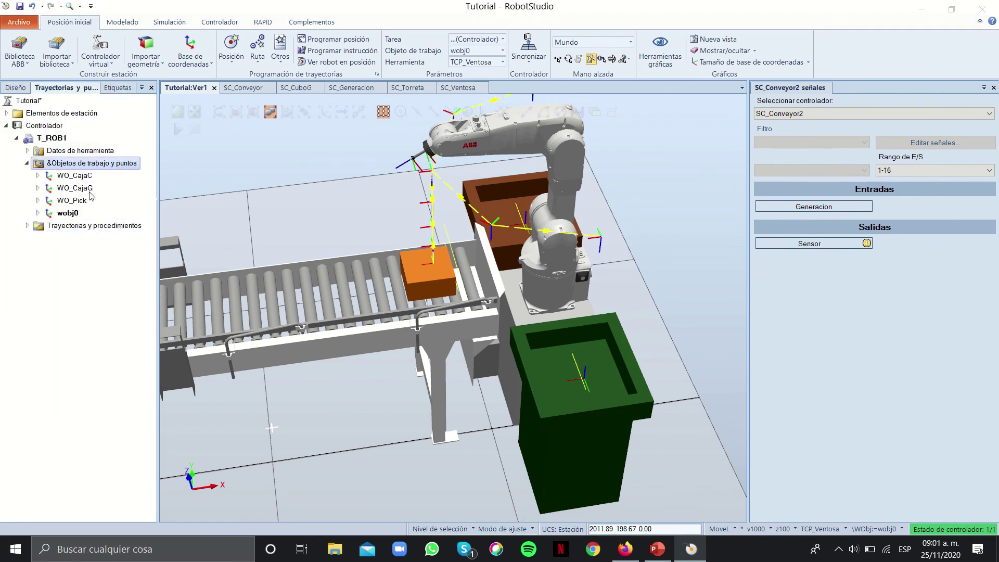
Create the work object WO_Tutorial with its user frame positioned on top of CuboC at 2750, 200, 875 mm
right_click(86, 166)
left_click(142, 174)
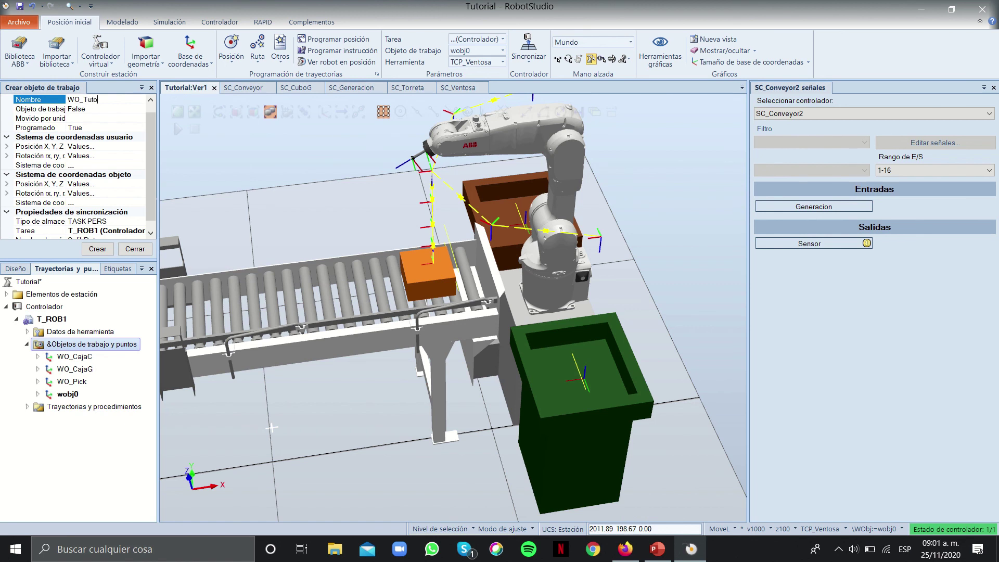
left_click(88, 146)
left_click(139, 146)
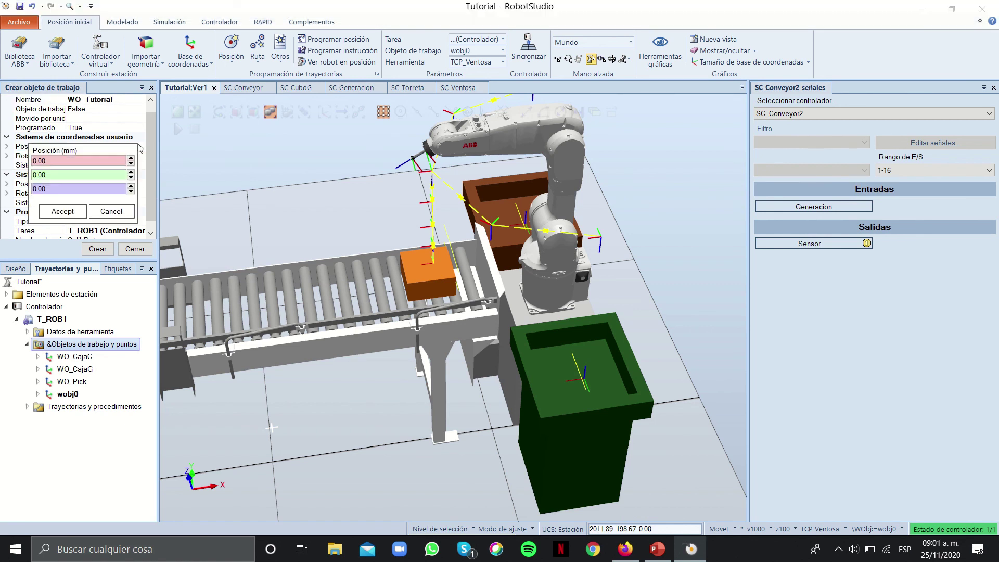
left_click(429, 267)
left_click(62, 211)
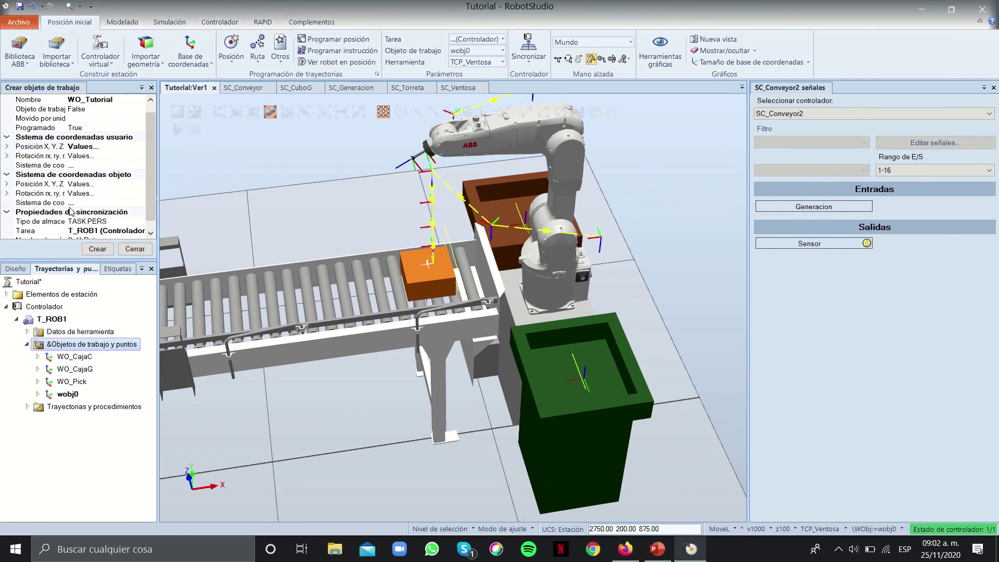
left_click(97, 249)
left_click_drag(292, 283, 286, 307, "ctrl+shift")
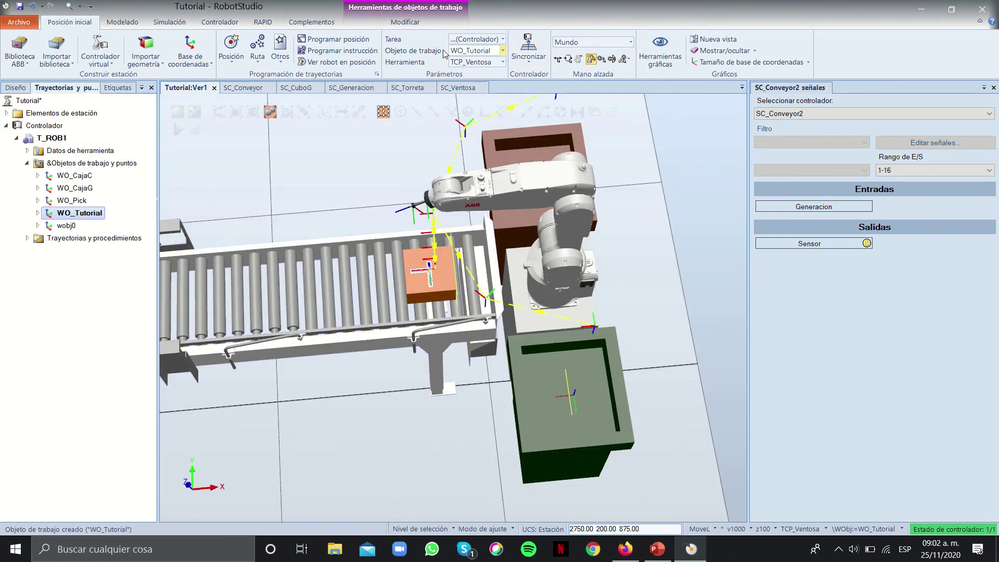
Check which work object and tool are active for path programming
left_click(504, 50)
left_click(508, 66)
left_click(503, 63)
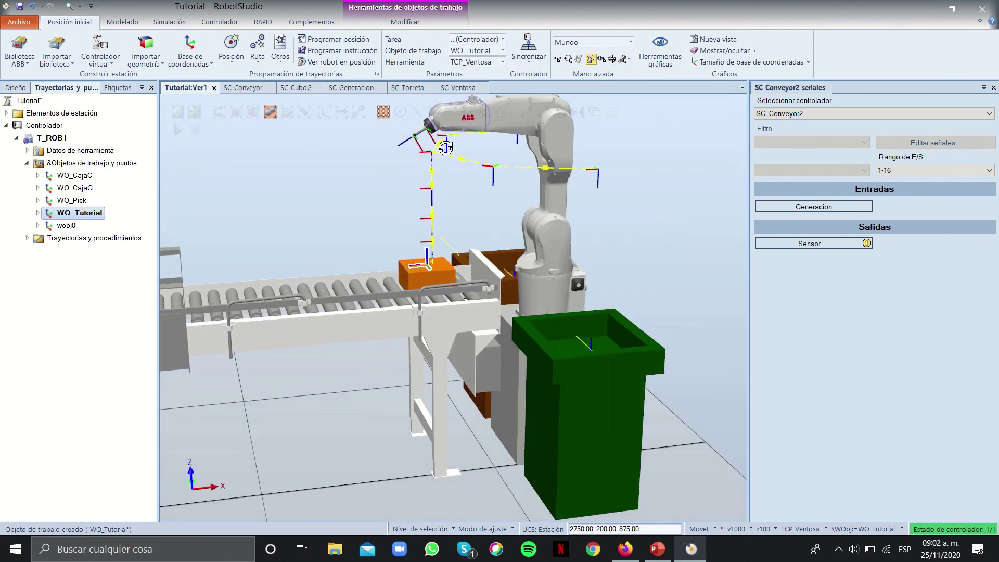
right_click(445, 154)
left_click(331, 167)
Create four targets in WO_Tutorial at X 2750 and Y 200 mm, with Z values of 875, 675, 400 and 0 mm
left_click(231, 50)
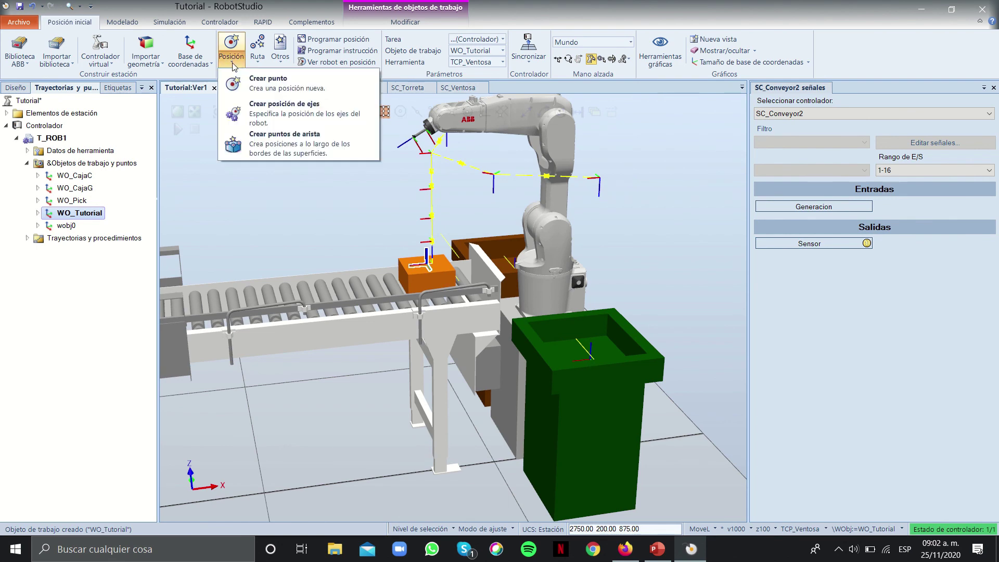
left_click(258, 82)
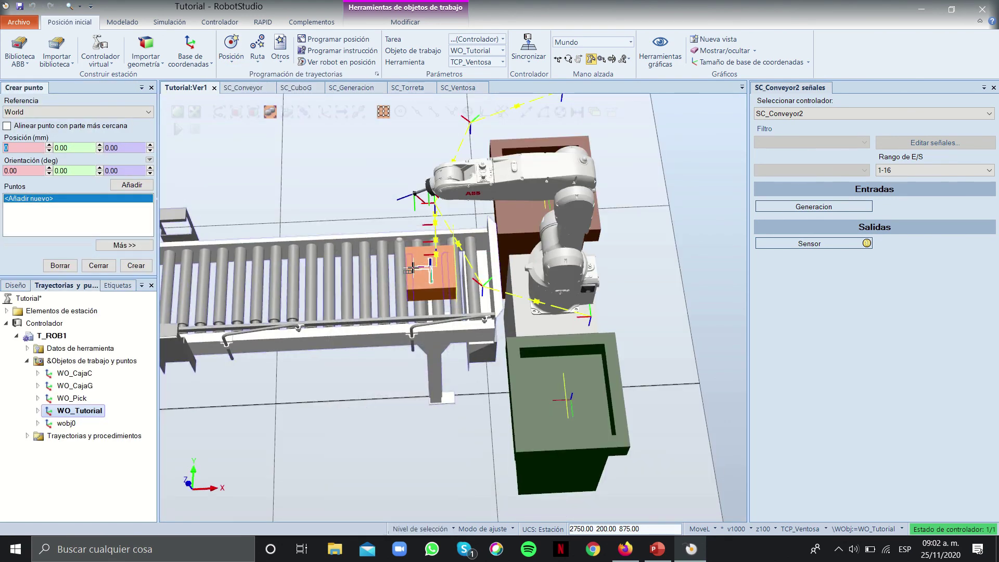
left_click(428, 269)
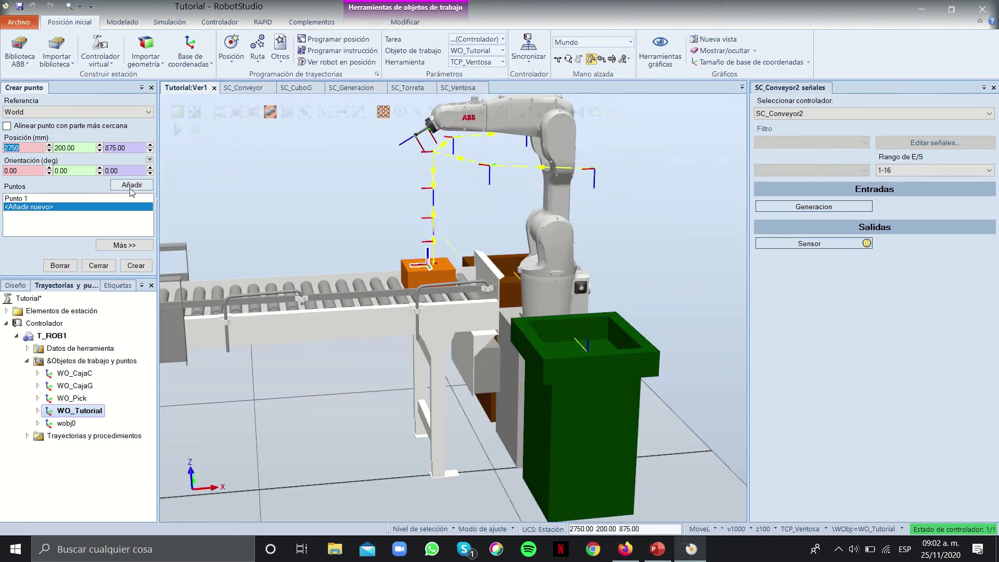
left_click(131, 186)
left_click(57, 208)
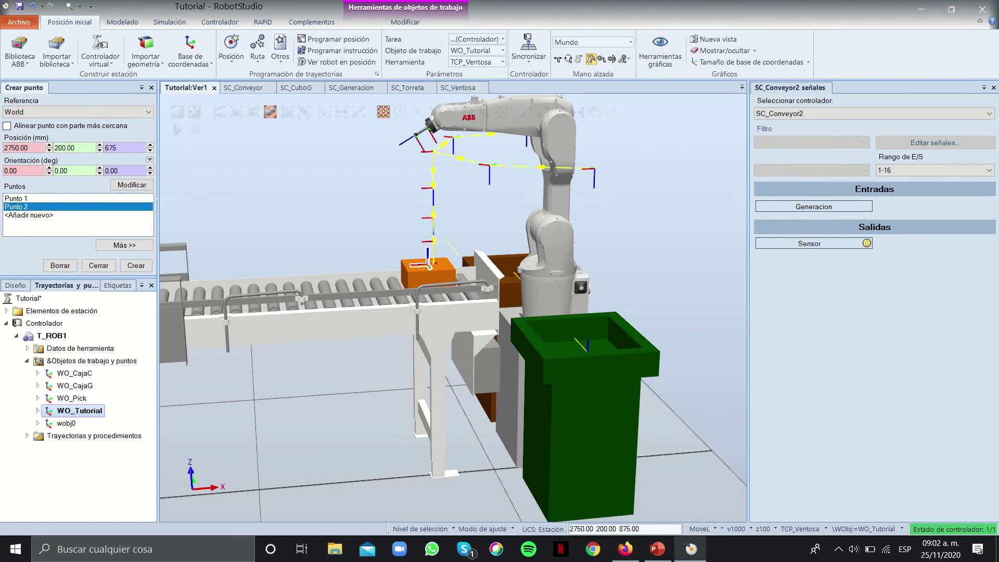
left_click(55, 216)
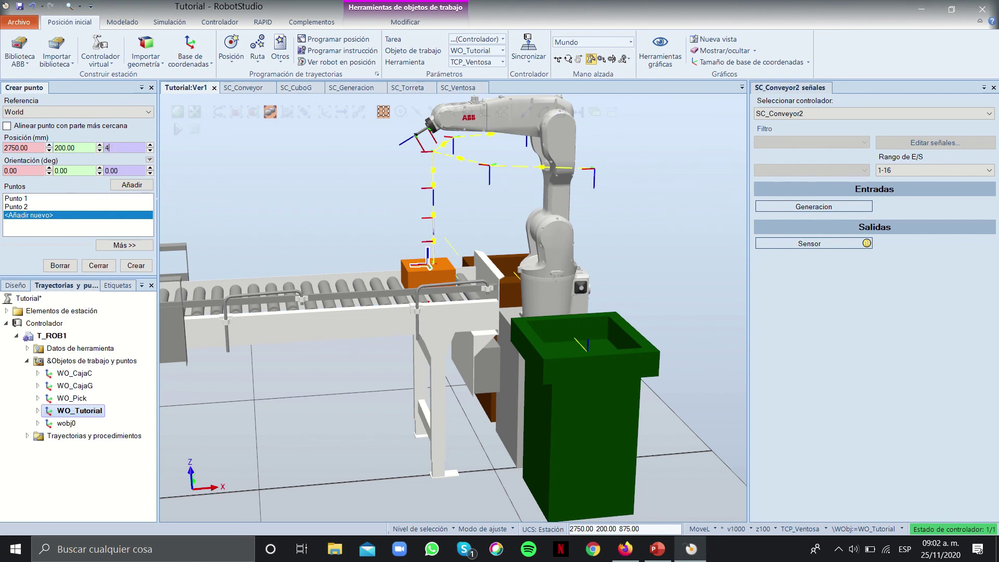
left_click(130, 185)
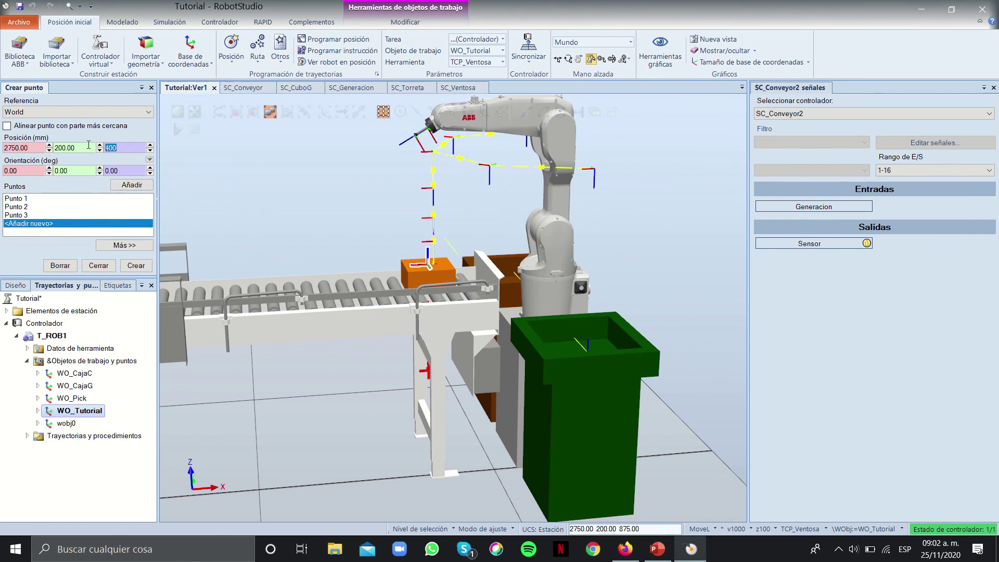
type("0")
left_click(128, 185)
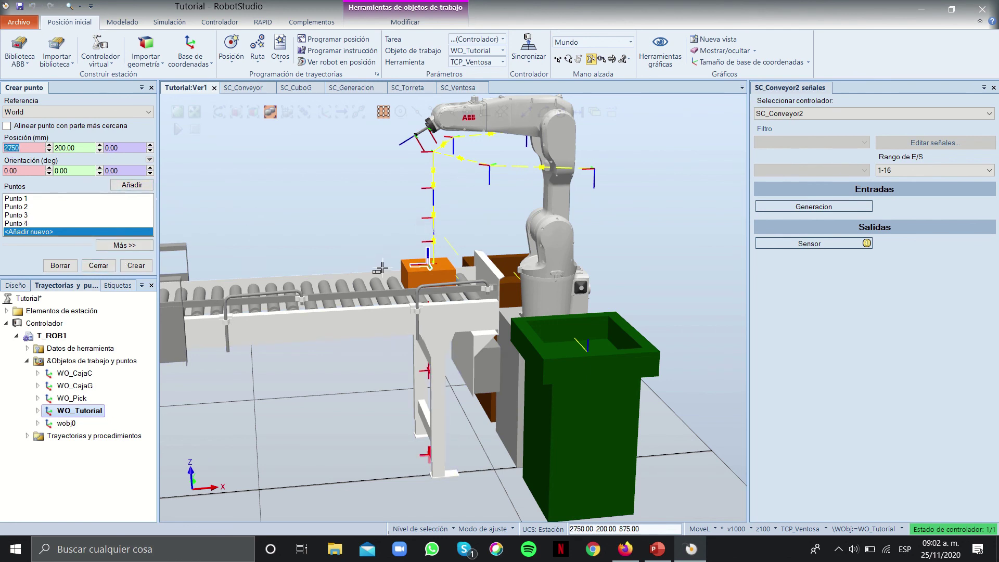
left_click(135, 266)
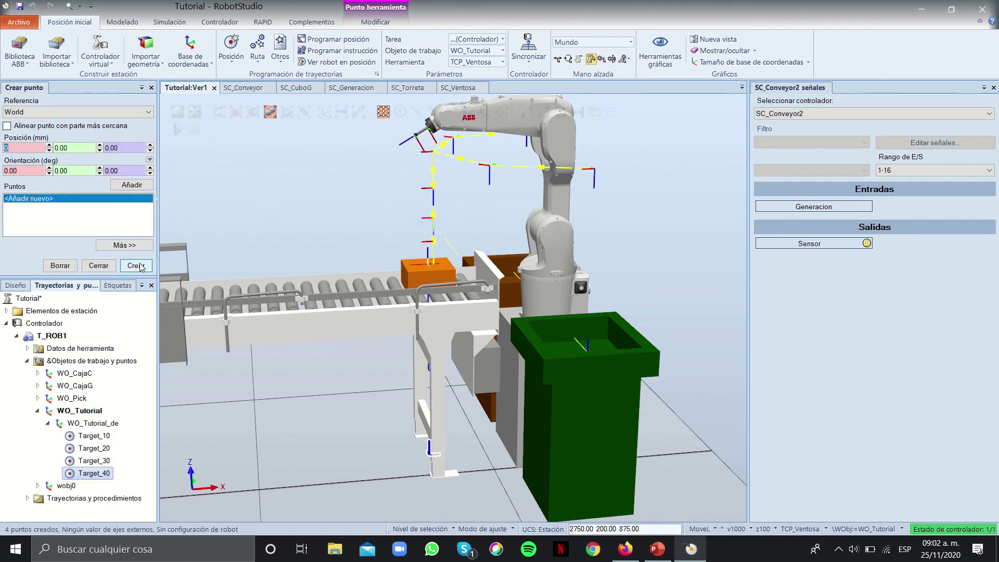
Try to set Target_20's local Z position to -400 mm, and undo the change
left_click_drag(169, 276, 219, 360, "ctrl+shift")
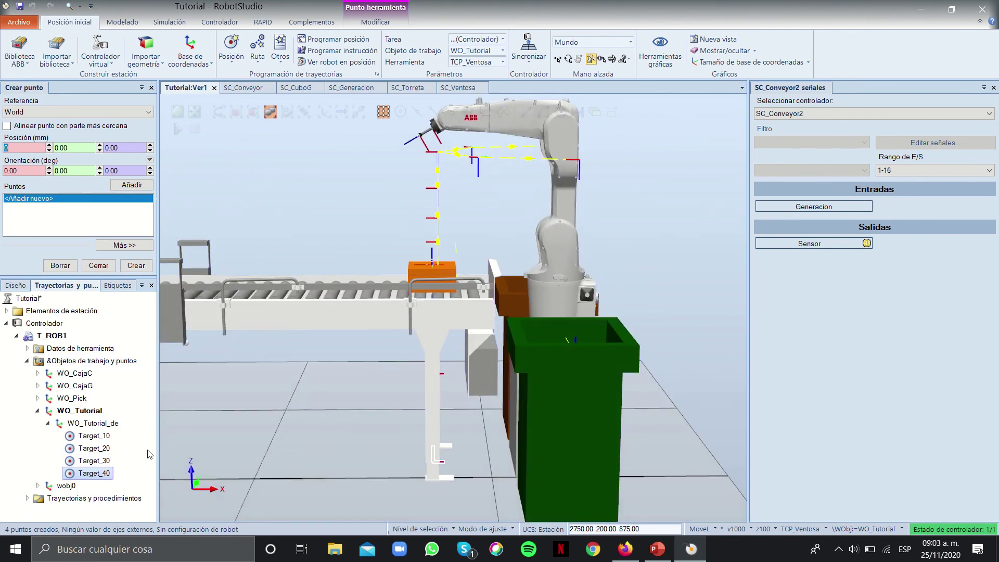
right_click(107, 451)
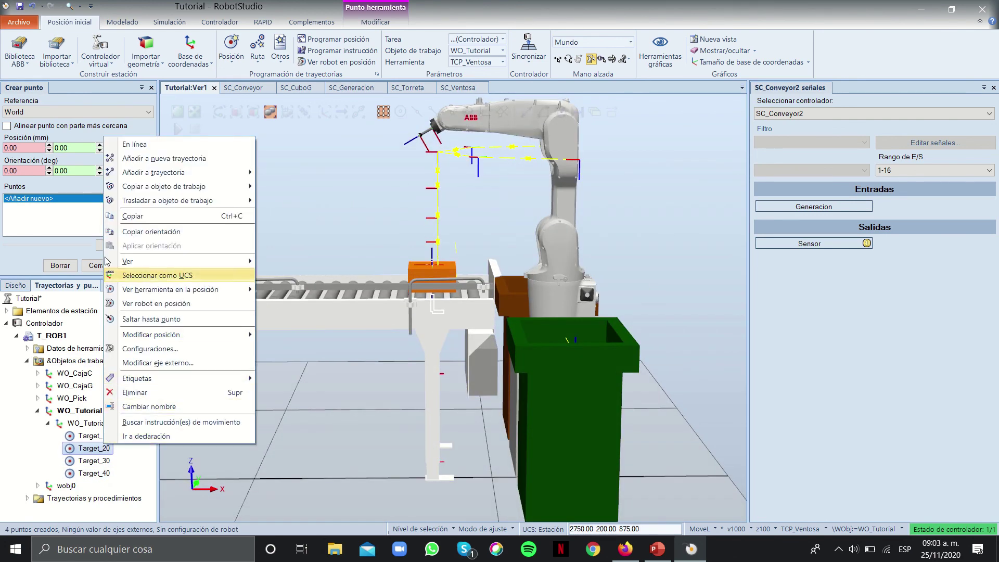
mouse_move(178, 334)
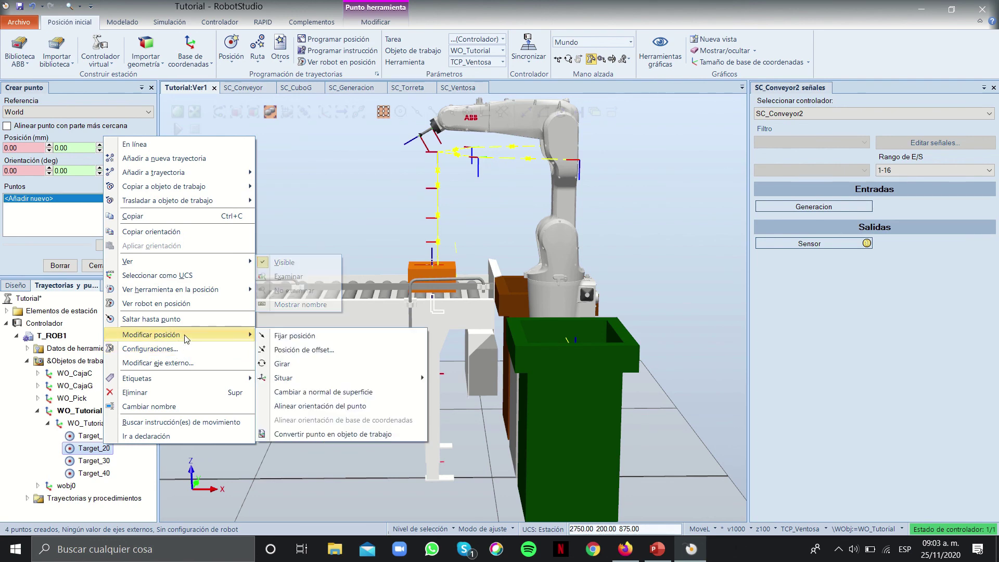
left_click(282, 336)
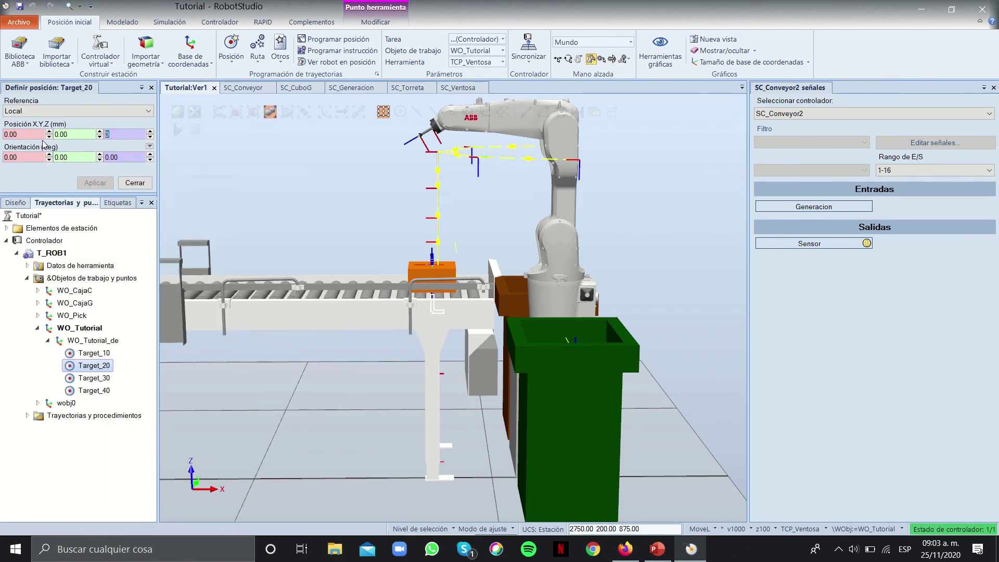
type("-400")
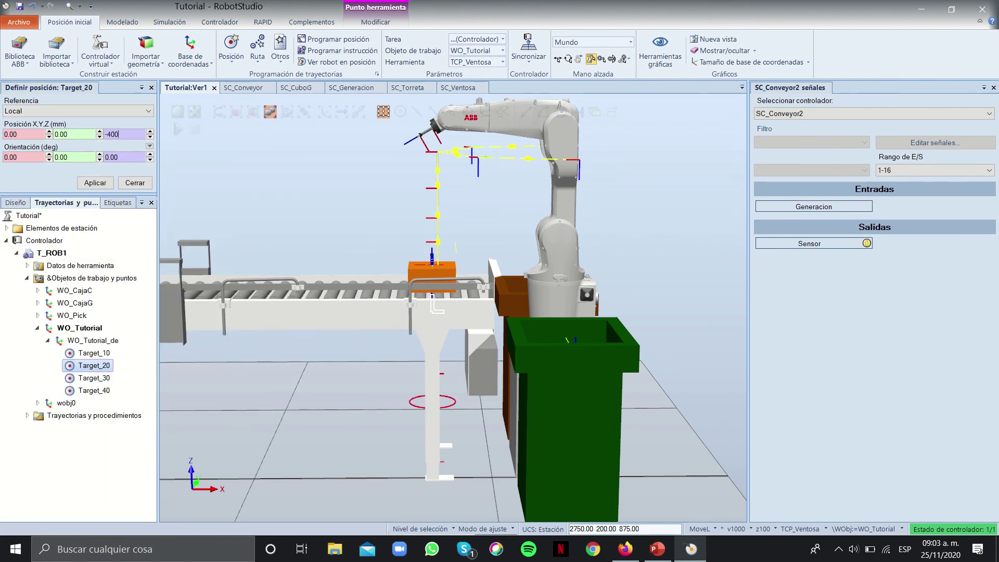
right_click_drag(501, 423, 522, 422)
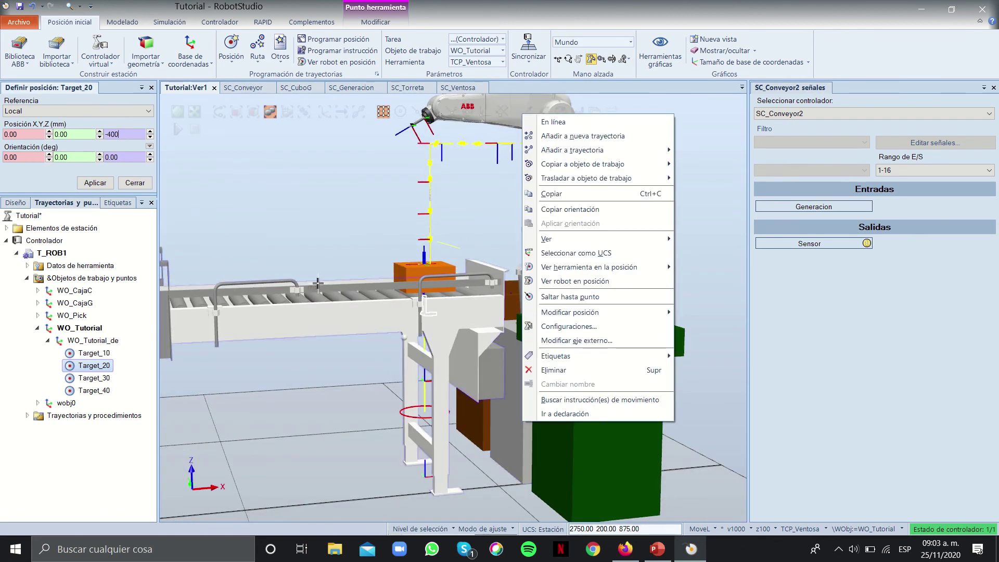
left_click(130, 134)
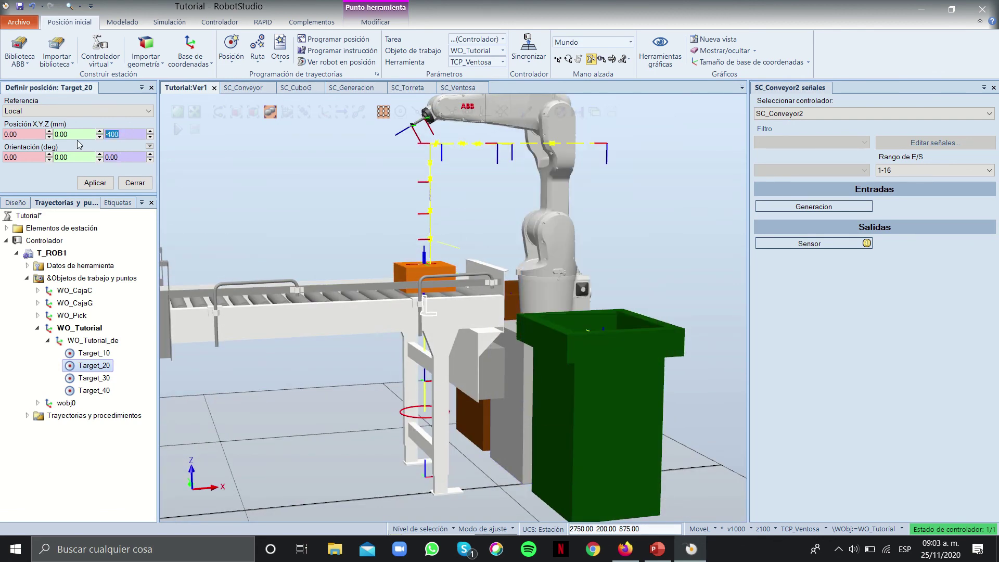
key("Return")
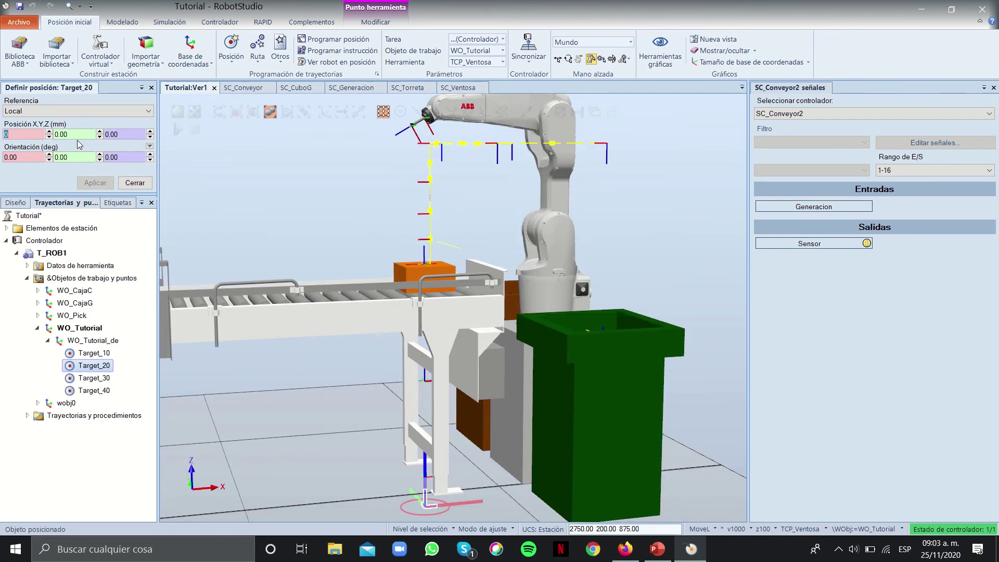
left_click(143, 187)
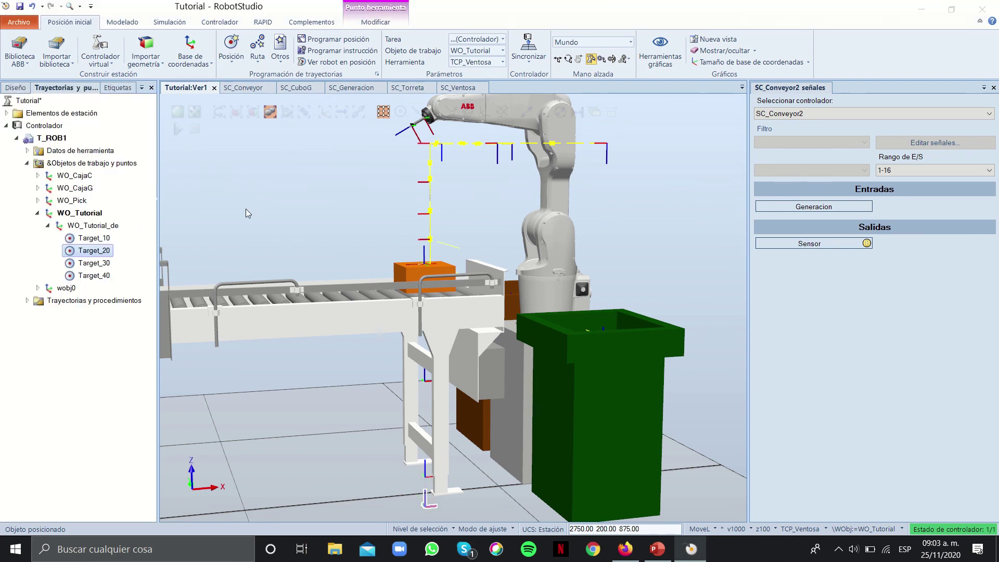
key("ctrl+z")
Offset Target_20 by 400 mm along its local Z axis
left_click(104, 239)
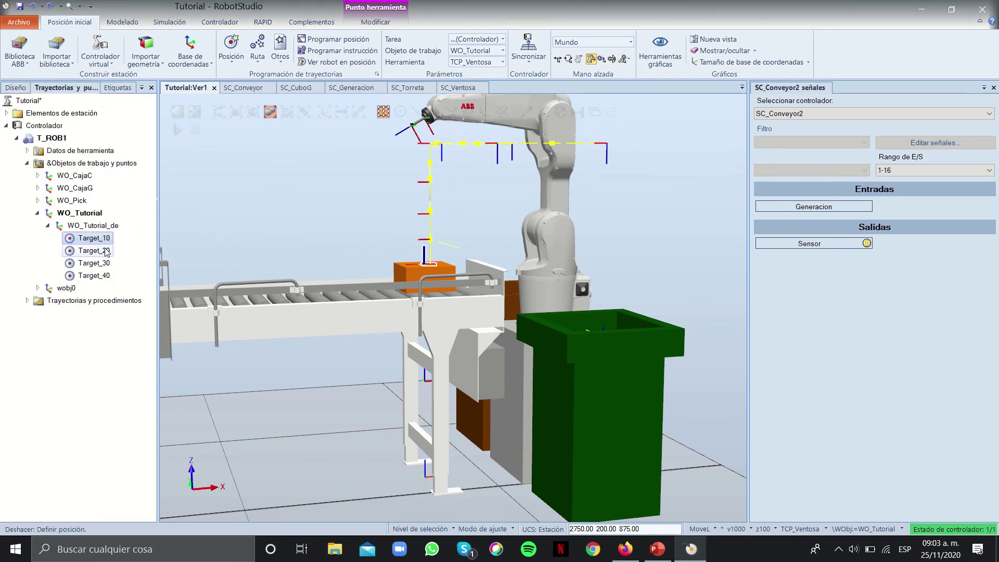
left_click(106, 252)
right_click(106, 251)
mouse_move(207, 357)
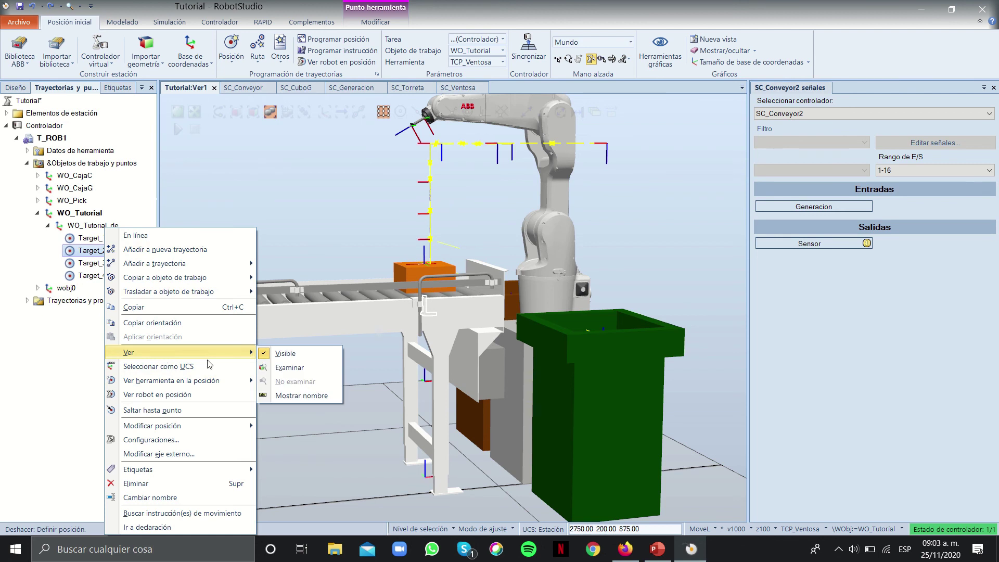
mouse_move(208, 426)
left_click(295, 440)
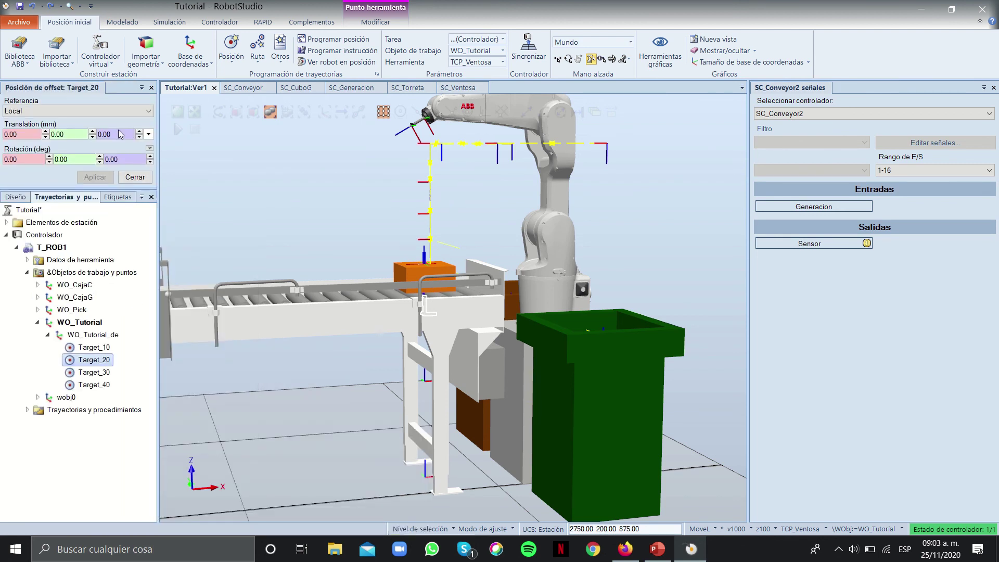
type("400")
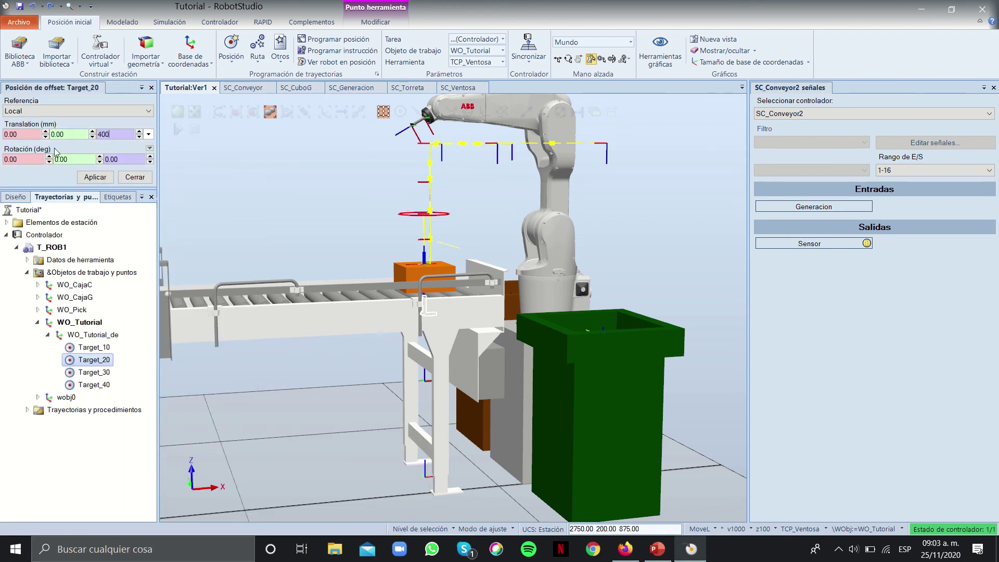
left_click(108, 182)
left_click_drag(402, 223, 416, 225, "ctrl+shift")
left_click(135, 177)
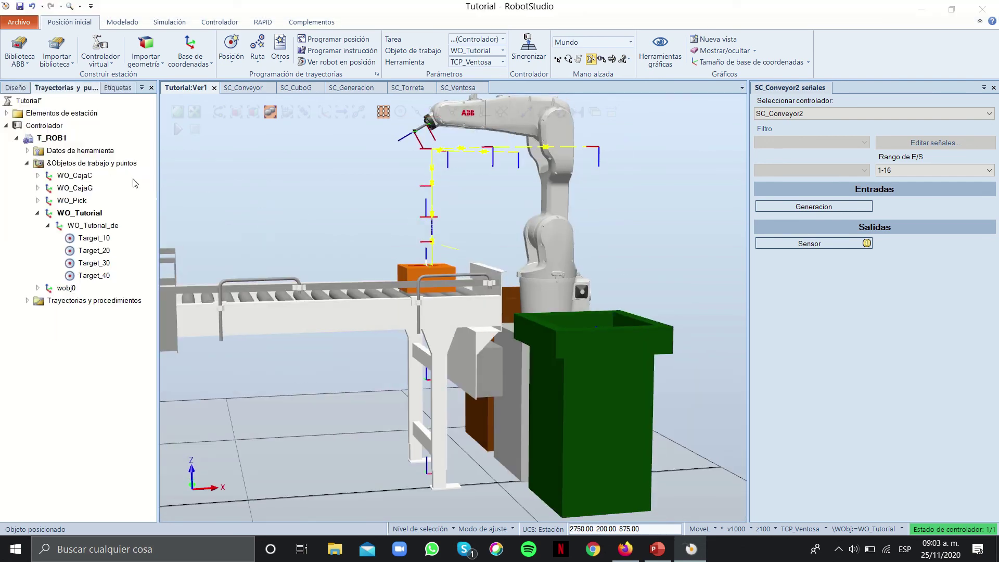
Delete Target_30 from the work object WO_Tutorial
left_click(97, 277)
right_click(94, 263)
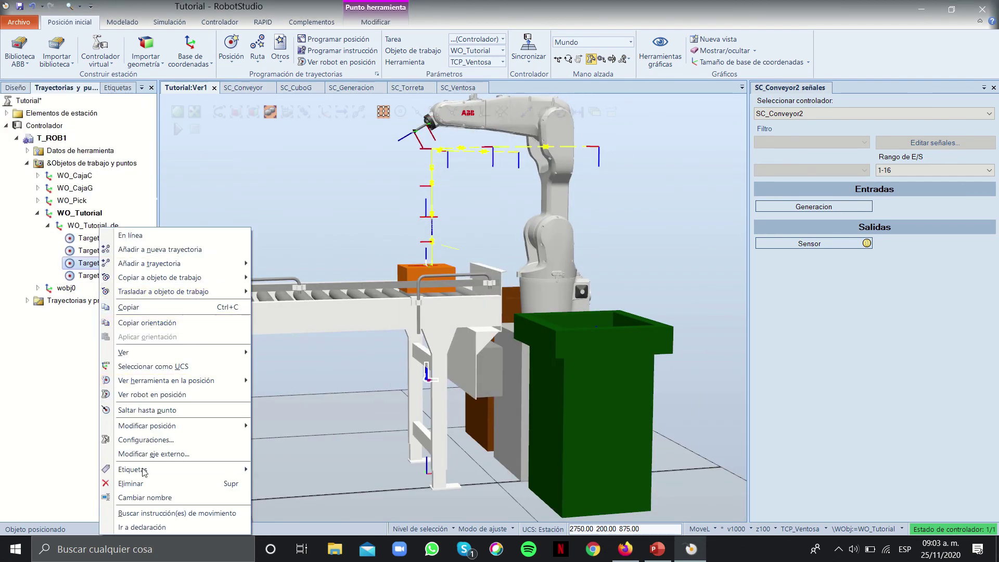
left_click(143, 333)
Offset Target_40 by 800 mm along its local Z axis
right_click(104, 264)
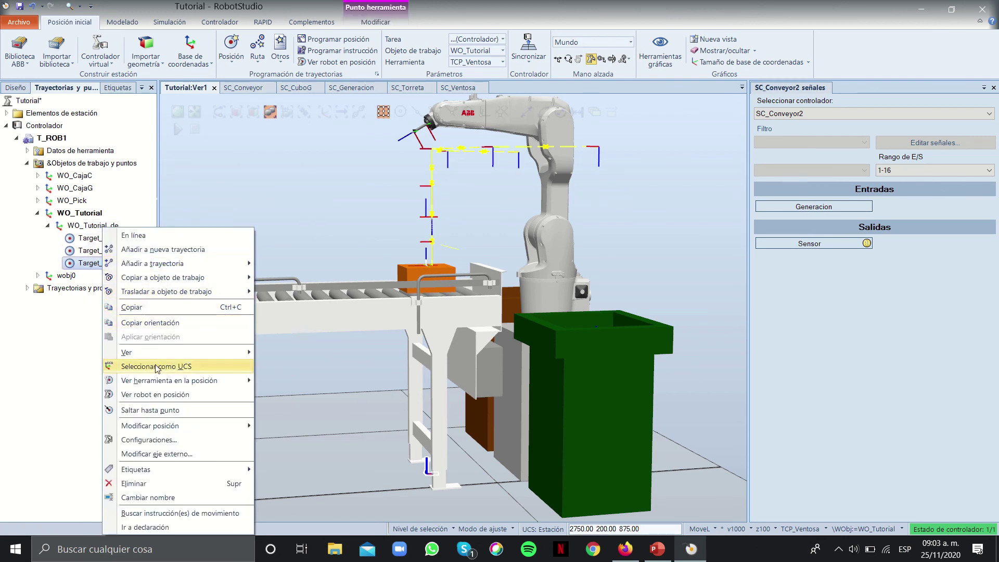
mouse_move(190, 427)
left_click(303, 441)
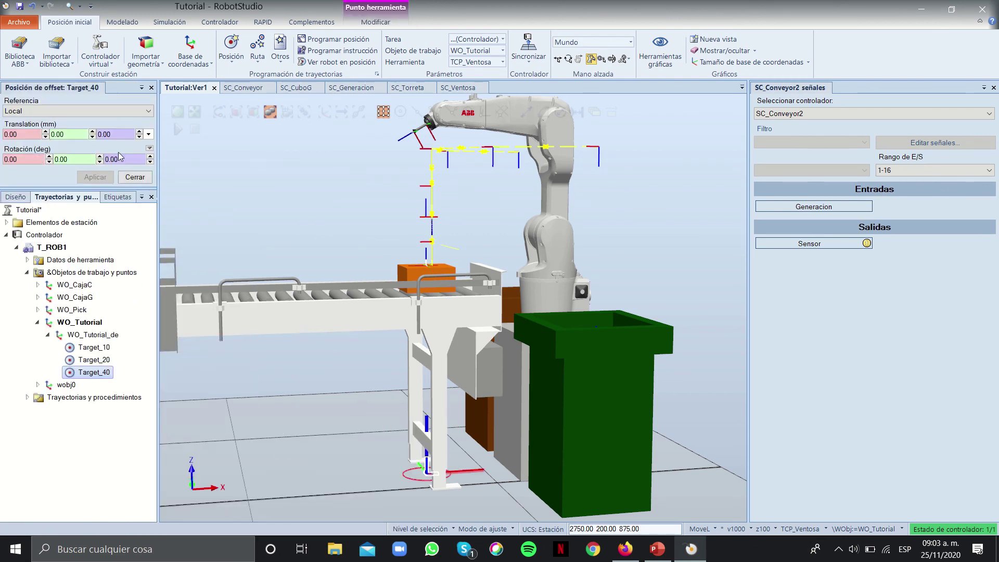
type("800")
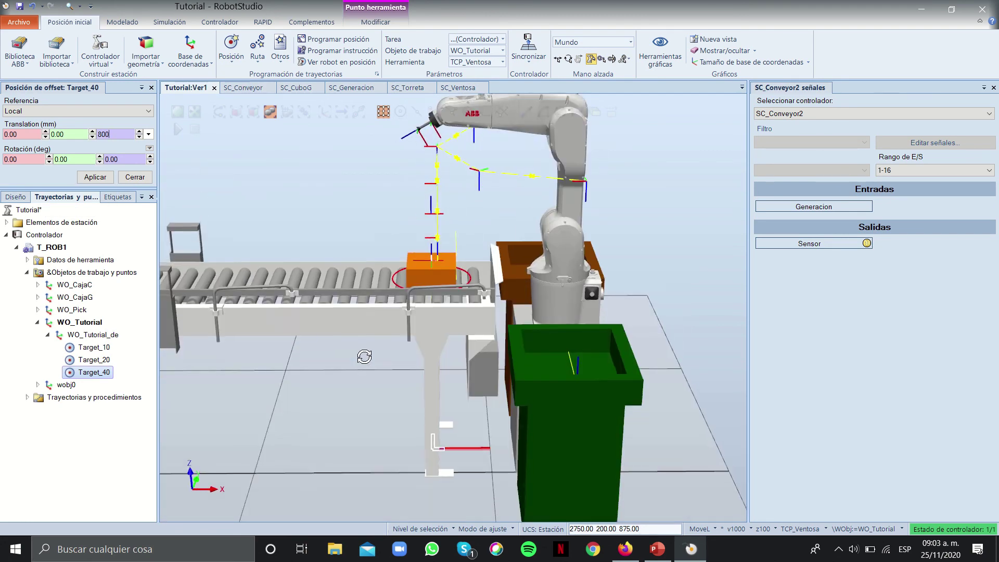
left_click(97, 177)
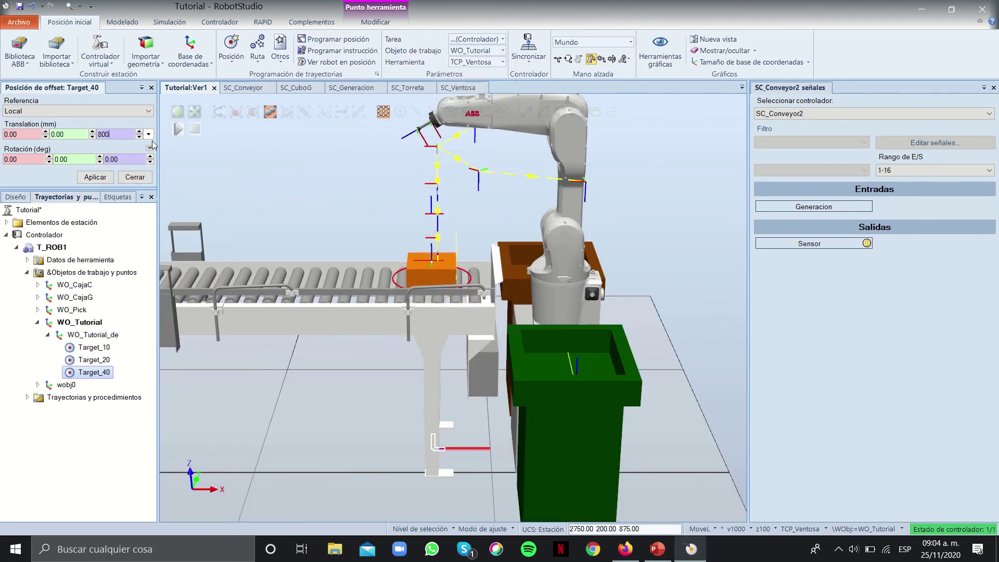
left_click(109, 134)
left_click(95, 177)
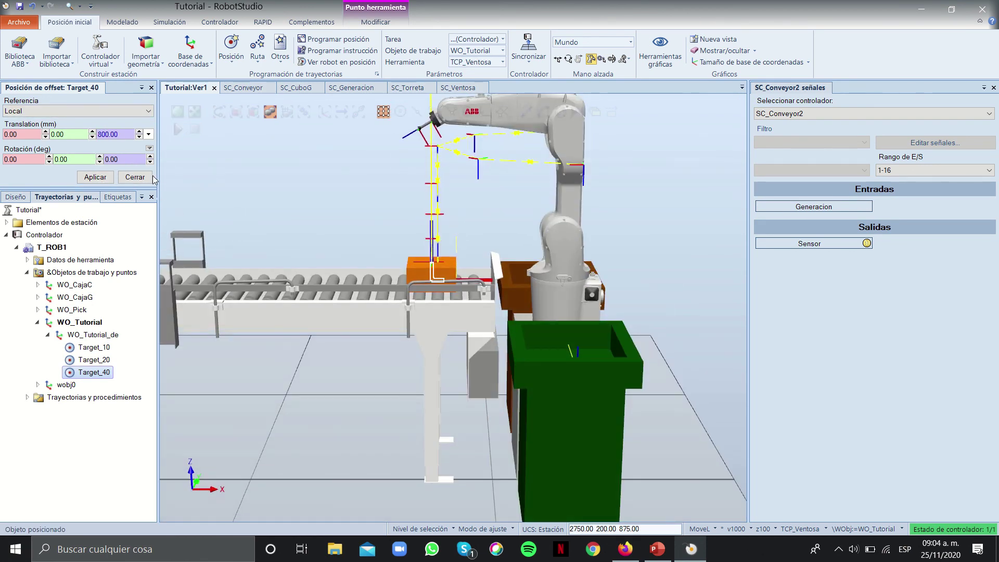
left_click(135, 177)
Offset Target_40 by a further 500 mm along its local Z axis
left_click_drag(340, 211, 343, 244, "ctrl+shift")
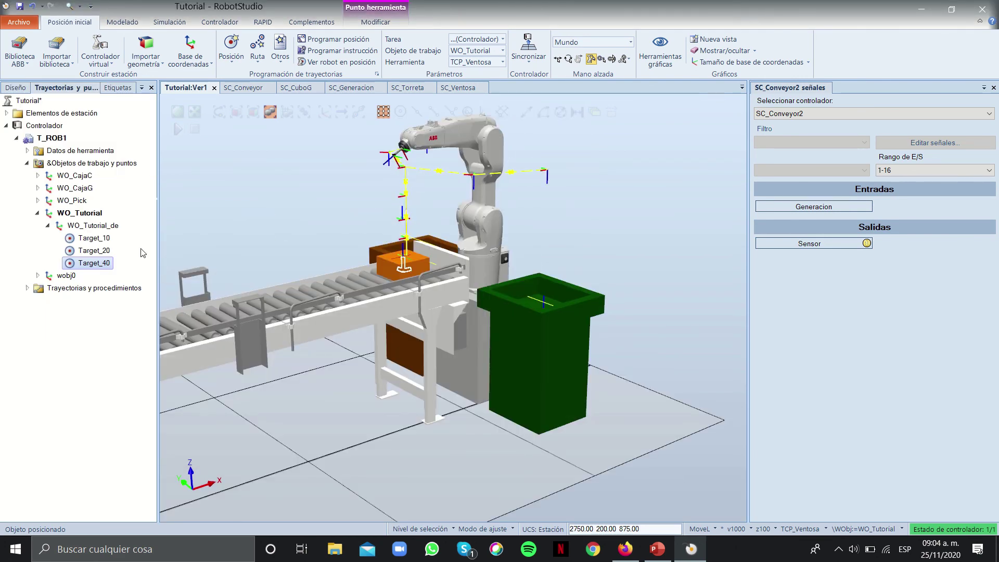
right_click(91, 263)
mouse_move(134, 281)
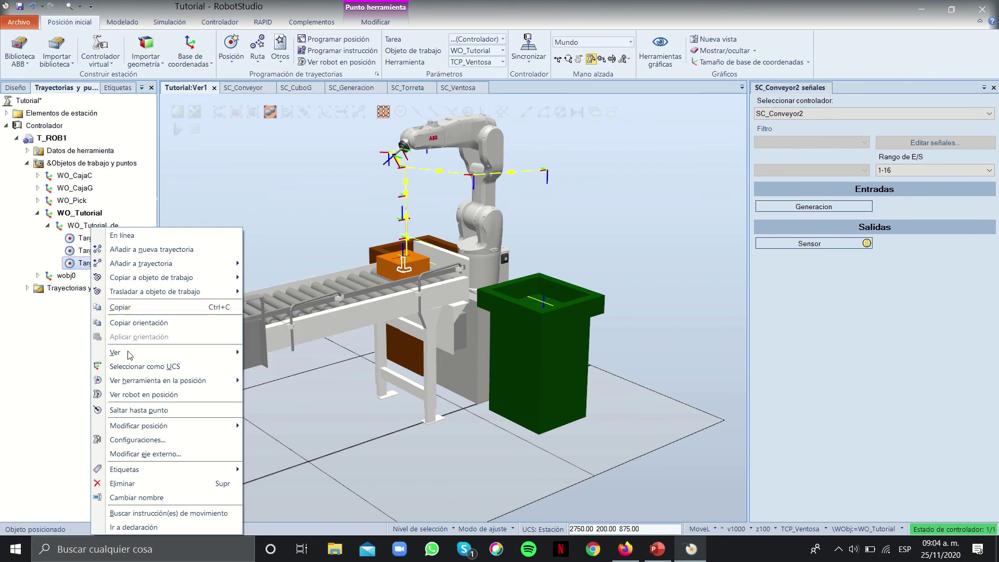
mouse_move(224, 426)
left_click(273, 441)
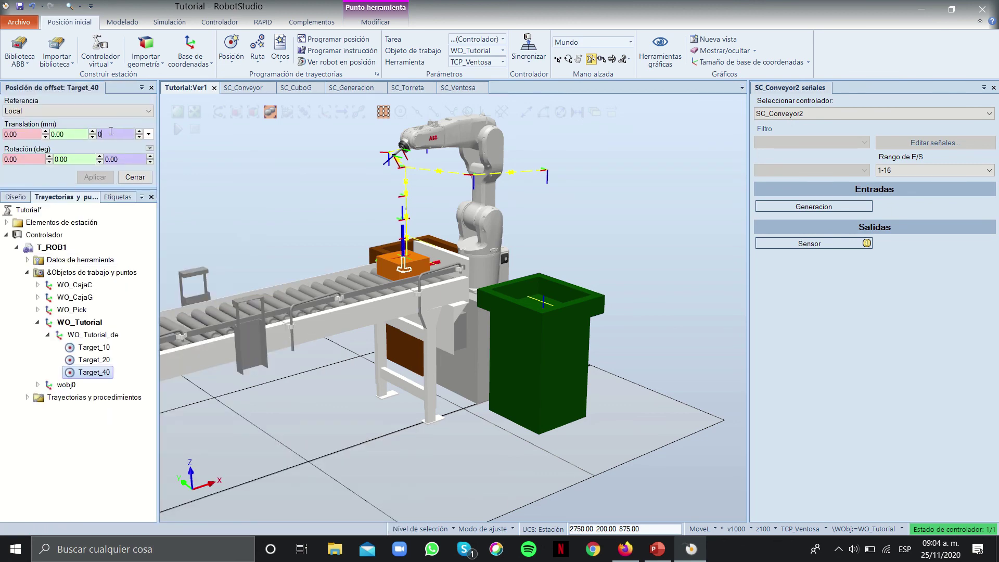
key("BackSpace")
key("BackSpace")
type("500")
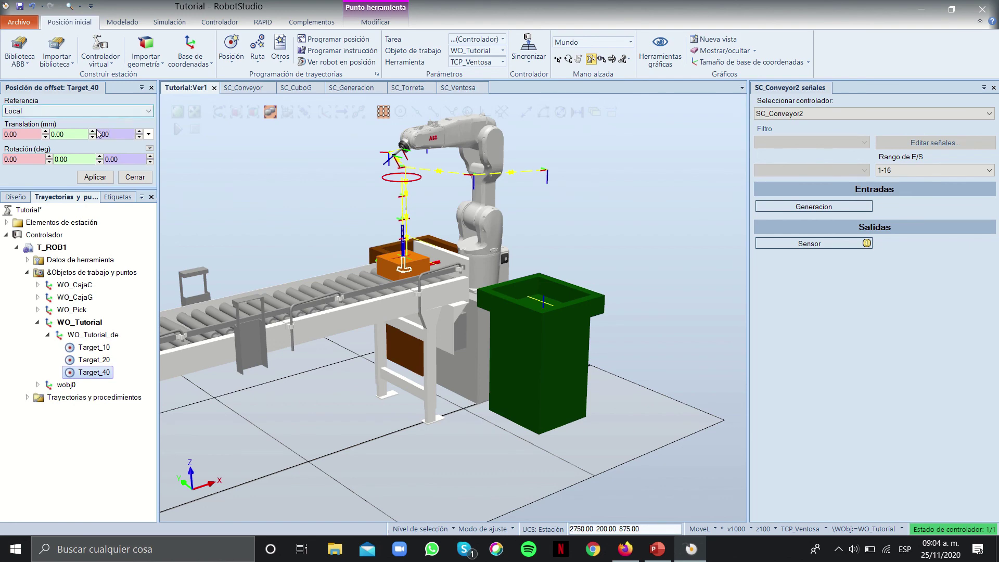
left_click(96, 177)
left_click(135, 177)
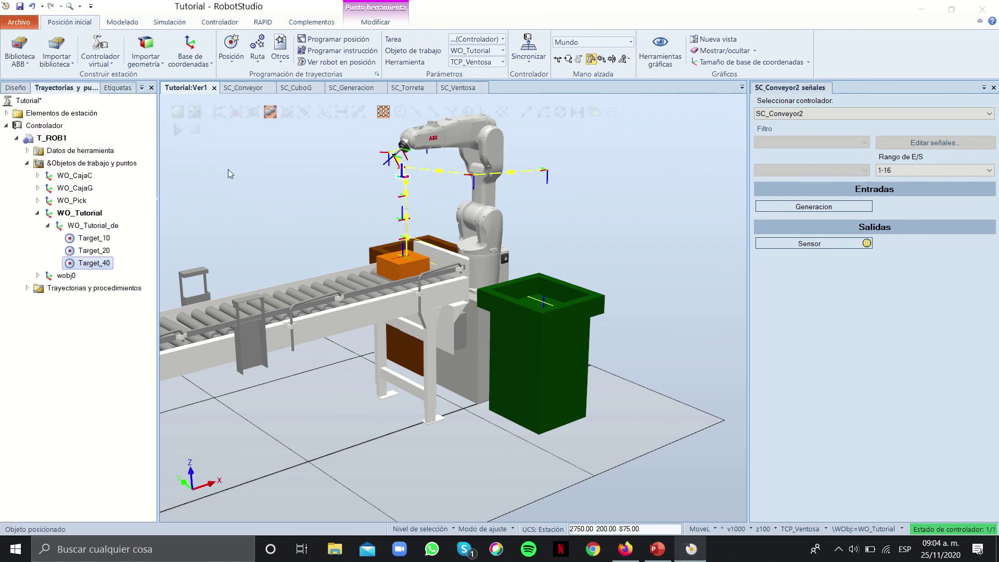
Hide the main procedure and the paths Path_PickC, Path_PickG, Path_PlaceC and Path_PlaceG in the 3D view
right_click(414, 197)
right_click(69, 290)
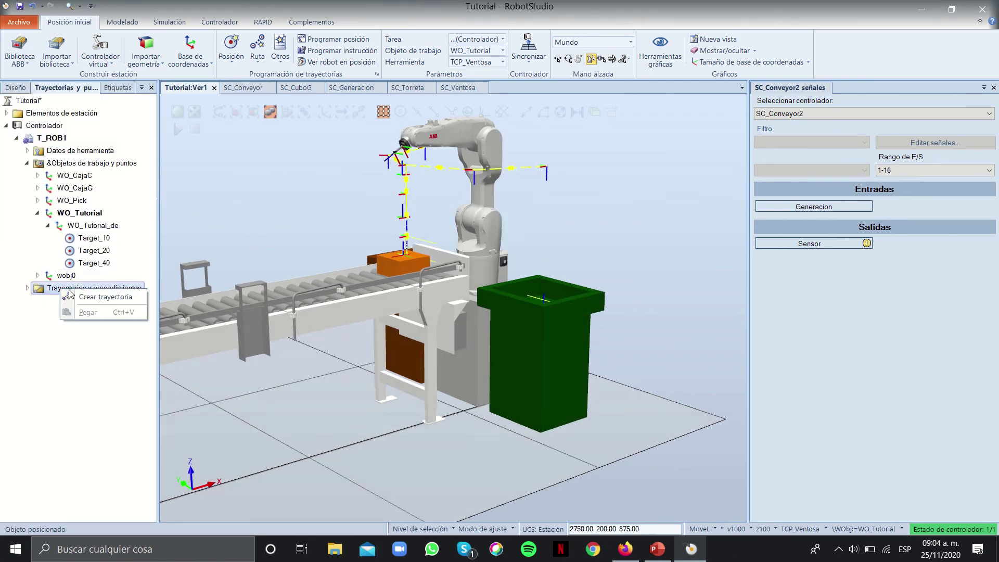
left_click(27, 288)
right_click(65, 338)
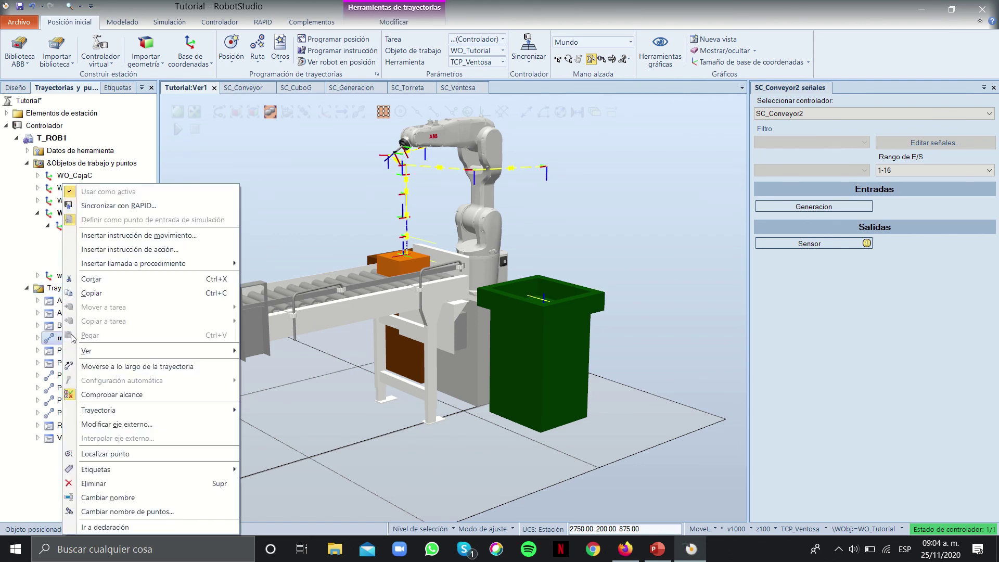
left_click(147, 343)
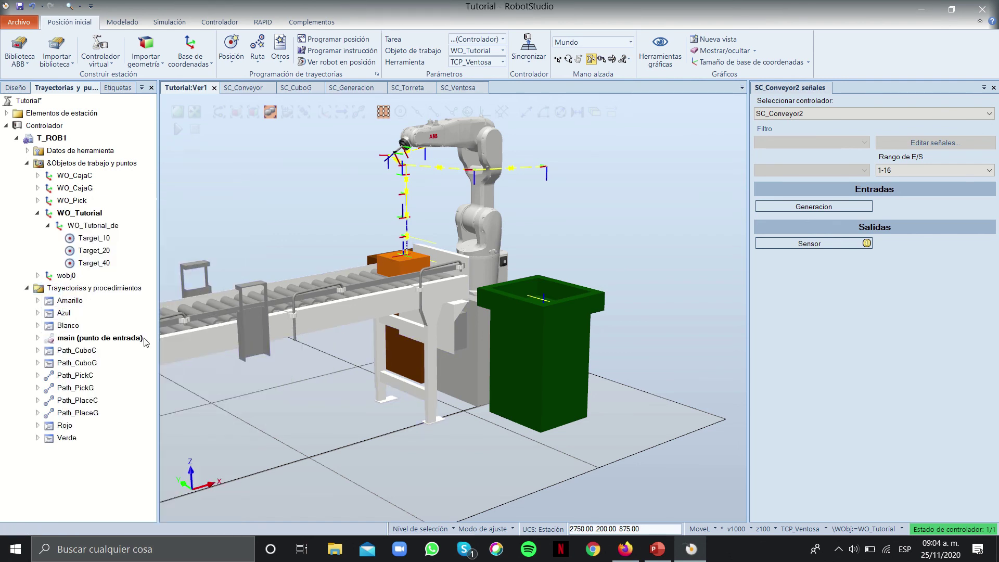
left_click(78, 413)
left_click(76, 376, "shift")
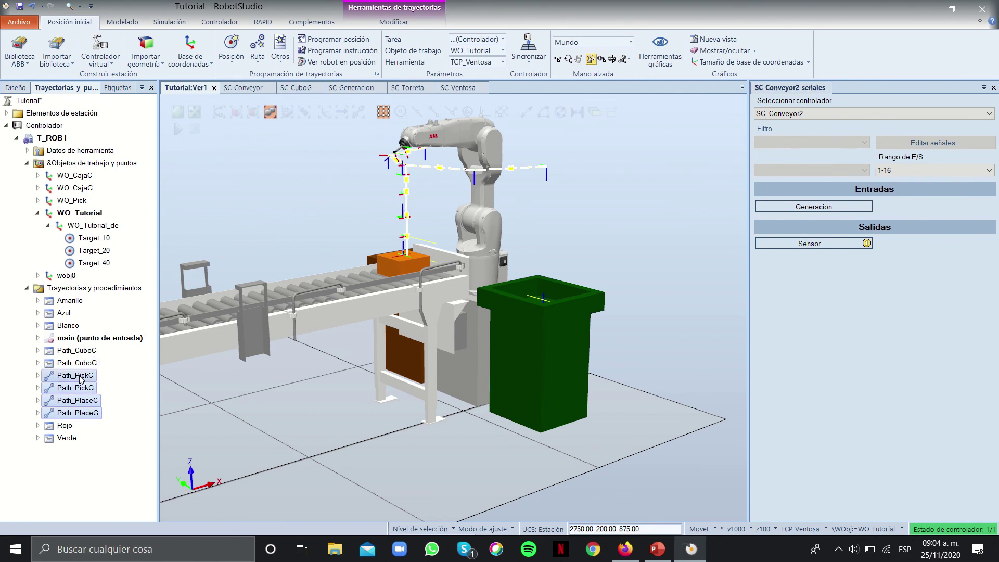
right_click(78, 375)
left_click(289, 187)
left_click_drag(289, 187, 393, 238, "ctrl+shift")
right_click(445, 238)
Turn on the tool preview at Target_10 of WO_Tutorial
left_click(104, 241)
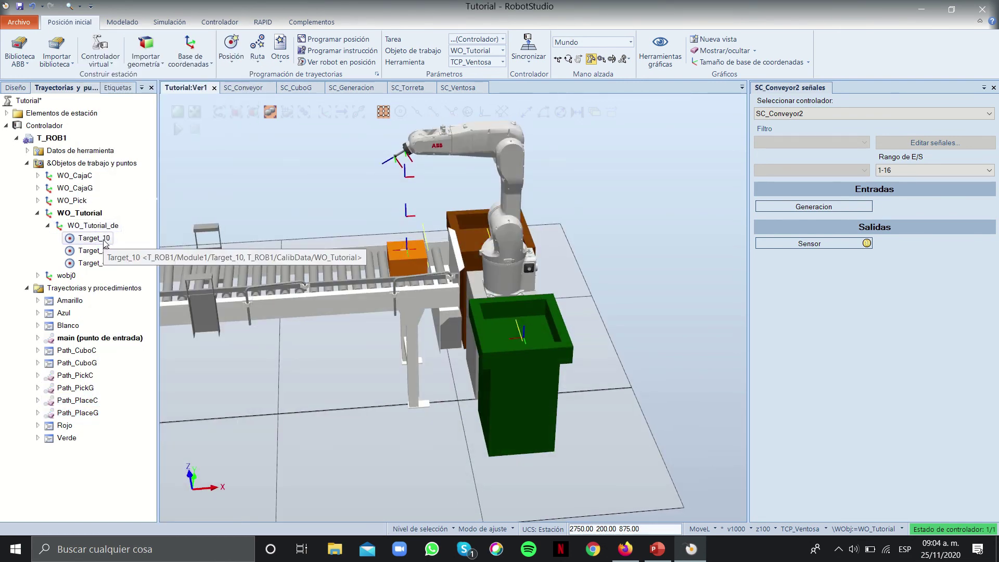
left_click(105, 242)
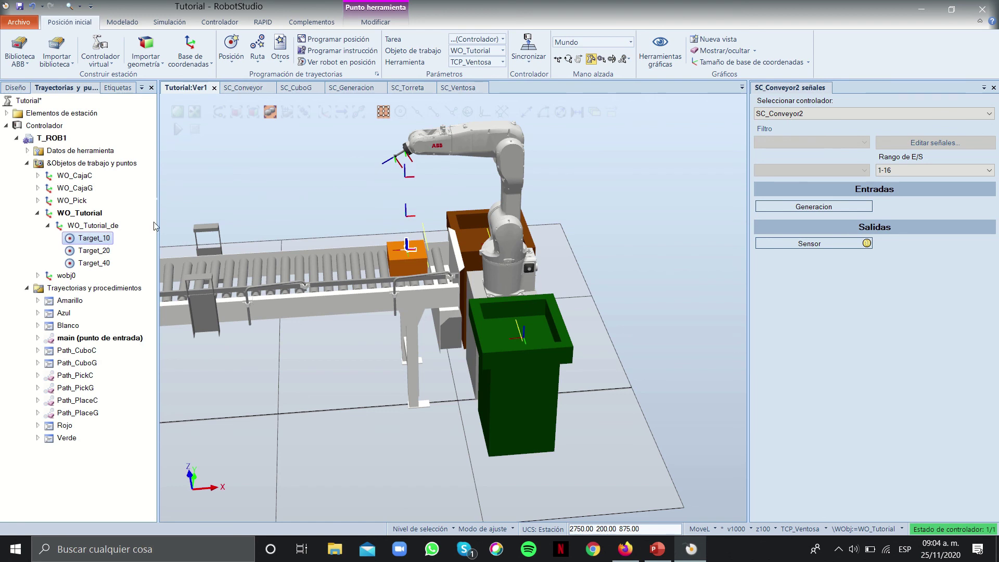
scroll(378, 233, "up", 1)
right_click(99, 240)
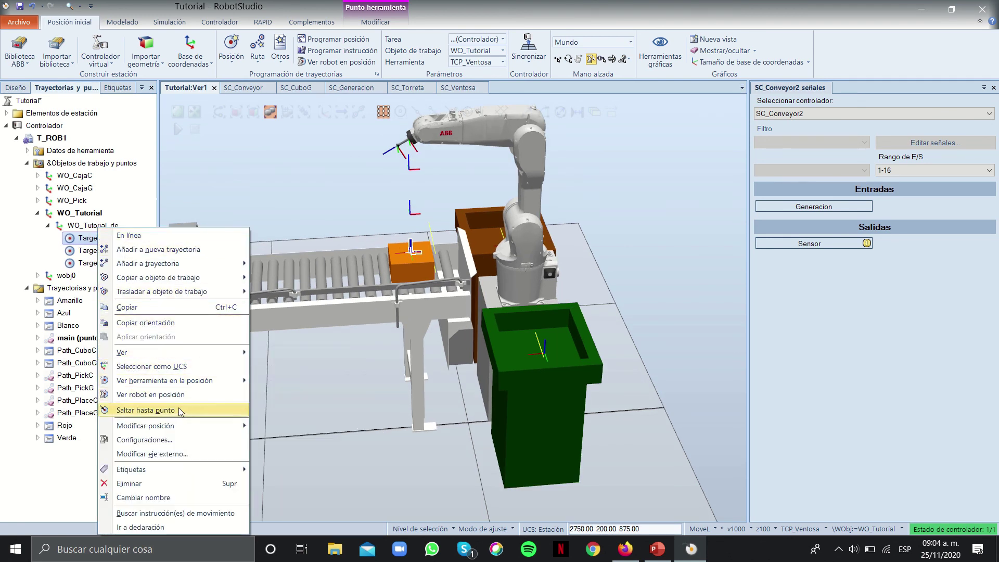
mouse_move(224, 383)
left_click(281, 382)
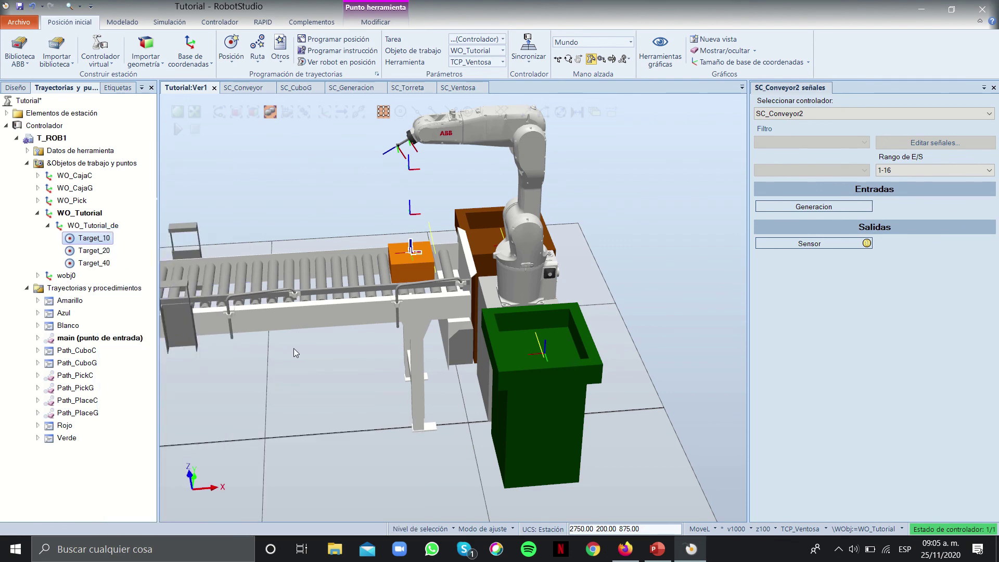
Try to flip Target_10 by rotating it 180° about its local Y axis
right_click(90, 238)
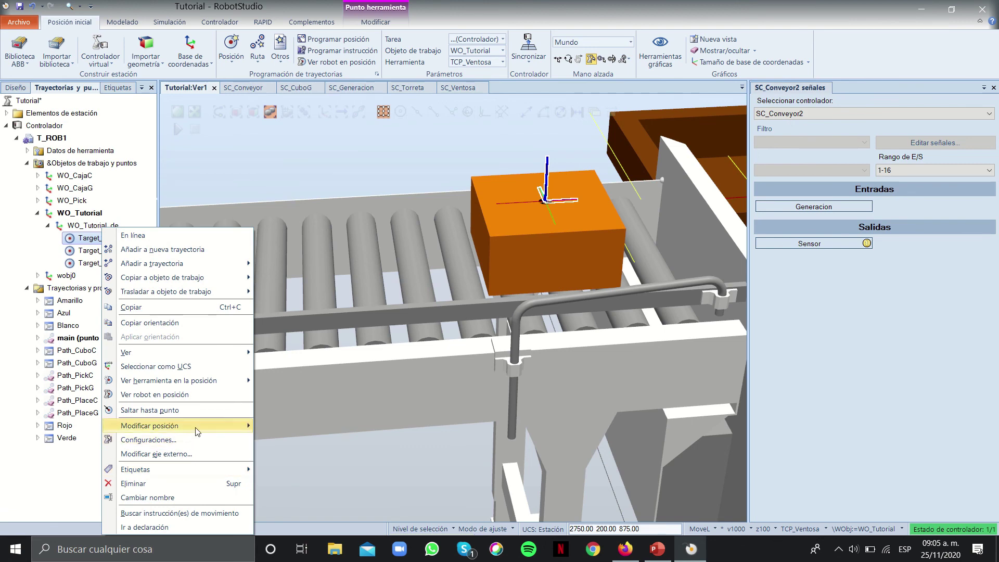
left_click(333, 455)
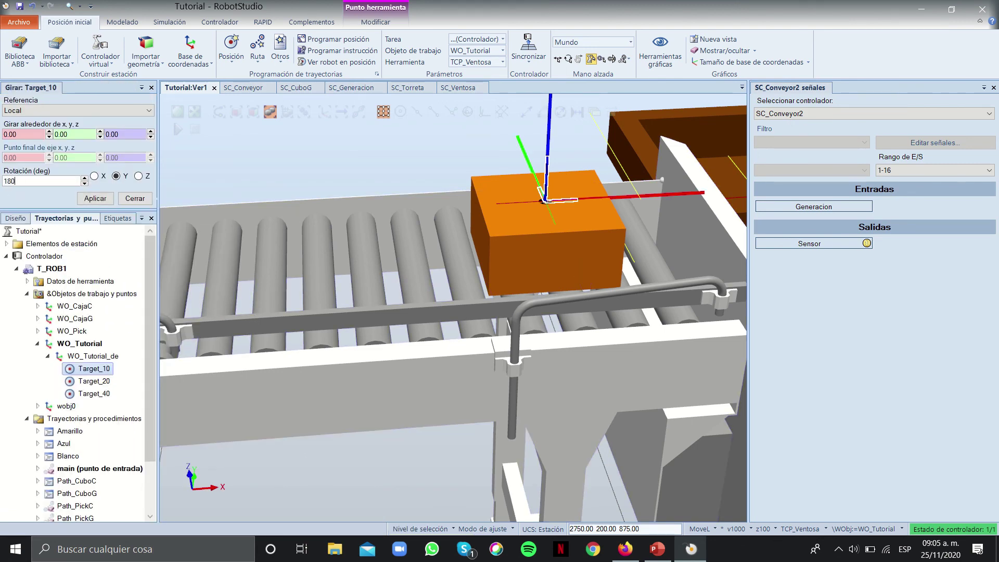
key("Return")
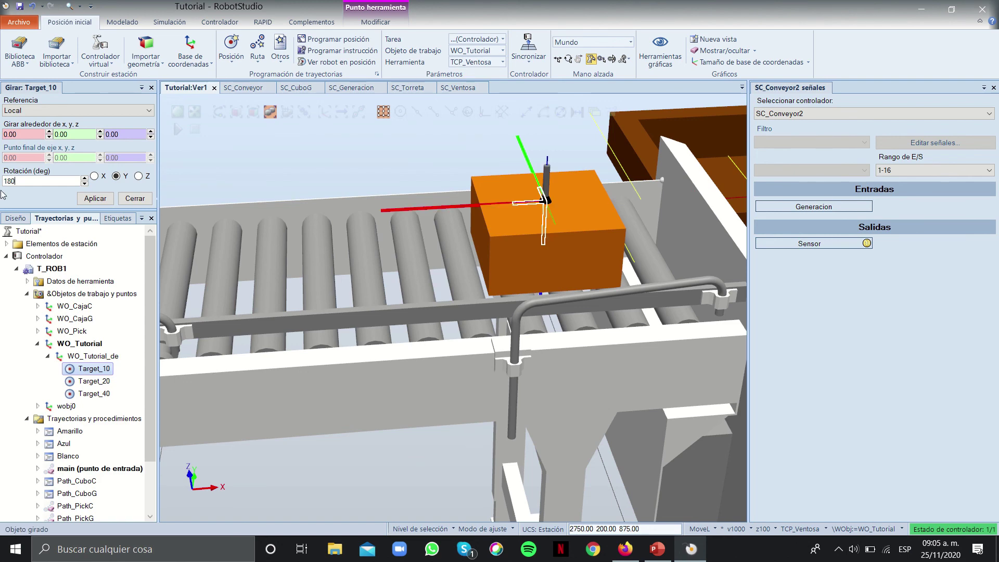
left_click(101, 200)
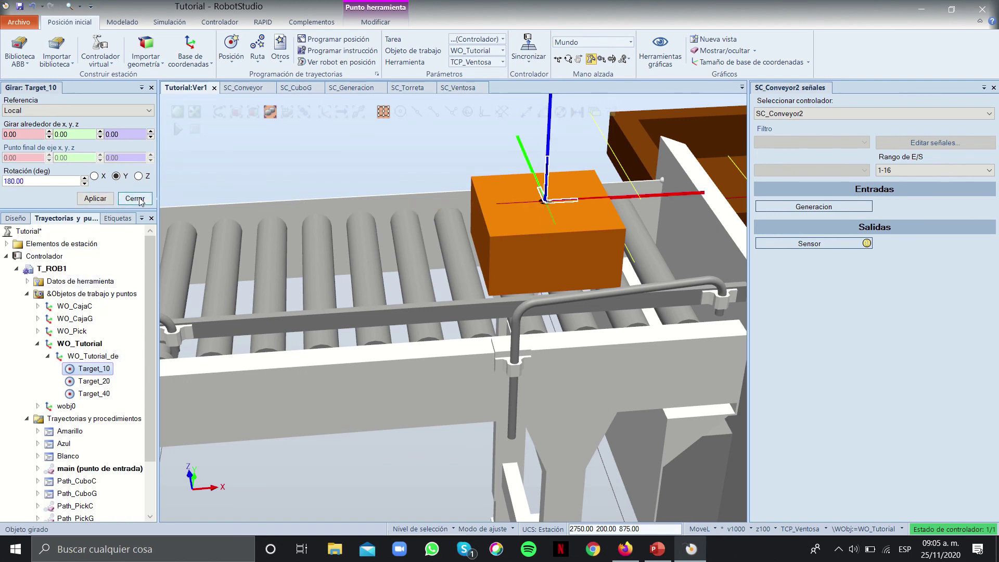
left_click(135, 199)
Copy the orientation of Target_10 and apply it to Target_20 and Target_40
right_click(83, 238)
mouse_move(122, 281)
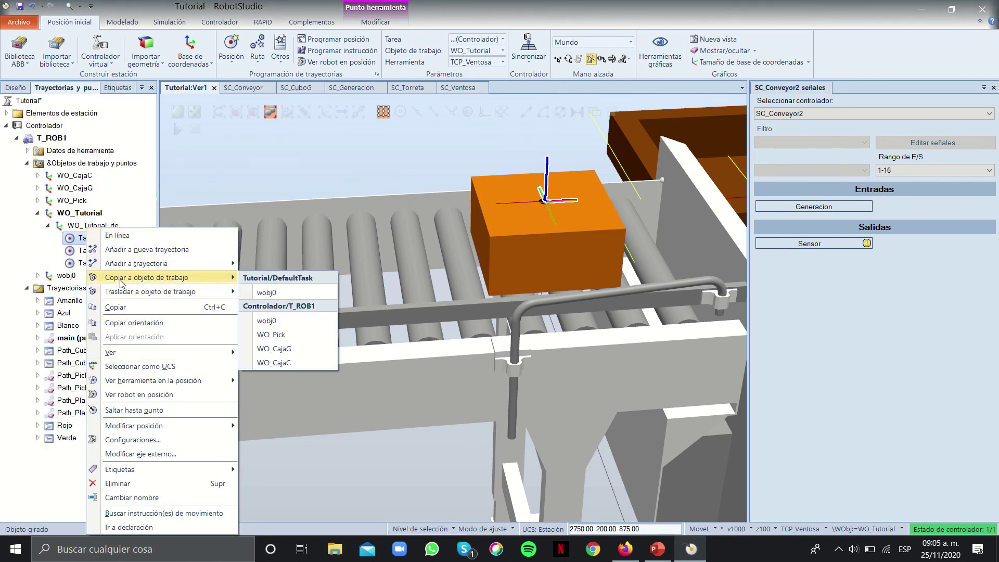
left_click(135, 323)
left_click(83, 251)
left_click(83, 262, "shift")
right_click(90, 262)
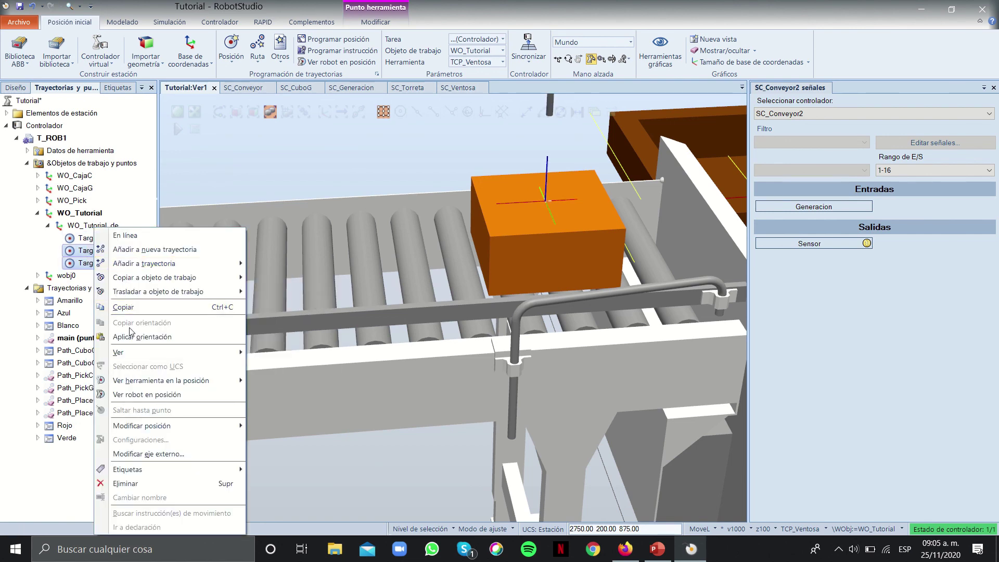
left_click(137, 336)
Check the tool preview at Target_20 and Target_40, and reapply the orientation of Target_10 to both
scroll(286, 261, "down", 5)
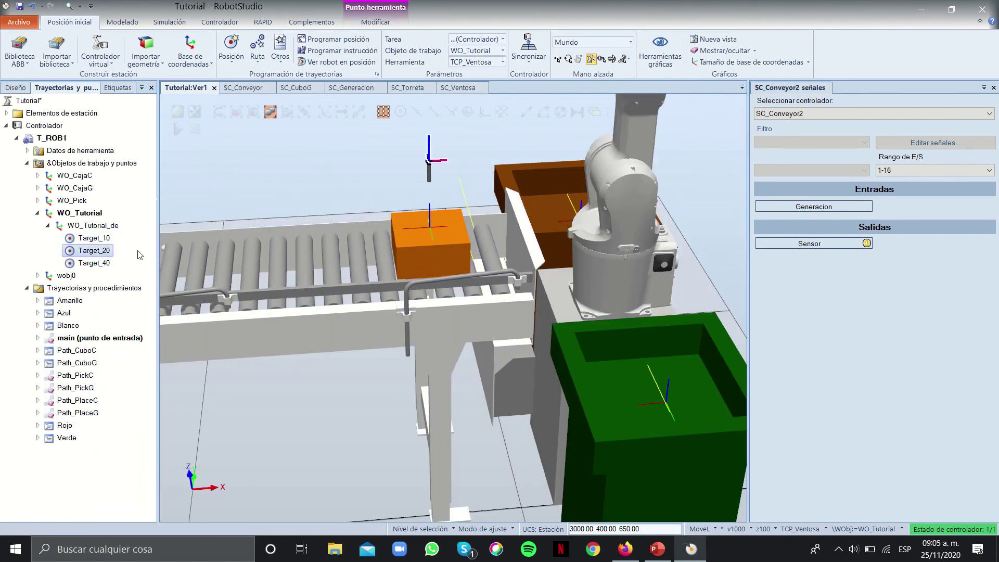
scroll(291, 239, "down", 3)
scroll(331, 170, "up", 2)
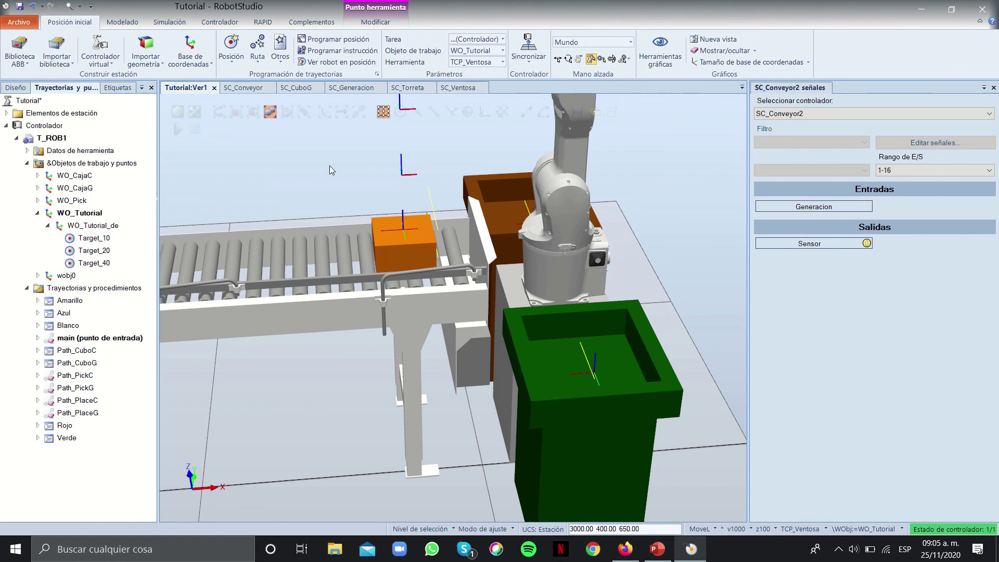
left_click(94, 250)
left_click(105, 264)
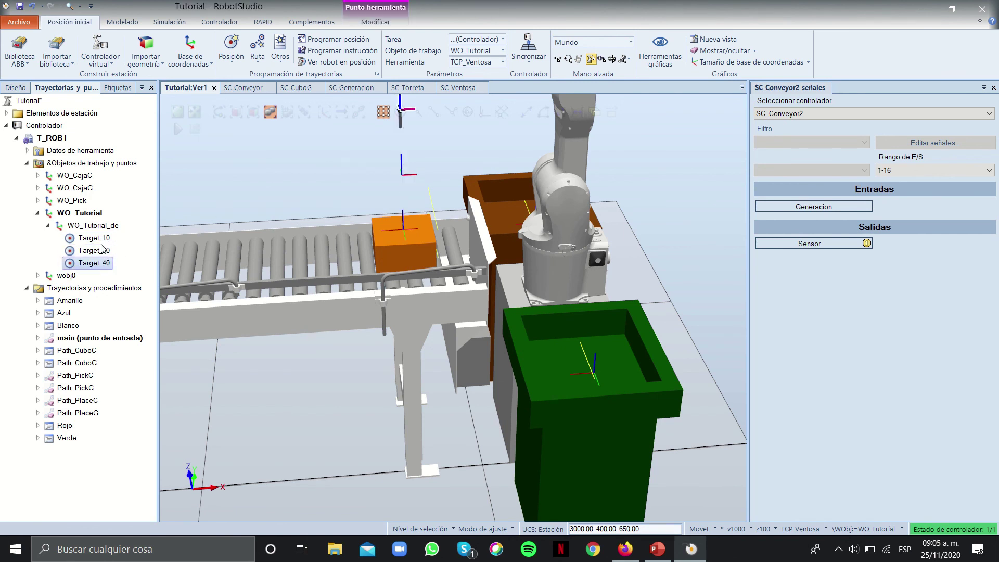
right_click(101, 237)
left_click(136, 319)
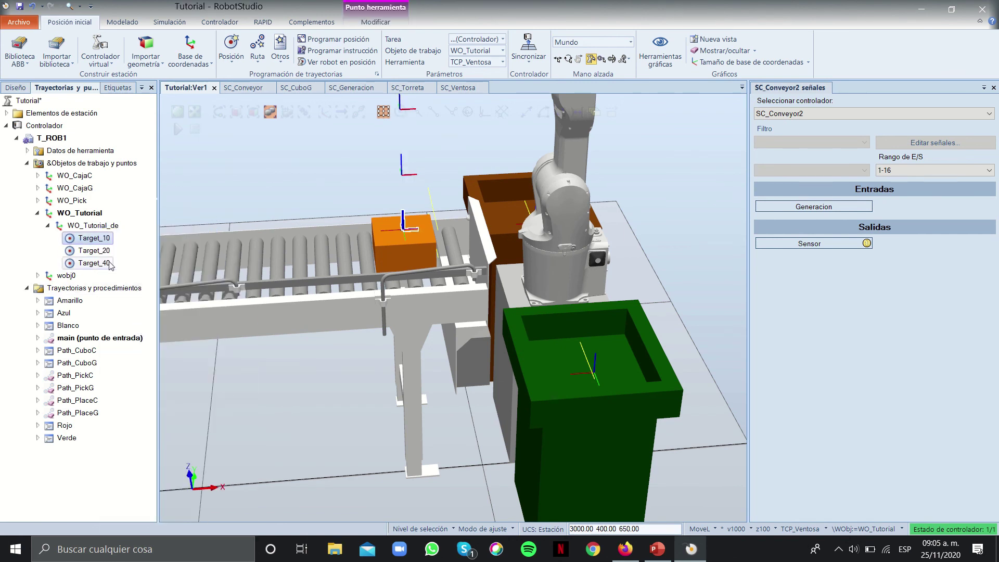
left_click(94, 250)
left_click(105, 263, "ctrl")
right_click(105, 262)
left_click(147, 337)
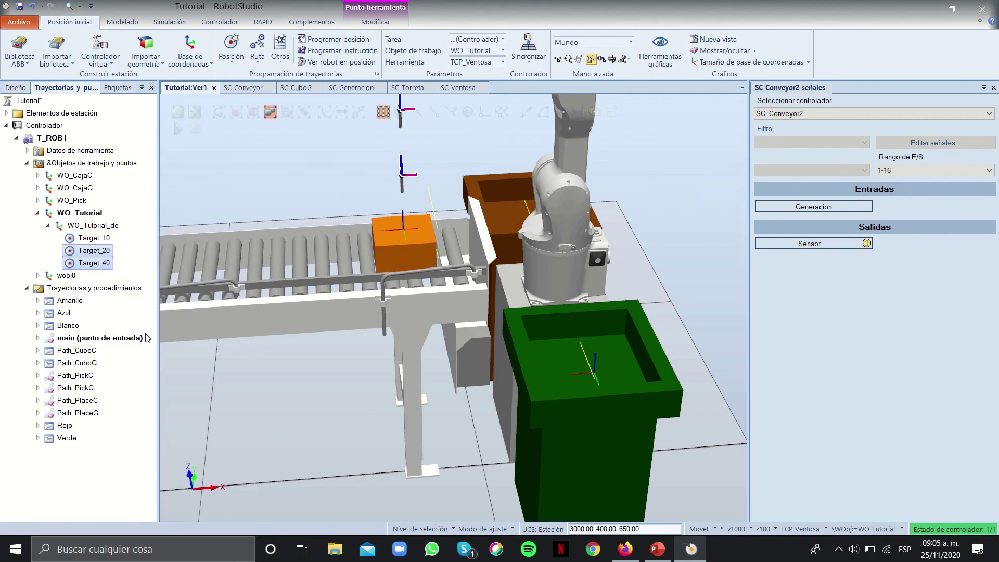
Rotate Target_10 about its local X axis in 90° increments until its Z axis points down into the box
left_click(93, 238)
scroll(343, 229, "up", 3)
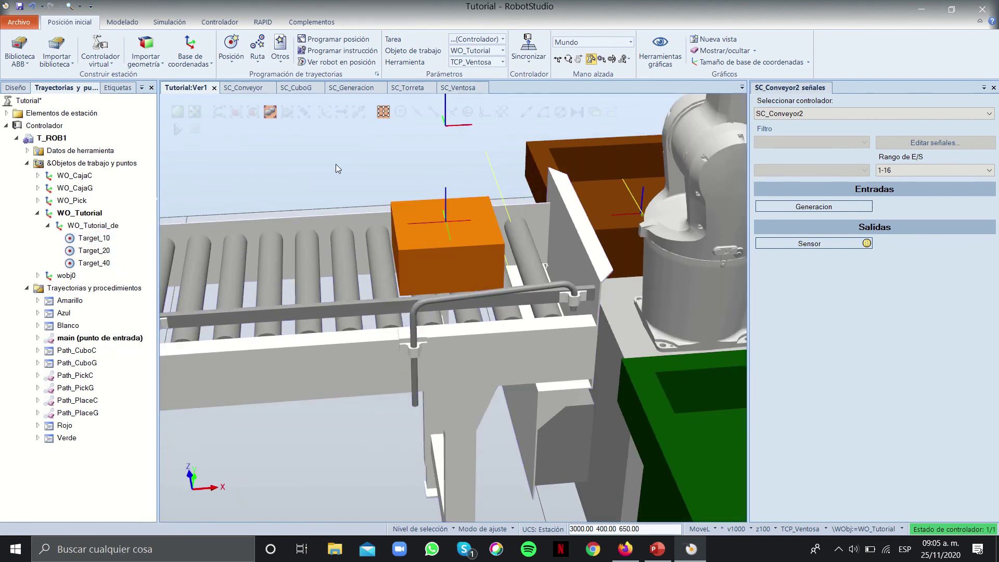
left_click(103, 240)
scroll(423, 254, "up", 5)
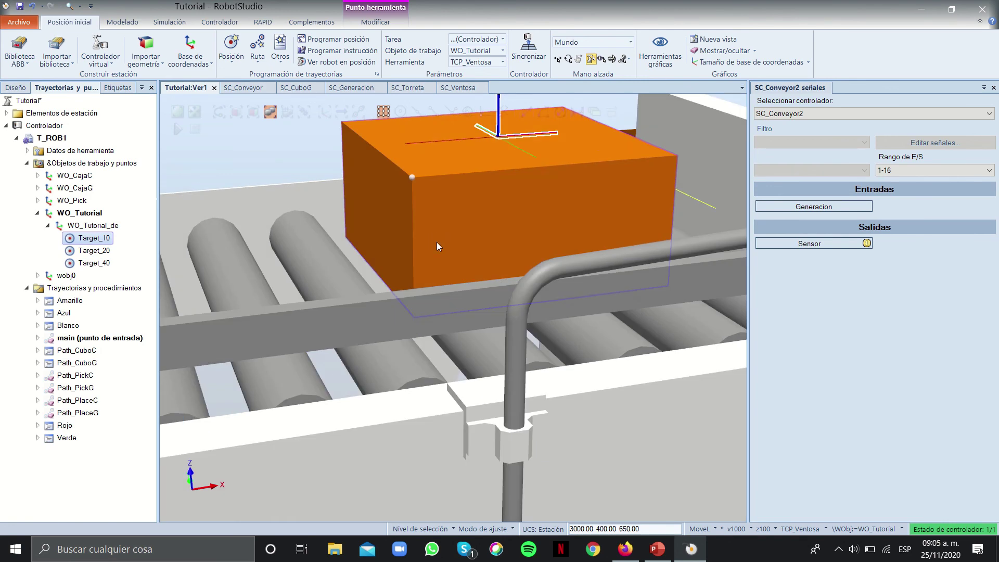
right_click(91, 238)
mouse_move(208, 426)
left_click(308, 455)
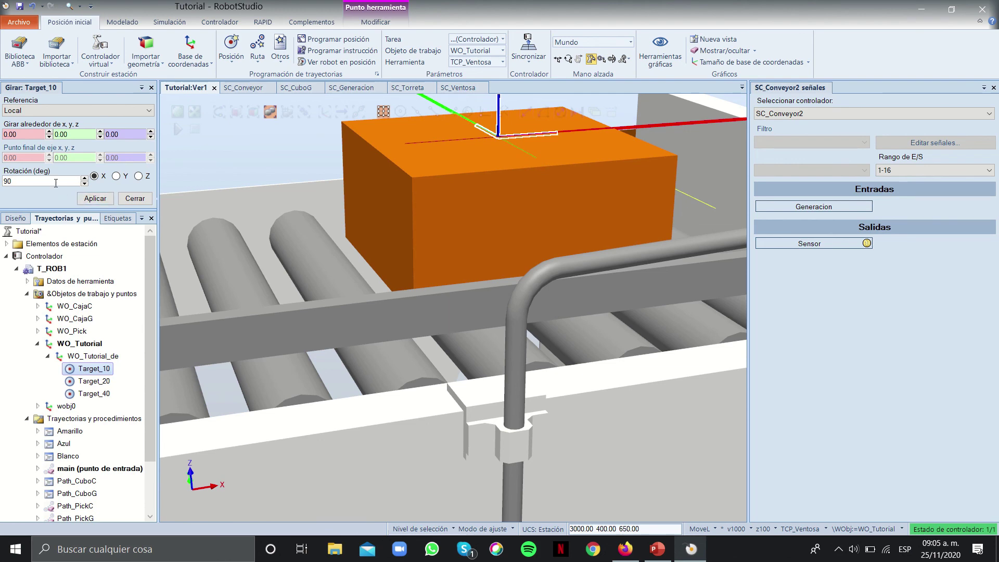
left_click(96, 198)
left_click(135, 198)
Copy the corrected orientation of Target_10 and apply it to Target_20 and Target_40
scroll(230, 197, "down", 5)
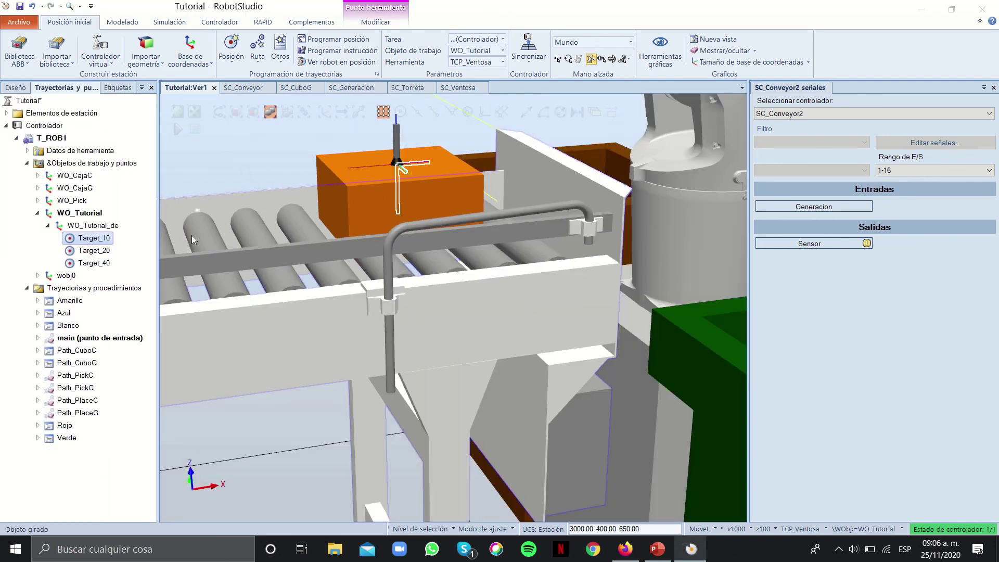
right_click(96, 235)
left_click(145, 323)
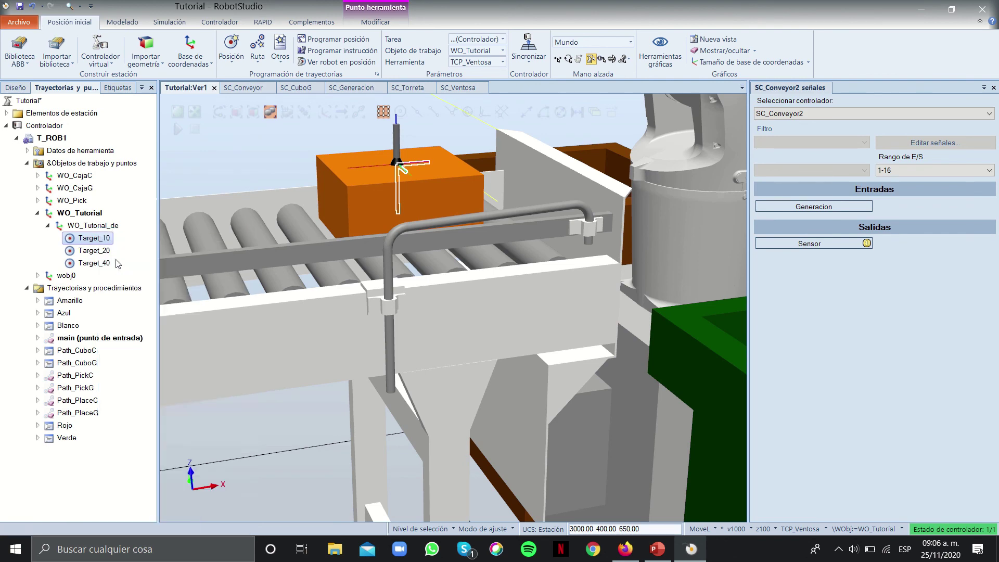
left_click(89, 250)
left_click(88, 263, "ctrl")
right_click(107, 263)
left_click(141, 337)
Turn on the robot preview at targets and view the robot's pose at Target_20 and Target_40
scroll(311, 221, "down", 10)
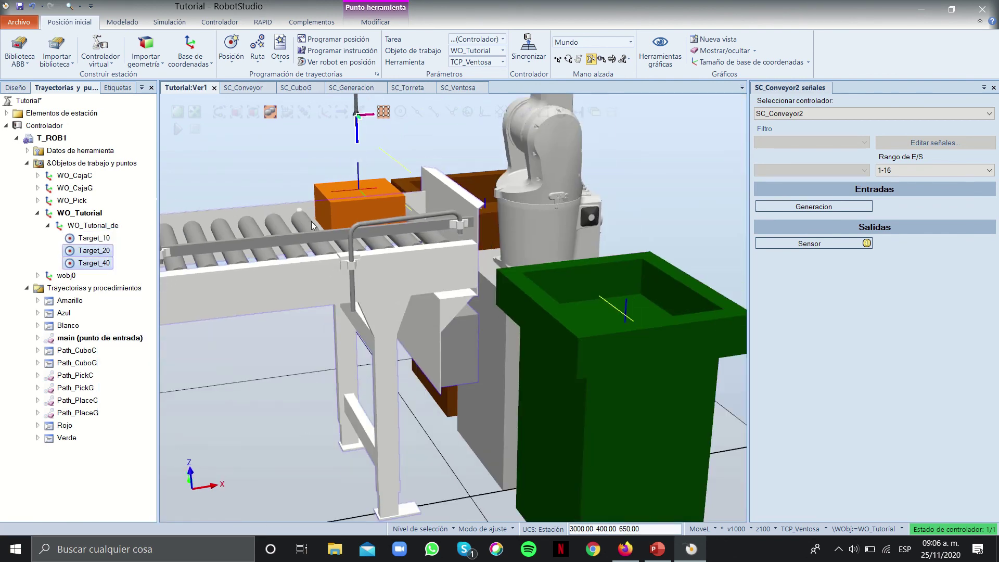
right_click(106, 260)
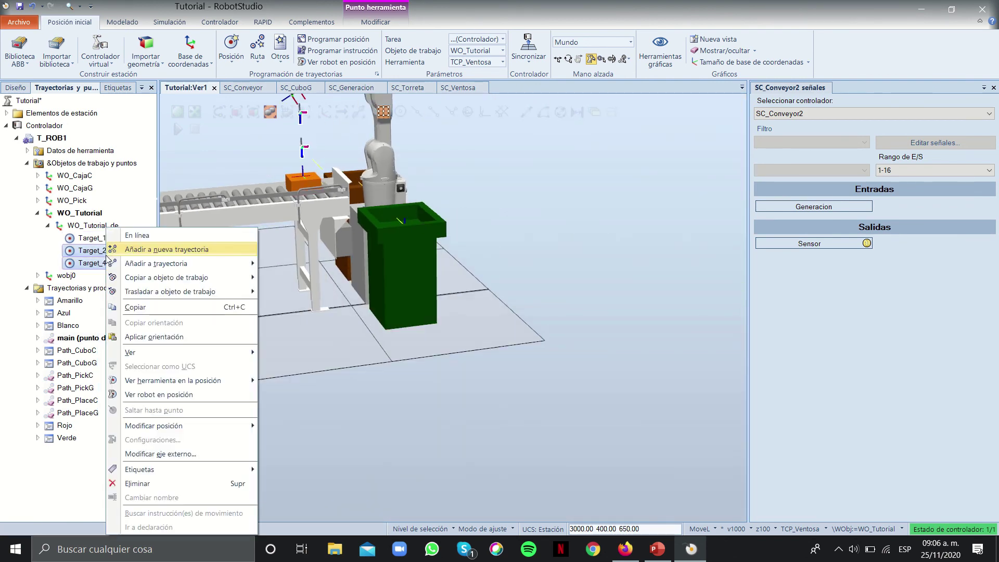
left_click(167, 394)
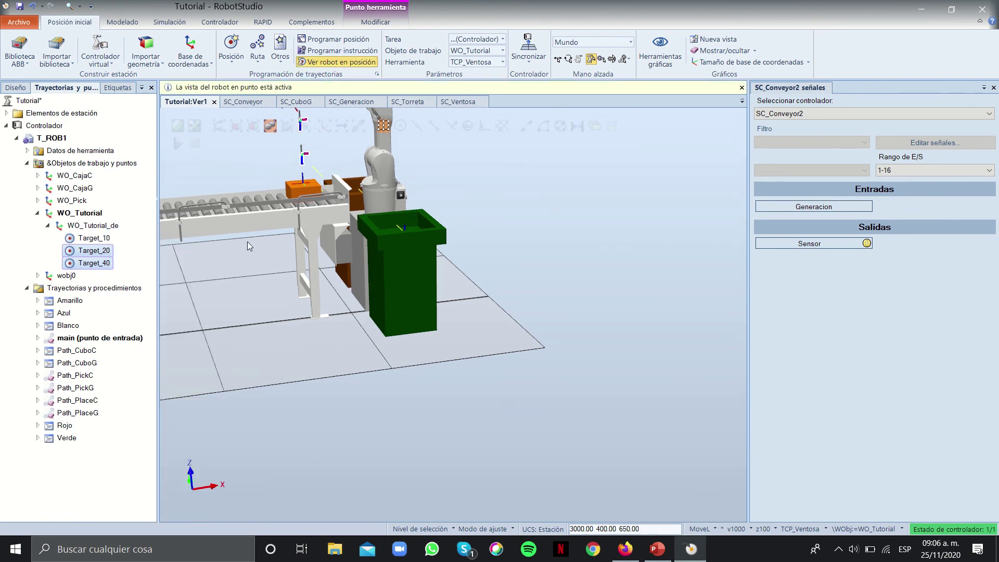
left_click(83, 254)
scroll(215, 255, "up", 5)
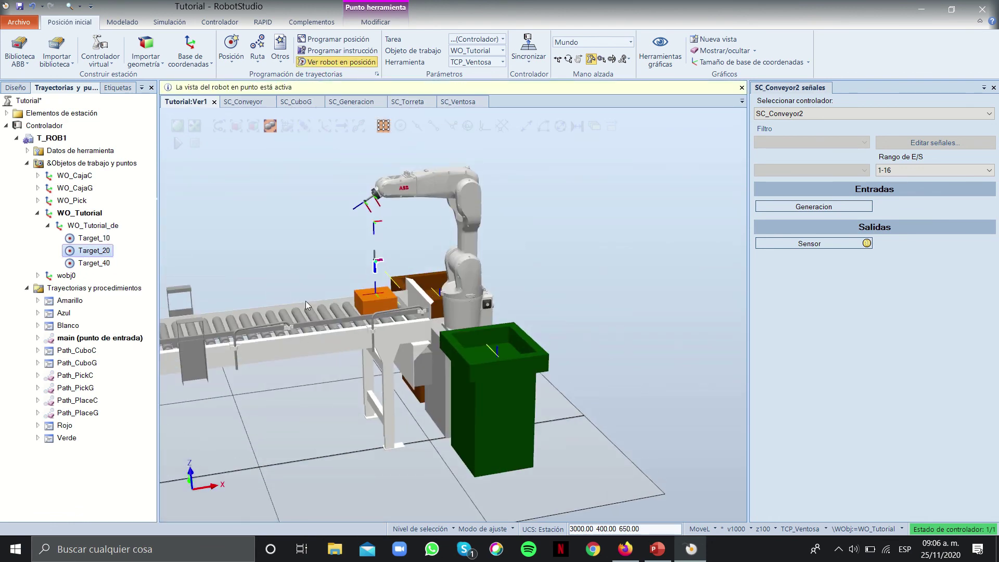
left_click(95, 251)
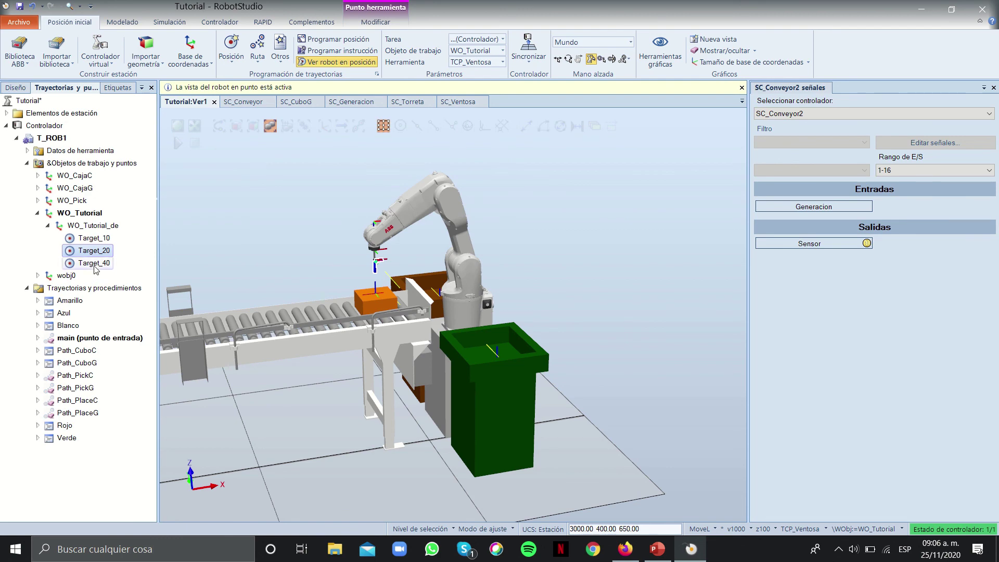
left_click(95, 264)
Jog the robot's base joint to swing the arm partway from the conveyor toward the green bin, and teach a target there
mouse_move(295, 244)
left_mouse_down("ctrl+shift")
mouse_move(365, 242)
mouse_move(333, 234)
mouse_move(288, 253)
mouse_move(304, 258)
mouse_move(400, 243)
mouse_move(300, 253)
left_mouse_up("ctrl+shift")
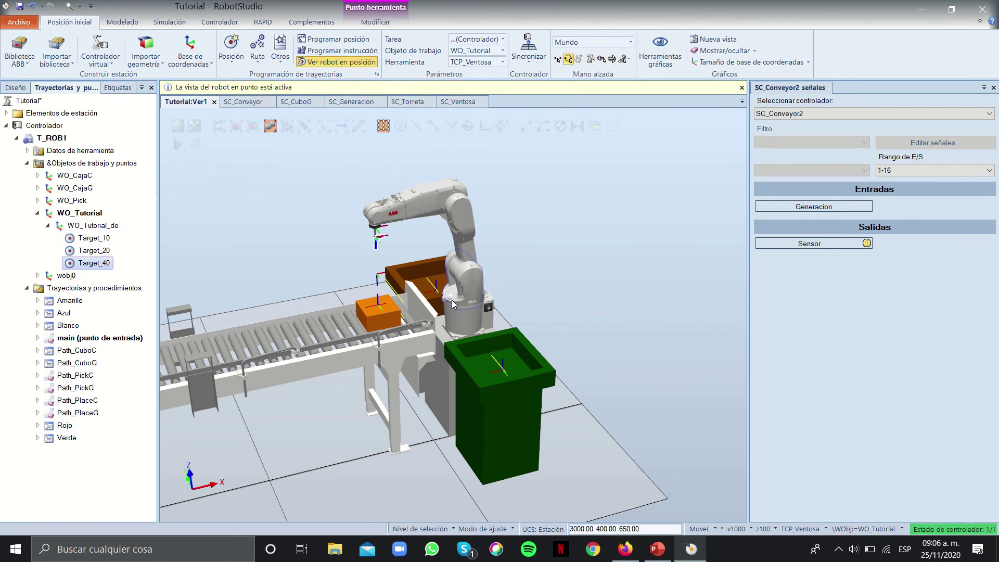
left_click(474, 298)
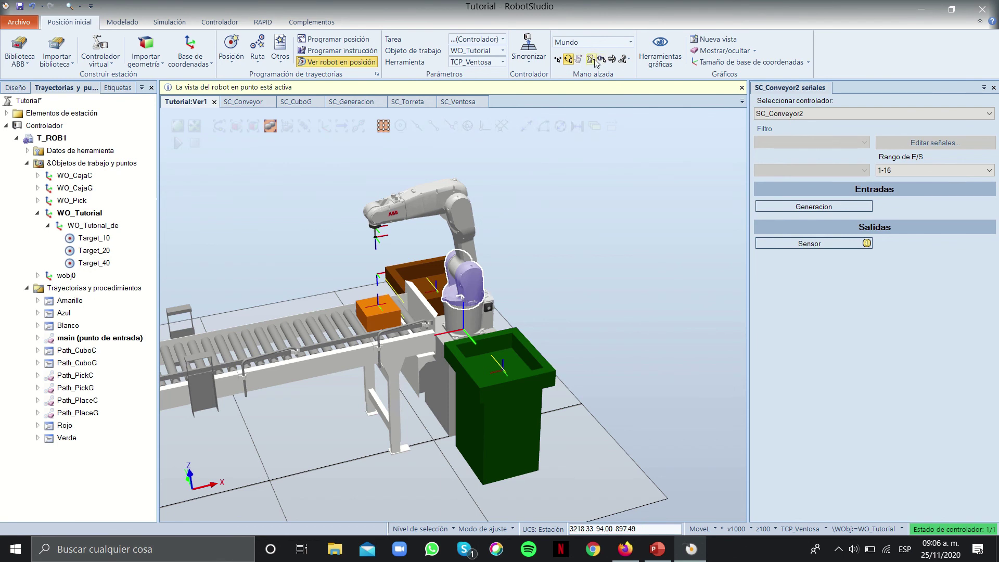
left_click_drag(475, 286, 499, 284)
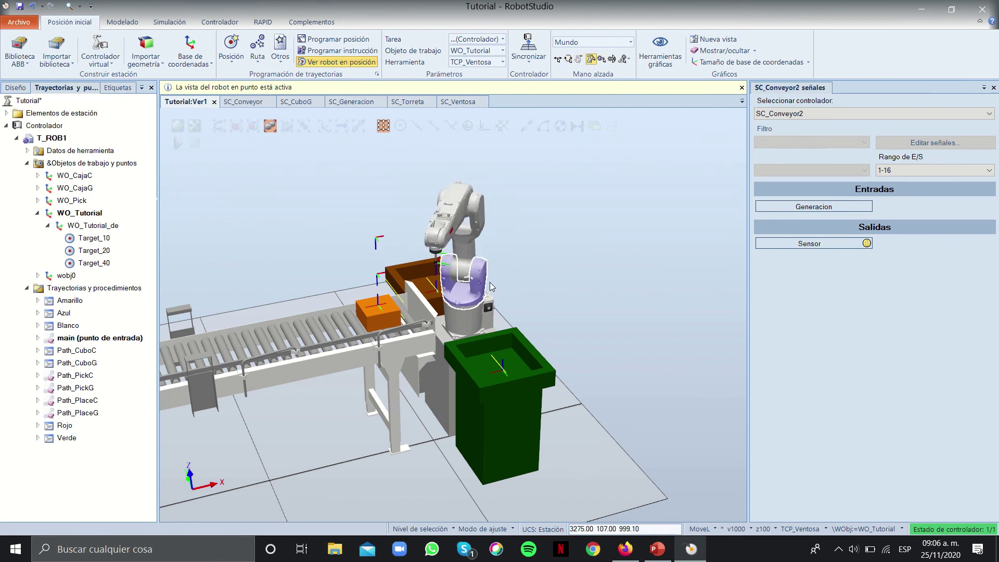
left_click(336, 40)
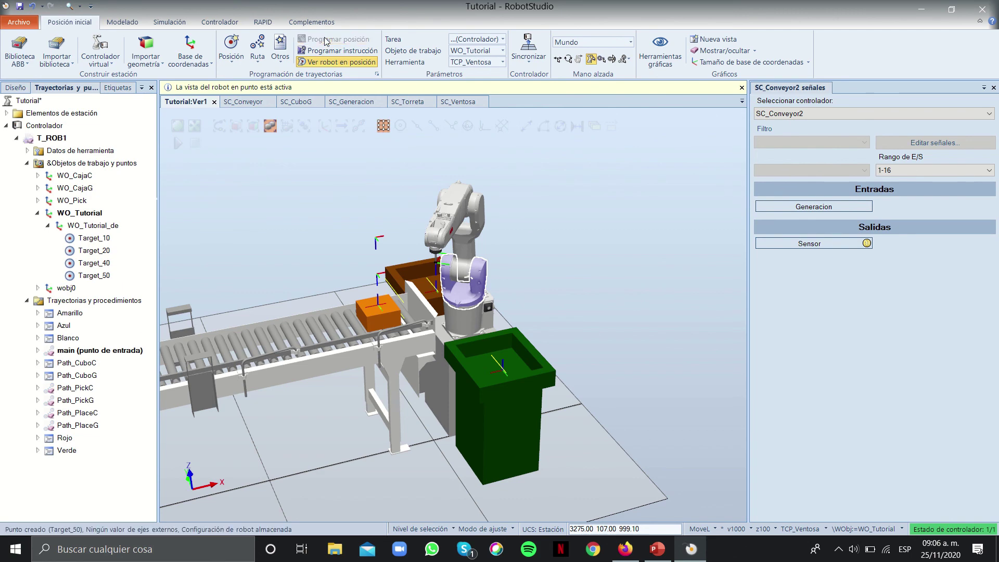
Jog the robot's base joint further until the arm is above the green bin, and teach another target there
right_click_drag(458, 324, 419, 317)
left_click(478, 284)
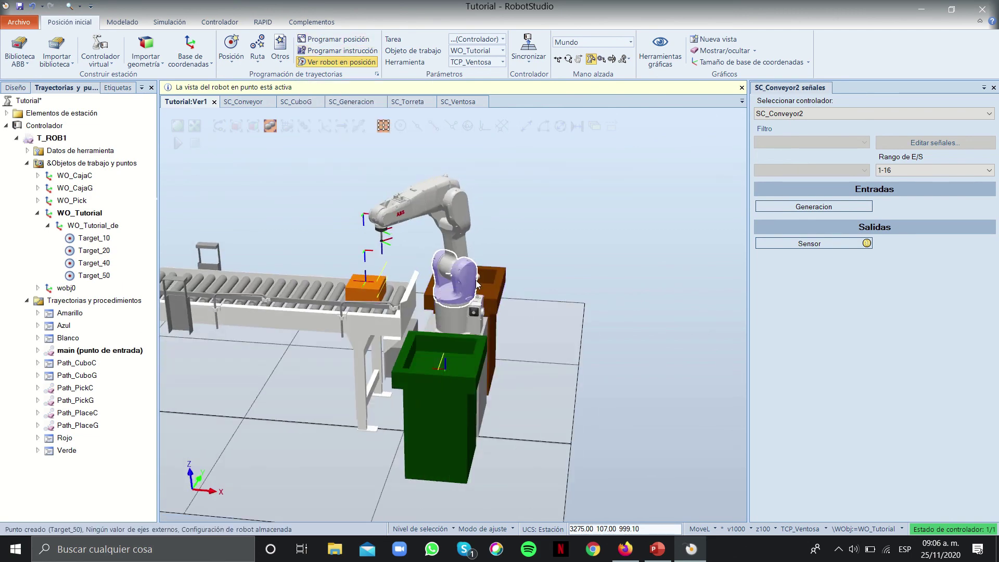
left_click_drag(466, 299, 499, 297)
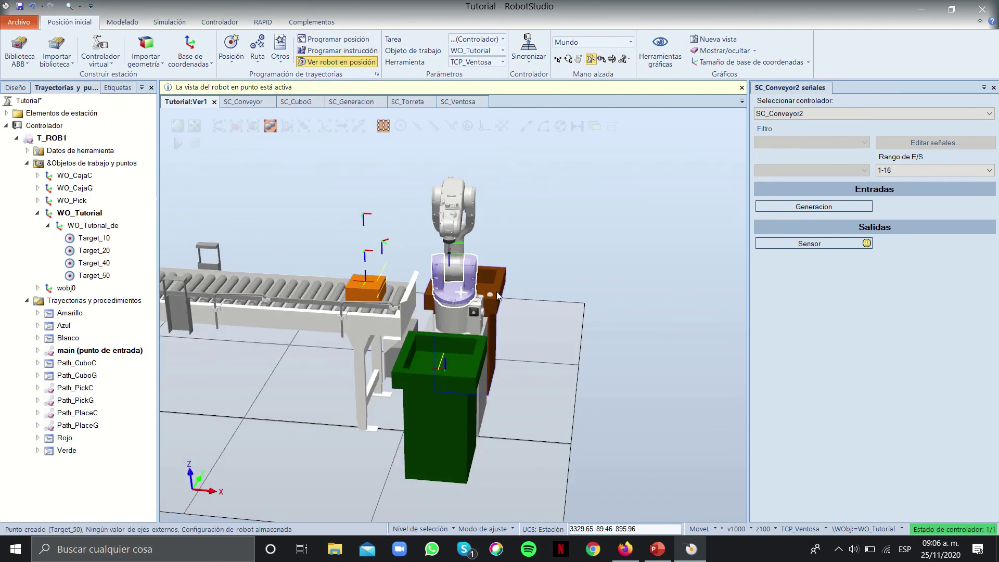
right_click(486, 301)
left_click(472, 290)
mouse_move(468, 292)
left_mouse_down()
mouse_move(482, 291)
mouse_move(471, 291)
left_mouse_up()
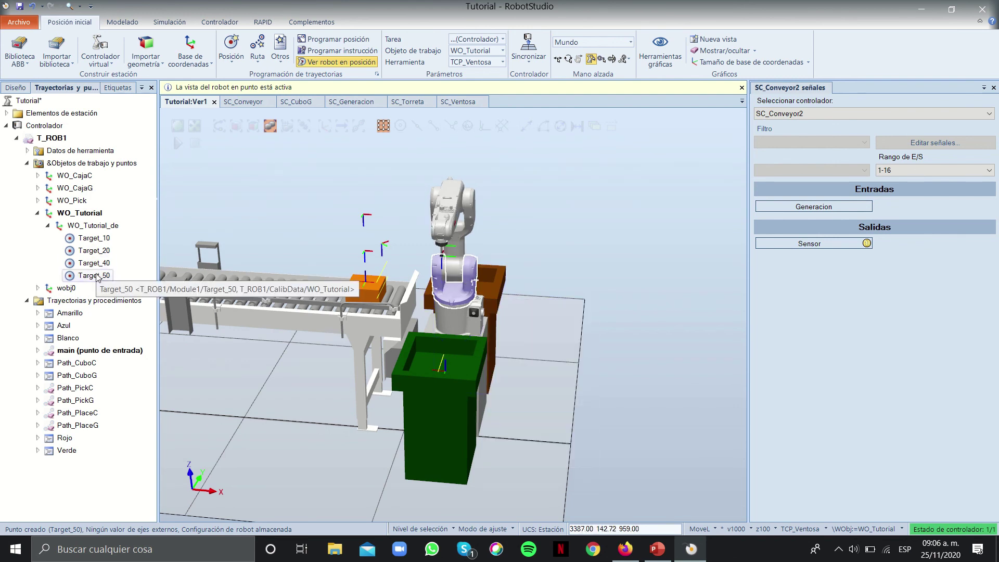
left_click(331, 39)
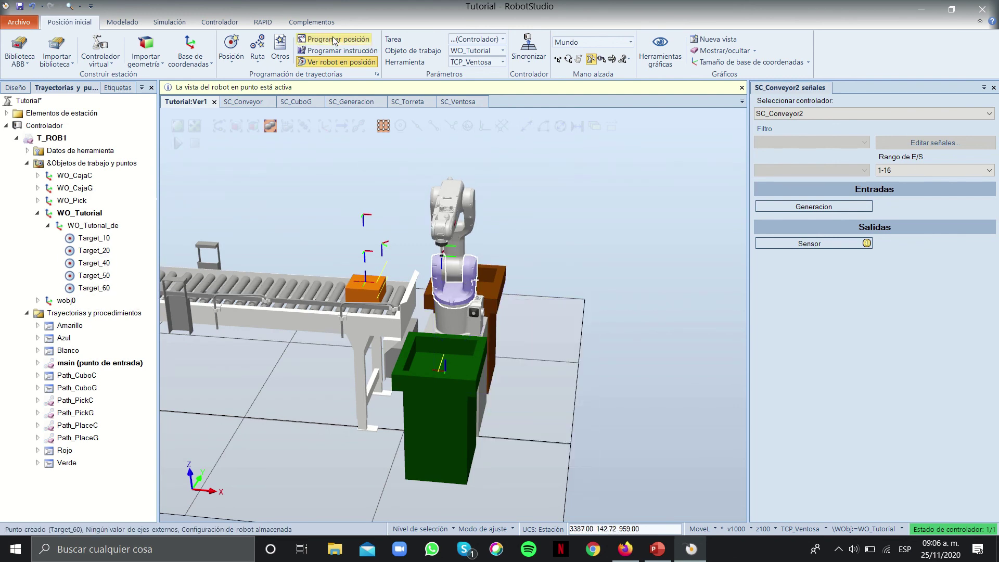
left_click_drag(518, 338, 544, 331, "ctrl+shift")
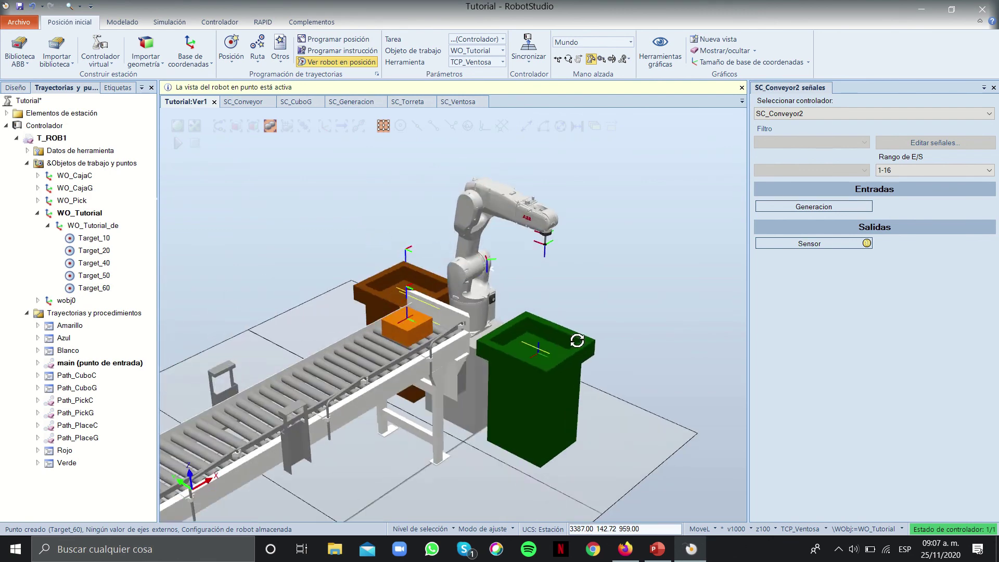
right_click(544, 331)
left_click(221, 283)
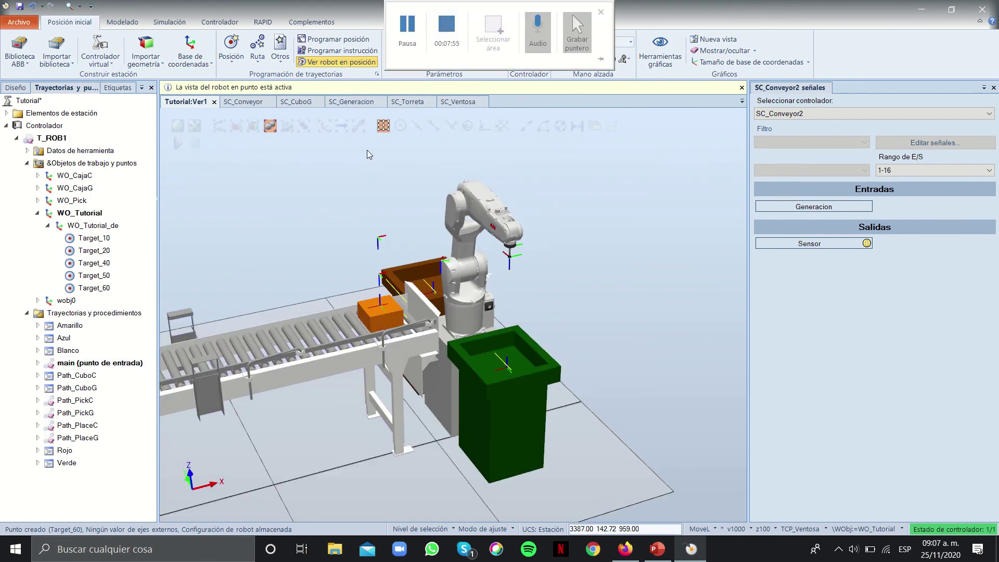
Create a new empty path and add Target_10, Target_20, Target_40, Target_50 and Target_60 to it as move instructions
right_click(115, 313)
left_click(130, 322)
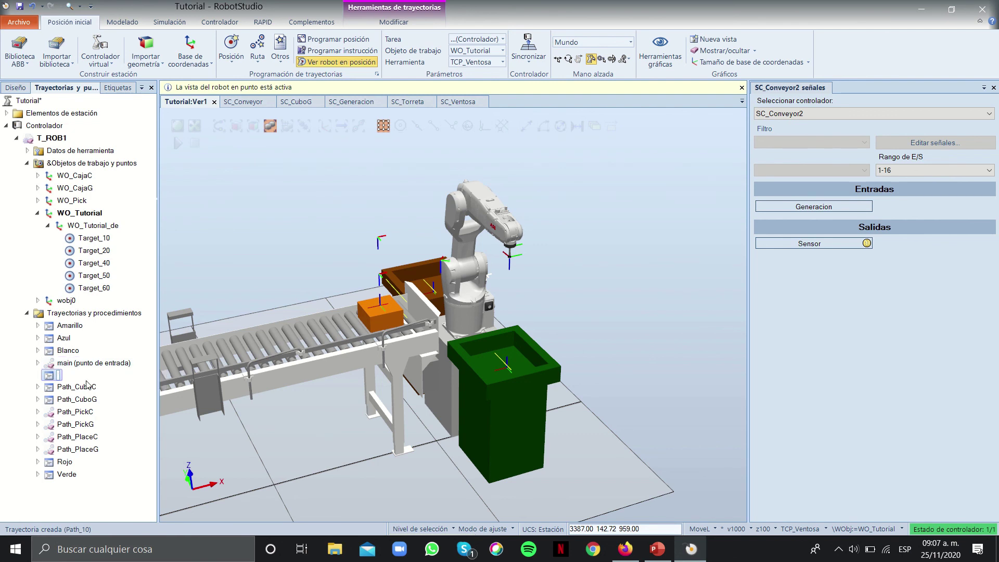
left_click(263, 257)
left_click(94, 238)
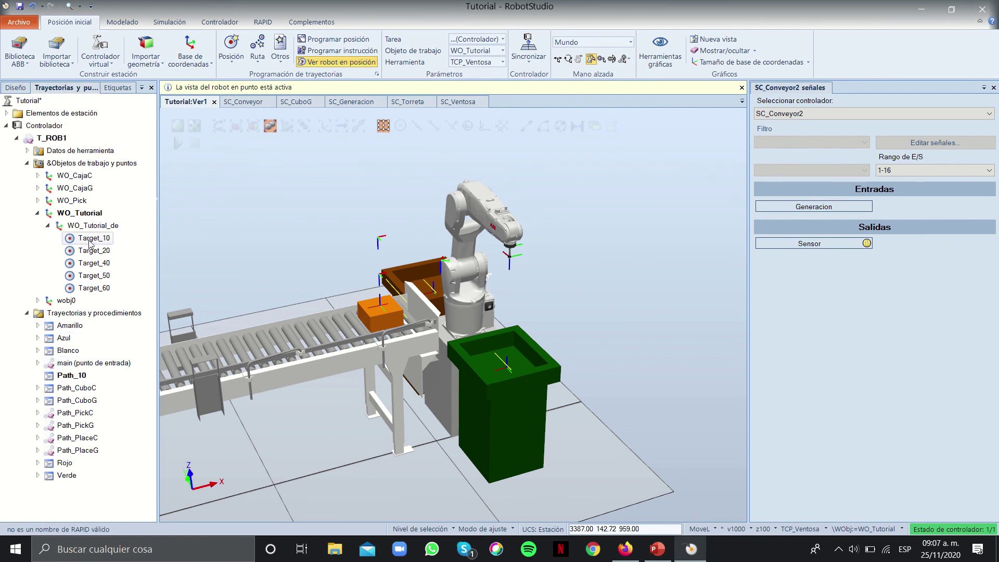
left_click(94, 288, "shift")
left_click_drag(73, 382, 73, 382)
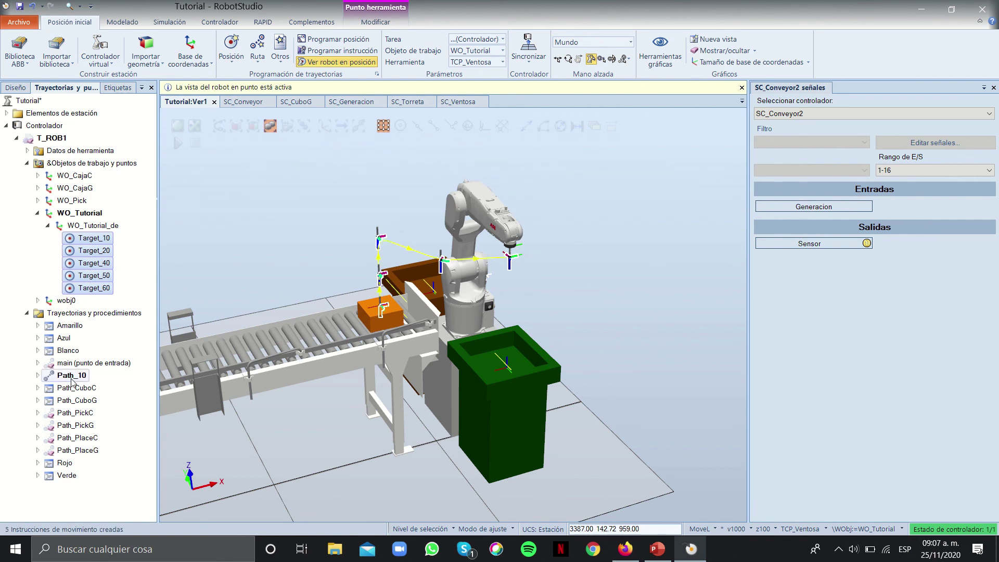
Expand Path_10 and view the robot's pose at each of its five move instructions, from Target_10 to Target_60
left_click(63, 373)
right_click(63, 374)
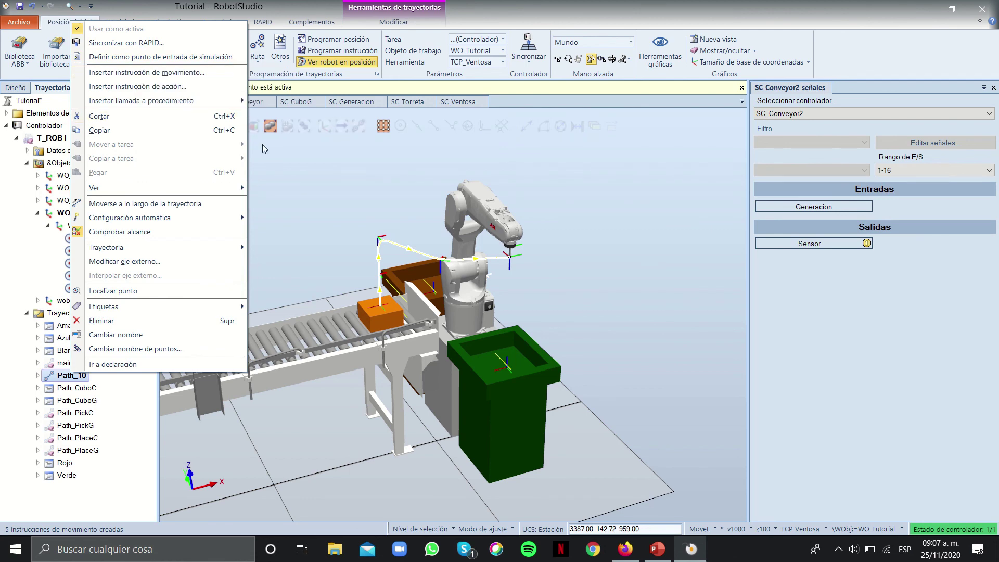
left_click(283, 242)
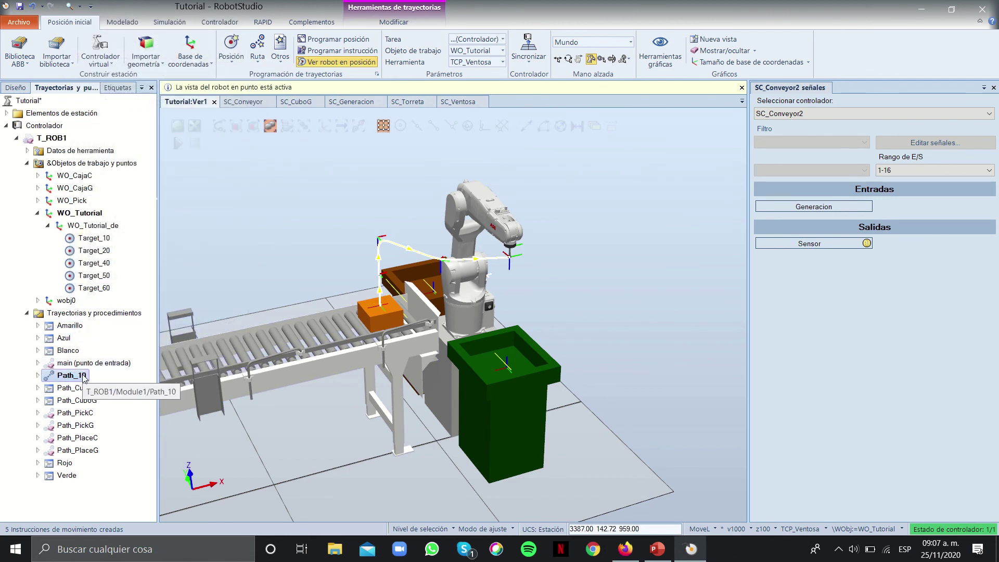
left_click(38, 375)
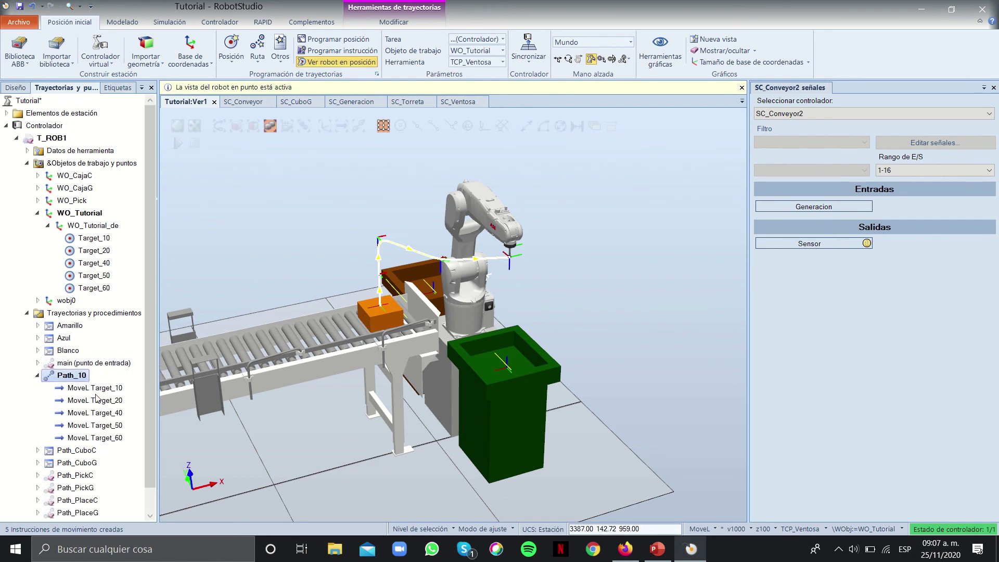
left_click(99, 388)
left_click(97, 401)
left_click(96, 412)
left_click(96, 425)
left_click(96, 439)
left_click(90, 391)
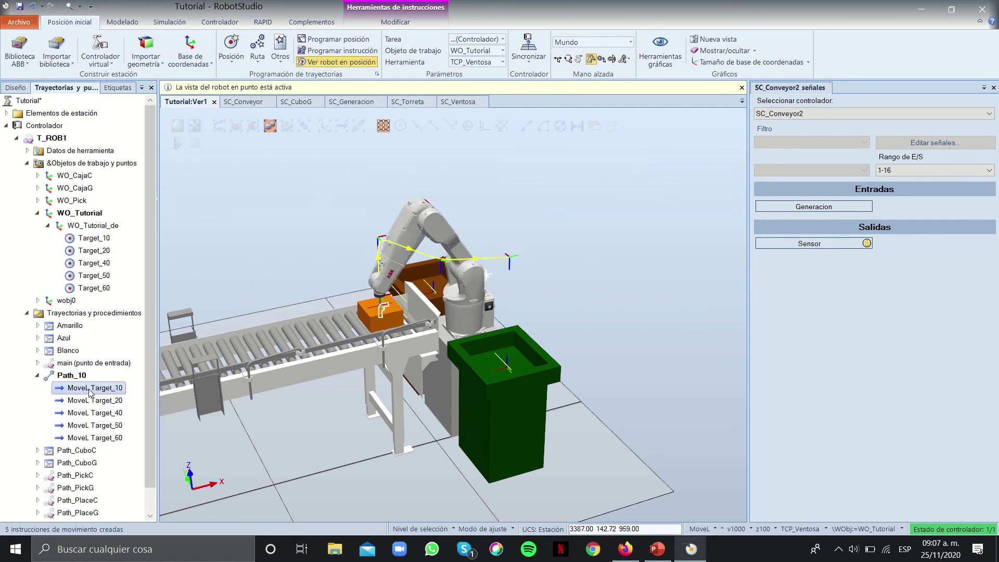
left_click(92, 400)
left_click(92, 413)
left_click(92, 426)
left_click(89, 438)
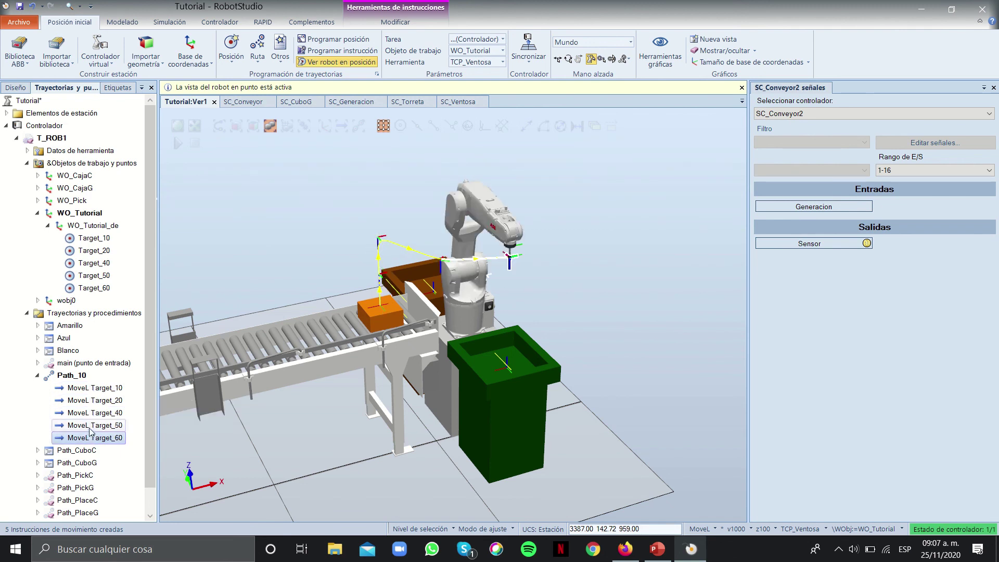
Append return moves to Target_50 and then Target_40 at the end of Path_10, and check the robot's pose at them
left_click(95, 289)
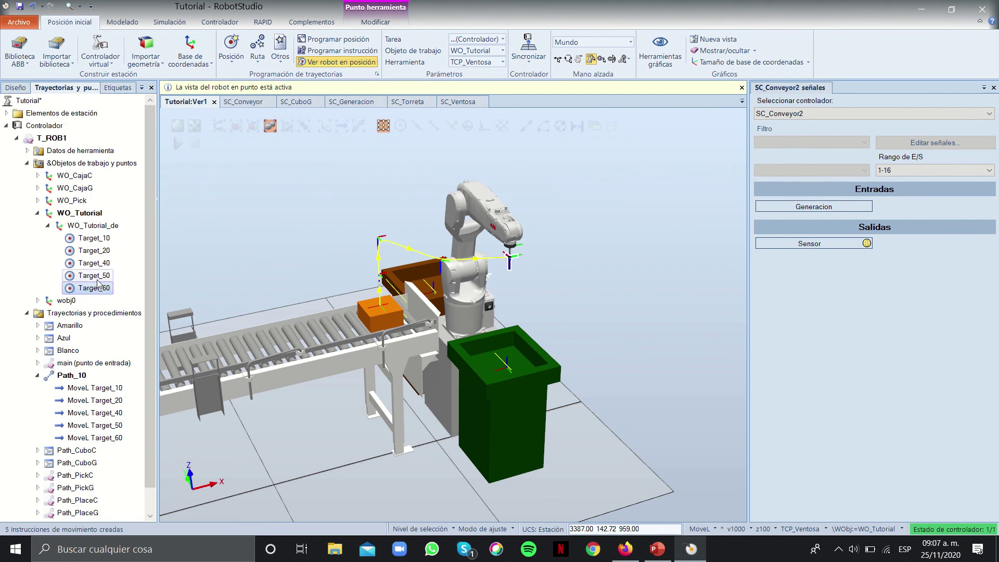
left_click_drag(94, 276, 95, 438)
left_click(97, 264)
left_click_drag(97, 266, 103, 452)
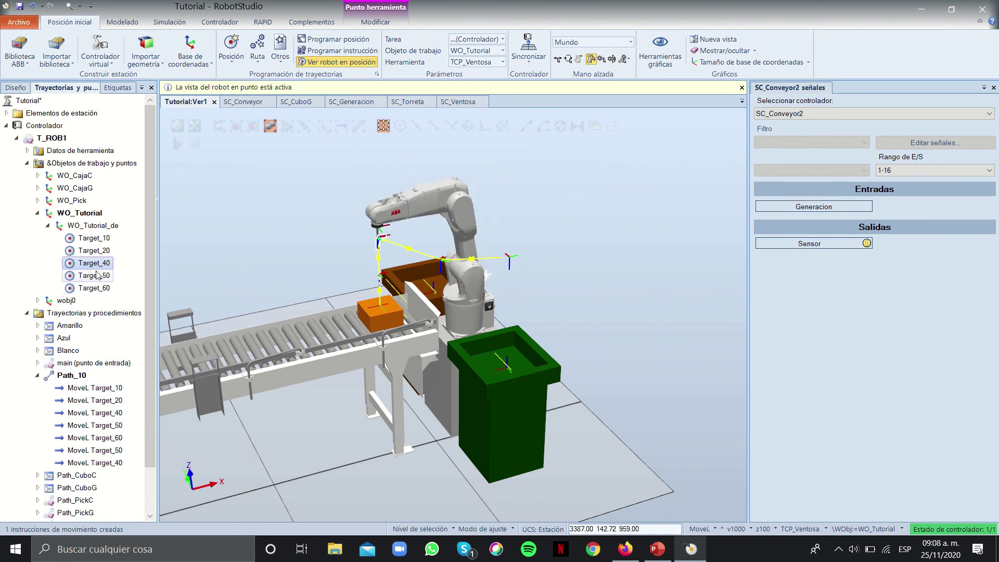
left_click(91, 425)
left_click(93, 440)
left_click(91, 452)
left_click(88, 464)
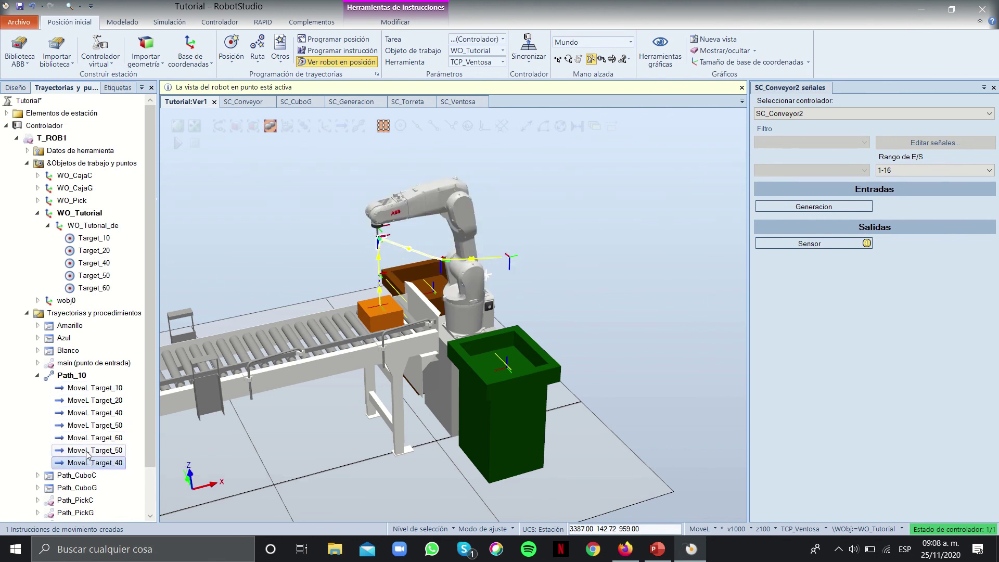
Add moves to Target_40 and Target_20 at the start of Path_10, ordered ahead of the Target_10 move
left_click_drag(88, 406, 114, 334)
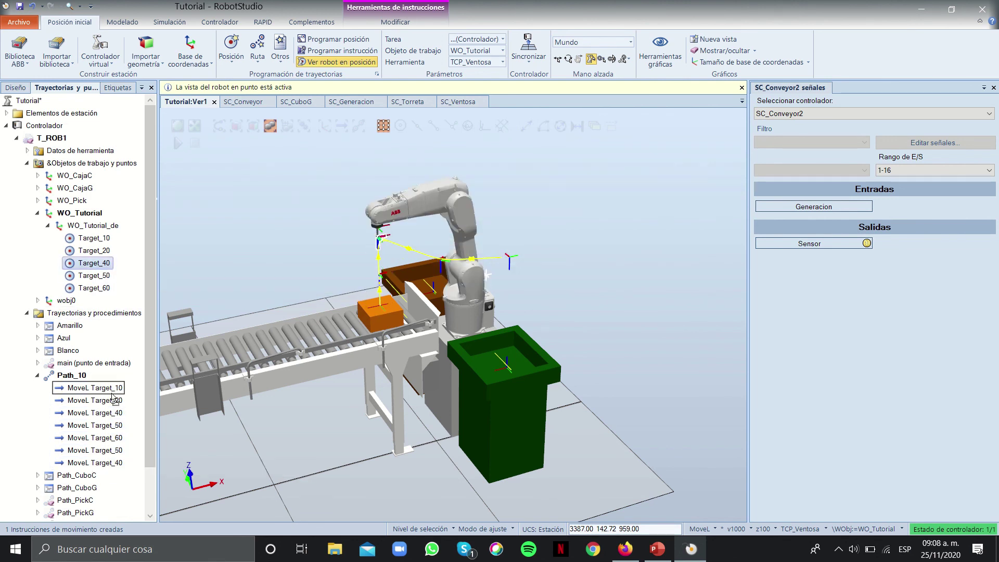
left_click_drag(113, 399, 113, 399)
left_click_drag(94, 251, 106, 312)
left_click_drag(115, 354, 119, 408)
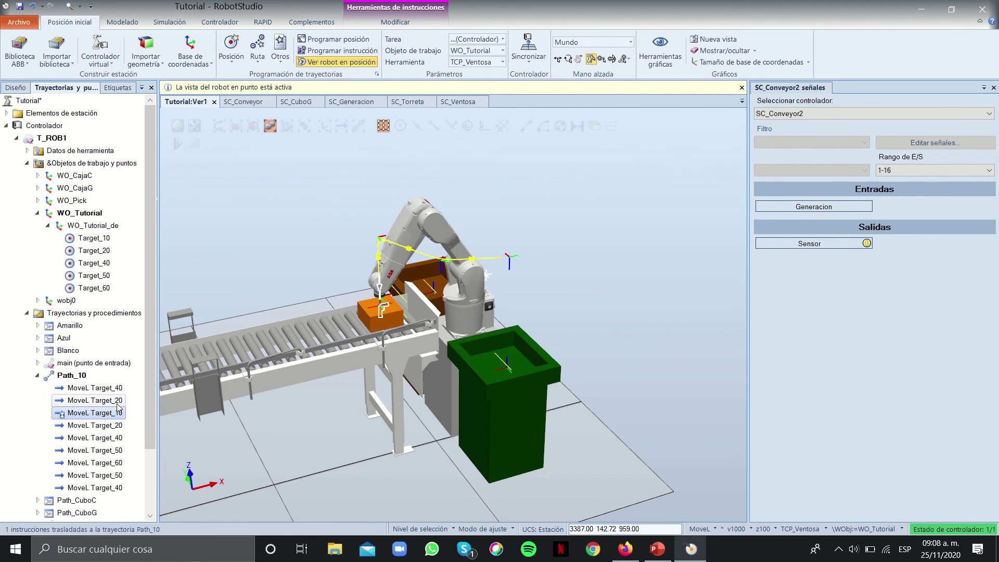
Review the robot's poses along the reordered Path_10 instructions and inspect the whole trajectory in the station
left_click(117, 425)
left_click(116, 438)
left_click(116, 450)
left_click(116, 463)
left_click(111, 392)
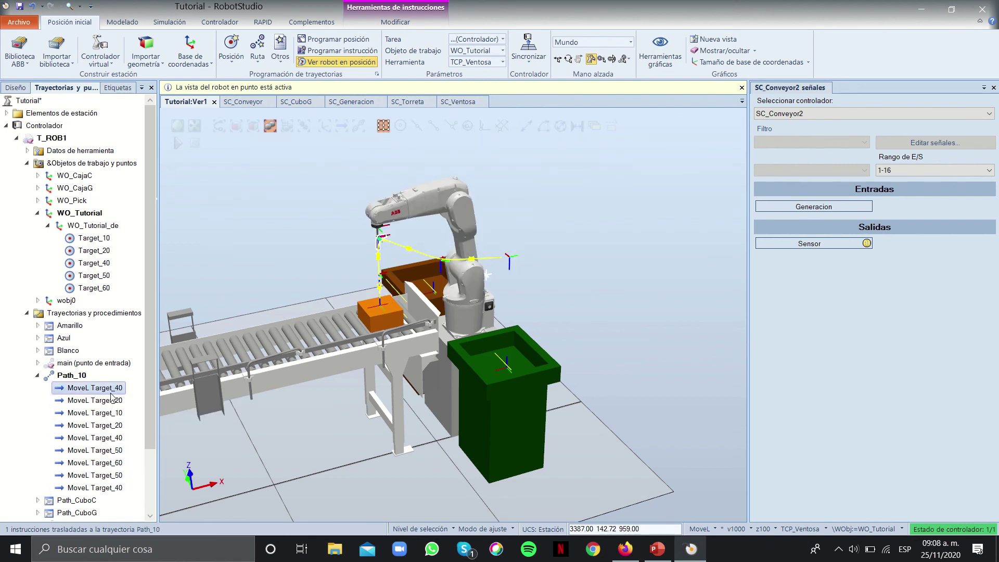
scroll(327, 362, "down", 2)
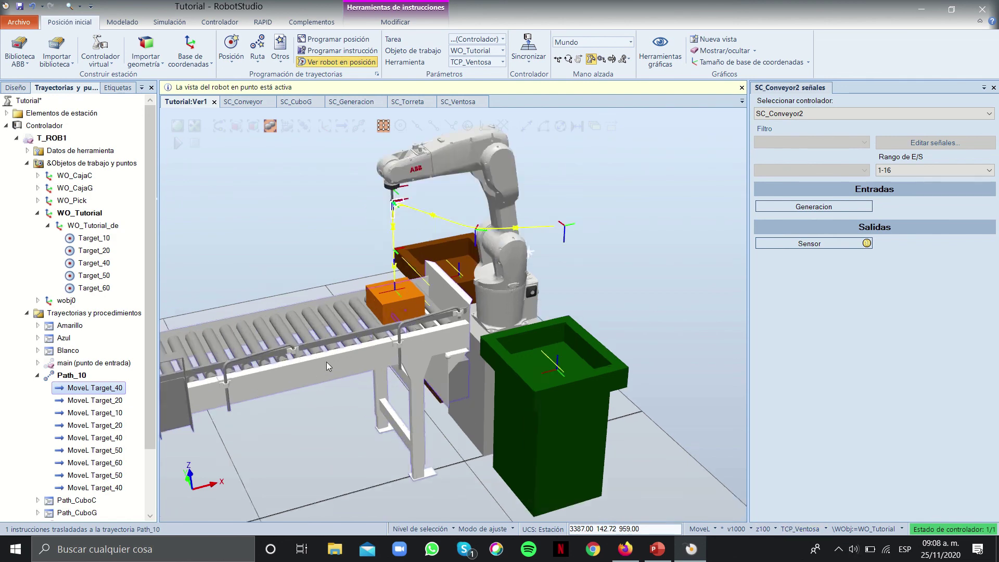
right_click_drag(359, 453, 335, 442)
left_click(70, 377)
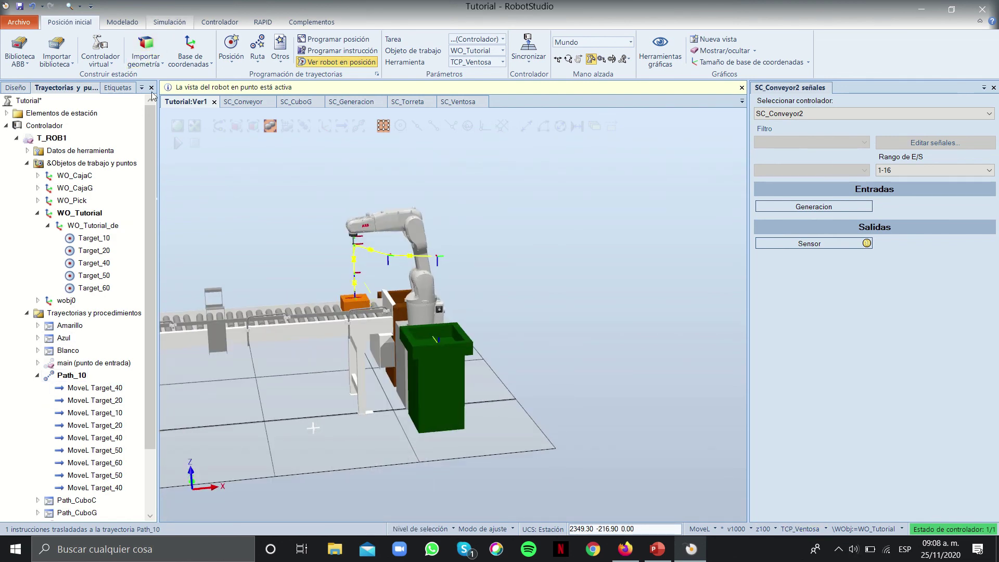
Open Module1 of T_ROB1 in the RAPID editor and look over its declarations and main procedure
left_click(263, 22)
left_click(14, 174)
left_click(25, 187)
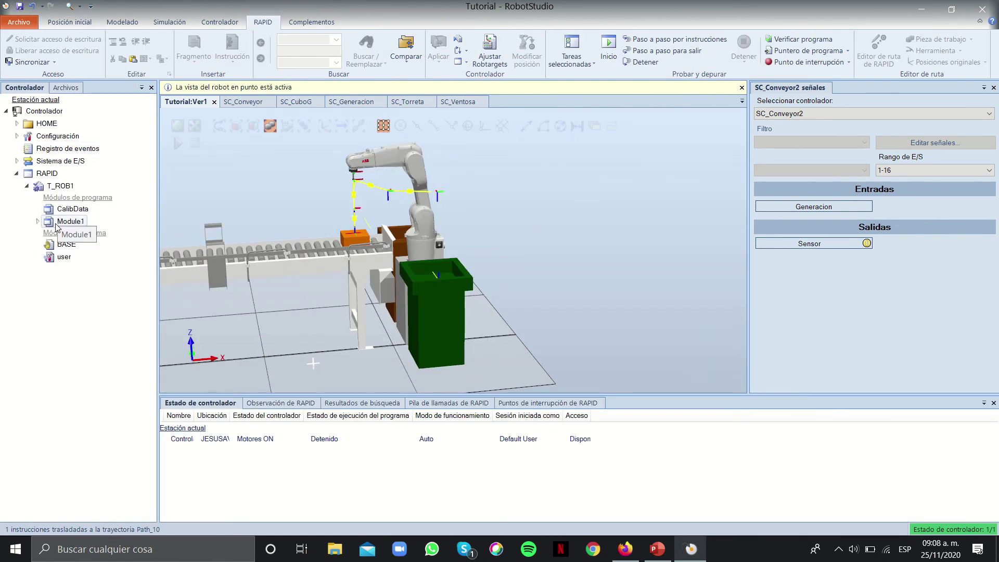
left_click(66, 226)
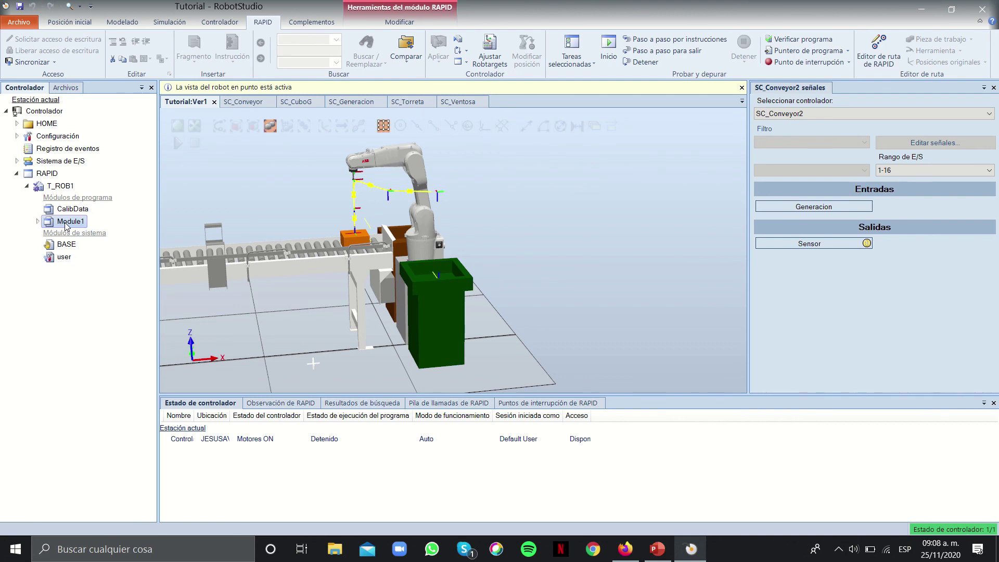
double_click(65, 225)
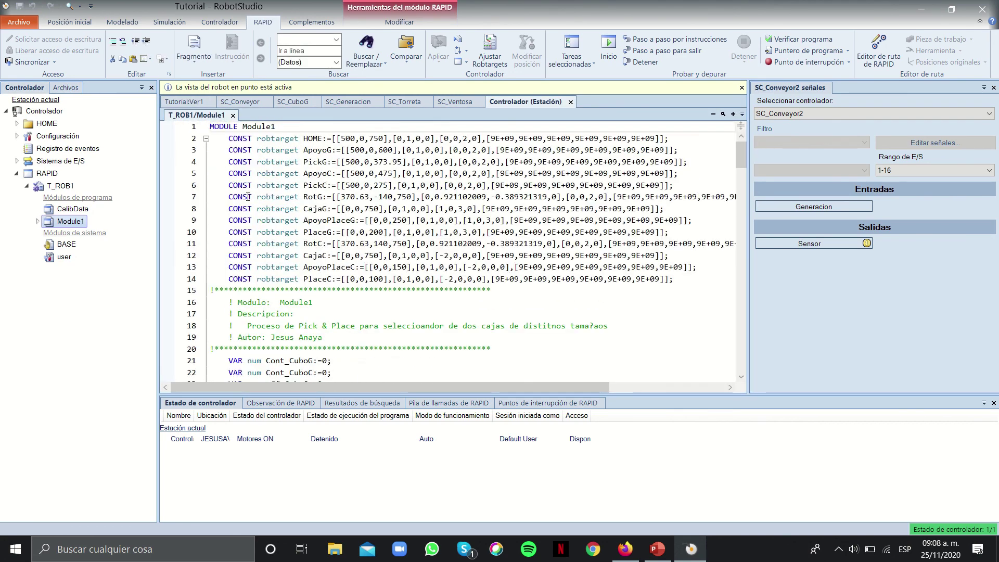
scroll(284, 217, "down", 7)
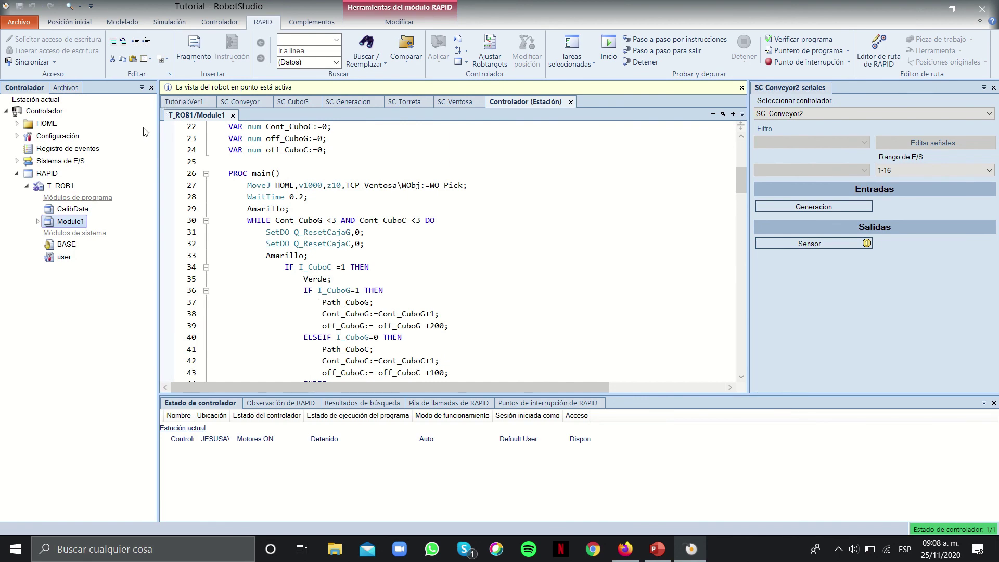
left_click(184, 102)
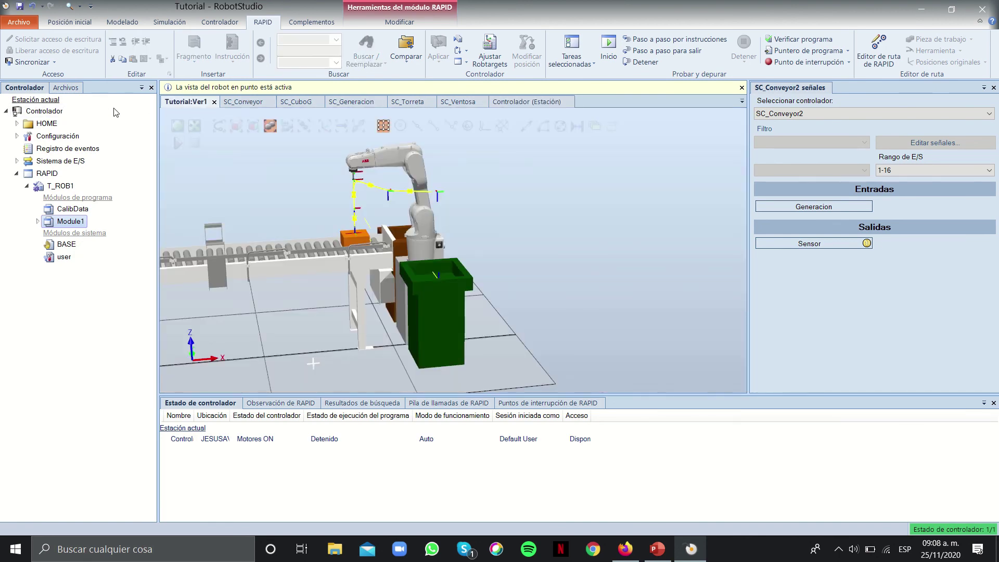
Synchronize Path_10 with RAPID, keeping the whole controller included in the synchronization
left_click(70, 22)
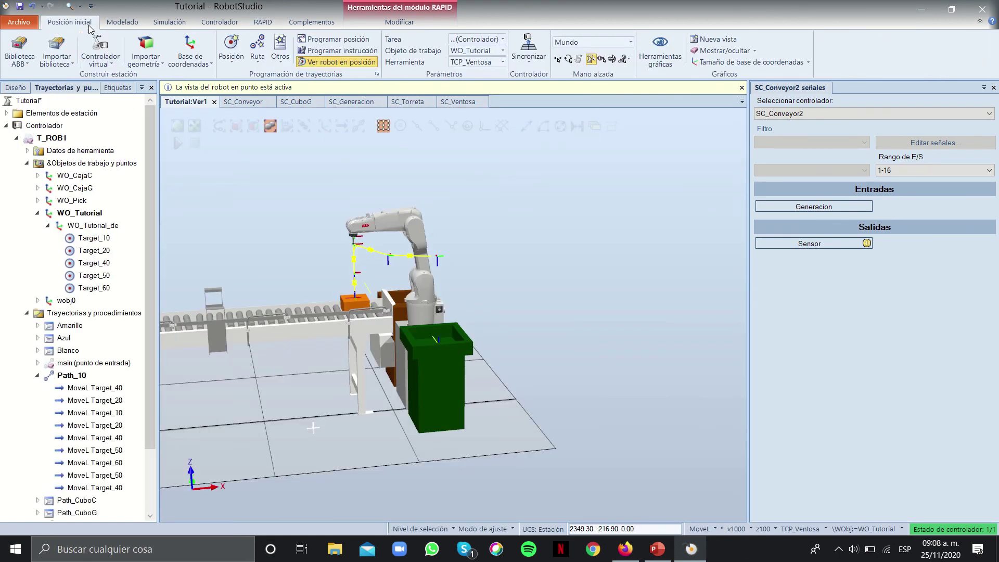
left_click(89, 316)
right_click(72, 376)
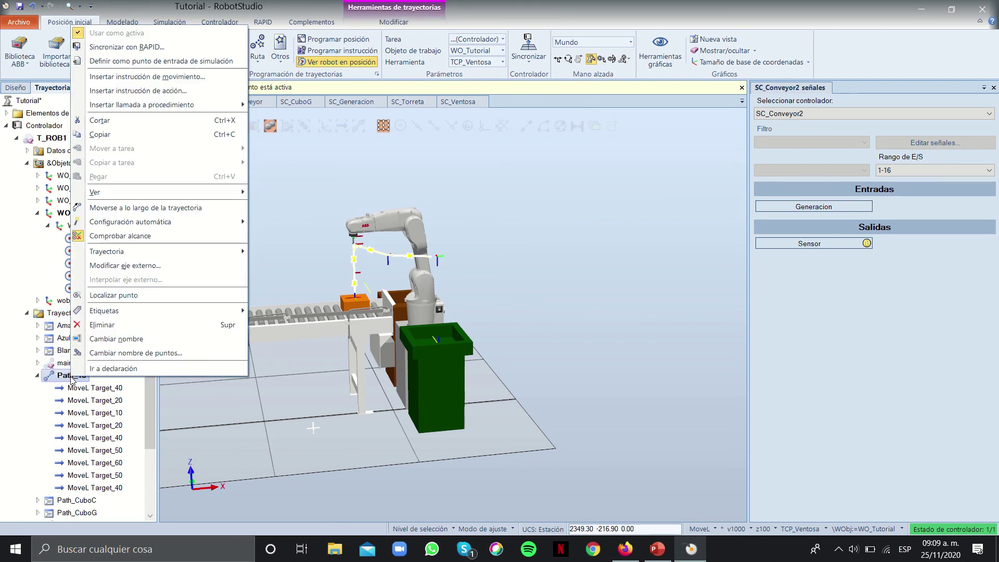
left_click(121, 48)
double_click(396, 150)
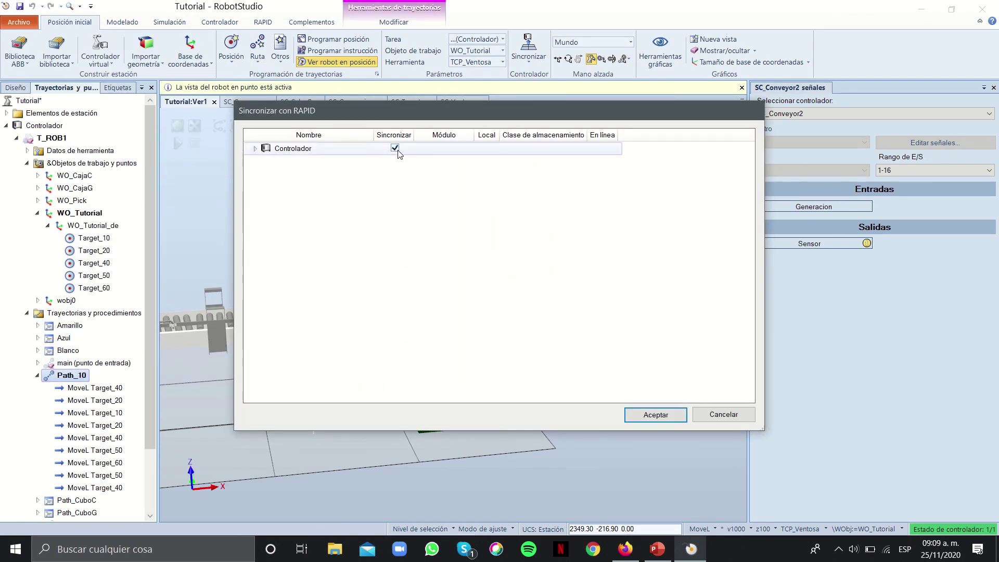
left_click(652, 418)
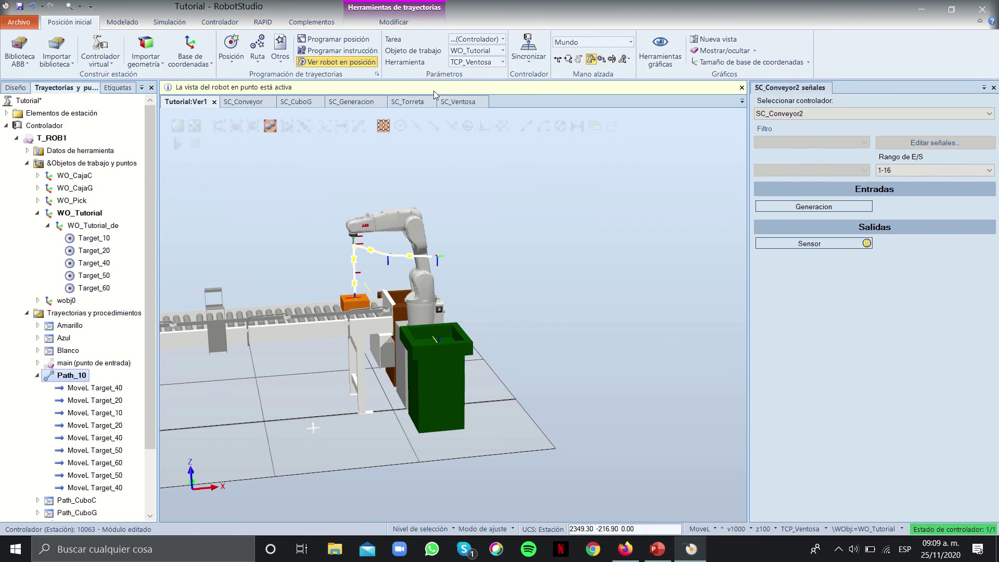
Reopen Module1 in the RAPID editor and examine the move instructions of the Path_10 procedure
left_click(263, 22)
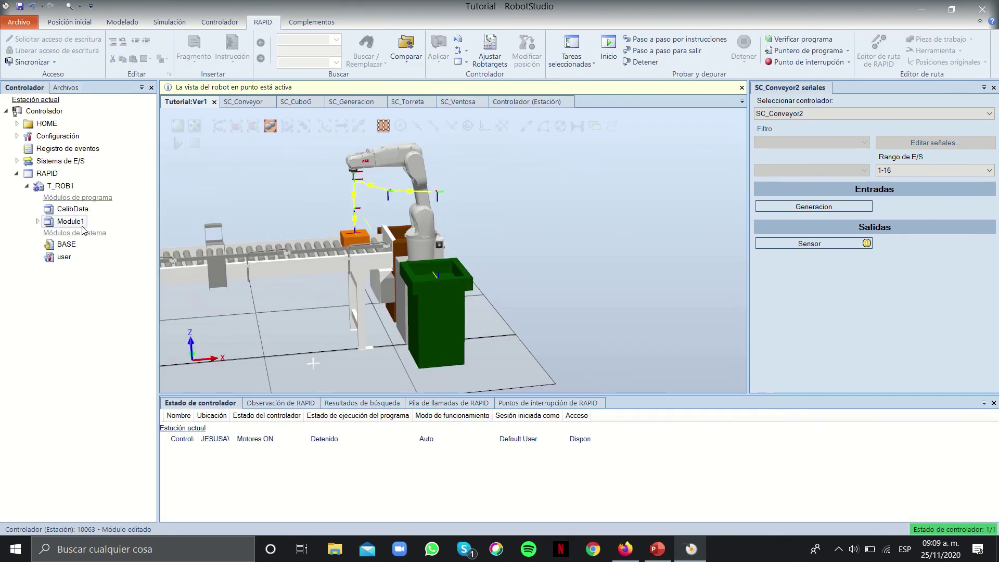
double_click(70, 222)
scroll(394, 207, "up", 7)
scroll(395, 208, "down", 4)
scroll(394, 208, "down", 20)
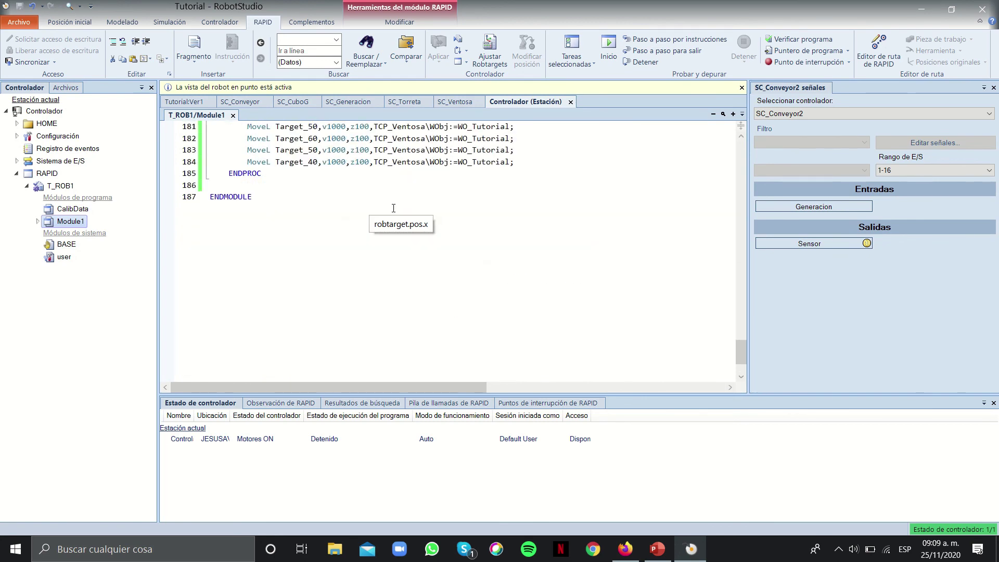
scroll(394, 208, "up", 5)
left_click_drag(225, 232, 514, 337)
Examine the position, orientation and configuration data in the robtarget declarations of Target_40, Target_20 and Target_10
left_click_drag(745, 335, 731, 172)
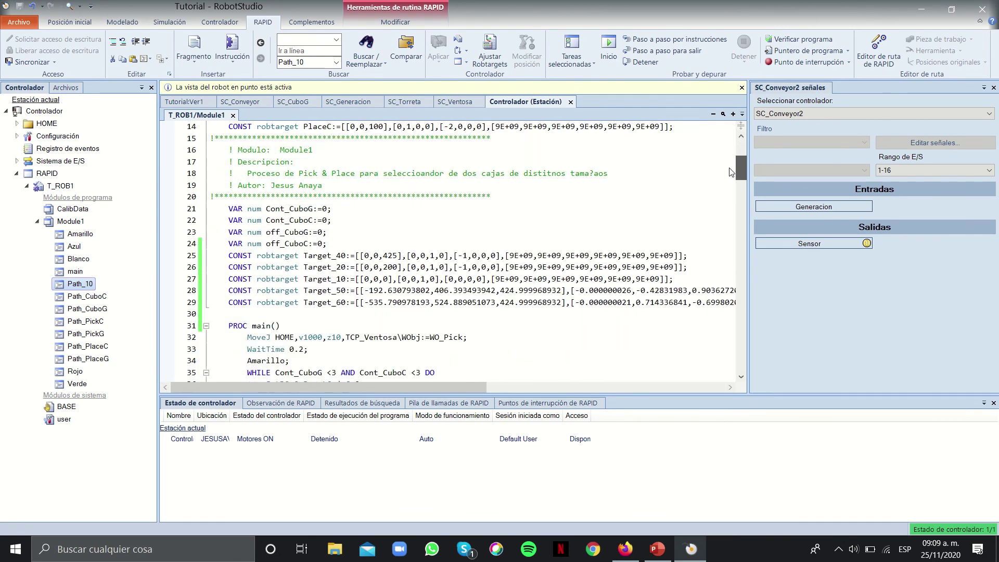
left_click(258, 256)
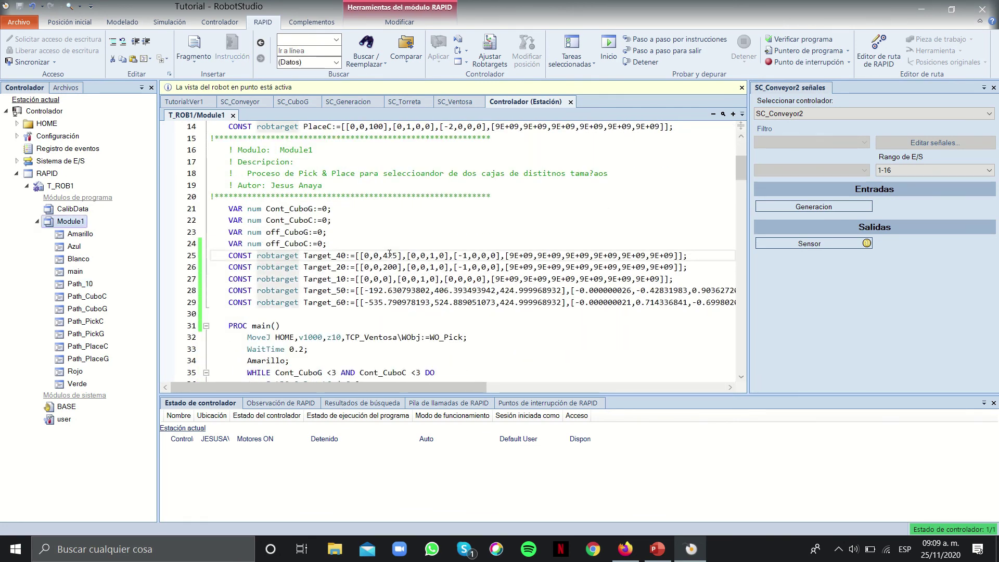
scroll(389, 254, "up", 3)
scroll(385, 254, "down", 3)
left_click(363, 255)
left_click(409, 256)
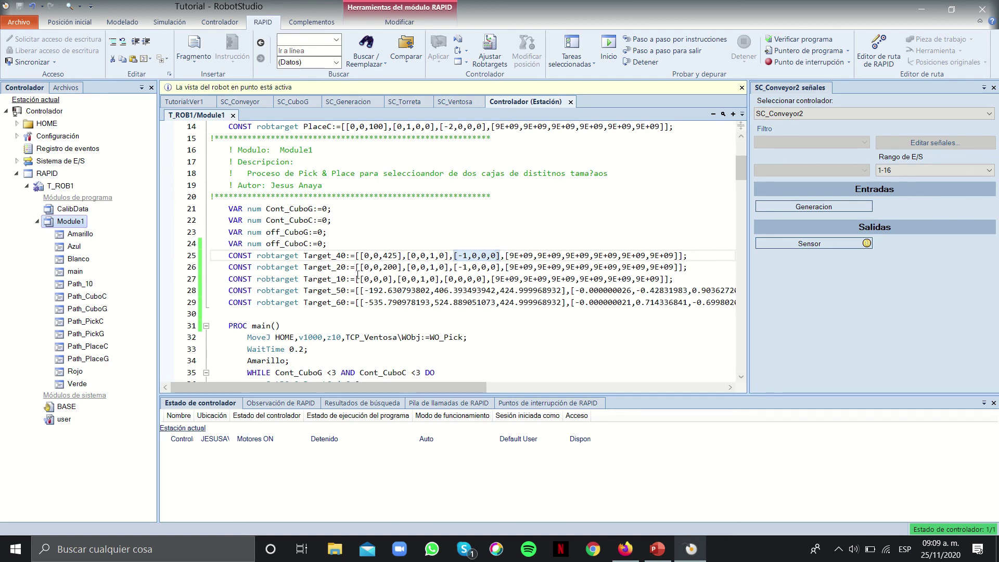
left_click(394, 278)
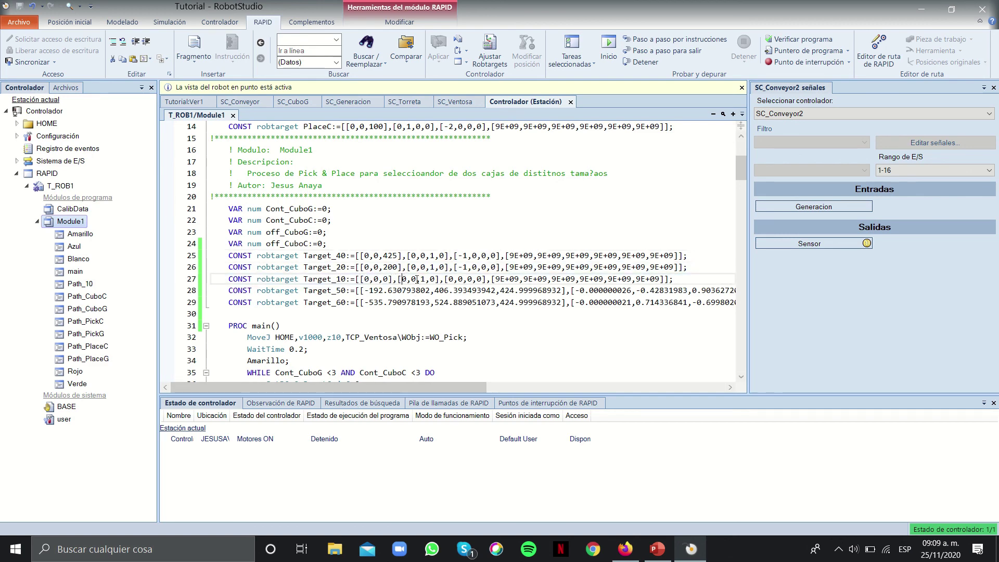
mouse_move(251, 388)
left_mouse_down()
mouse_move(455, 387)
mouse_move(251, 388)
left_mouse_up()
Comment out all the existing instructions in the body of the main procedure
scroll(287, 311, "down", 5)
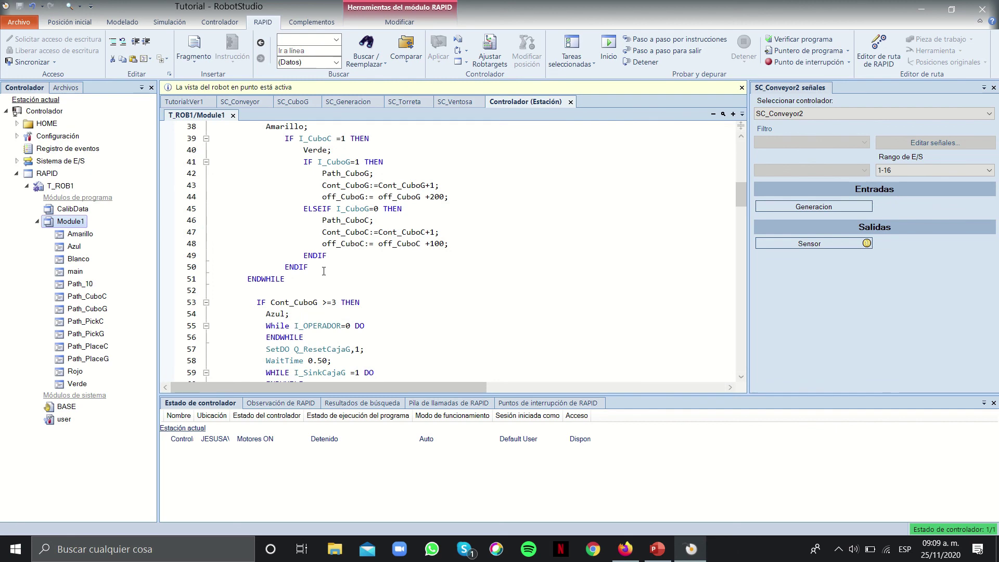
left_click(323, 271)
scroll(267, 285, "down", 8)
left_click_drag(275, 277, 243, 197)
left_click(141, 44)
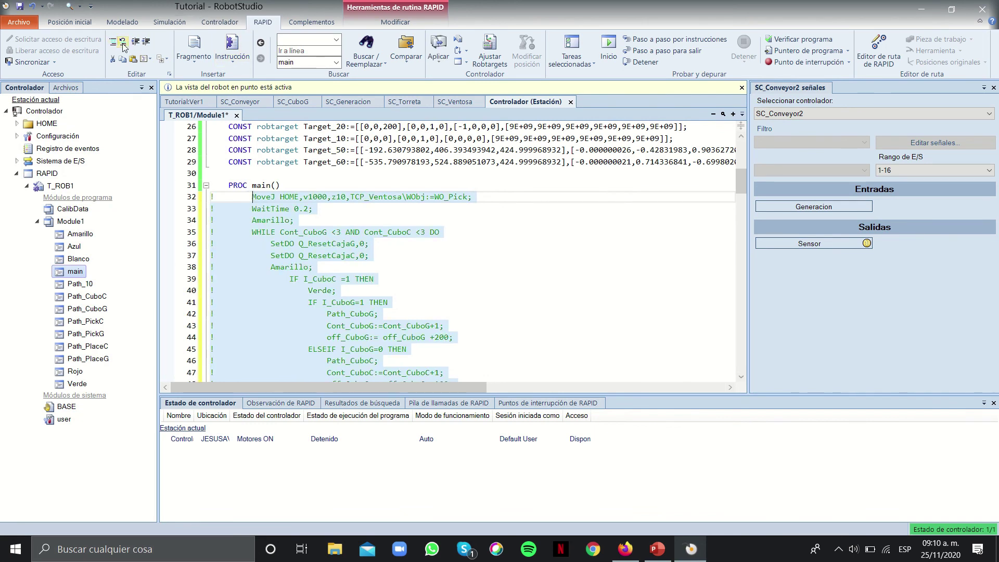
Insert the procedure call "Path_10;" on a new first line of the main procedure
left_click(281, 185)
key("Return")
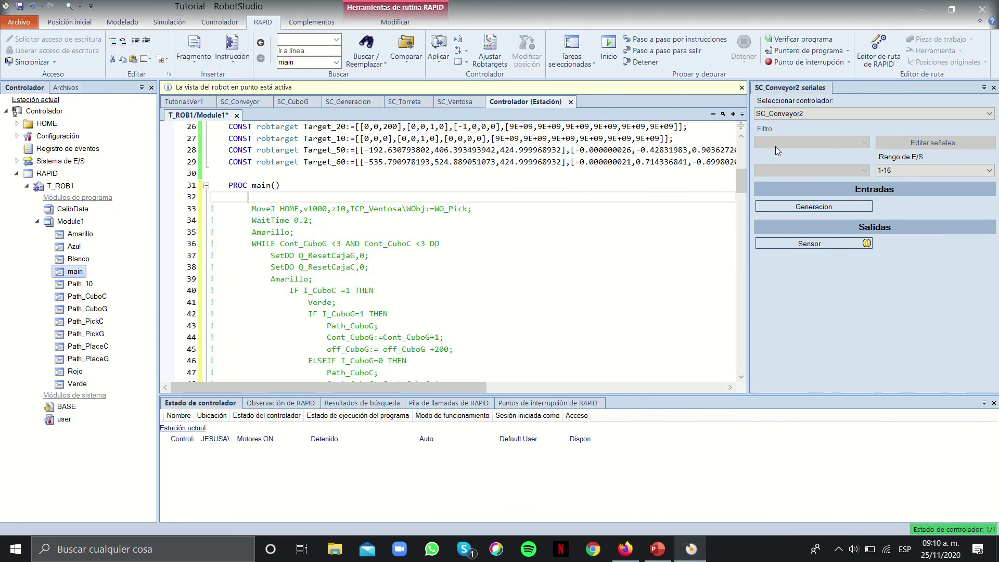
left_click_drag(741, 182, 741, 335)
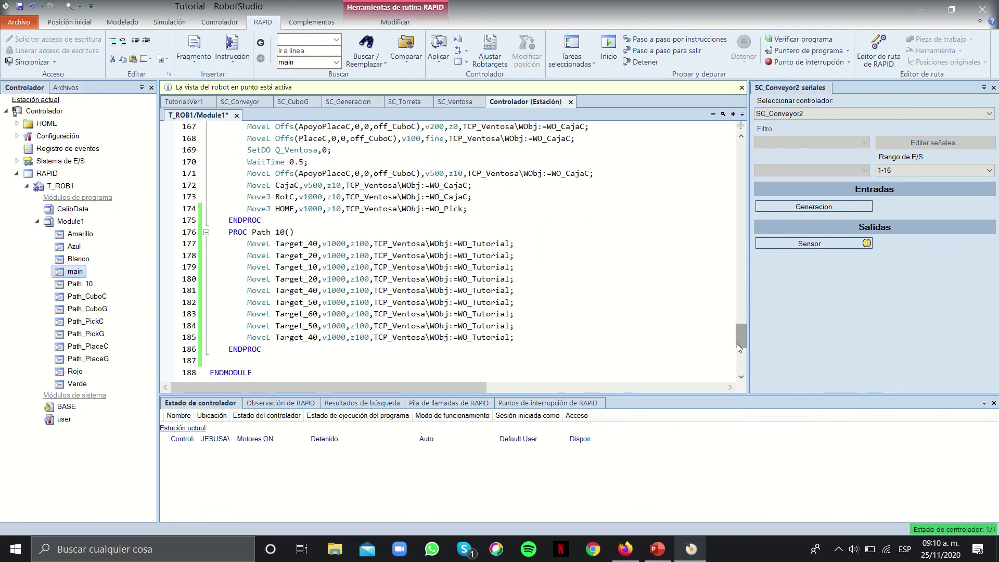
left_click(281, 233)
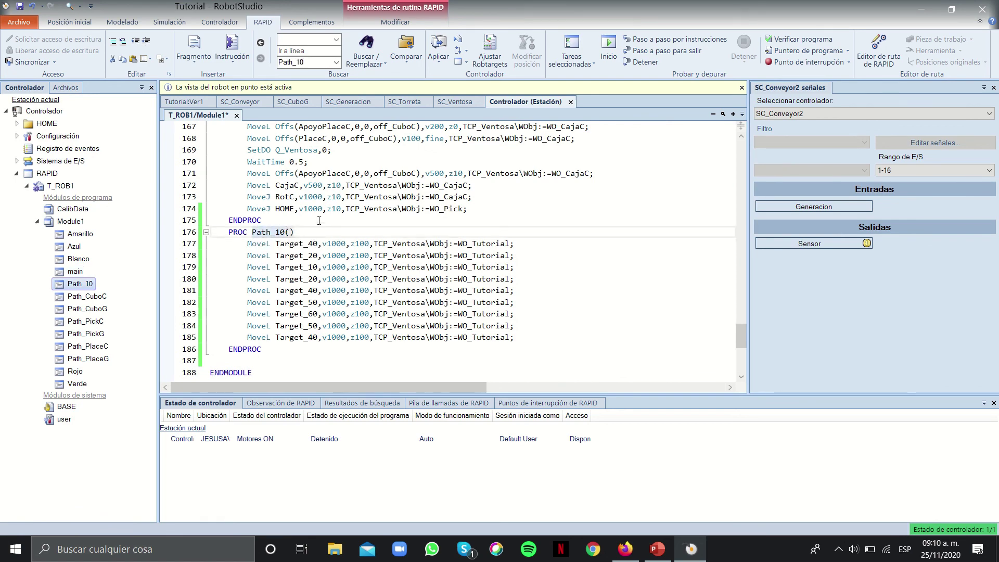
scroll(319, 221, "up", 20)
scroll(320, 220, "up", 8)
left_click(278, 233)
type(";")
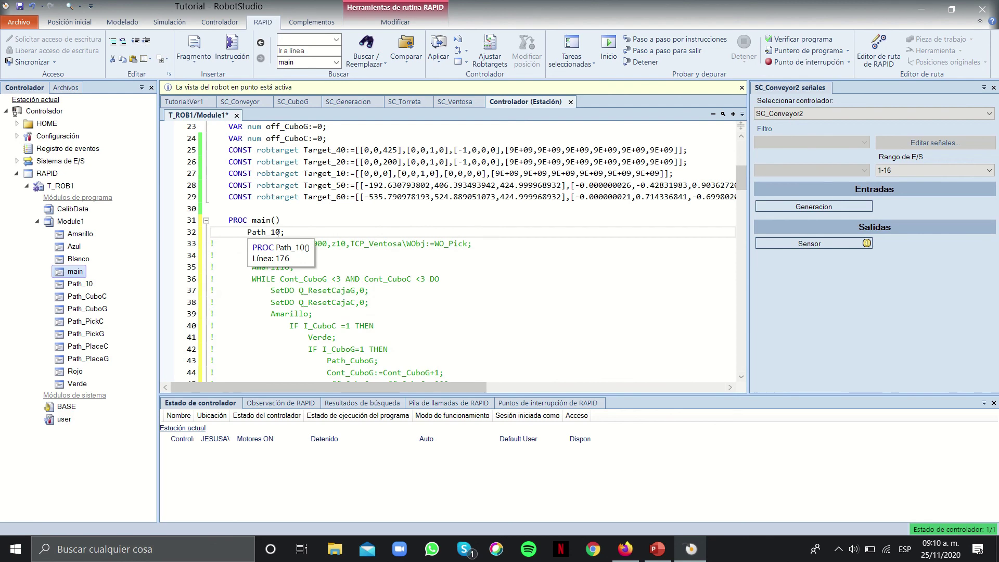
Synchronize the RAPID code with the station for the entire controller, including all its tool data, work objects and paths
left_click(32, 62)
left_click(45, 100)
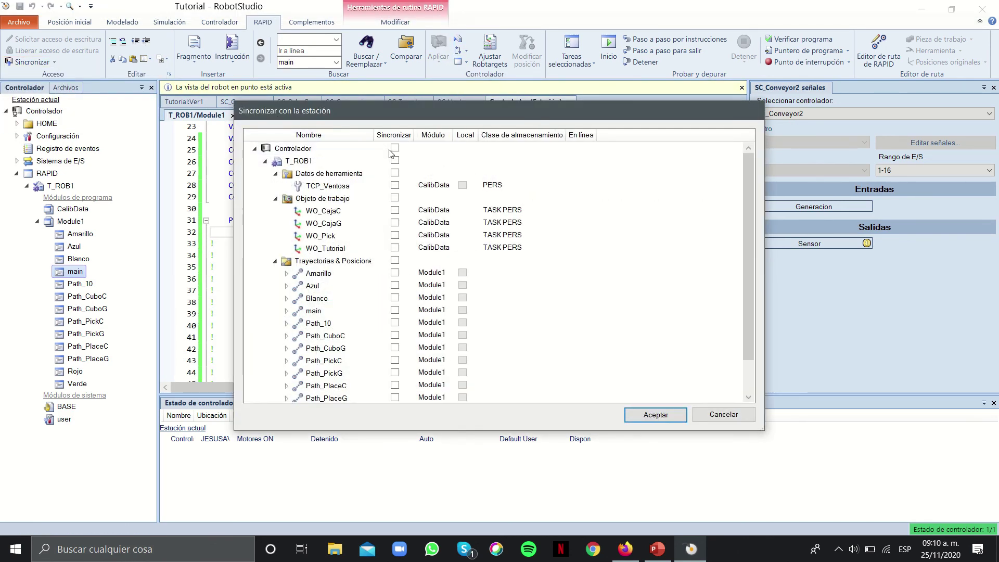
left_click(395, 148)
left_click(656, 415)
mouse_move(354, 5)
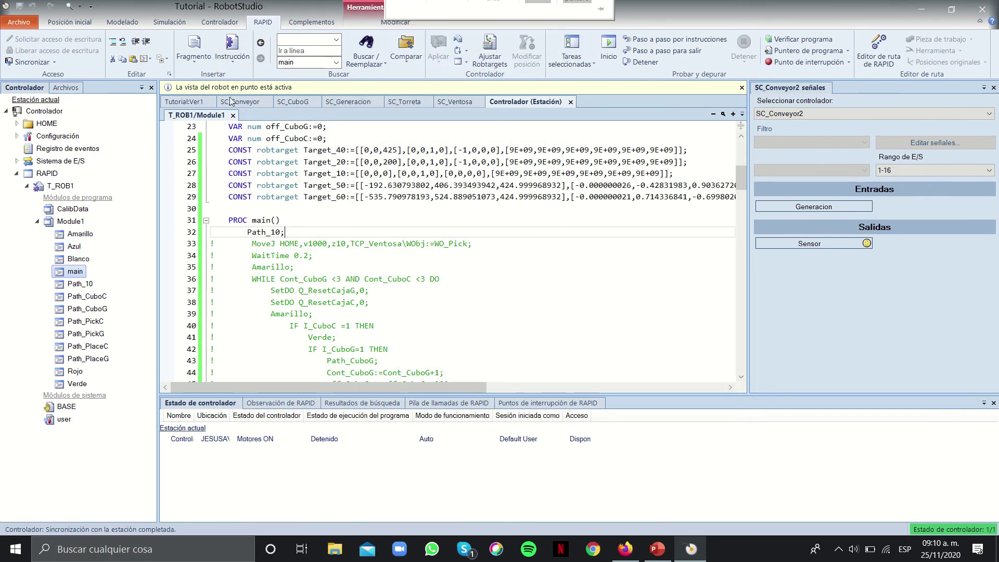
Examine the controller's execution settings in the simulation configuration and return to the station's 3D view
left_click(183, 102)
left_click(170, 22)
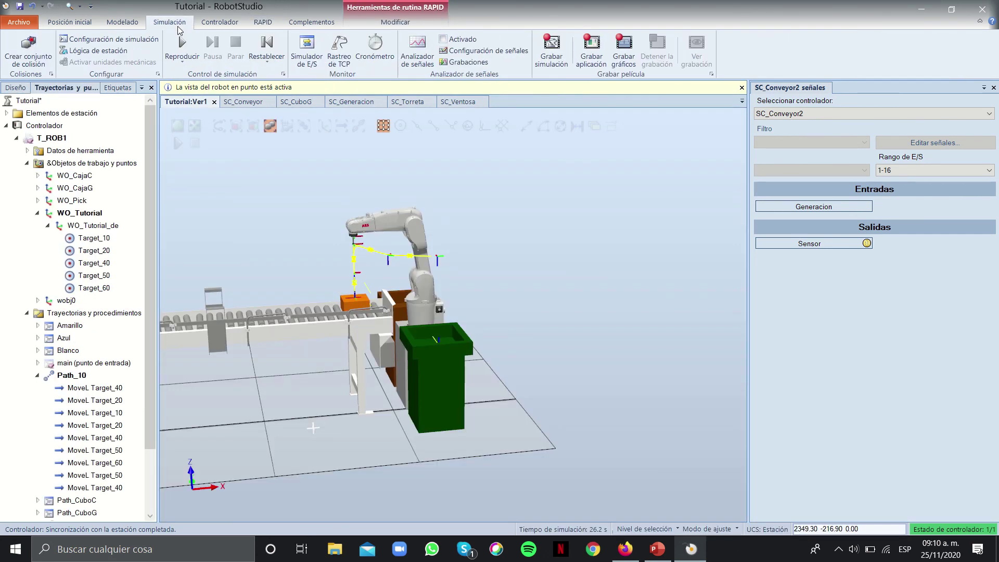
left_click(118, 40)
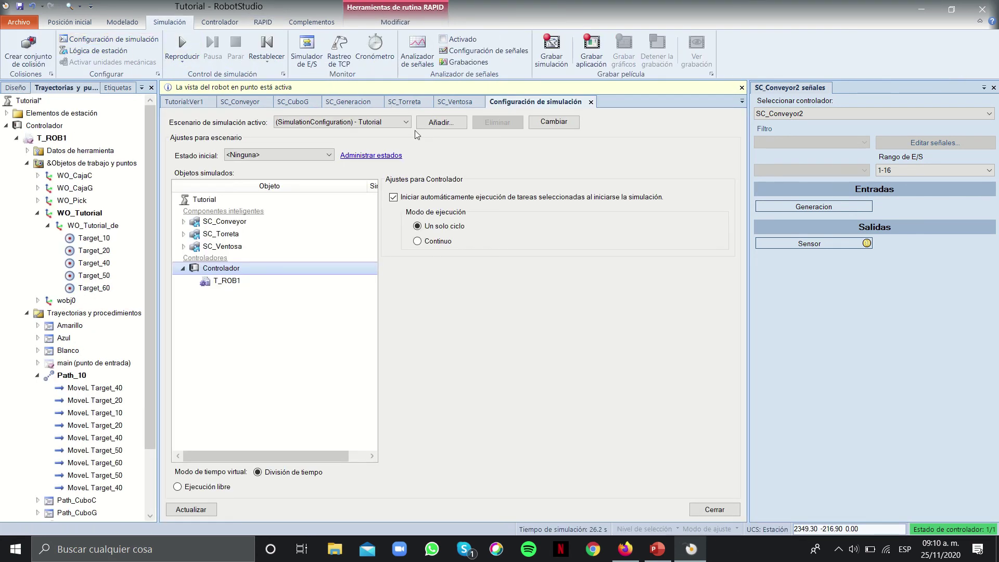
left_click(715, 510)
left_click(180, 103)
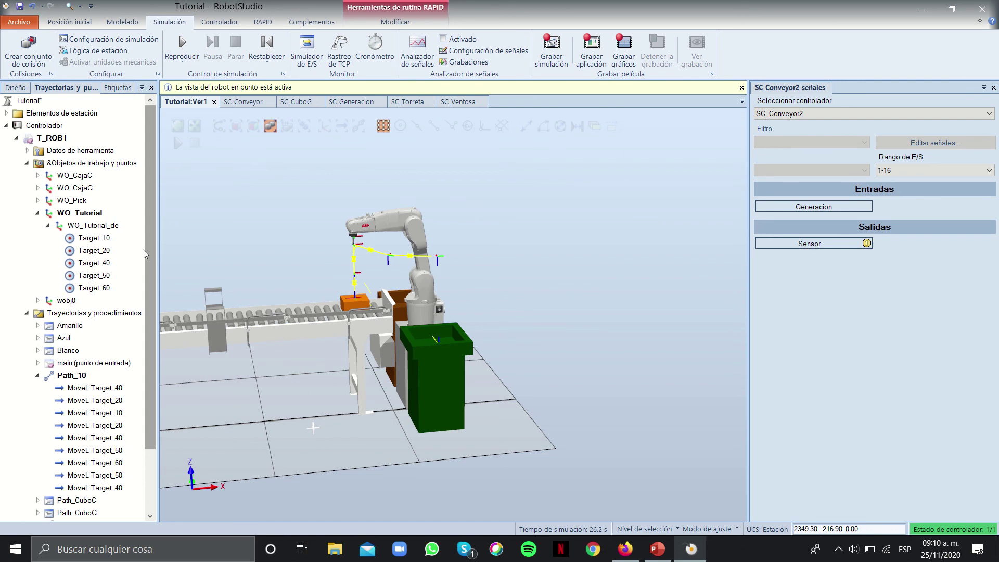
Collapse the WO_Tutorial work object and the Path_10 procedure in the paths and targets tree
scroll(120, 312, "down", 2)
scroll(97, 391, "up", 2)
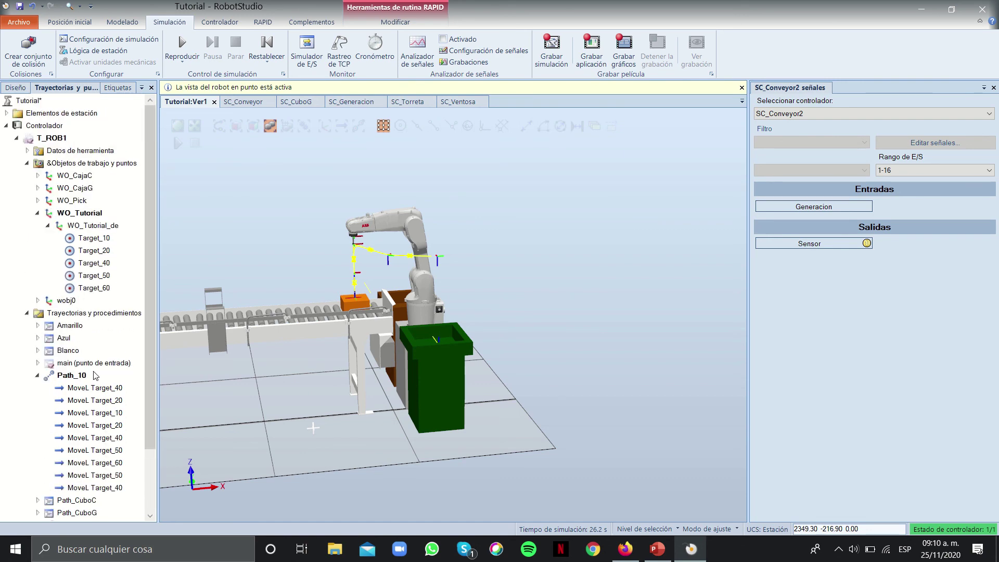
left_click(38, 213)
left_click(37, 300)
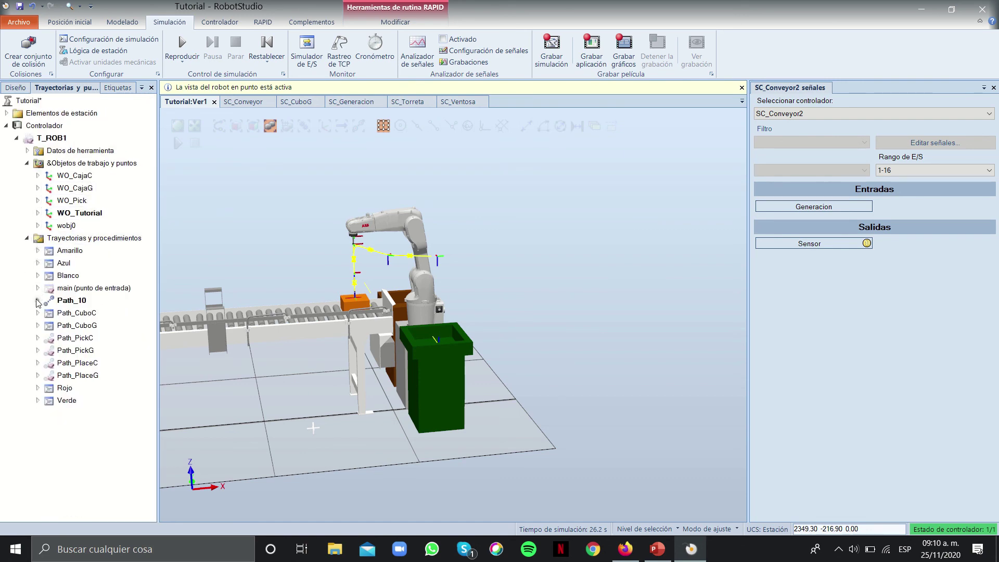
Hide the CuboG and CuboC parts of SC_Conveyor in the station layout
left_click(11, 88)
right_click(46, 233)
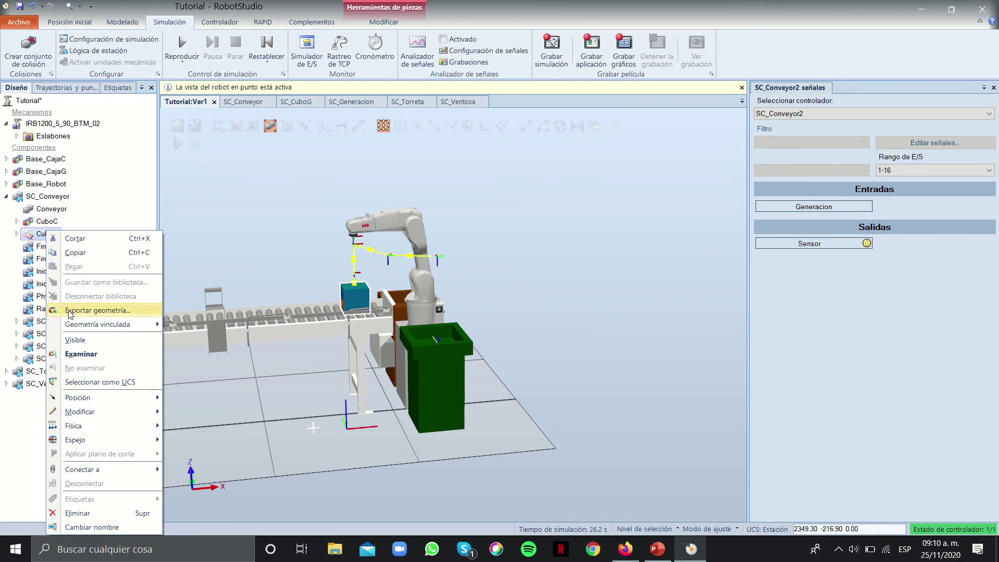
left_click(75, 340)
right_click(47, 222)
left_click(75, 327)
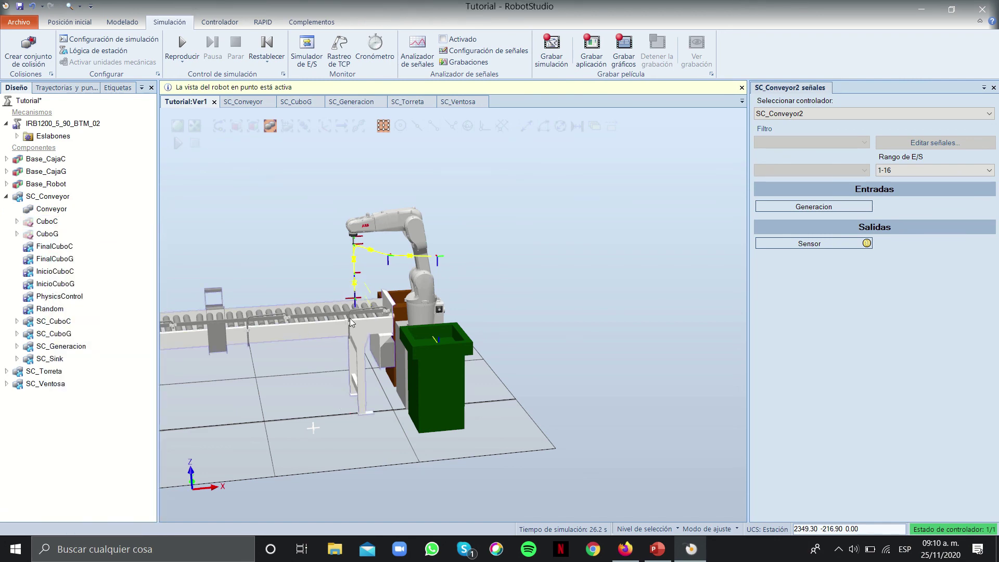
Start the station simulation with the conveyor, robot and both boxes in view
left_click_drag(315, 189, 325, 212, "ctrl+shift")
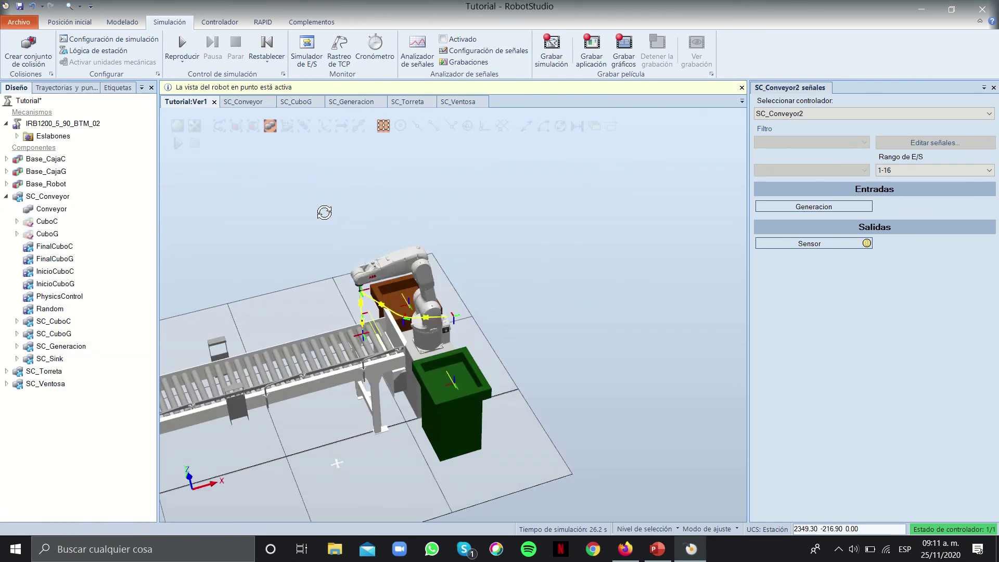
left_click(183, 44)
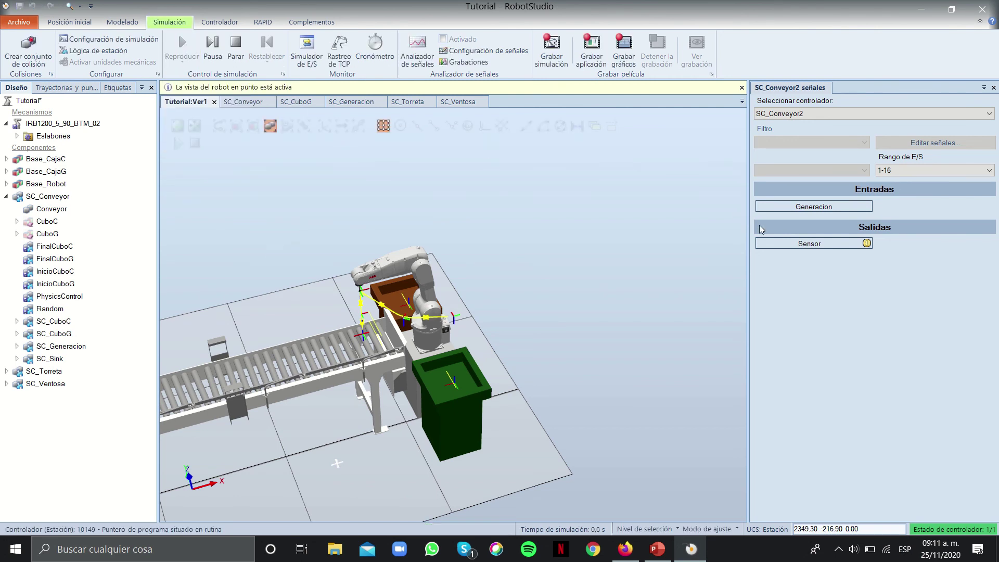
Activate the START input of SC_Conveyor in the I/O simulator and stop the simulation once cubes have travelled along the conveyor
left_click_drag(593, 243, 507, 242, "ctrl+shift")
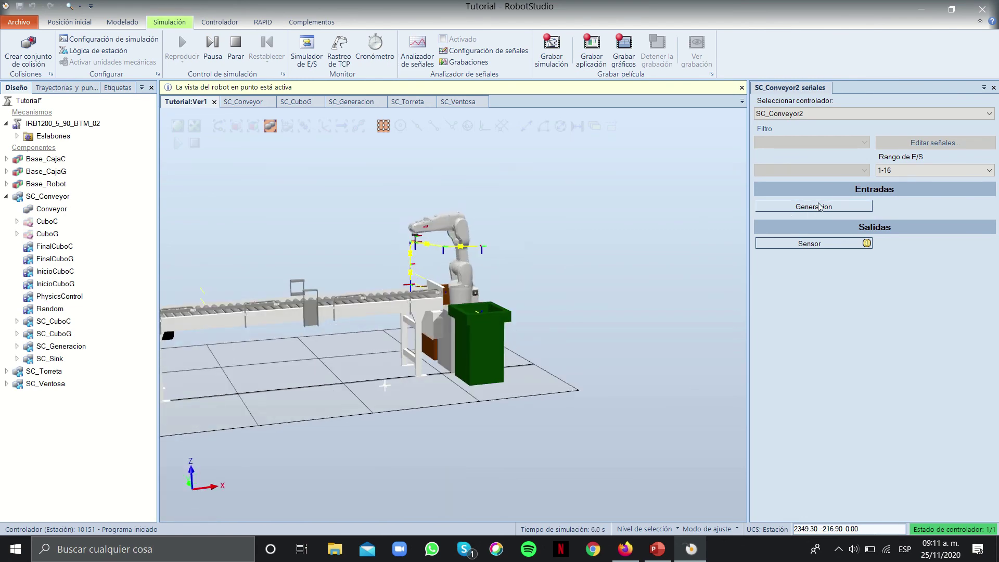
mouse_move(570, 265)
left_mouse_down("ctrl+shift")
mouse_move(542, 276)
mouse_move(555, 270)
mouse_move(498, 263)
mouse_move(586, 289)
mouse_move(560, 281)
left_mouse_up("ctrl+shift")
left_click(817, 114)
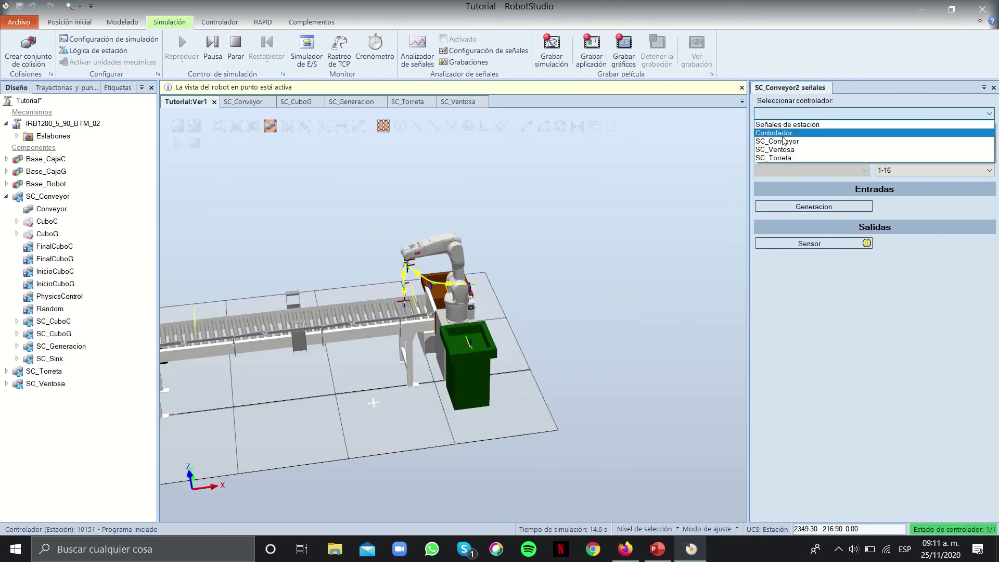
left_click(812, 138)
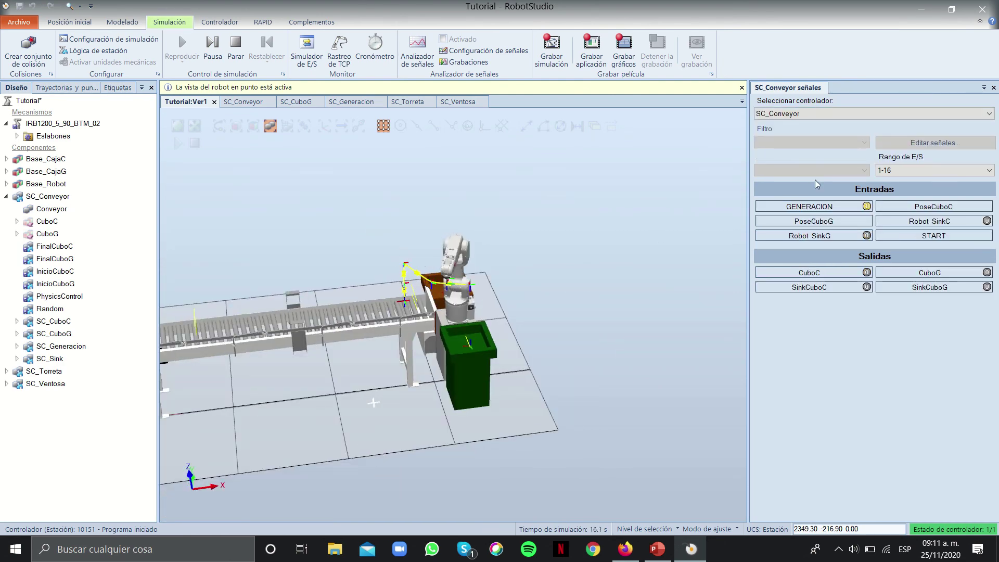
left_click(916, 236)
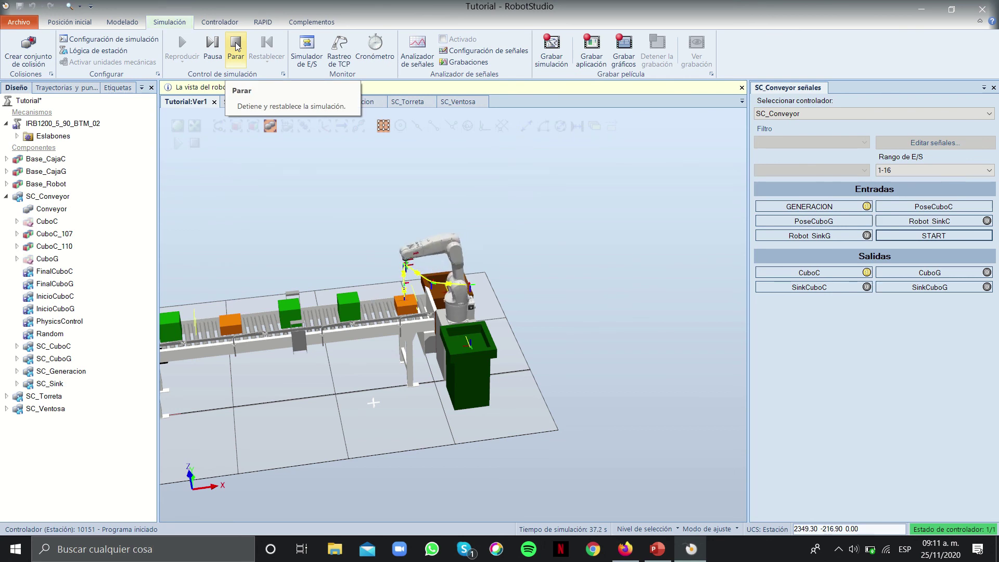
left_click(236, 46)
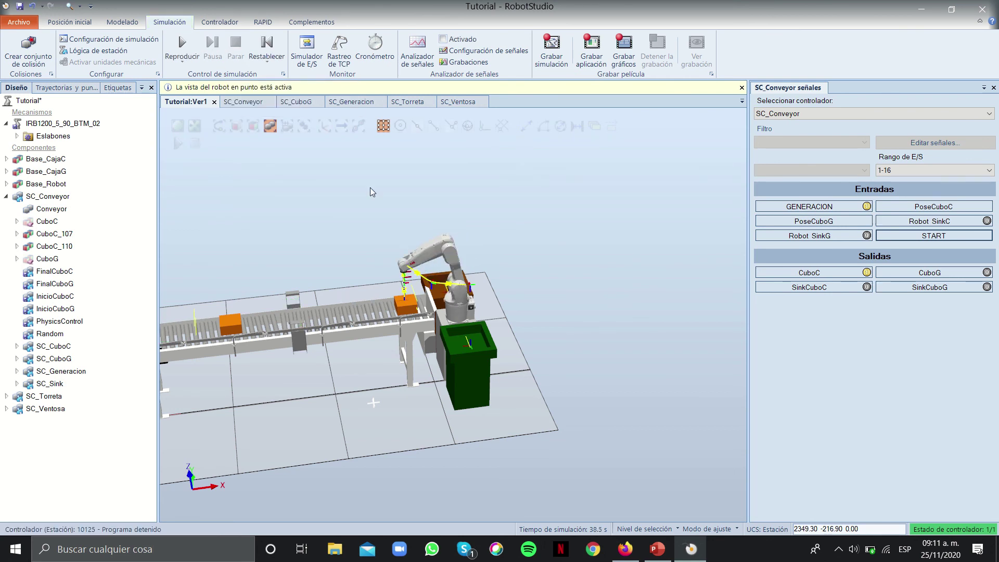
Delete the leftover cube copies CuboC_107 and CuboC_110 from SC_Conveyor
scroll(373, 192, "down", 3)
left_click(51, 248)
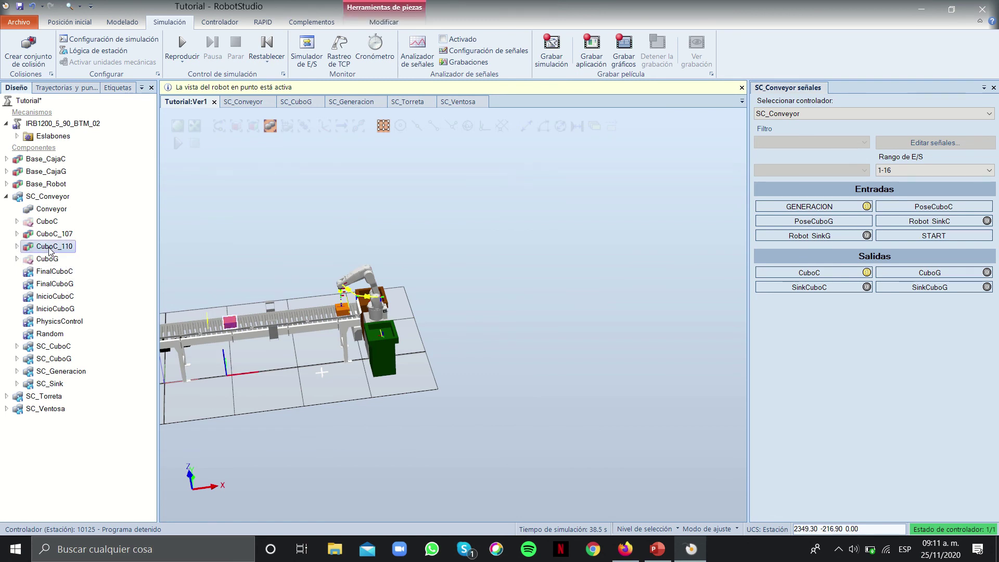
left_click(51, 233, "ctrl")
right_click(52, 233)
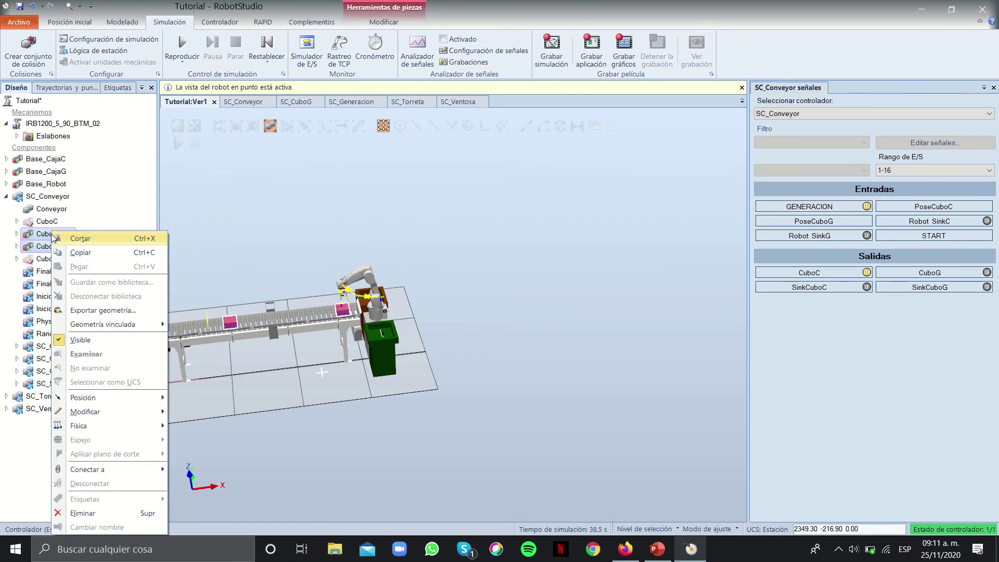
left_click(83, 513)
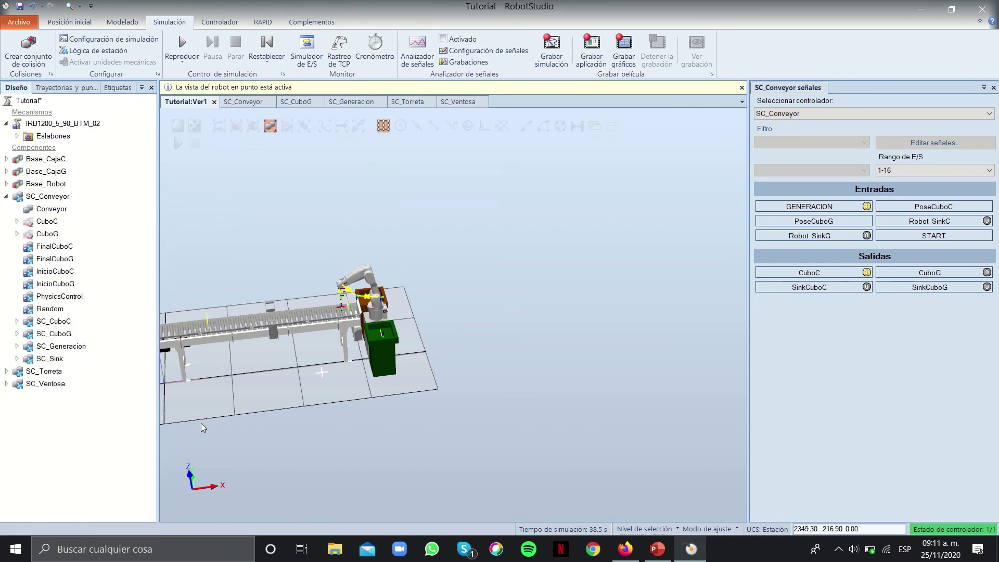
Turn off the Transient property of the CuboG source component in SC_Generacion
left_click(243, 101)
left_click(295, 102)
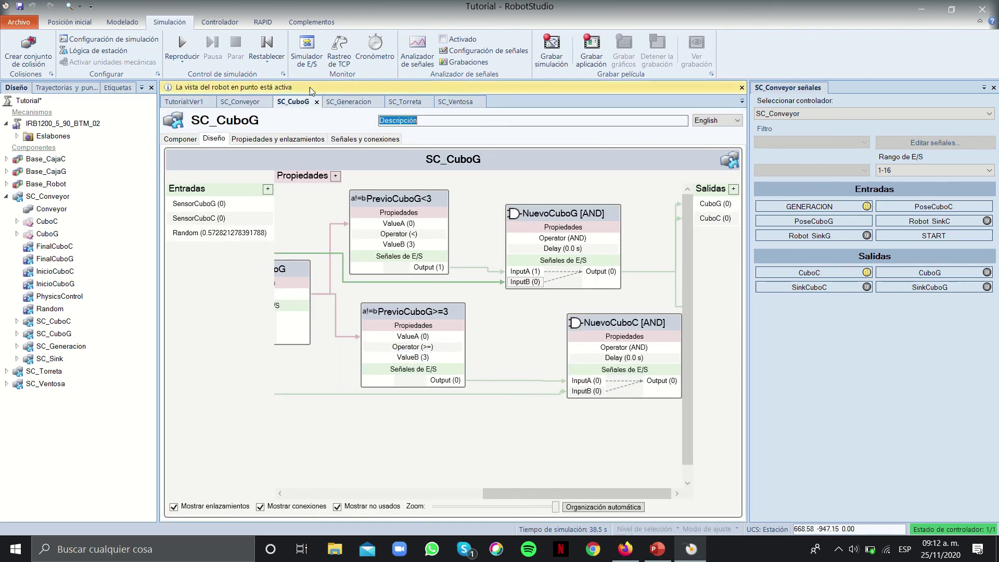
left_click(330, 102)
left_click(280, 215)
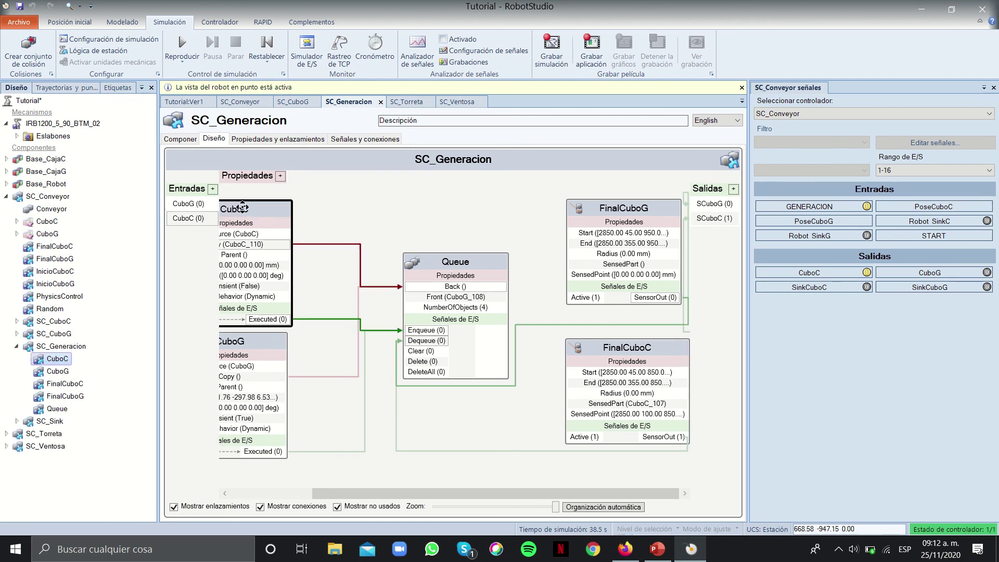
left_click(261, 343)
double_click(244, 351)
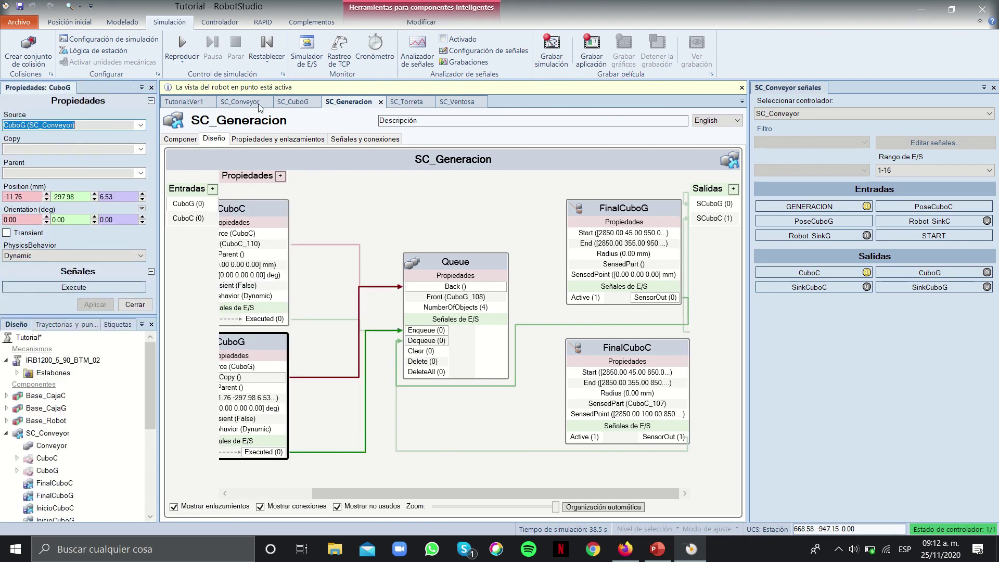
Close all open smart component editors, leaving only the 3D view of the station
left_click(381, 102)
left_click(294, 102)
left_click(318, 102)
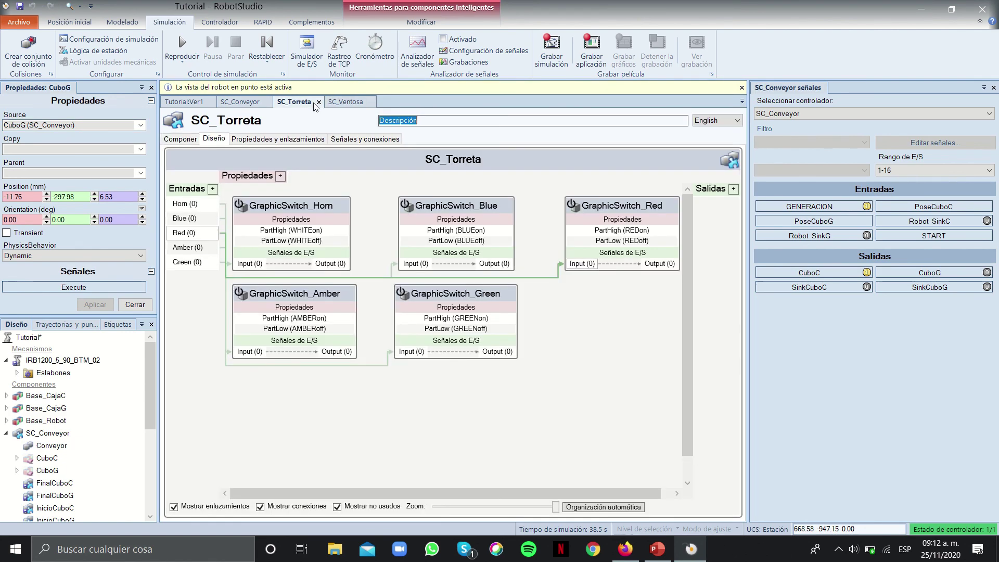
left_click(319, 102)
left_click(318, 102)
left_click(268, 102)
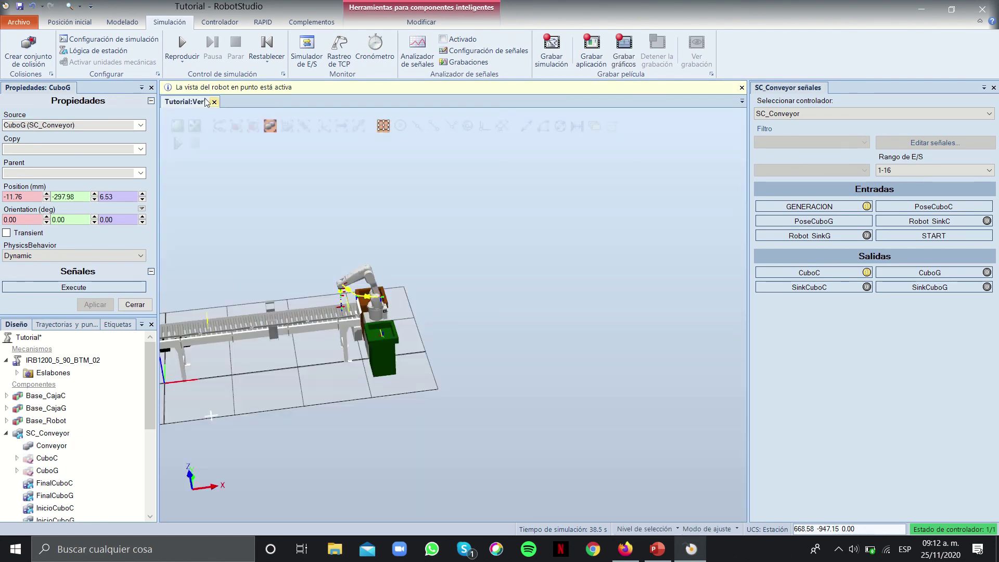
scroll(290, 373, "up", 4)
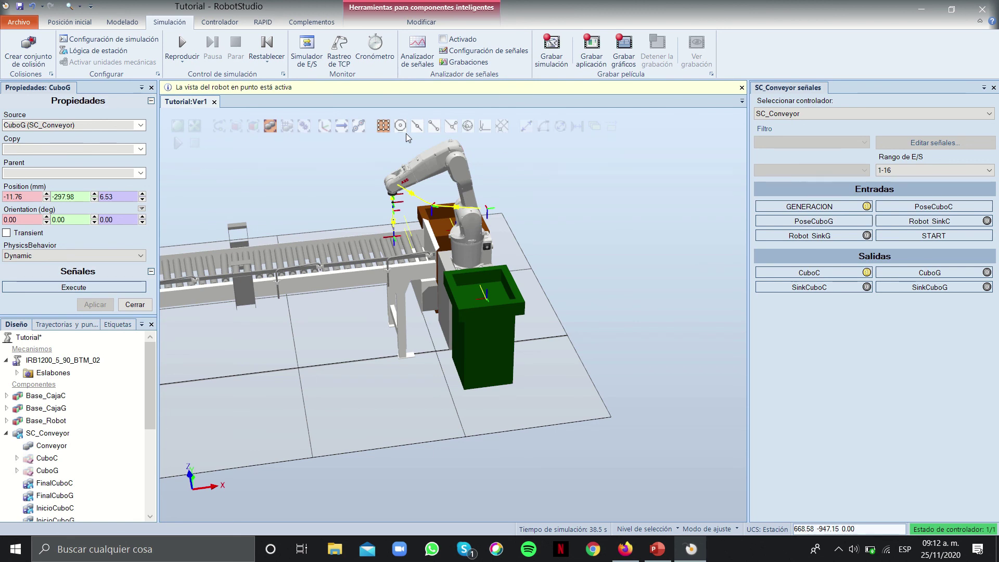
Open the controller's I/O System configuration and list its Signal instances
left_click(220, 21)
left_click(378, 52)
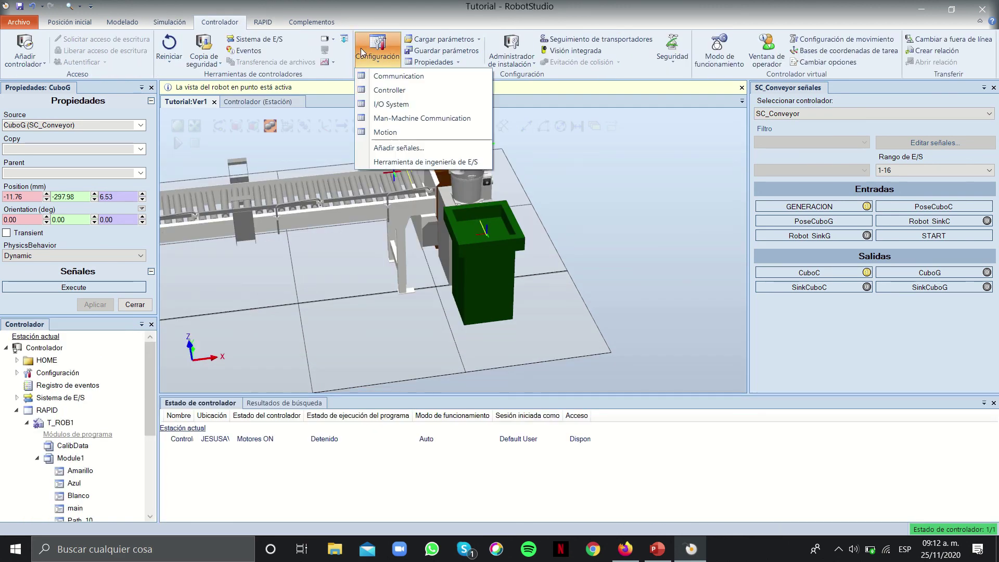
left_click(385, 127)
left_click(218, 215)
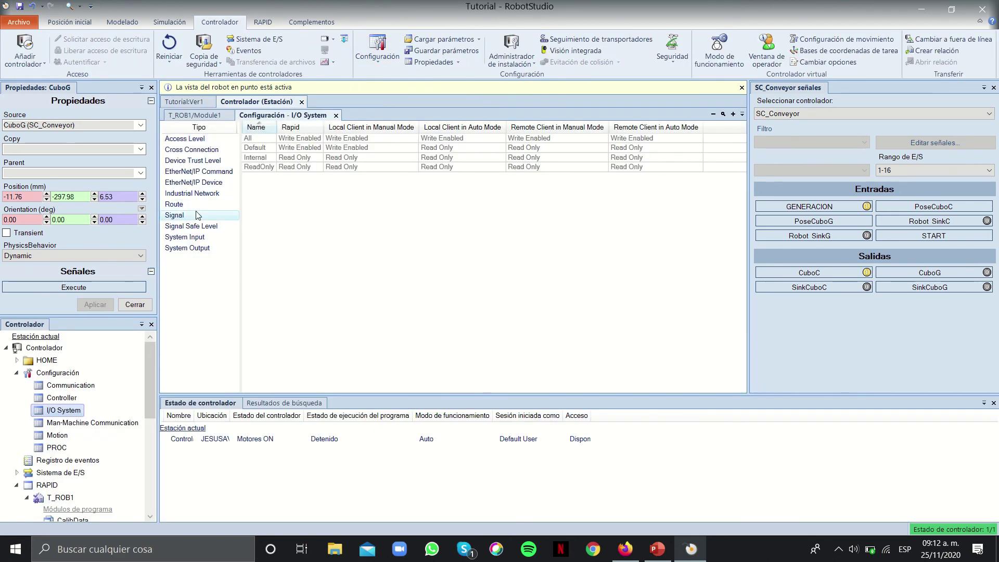
right_click(198, 218)
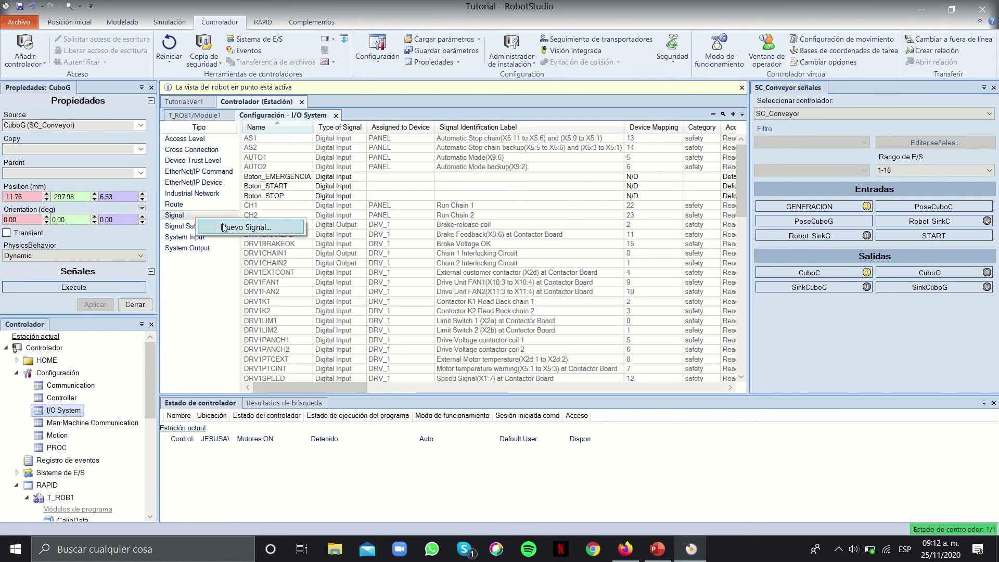
left_click(224, 228)
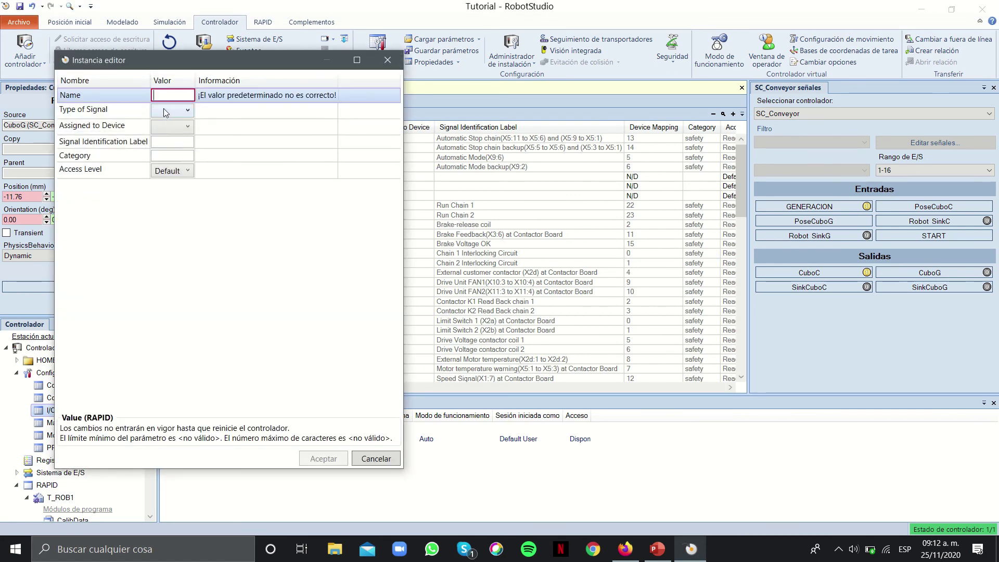
left_click(171, 110)
left_click(172, 109)
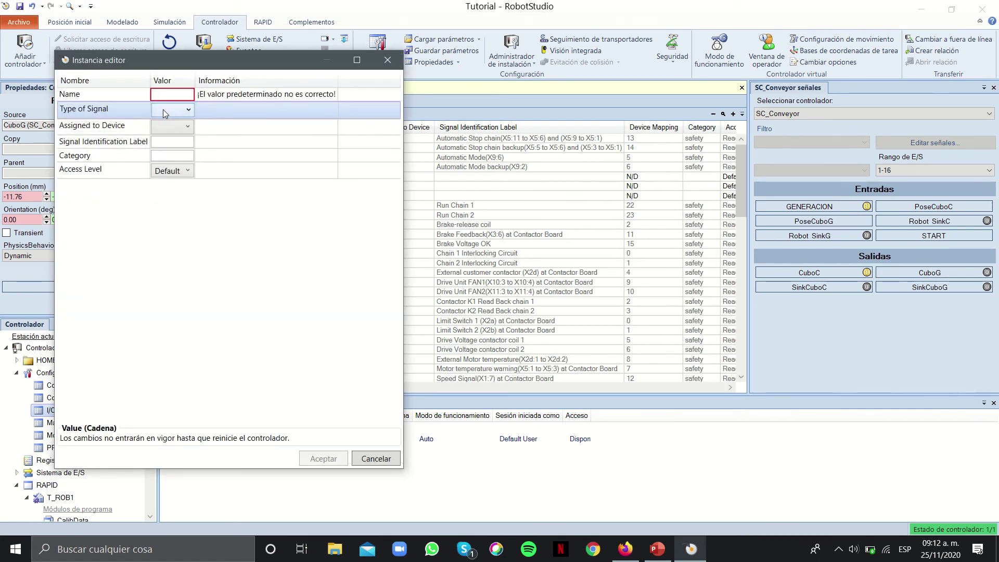
left_click(376, 459)
scroll(283, 285, "down", 10)
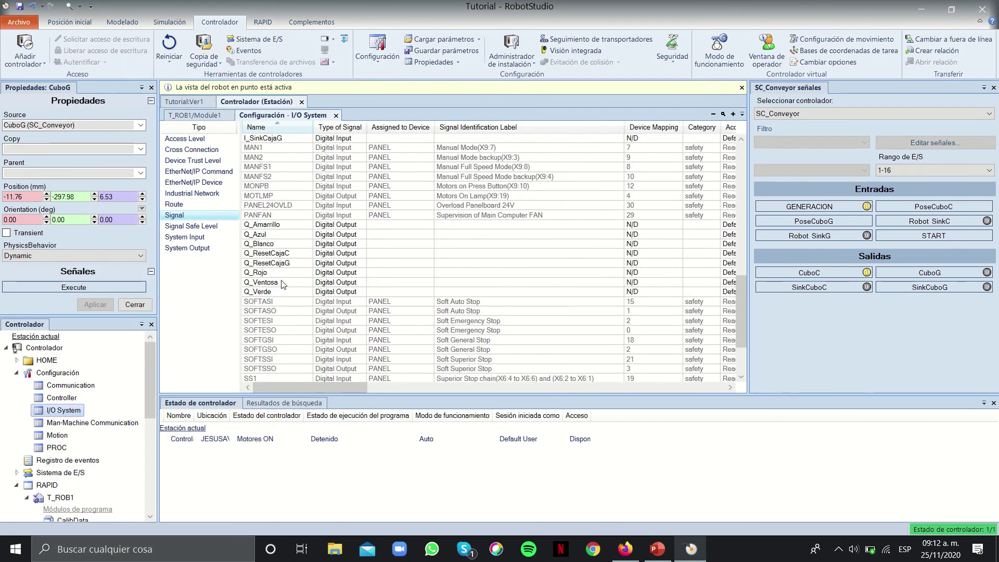
scroll(283, 285, "up", 3)
left_click(275, 197)
left_click(265, 187)
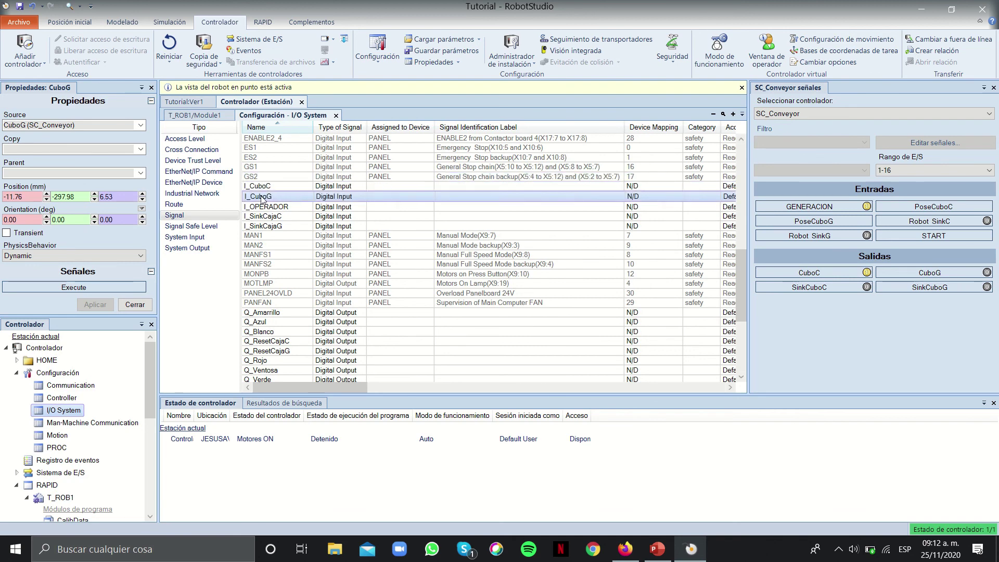
right_click(200, 218)
left_click(230, 229)
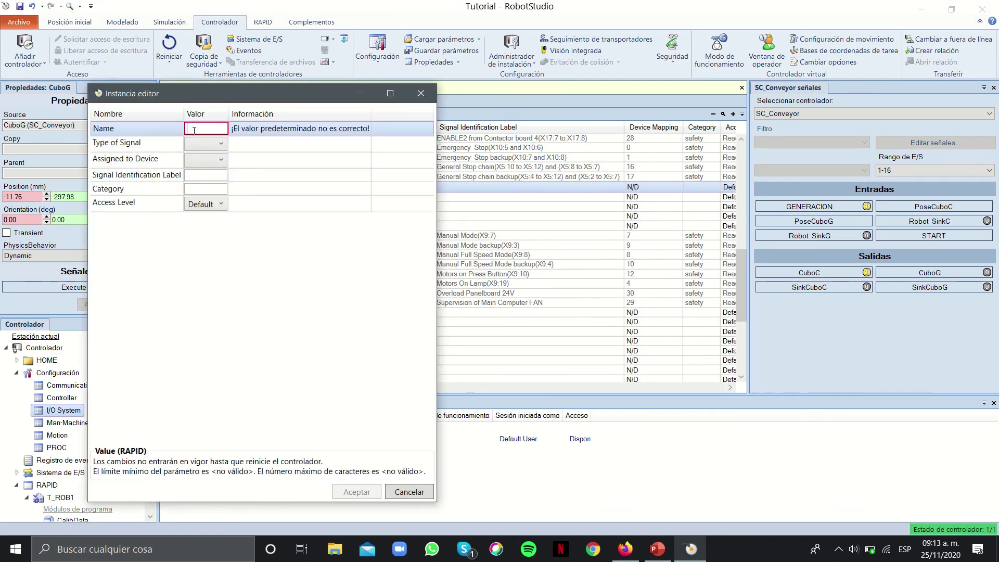
left_click(205, 143)
left_click(420, 499)
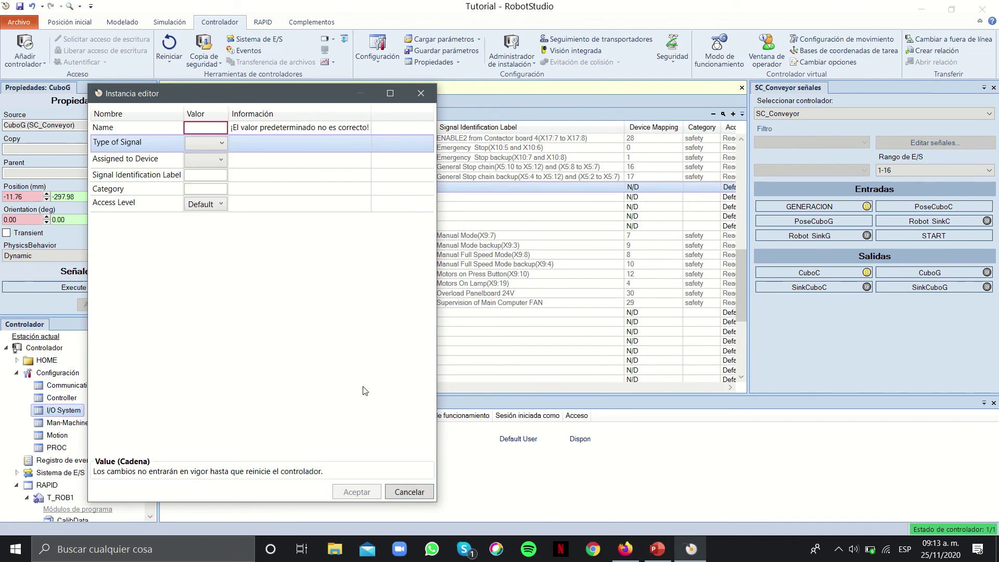
left_click(401, 491)
Create a new controller signal named Prueba with the type Digital Input
right_click(183, 212)
left_click(224, 223)
type("P")
key("BackSpace")
type("Prueba")
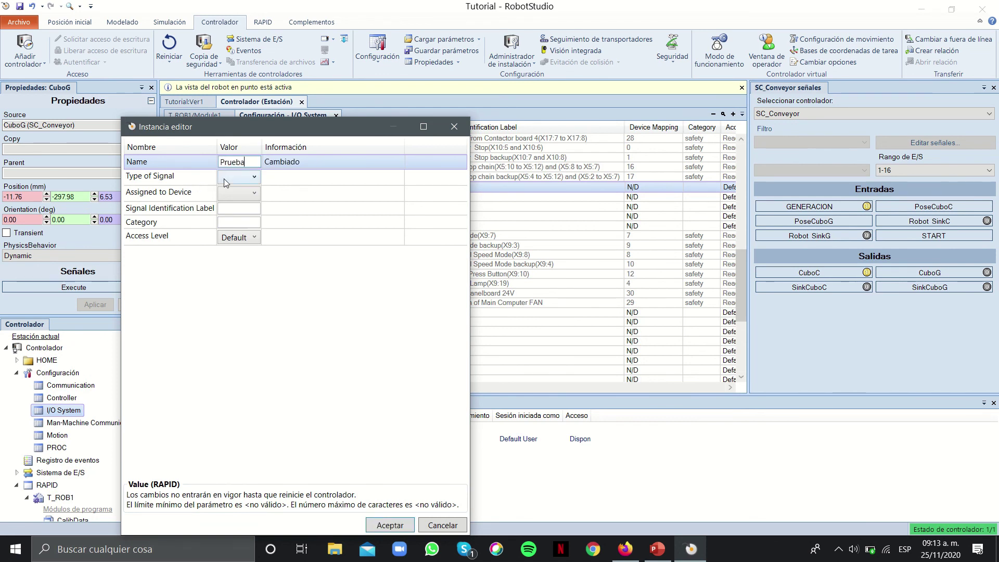
left_click(224, 179)
left_click(224, 179)
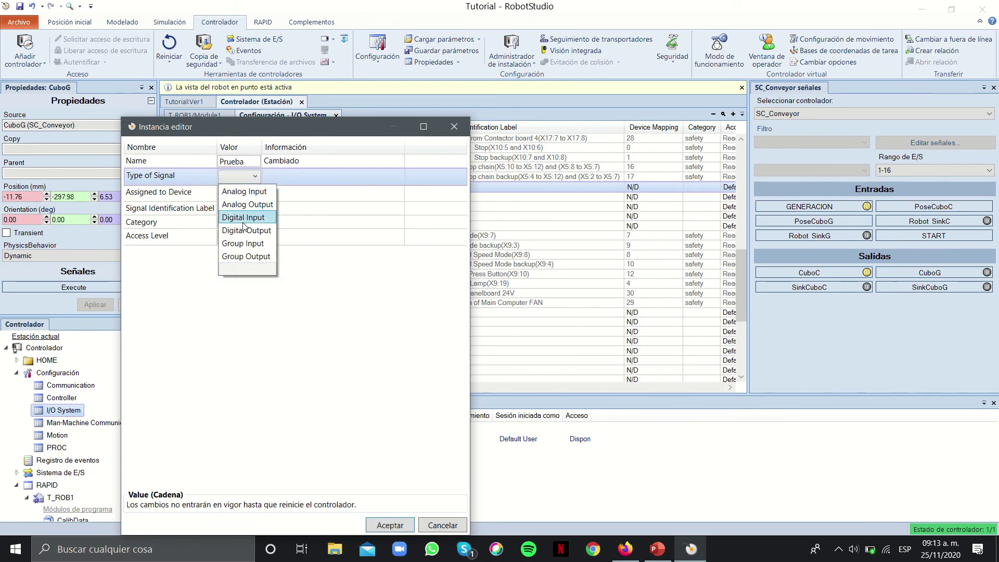
left_click(243, 217)
left_click(397, 529)
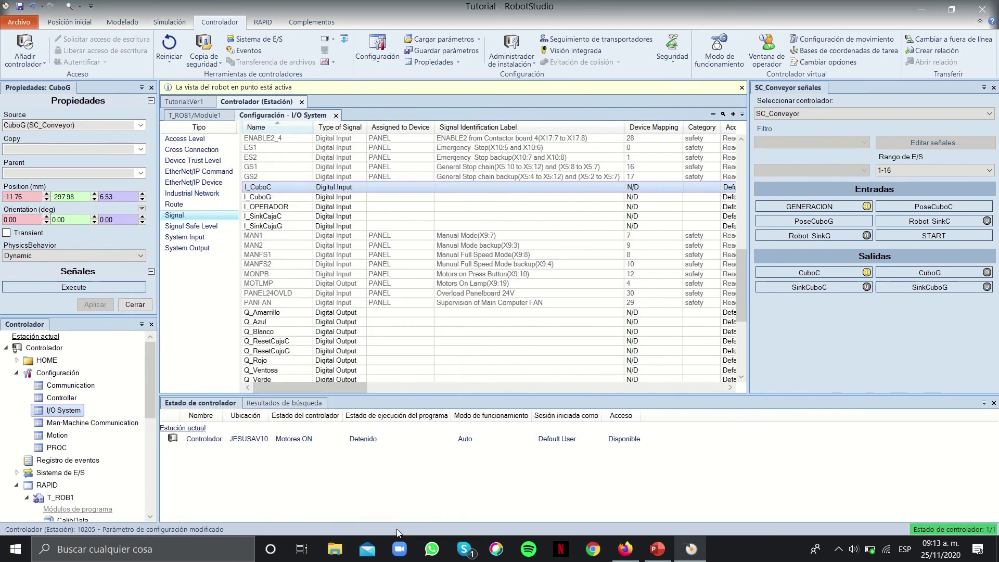
Look through the controller's signal list and select the Prueba signal
scroll(343, 255, "down", 15)
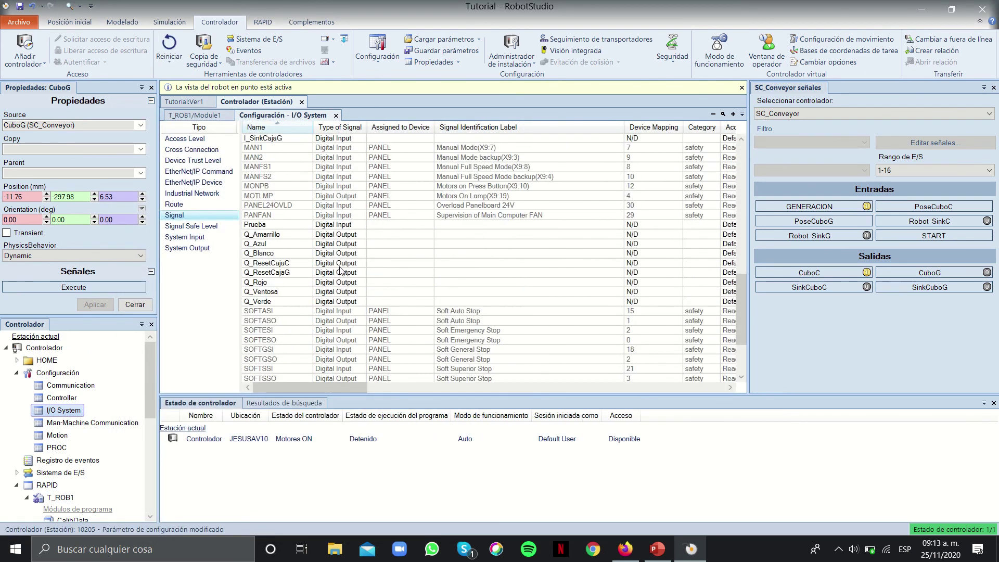
scroll(343, 273, "up", 15)
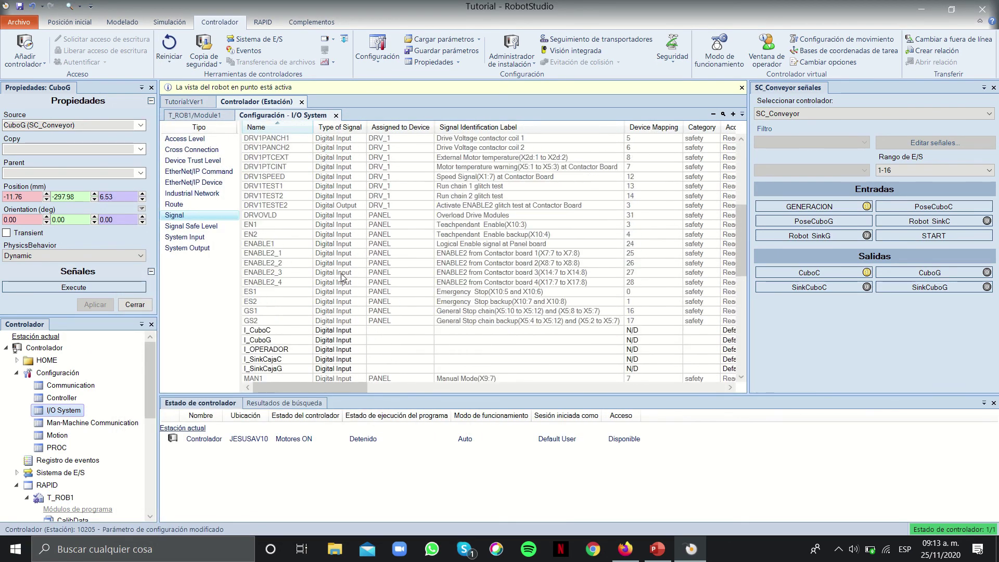
scroll(343, 276, "down", 14)
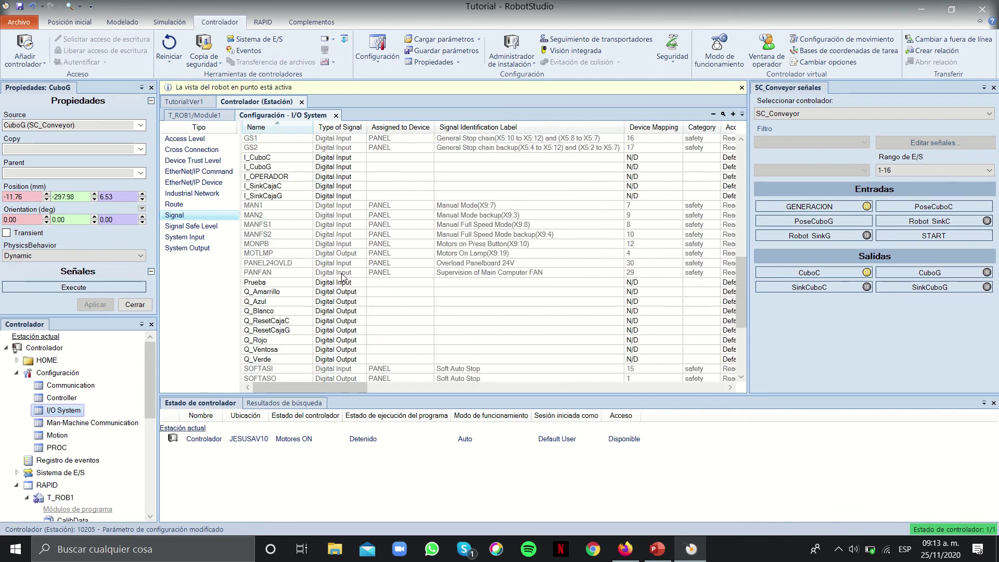
scroll(344, 255, "up", 2)
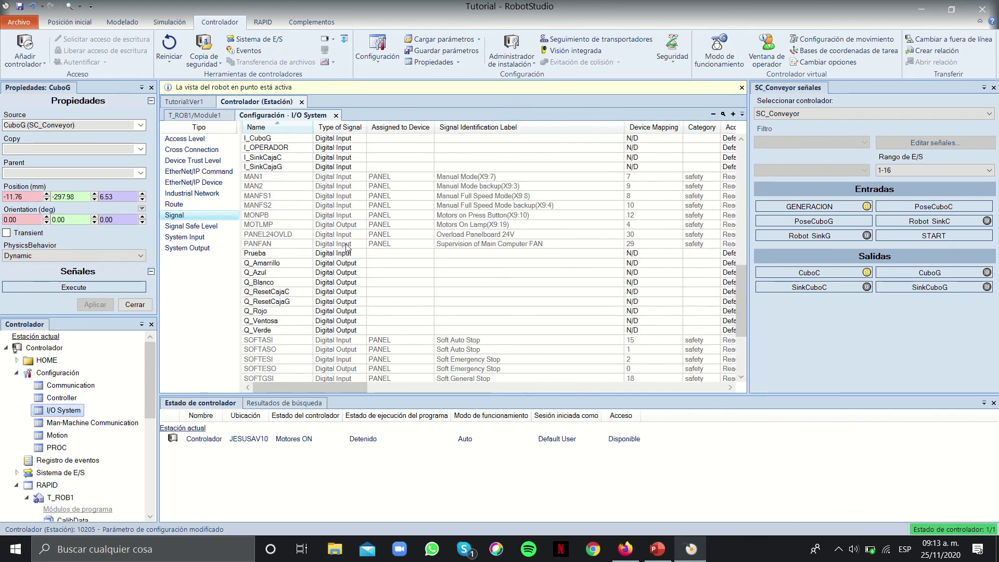
left_click(336, 256)
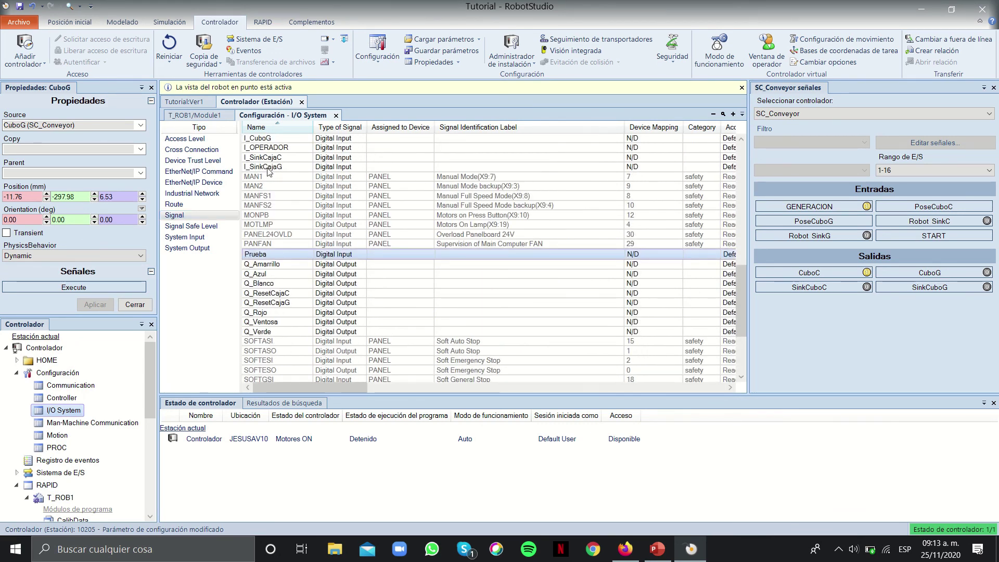
Return to the RAPID code of Module1 and add an empty line after Path_10 in the main procedure
left_click(193, 116)
scroll(293, 241, "up", 20)
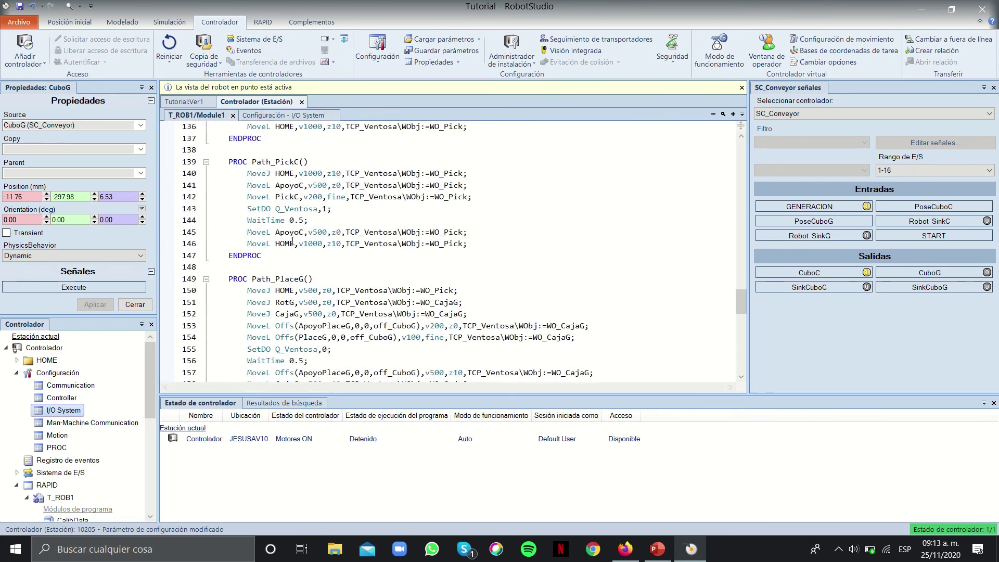
scroll(293, 241, "up", 20)
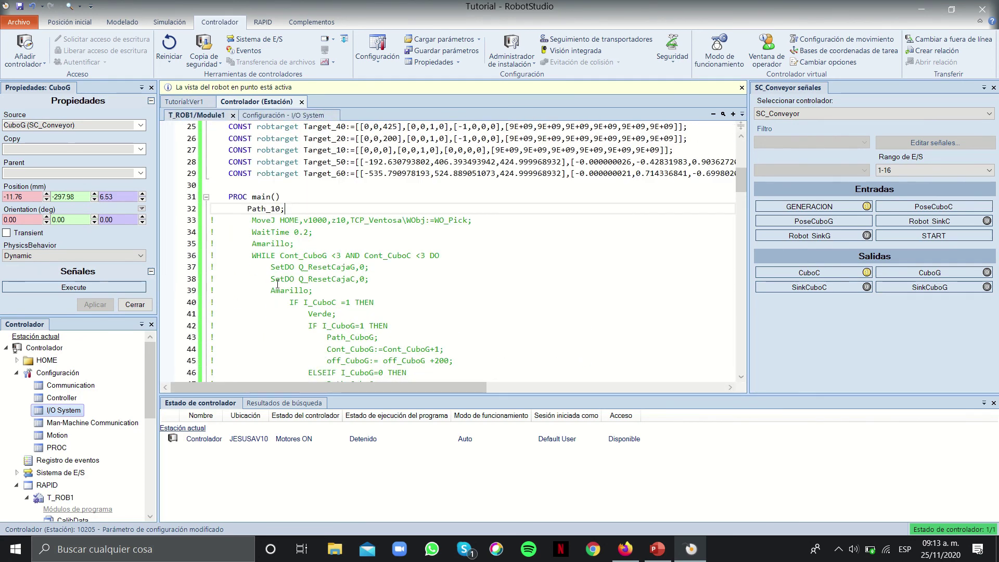
key("Return")
type("IF Prue")
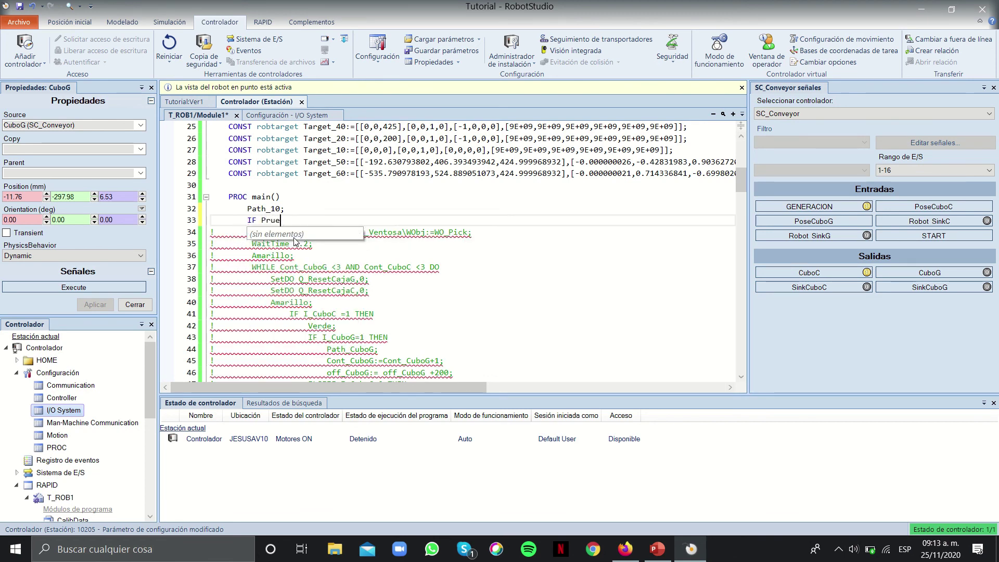
type("b")
key("BackSpace")
key("BackSpace")
key("BackSpace")
key("BackSpace")
key("BackSpace")
key("BackSpace")
key("BackSpace")
key("BackSpace")
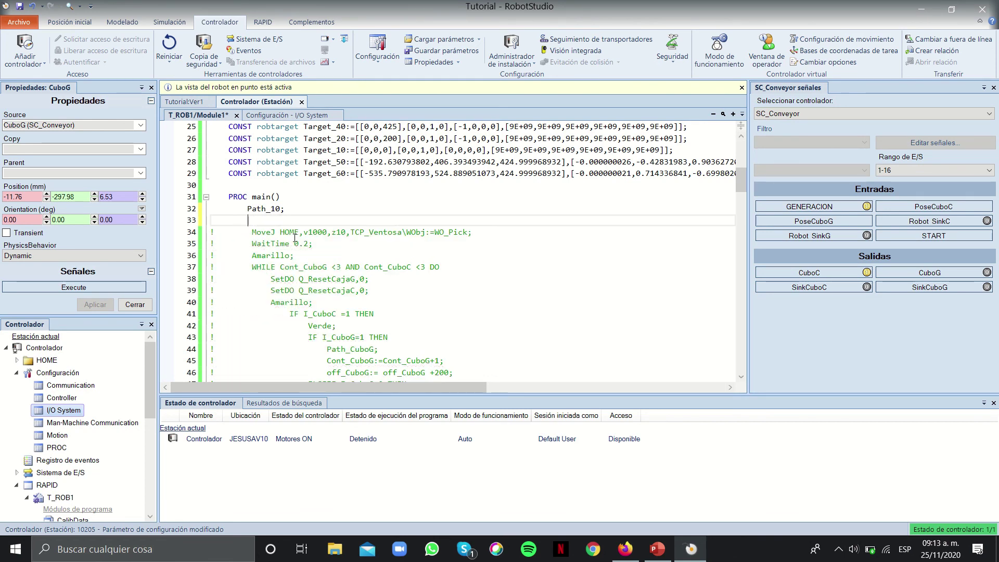
Warm-restart the virtual controller so the modified configuration parameters take effect
left_click(184, 59)
left_click(182, 76)
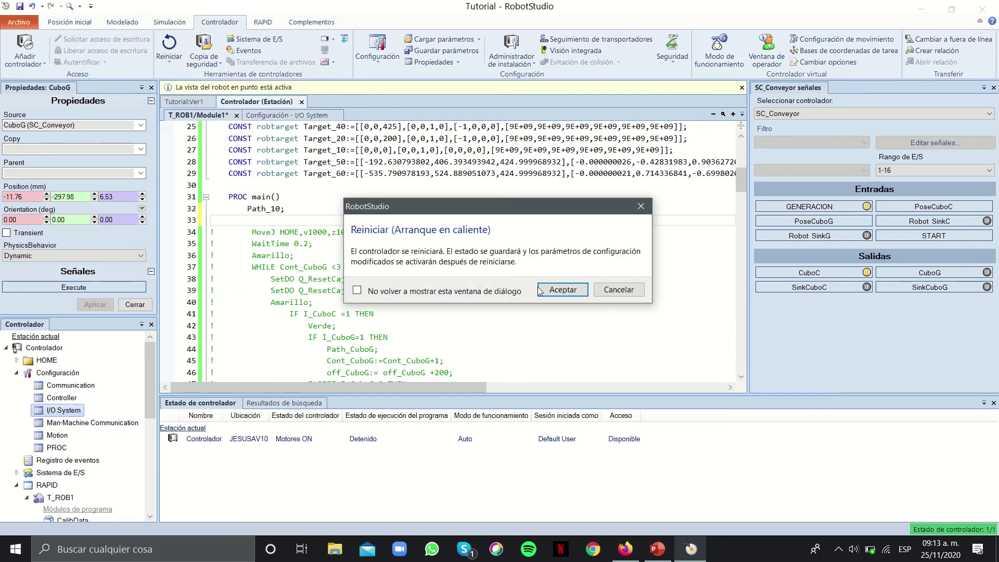
left_click(551, 290)
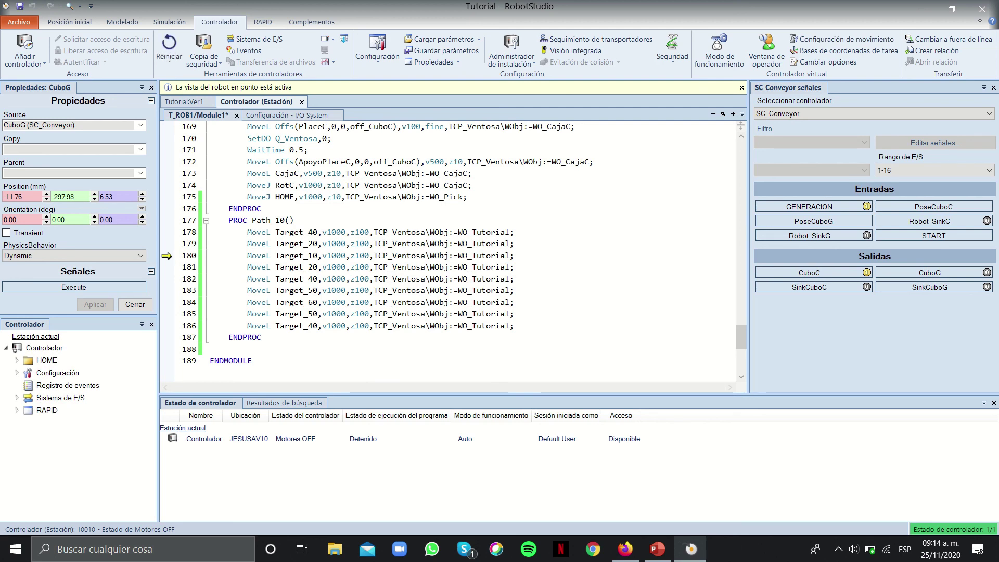
Begin an IF condition on the Prueba signal on the empty line after Path_10 in the main procedure
scroll(319, 310, "up", 20)
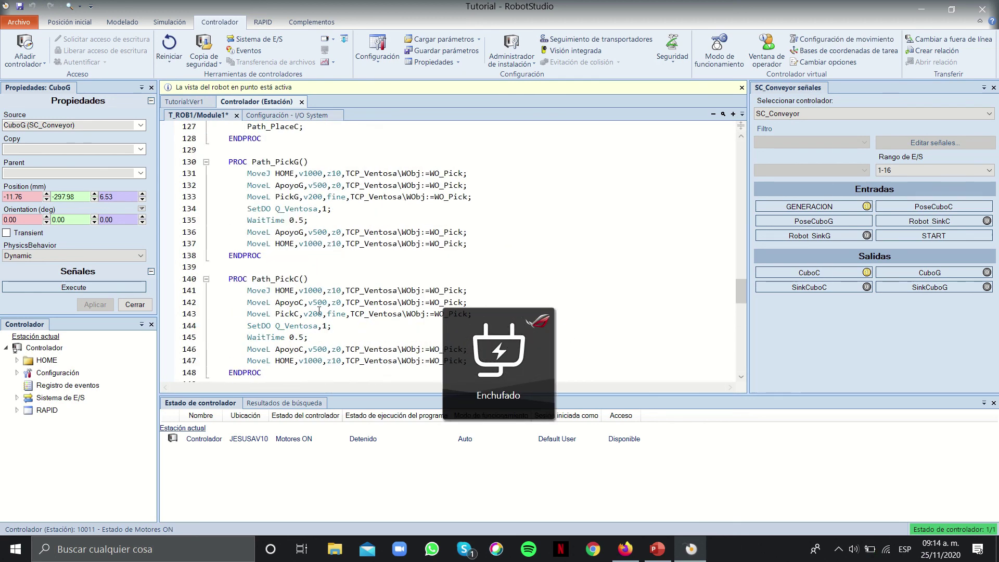
type("I")
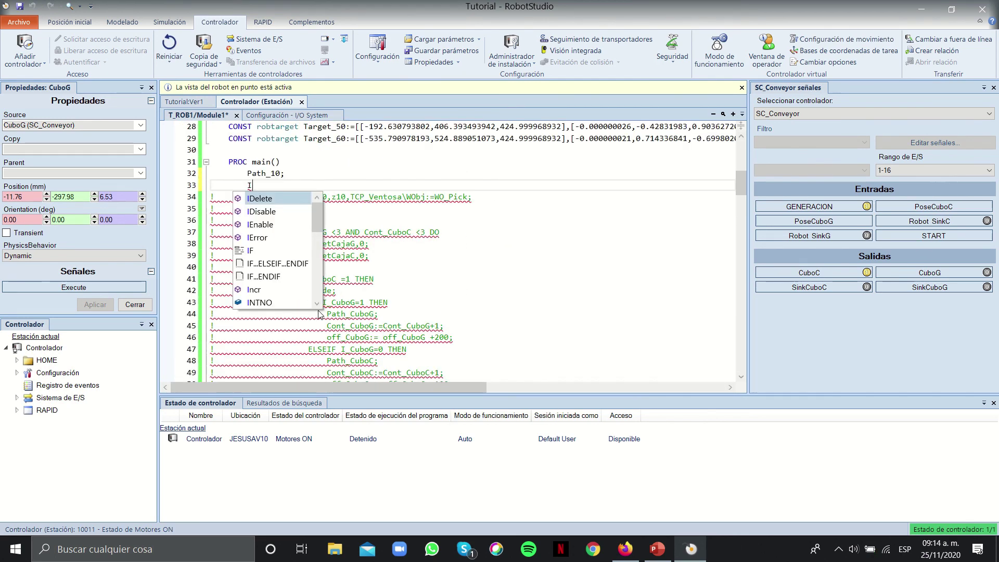
type("F prueba")
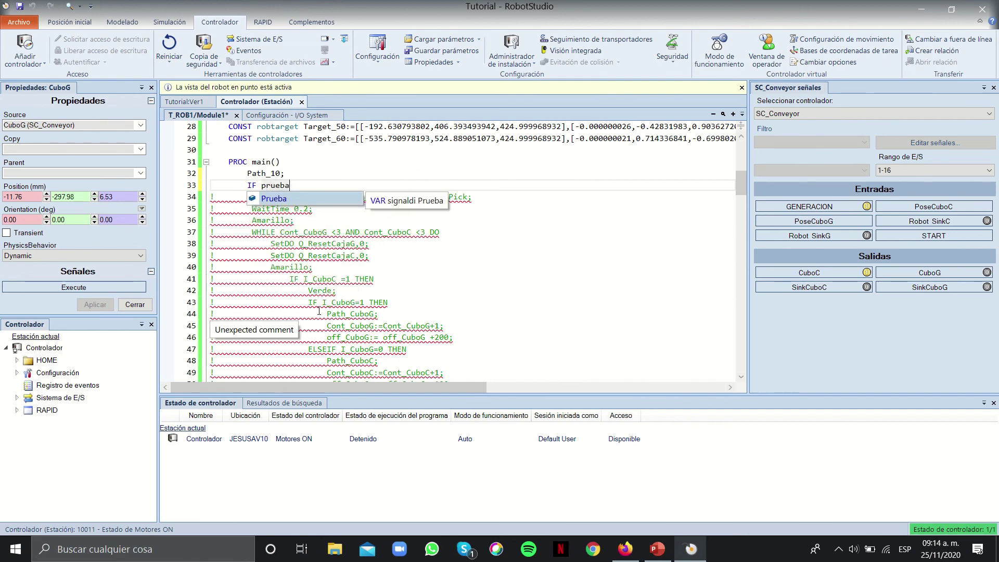
key("Return")
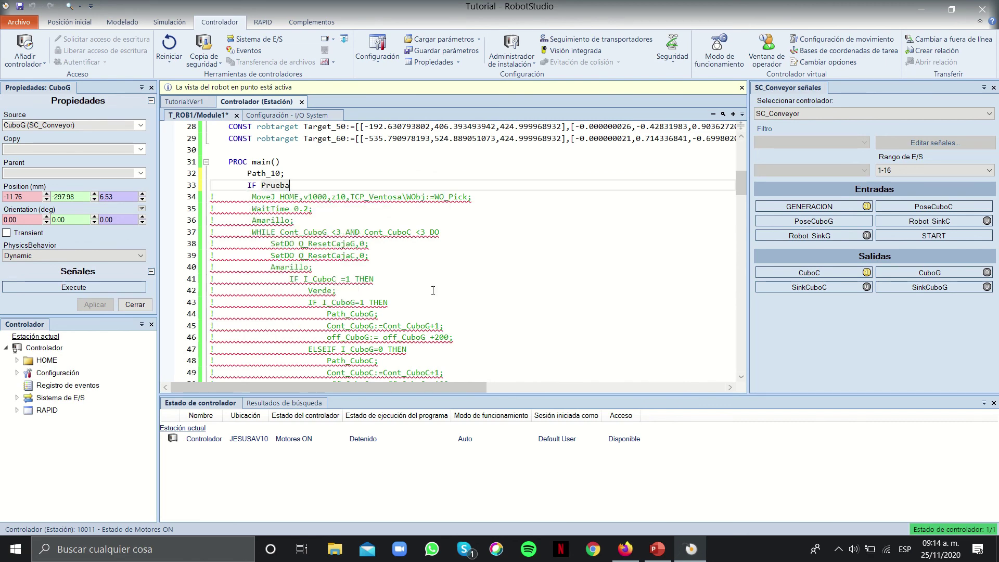
Delete the Path_10 call and the IF Prueba line from the main procedure
scroll(433, 290, "down", 7)
scroll(433, 290, "up", 6)
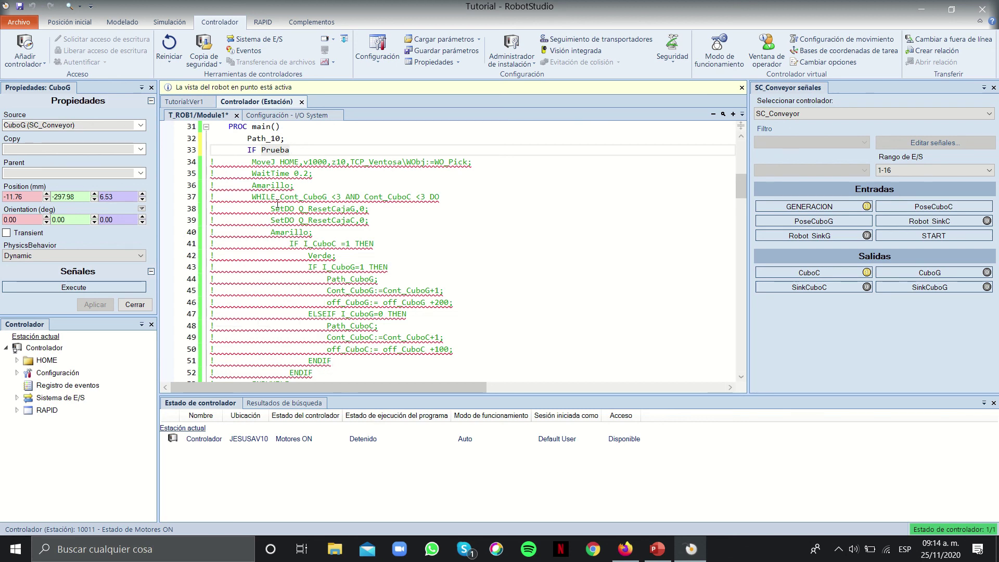
left_click_drag(313, 151, 209, 139)
left_click(130, 23)
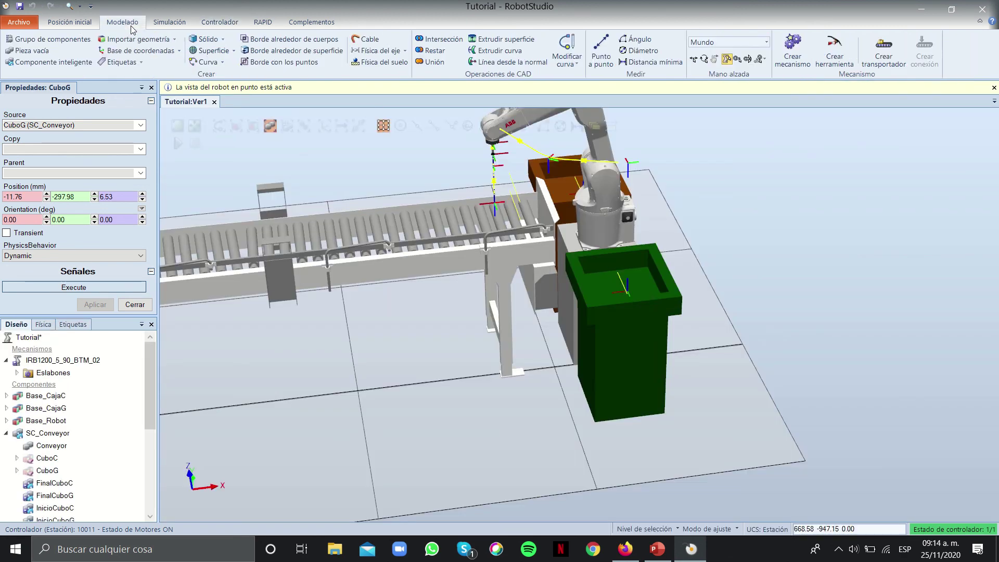
left_click(211, 22)
left_click(253, 25)
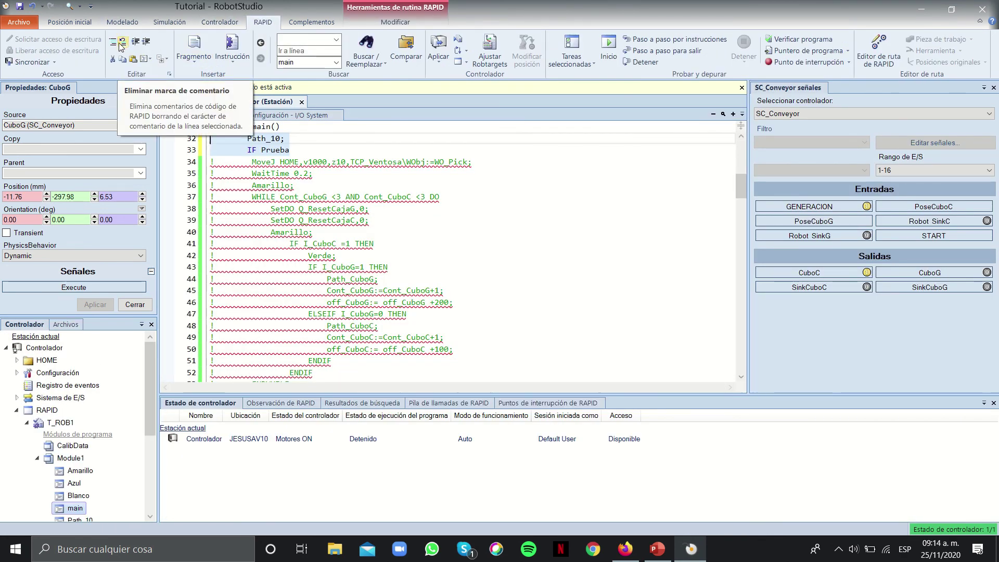
key("BackSpace")
key("BackSpace")
Uncomment the original code of the main procedure down to its last ENDIF and apply all RAPID changes to the controller
left_click_drag(249, 138, 276, 220)
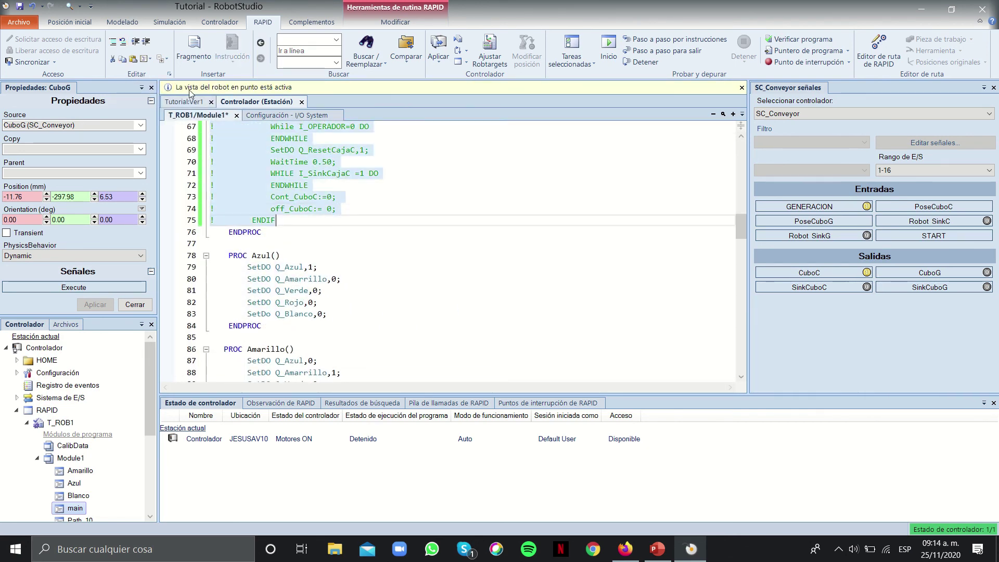
left_click(114, 43)
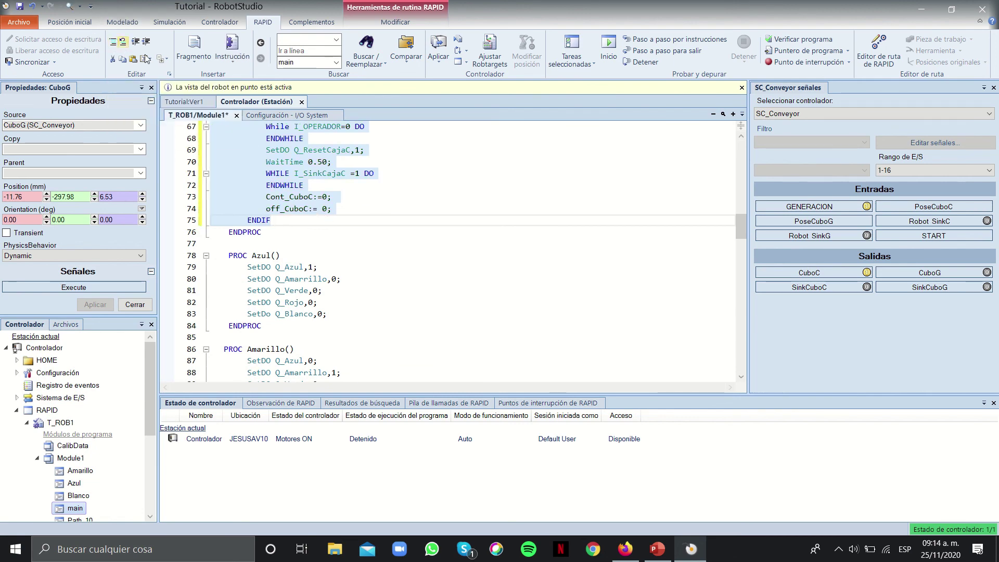
scroll(313, 172, "up", 17)
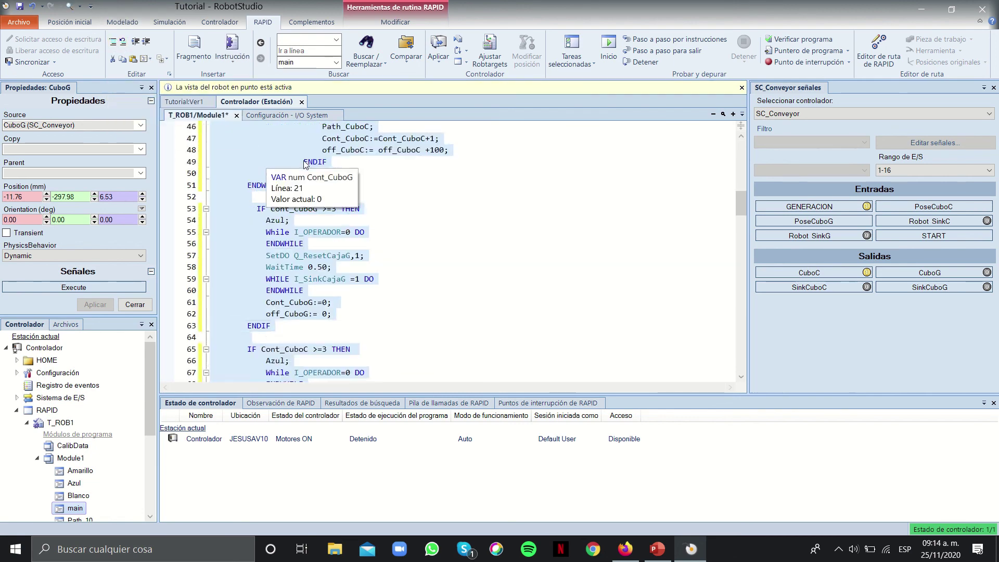
left_click(436, 63)
left_click(458, 72)
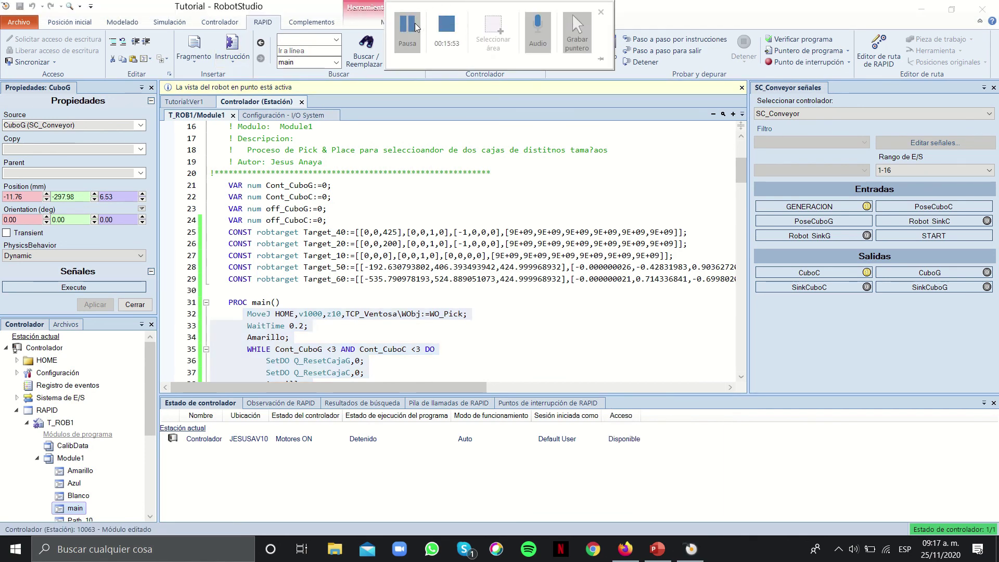
left_click(419, 27)
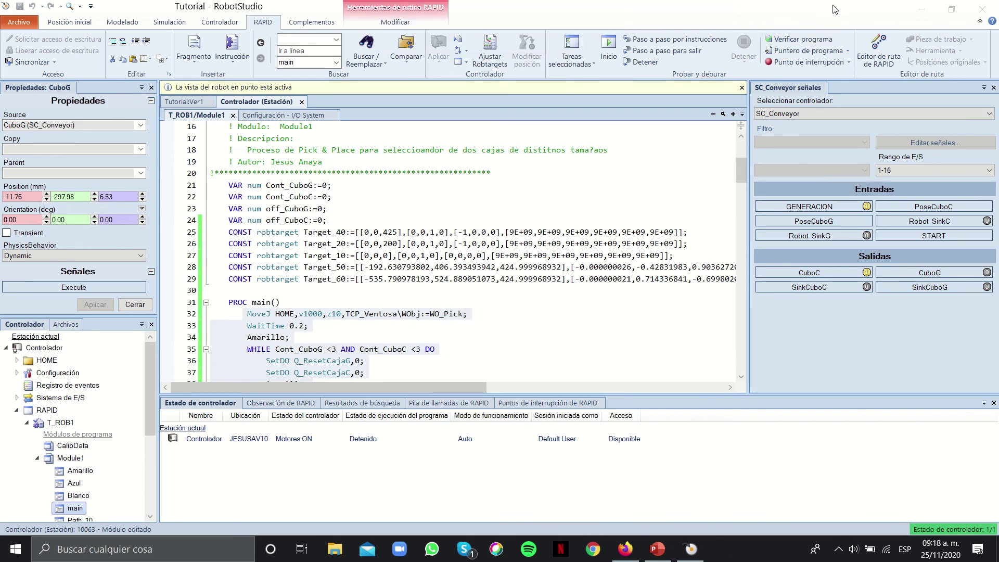
Try deleting the robtarget declarations Target_40 through Target_60 above the main procedure, and undo the deletion
scroll(331, 294, "up", 5)
scroll(331, 294, "down", 5)
left_click_drag(210, 233, 733, 291)
key("Delete")
key("BackSpace")
left_click(447, 63)
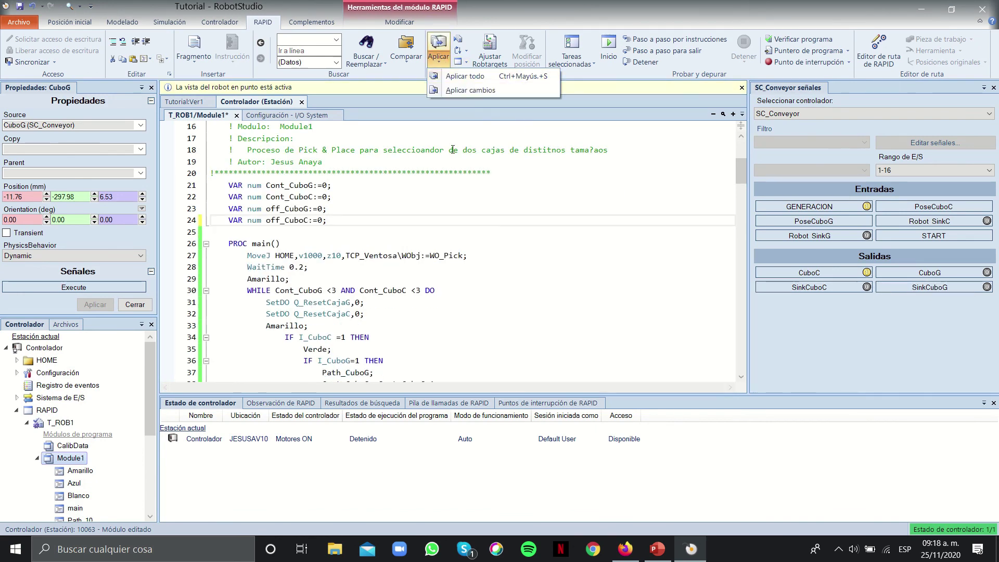
key("Return")
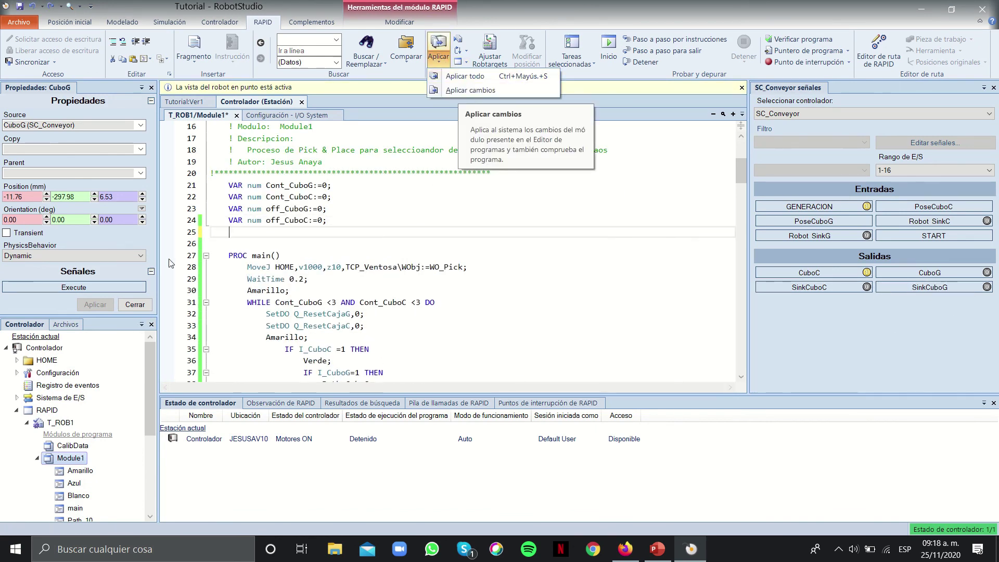
key("ctrl+z")
key("ctrl+z")
key("ctrl+z")
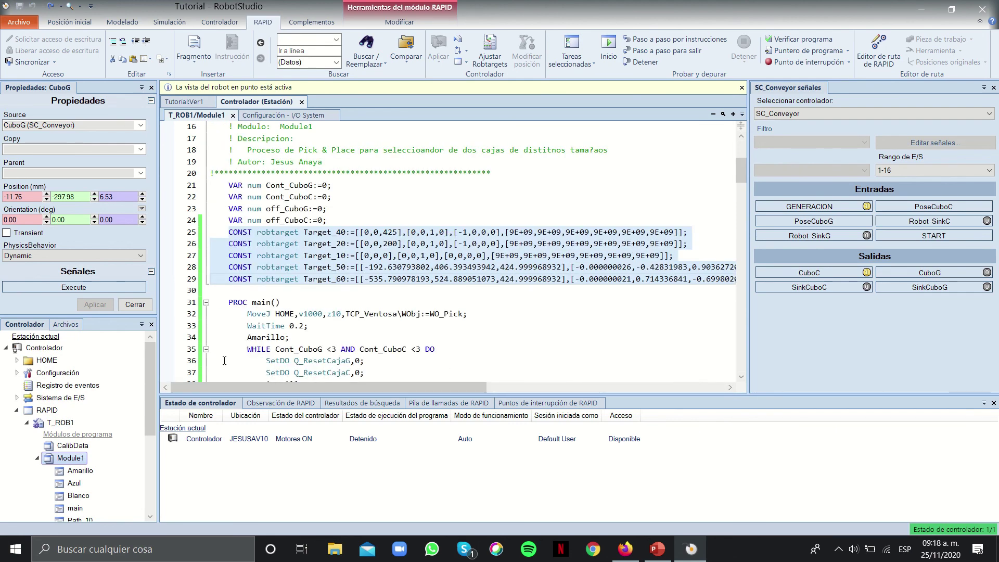
Insert an empty line between the off_CuboC variable and the Target_40 declaration
left_click(364, 177)
scroll(318, 219, "up", 5)
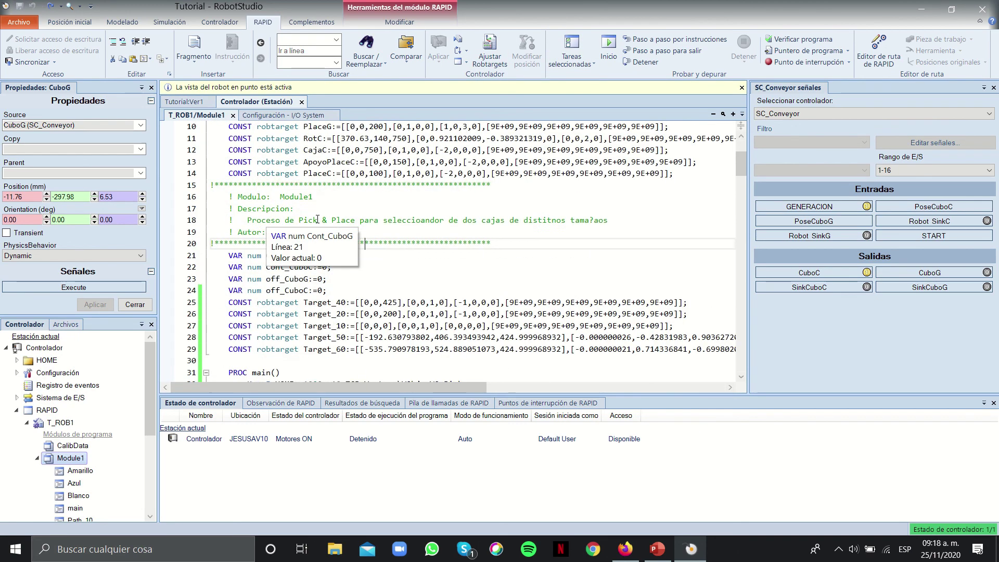
scroll(346, 287, "down", 3)
left_click(346, 286)
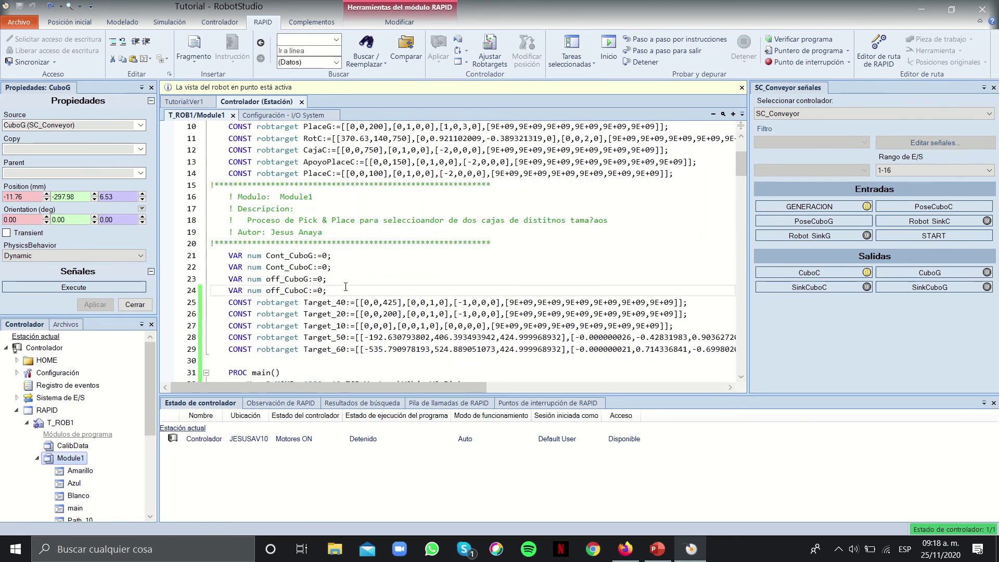
key("Return")
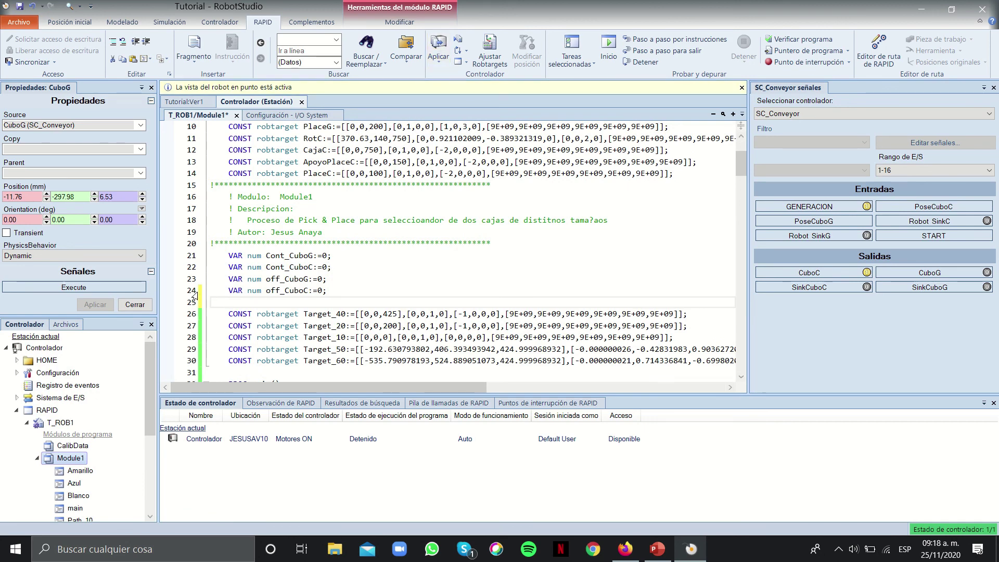
Return to the station's 3D view with the home tools and close the CuboG properties
left_click(177, 101)
scroll(66, 452, "down", 4)
scroll(67, 453, "up", 4)
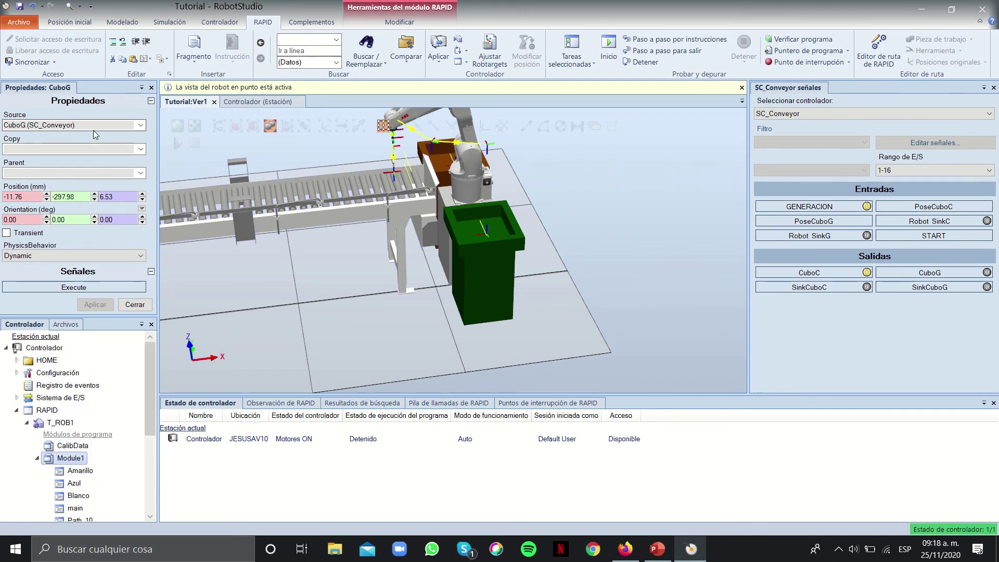
left_click(69, 21)
left_click(151, 87)
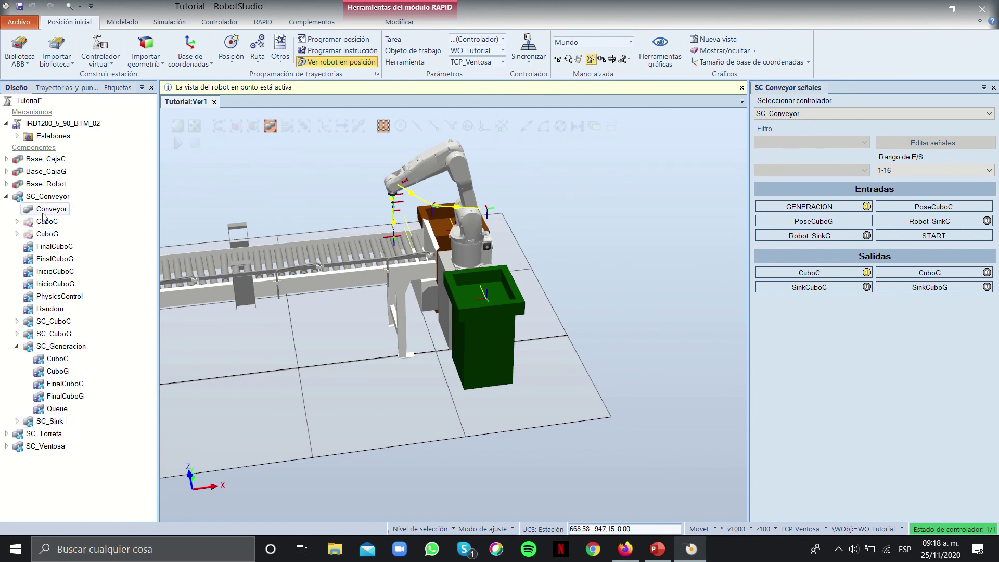
Hide the WO_Tutorial work object and the Path_10 path in the 3D view
left_click(67, 88)
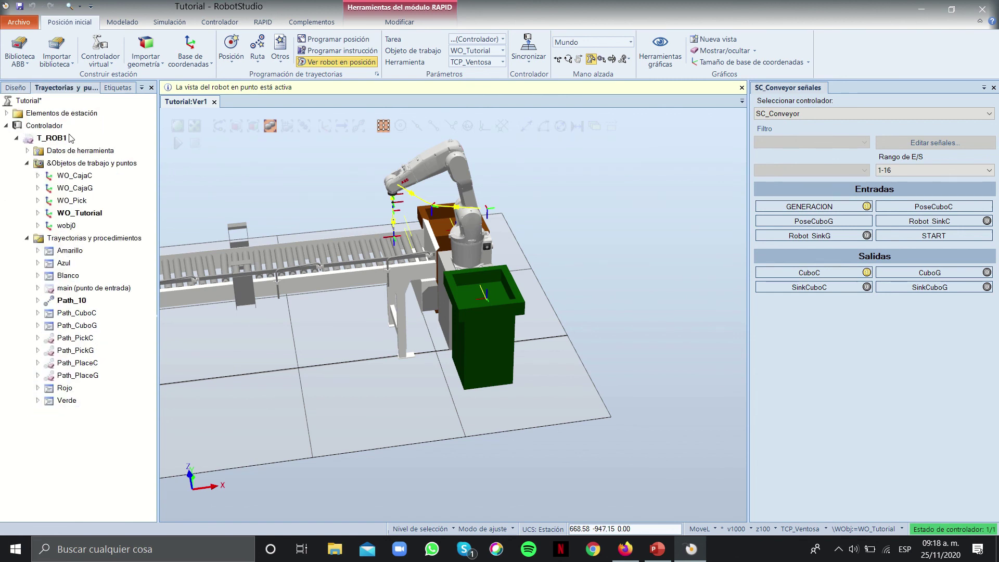
right_click(75, 212)
mouse_move(107, 337)
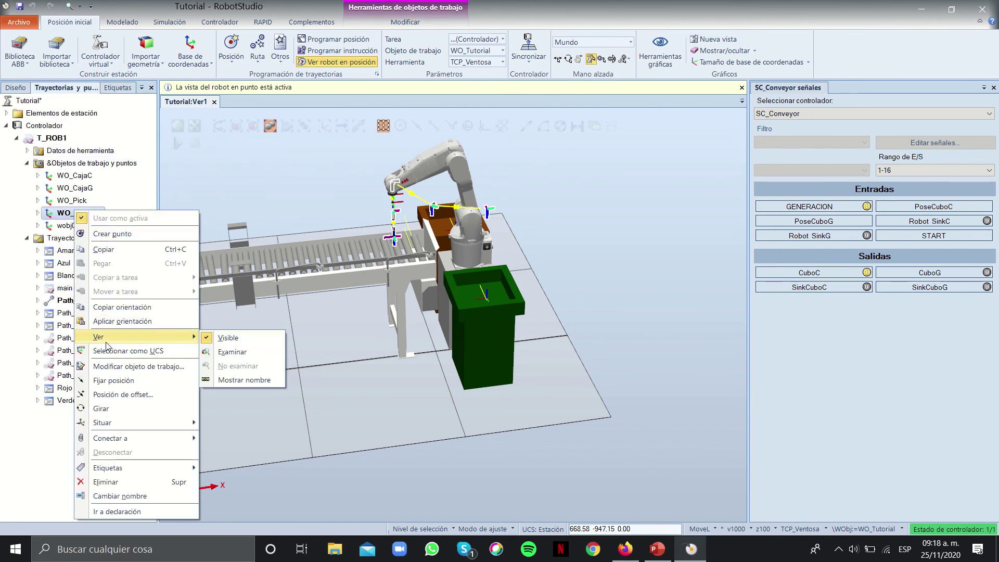
left_click(229, 338)
right_click(64, 300)
mouse_move(156, 351)
left_click(294, 354)
left_click_drag(294, 372, 342, 383, "ctrl+shift")
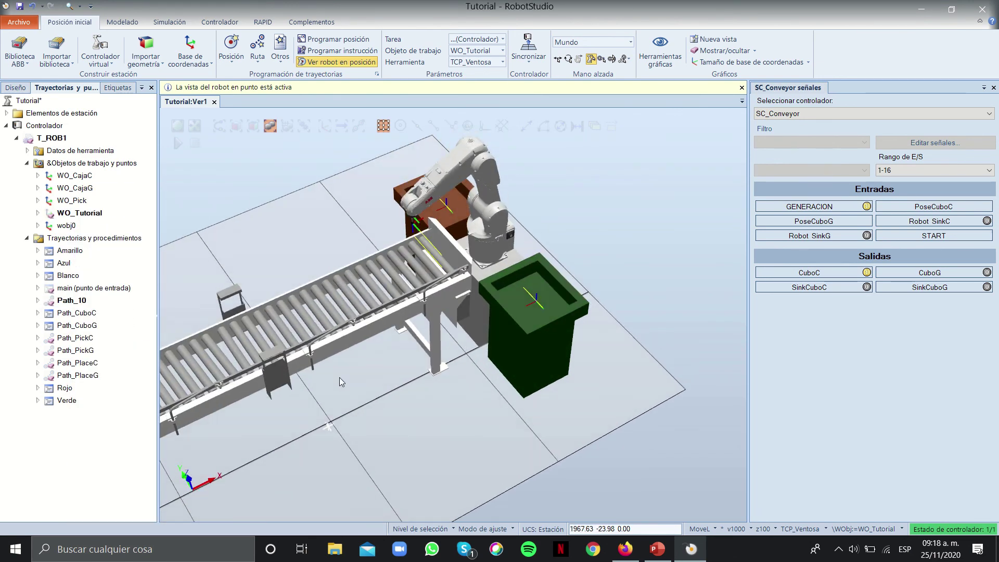
Hide the SC_Sink component inside SC_Conveyor
right_click(534, 299)
key("Escape")
left_click(16, 88)
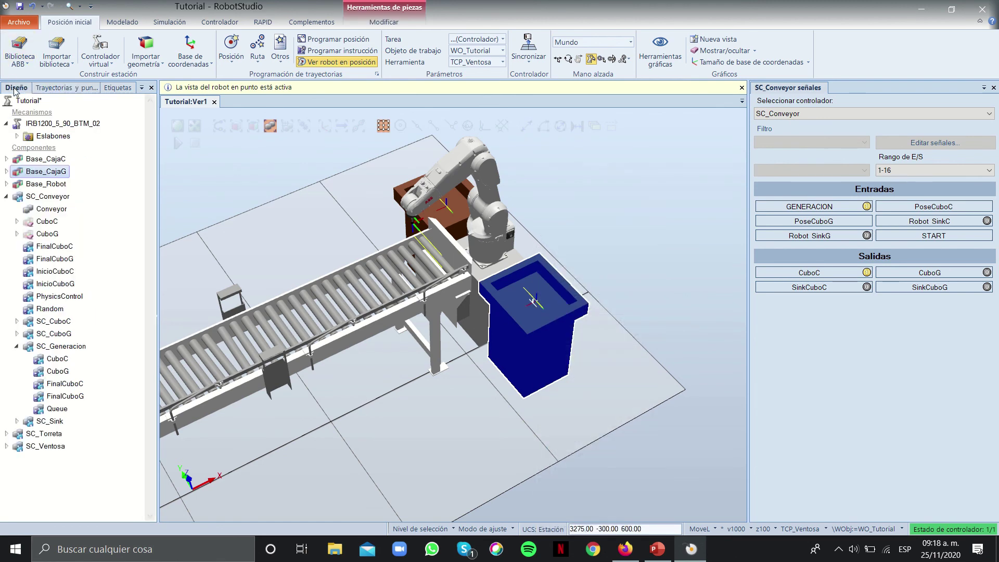
right_click(51, 422)
left_click(112, 213)
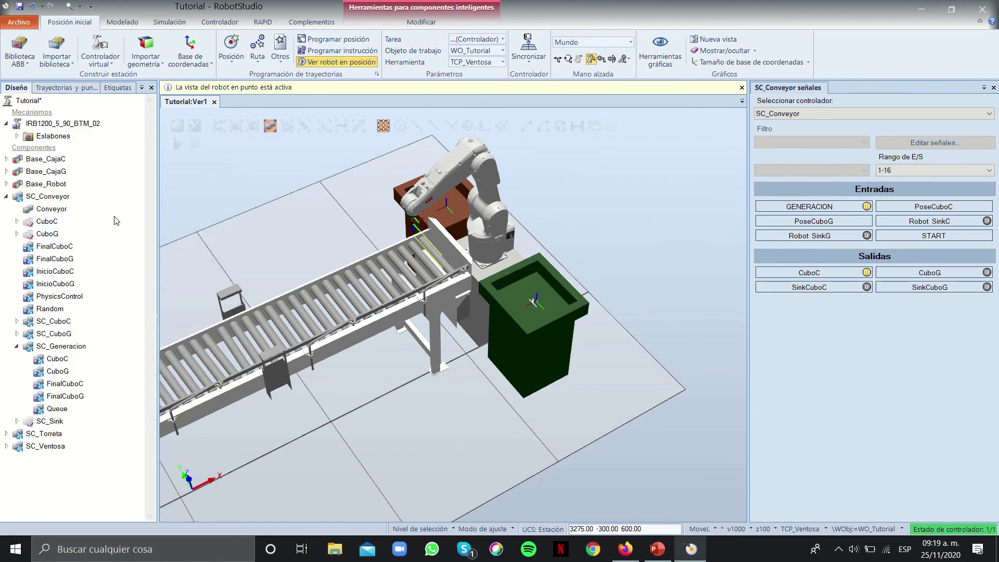
Hide the WO_CajaC, WO_CajaG and WO_Pick work objects together
left_click(66, 88)
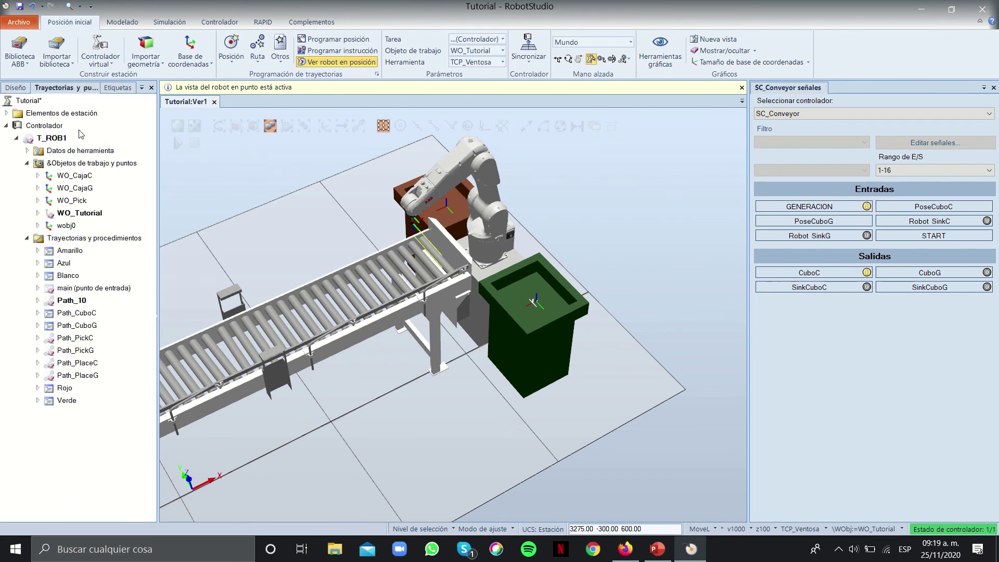
left_click(67, 200)
left_click(77, 177, "shift")
right_click(78, 179)
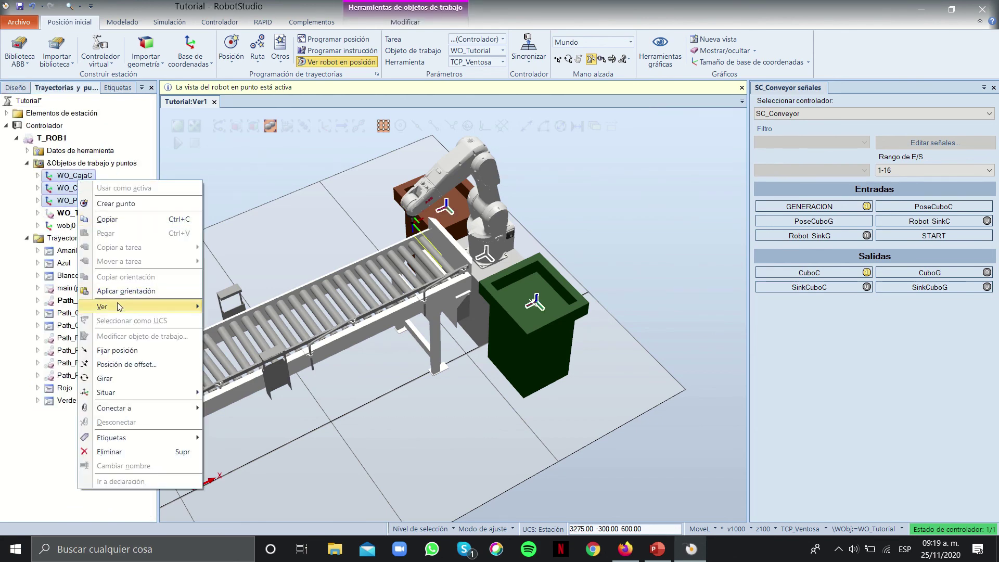
left_click(224, 308)
Try hiding the Indicador part of SC_Ventosa at the robot's suction tool
left_click_drag(338, 219, 383, 200, "ctrl+shift")
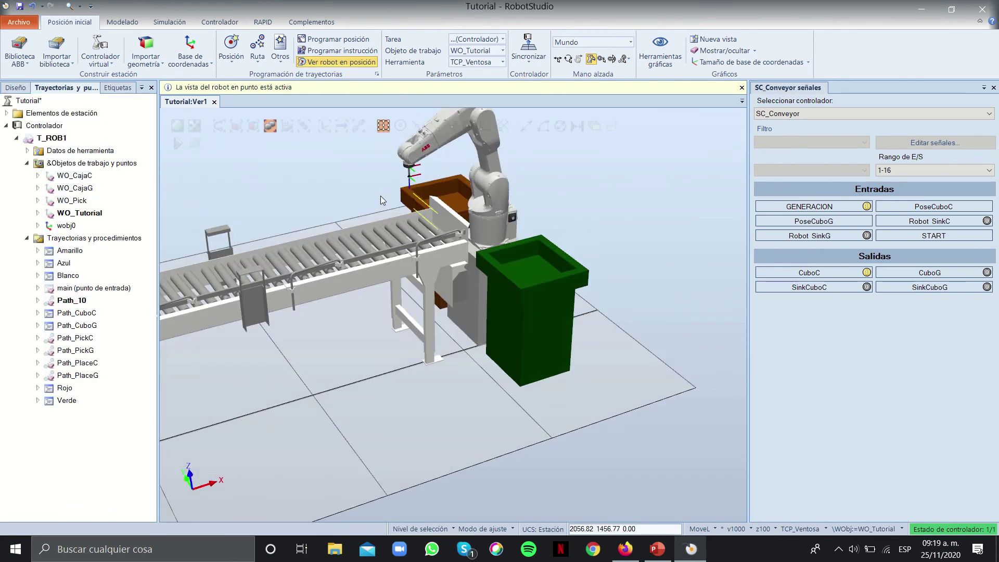
right_click(413, 183)
scroll(437, 173, "up", 3)
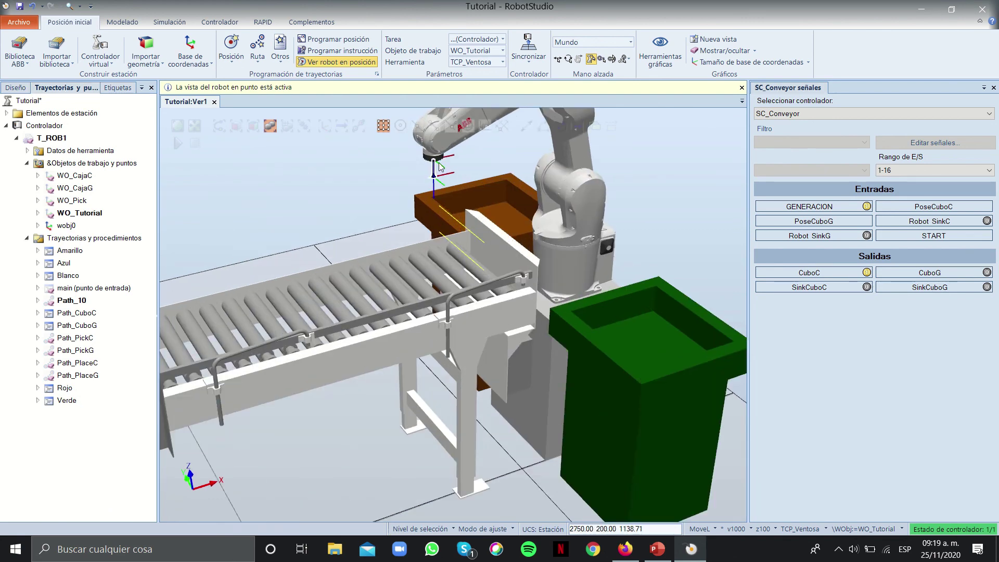
scroll(401, 186, "up", 2)
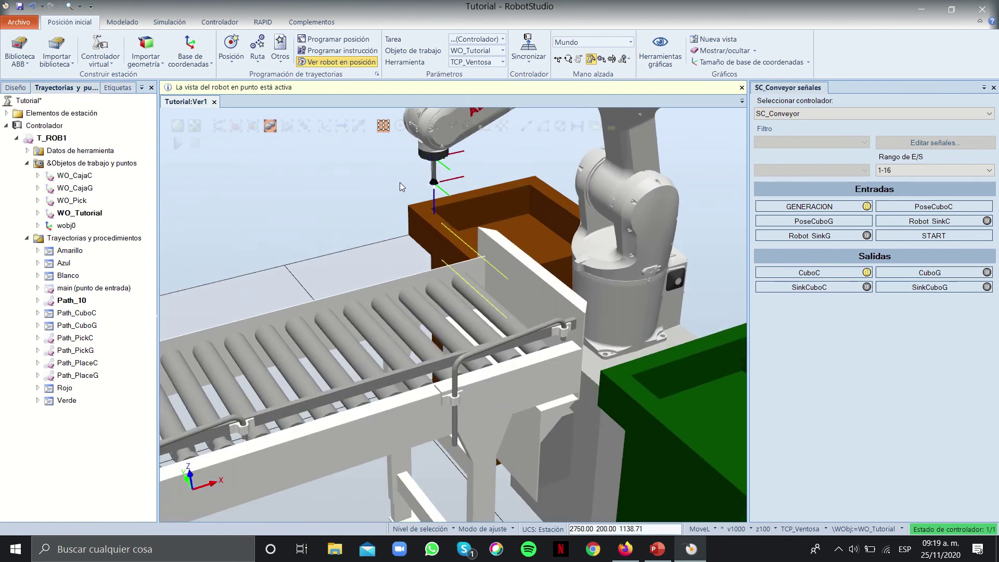
left_click(17, 88)
right_click(50, 469)
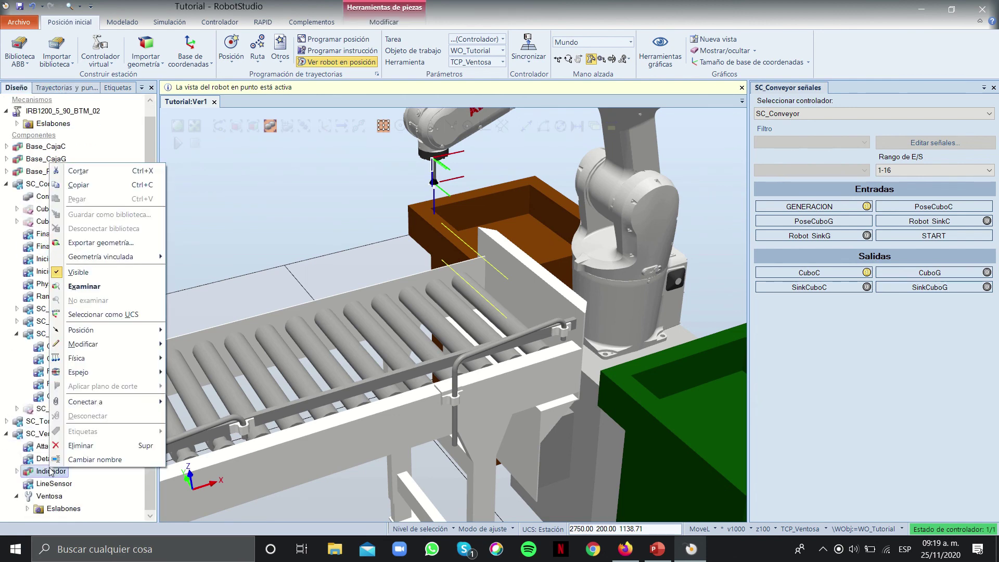
left_click(86, 271)
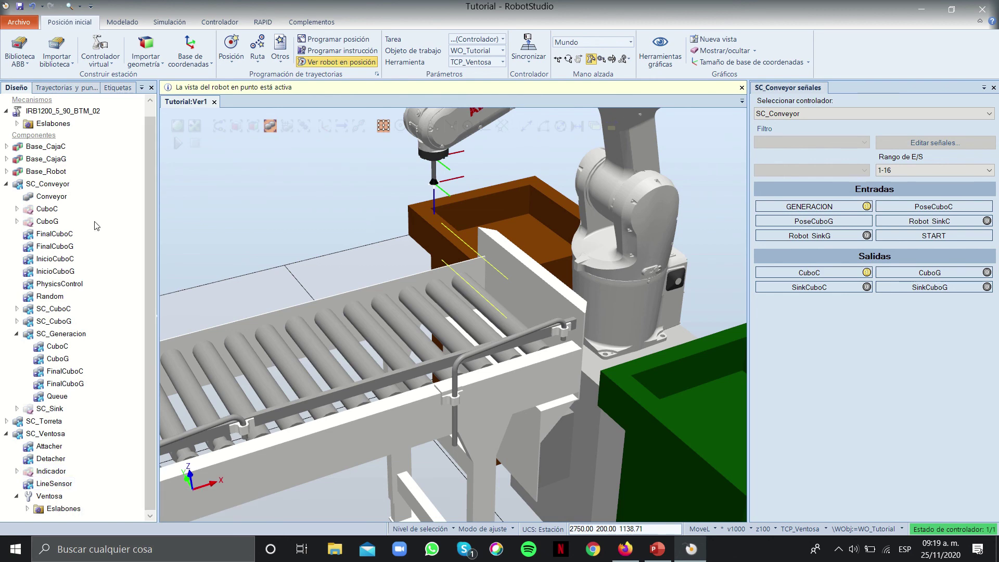
scroll(440, 200, "up", 3)
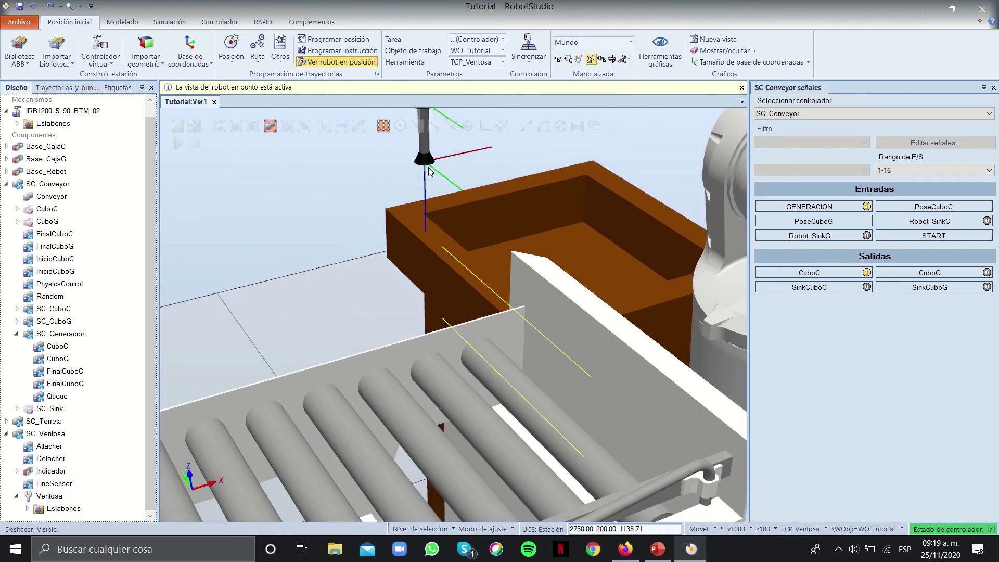
Show the WO_Tutorial work object in the 3D view, and hide it again
left_click_drag(323, 225, 422, 360, "ctrl")
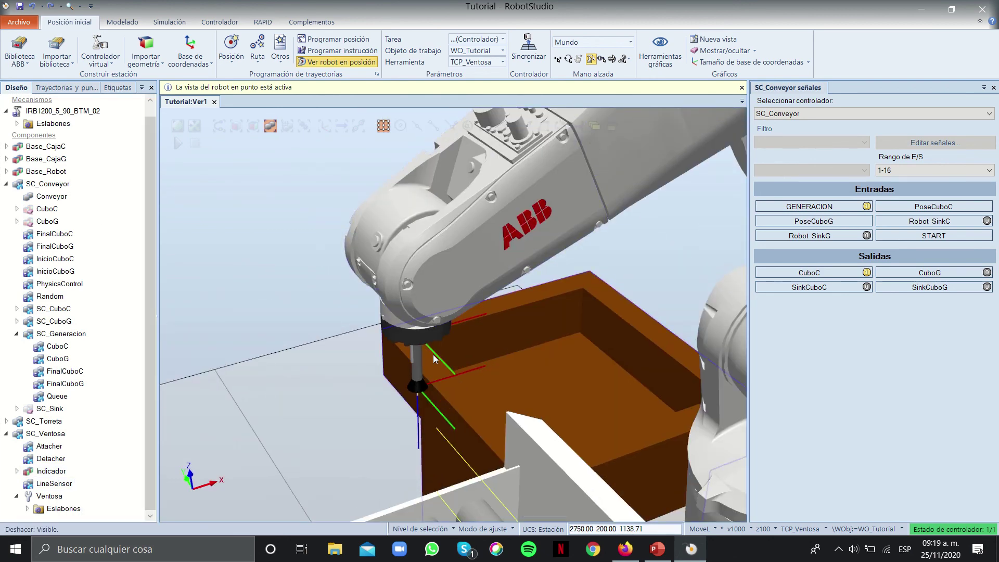
left_click(435, 355)
scroll(319, 357, "down", 10)
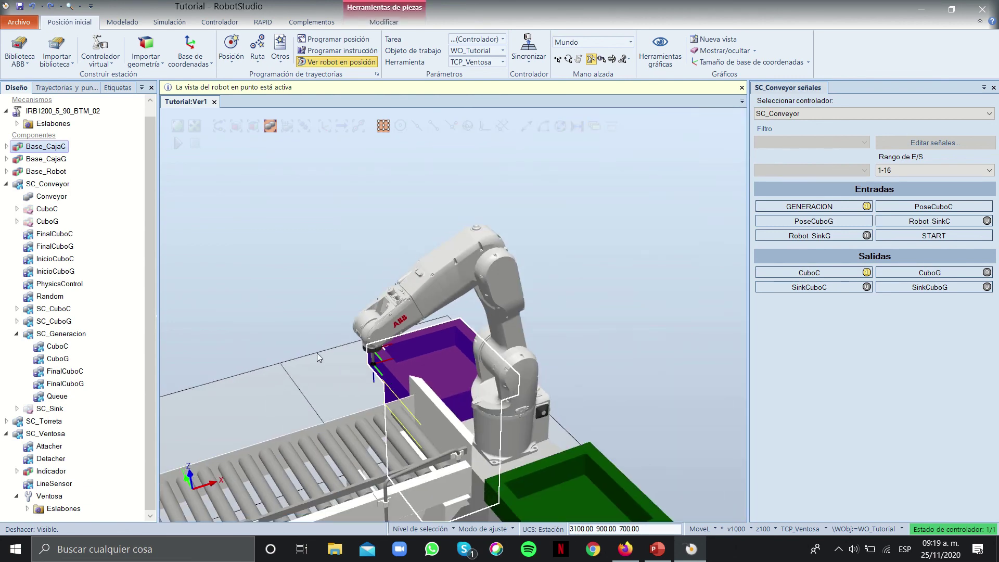
left_click(283, 370)
left_click_drag(284, 370, 398, 257, "ctrl")
left_click(50, 89)
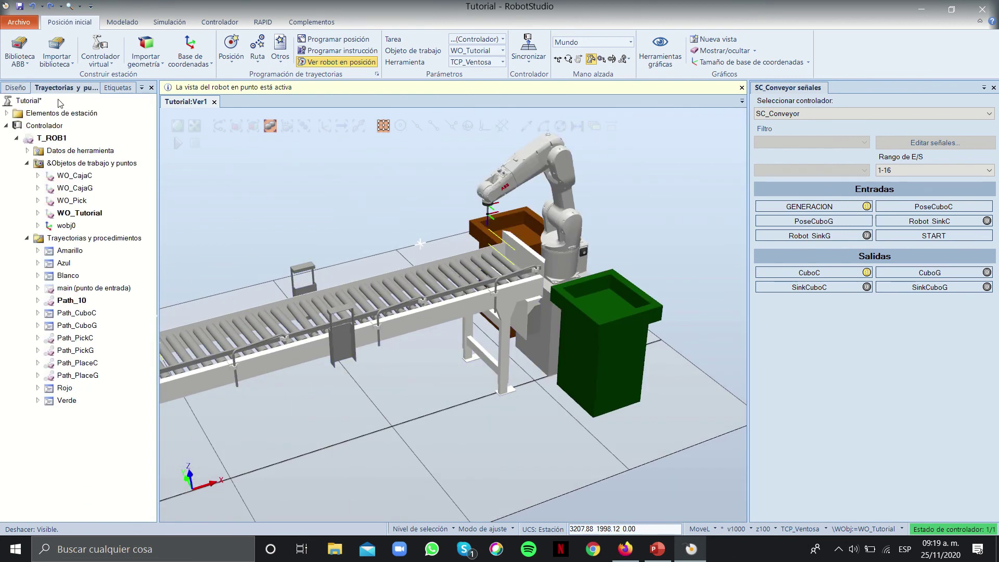
right_click(88, 215)
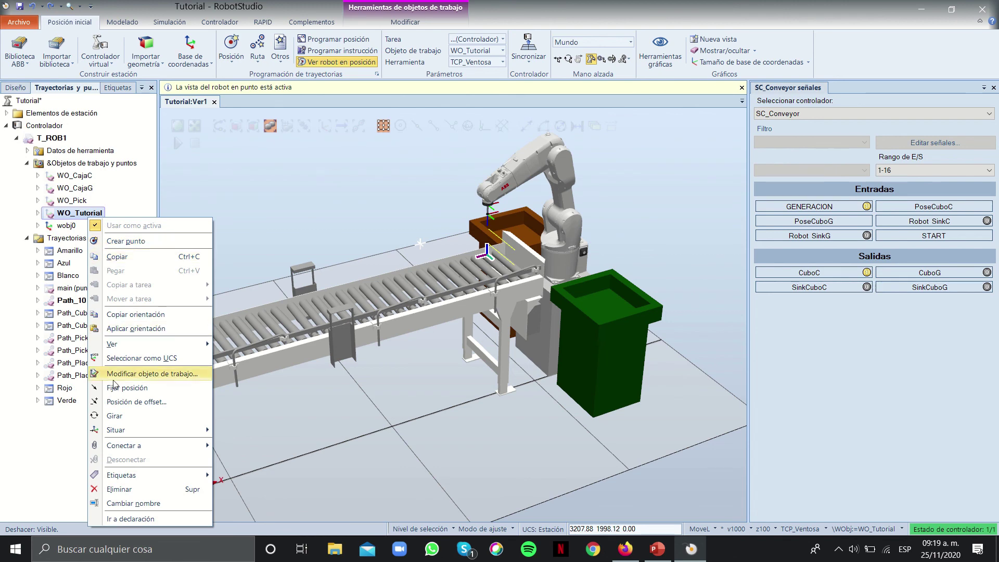
left_click(249, 350)
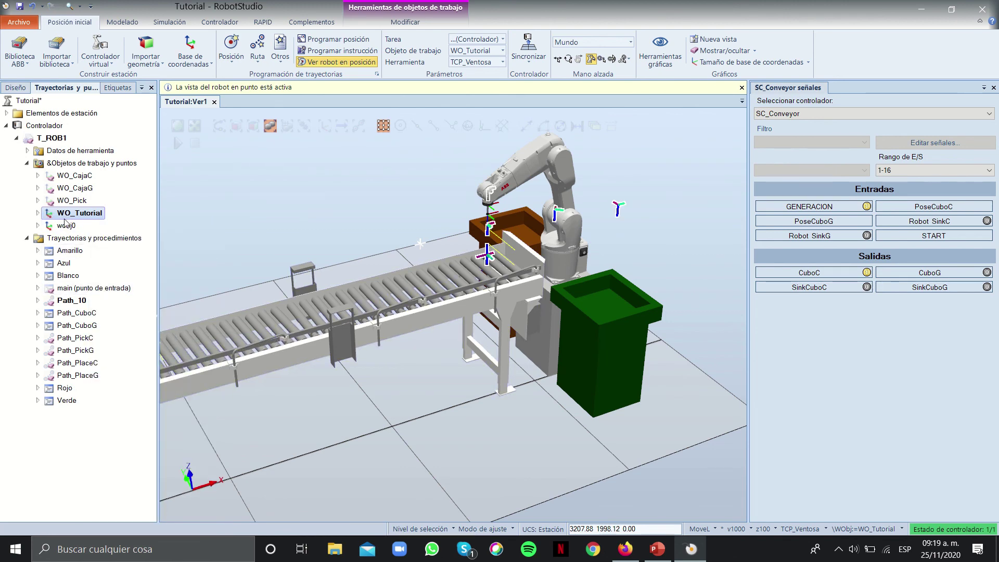
right_click(74, 216)
mouse_move(131, 342)
left_click(249, 350)
Hide the wobj0 work object and the coordinate frames at the robot's suction tool
right_click(63, 225)
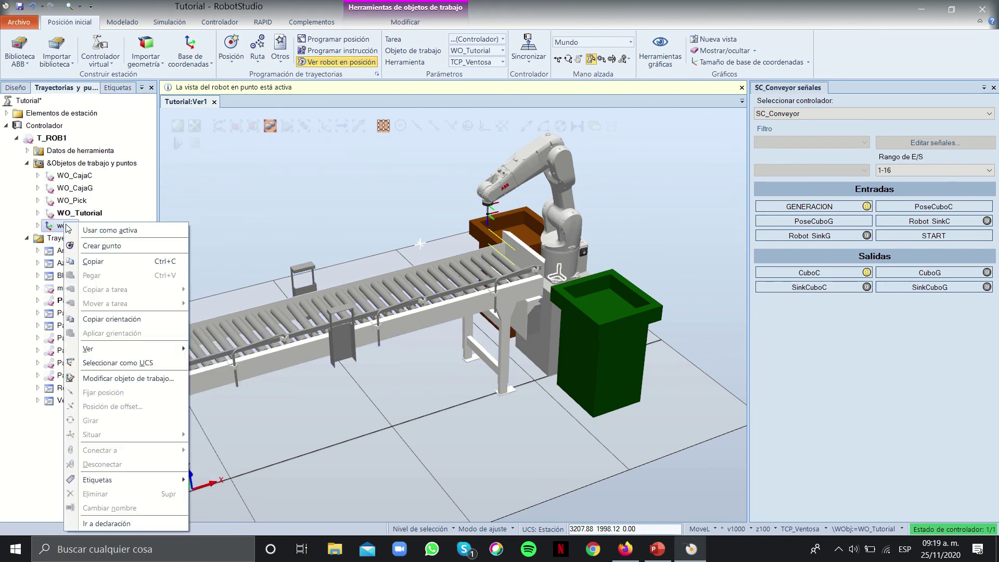
left_click(249, 350)
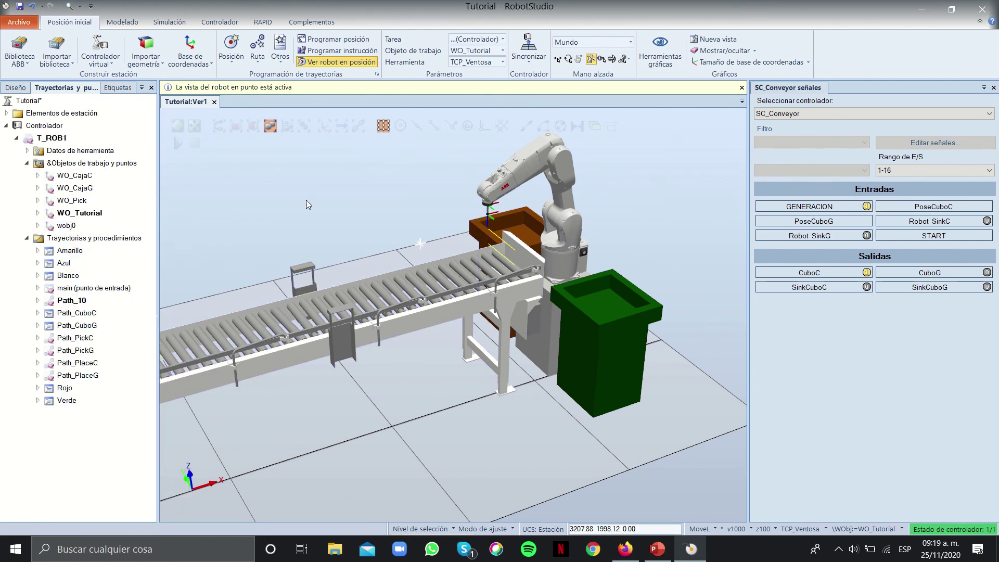
scroll(219, 212, "up", 2)
scroll(492, 243, "up", 3)
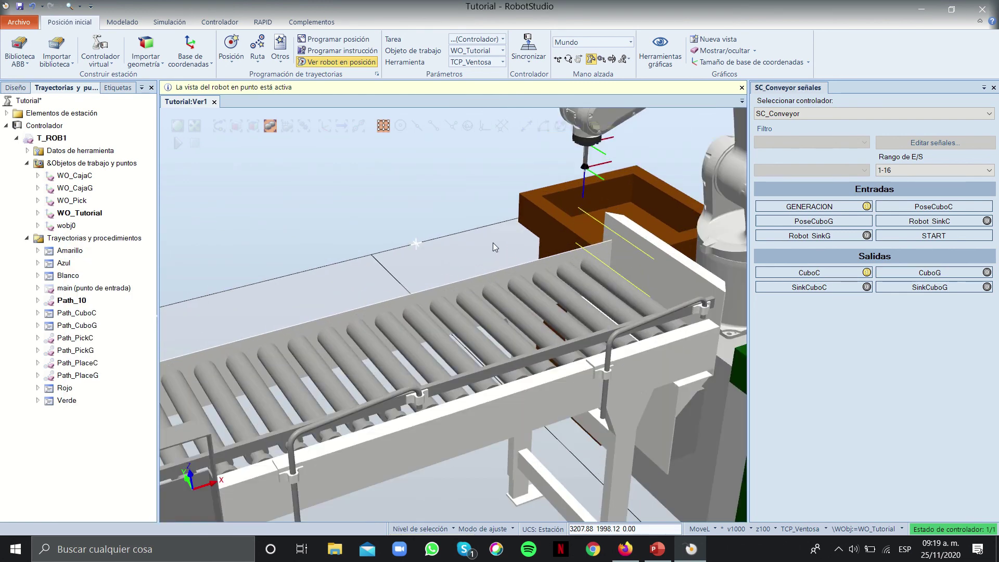
left_click(16, 87)
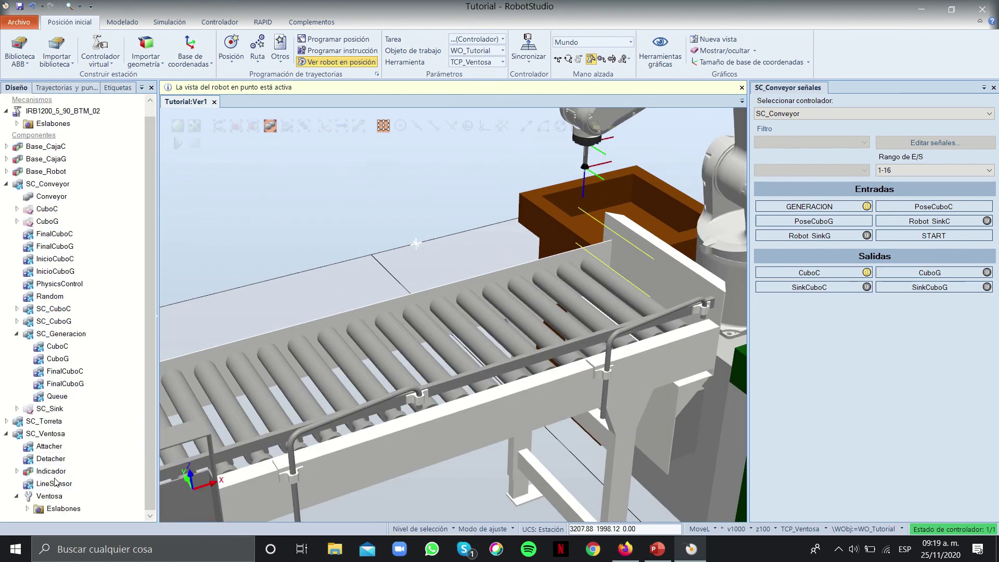
scroll(431, 276, "down", 2)
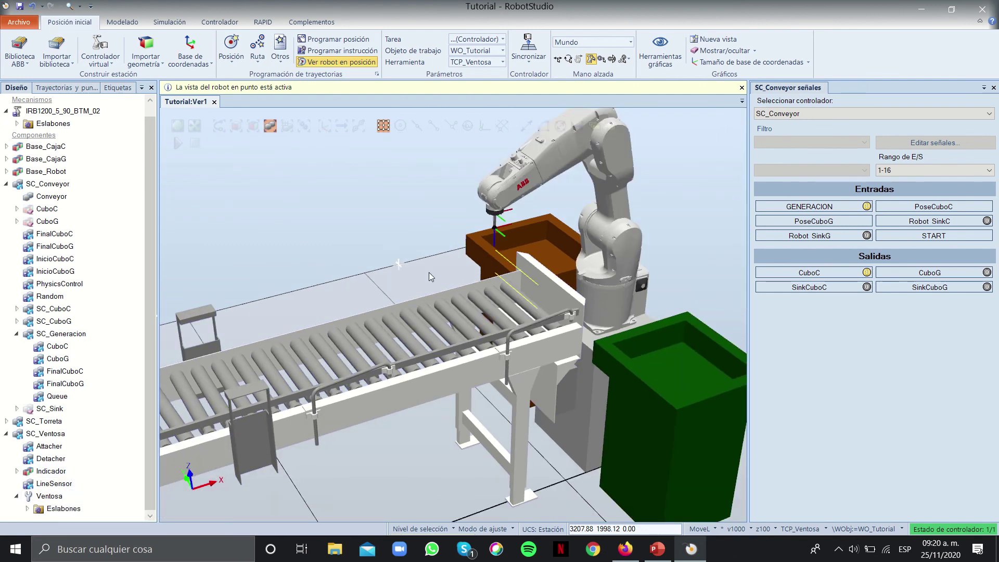
scroll(373, 207, "up", 2)
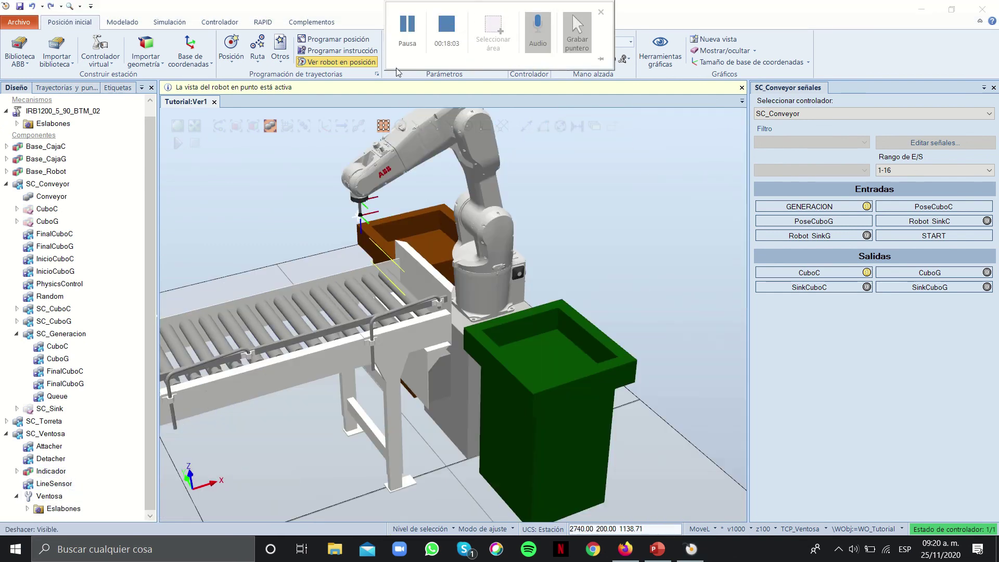
right_click(347, 197)
left_click(344, 244)
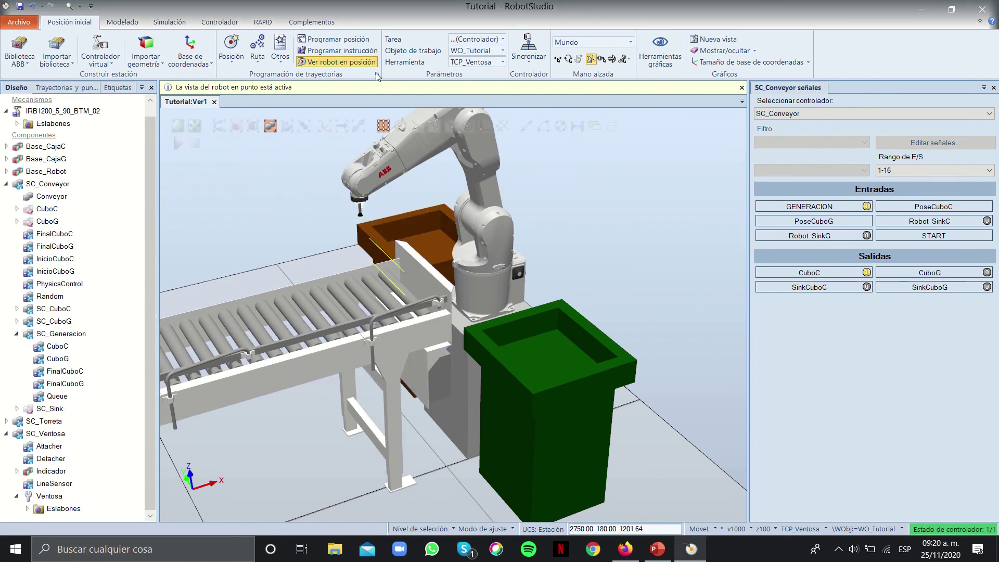
mouse_move(447, 18)
scroll(266, 238, "down", 2)
left_click(270, 313)
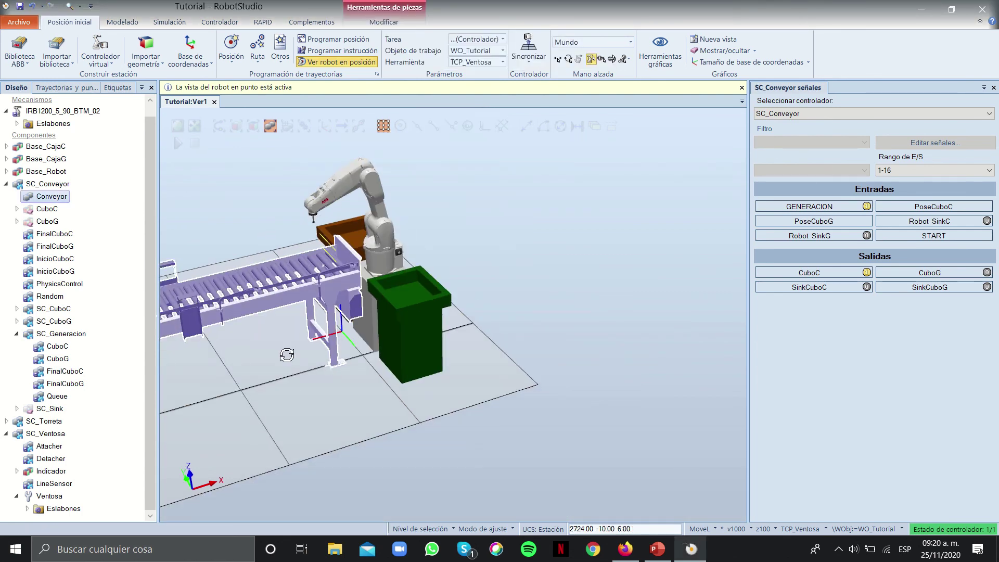
scroll(281, 347, "down", 4)
left_click(245, 356)
scroll(275, 347, "up", 4)
left_click_drag(323, 330, 370, 337, "ctrl+shift")
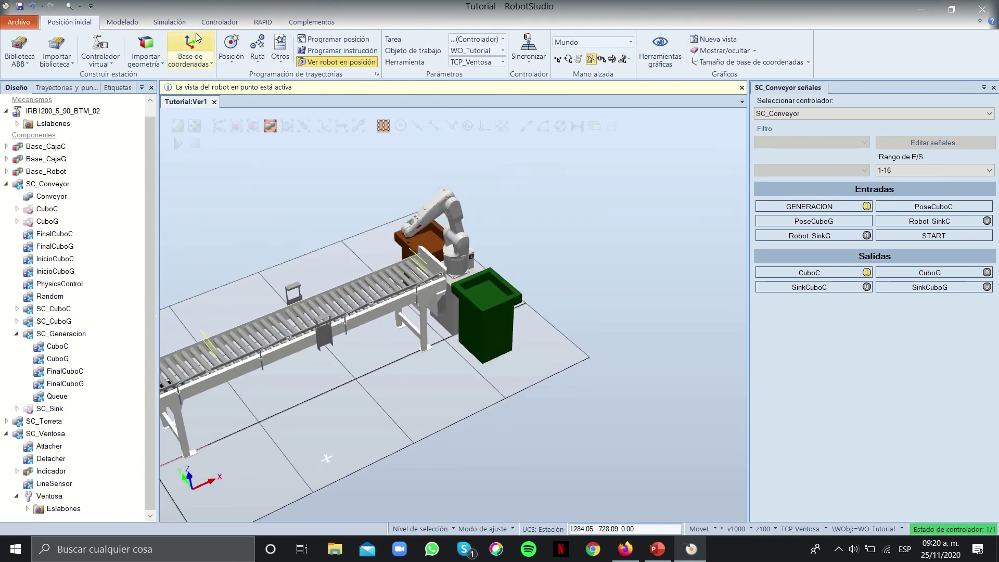
left_click(169, 21)
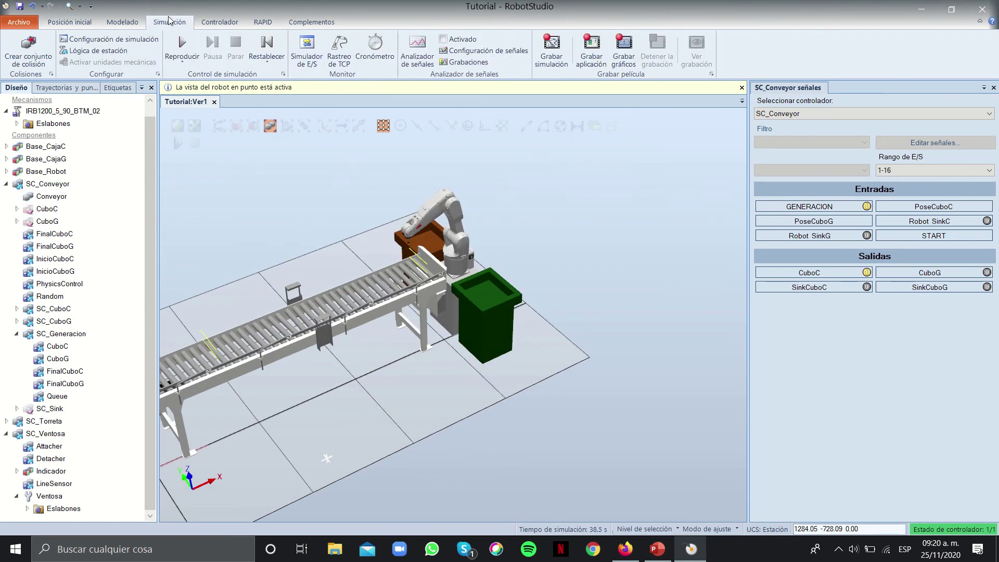
left_click(123, 21)
left_click(83, 25)
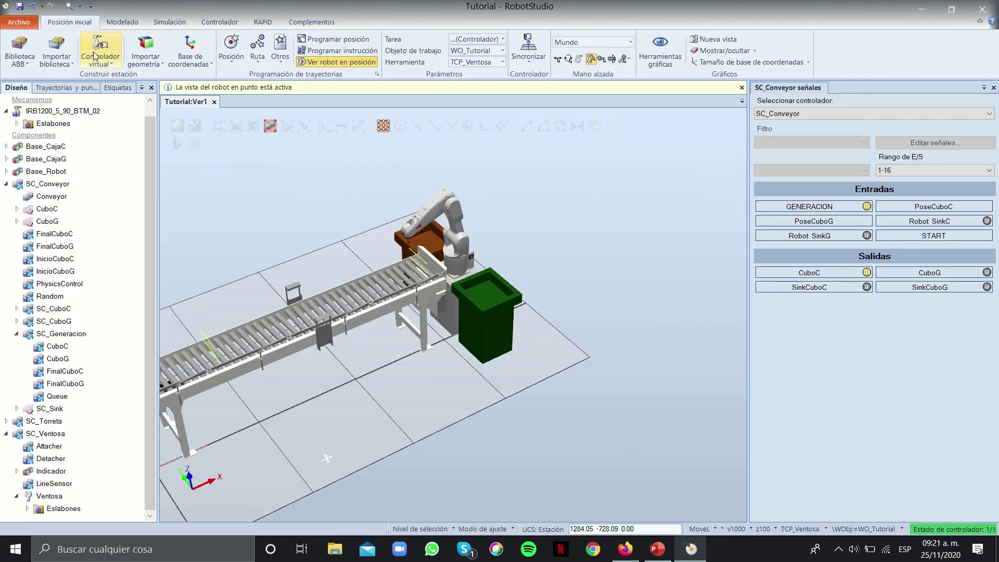
left_click(119, 26)
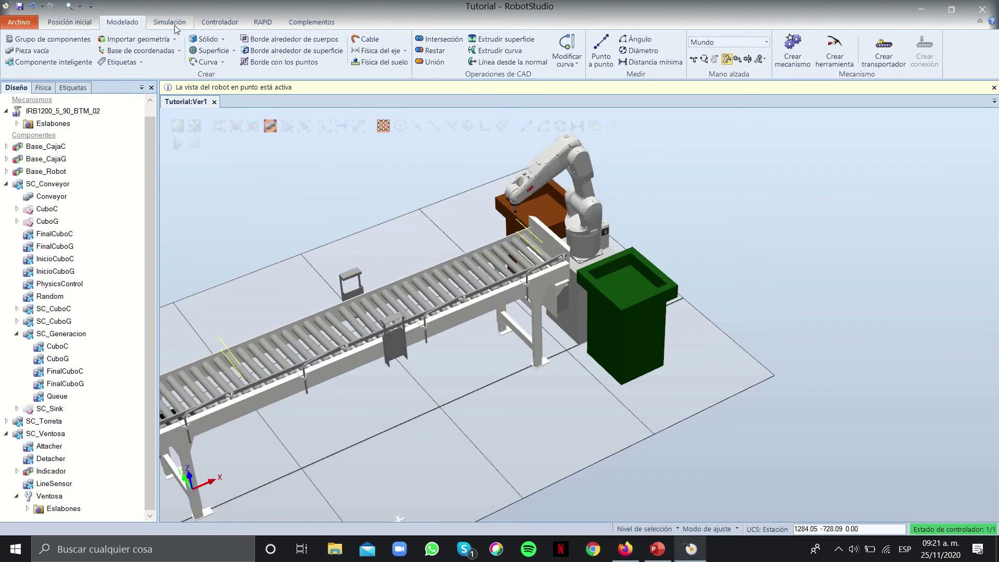
Open the station logic in its design view and place the Controlador block beside SC_Conveyor
left_click(153, 23)
left_click(112, 52)
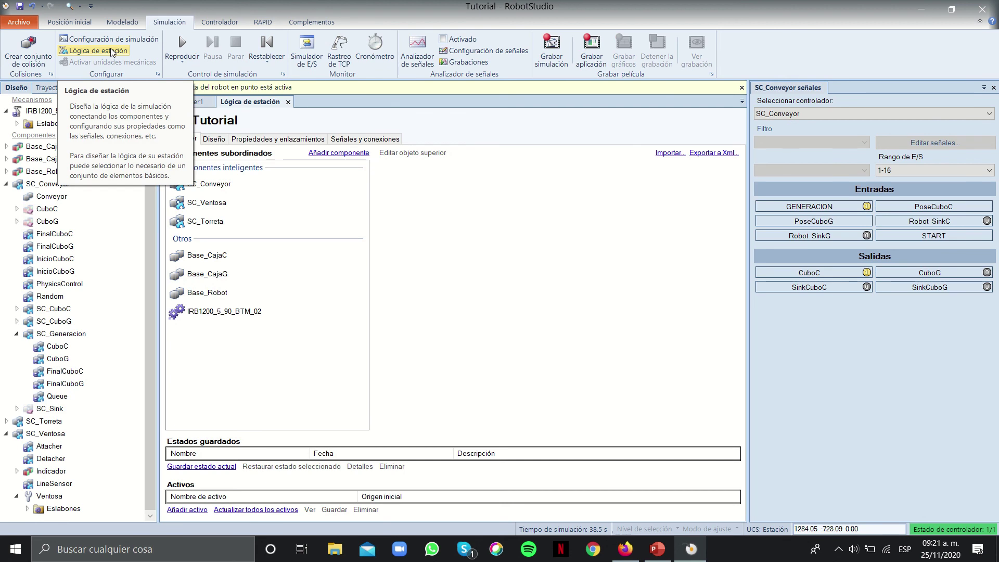
left_click(213, 139)
left_click_drag(603, 192, 498, 196)
Add the signals Q_Azul, Q_Rojo, Q_Verde, Q_Amarrillo, Q_Blanco and Q_Ventosa to the Controlador block
left_click(565, 208)
left_click(582, 238)
left_click(567, 209)
left_click(574, 230)
left_click(572, 209)
left_click(578, 219)
left_click(577, 208)
left_click(578, 219)
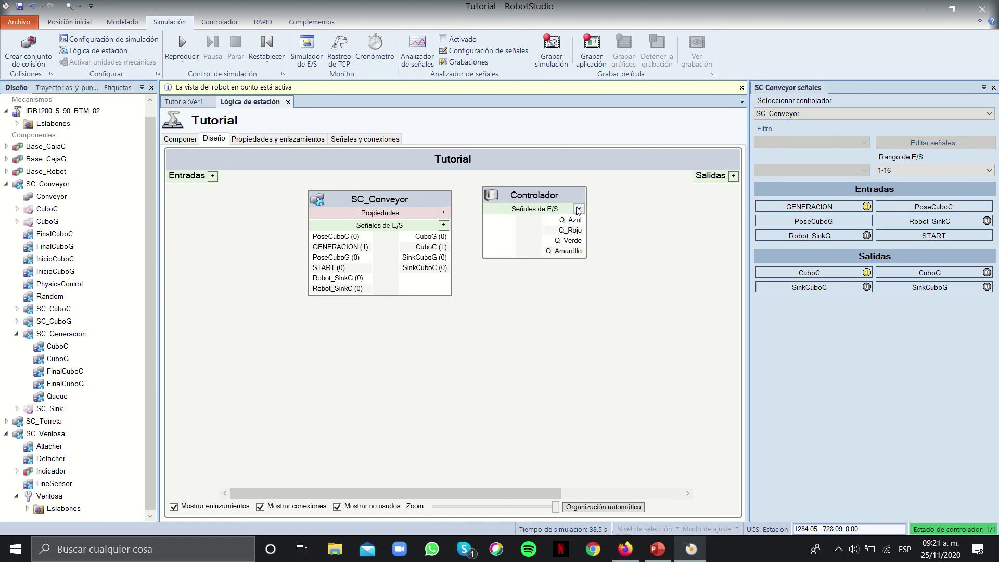
left_click(578, 209)
left_click(578, 219)
left_click(577, 209)
left_click(578, 219)
Add Q_ResetCajaC and Q_ResetCajaG to the Controlador block and connect them to SC_Conveyor's Robot_SinkC and Robot_SinkG inputs
left_click(578, 209)
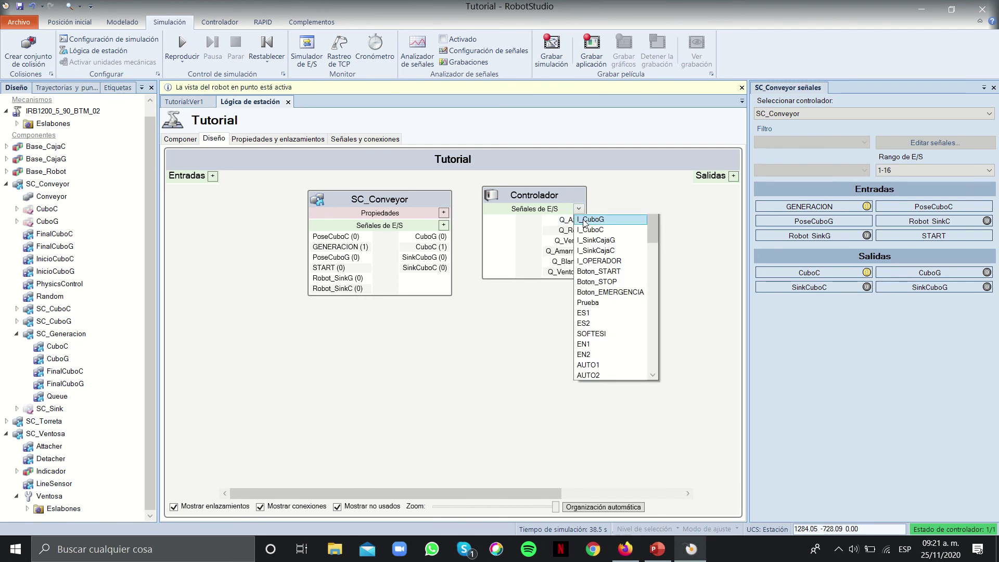
left_click(585, 221)
left_click(586, 209)
left_click(588, 219)
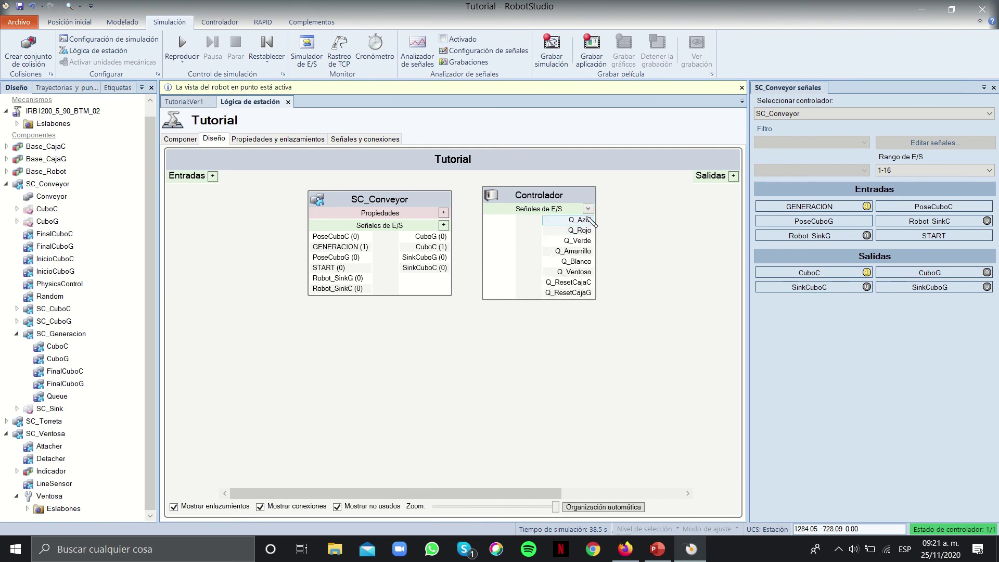
left_click_drag(598, 293, 310, 279)
left_click_drag(600, 283, 313, 288)
Add I_CuboG and I_CuboC to the Controlador block and connect SC_Conveyor's CuboG and CuboC outputs to them
left_click(588, 210)
left_click(604, 223)
left_click(590, 209)
left_click(605, 225)
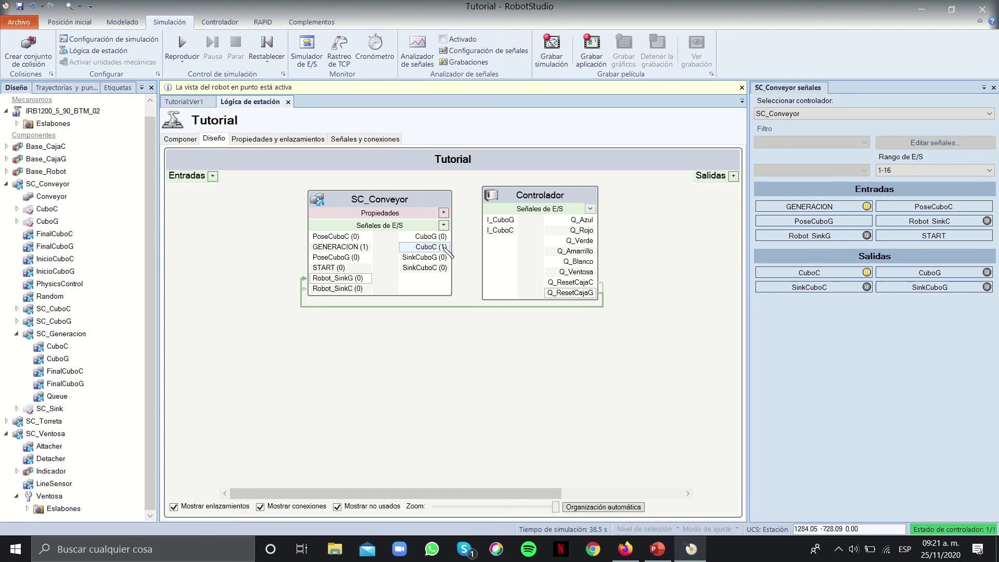
left_click_drag(447, 237, 497, 220)
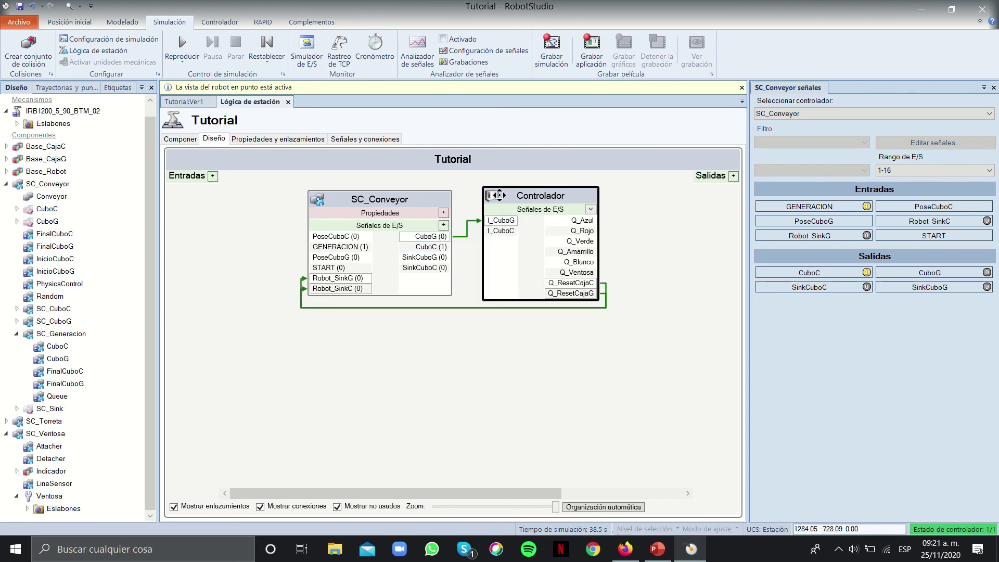
left_click_drag(451, 249, 505, 211)
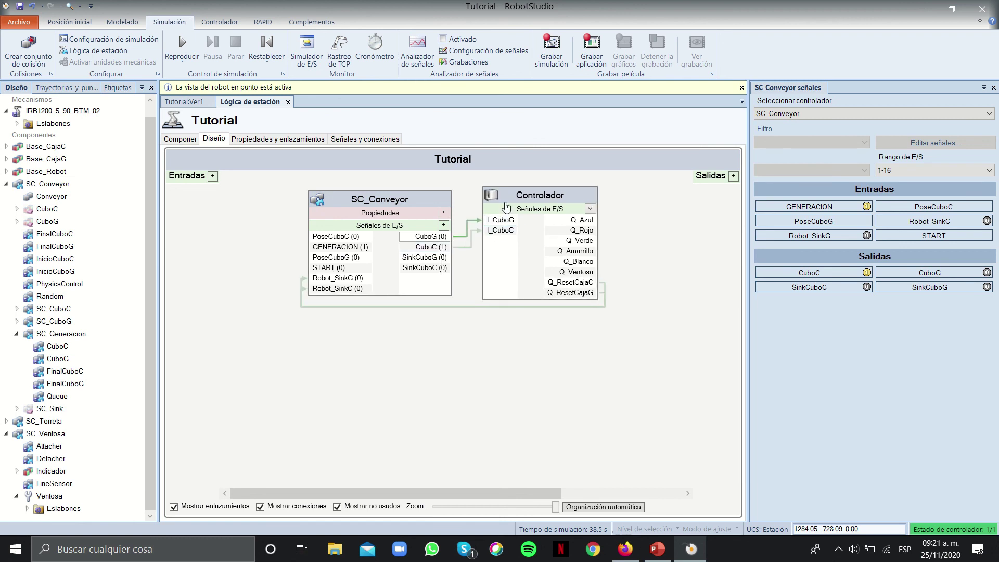
Add I_SinkCajaG and I_SinkCajaC to Controlador and connect SC_Conveyor's SinkCuboG and SinkCuboC outputs to them, deleting the misrouted connection at I_SinkCajaG
left_click(591, 209)
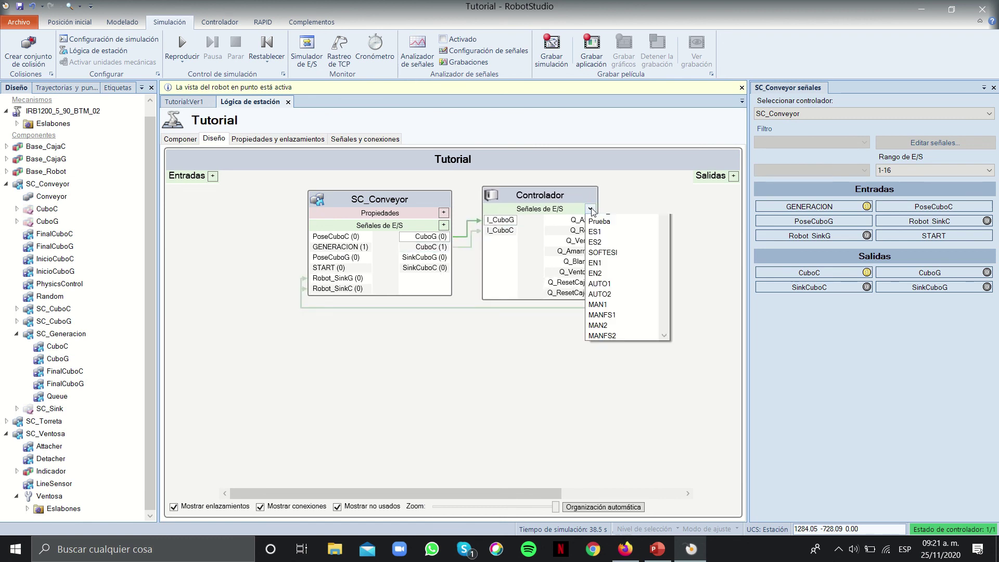
left_click(599, 216)
left_click(602, 209)
left_click(573, 219)
left_click_drag(433, 261, 504, 241)
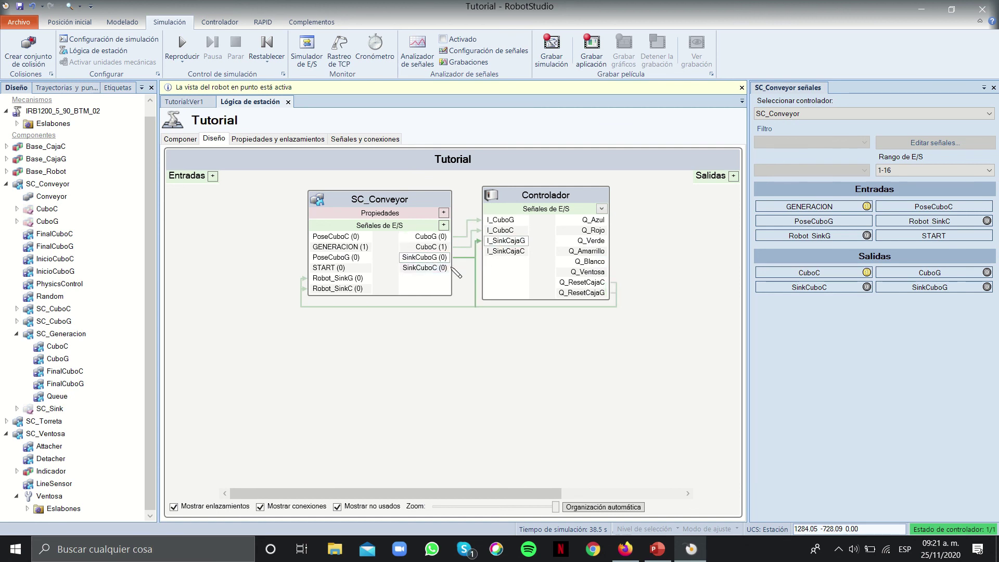
right_click(475, 266)
left_click(514, 304)
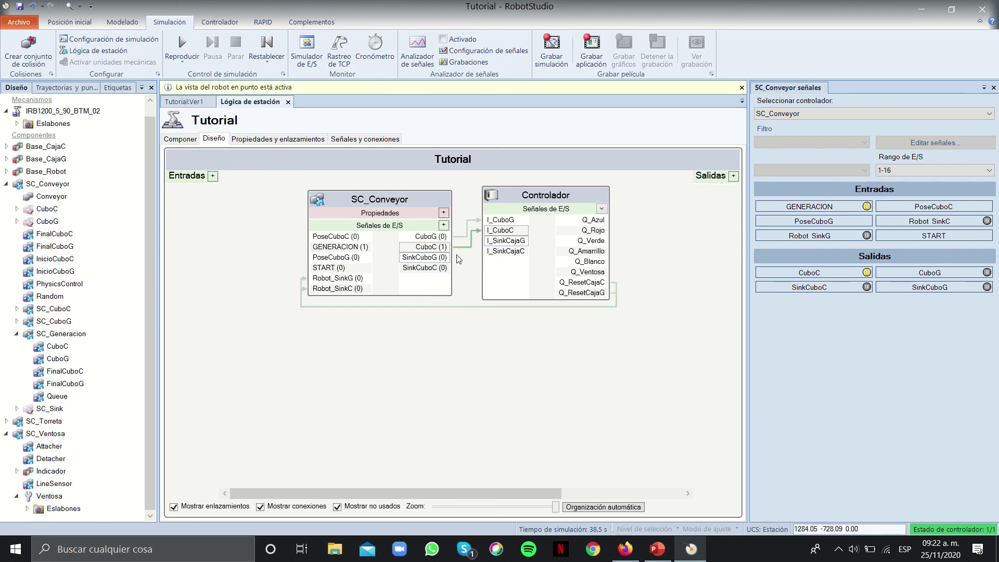
left_click(519, 199)
left_click_drag(444, 270, 492, 255)
left_click(549, 194)
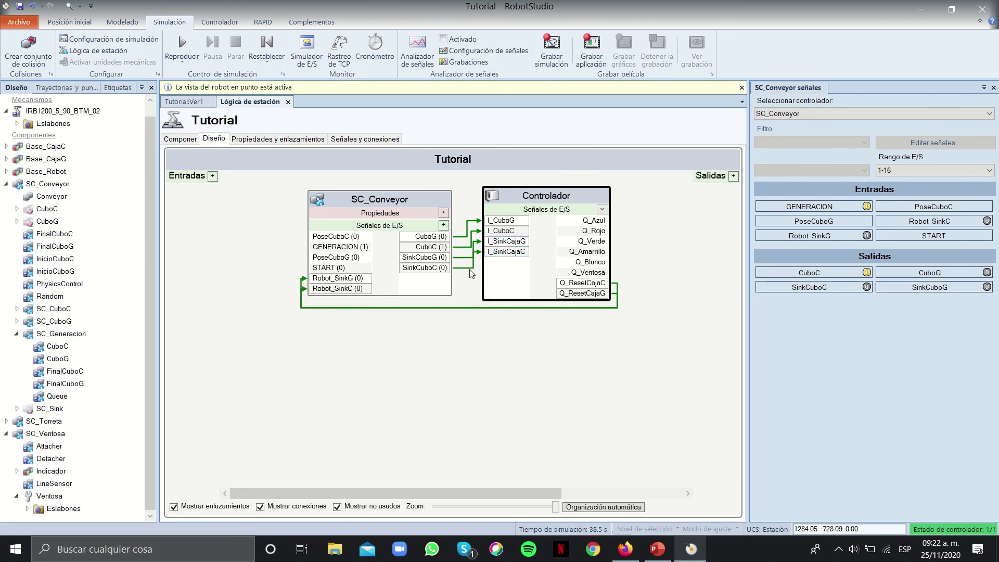
Add I_OPERADOR to the Controlador block and connect a new station digital input named OPERADOR to it
left_click(602, 210)
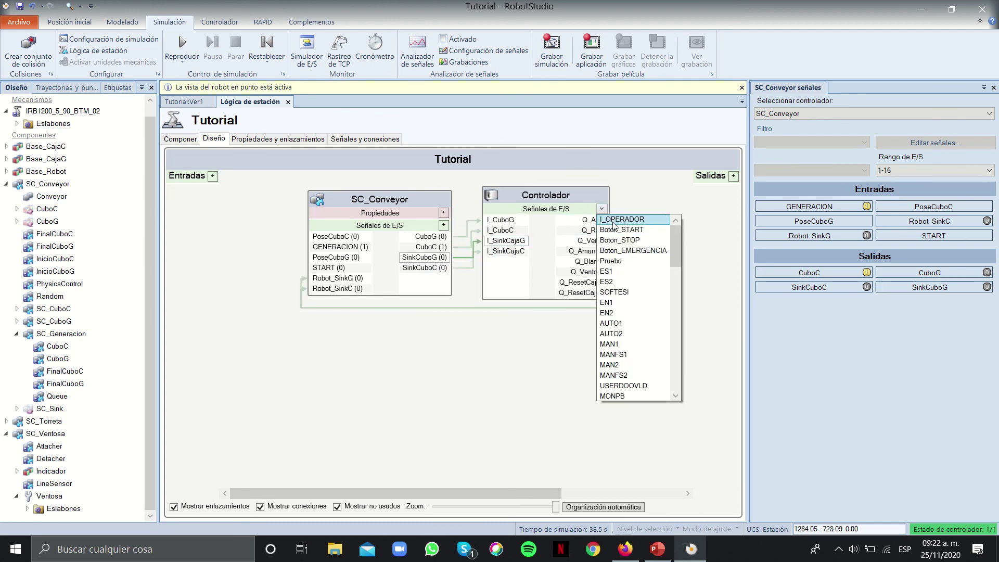
left_click(615, 217)
left_click(212, 176)
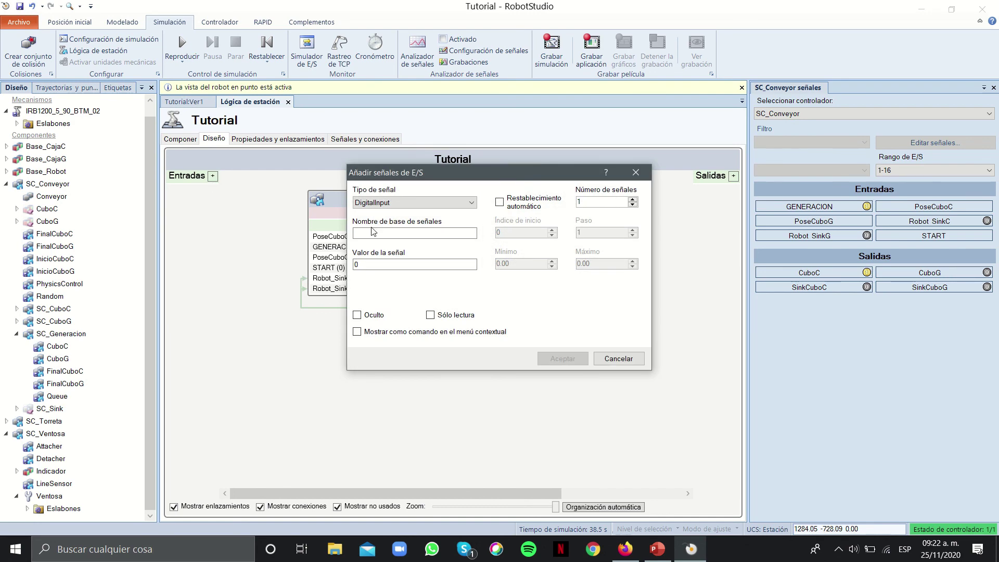
type("OPERADOR")
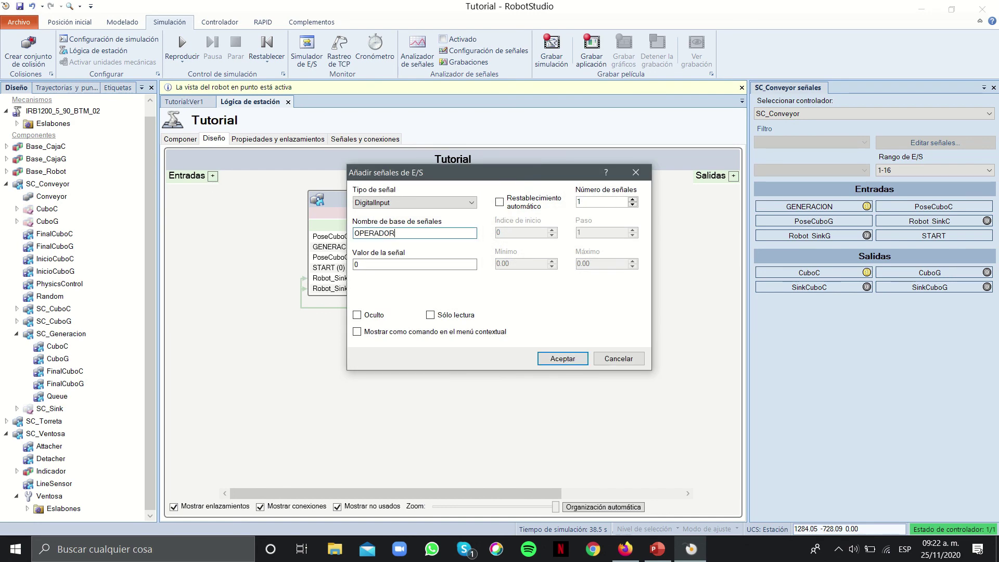
left_click(561, 359)
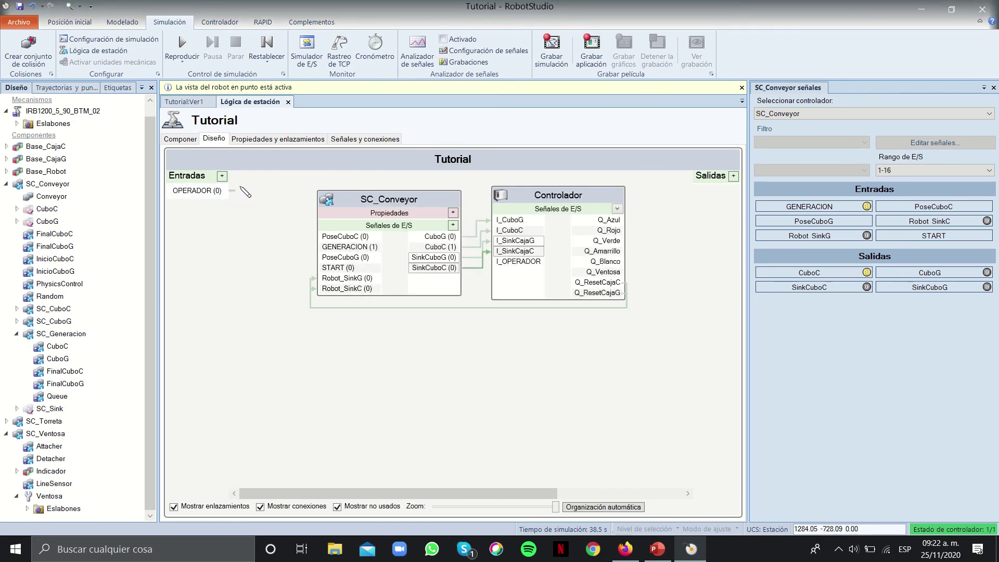
left_click(782, 114)
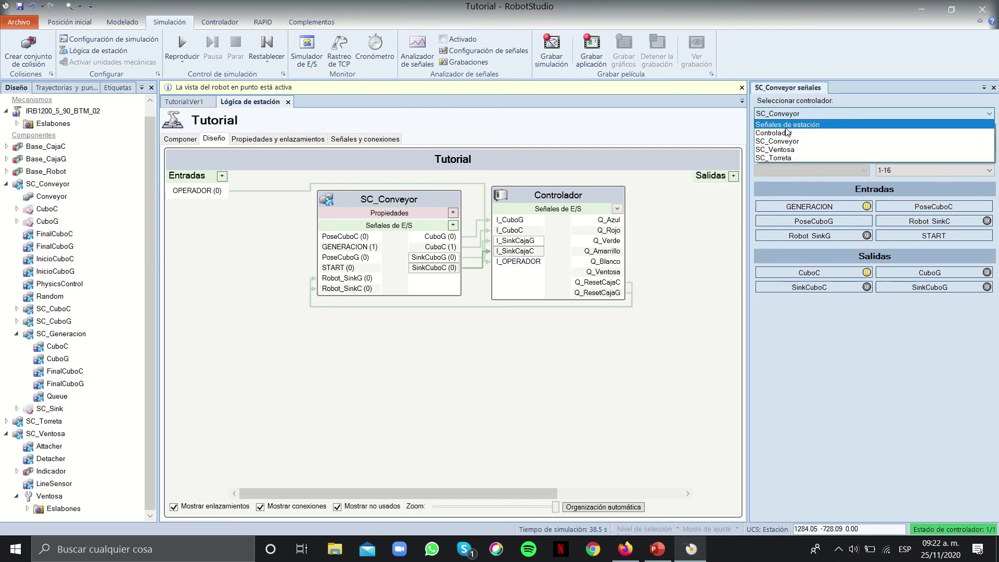
left_click(625, 229)
left_click(733, 176)
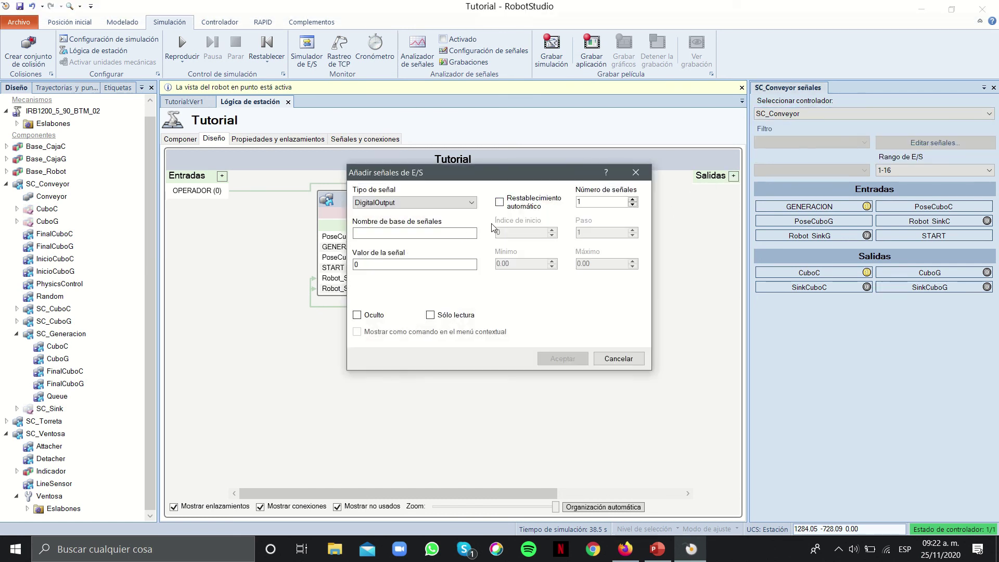
type("G")
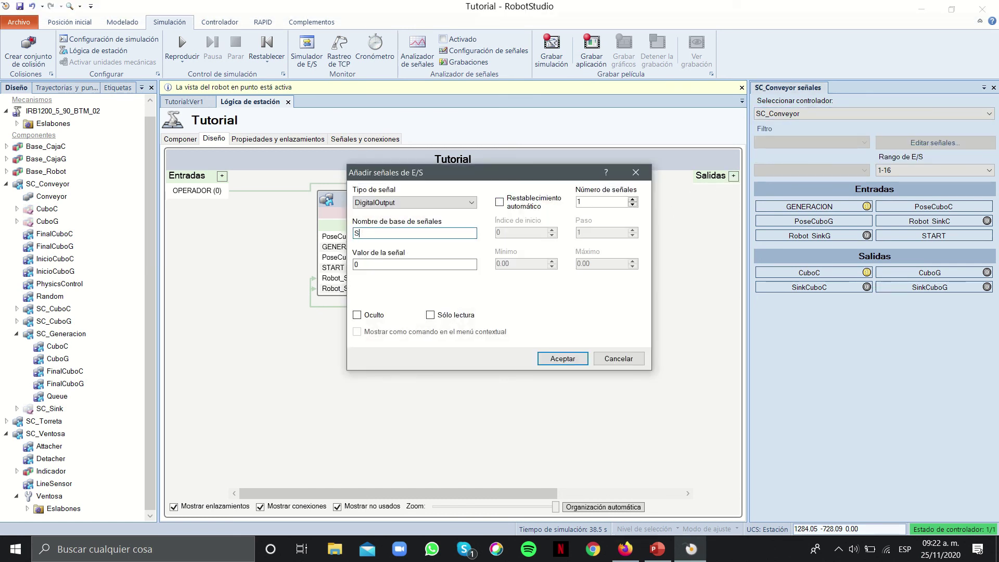
key("Return")
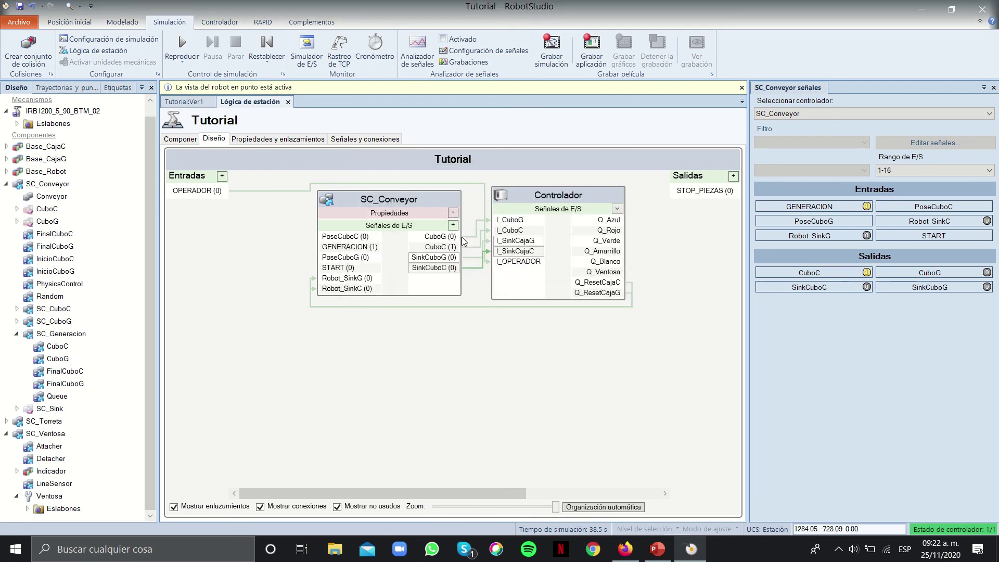
key("ctrl+z")
Add a station digital input named STOP_PIEZAS and connect it to SC_Conveyor's GENERACION input
left_click(222, 176)
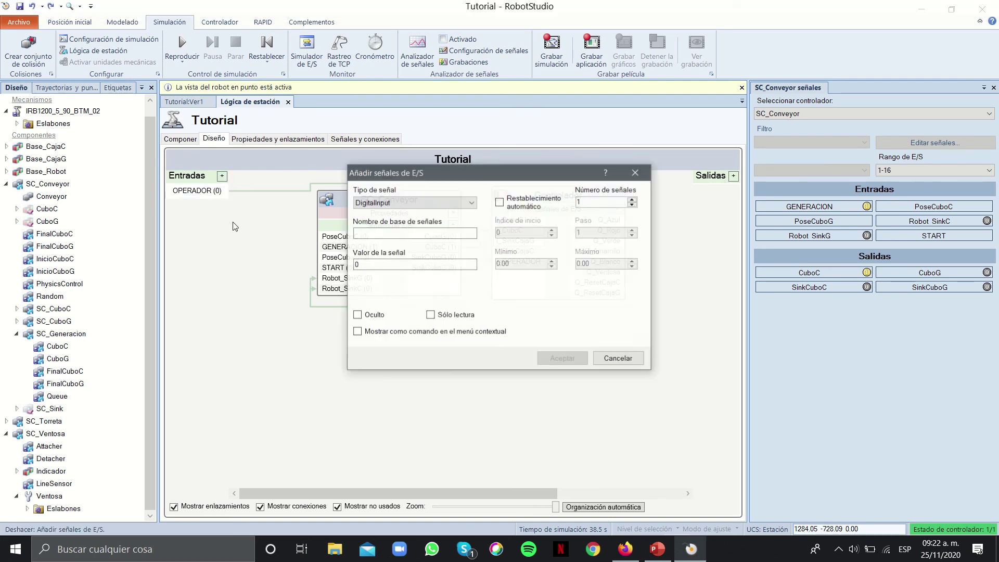
type("STOP_PIEZAS")
key("Return")
left_click_drag(232, 218, 333, 246)
left_click(733, 176)
left_click(392, 232)
type("STAR")
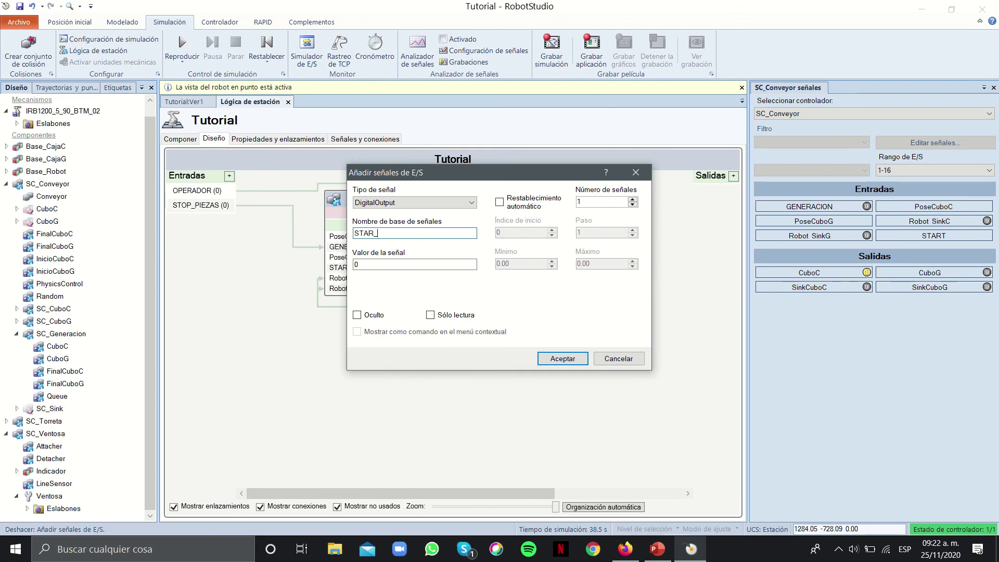
type("T_PIEZAS")
key("Return")
key("ctrl+z")
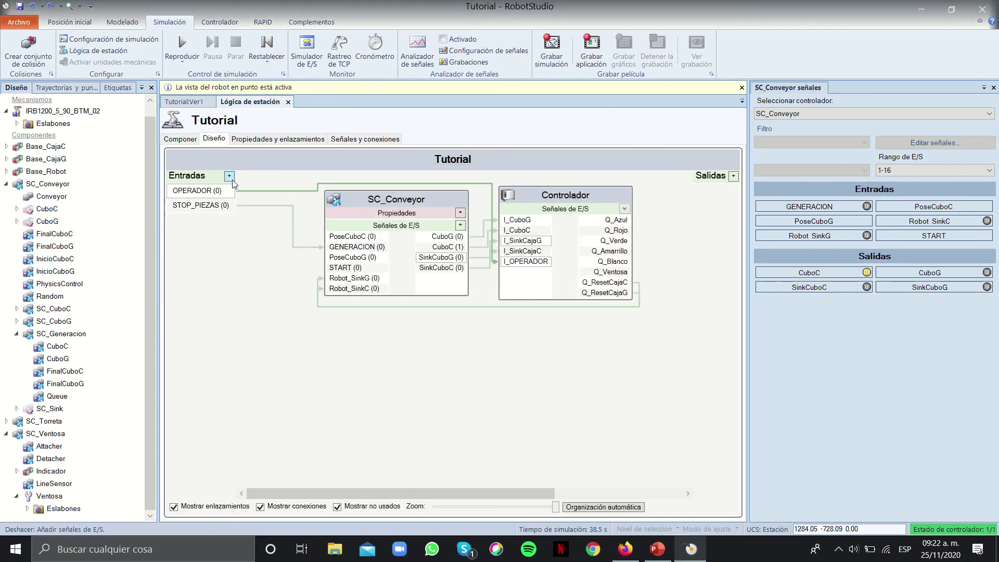
Add a station digital input named START_PIEZAS and connect it to SC_Conveyor's START input
left_click(229, 176)
type("START_PIE")
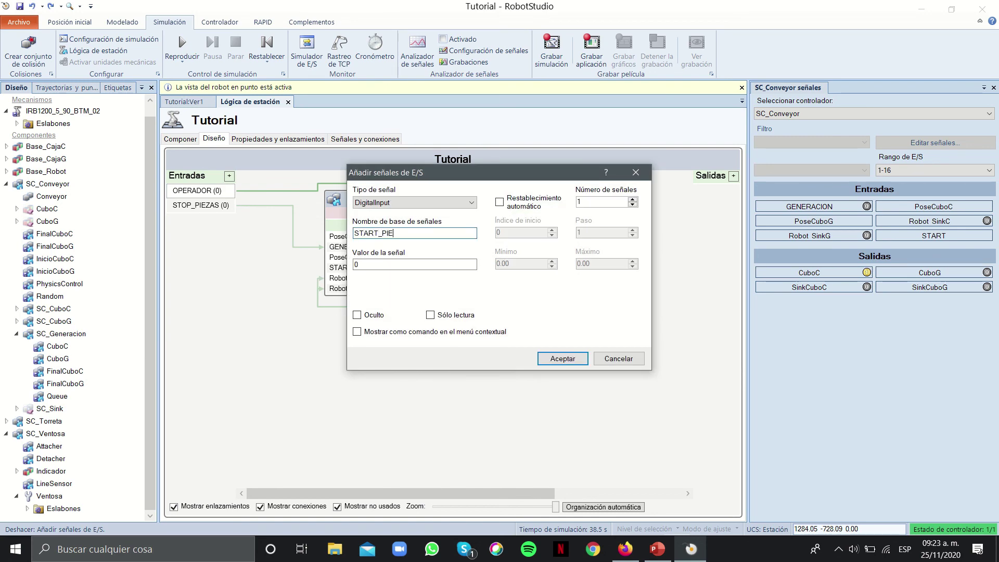
type("ZAS")
key("Return")
left_click_drag(203, 220, 346, 268)
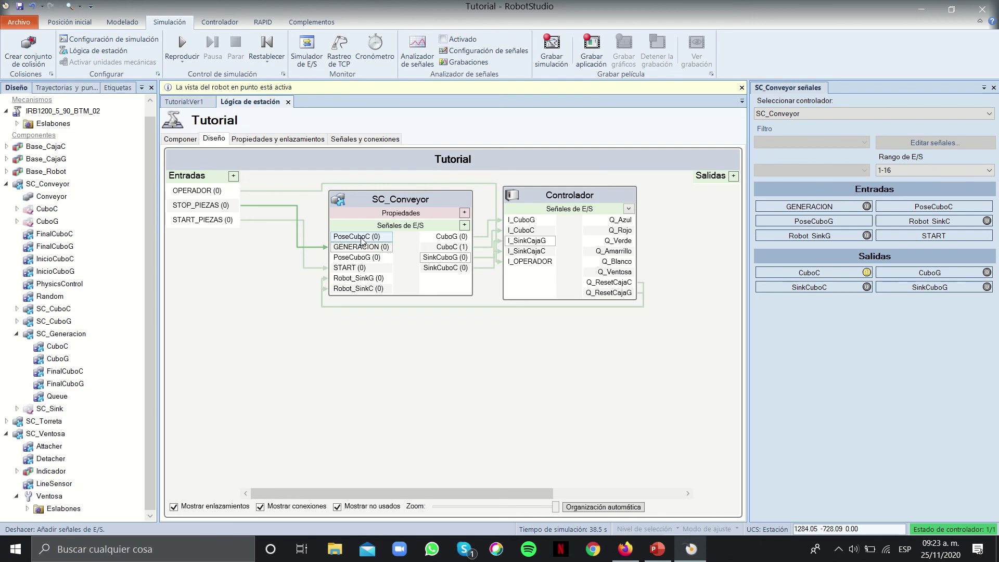
Add Boton_EMERGENCIA to the Controlador block and connect a new station digital input named EMERGENCIA to it
left_click(628, 210)
left_click(651, 243)
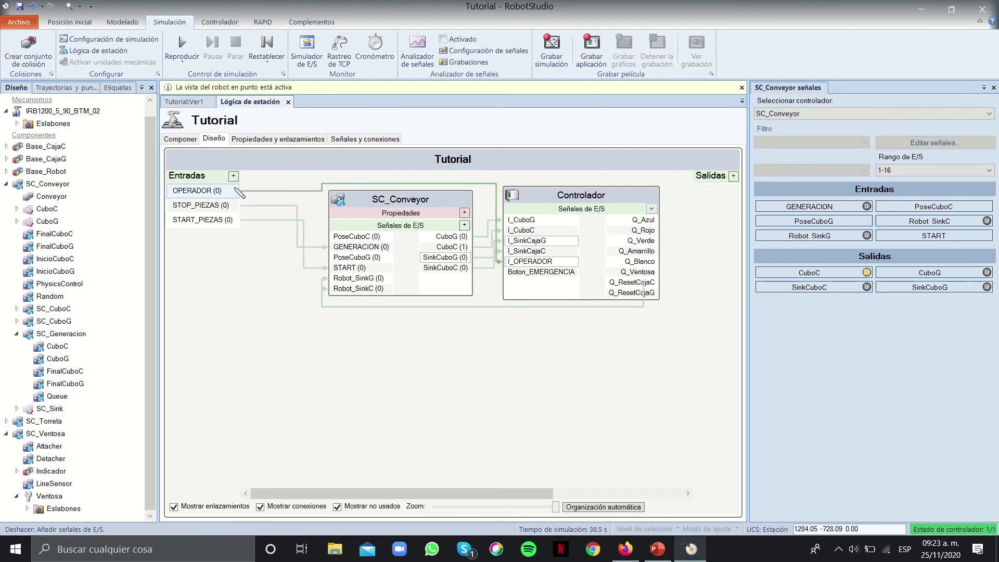
left_click(233, 176)
type("EM")
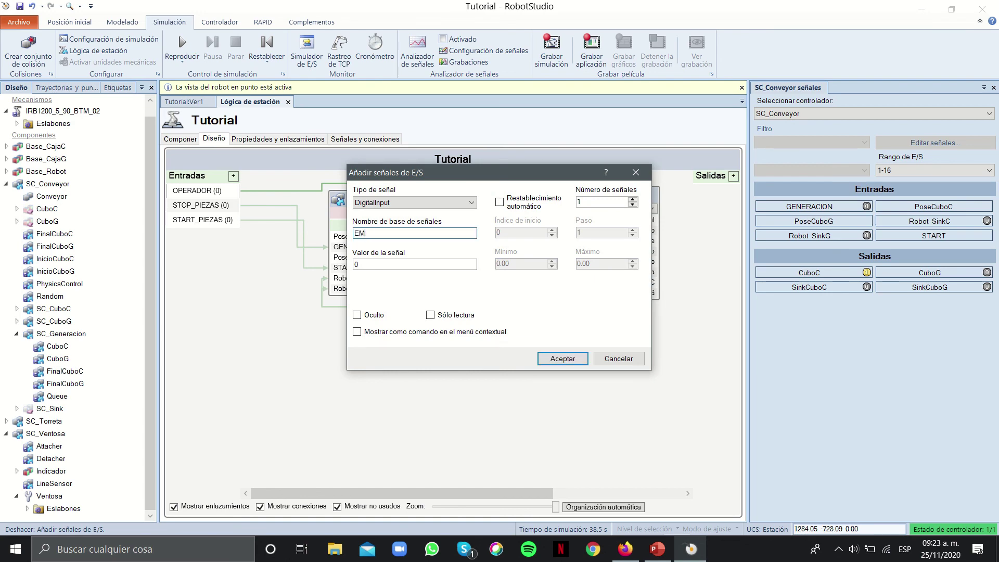
type("ERGENCIA")
key("Return")
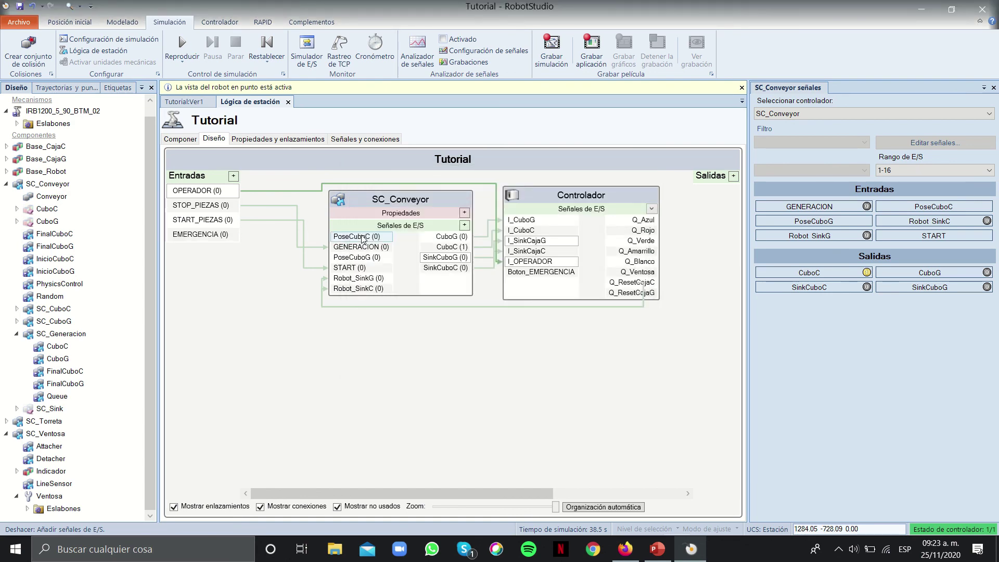
left_click_drag(223, 234, 429, 332)
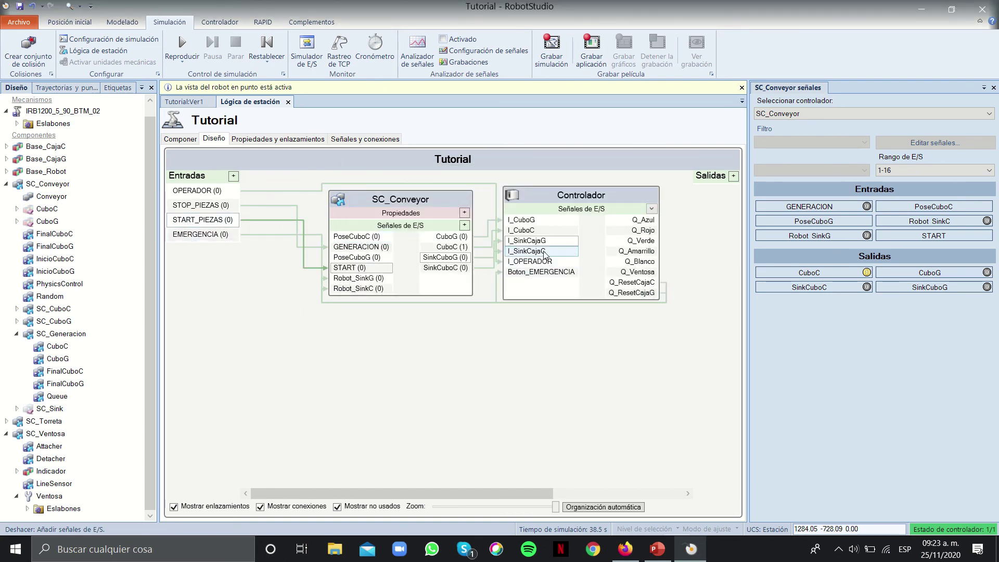
Place the SC_Ventosa block closer to Controlador and connect Q_Ventosa to its DI_Coge_Objeto input
left_click_drag(433, 495, 567, 473)
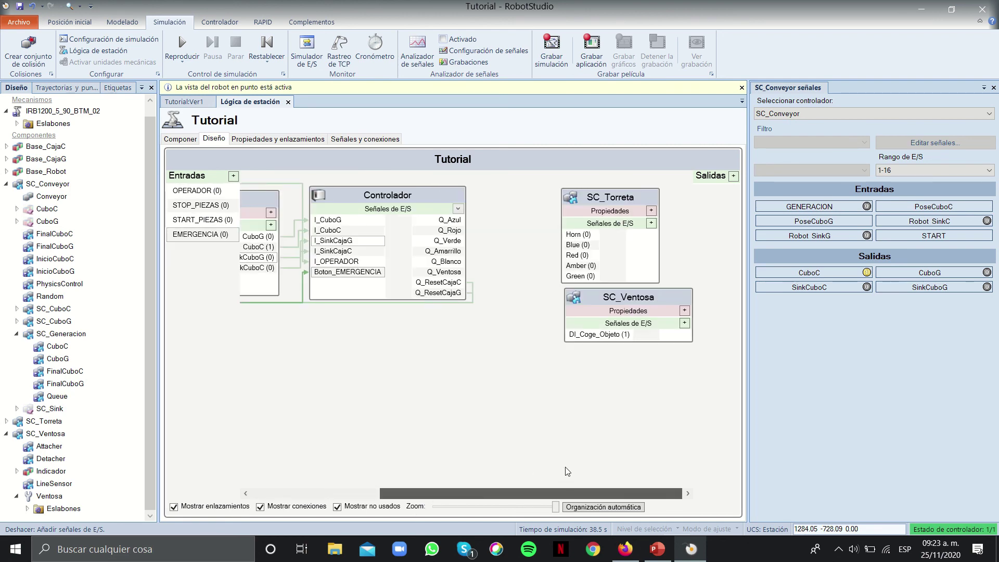
left_click_drag(590, 310, 546, 316)
left_click_drag(499, 271, 536, 342)
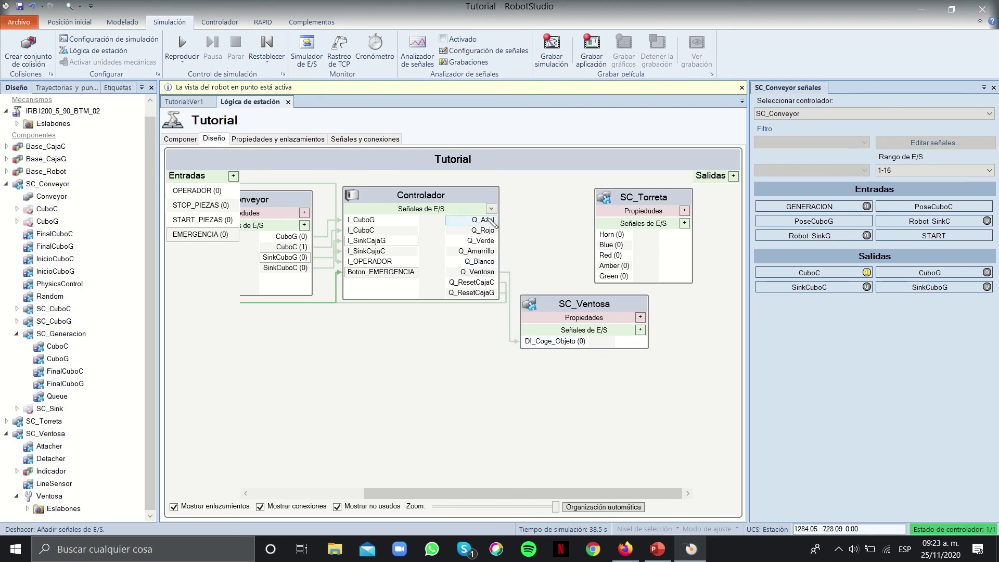
Connect Controlador's Q_Azul, Q_Rojo, Q_Verde, Q_Amarillo and Q_Blanco outputs to SC_Torreta's signal inputs
left_click_drag(573, 229, 609, 245)
left_click_drag(497, 230, 614, 266)
left_click_drag(511, 489, 398, 490)
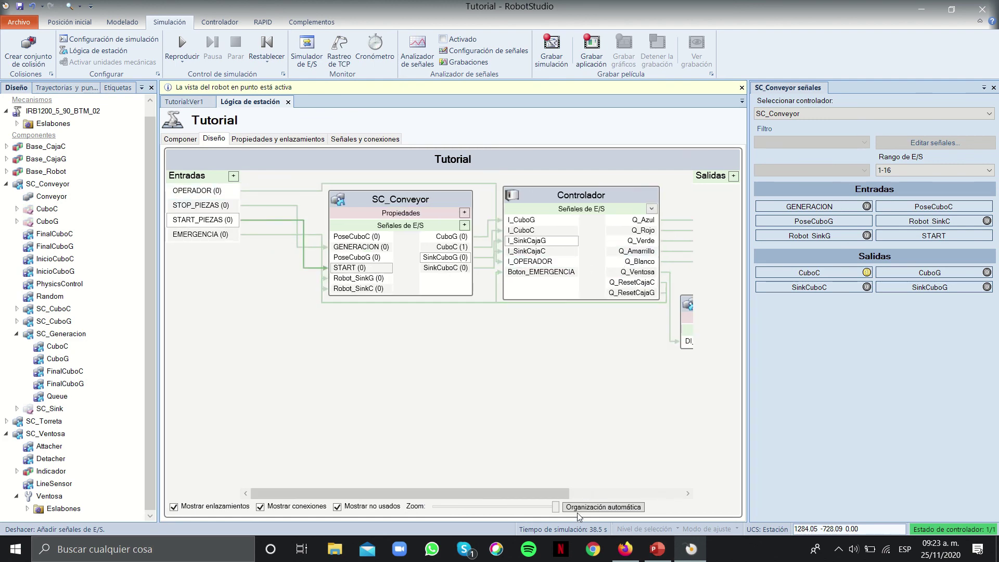
left_click_drag(553, 508, 502, 508)
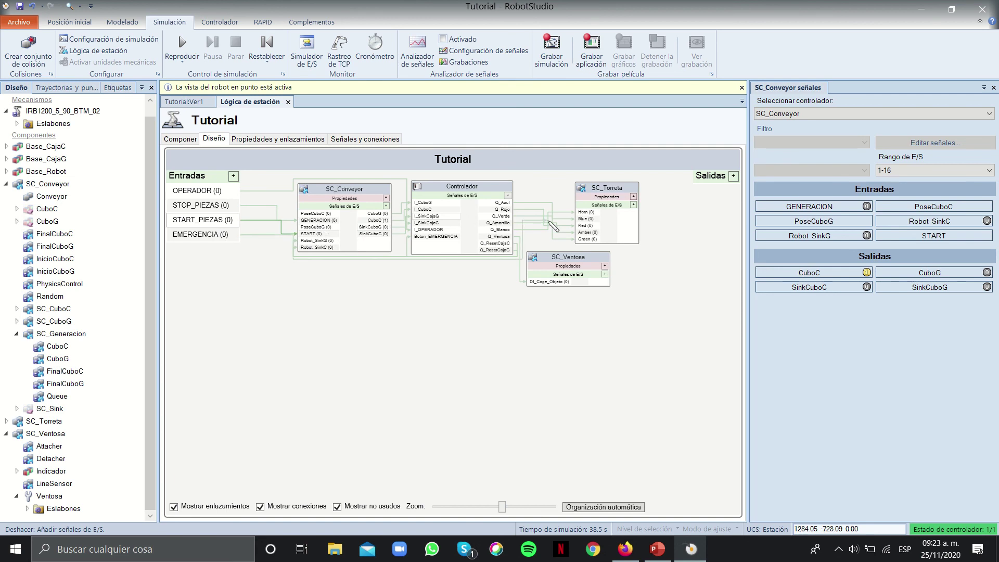
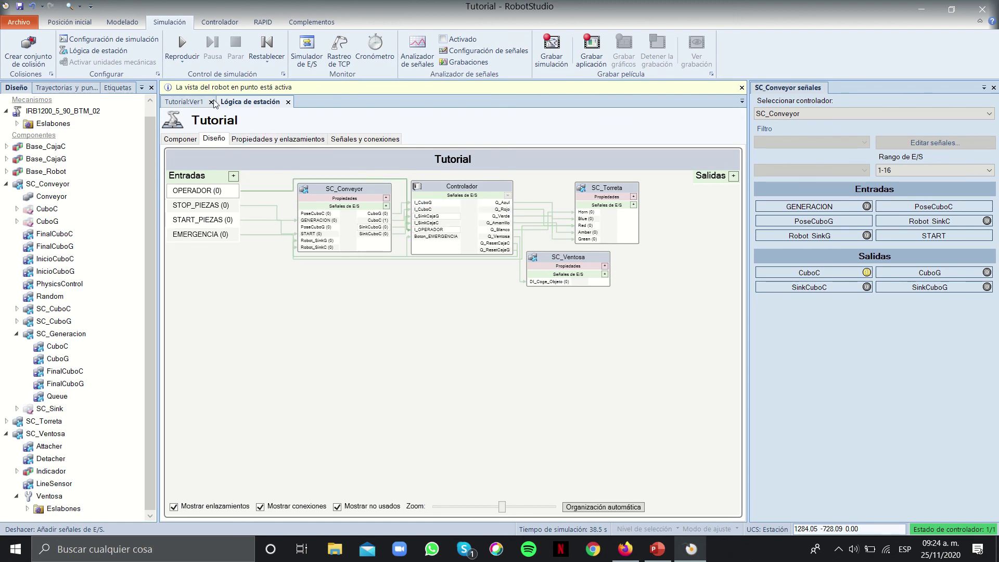
Leave the station logic and open the RAPID module Module1 of T_ROB1 for reading
left_click(180, 102)
right_click_drag(377, 269, 395, 297)
key("Escape")
left_click(263, 22)
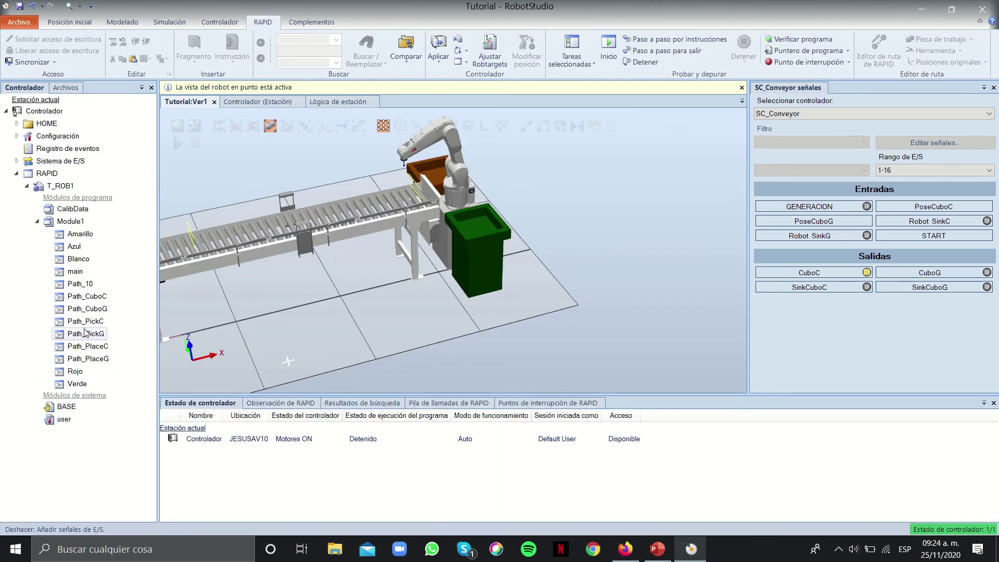
left_click(72, 221)
double_click(72, 221)
Examine the MoveJ HOME instruction at the start of the main routine, including its speed and zone arguments
scroll(282, 214, "down", 10)
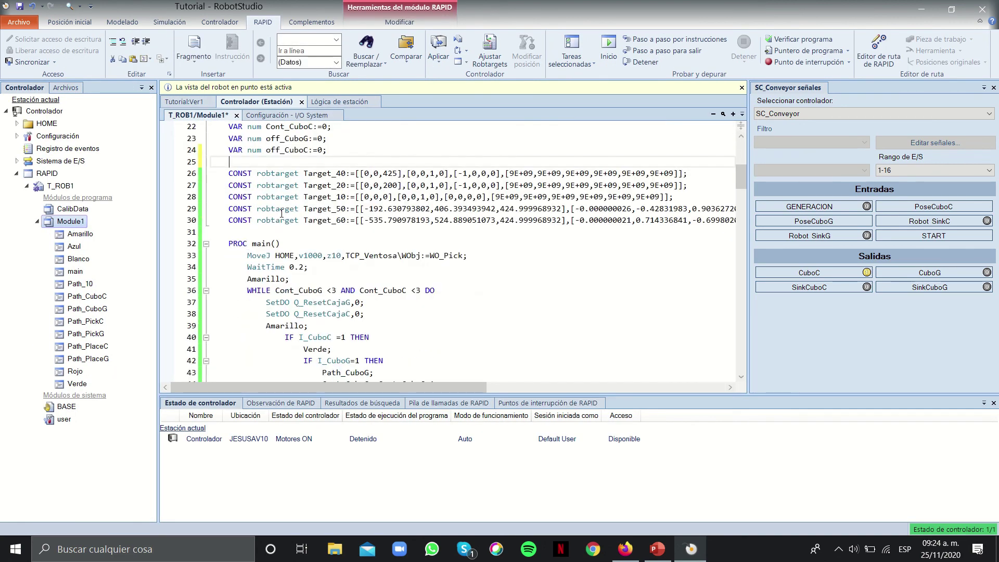
scroll(281, 213, "up", 3)
left_click_drag(246, 186, 467, 186)
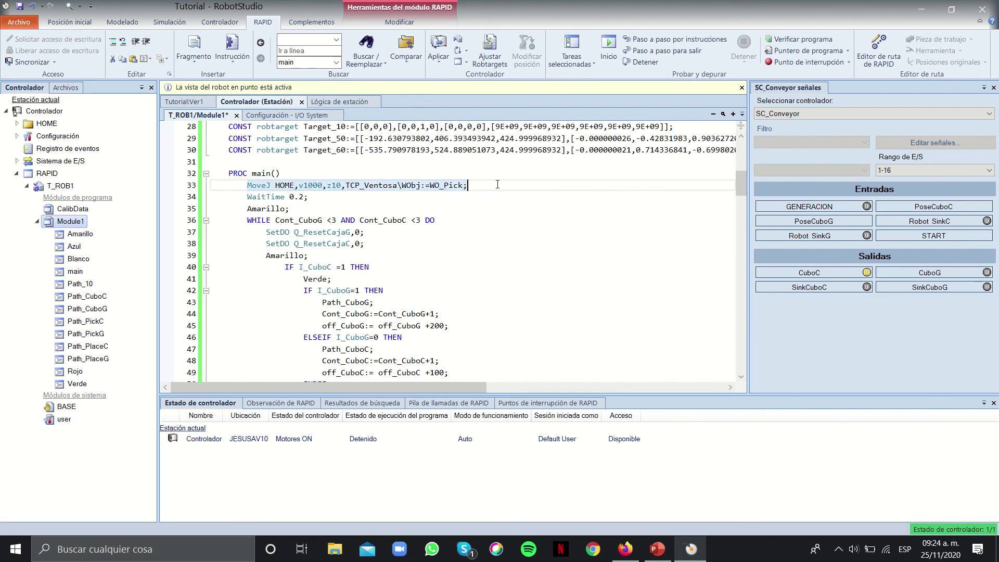
left_click(362, 200)
double_click(313, 185)
left_click(328, 185)
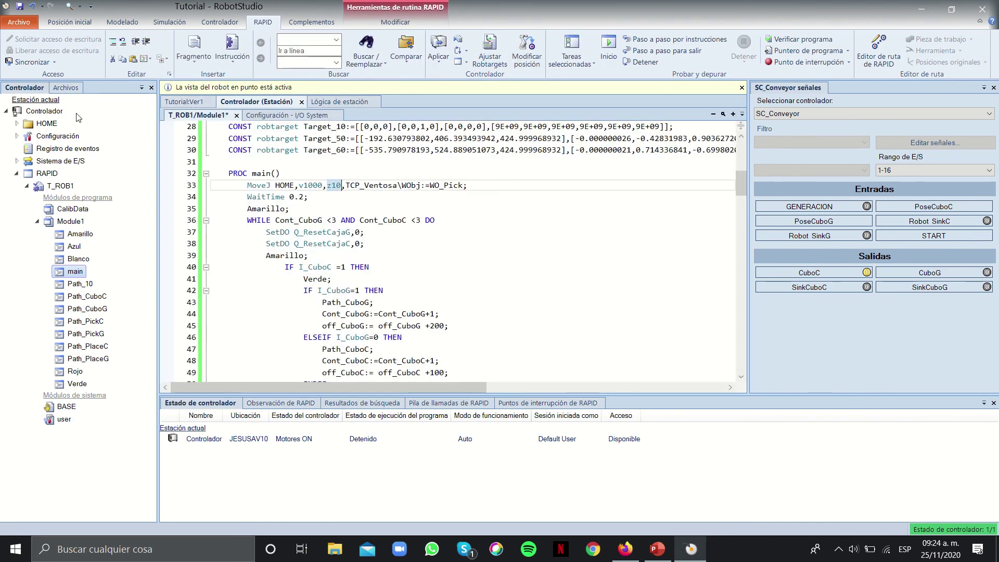
Inspect the arguments of the first MoveL Target_40 instruction in Path_10, leaving them unmodified
left_click(81, 22)
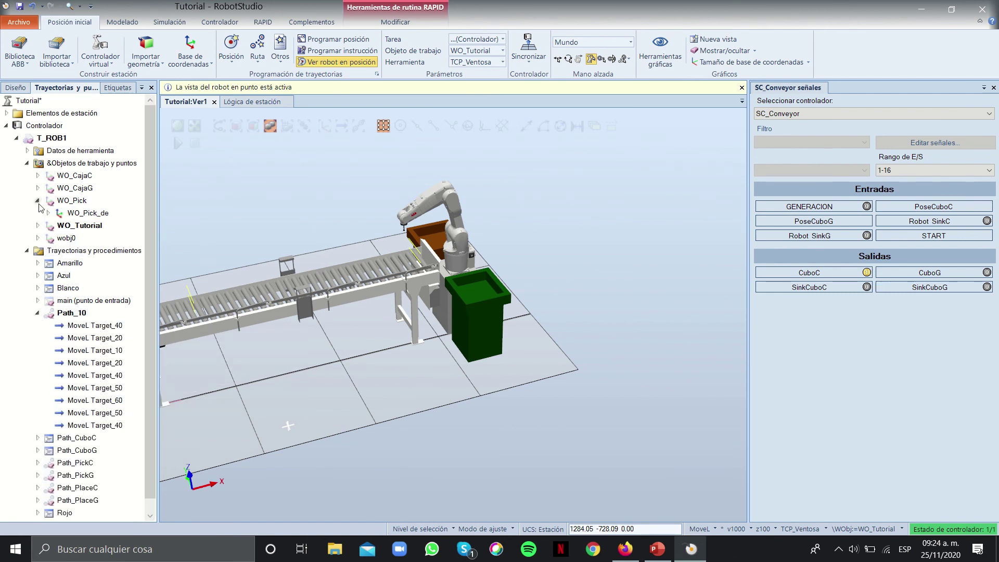
left_click(88, 313)
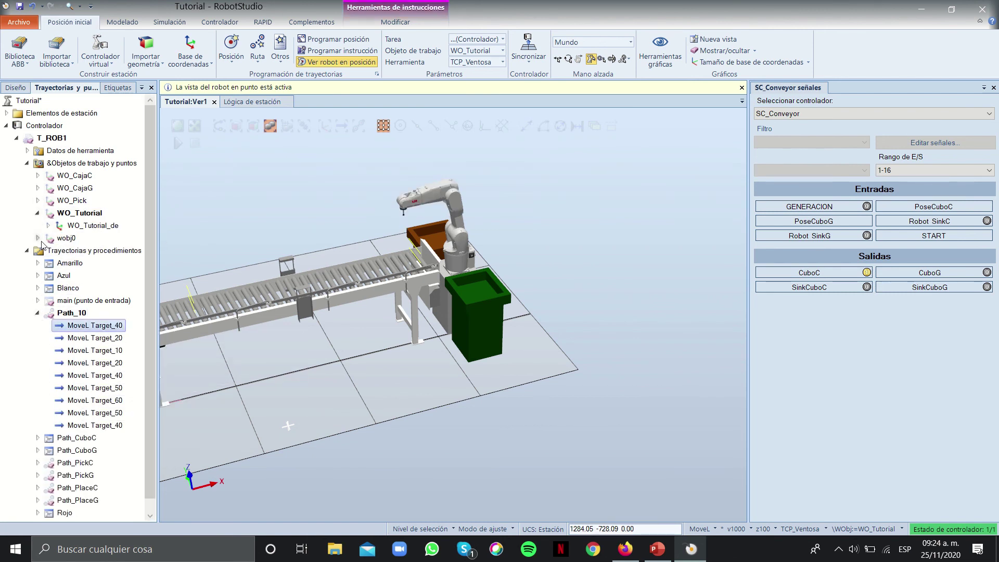
left_click(43, 210)
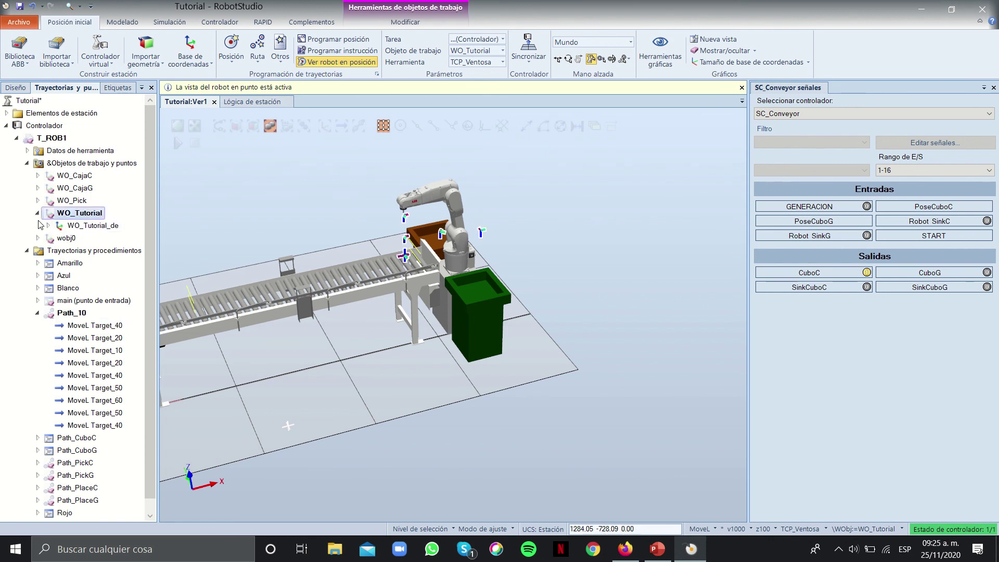
left_click(37, 213)
left_click(38, 301)
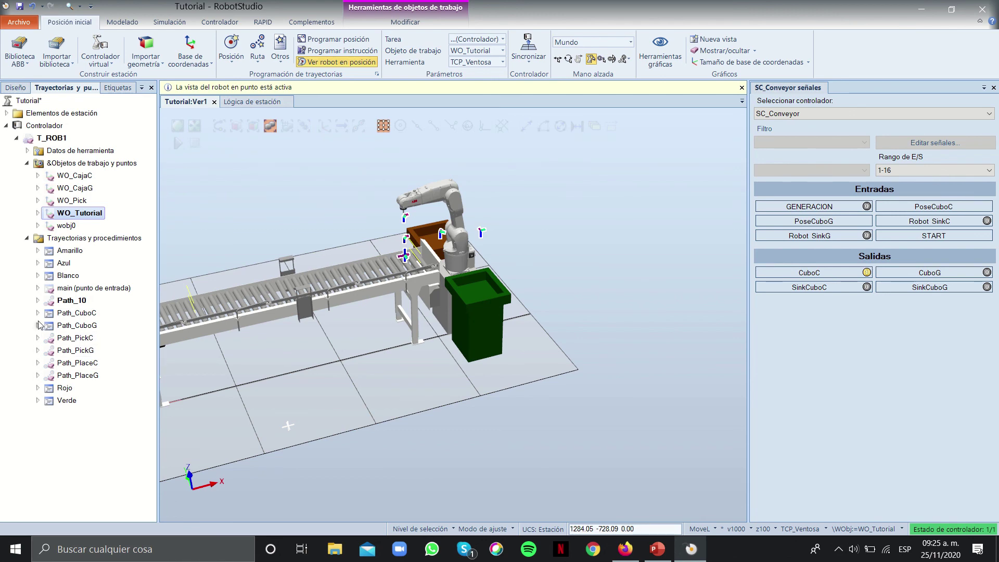
left_click(37, 301)
right_click(61, 313)
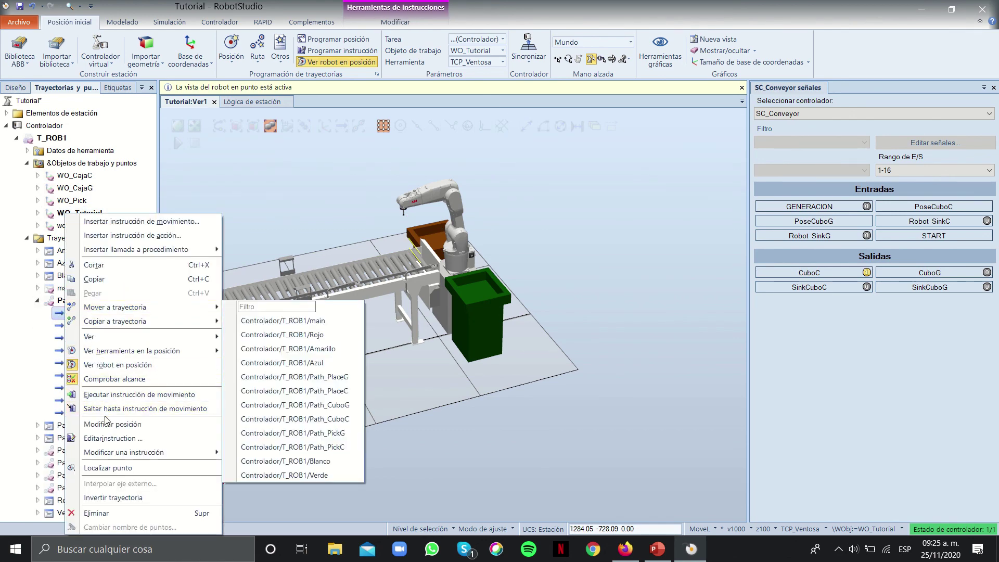
left_click(107, 438)
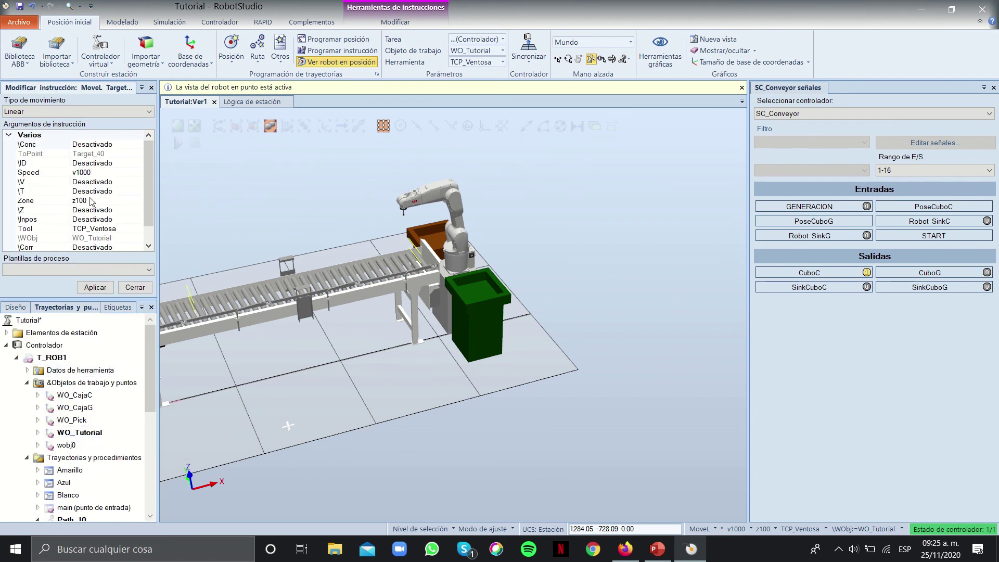
left_click(134, 288)
left_click(37, 302)
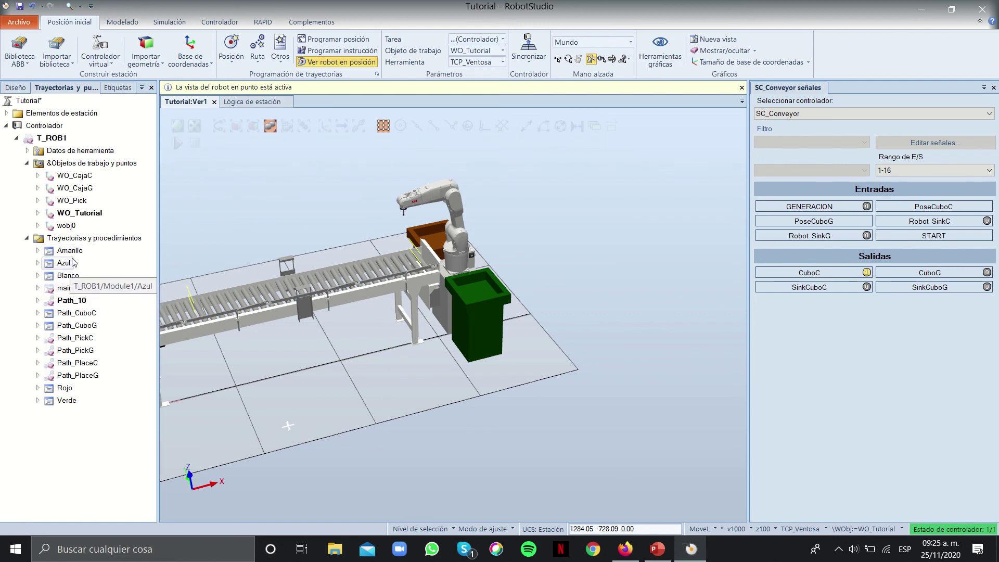
Check the robot's pose at each target of the WO_Tutorial work object, starting with Target_10
left_click(38, 213)
left_click(48, 225)
left_click(87, 240)
left_click(89, 251)
left_click(90, 263)
left_click(86, 276)
left_click(84, 287)
left_click(88, 276)
left_click(92, 264)
left_click(94, 250)
left_click(92, 239)
Preview the Cfg2 and Cfg3 robot configurations for Target_10 and close without applying any
right_click(93, 238)
left_click(120, 437)
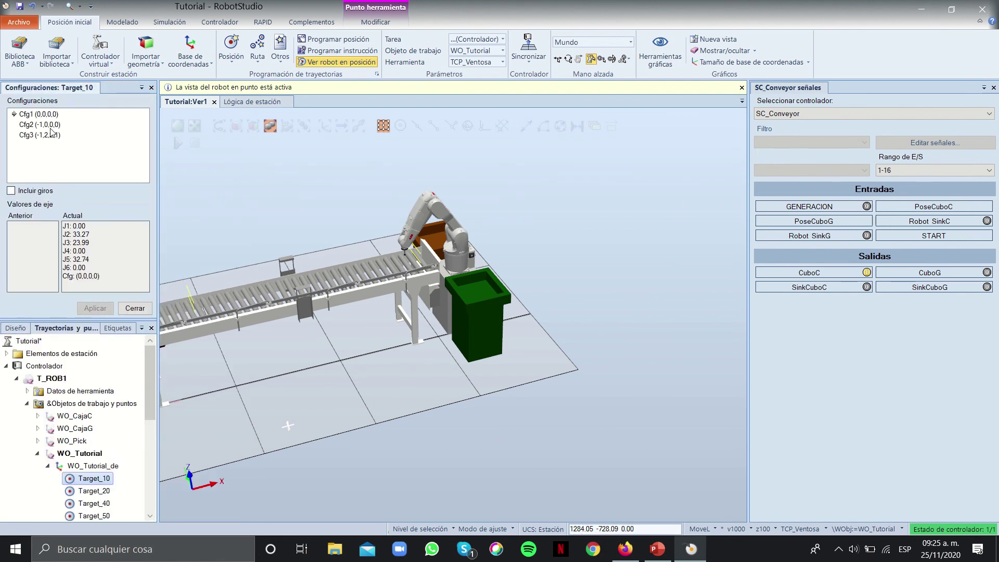
left_click(42, 124)
left_click(52, 134)
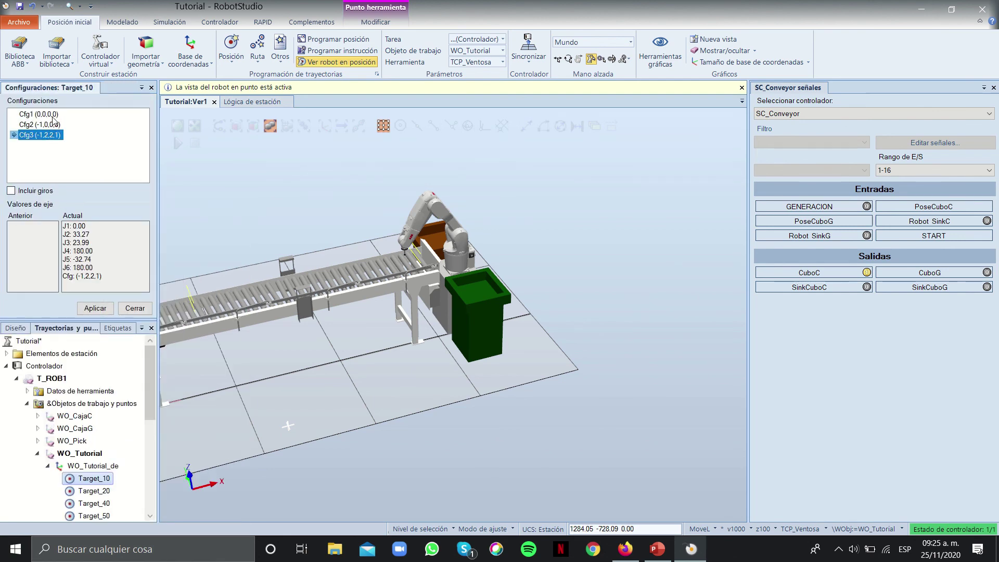
left_click(135, 308)
left_click(38, 213)
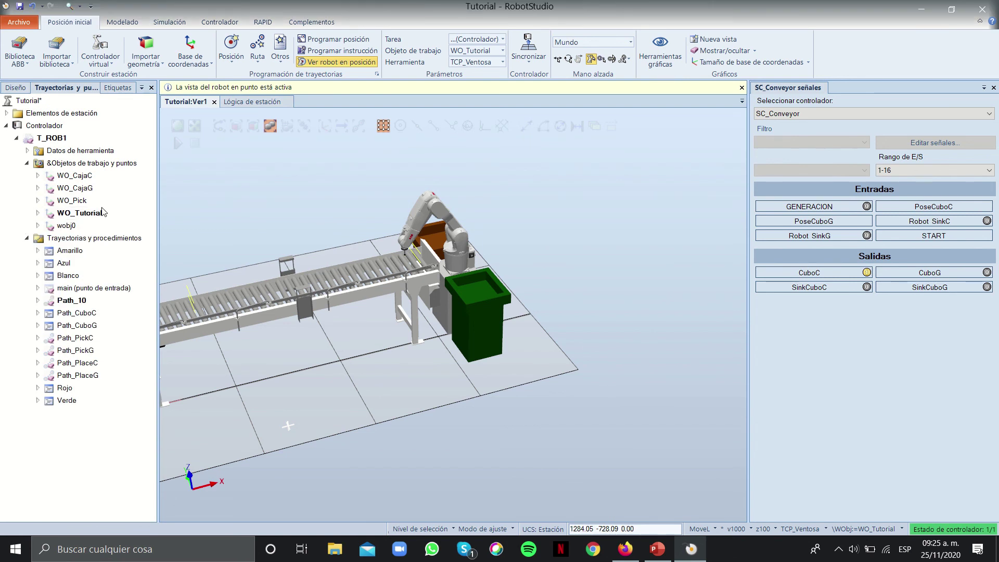
Check the robot's pose at the CajaC and RotC targets of the WO_CajaC work object
left_click(37, 213)
left_click(37, 201)
left_click(37, 188)
left_click(37, 176)
left_click(48, 188)
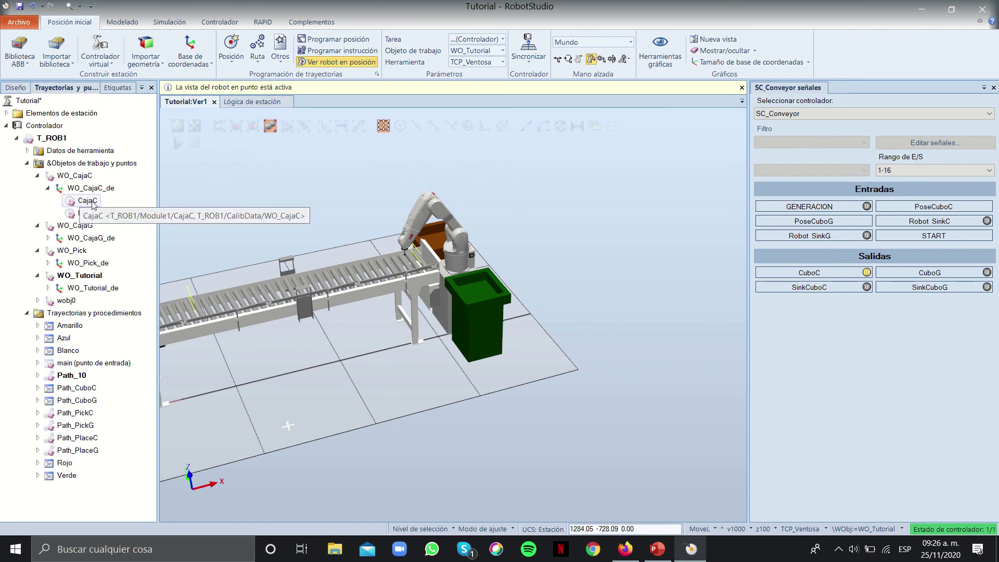
left_click(92, 204)
left_click(89, 214)
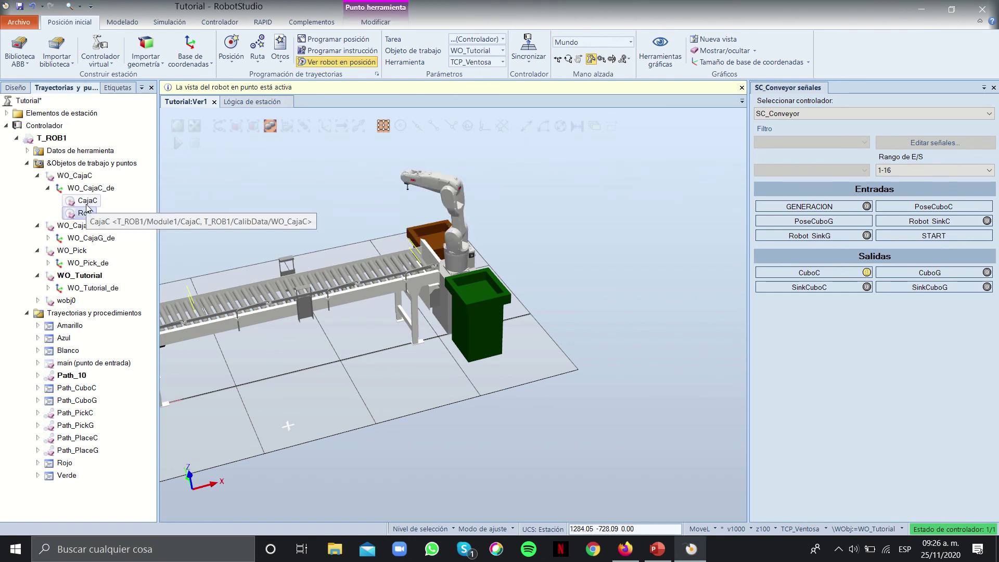
Check the robot's pose at the CajaG and RotG targets of the WO_CajaG work object
left_click(48, 238)
left_click(89, 251)
left_click(87, 264)
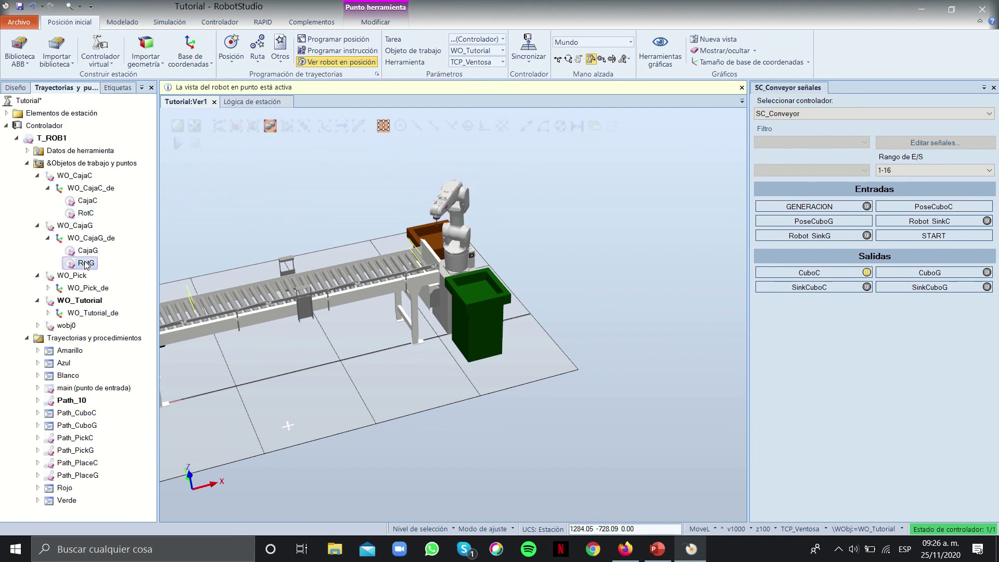
left_click(47, 238)
left_click(38, 225)
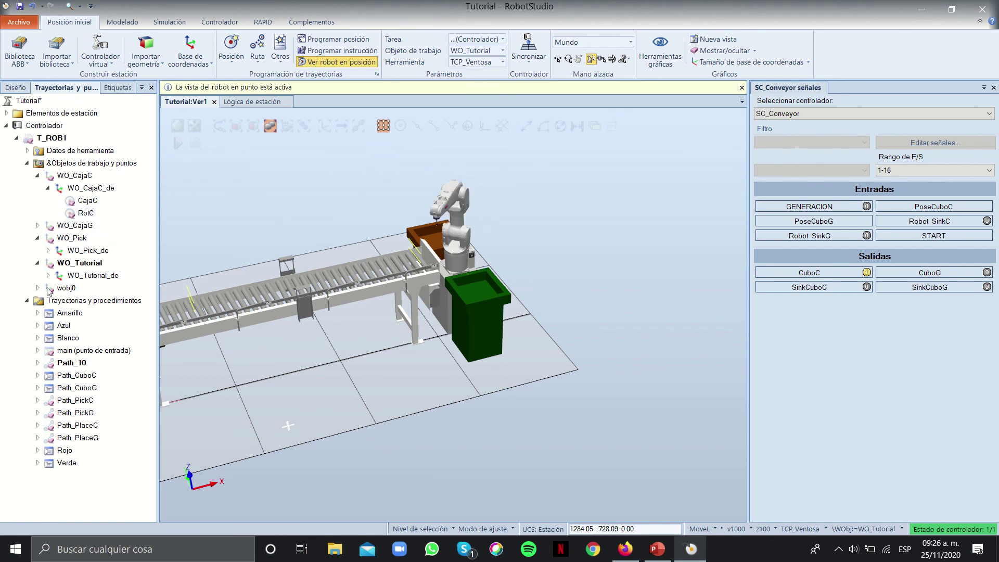
Check the robot's pose at the ApoyoC and HOME moves of Path_PickC
left_click(38, 400)
left_click(98, 425)
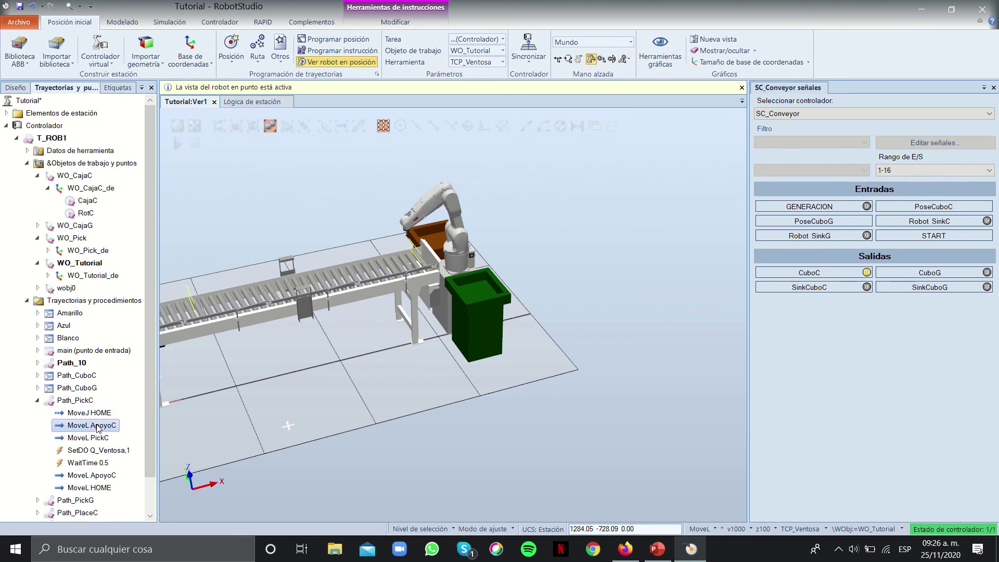
left_click(94, 475)
left_click(97, 487)
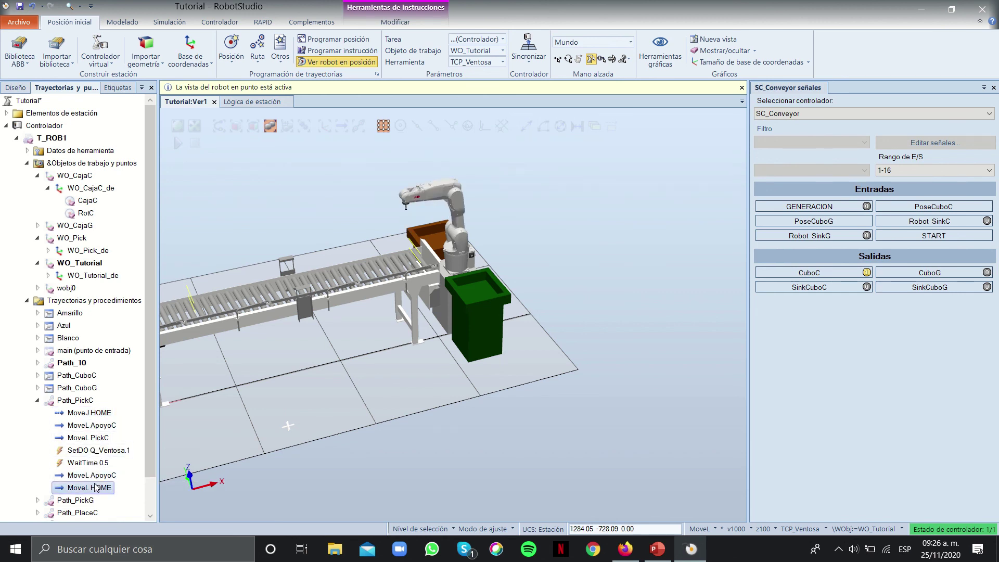
left_click(37, 400)
Check the robot's pose at the ApoyoG, PickG and HOME moves of Path_PickG, and display its route in the station
left_click(38, 412)
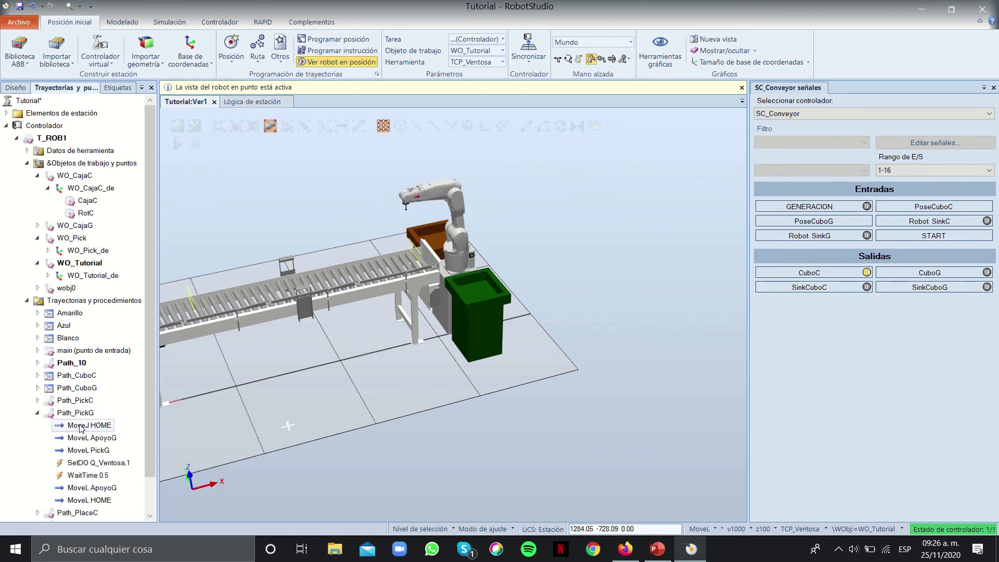
scroll(78, 417, "down", 1)
left_click(92, 400)
left_click(90, 413)
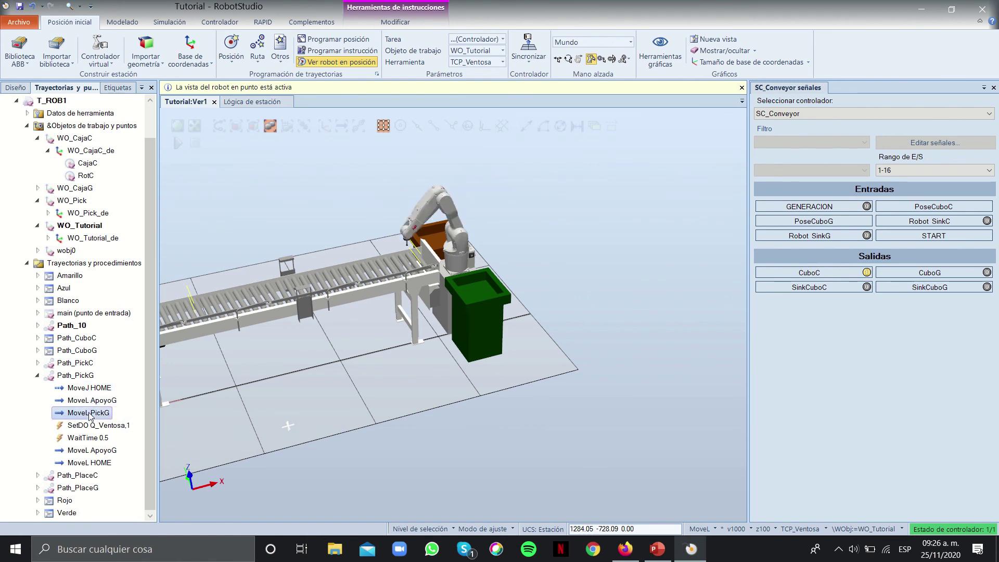
left_click(91, 450)
left_click(89, 463)
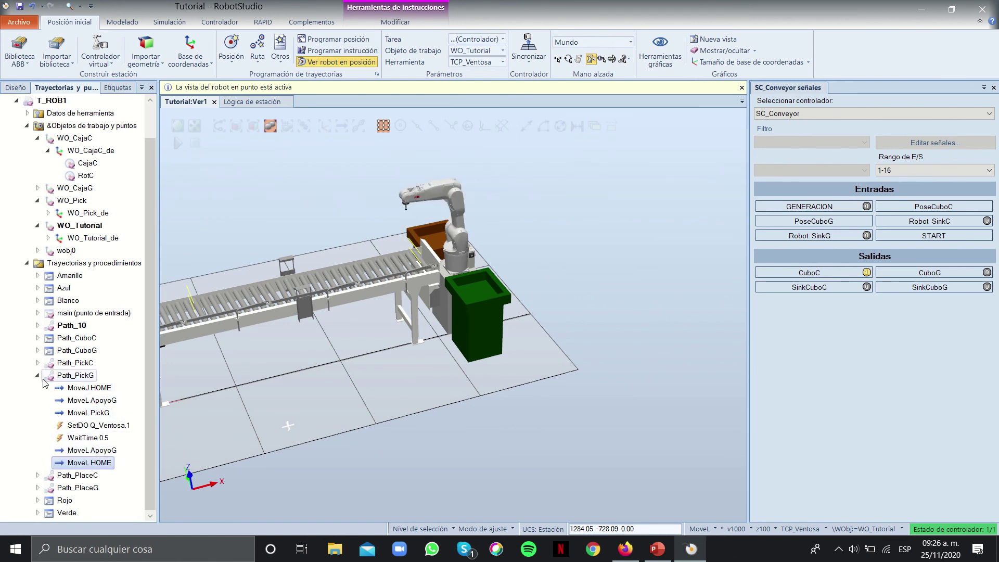
left_click(74, 375)
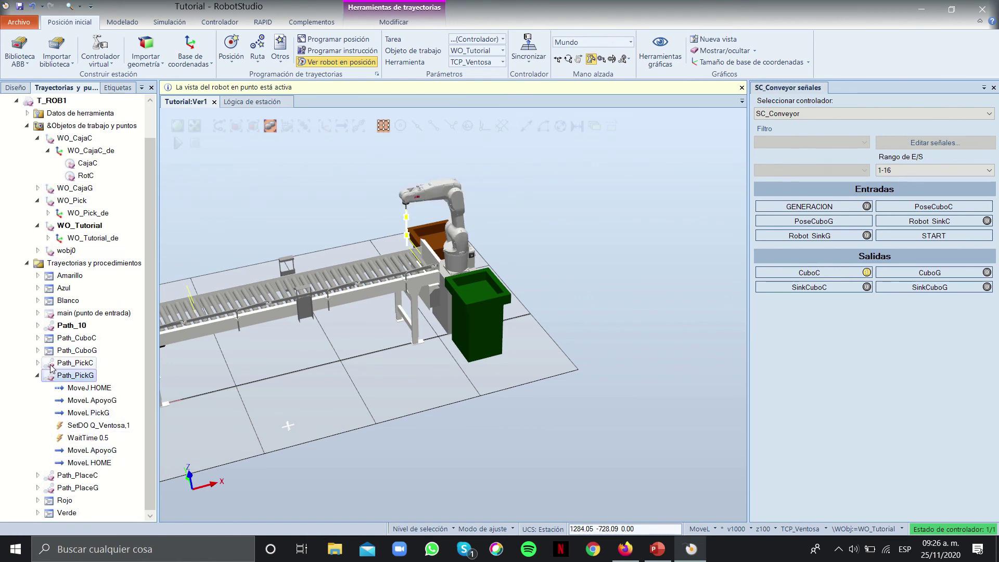
left_click(37, 375)
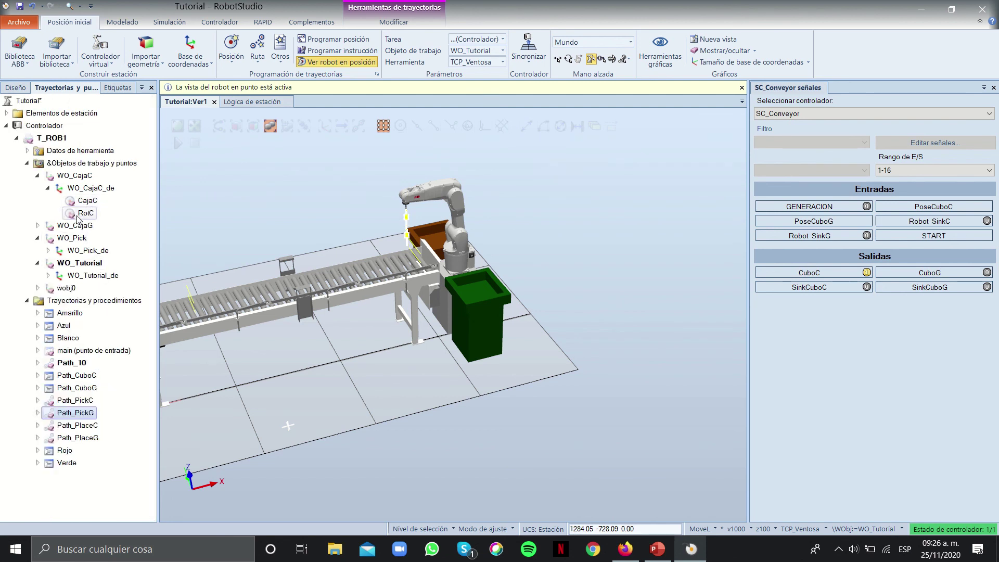
Check the RotG target of WO_CajaG, collapse the CajaC, CajaG and Tutorial work objects, and expand wobj0
left_click(38, 225)
left_click(48, 238)
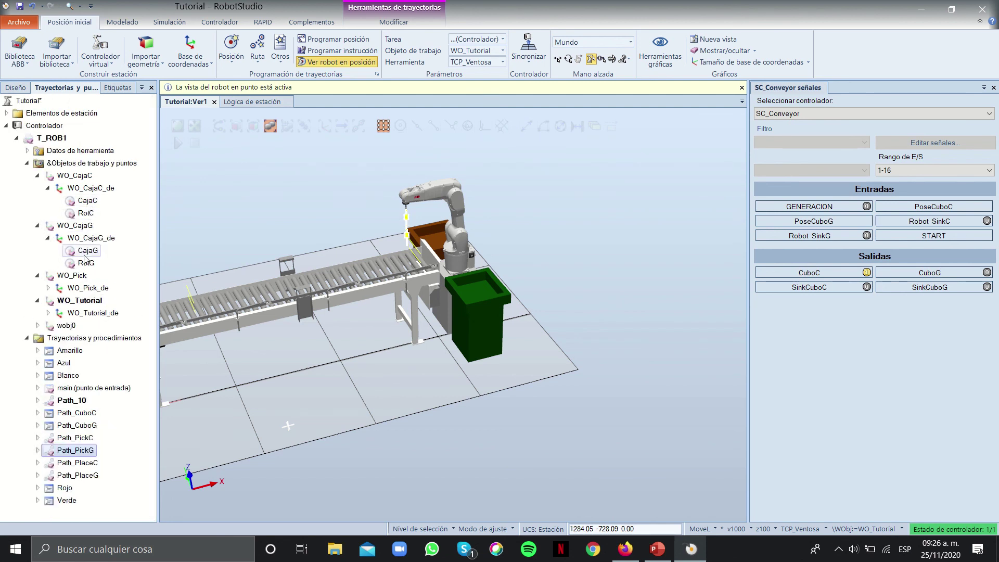
left_click(86, 262)
left_click(48, 237)
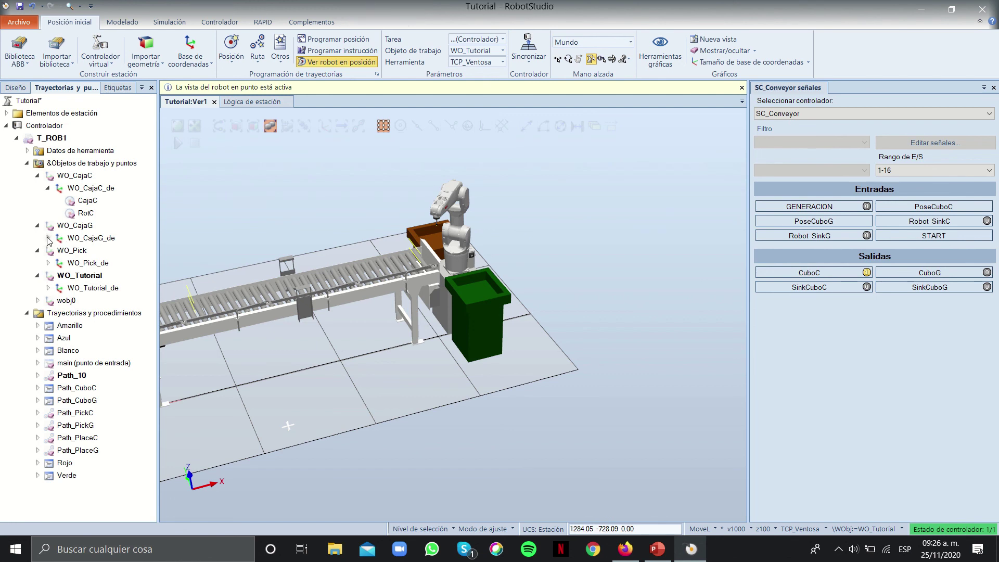
left_click(37, 176)
left_click(37, 188)
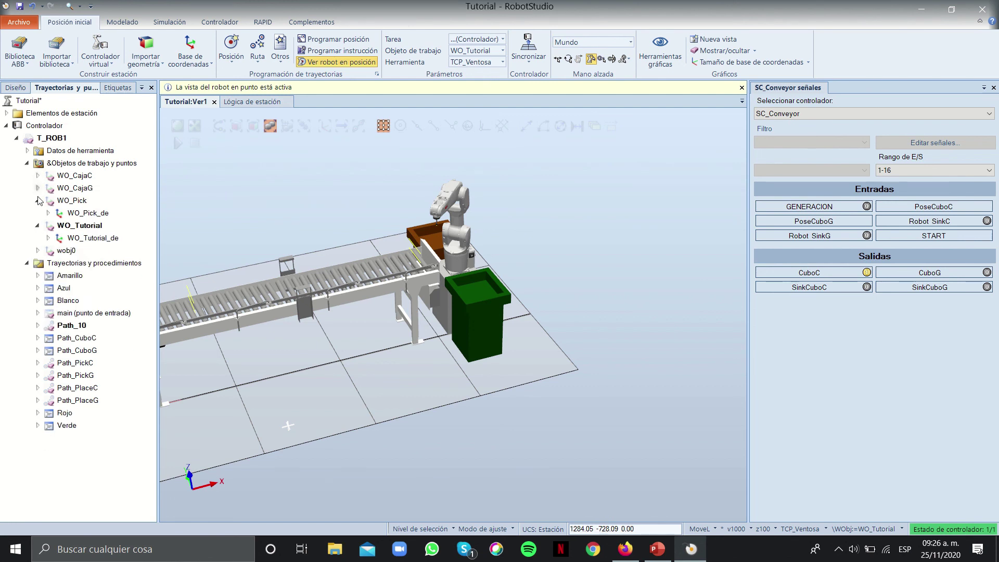
left_click(36, 226)
left_click(38, 238)
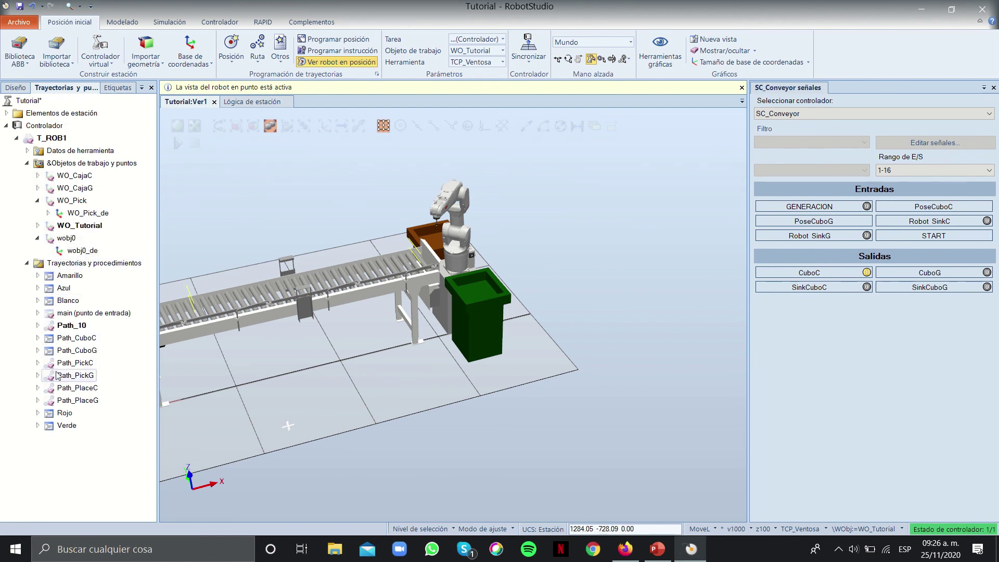
Go through the Path_PickC moves in order, checking the robot's pose from HOME through ApoyoC and PickC and back to HOME
left_click(38, 363)
left_click(78, 379)
left_click(81, 388)
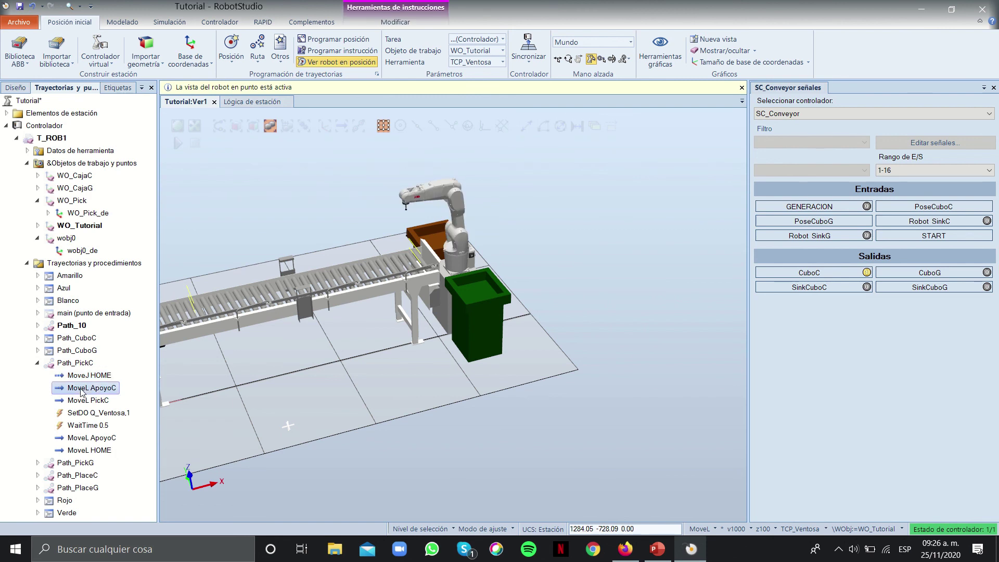
left_click(83, 400)
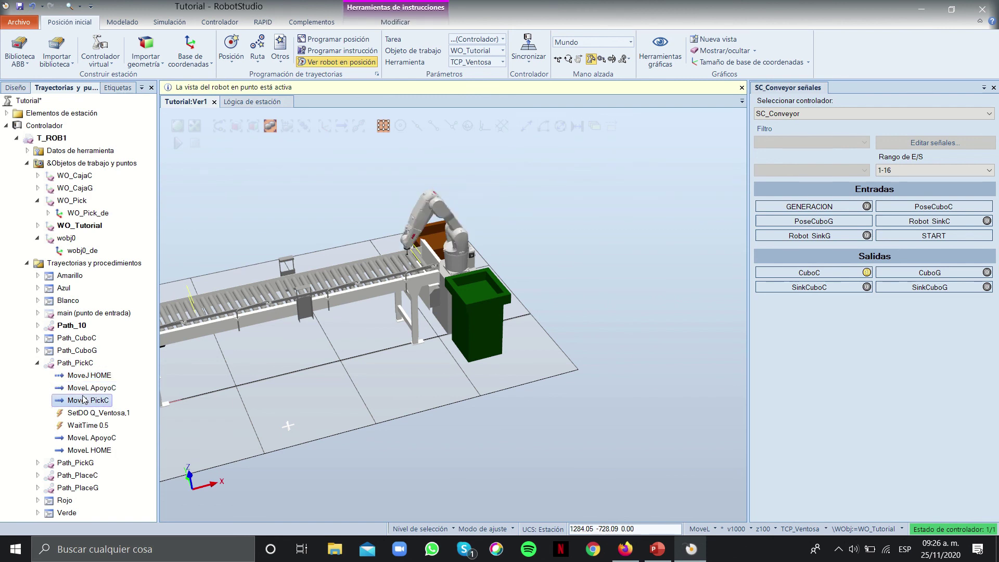
left_click(86, 438)
left_click(87, 451)
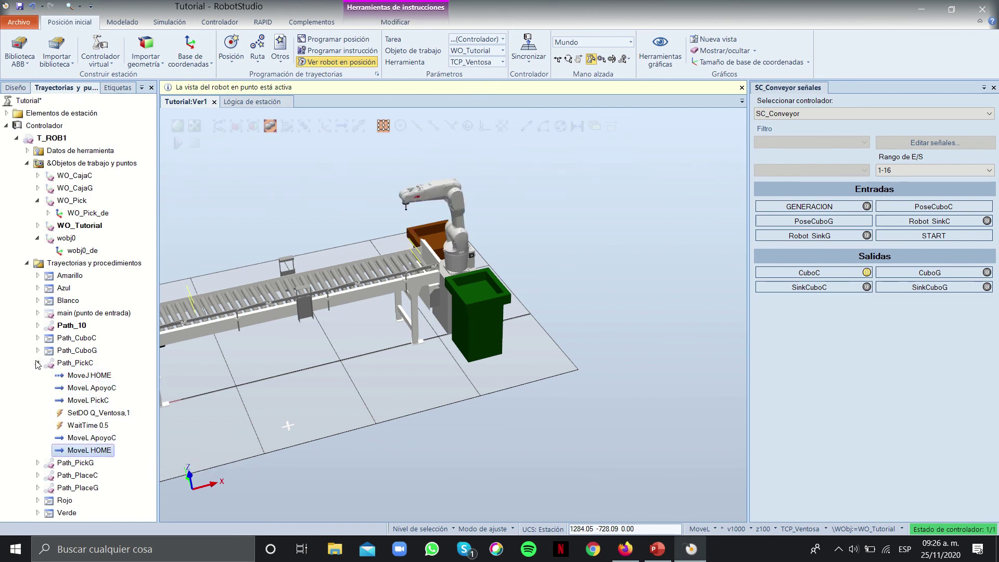
left_click(38, 363)
Go through Path_PlaceC's approach moves: HOME, RotC, CajaC and the linear offset moves to ApoyoPlaceC and PlaceC
left_click(37, 388)
left_click(83, 400)
left_click(87, 412)
left_click(87, 426)
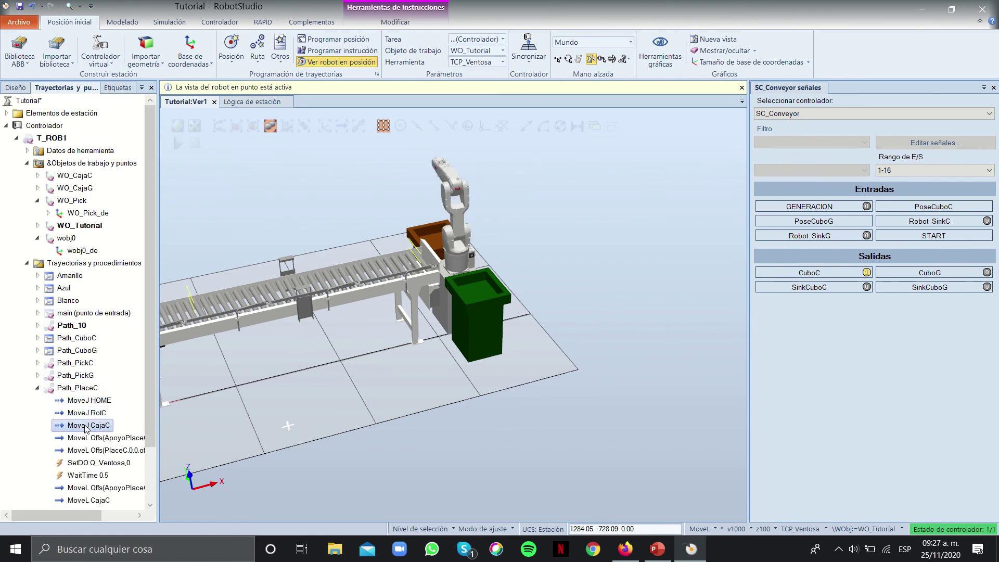
left_click(86, 438)
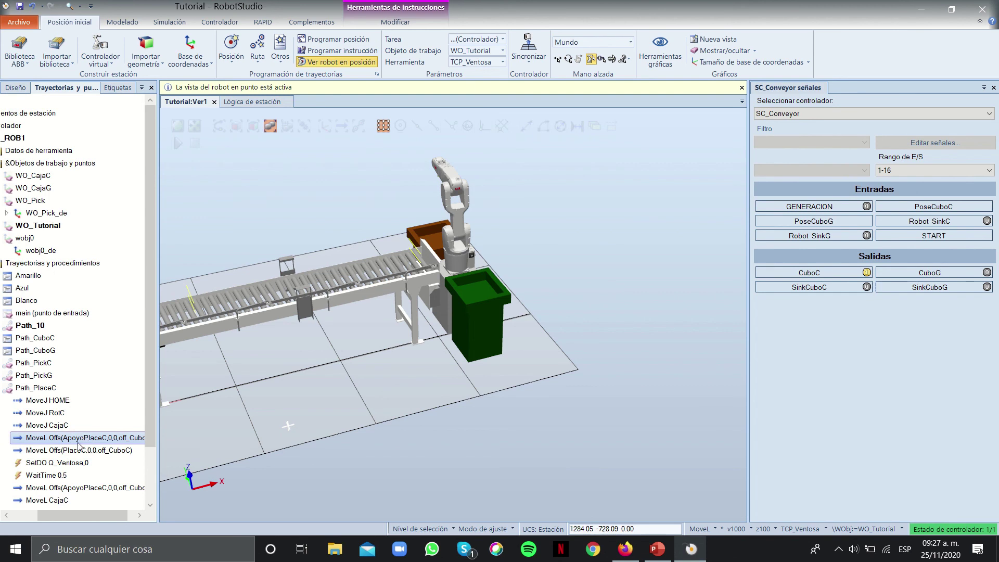
left_click(76, 451)
left_click_drag(65, 515, 39, 514)
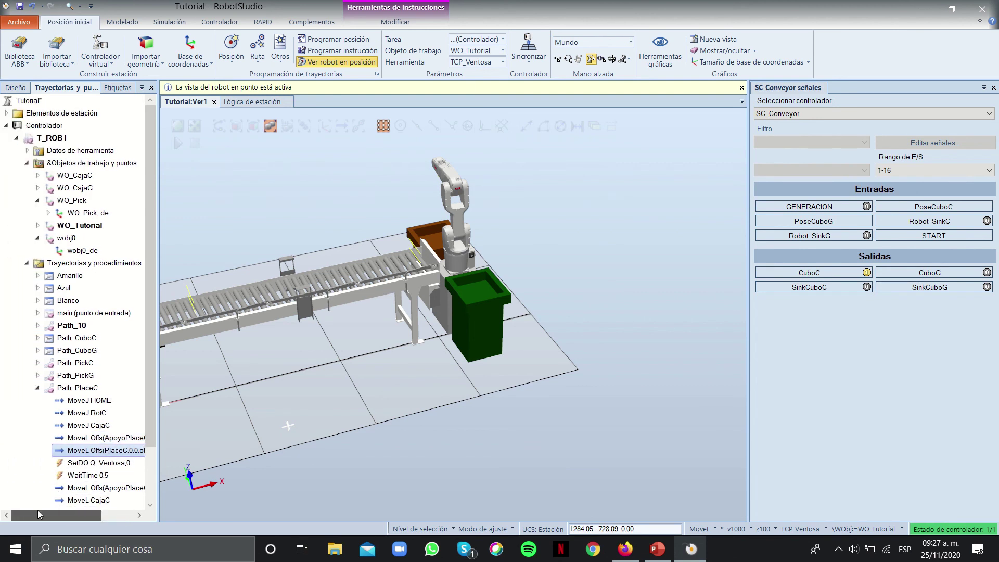
Go through Path_PlaceC's return moves from the ApoyoPlaceC offset through CajaC and RotC to HOME, and view the station from a higher angle
scroll(78, 417, "down", 2)
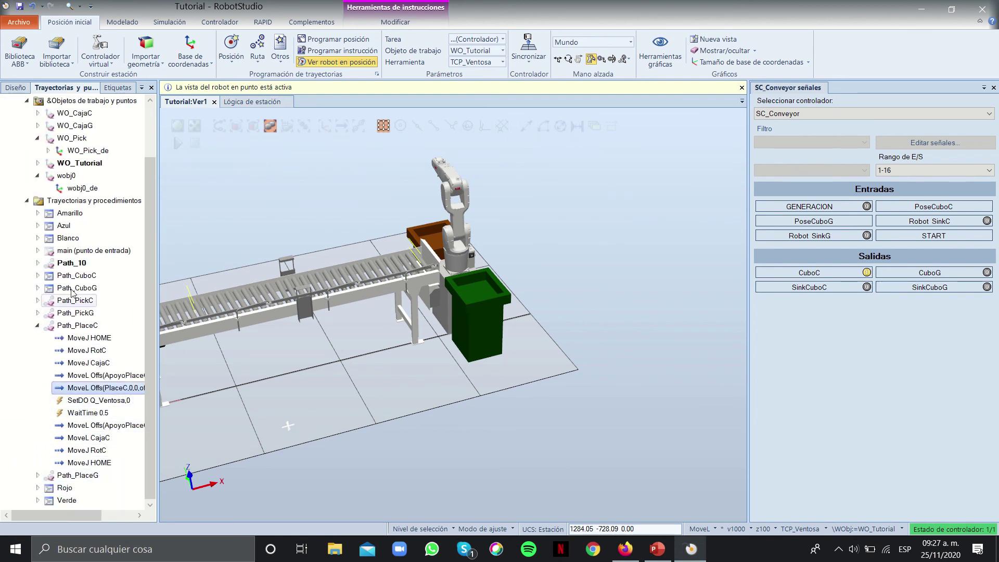
left_click(92, 430)
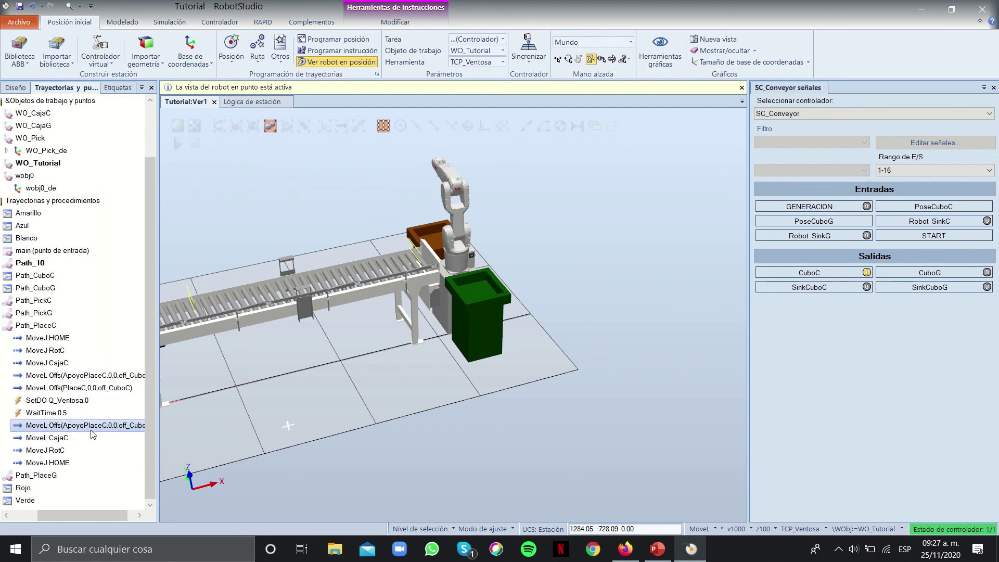
left_click_drag(58, 513, 44, 513)
left_click(67, 438)
left_click(68, 450)
left_click(67, 463)
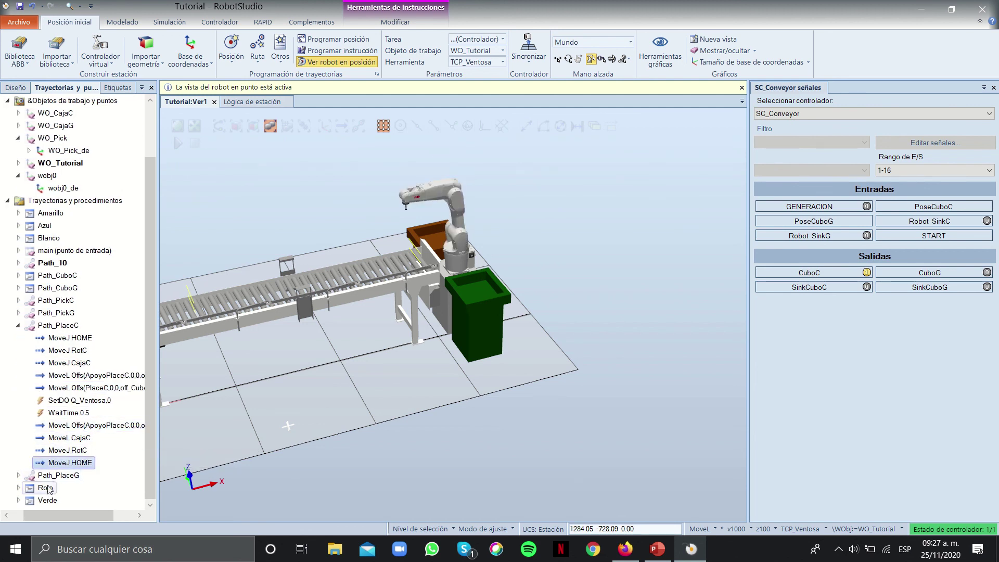
left_click_drag(55, 517, 37, 514)
left_click_drag(331, 234, 336, 315, "ctrl+shift")
left_click_drag(444, 284, 441, 238, "ctrl+shift")
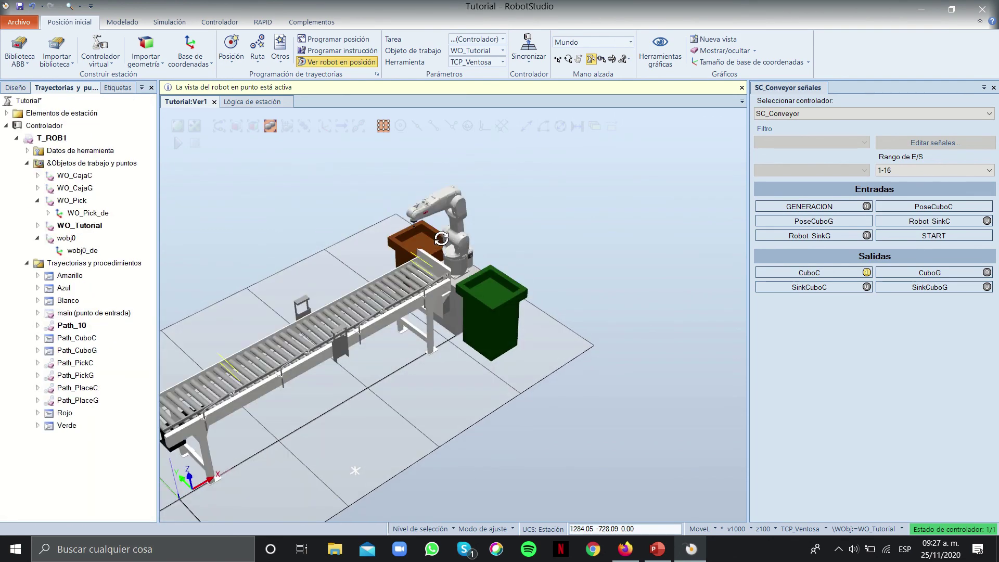
Open the RAPID program and review the MoveJ HOME, WaitTime 0.2 and Amarillo lines that open the main procedure
left_click(252, 101)
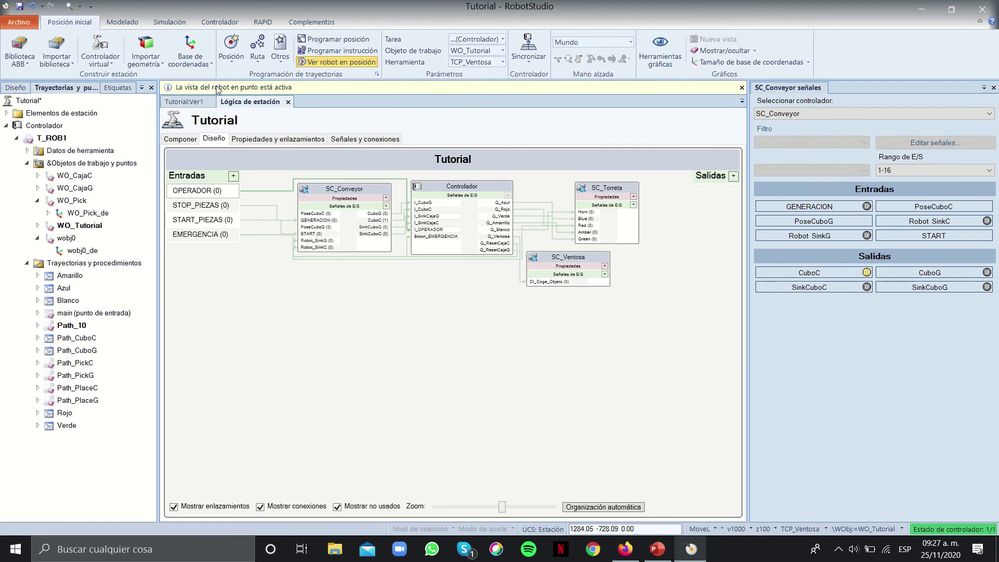
left_click(262, 22)
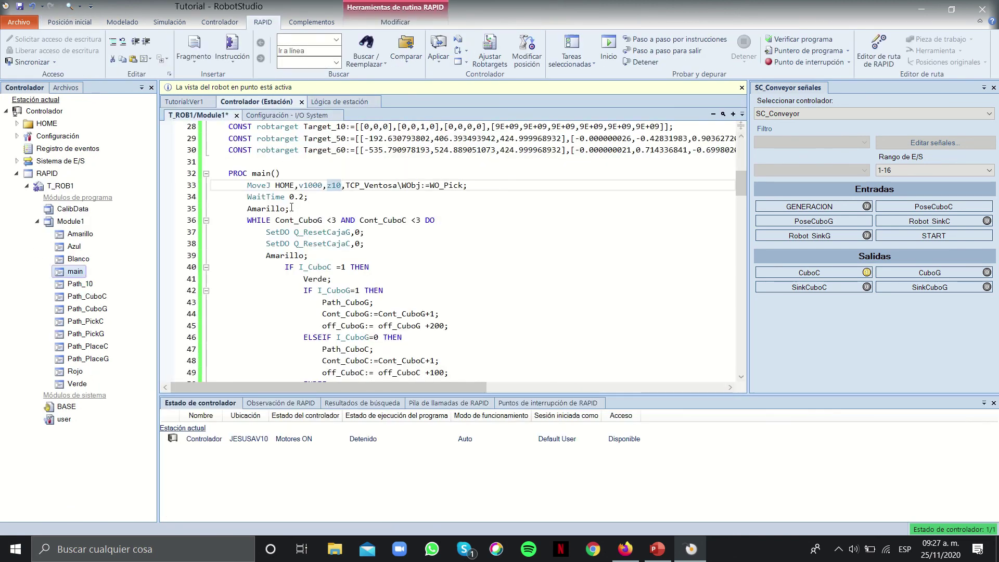
left_click_drag(248, 187, 486, 186)
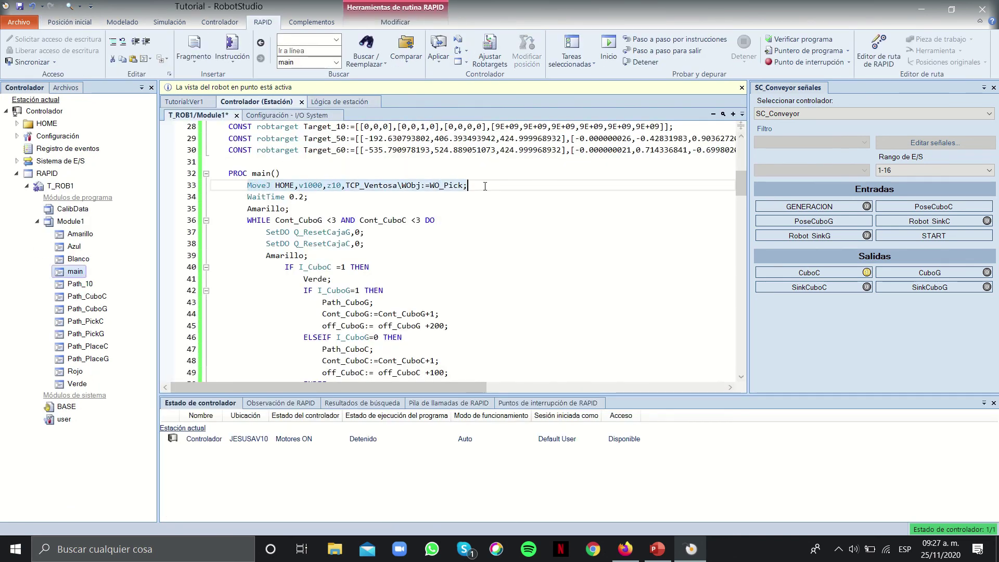
left_click_drag(229, 196, 333, 199)
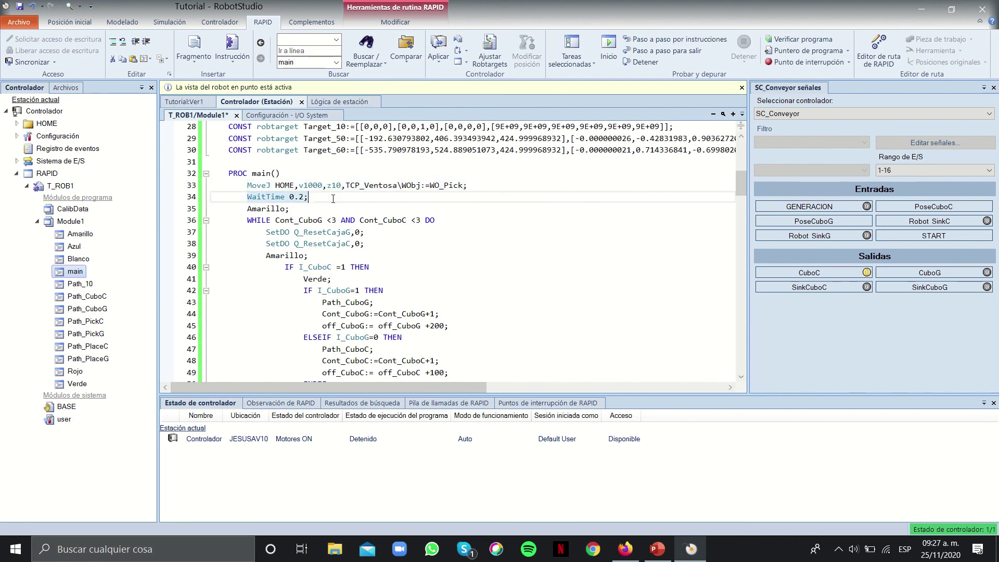
left_click_drag(248, 209, 289, 210)
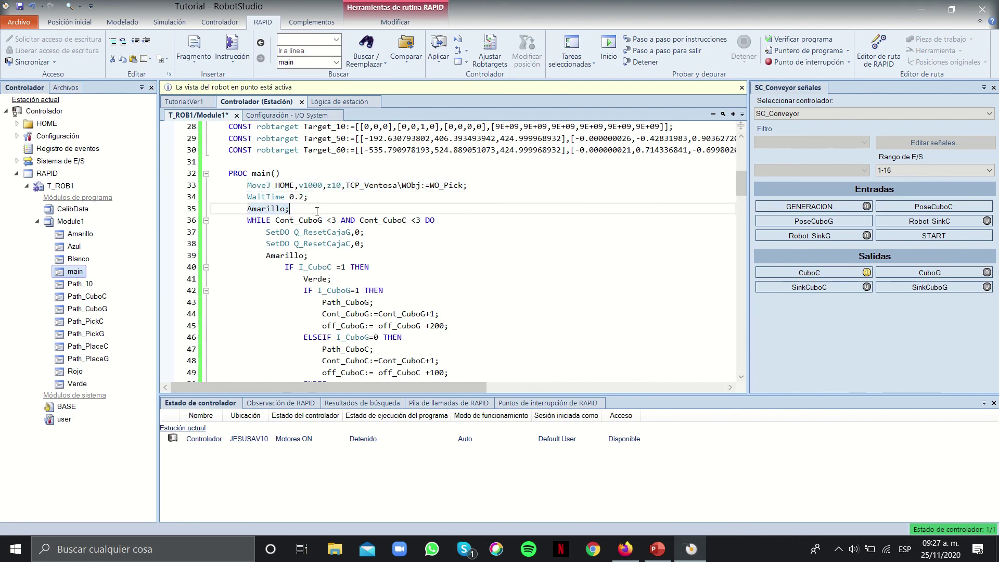
Review the Amarillo procedure in Module1, examining the SetDO lines that set each light output
scroll(312, 210, "down", 20)
scroll(316, 211, "up", 6)
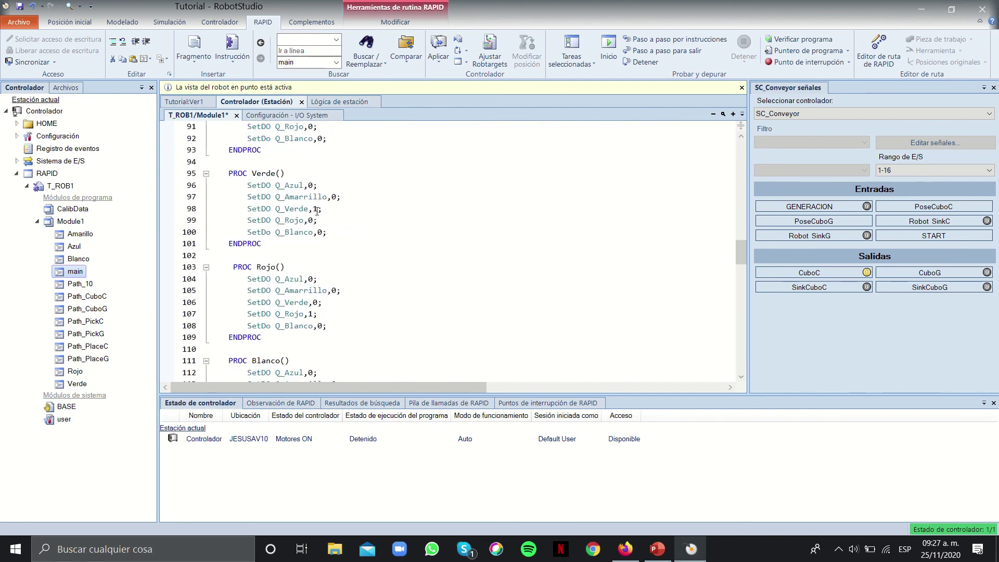
left_click(249, 197)
left_click(249, 209)
key("shift+End")
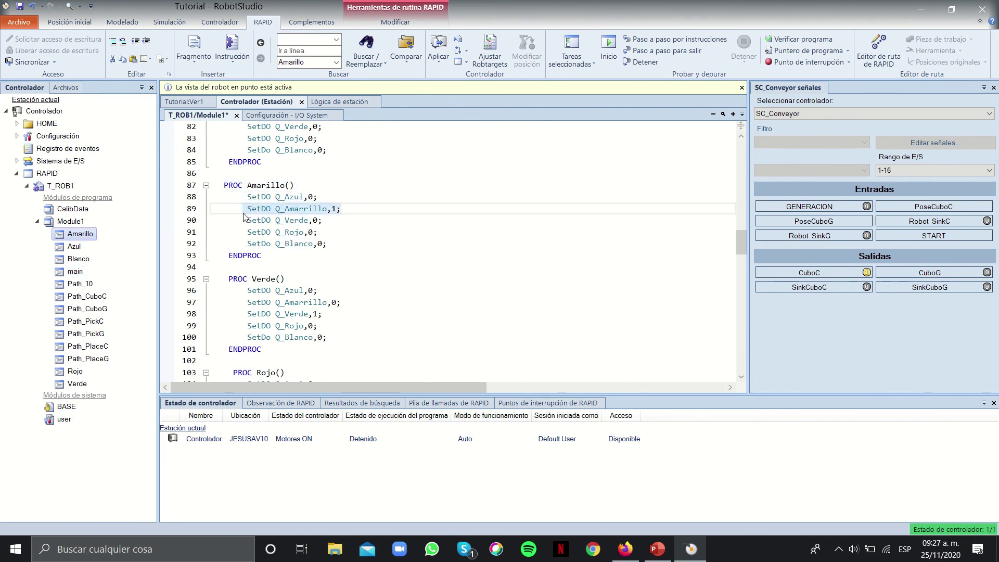
key("Home")
left_click(315, 197)
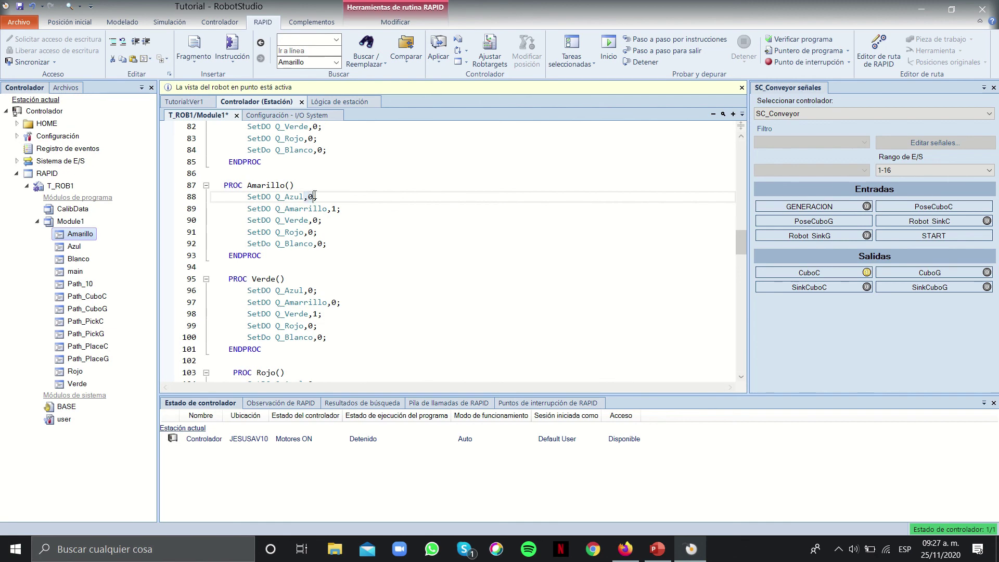
Review the declarations of the Cont_CuboG, Cont_CuboC, off_CuboG and off_CuboC variables used by main
scroll(321, 196, "up", 20)
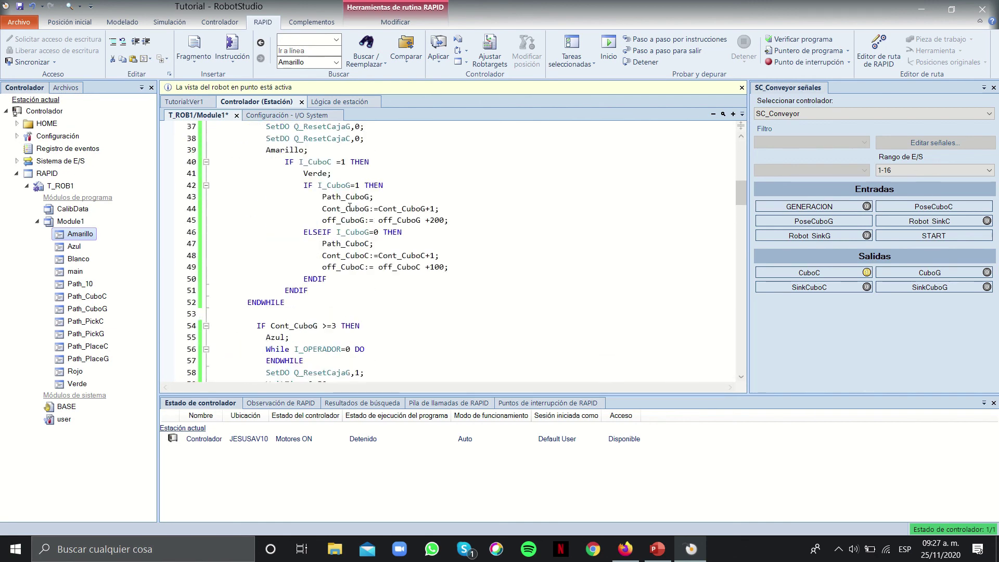
scroll(305, 219, "down", 5)
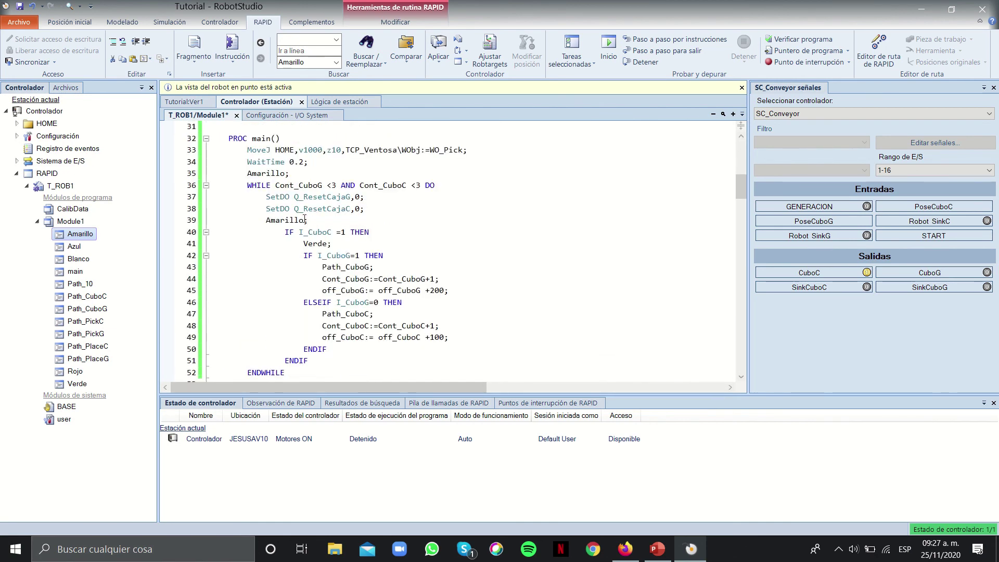
left_click(245, 190)
scroll(253, 193, "up", 4)
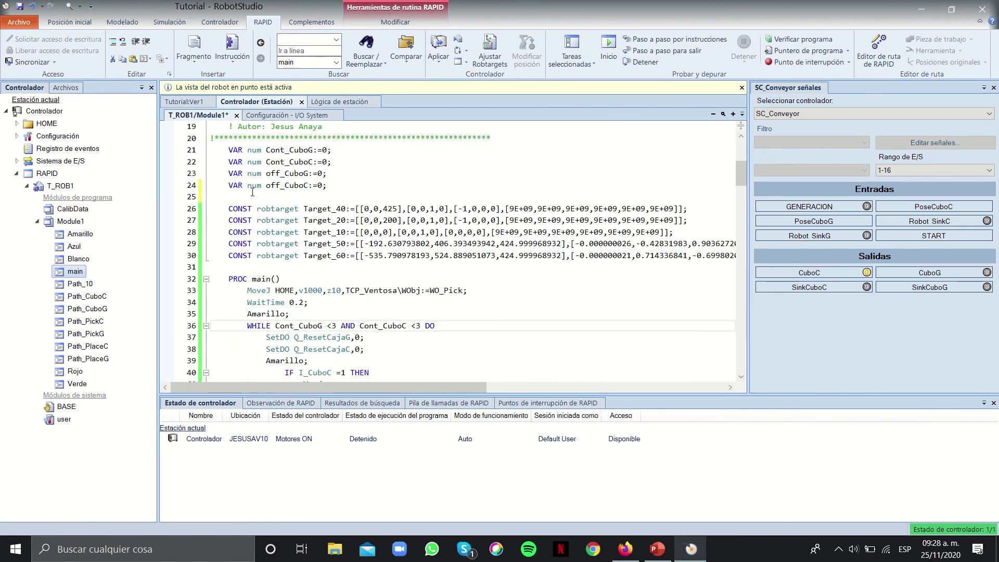
left_click(339, 151)
key("Down")
key("Down")
key("Down")
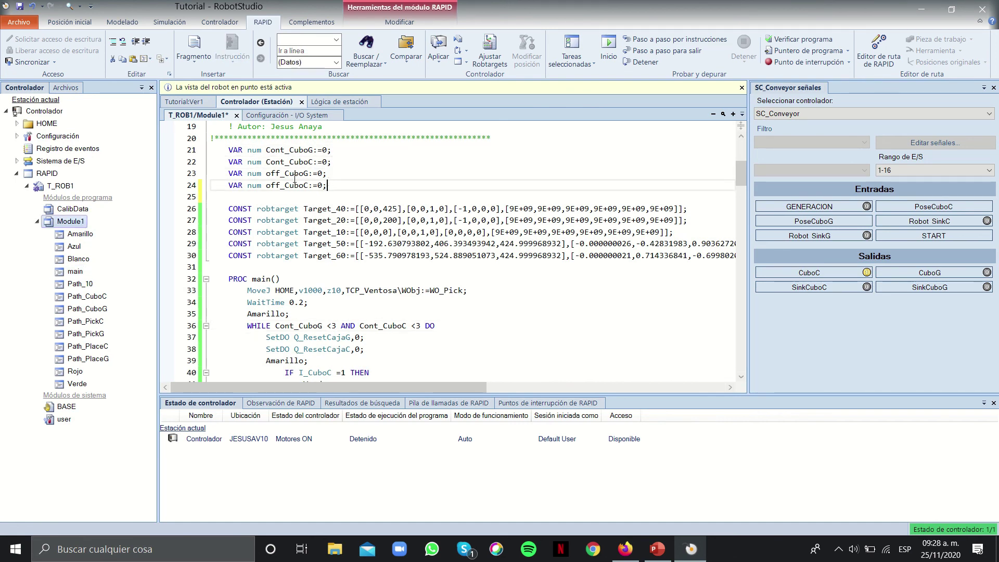
Review the condition of main's WHILE loop on the Cont_CuboG and Cont_CuboC counters
scroll(290, 213, "down", 3)
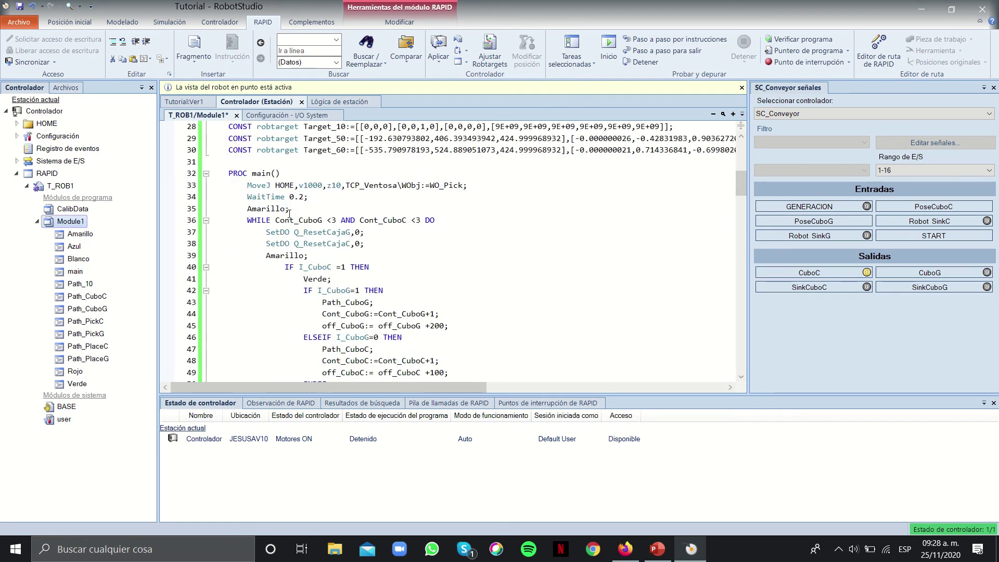
scroll(290, 213, "down", 1)
left_click_drag(248, 185, 446, 184)
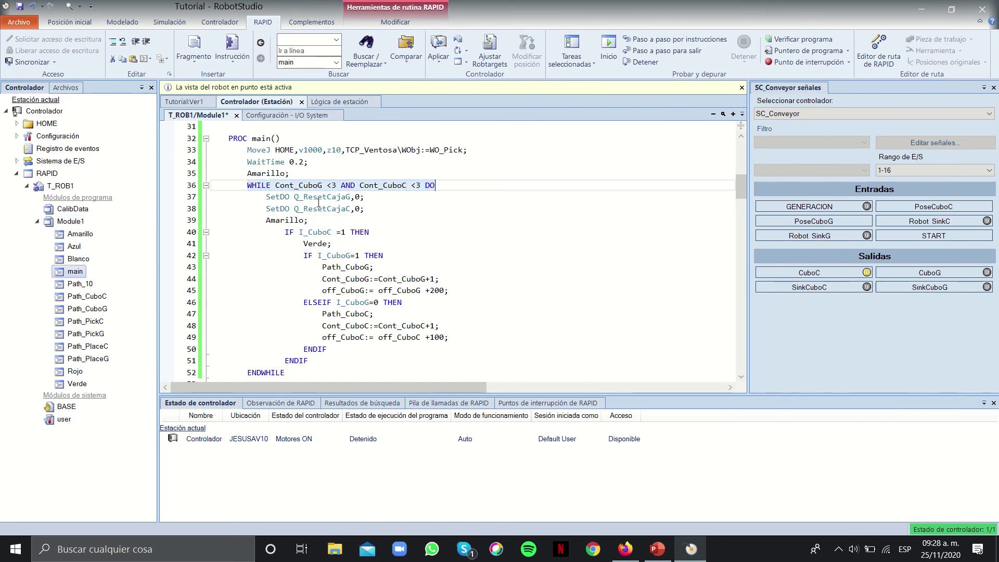
Review the Q_ResetCajaG and Q_ResetCajaC resets and the Amarillo call inside main's WHILE loop
left_click(300, 221)
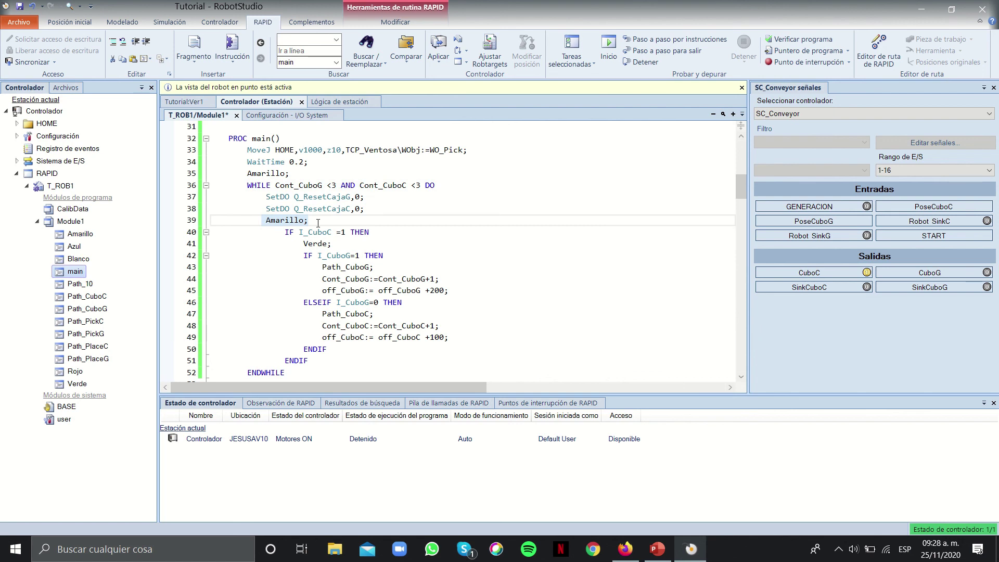
left_click(333, 197)
left_click_drag(315, 218, 225, 193)
left_click(383, 209)
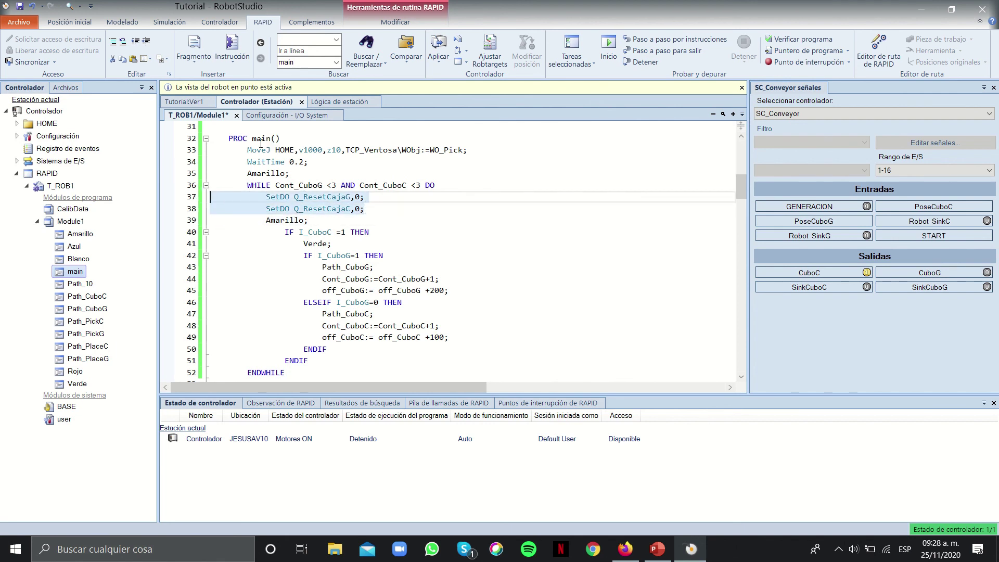
left_click(365, 220)
Review the IF I_CuboC=1 condition, the Verde call and the nested IF I_CuboG=1 condition in main
scroll(376, 233, "down", 1)
left_click(286, 200)
left_click(394, 197)
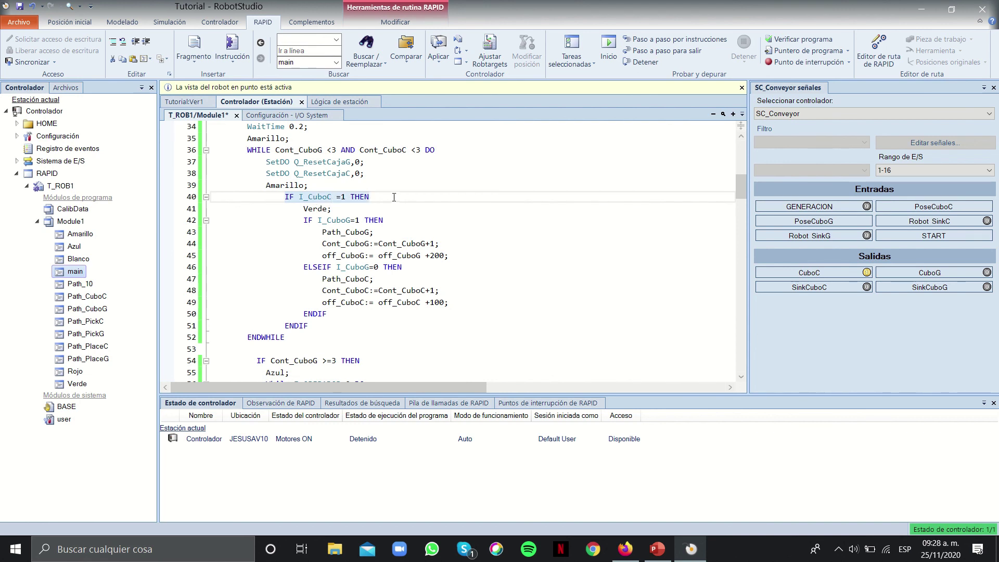
left_click(333, 209)
key("F9")
left_click(304, 221)
left_click_drag(295, 220, 383, 229)
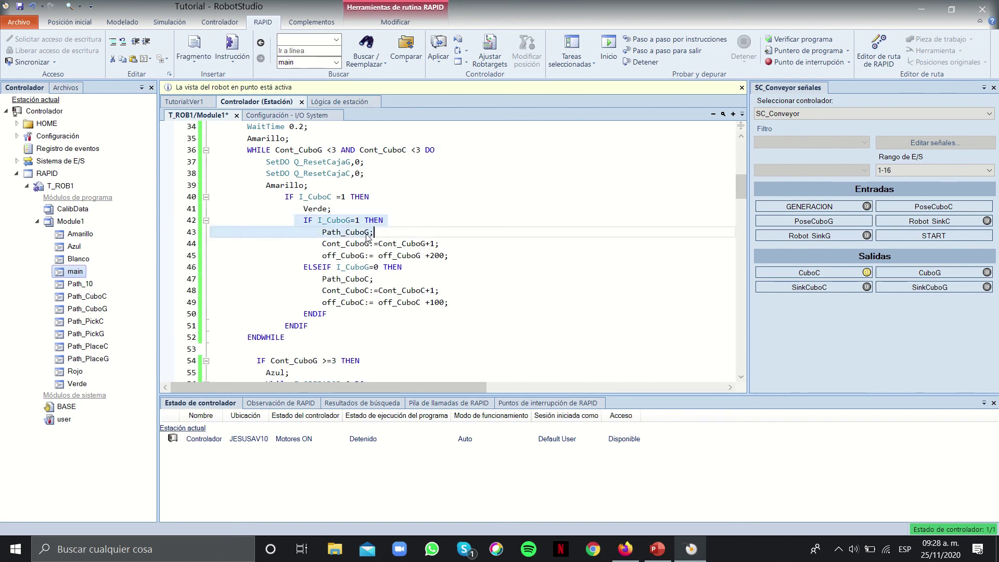
Compare the counter and offset increments of the I_CuboG=1 branch with those of the ELSEIF I_CuboG=0 branch
left_click(453, 244)
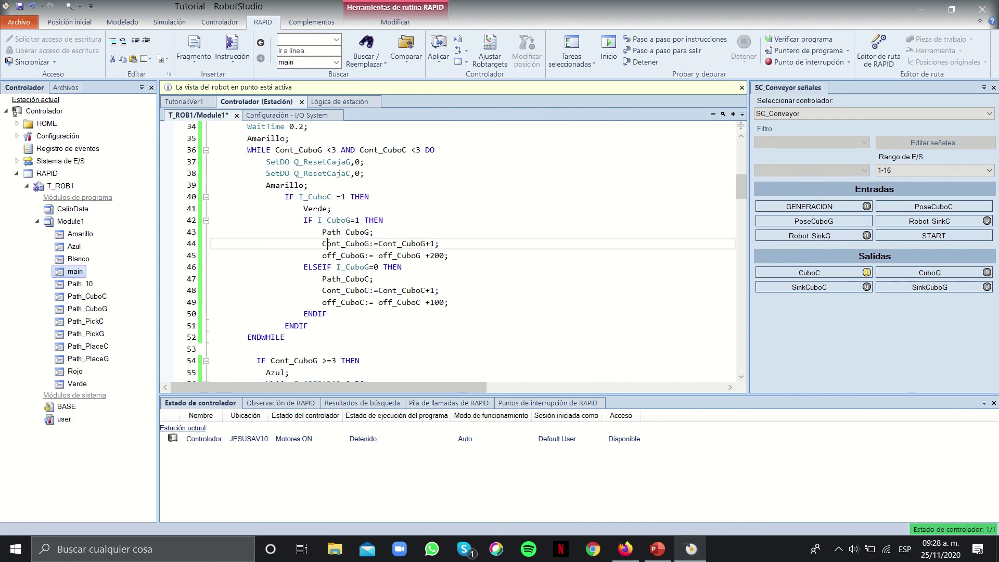
left_click_drag(321, 254, 209, 234)
scroll(460, 255, "down", 1)
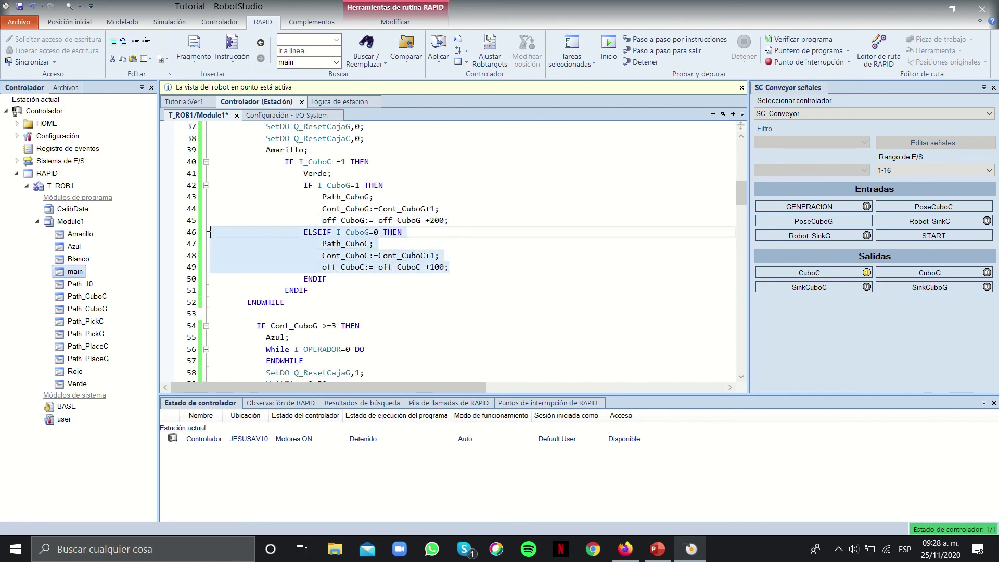
left_click(367, 232)
key("BackSpace")
type("G")
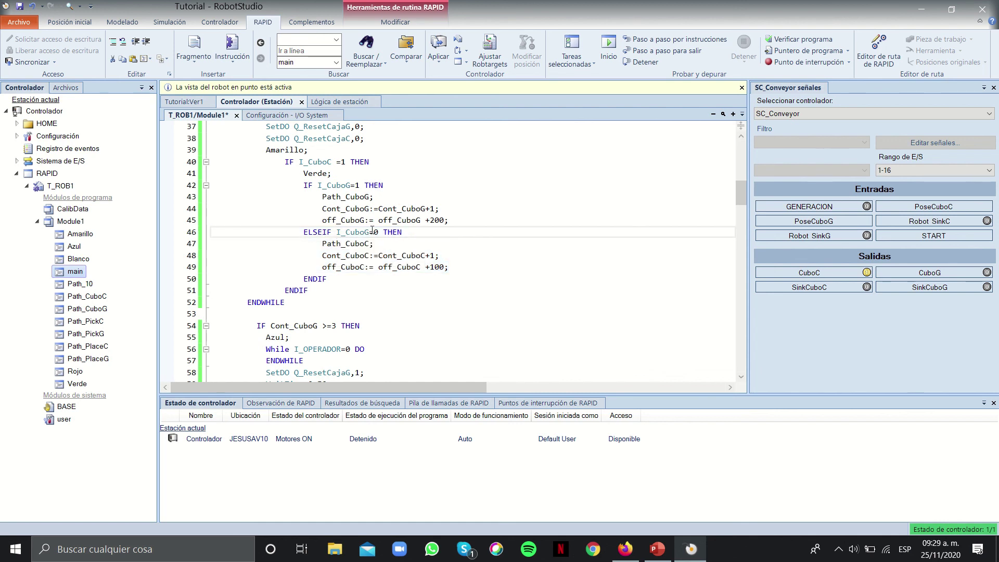
left_click(352, 185)
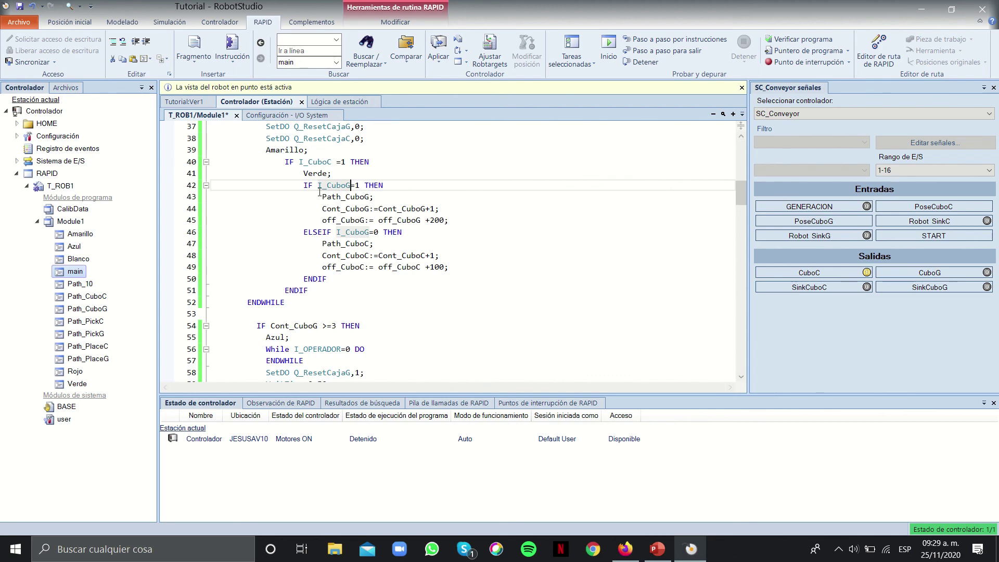
Examine the Path_CuboG procedure and its Path_PickG and Path_PlaceG calls
scroll(367, 229, "down", 2)
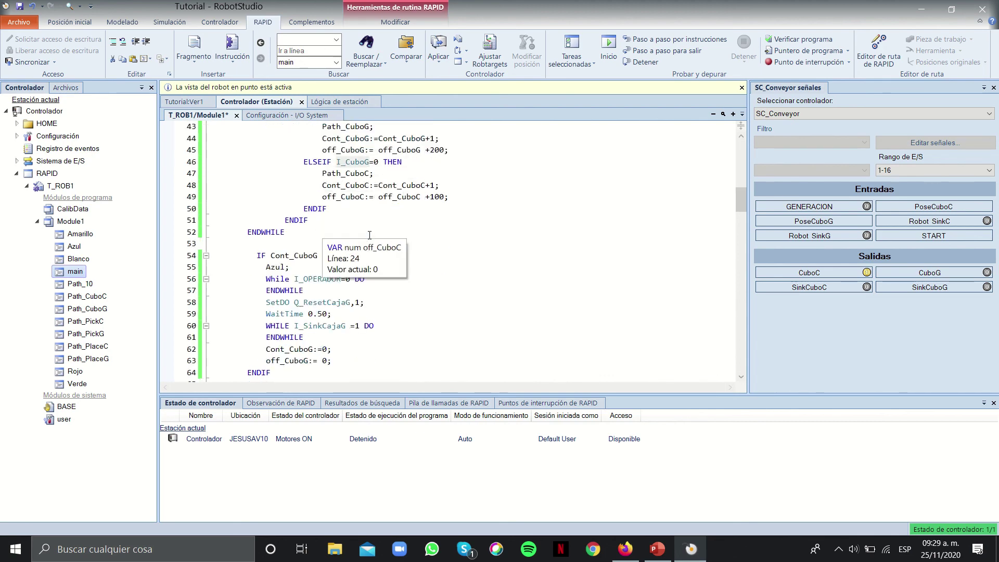
scroll(370, 236, "down", 20)
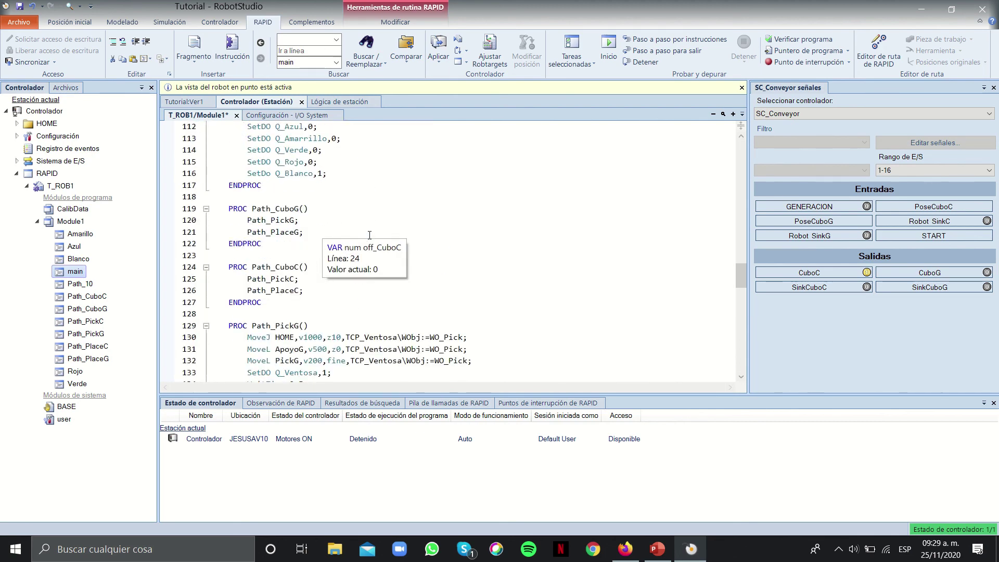
left_click_drag(248, 185, 303, 196)
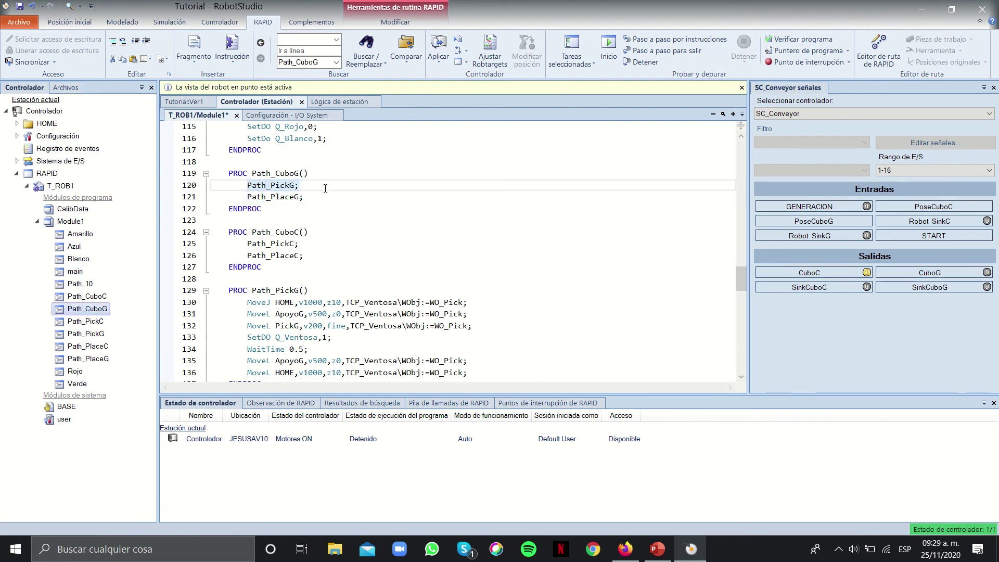
scroll(272, 235, "up", 4)
scroll(272, 235, "up", 20)
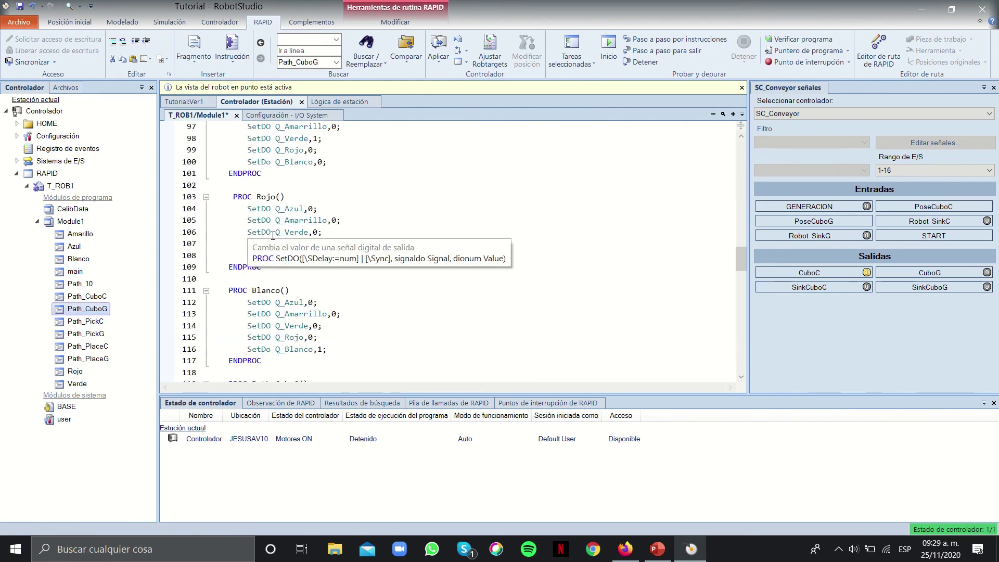
scroll(273, 235, "up", 1)
Review main's IF Cont_CuboG >=3 block, covering the I_OPERADOR wait, Q_ResetCajaG output, I_SinkCajaG loop and counter reset
left_click(284, 235)
scroll(291, 232, "down", 2)
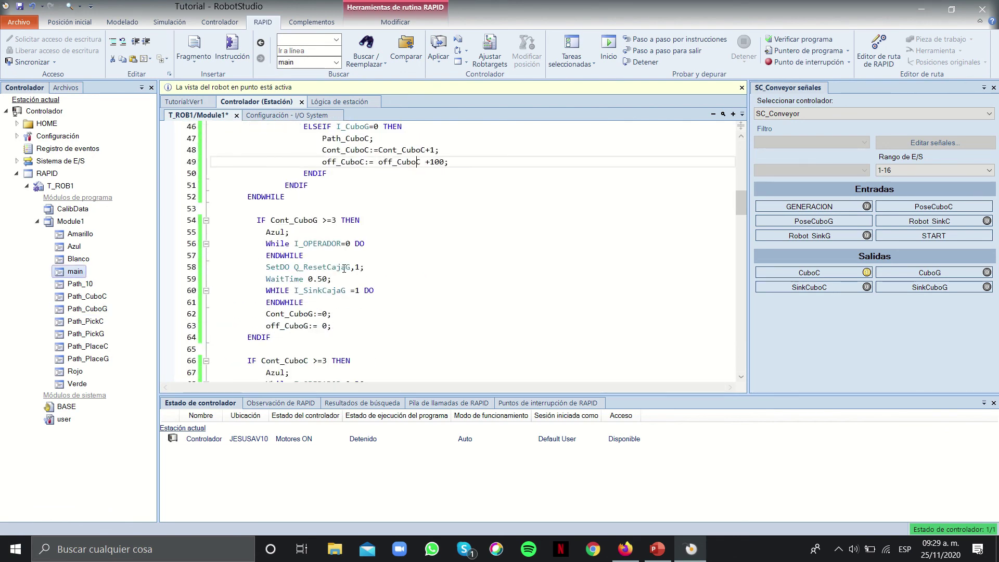
mouse_move(246, 230)
left_mouse_down()
mouse_move(327, 233)
mouse_move(235, 244)
left_mouse_up()
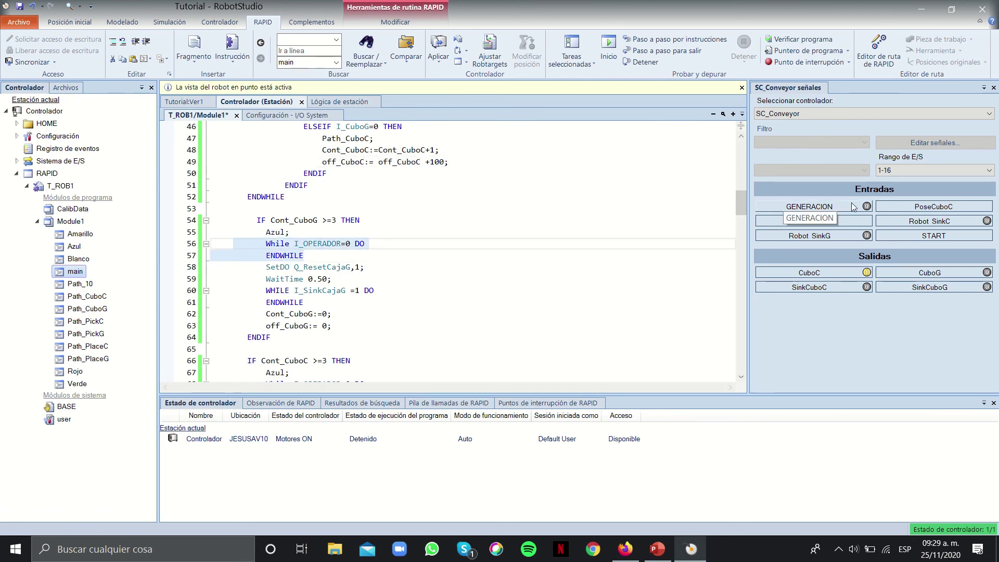
left_click_drag(257, 267, 400, 277)
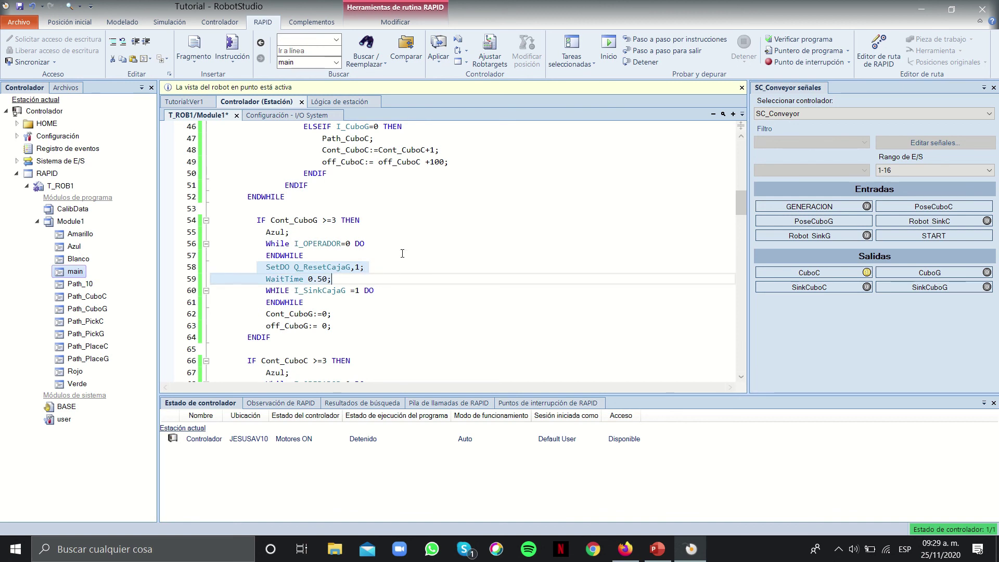
left_click_drag(267, 292, 333, 303)
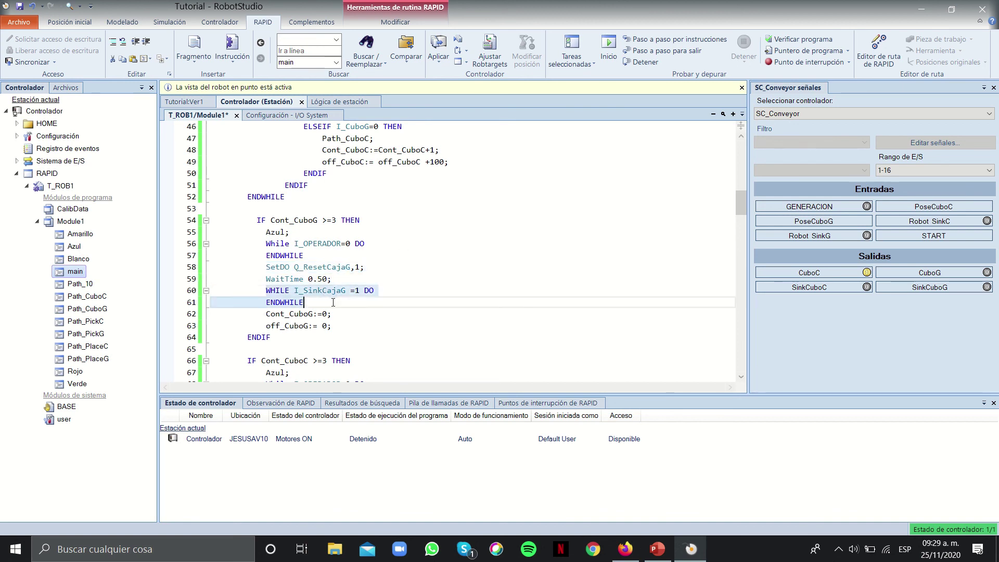
mouse_move(267, 314)
left_mouse_down()
mouse_move(333, 314)
mouse_move(333, 326)
mouse_move(267, 314)
left_mouse_up()
Review the instructions of the Path_PickG and Path_PickC procedures, including the Q_Ventosa activation
scroll(341, 330, "down", 4)
scroll(278, 295, "down", 20)
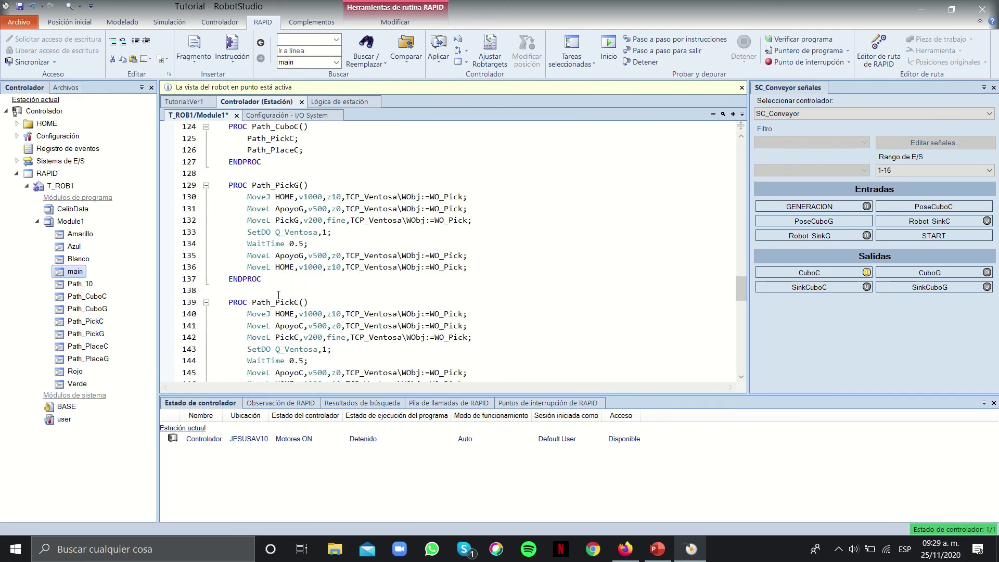
scroll(344, 282, "up", 1)
left_click_drag(245, 231, 471, 302)
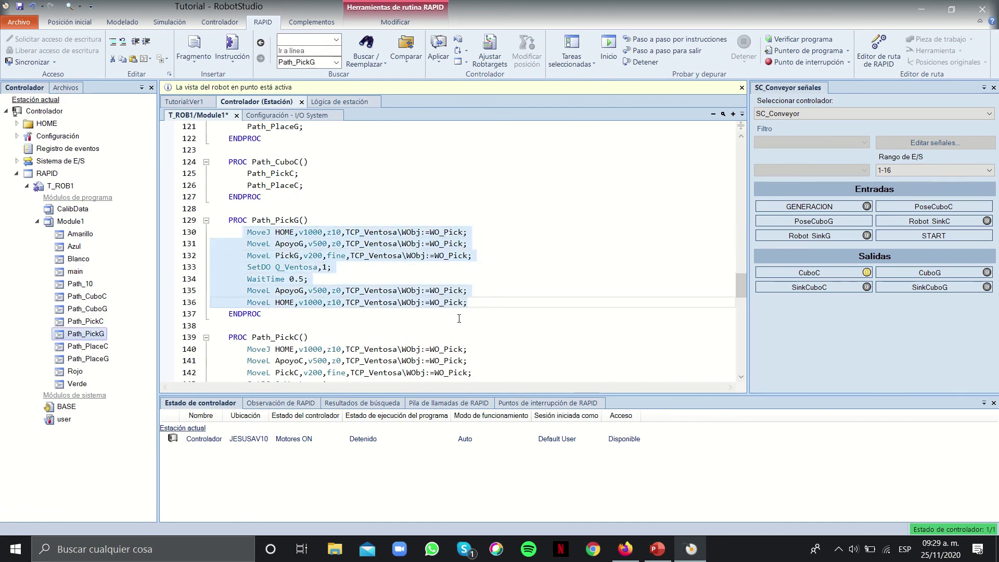
scroll(265, 311, "down", 3)
left_click_drag(246, 243, 468, 314)
left_click(510, 218)
scroll(382, 232, "up", 2)
left_click(342, 232)
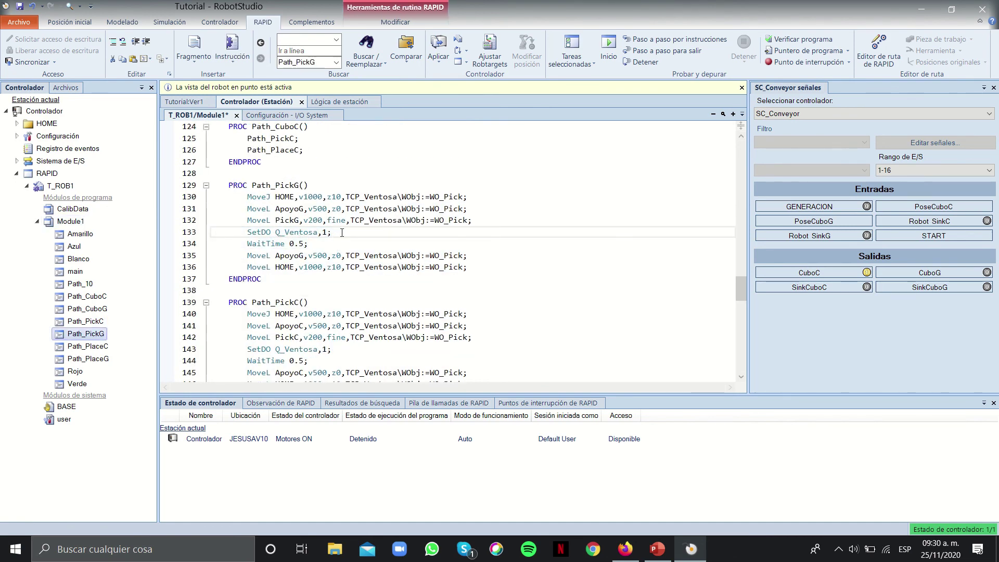
Check the controller's Q_Ventosa connection to SC_Ventosa in the station logic, and return to the RAPID program
scroll(342, 232, "down", 1)
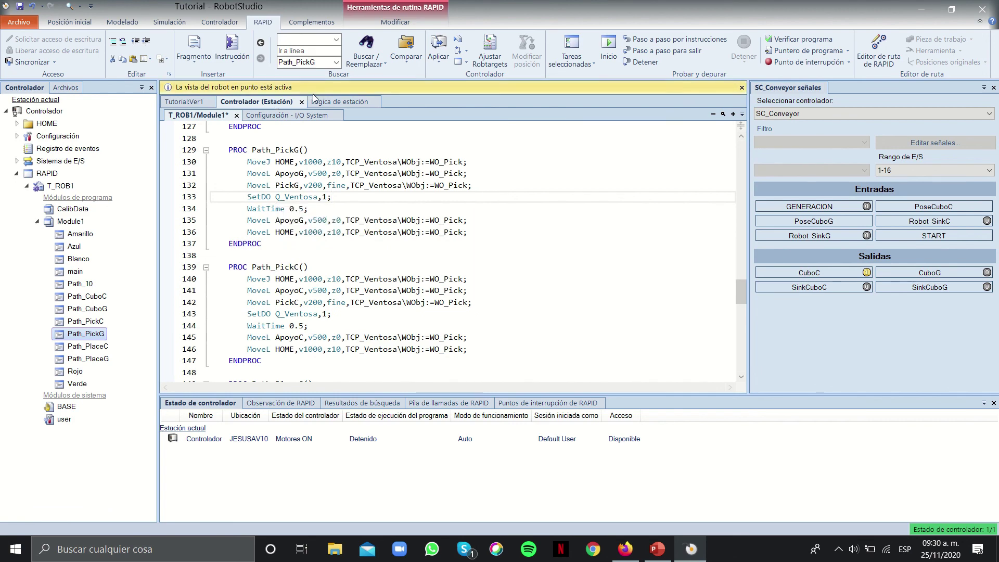
left_click(339, 101)
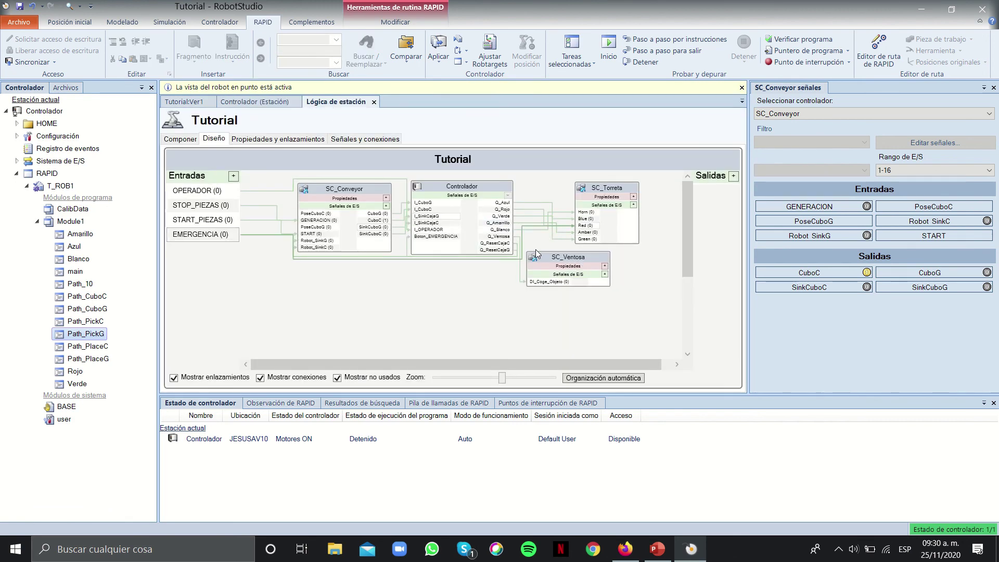
left_click(268, 102)
Review the WaitTime 0.5 line in Path_PickC and the opening MoveJ HOME line of Path_PlaceG
scroll(311, 208, "down", 3)
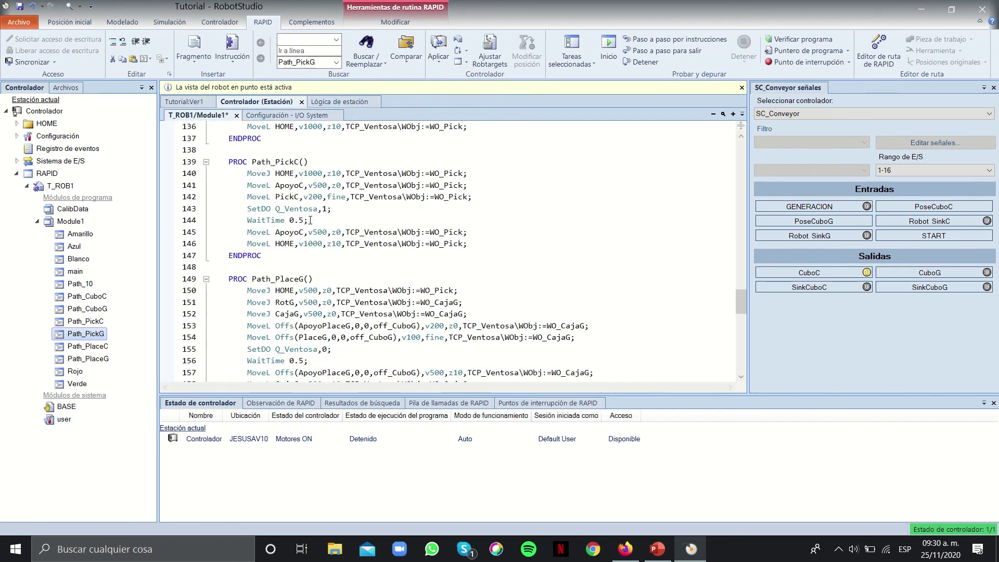
left_click(312, 220)
scroll(248, 219, "down", 2)
left_click_drag(248, 220, 369, 221)
Examine the speed and zone arguments of the ApoyoG and PickG moves in Path_PickG
scroll(360, 213, "up", 3)
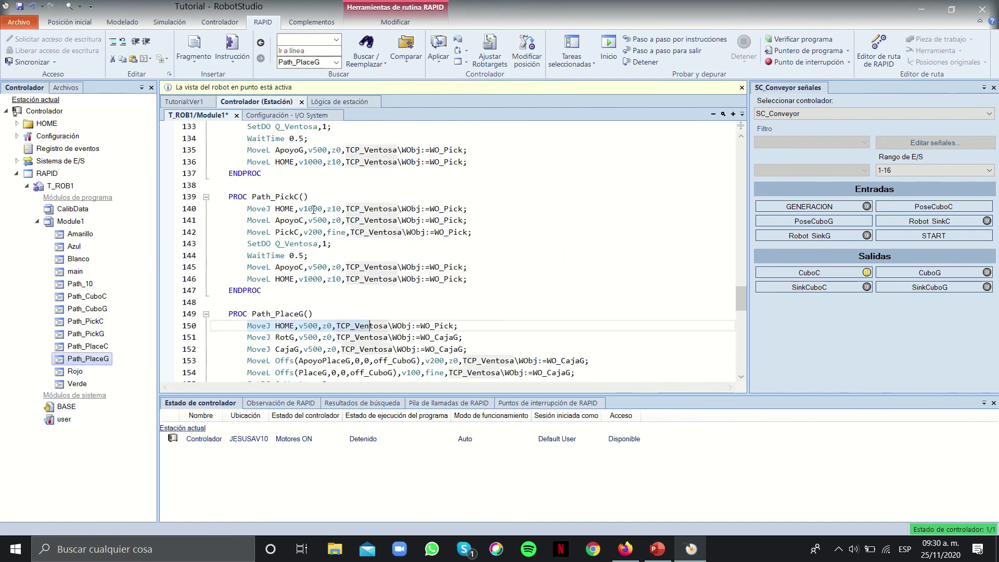
scroll(315, 209, "up", 2)
left_click(320, 174)
left_click(338, 173)
left_click(323, 185)
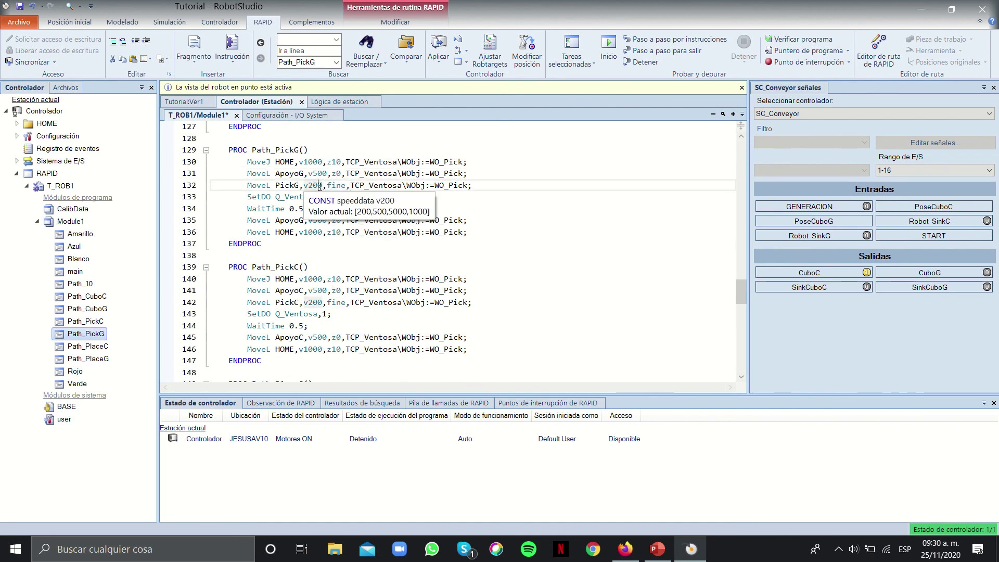
Review the MoveJ lines to HOME, RotG and CajaG that open the Path_PlaceG procedure
scroll(338, 193, "down", 2)
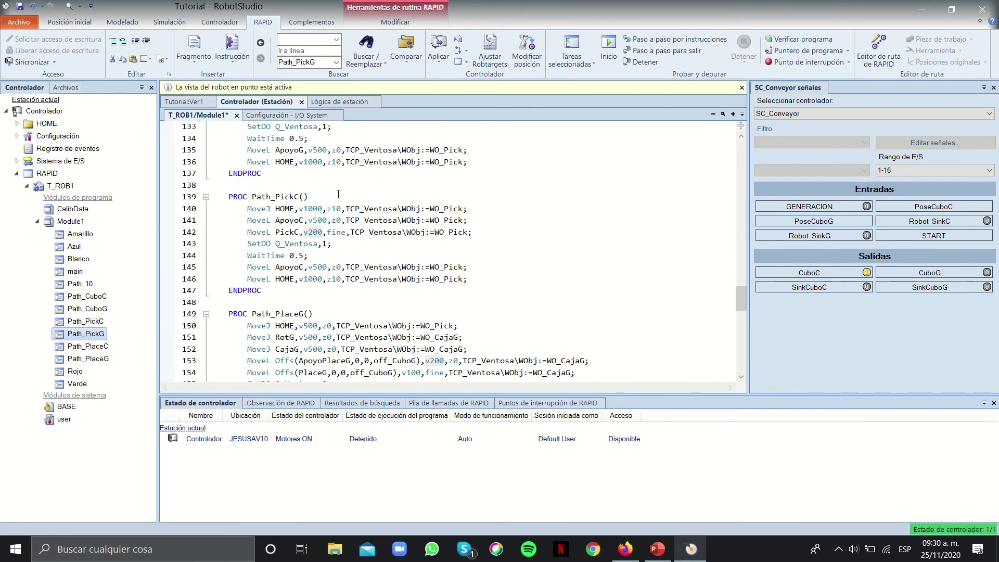
scroll(338, 194, "down", 3)
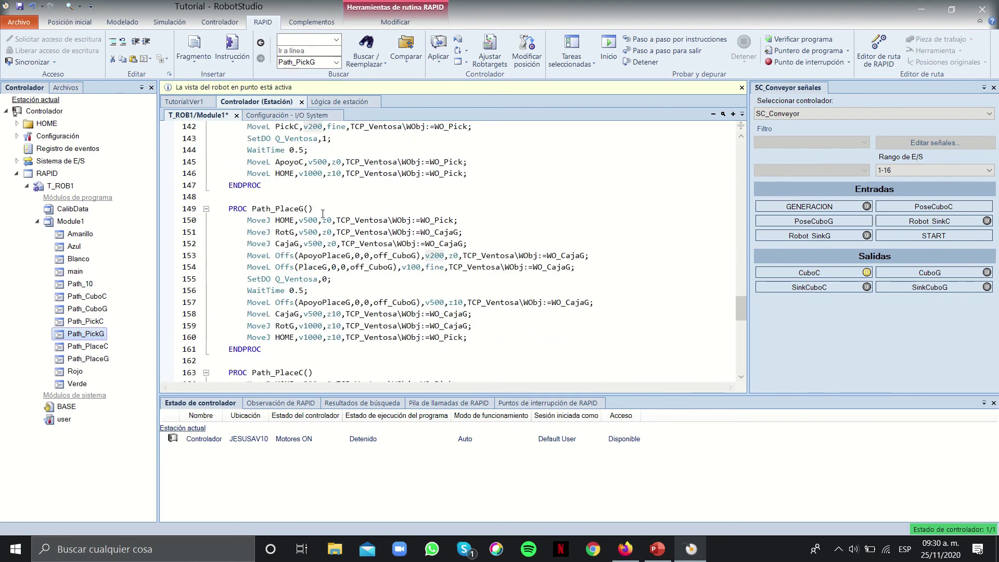
left_click_drag(251, 219, 442, 279)
left_click(422, 243)
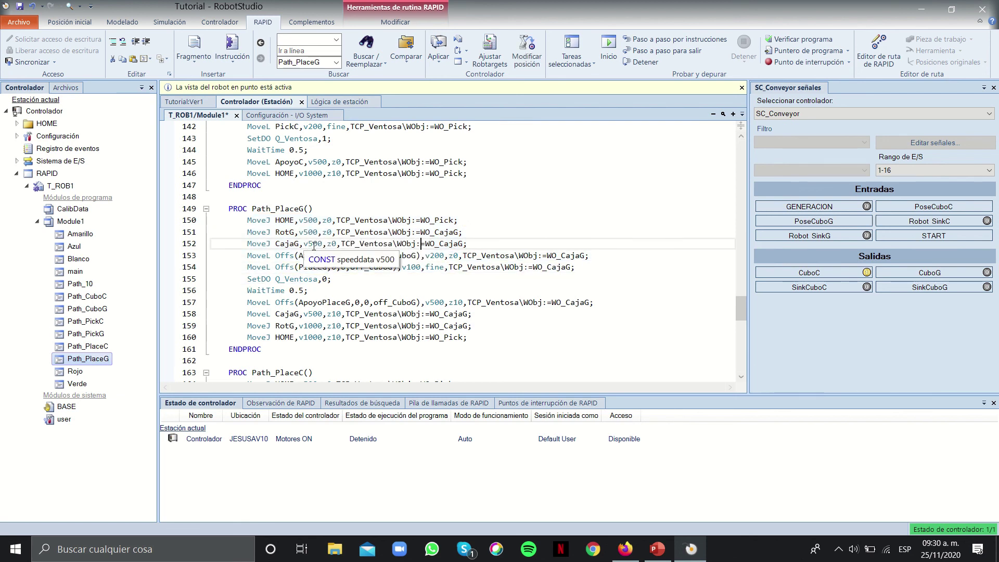
Examine the Offs arguments of the ApoyoPlaceG and PlaceG moves in Path_PlaceG, including the off_CuboG offset
left_click(299, 256)
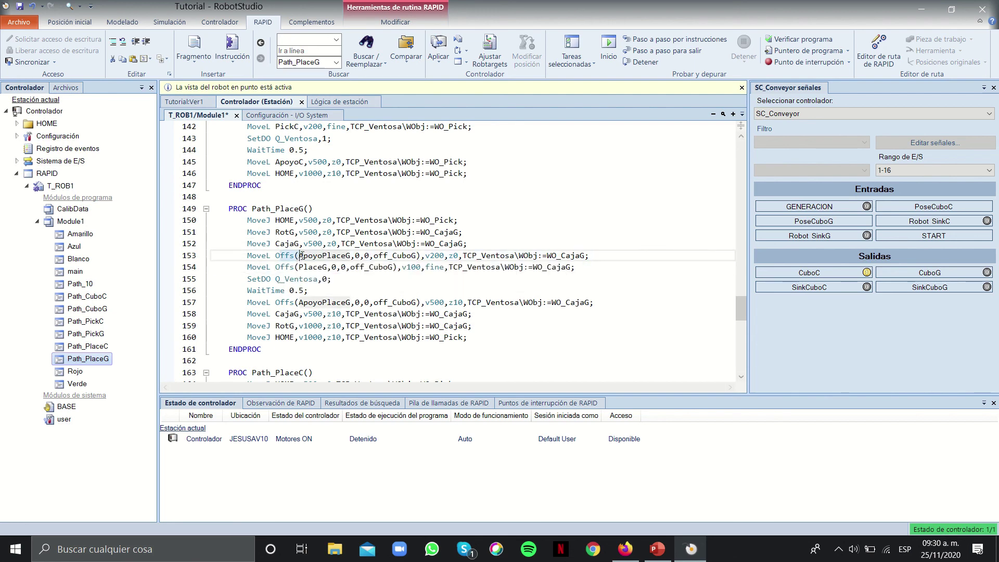
left_click(351, 256)
mouse_move(739, 321)
left_mouse_down()
mouse_move(739, 164)
mouse_move(739, 321)
left_mouse_up()
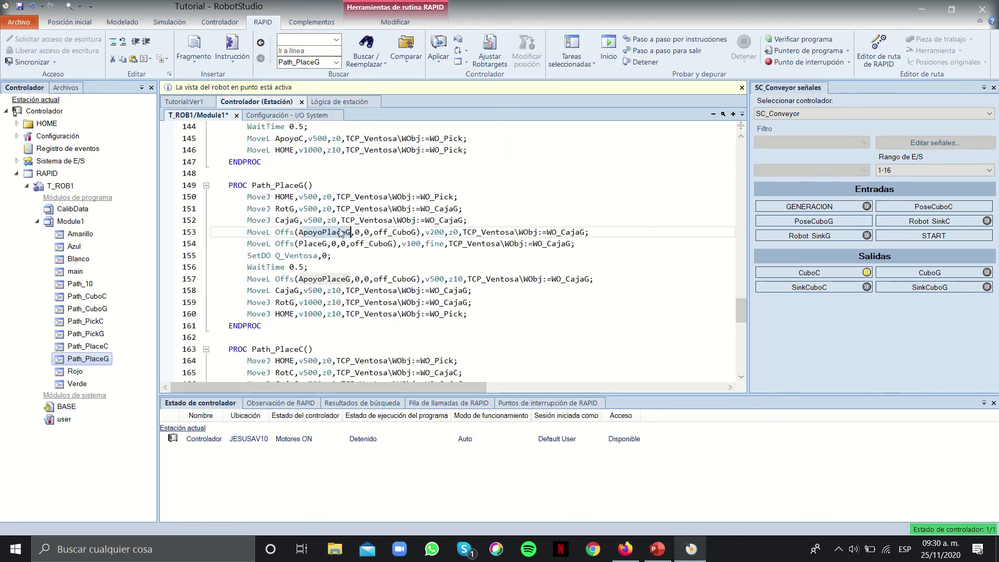
left_click(357, 231)
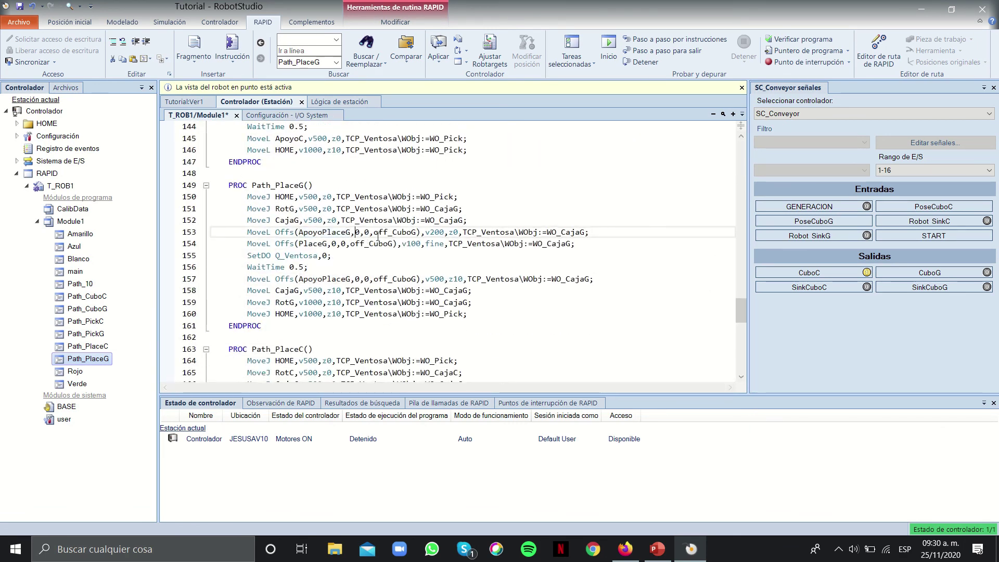
left_click_drag(373, 232, 418, 232)
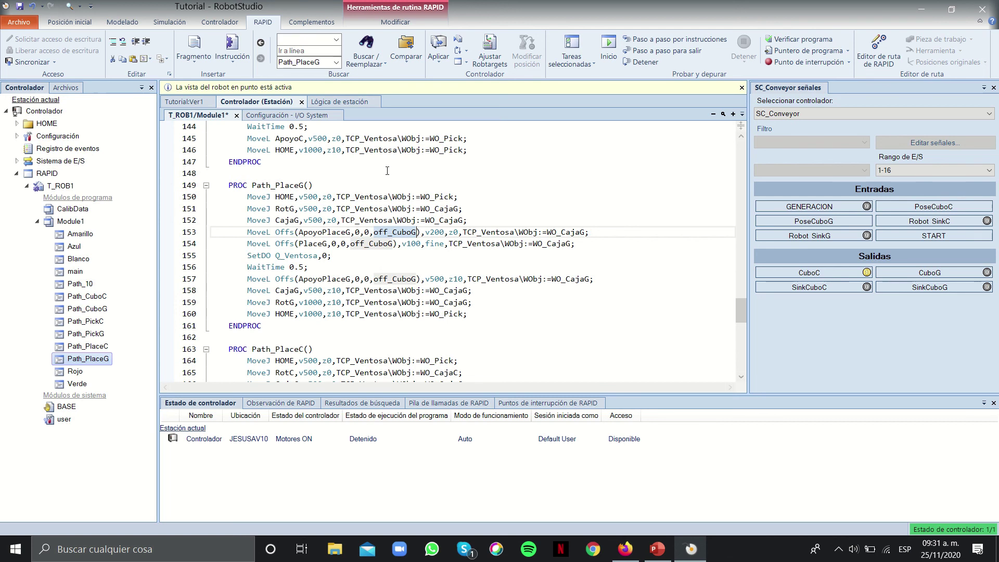
left_click_drag(350, 243, 394, 243)
Review Path_PlaceG's Q_Ventosa release, WaitTime 0.5 and the return move to ApoyoPlaceG with off_CuboG
left_click_drag(321, 267, 217, 255)
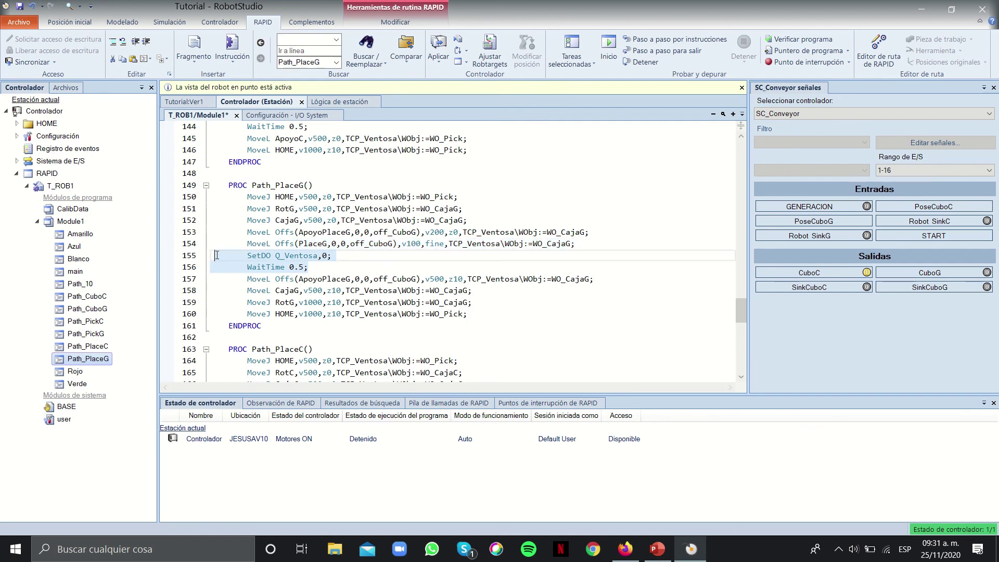
left_click(334, 256)
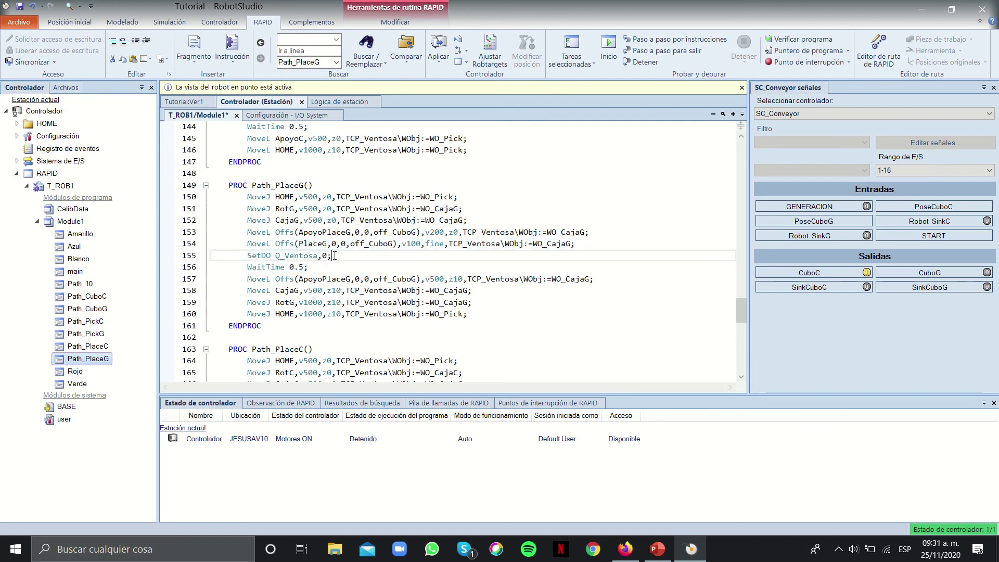
scroll(342, 256, "down", 1)
left_click(247, 235)
left_click(394, 243)
left_click_drag(416, 242, 375, 243)
Look over the Path_PlaceC procedure and return to the robtarget declarations that open Module1
scroll(379, 243, "down", 8)
scroll(381, 229, "up", 2)
scroll(382, 227, "up", 3)
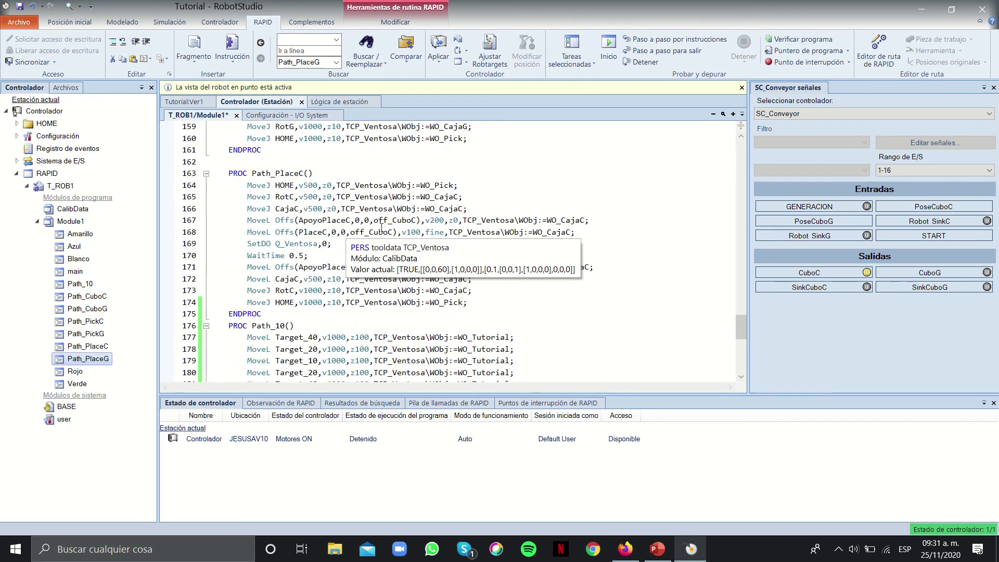
scroll(381, 227, "down", 4)
scroll(381, 228, "up", 11)
scroll(381, 227, "up", 13)
scroll(382, 227, "down", 19)
scroll(381, 228, "up", 6)
scroll(381, 228, "up", 20)
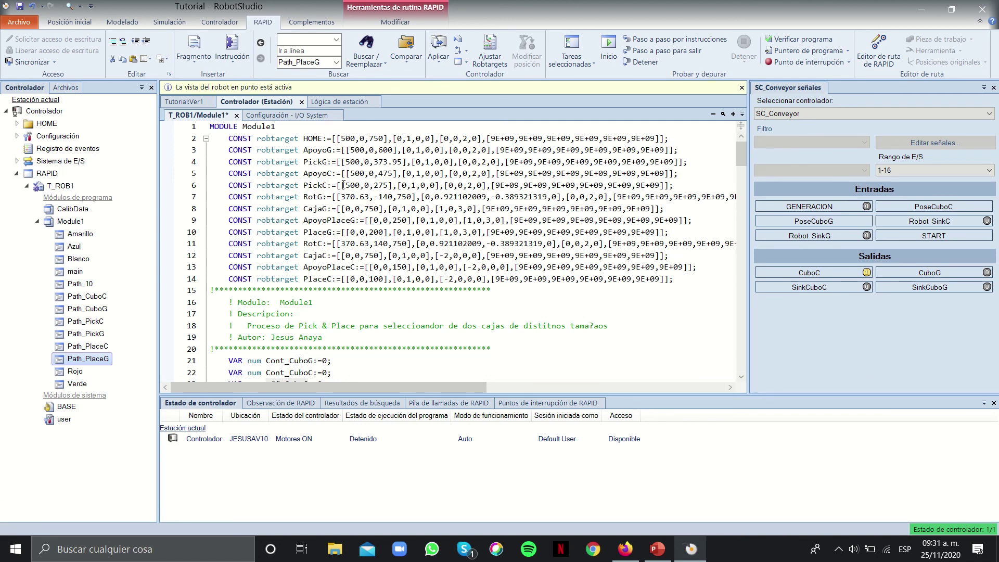
Compare the position values of the RotG and RotC robtargets and check the HOME target's orientation in Module1
left_click_drag(341, 197, 370, 197)
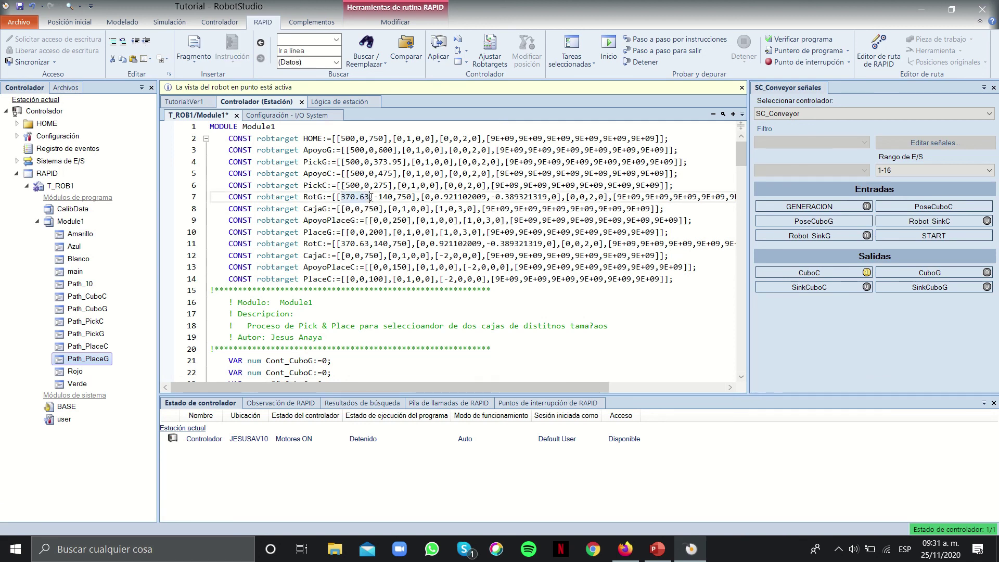
left_click(375, 138)
left_click(363, 243)
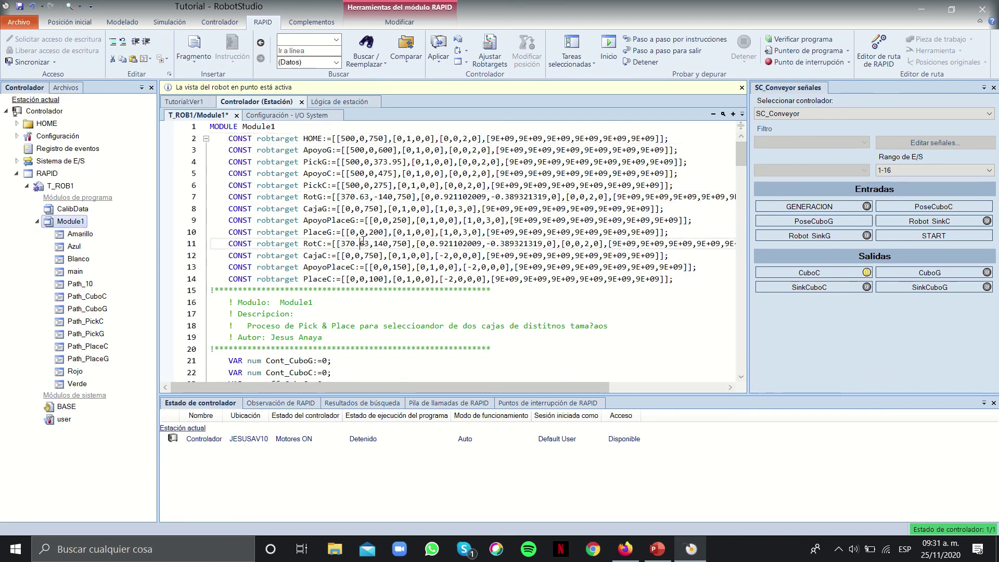
left_click(415, 139)
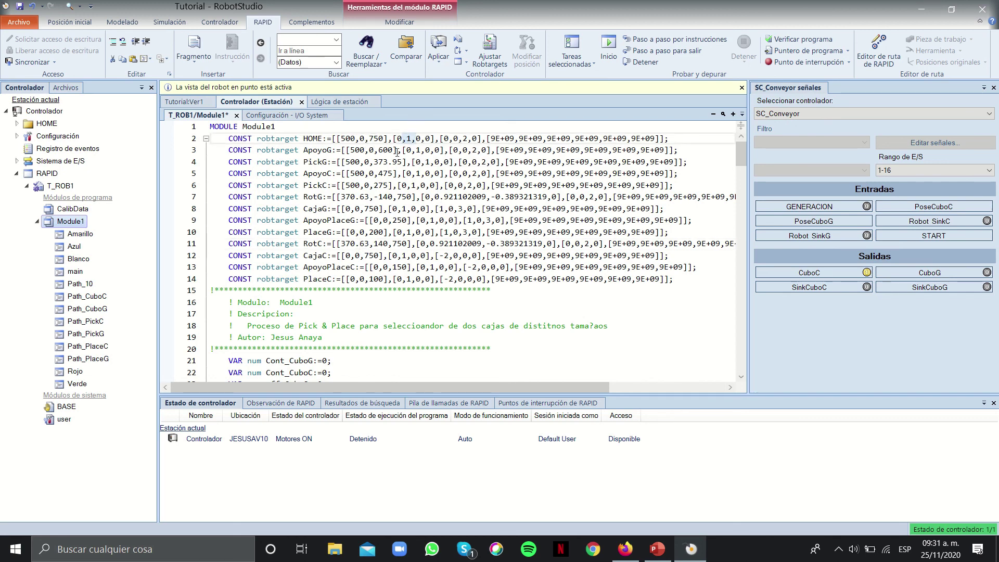
Examine the HOME to PickC robtarget declarations as a group, including their axis configuration data
left_click_drag(446, 186, 259, 138)
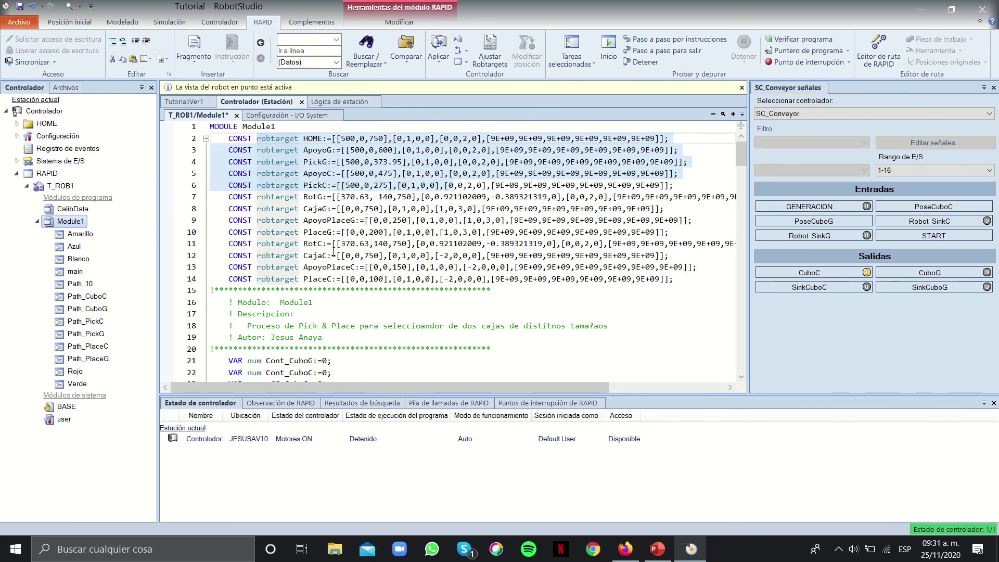
left_click(479, 177)
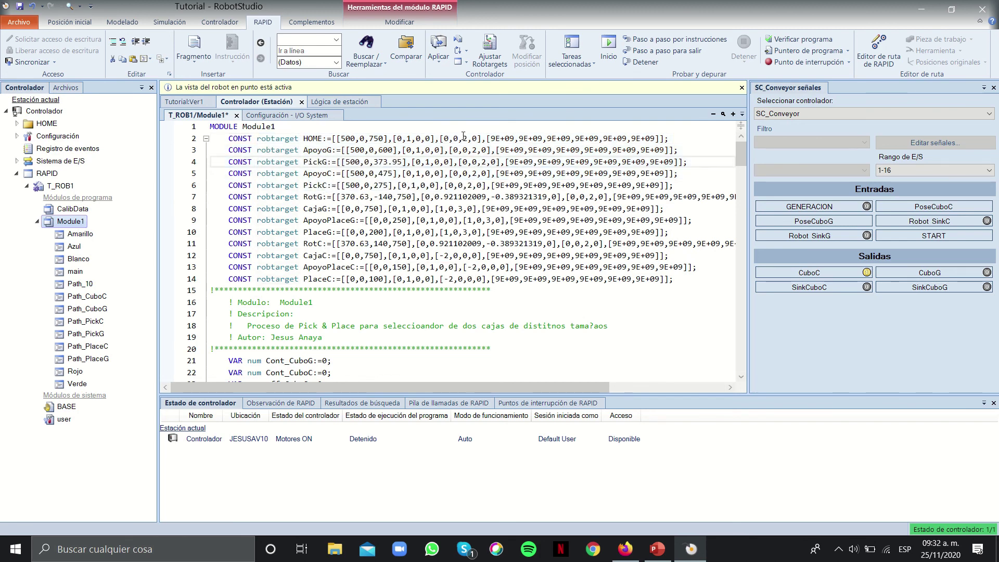
left_click_drag(449, 139, 487, 185)
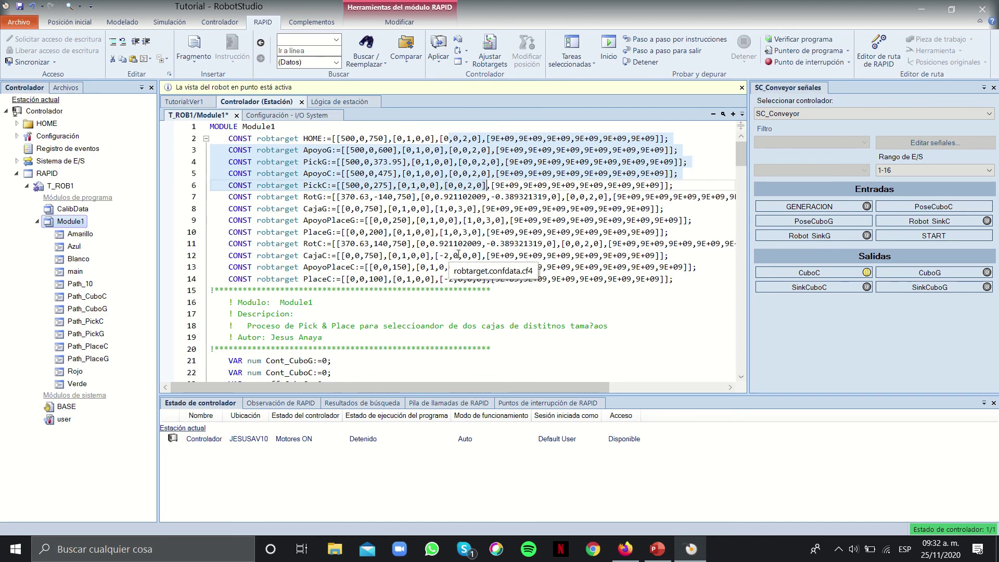
left_click(369, 208)
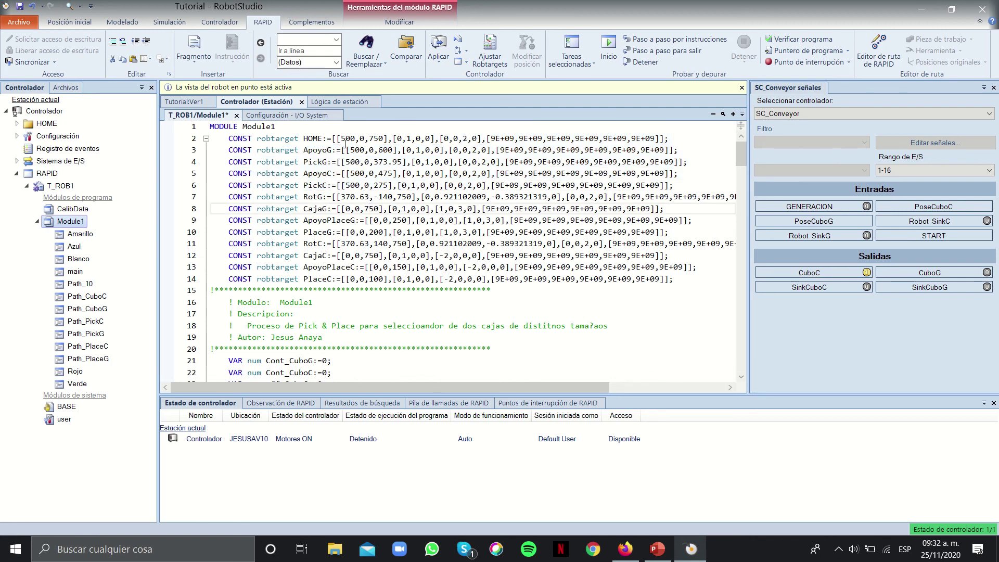
Return to the station's 3D view and start the simulation with the whole conveyor and signal tower in view
left_click(184, 101)
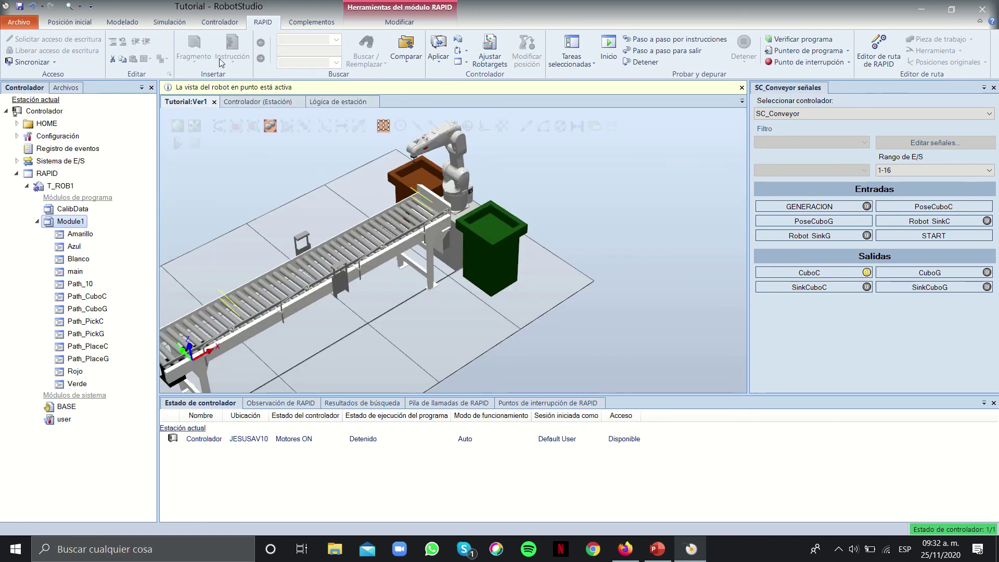
left_click(170, 21)
left_click(182, 50)
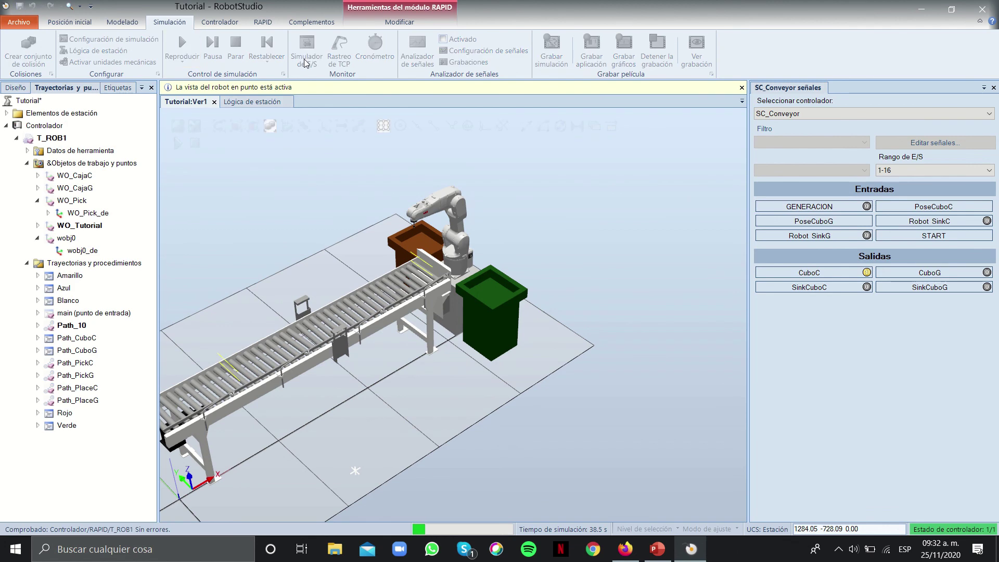
left_click_drag(392, 192, 349, 253, "ctrl+shift")
scroll(247, 224, "up", 2)
Show the station's own signals (Señales de estación) and toggle STOP_PIEZAS on and off
left_click(804, 114)
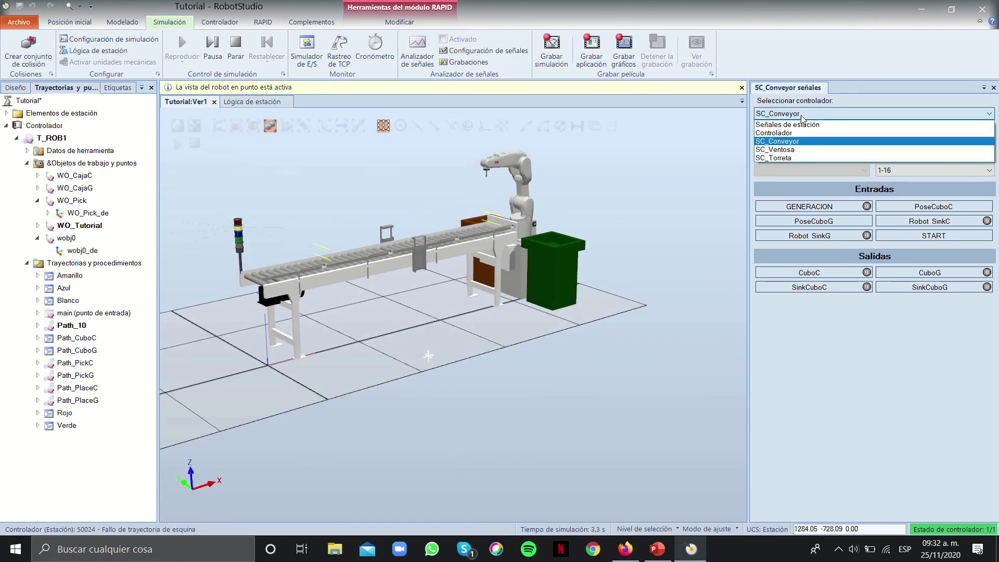
left_click(796, 127)
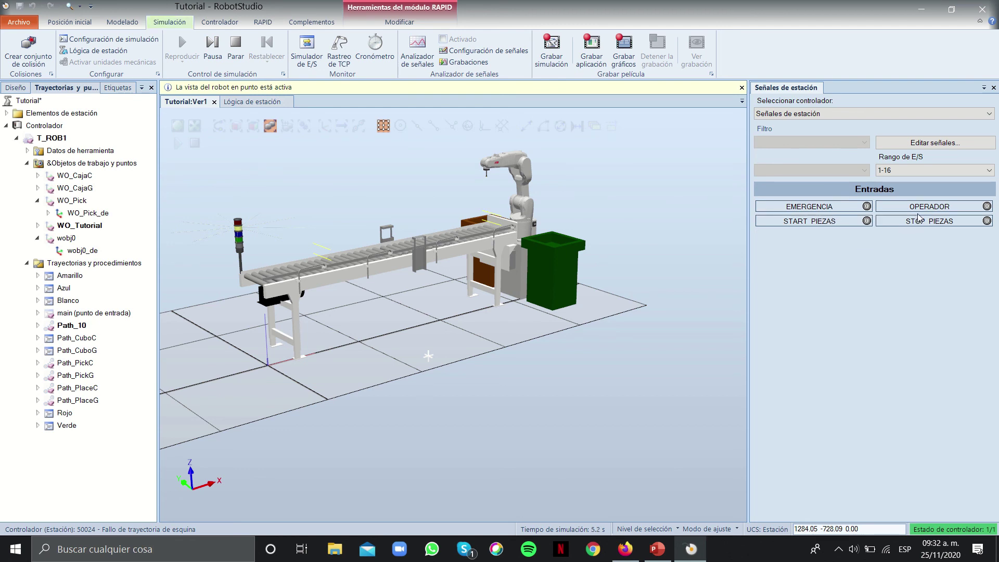
left_click(905, 224)
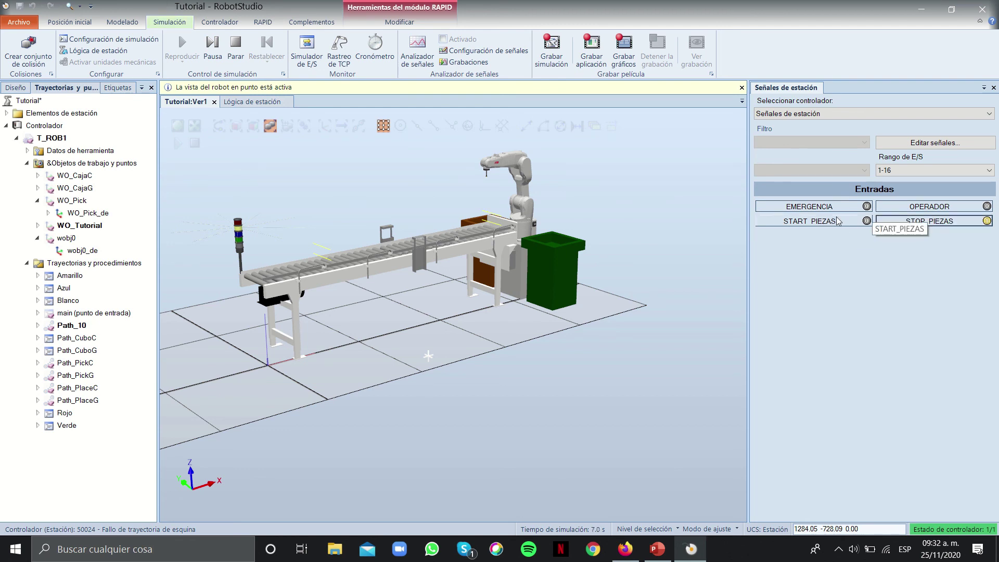
left_click(907, 222)
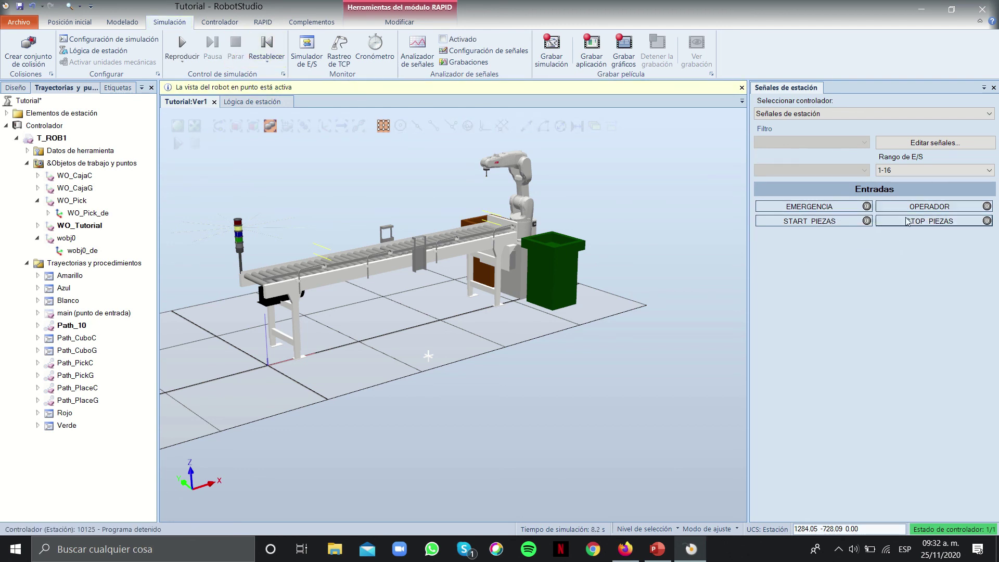
In the station logic, edit the OPERADOR, STOP_PIEZAS and START_PIEZAS input properties, setting automatic reset (Restablecimiento automático) for OPERADOR and START_PIEZAS
left_click(252, 102)
right_click(210, 191)
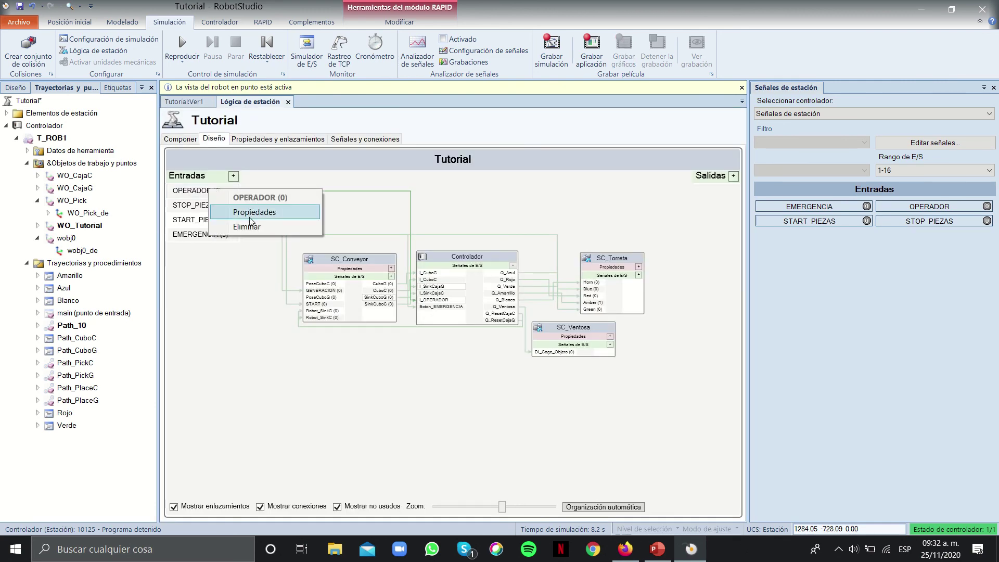
left_click(250, 214)
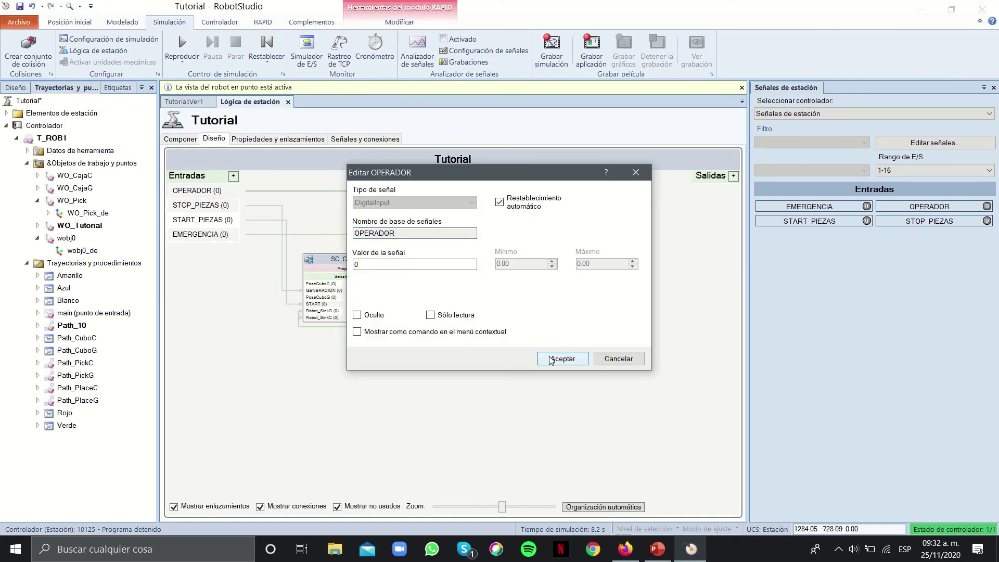
left_click(563, 358)
right_click(225, 205)
left_click(250, 225)
right_click(216, 221)
left_click(251, 242)
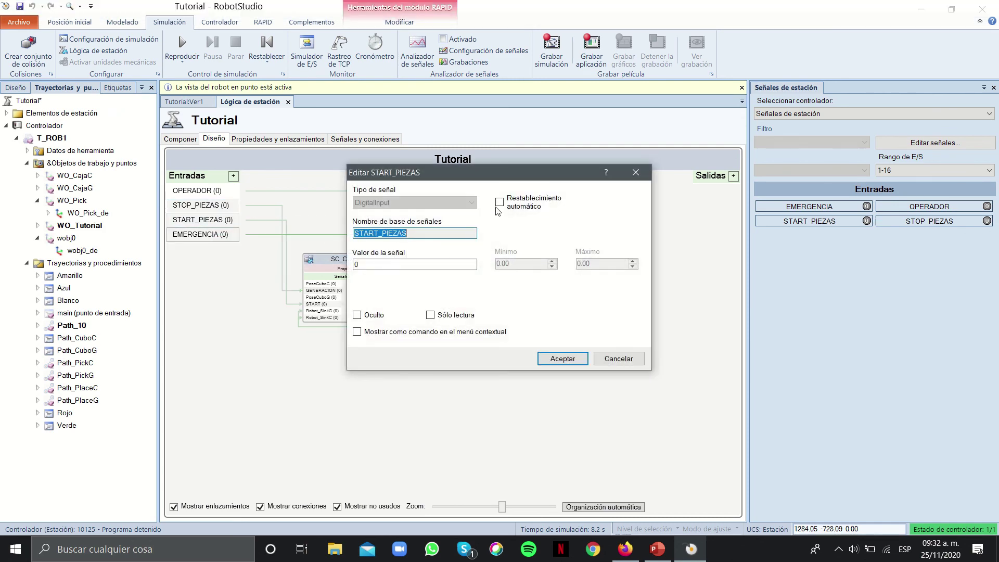
left_click(562, 359)
Run the simulation with START_PIEZAS feeding cubes onto the conveyor, trigger OPERADOR once the robot has filled the boxes, and stop the run
left_click(187, 102)
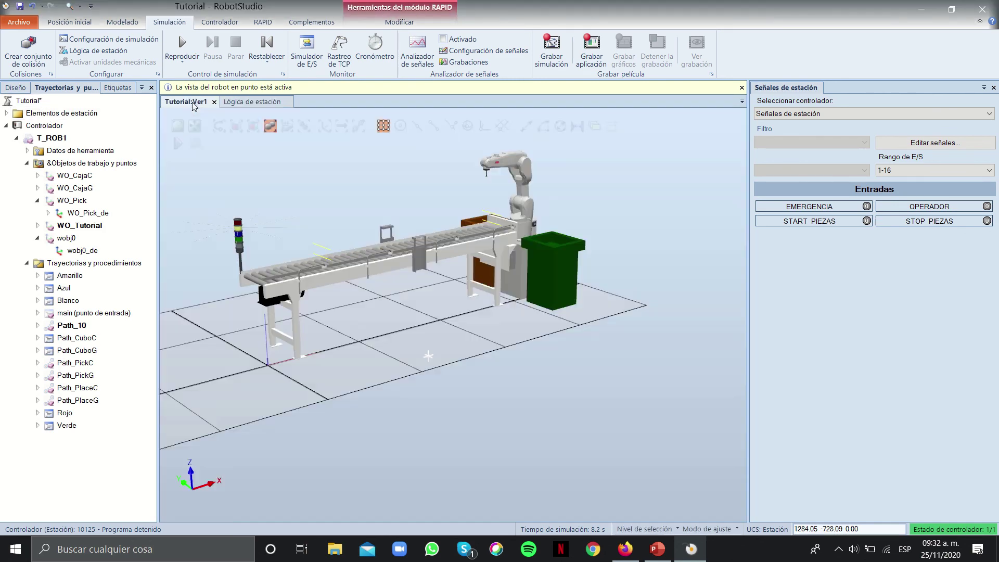
left_click(181, 47)
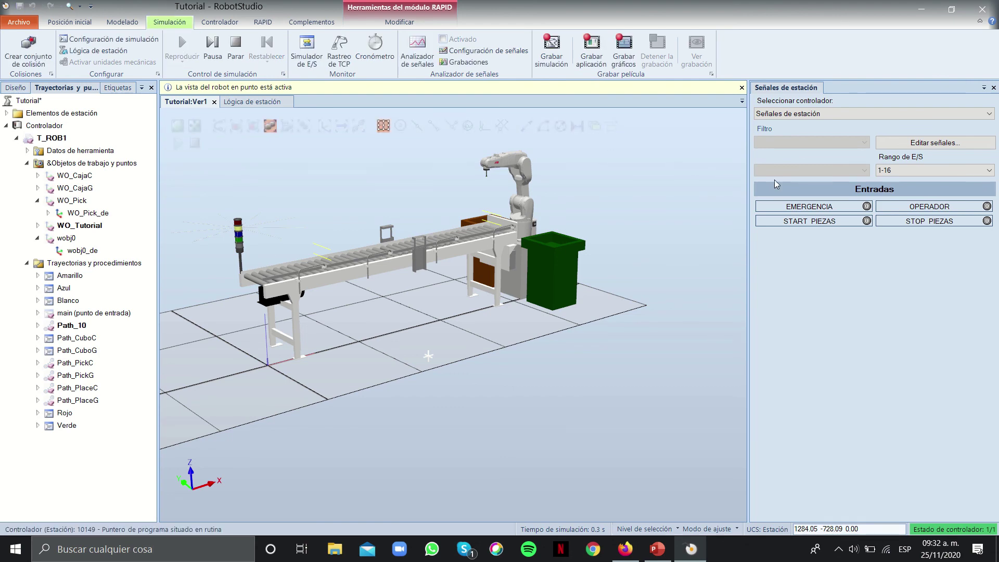
left_click(810, 220)
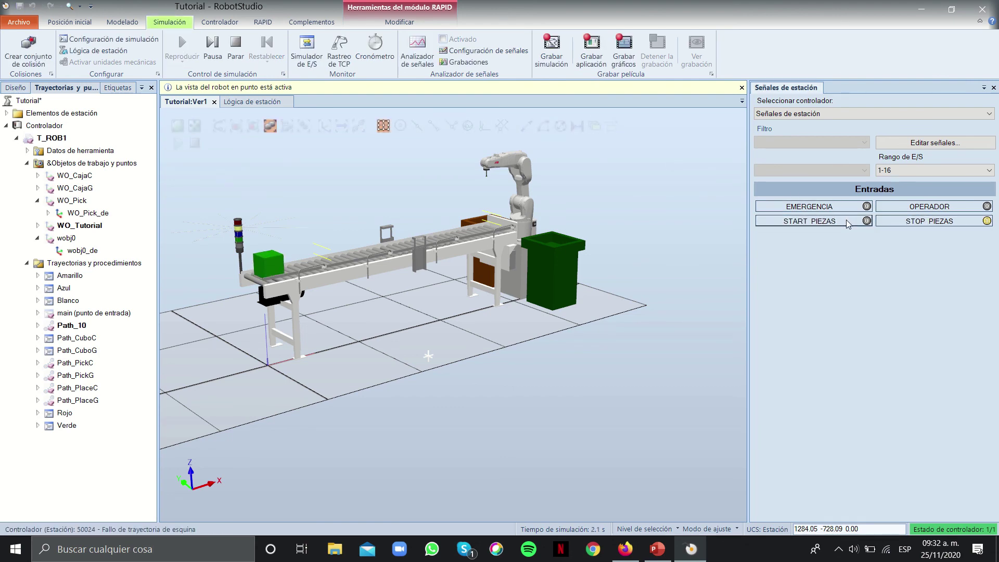
left_click_drag(365, 260, 394, 254, "ctrl+shift")
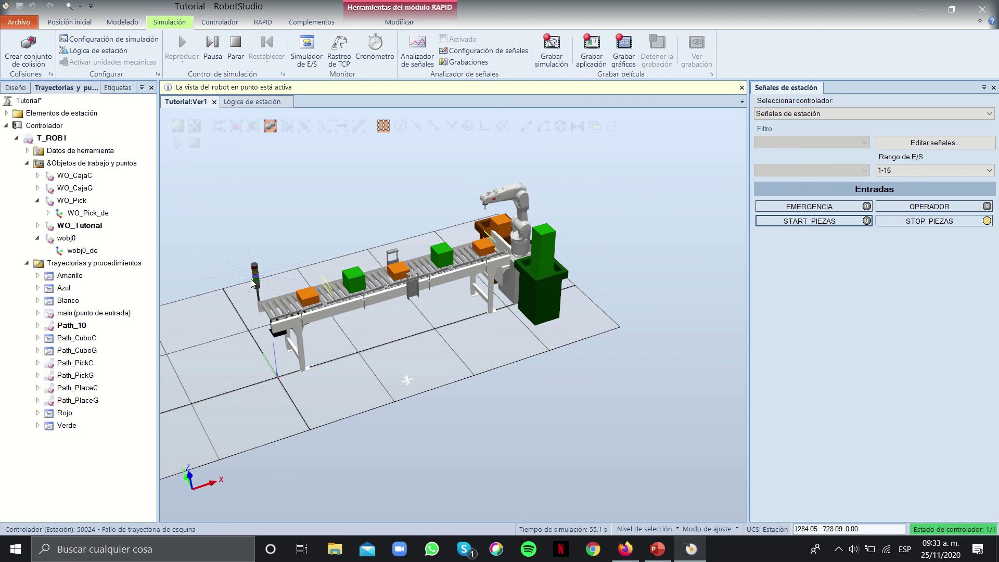
left_click(929, 208)
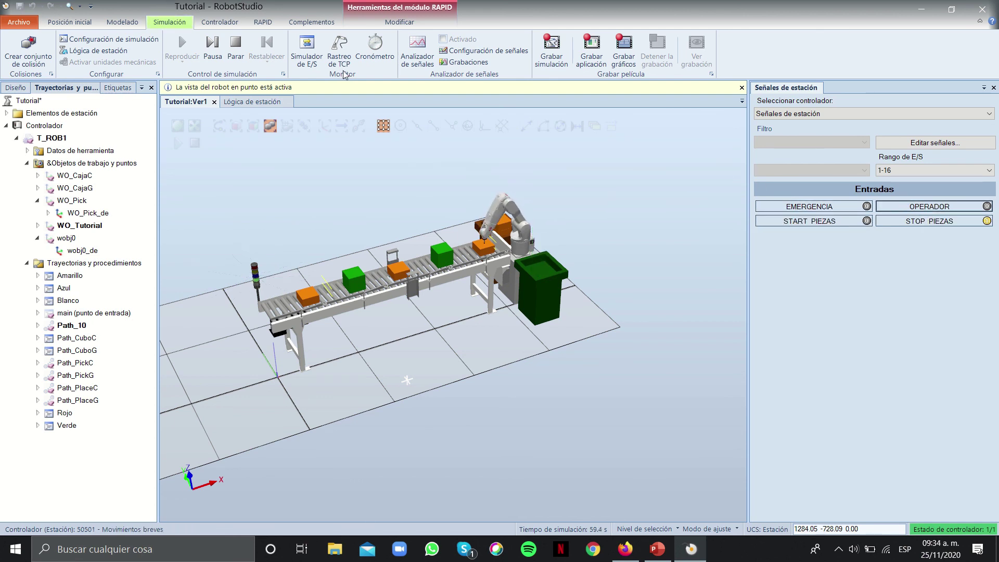
left_click(236, 47)
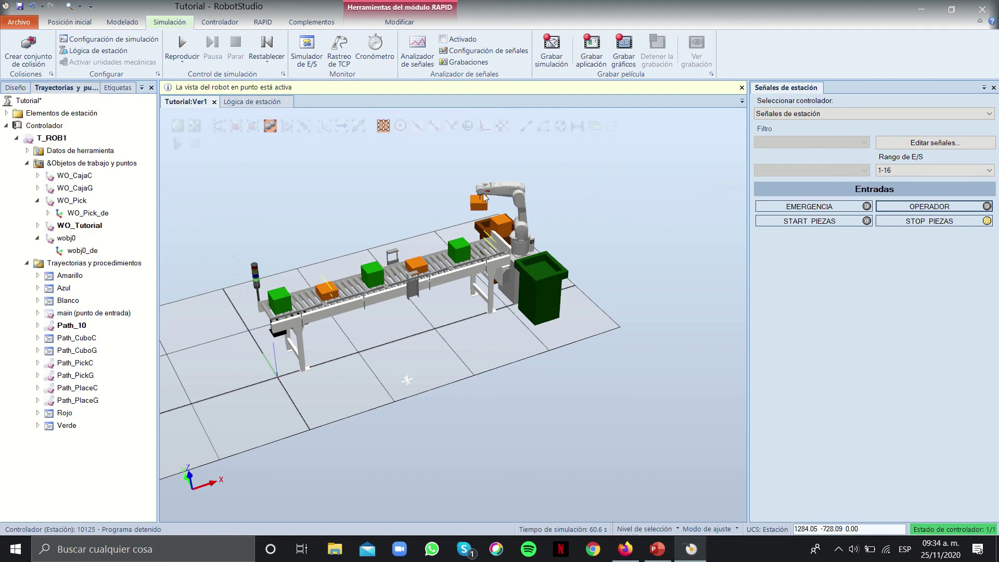
Delete the leftover small cube copies CuboC_113 through CuboC_121 from SC_Conveyor
left_click(505, 224)
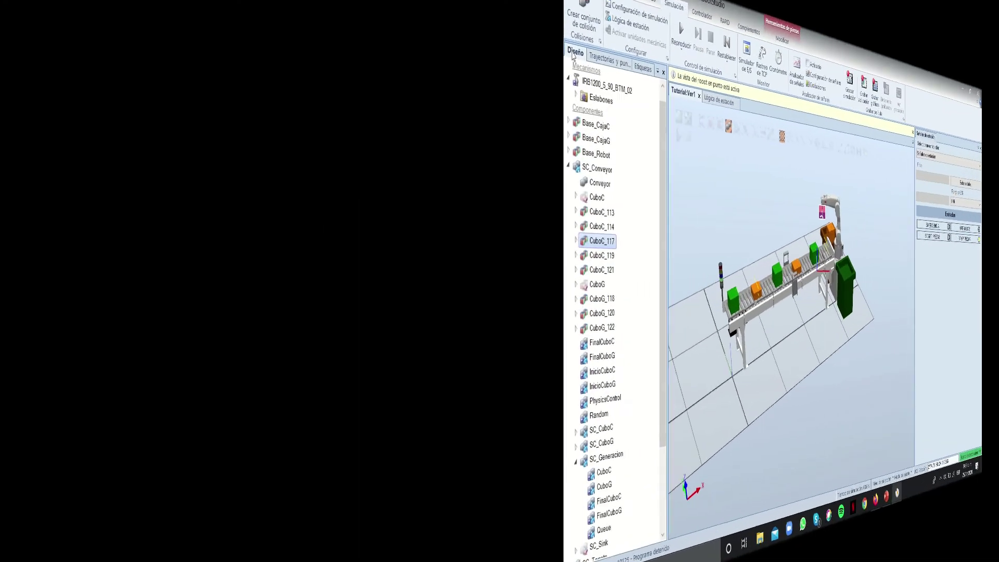
scroll(61, 251, "down", 3)
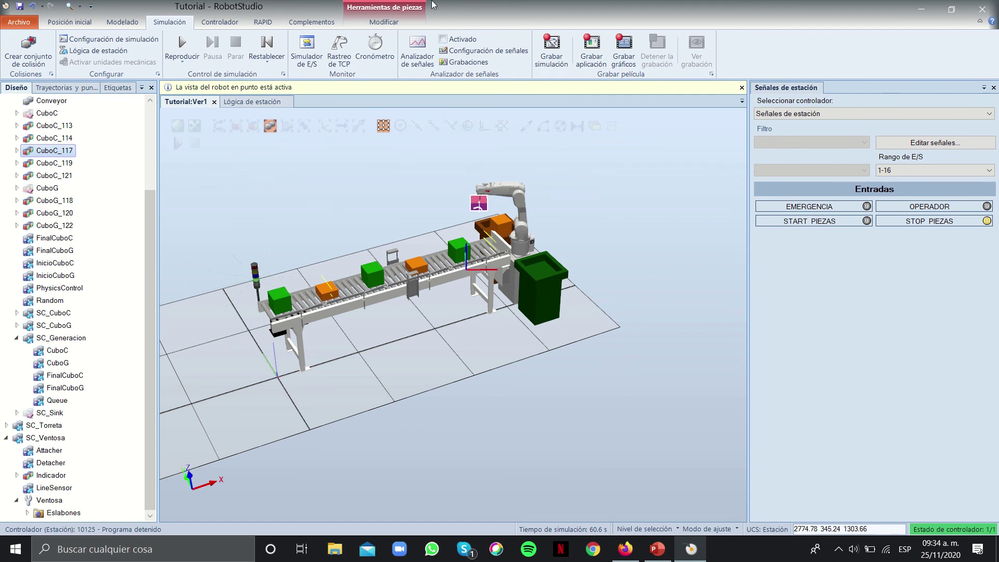
left_click(437, 334)
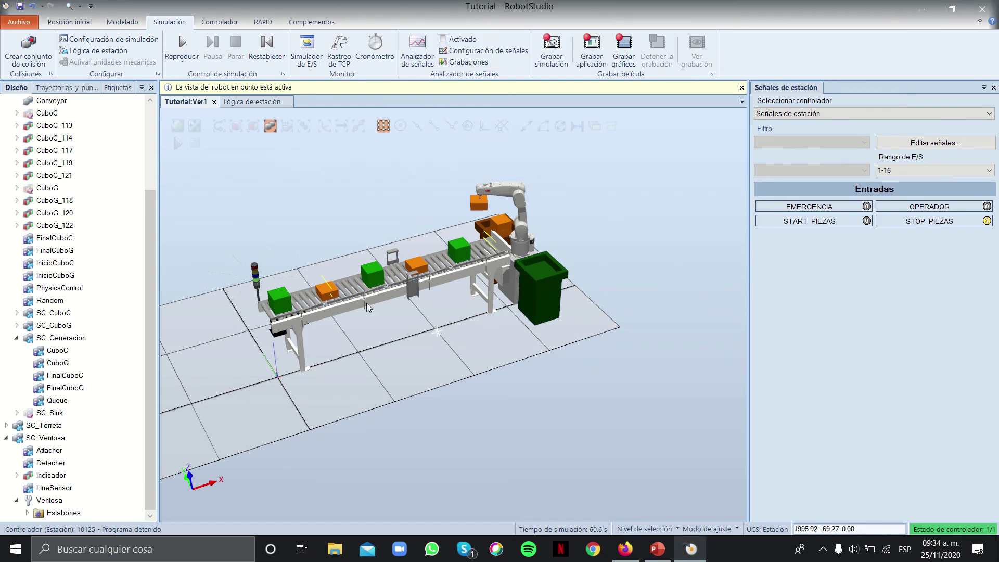
scroll(104, 149, "up", 3)
left_click(55, 234)
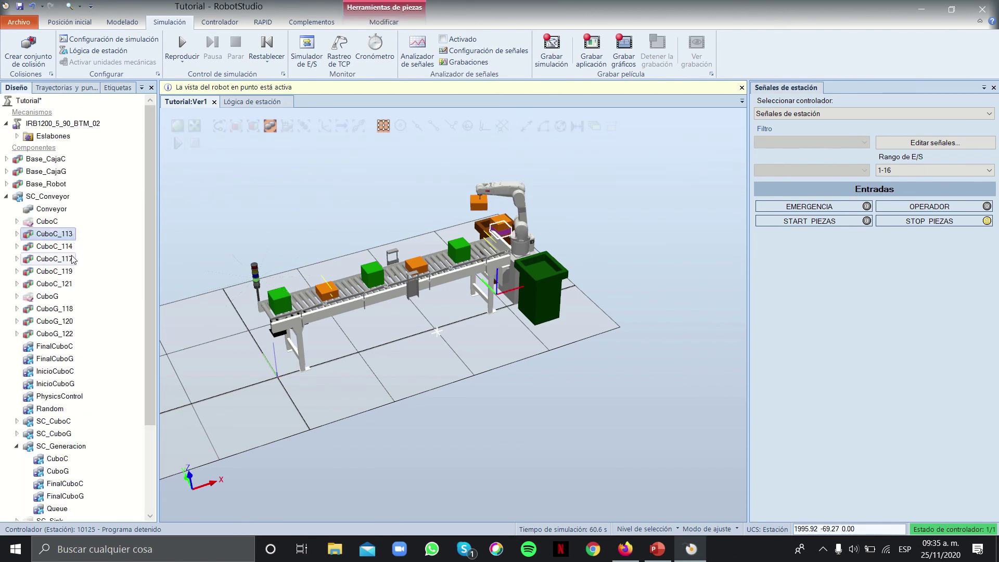
left_click(55, 284, "shift")
right_click(67, 284)
left_click(97, 513)
Delete the leftover large cube copies CuboG_118 through CuboG_122 and collapse the SC_Conveyor and SC_Ventosa branches
left_click(52, 246)
left_click(52, 272, "shift")
right_click(59, 271)
left_click(91, 513)
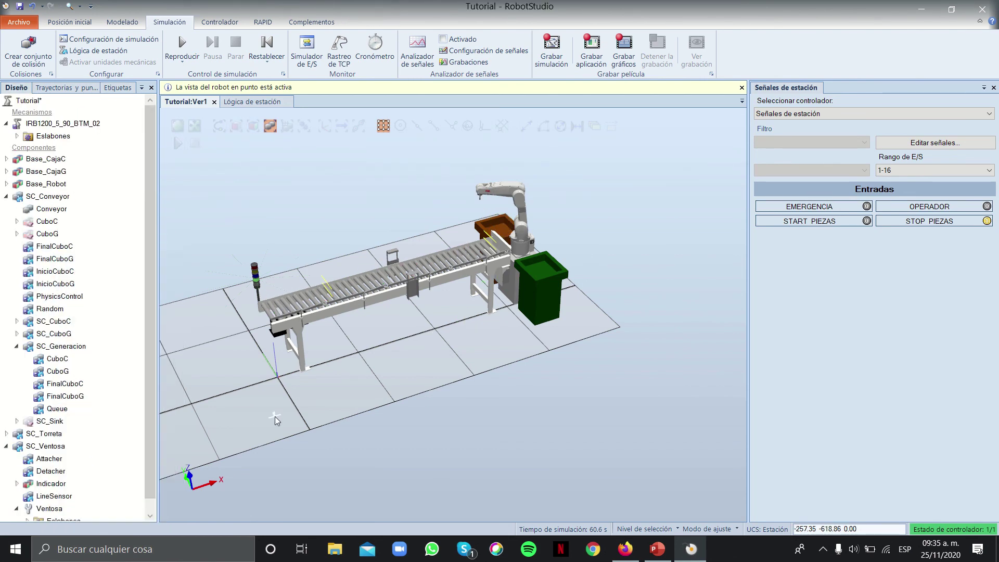
left_click(6, 196)
left_click(6, 222)
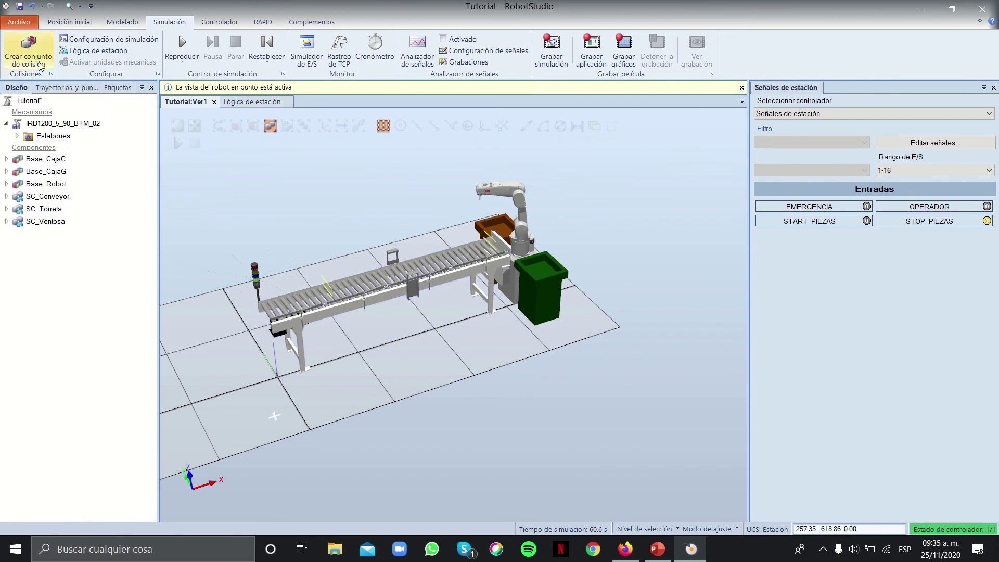
Import the Fence library from the project's Libraries folder to enclose the robot cell
left_click(52, 88)
left_click(62, 25)
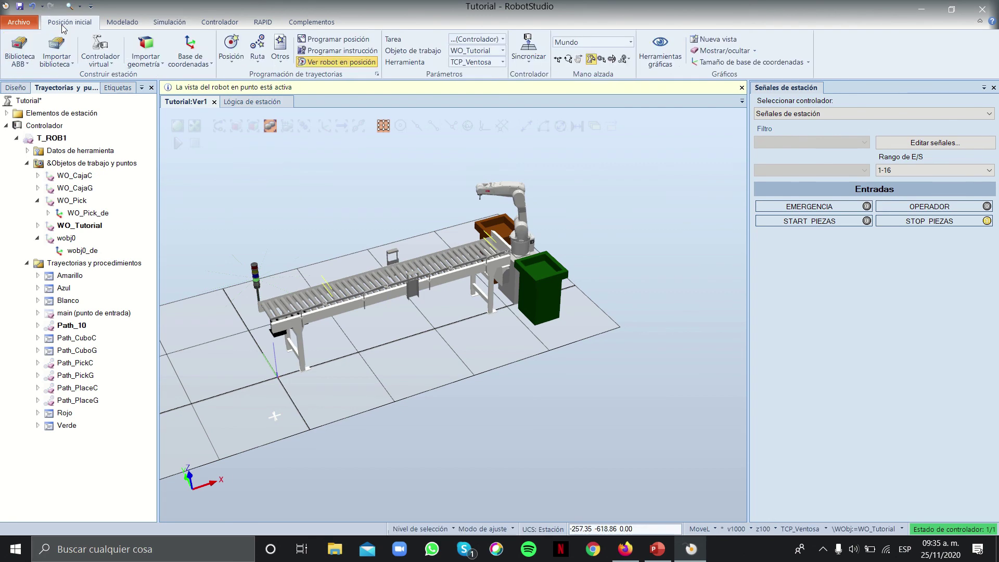
left_click(57, 57)
mouse_move(103, 102)
scroll(315, 233, "down", 5)
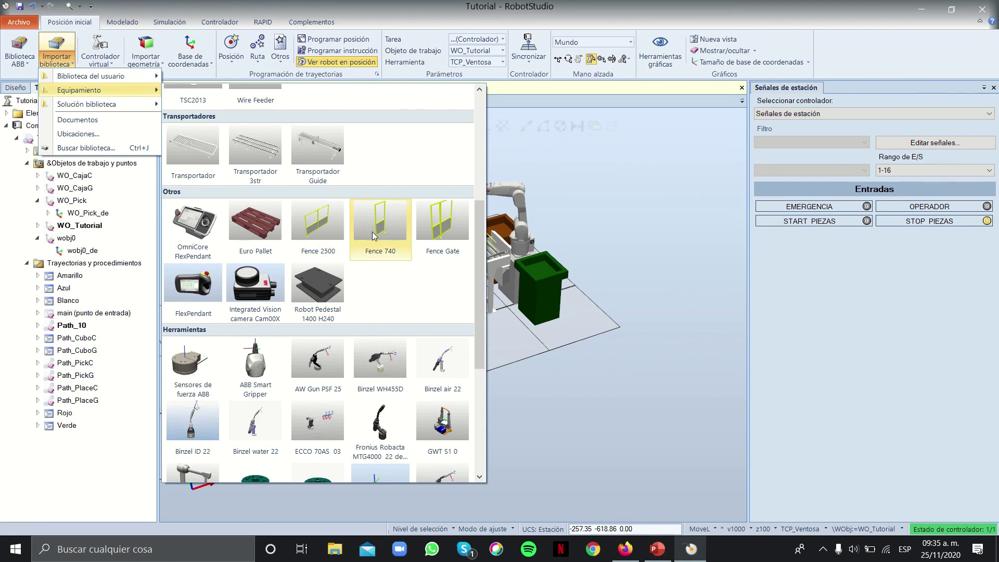
left_click(99, 148)
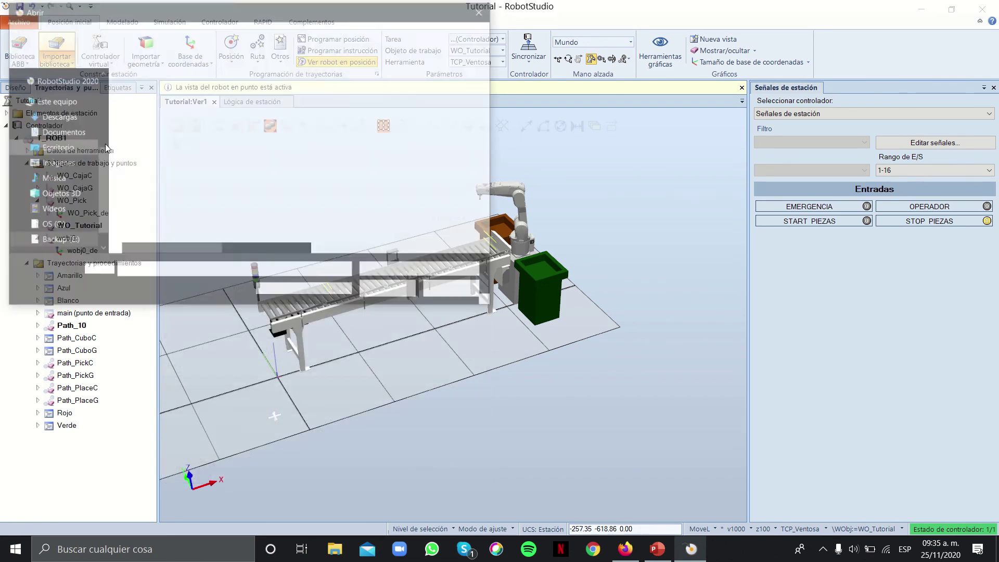
left_click(144, 137)
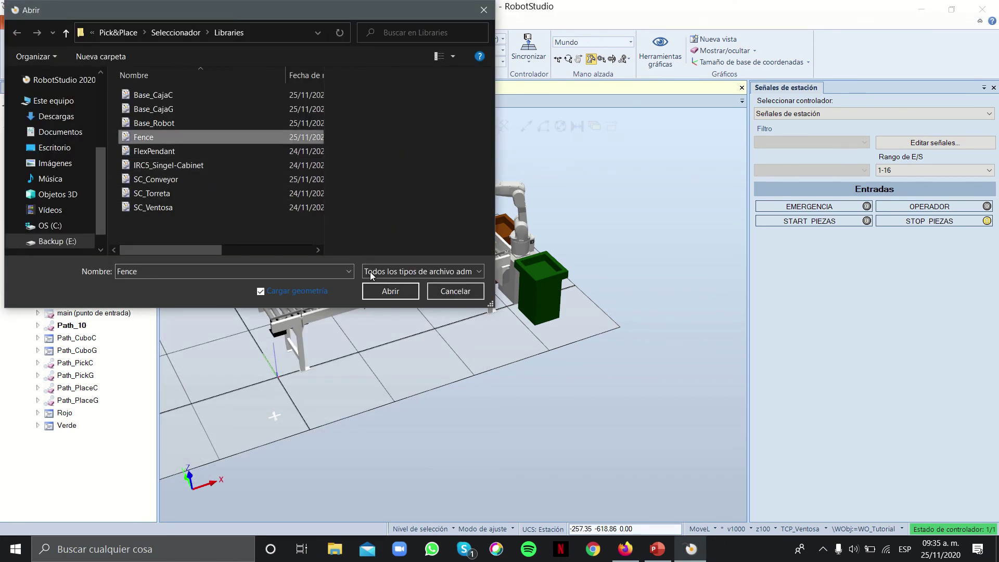
left_click(390, 291)
left_click_drag(494, 365, 540, 367, "ctrl+shift")
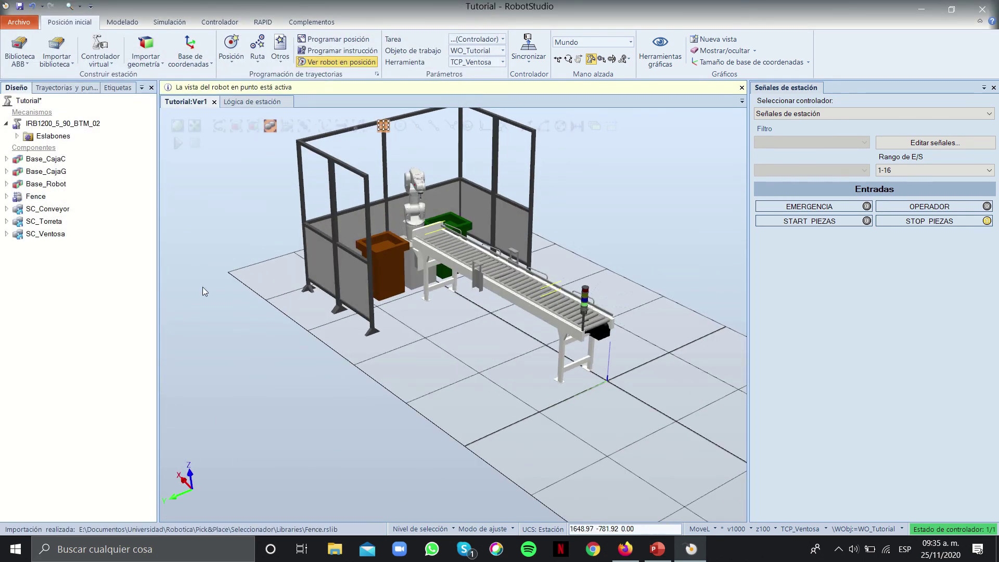
Expand the Fence group and examine its panels Lat_DerA, Lat_DerB, Lat_IzqA and Trasera highlighted in the station
left_click(9, 198)
scroll(135, 21, "down", 2)
left_click(123, 22)
left_click(46, 210)
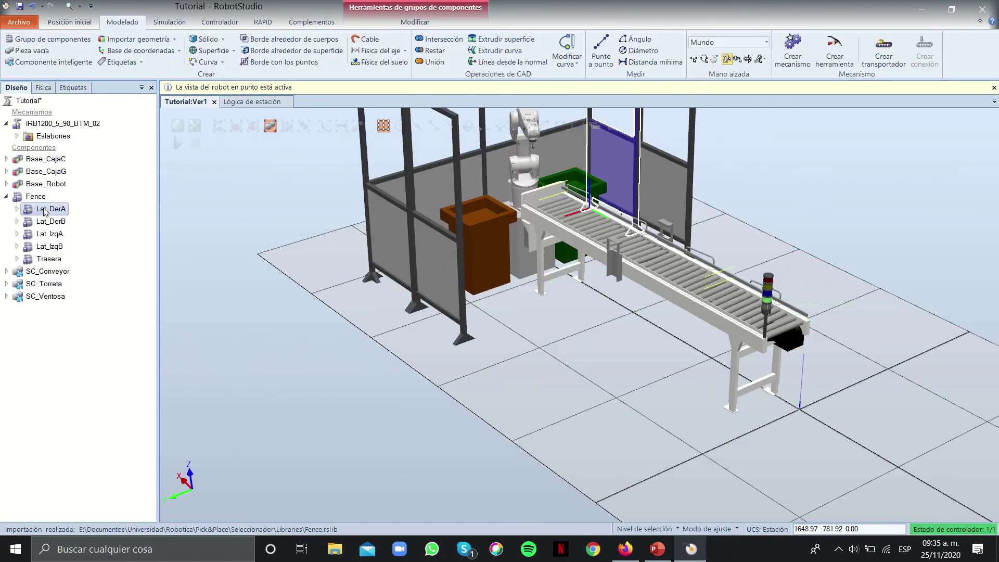
left_click(50, 221)
left_click(57, 234)
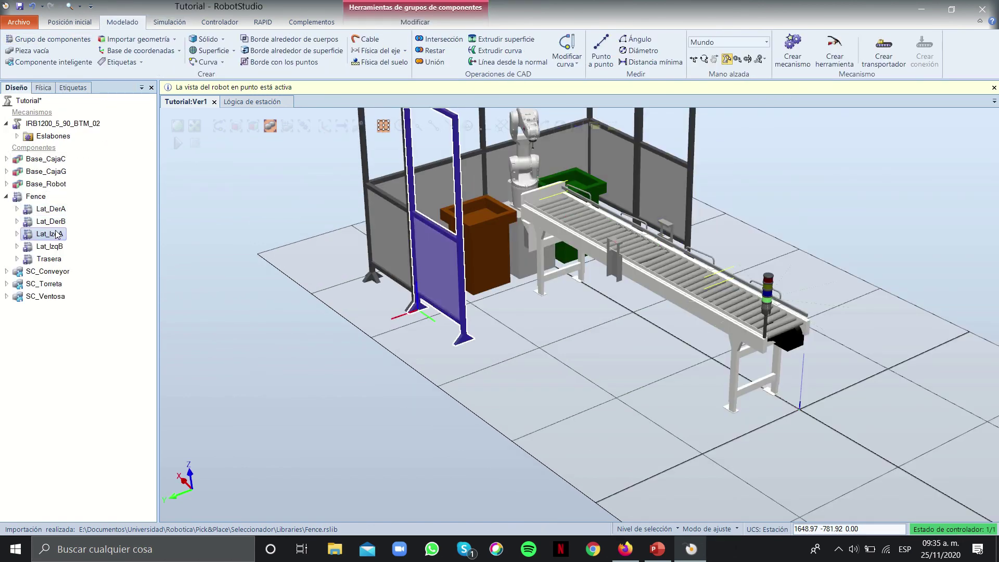
left_click(49, 258)
left_click_drag(424, 234, 453, 336, "ctrl+shift")
right_click(453, 336)
left_click(220, 215)
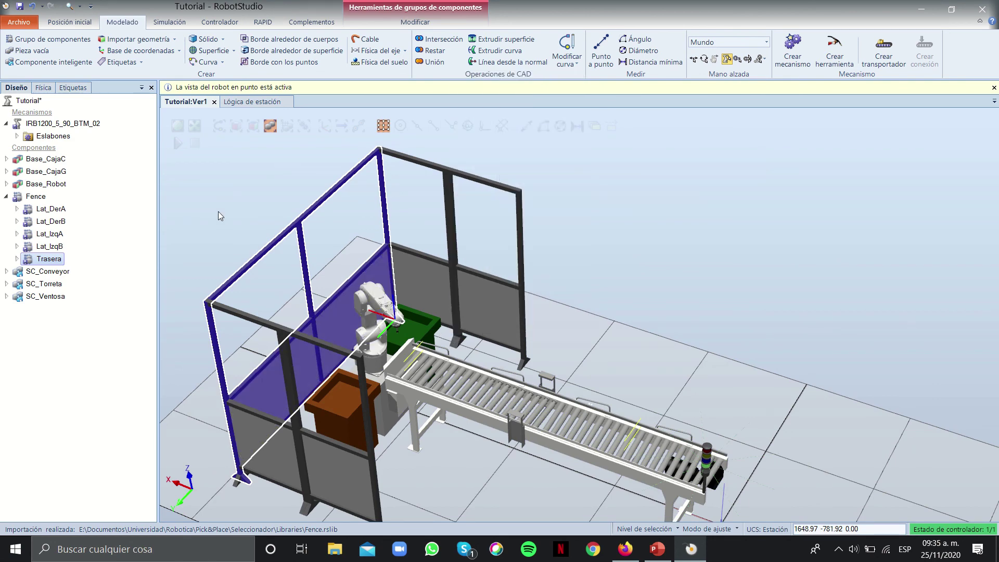
Import the FlexPendant and IRC5_Singel-Cabinet libraries together from the project's Libraries folder
left_click(68, 23)
left_click(56, 58)
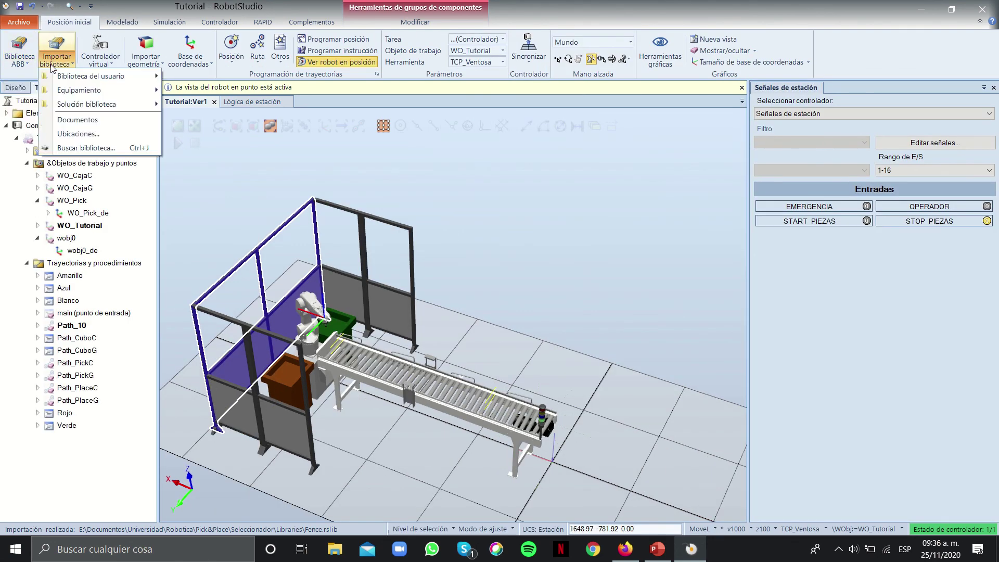
mouse_move(76, 80)
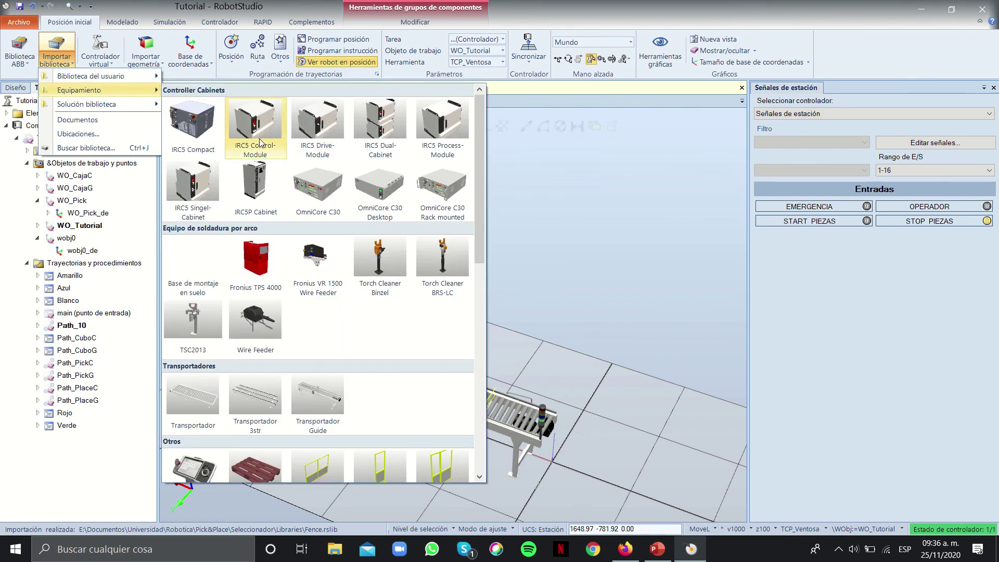
scroll(264, 168, "down", 4)
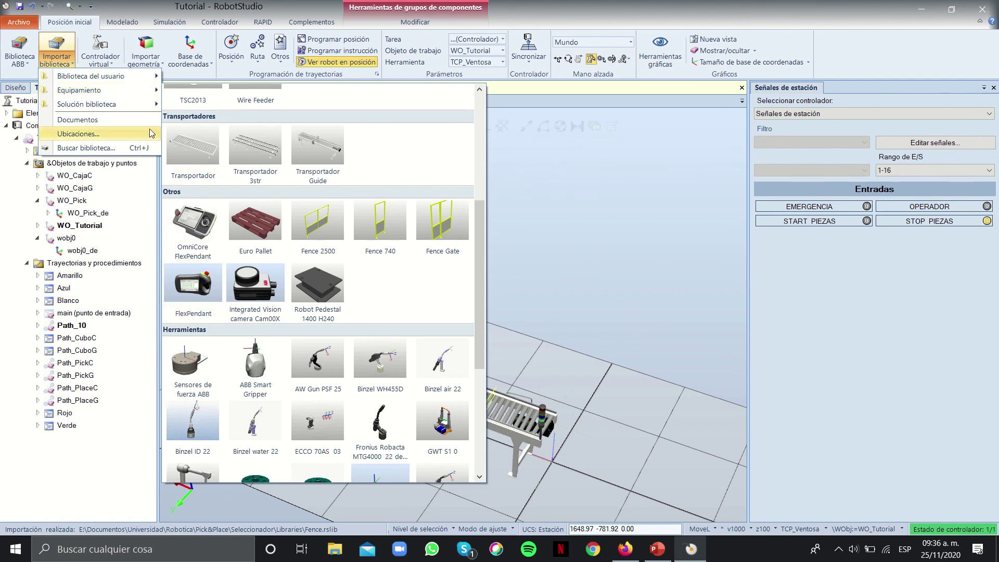
left_click(90, 150)
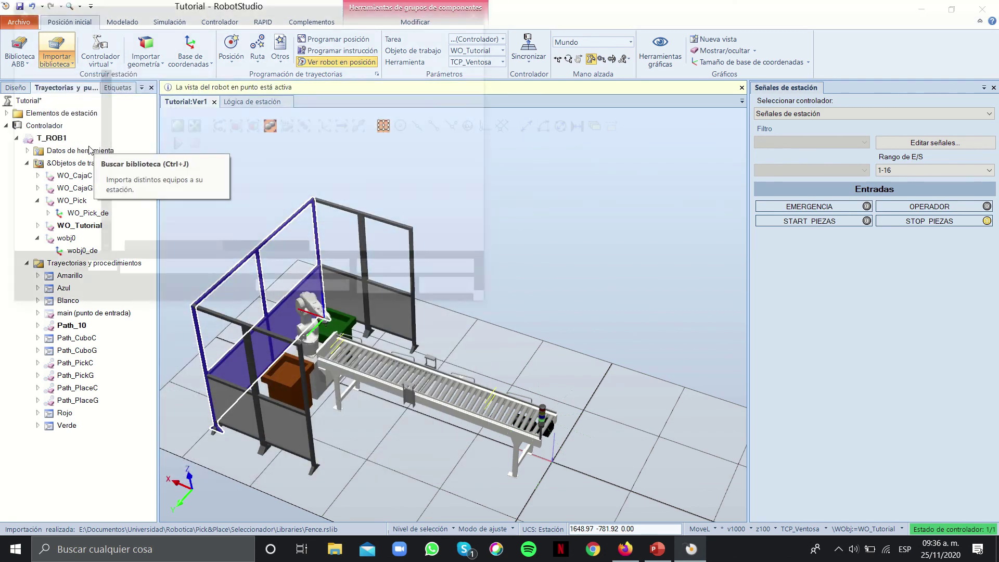
left_click(162, 151)
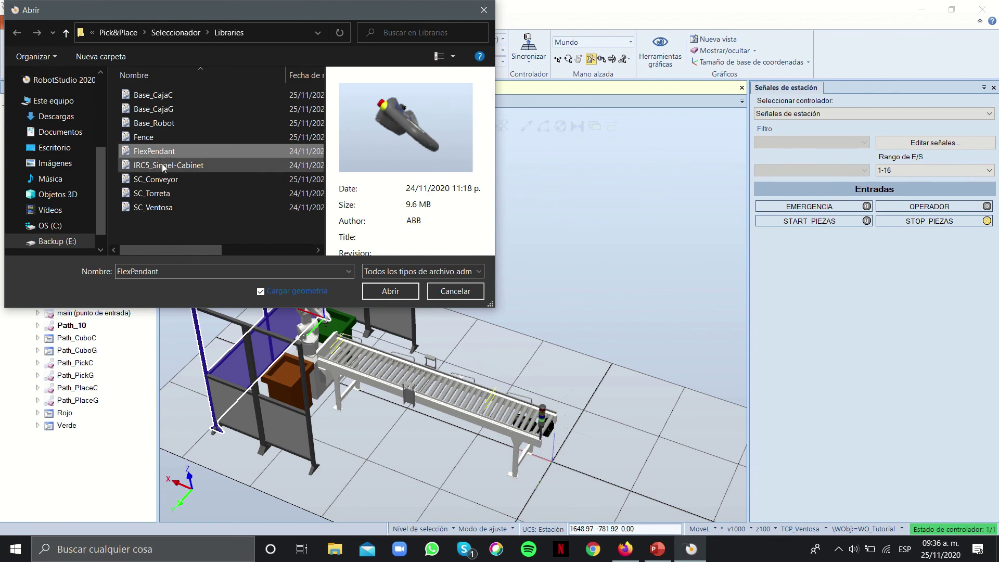
left_click(161, 165, "ctrl")
left_click(389, 292)
Start a cable with its start point on the robot's base and its end point at the lower rear of the IRC5 cabinet
left_click_drag(436, 405, 495, 396, "ctrl+shift")
right_click(495, 397)
left_click(418, 434)
left_click_drag(417, 435, 451, 399, "ctrl+shift")
right_click(451, 400)
left_click(291, 303)
left_click(140, 24)
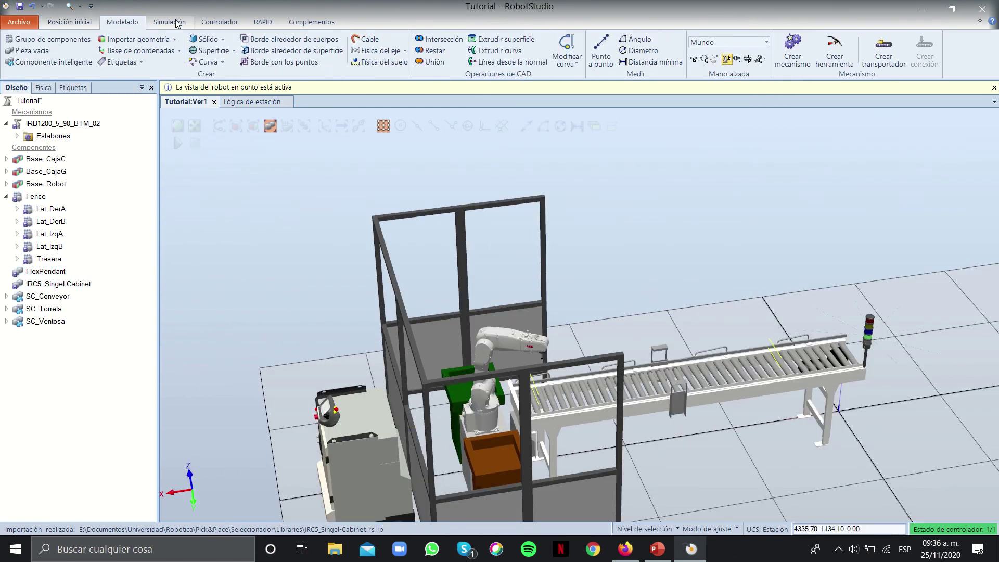
left_click(354, 41)
left_click_drag(318, 255, 510, 271, "ctrl+shift")
scroll(510, 272, "up", 2)
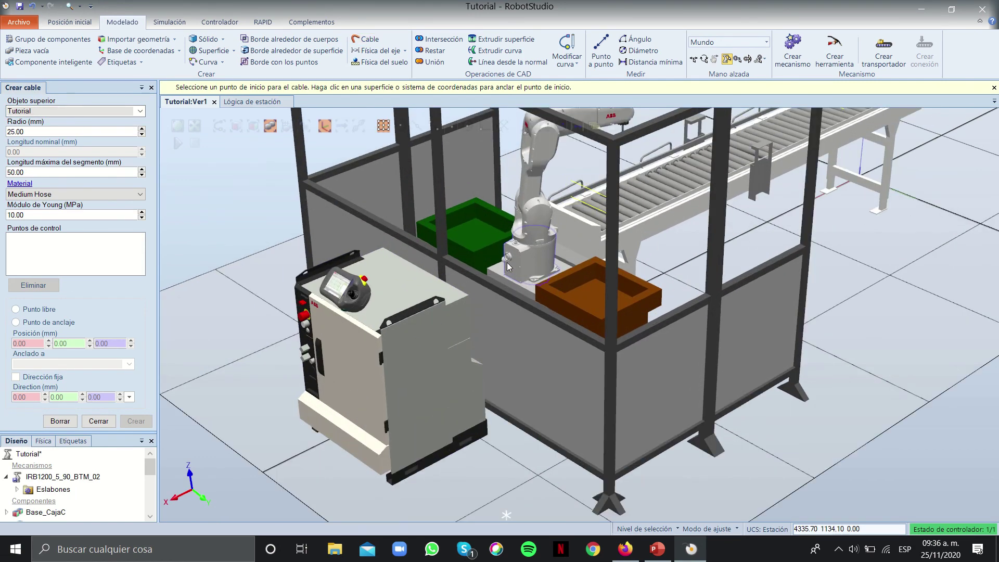
left_click(509, 261)
left_click_drag(509, 261, 475, 410, "ctrl+shift")
right_click(475, 409)
key("Escape")
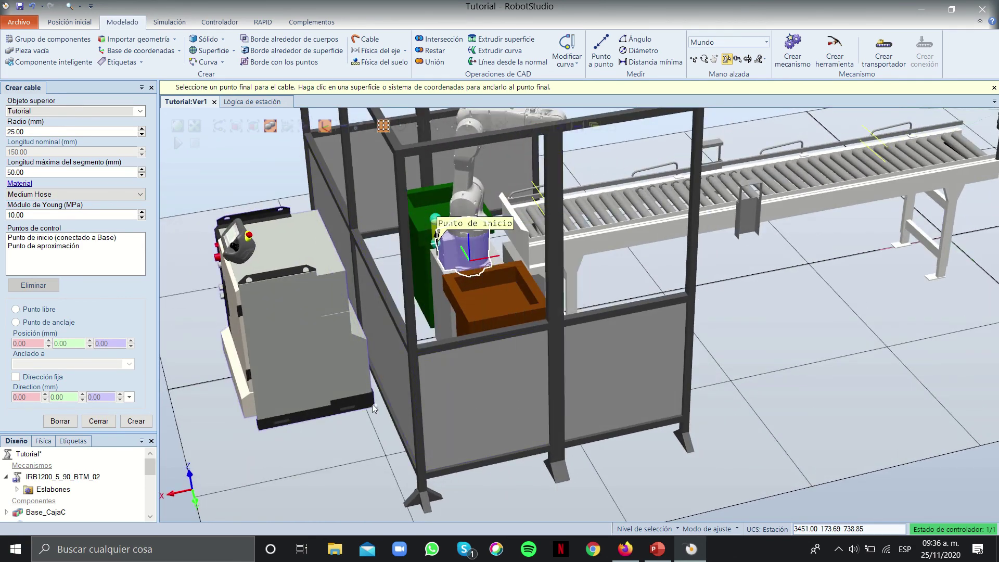
left_click(382, 404)
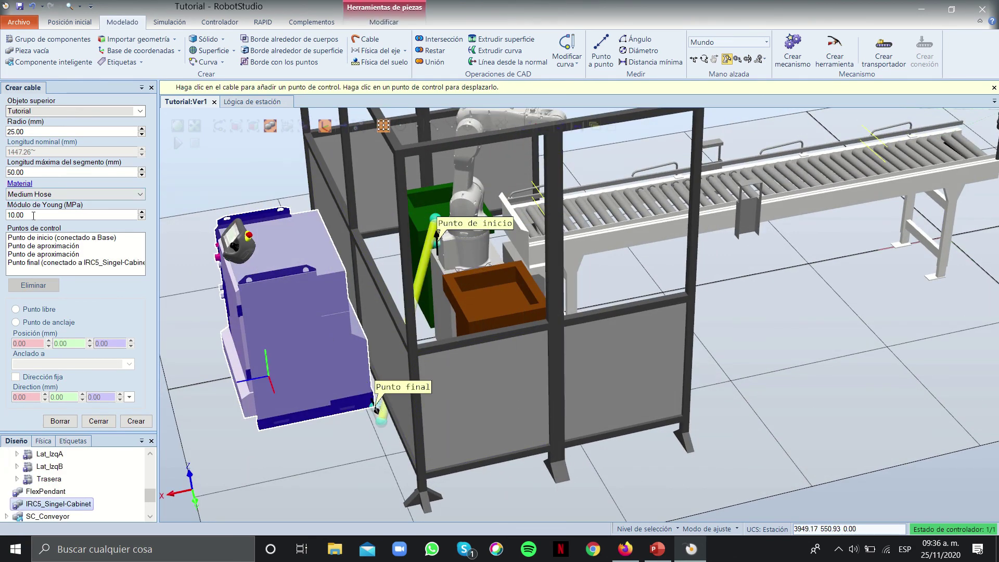
Set the cable's maximum segment length to 50 mm, pick its material and create the cable
left_click(34, 171)
key("BackSpace")
key("BackSpace")
key("BackSpace")
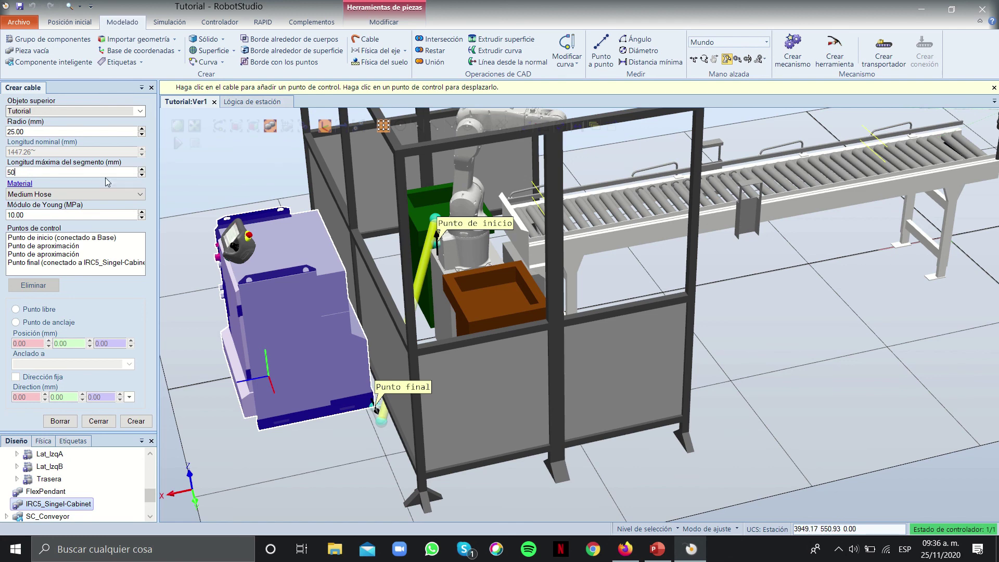
left_click(104, 194)
left_click(93, 210)
left_click(136, 421)
Create a second cable from the FlexPendant to the IRC5 cabinet's lower rear, with radius 10 mm and maximum segment length 100 mm
left_click_drag(292, 432, 327, 463, "ctrl+shift")
right_click(327, 463)
left_click(565, 419)
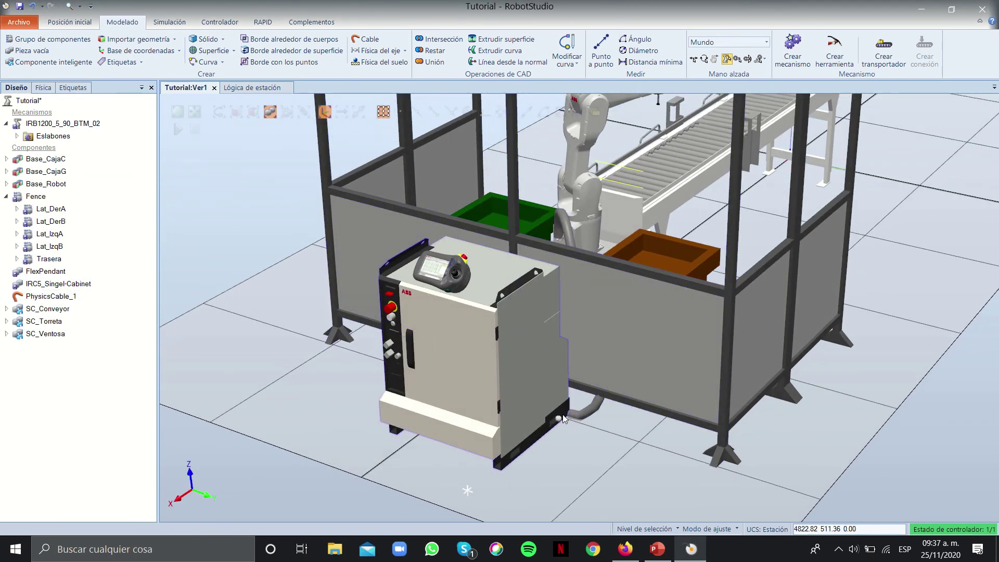
left_click(445, 292)
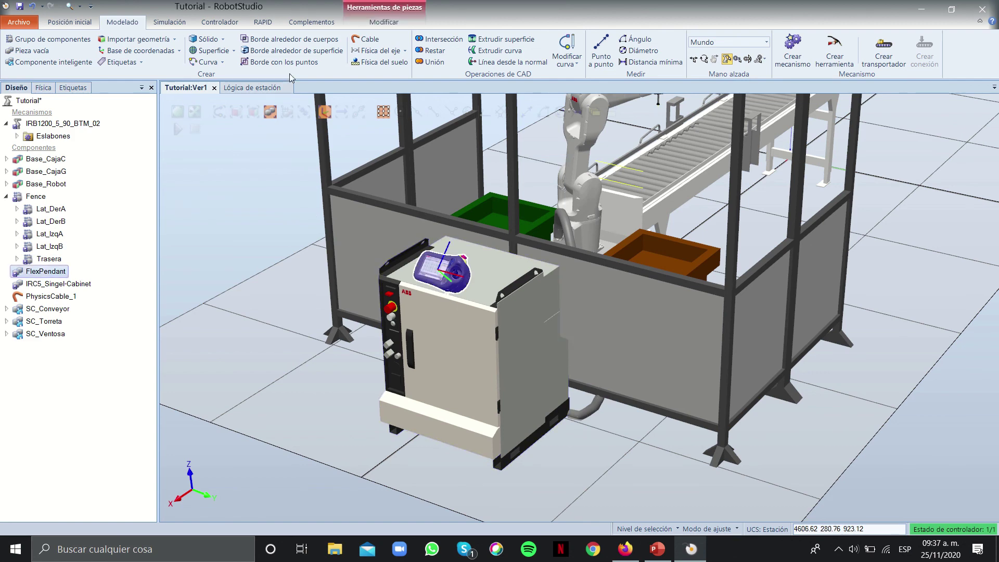
left_click(367, 42)
left_click(448, 302)
left_click(561, 423)
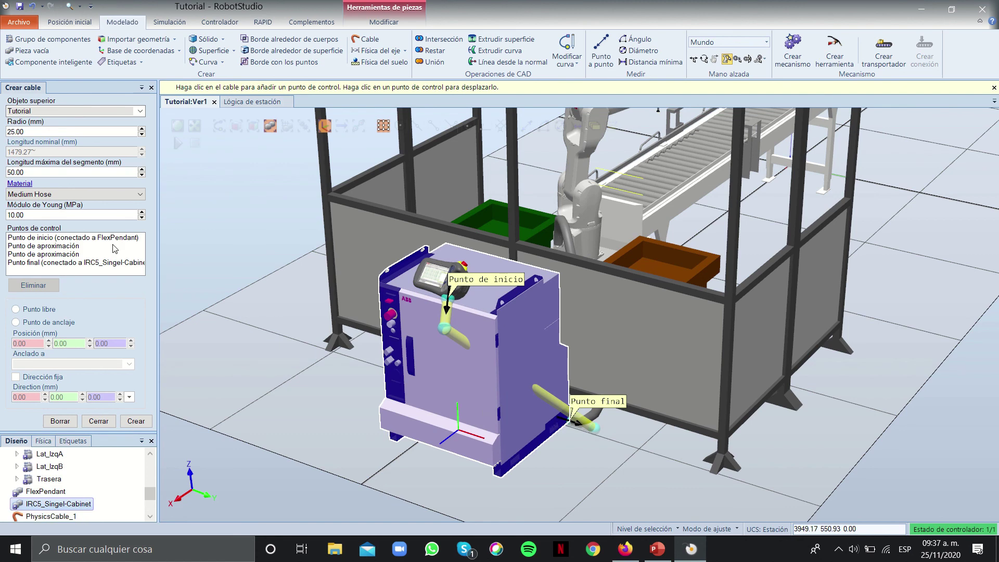
double_click(24, 132)
type("100")
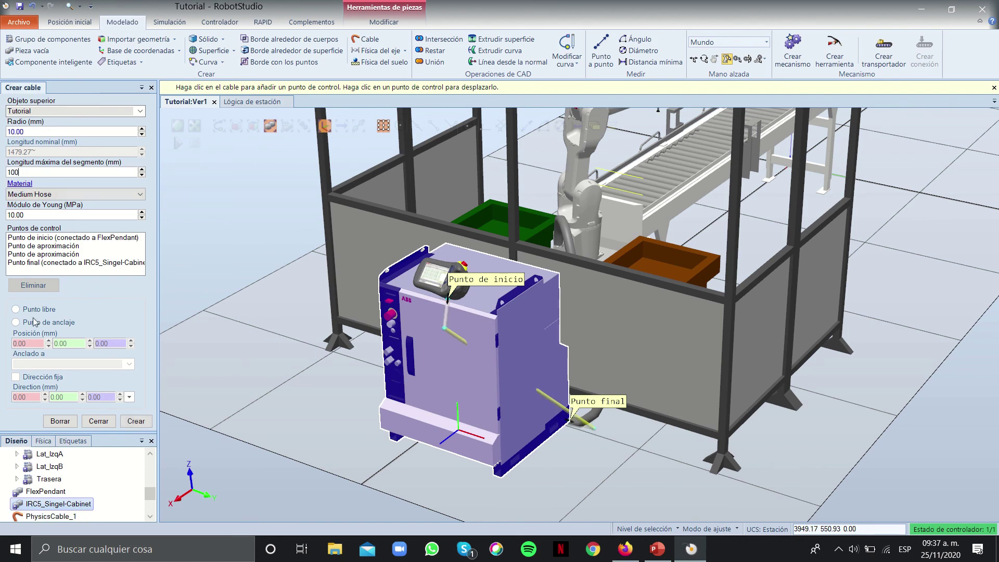
left_click(136, 421)
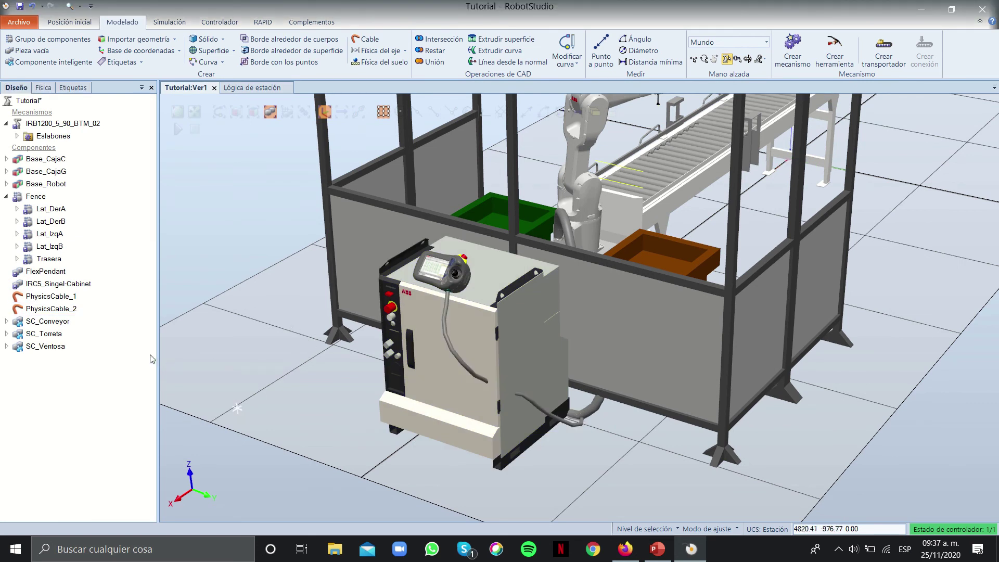
Adjust the length of PhysicsCable_2 between the FlexPendant and the cabinet
left_click(457, 360)
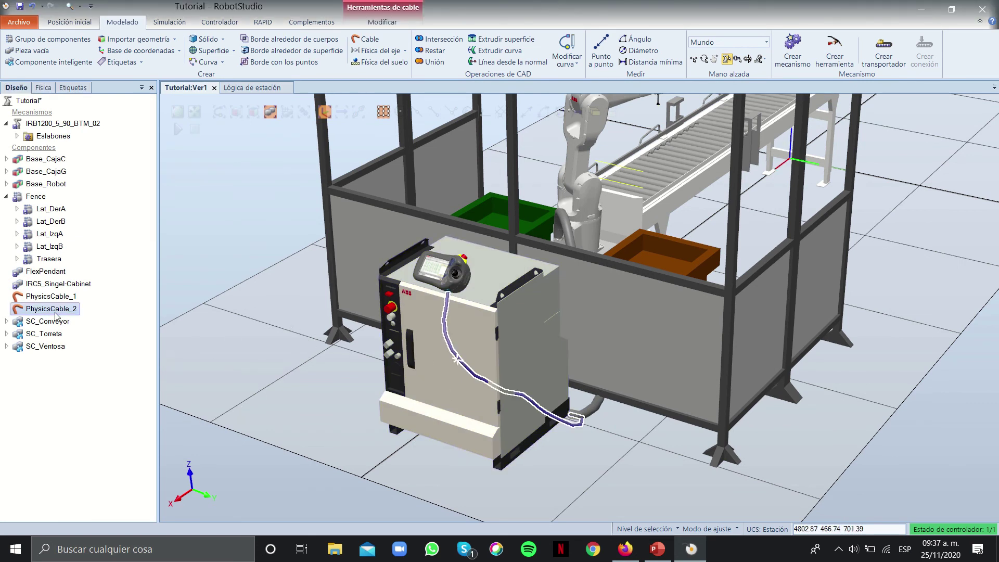
right_click(57, 312)
left_click(90, 408)
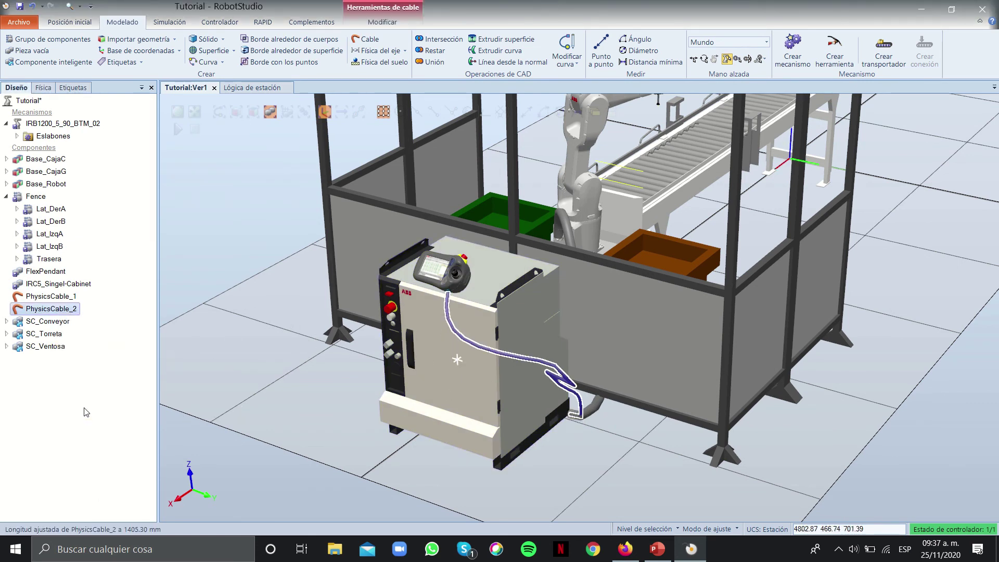
Examine the cell from several angles, including the fence, controller cabinet, cables, conveyor and boxes
left_click(417, 417)
left_click_drag(417, 418, 400, 404, "ctrl+shift")
right_click(400, 408)
left_click(390, 466)
left_click_drag(363, 371, 586, 227, "ctrl+shift")
right_click(407, 289)
right_click(585, 228)
scroll(625, 255, "down", 3)
left_click_drag(667, 274, 537, 302, "ctrl")
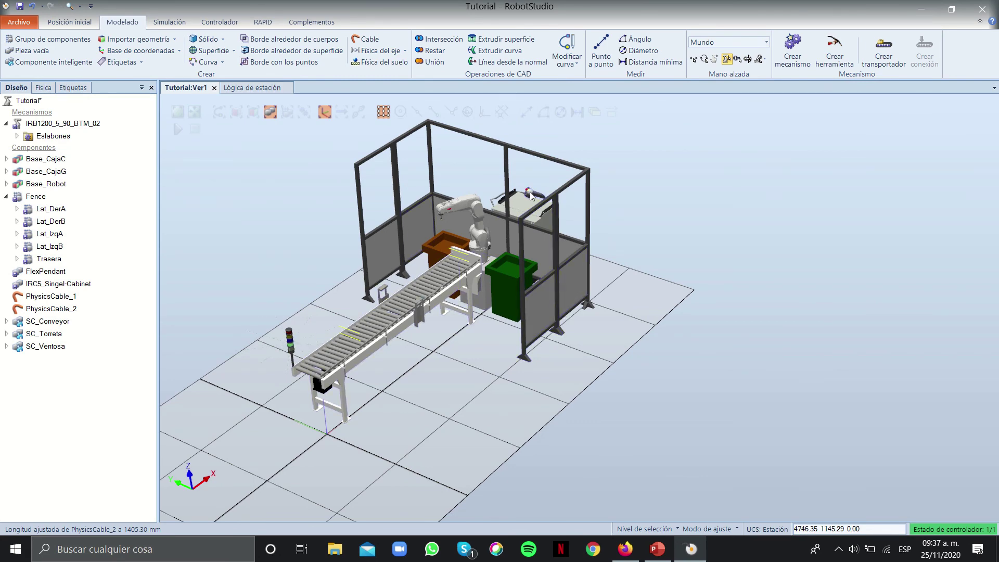
scroll(411, 265, "down", 2)
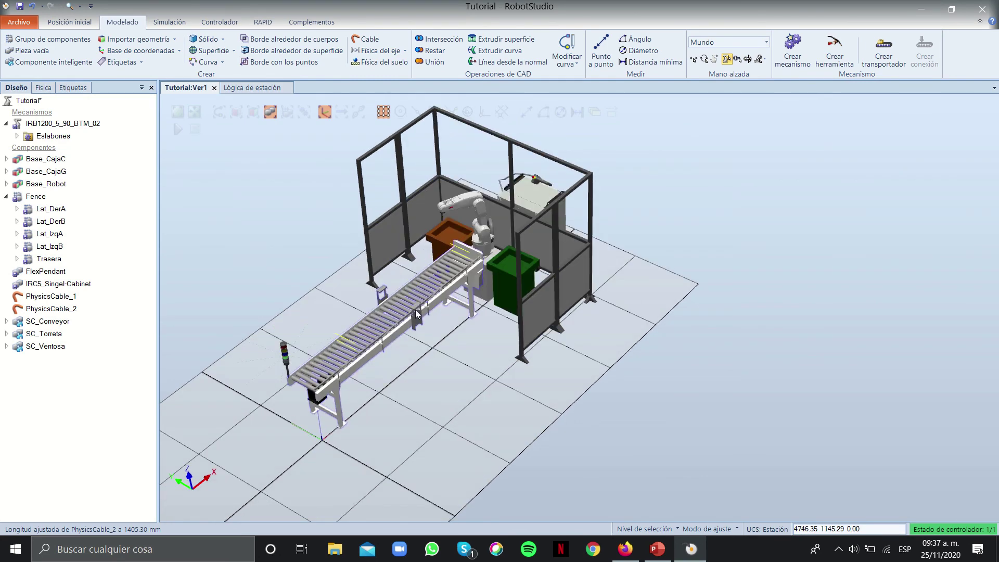
Open the controller's I/O System configuration and review the System Input entries for Boton_START, Boton_STOP and Boton_EMERGENCIA
left_click(220, 22)
left_click(377, 52)
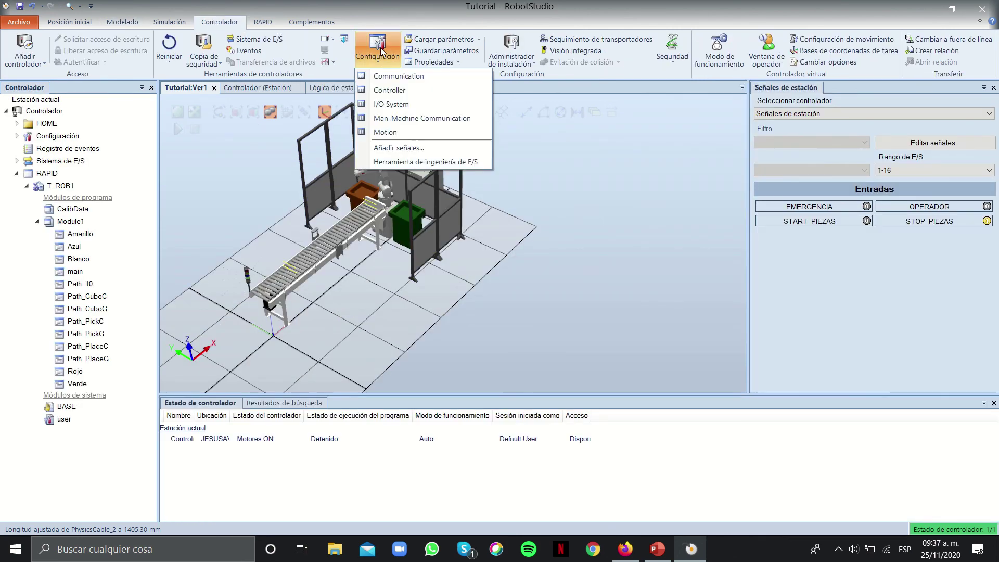
left_click(386, 102)
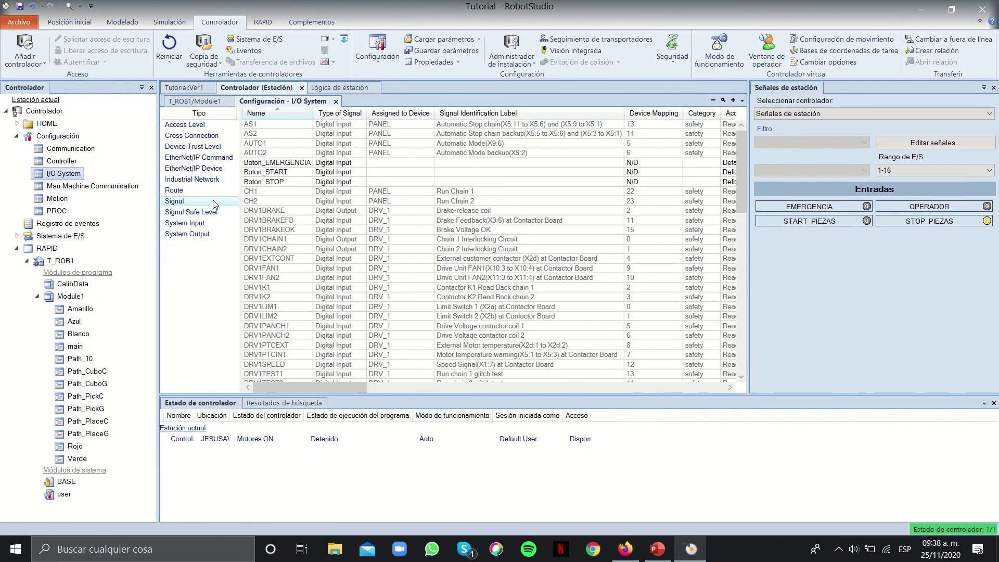
left_click(195, 226)
right_click(196, 225)
left_click(294, 197)
right_click(295, 196)
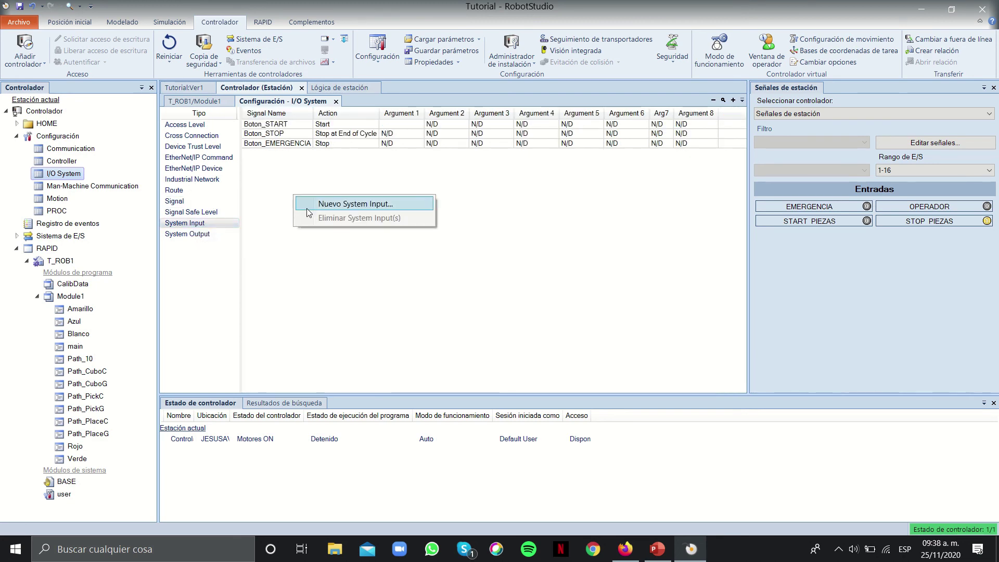
left_click(304, 135)
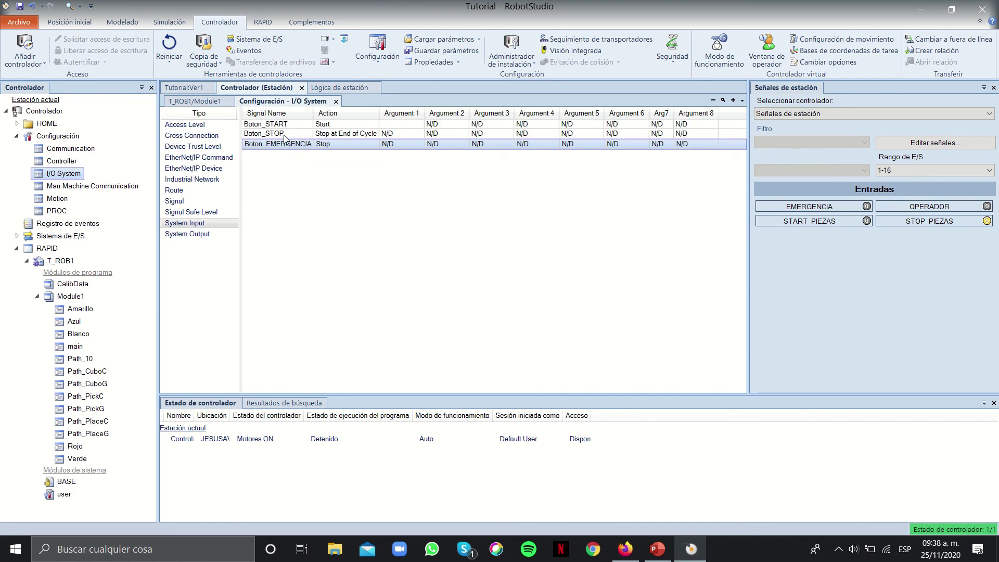
left_click(295, 137)
Open a new System Input instance to examine the selectable signal names, and close it without creating an entry
right_click(286, 178)
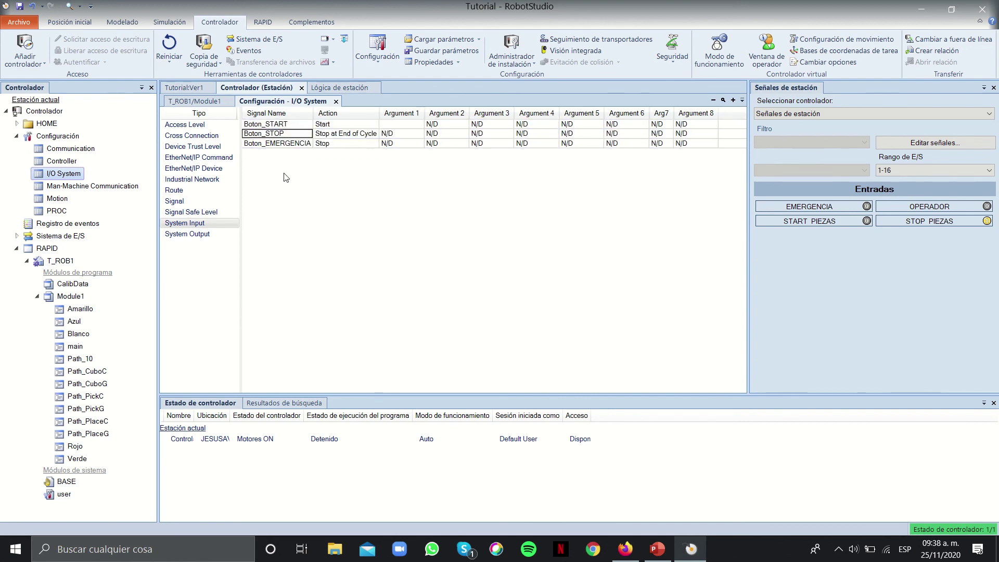
left_click(302, 180)
left_click(106, 81)
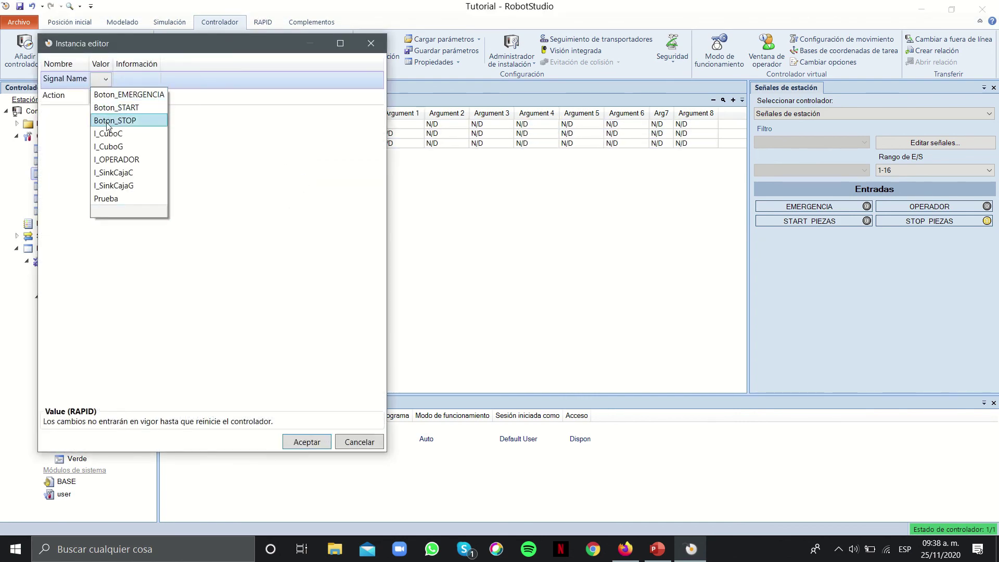
left_click(158, 60)
key("Escape")
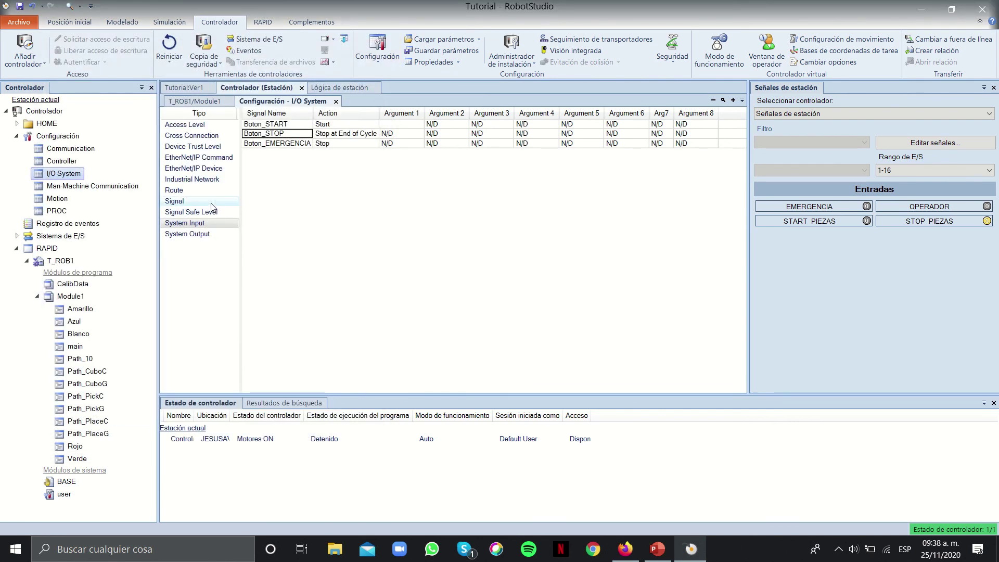
Check the controller's I/O Signal list and open a new System Input instance
left_click(207, 202)
right_click(211, 201)
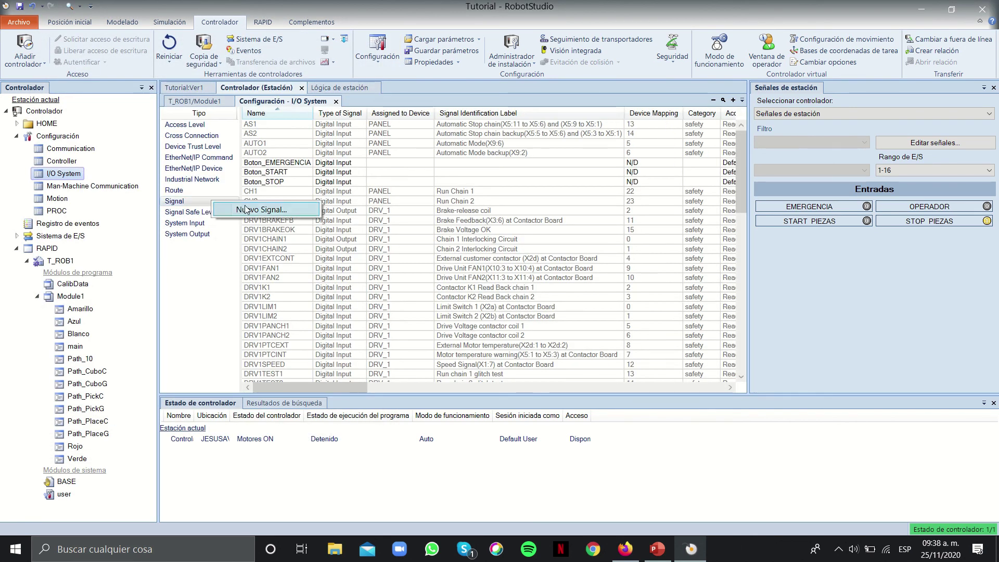
left_click(205, 224)
right_click(286, 180)
left_click(317, 188)
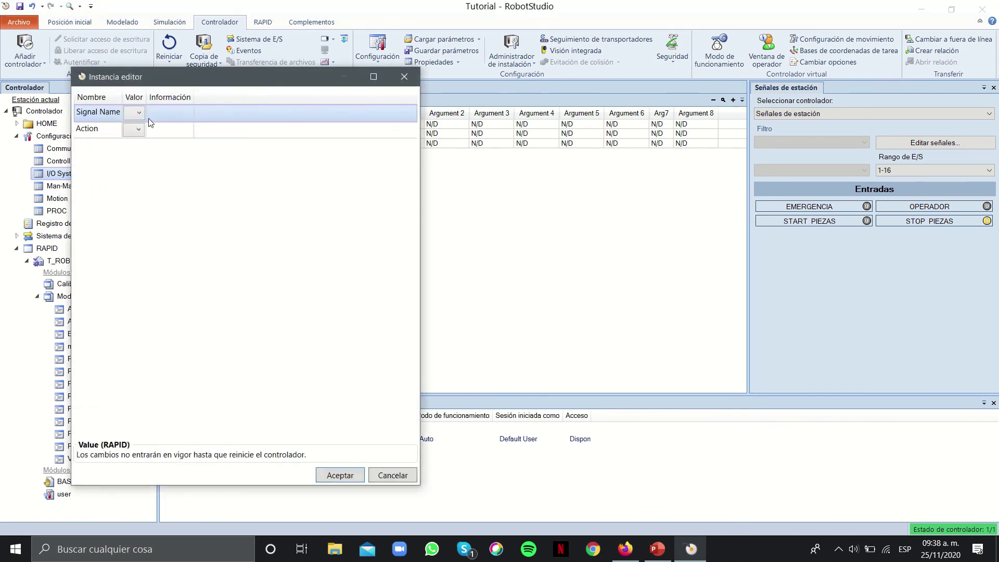
Examine the selectable Action values, from Backup to Write Access, and cancel the new System Input instance without creating an entry
left_click(131, 117)
left_click(132, 129)
left_click(137, 128)
scroll(172, 221, "up", 3)
scroll(172, 221, "down", 3)
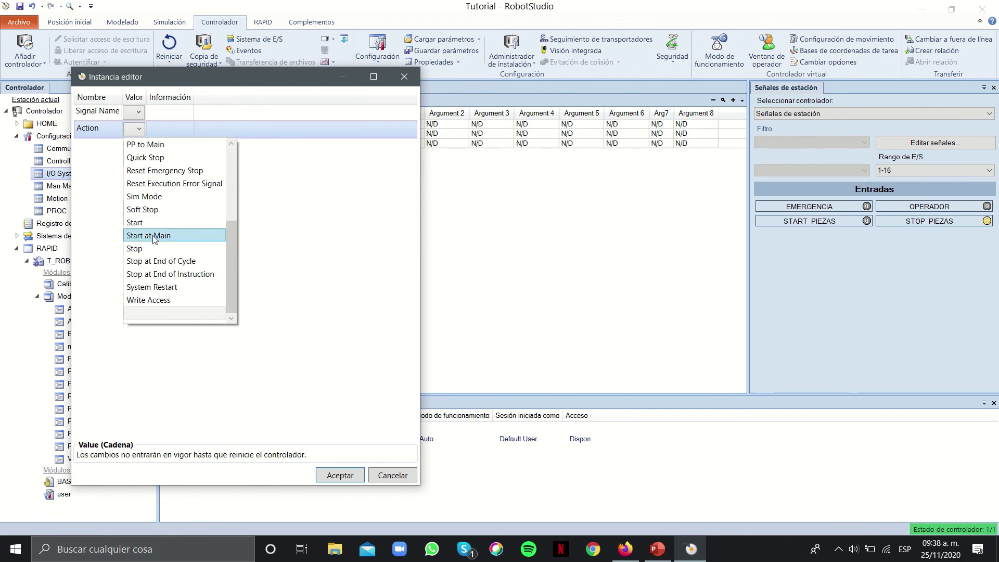
scroll(153, 262, "up", 3)
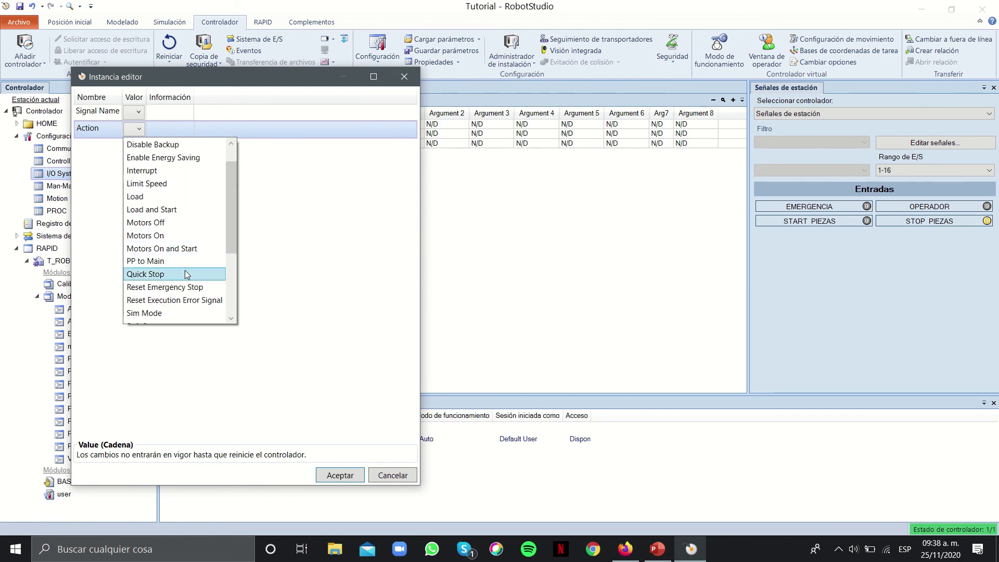
scroll(159, 253, "down", 3)
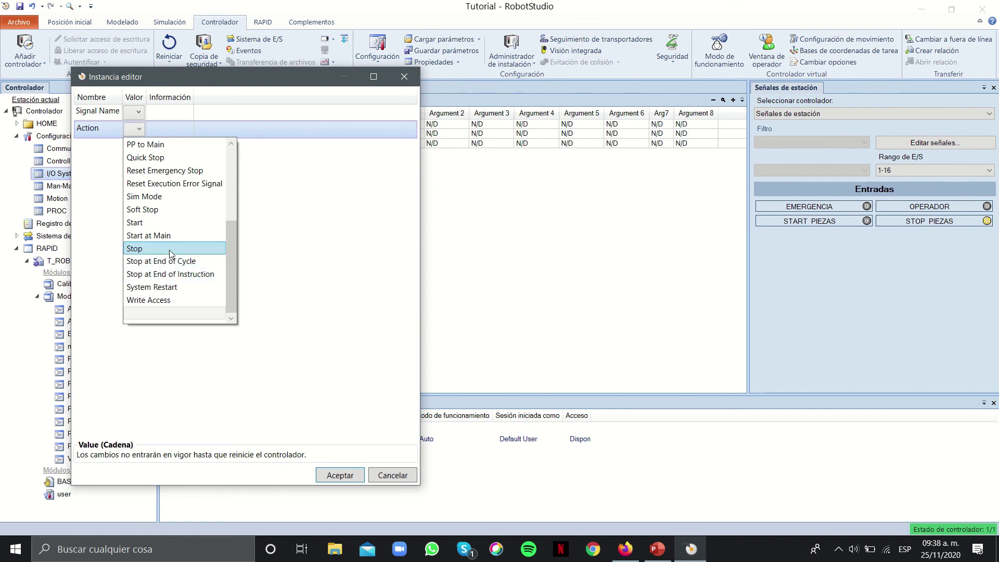
scroll(169, 237, "up", 4)
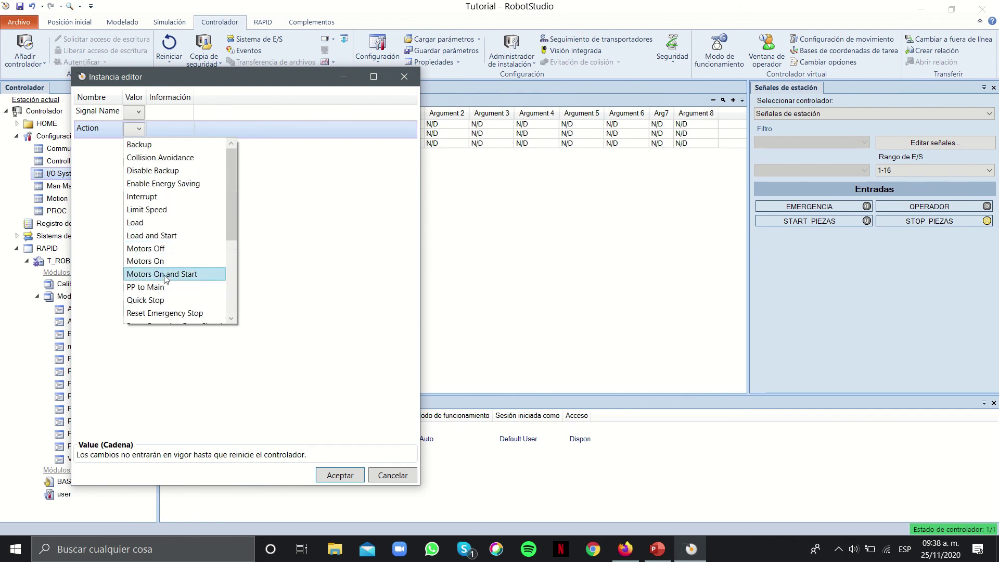
scroll(164, 300, "down", 1)
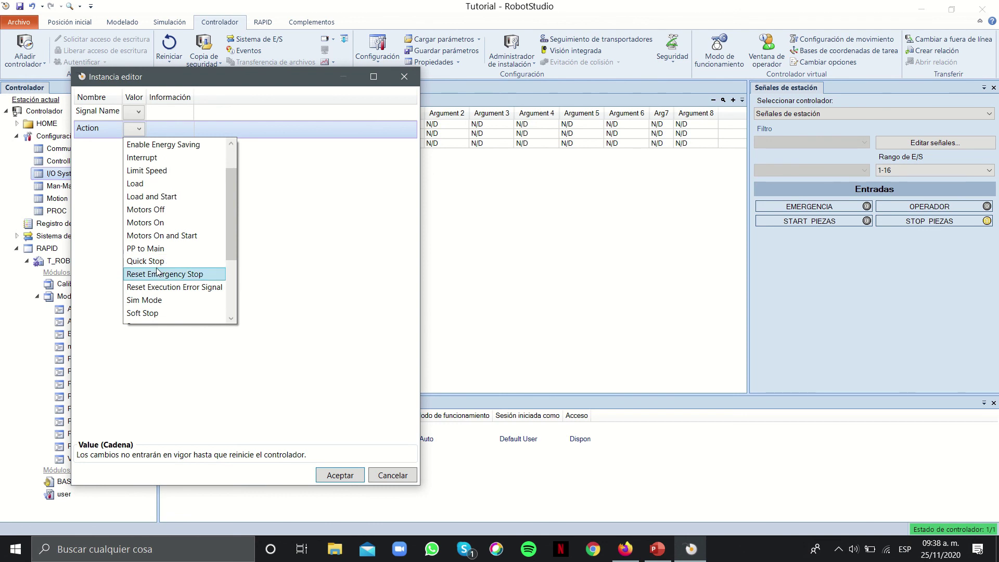
scroll(158, 272, "up", 1)
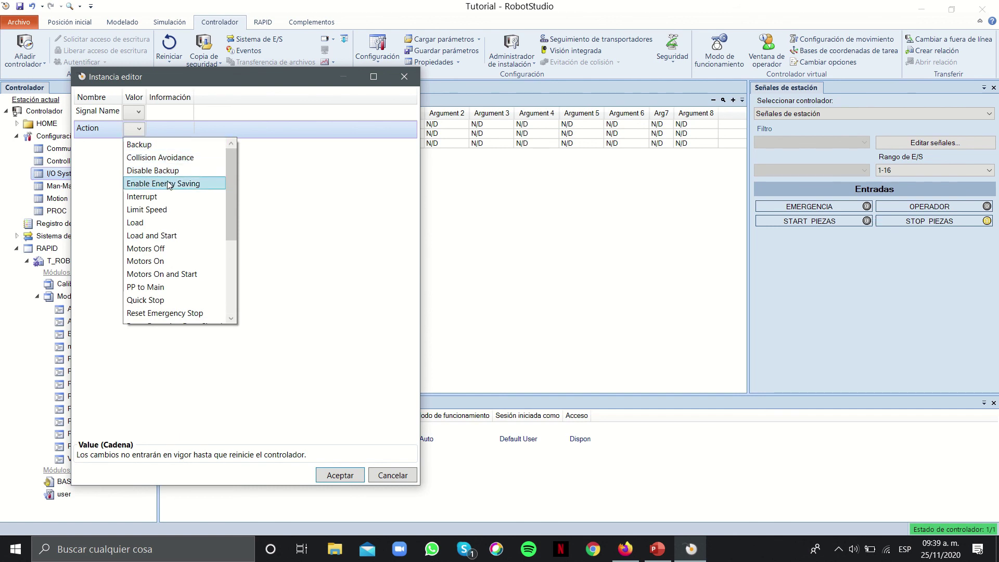
scroll(171, 182, "down", 4)
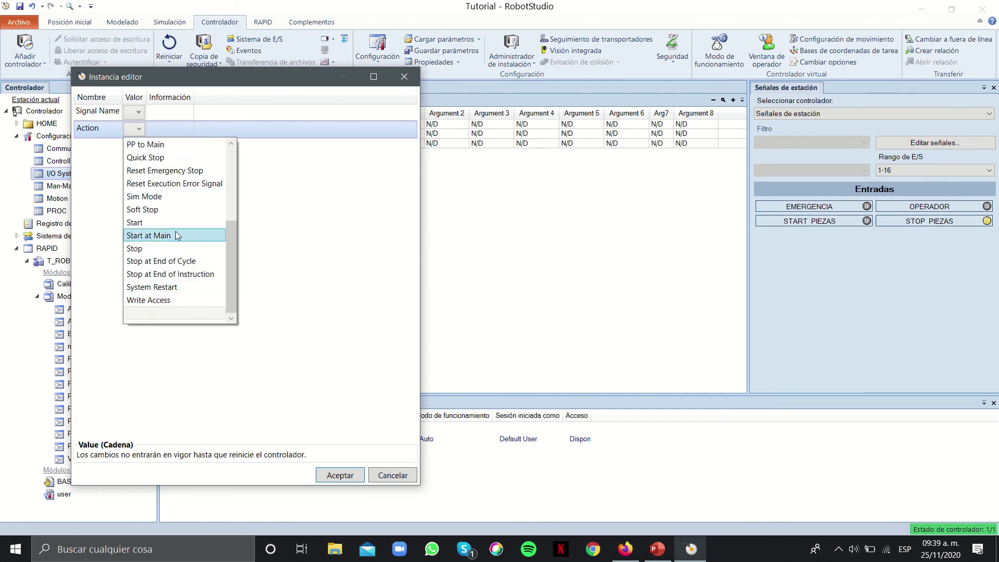
scroll(183, 252, "up", 2)
left_click(388, 480)
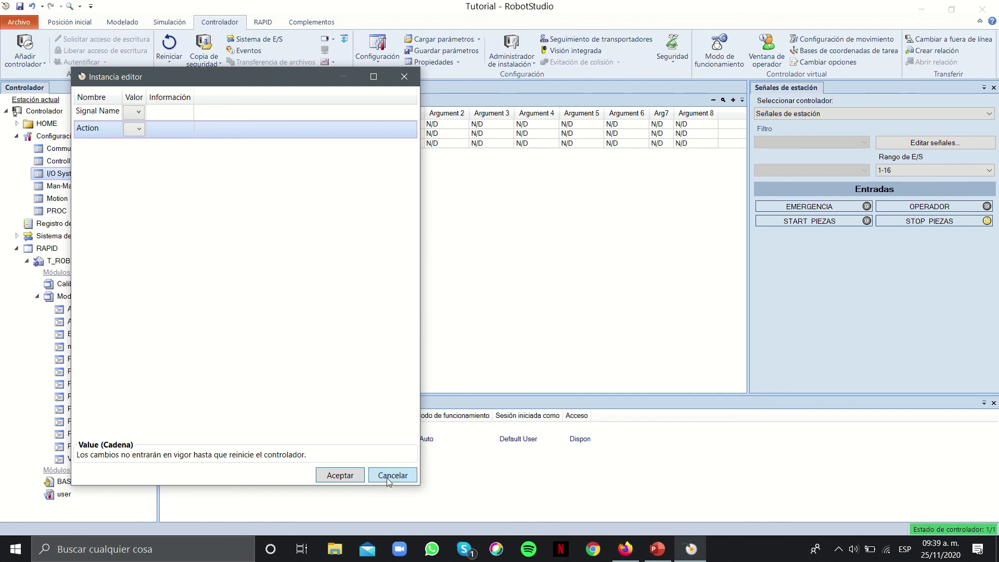
left_click(397, 475)
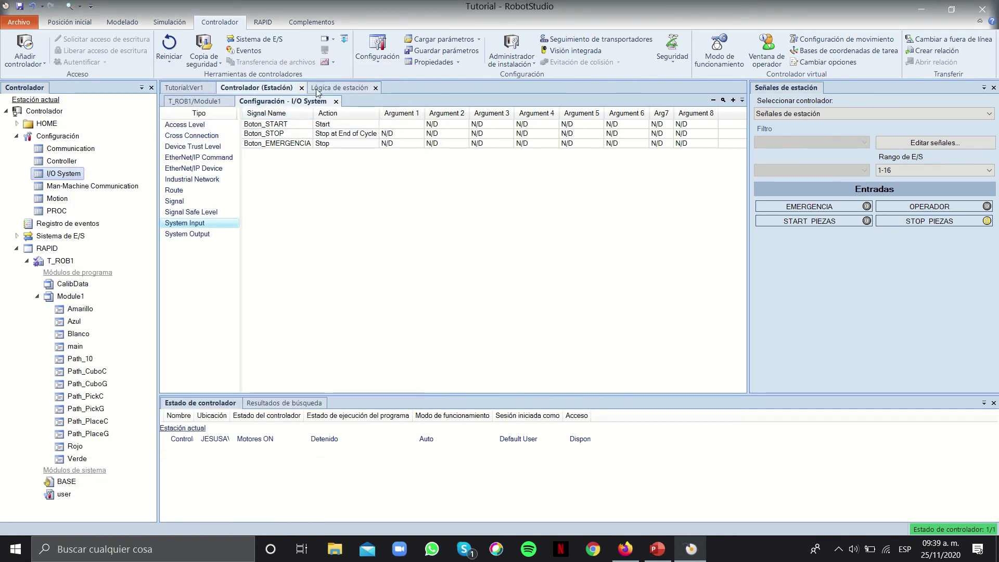
Review the station logic design, and return to the 3D station view with its layout of components
left_click(339, 87)
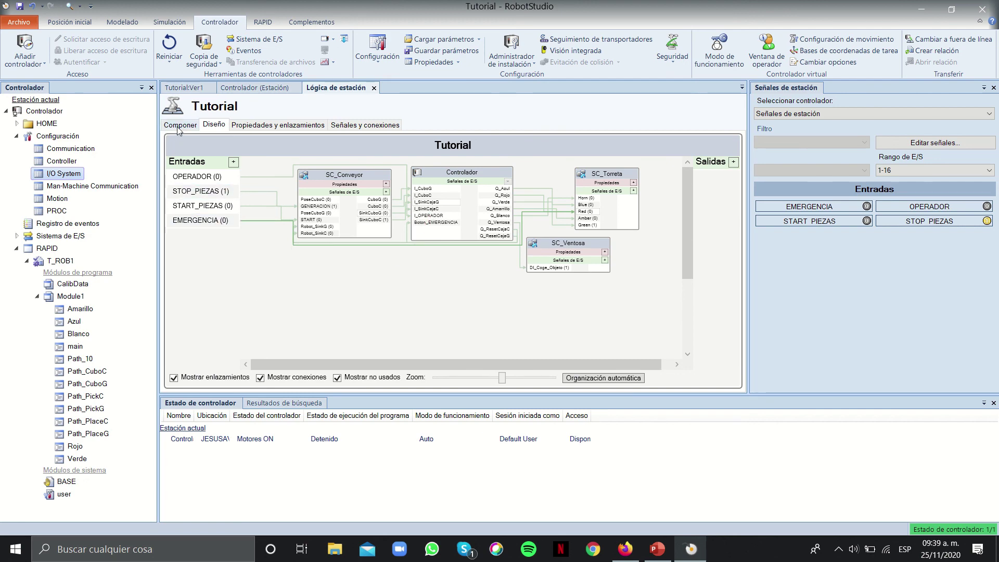
left_click(184, 87)
left_click(16, 248)
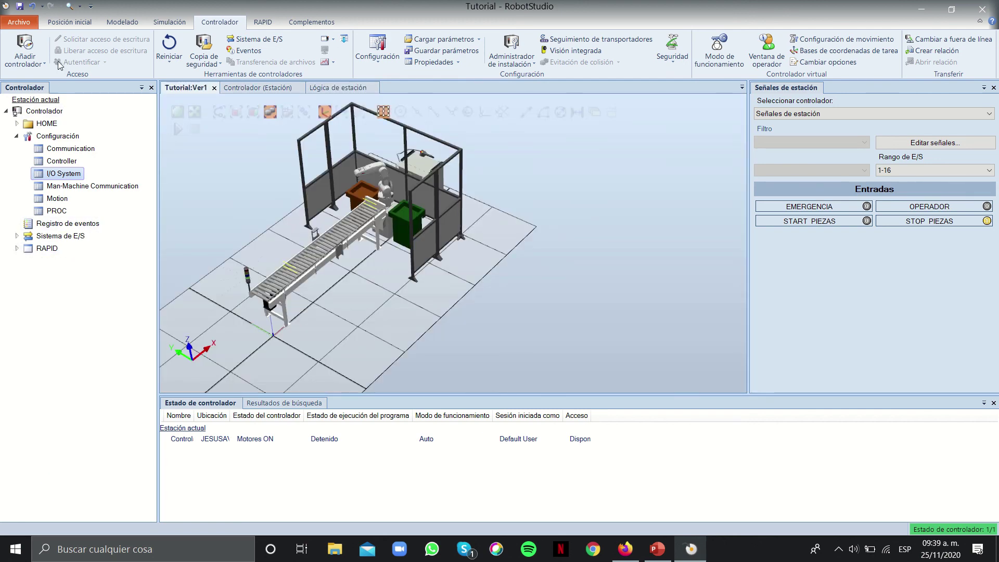
left_click(70, 22)
left_click_drag(202, 293, 288, 339, "ctrl+shift")
right_click(287, 339)
left_click(279, 241)
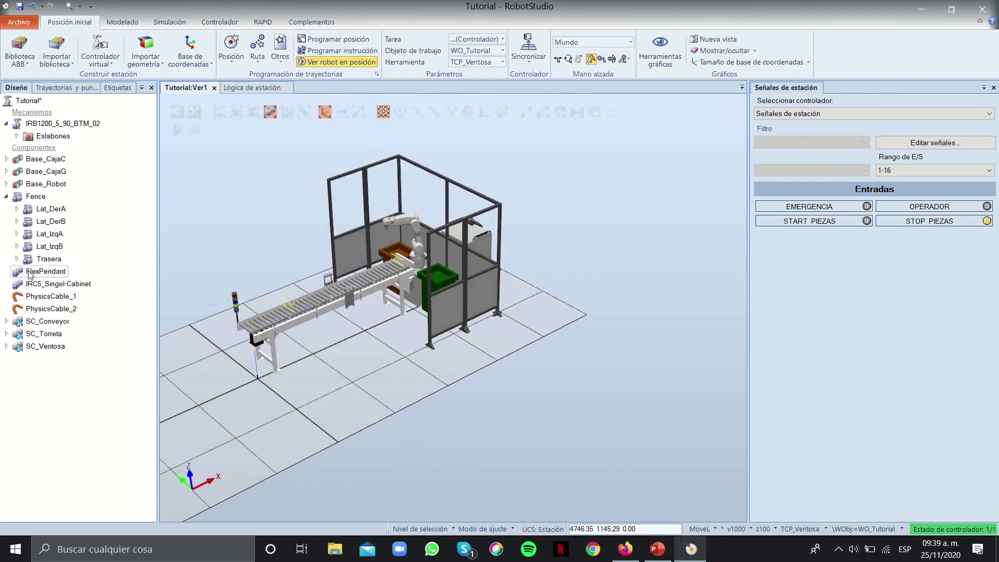
Create a collision set for the station and name it COLISION
left_click(169, 22)
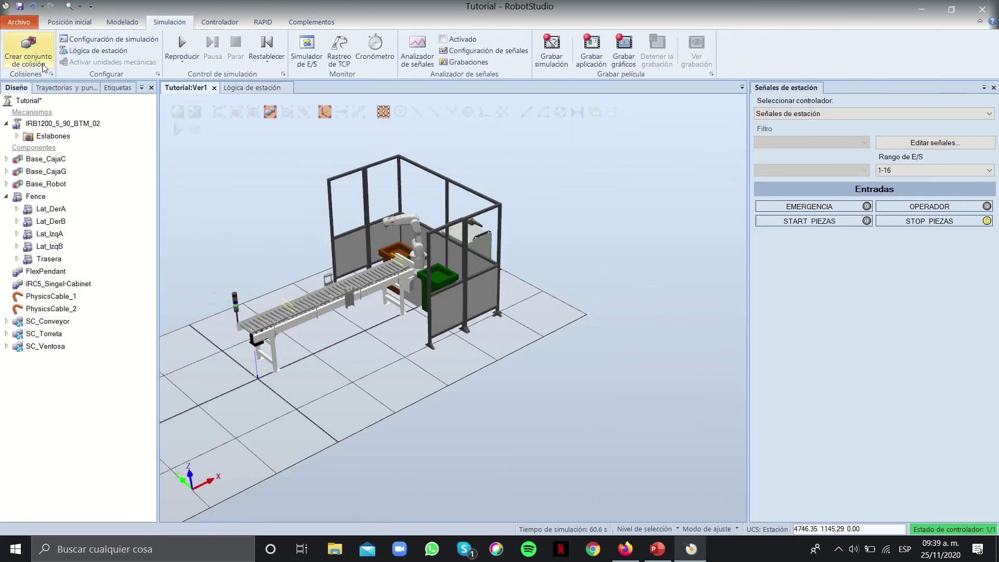
left_click(28, 49)
left_click(35, 372)
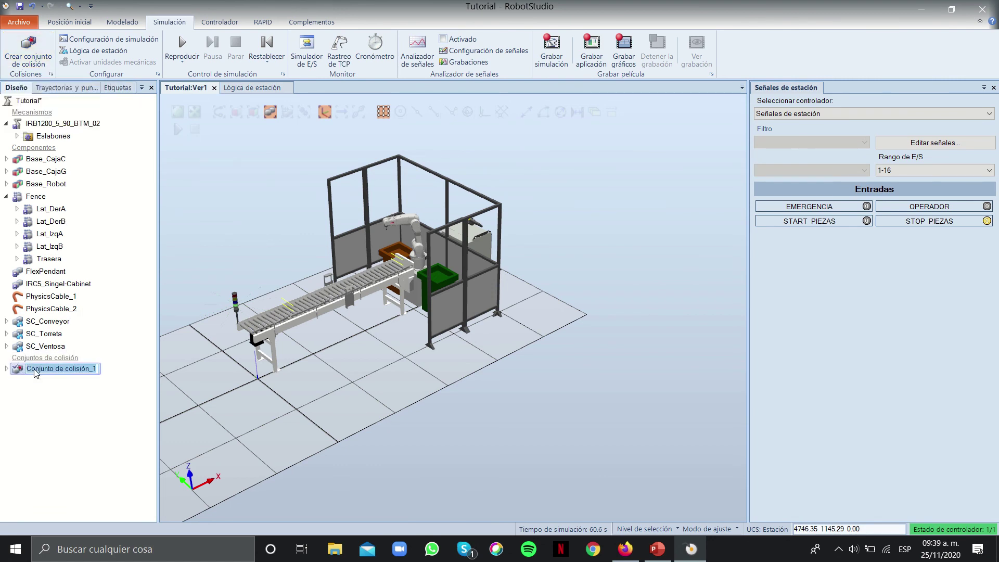
type("COLISION")
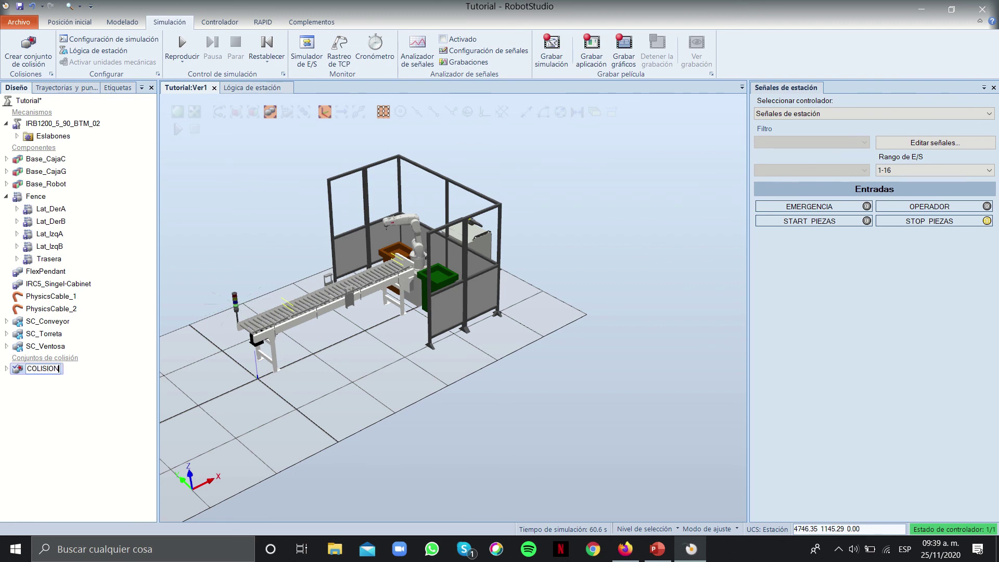
key("Return")
Add the robot IRB1200_5_90_BTM_02 to ObjetosA of the COLISION set
left_click(6, 370)
left_click(41, 383)
left_click_drag(62, 124, 51, 384)
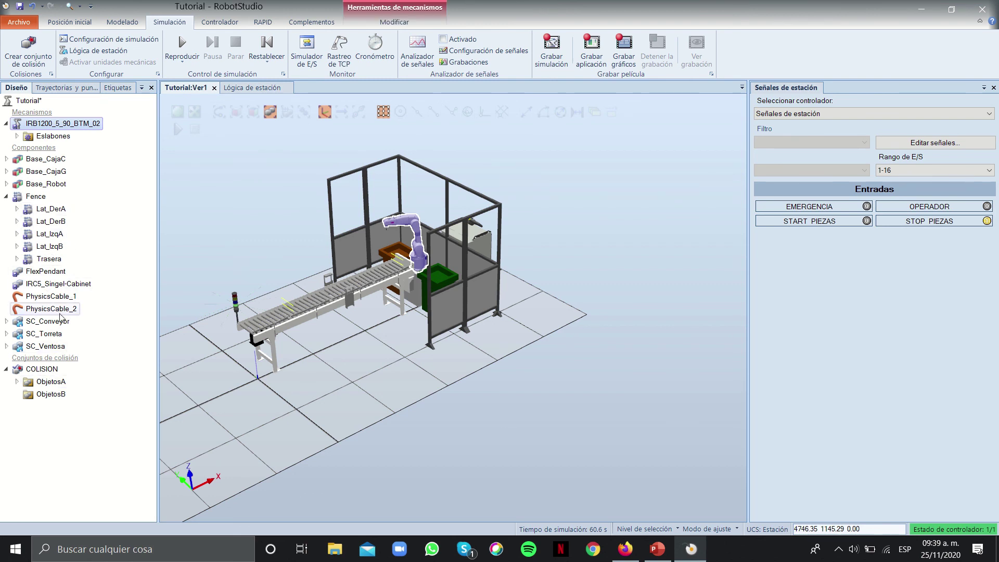
left_click(45, 346)
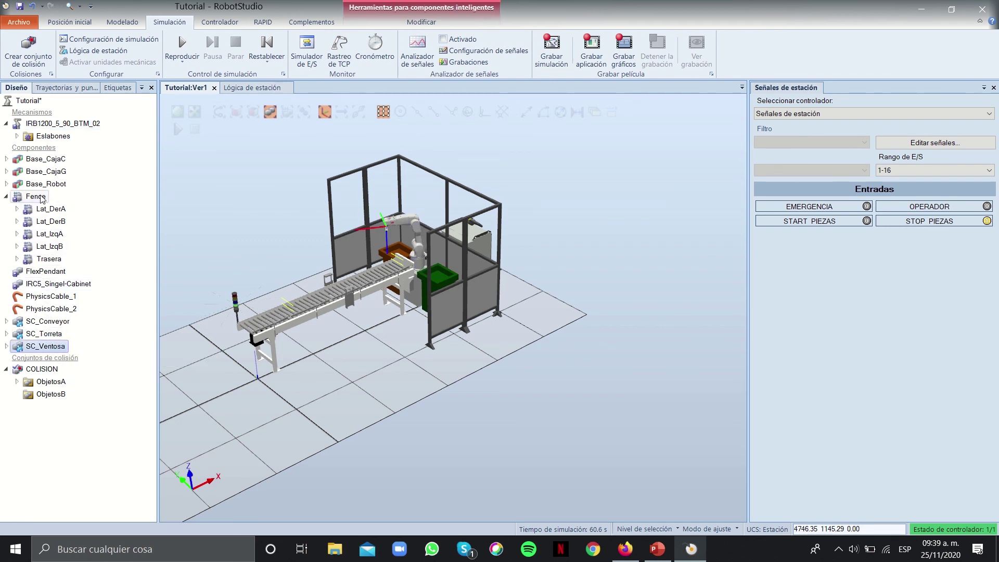
Add the Conveyor part of SC_Conveyor and the complete Fence group to ObjetosB of the COLISION set
left_click(7, 321)
scroll(57, 322, "down", 2)
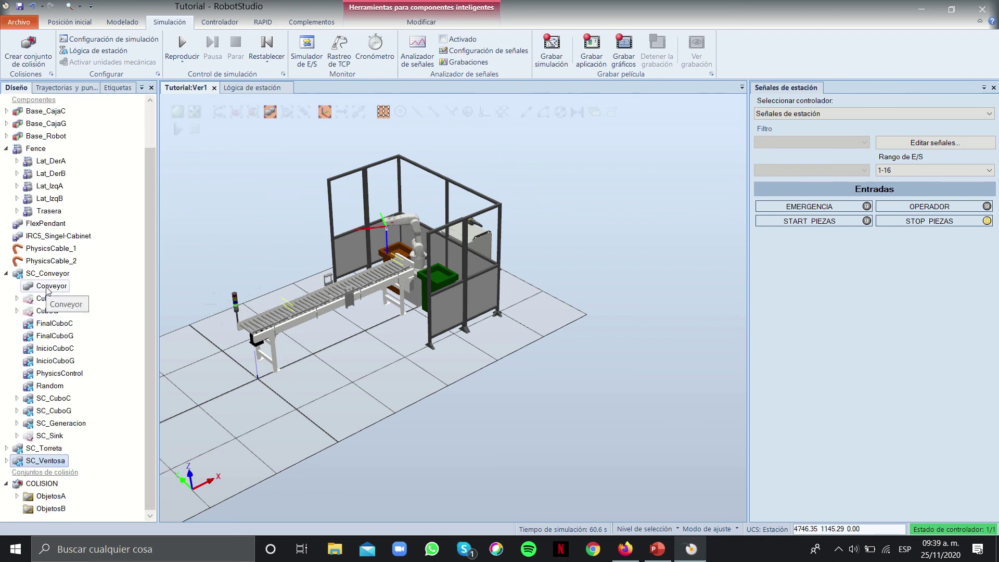
left_click_drag(52, 287, 49, 467)
left_click_drag(50, 508, 52, 226)
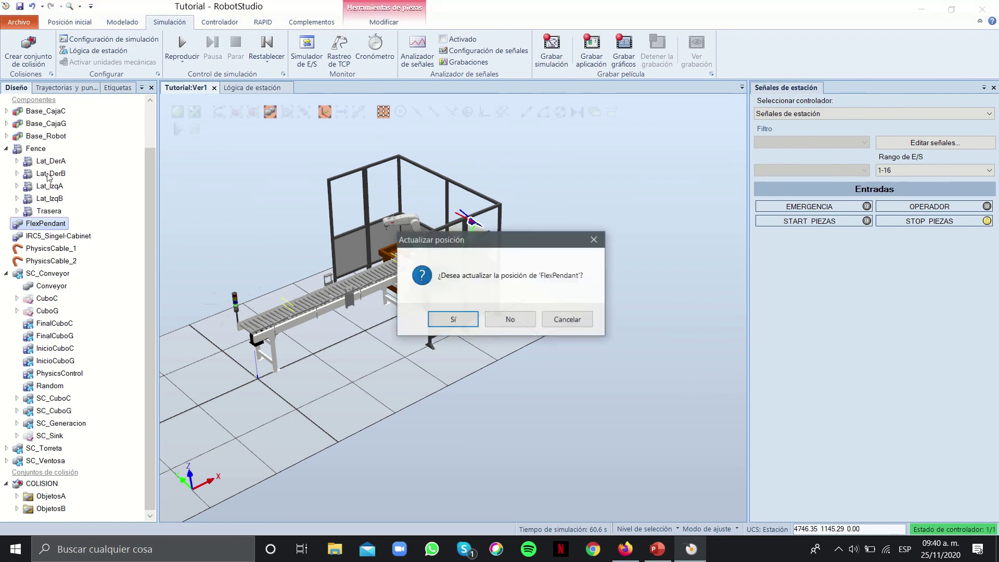
left_click(575, 321)
left_click(5, 149)
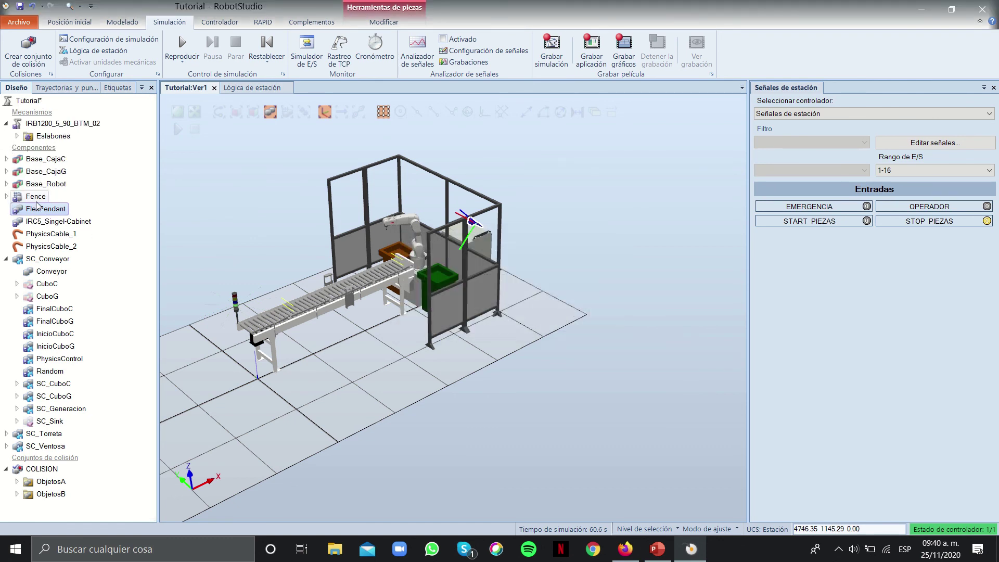
left_click(49, 497)
left_click(17, 495)
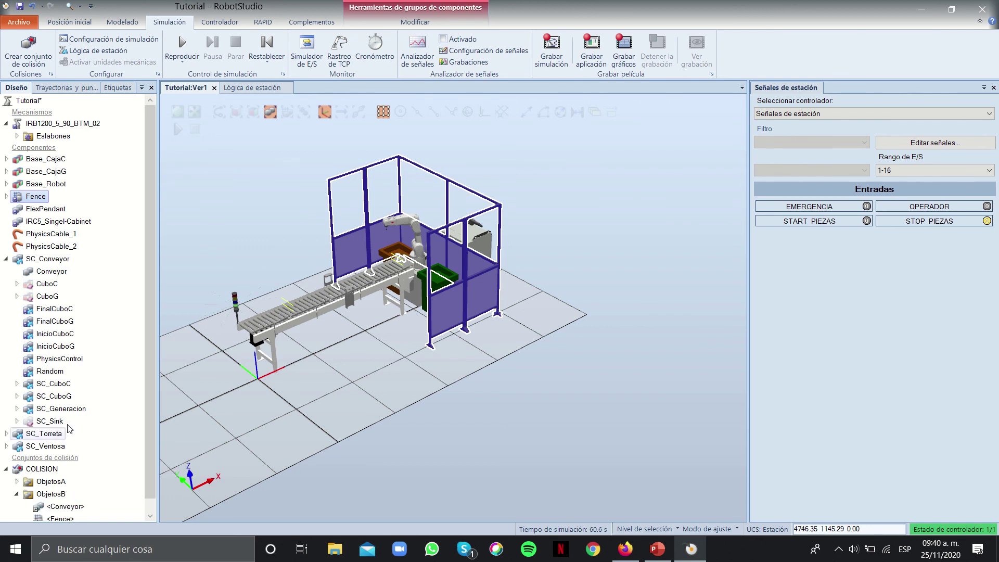
left_click(212, 257)
Run the simulation with the station signals shown, and feed parts onto the conveyor using the START PIEZAS and STOP PIEZAS inputs
left_click(188, 46)
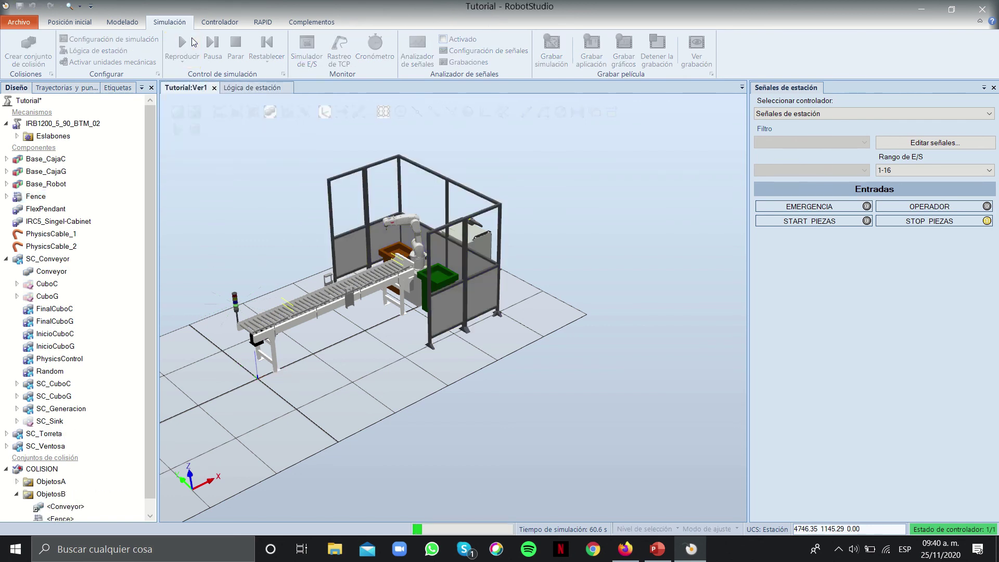
left_click(817, 119)
left_click(791, 140)
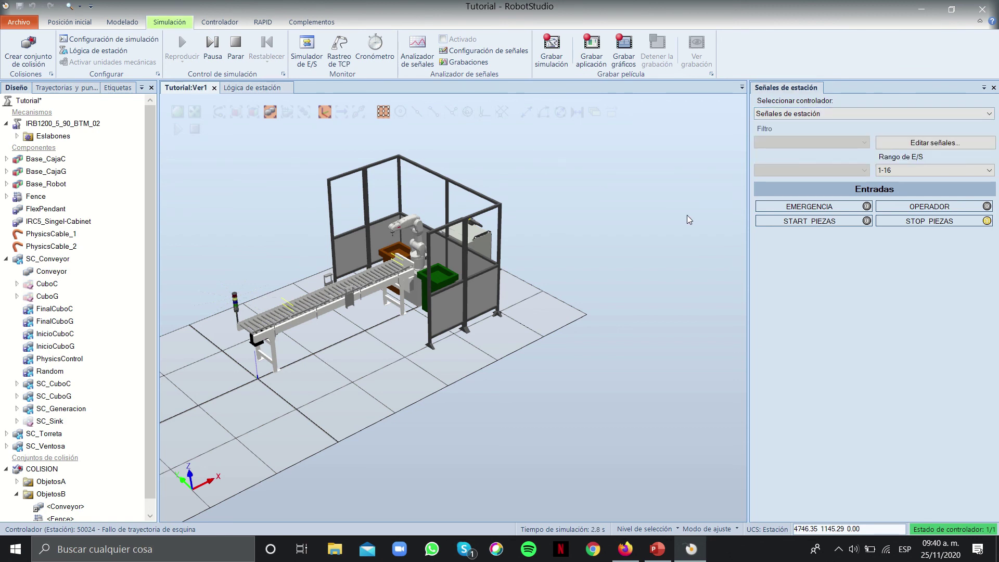
left_click(861, 222)
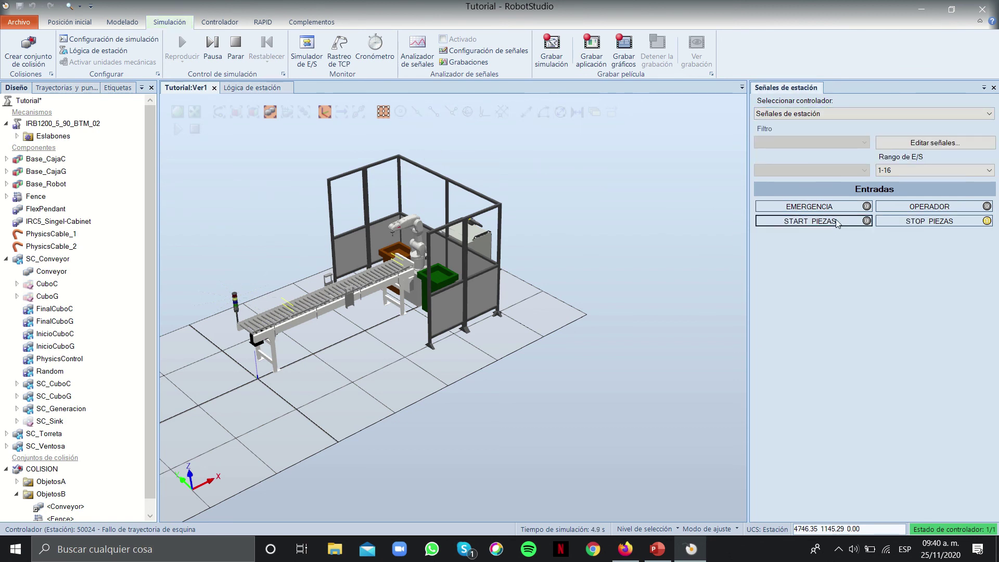
left_click(918, 228)
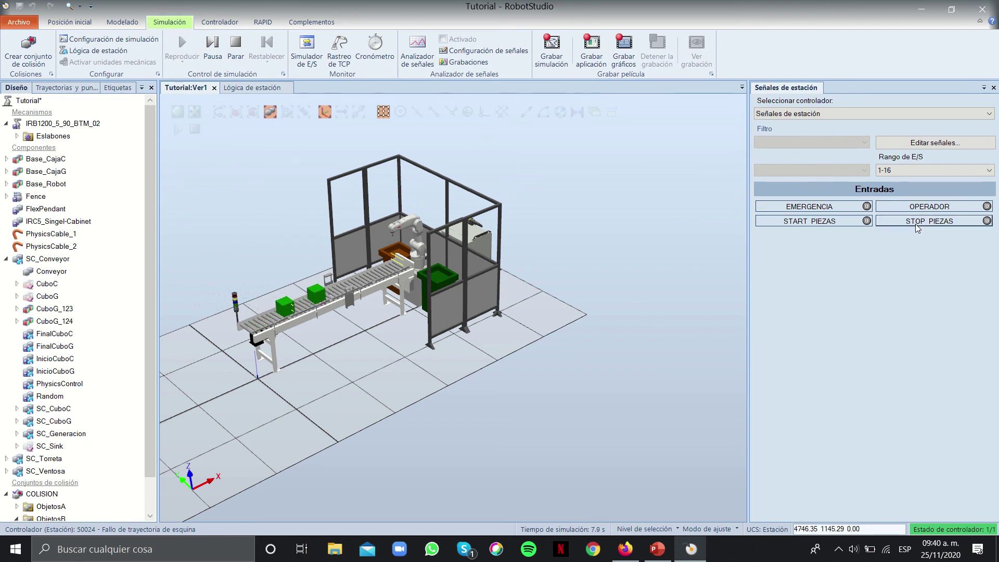
left_click(917, 228)
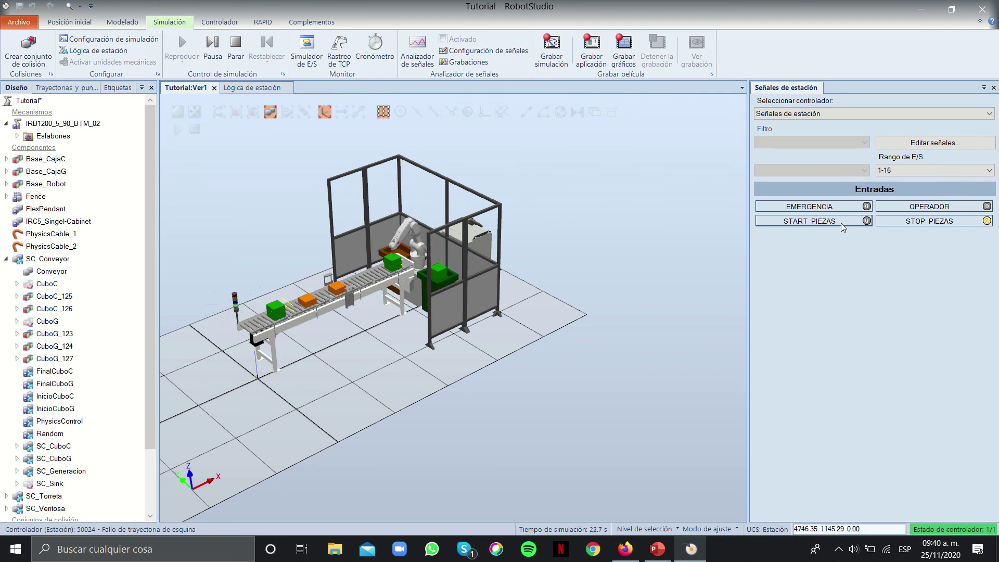
left_click(843, 227)
Trigger OPERADOR and switch on EMERGENCIA in the running simulation, and inspect the signal tower and the controller side of the cell
scroll(239, 322, "up", 3)
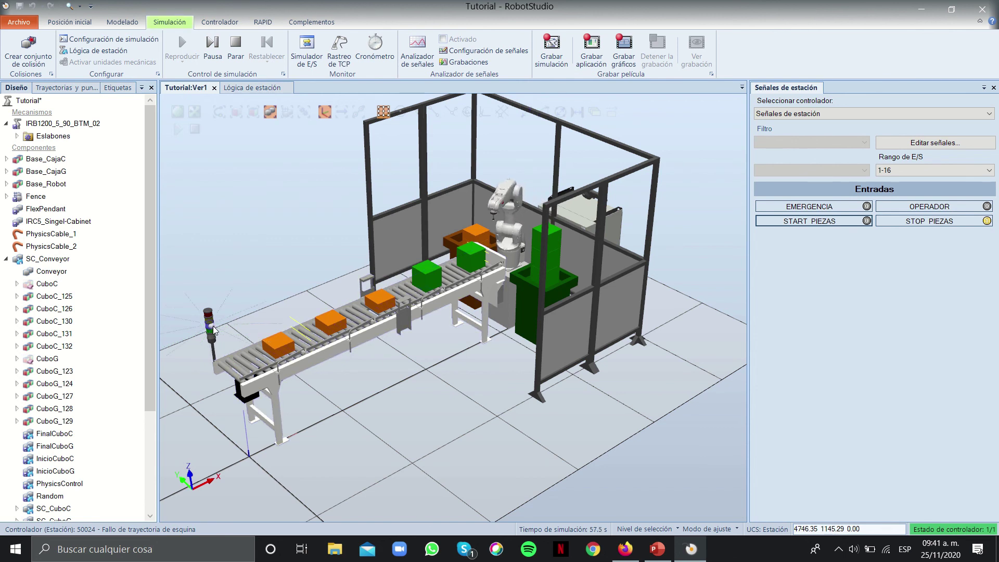
left_click(950, 208)
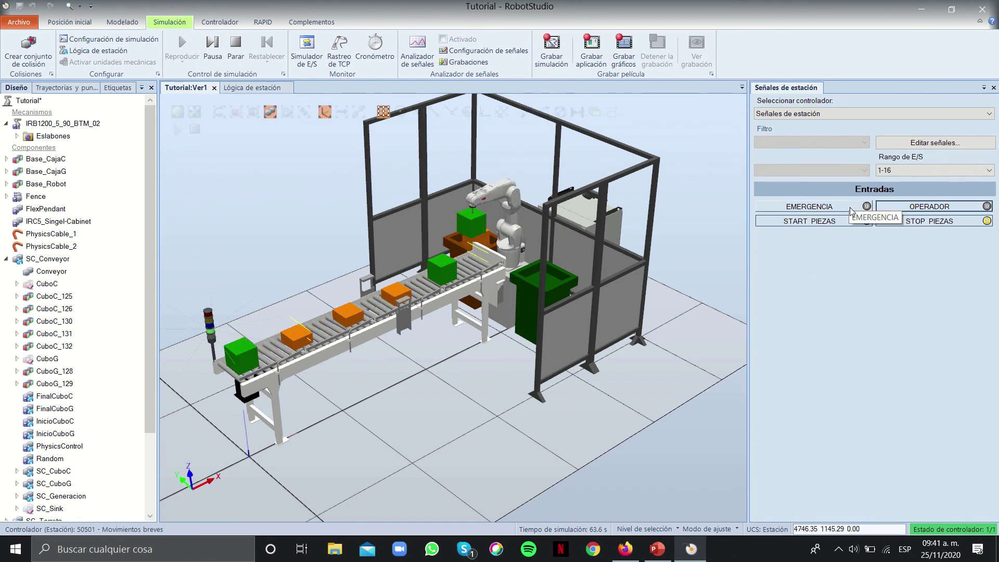
left_click(833, 206)
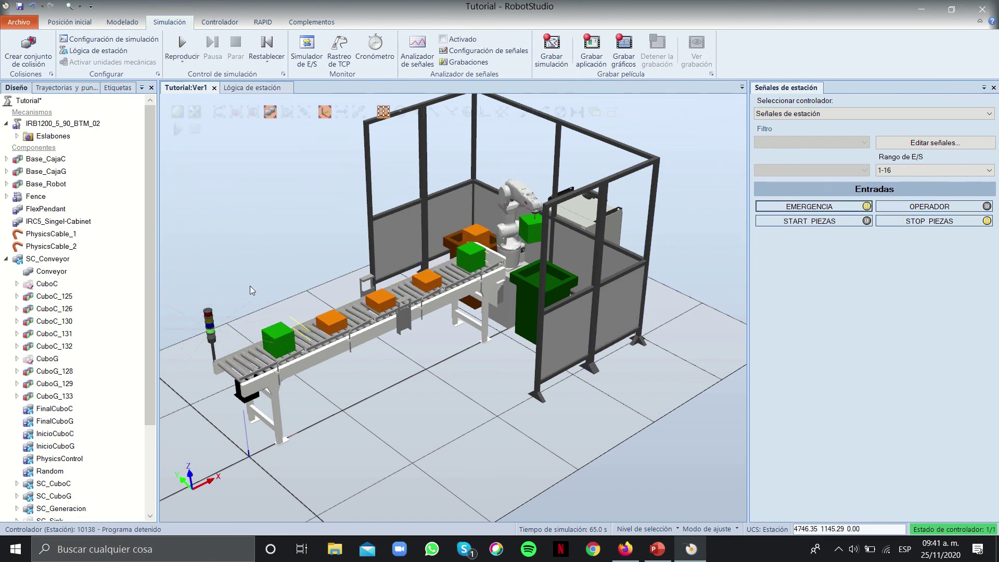
scroll(199, 317, "up", 3)
scroll(202, 314, "down", 2)
scroll(214, 312, "up", 1)
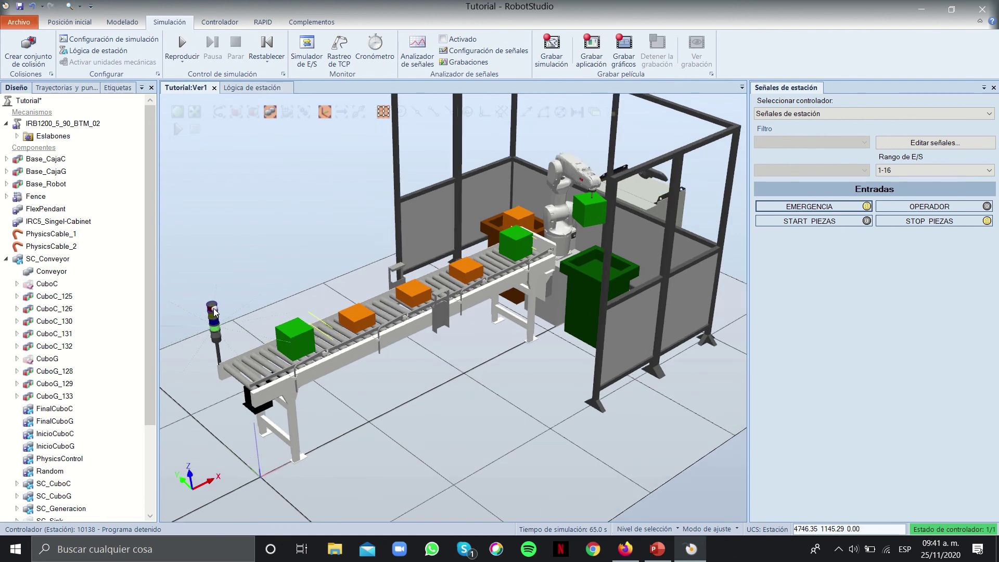
scroll(355, 260, "down", 2)
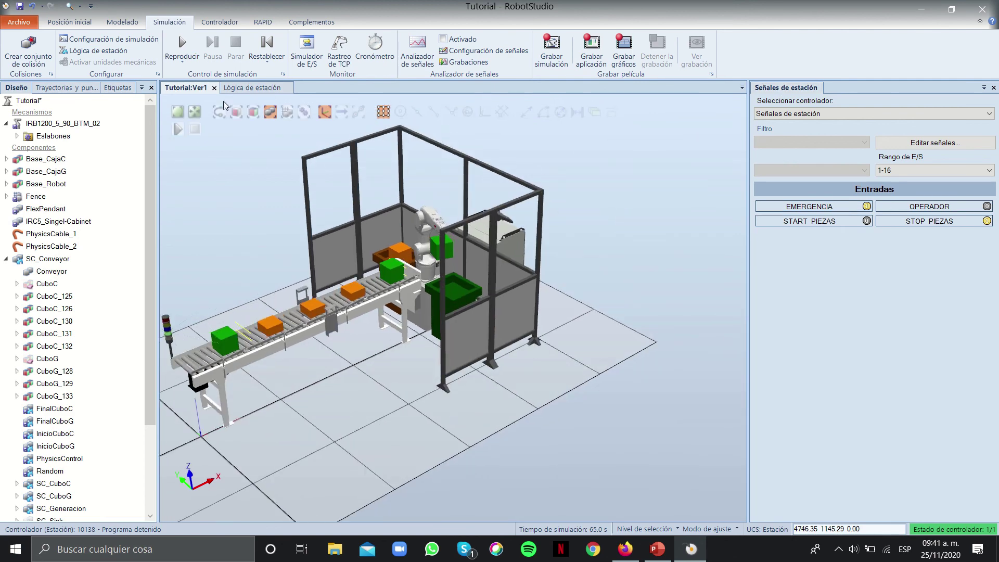
left_click_drag(224, 156, 124, 205, "ctrl+shift")
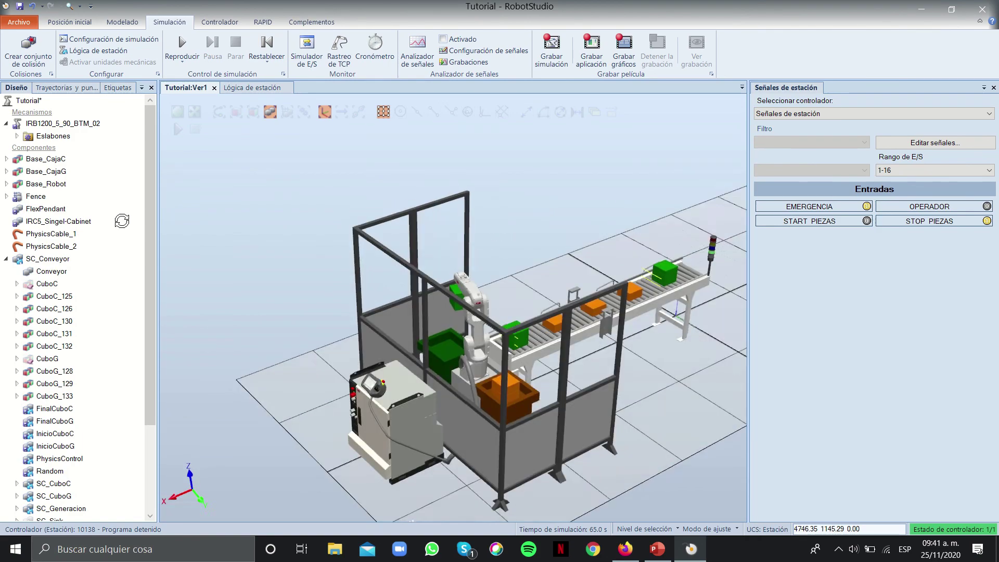